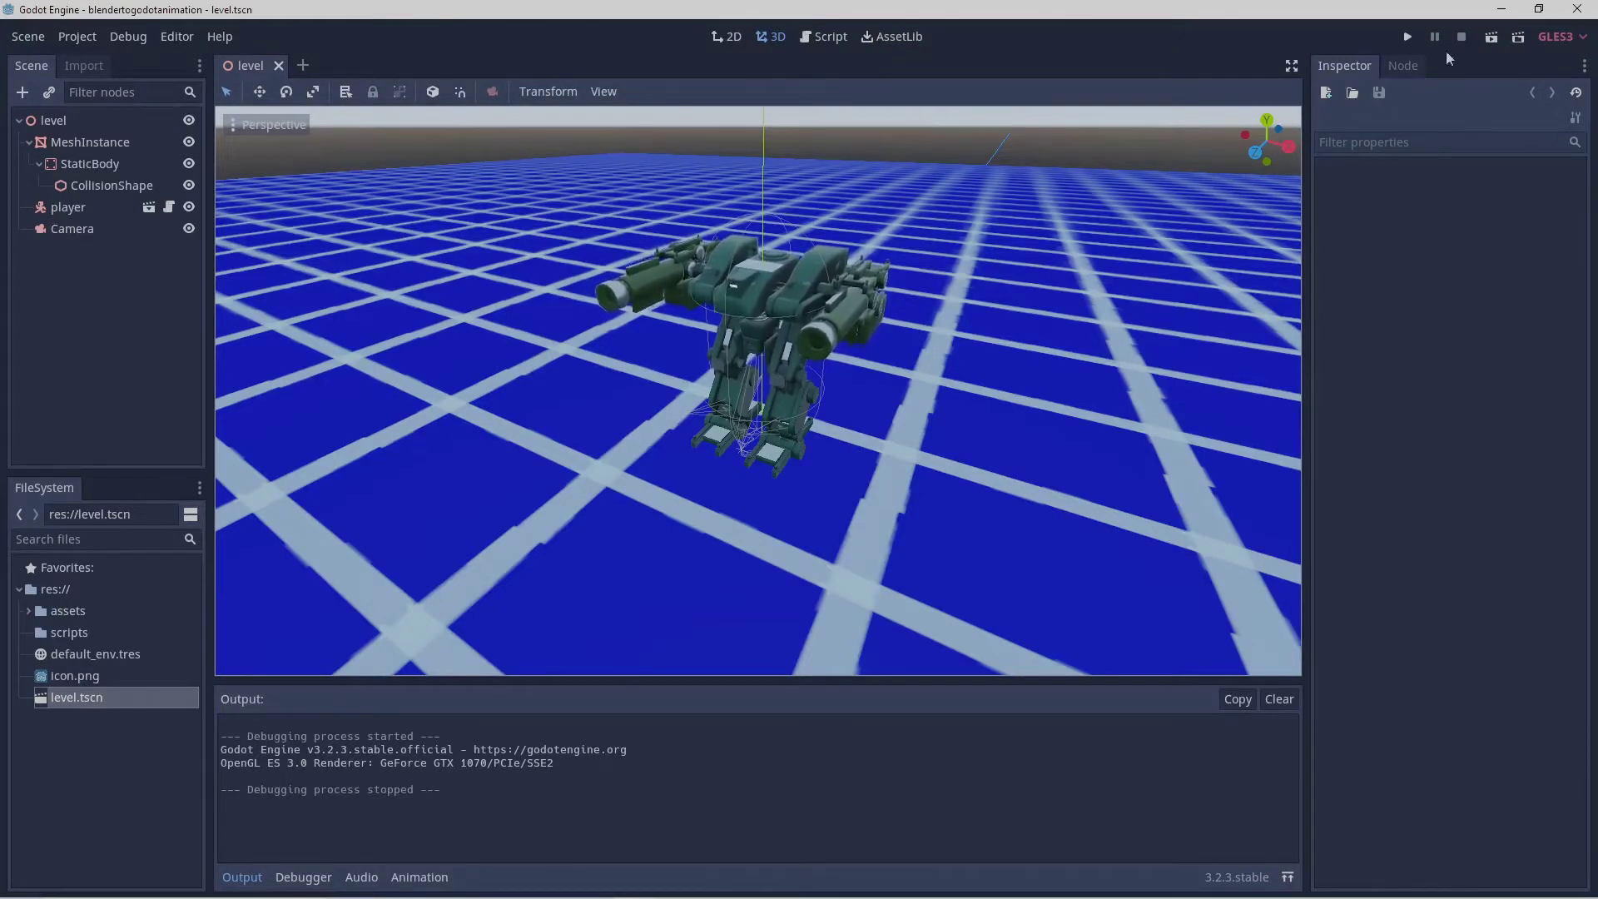
Play the level scene in Godot to view the mech, and close the running game window.
{"action": "left_click", "coordinate": [1490, 37]}
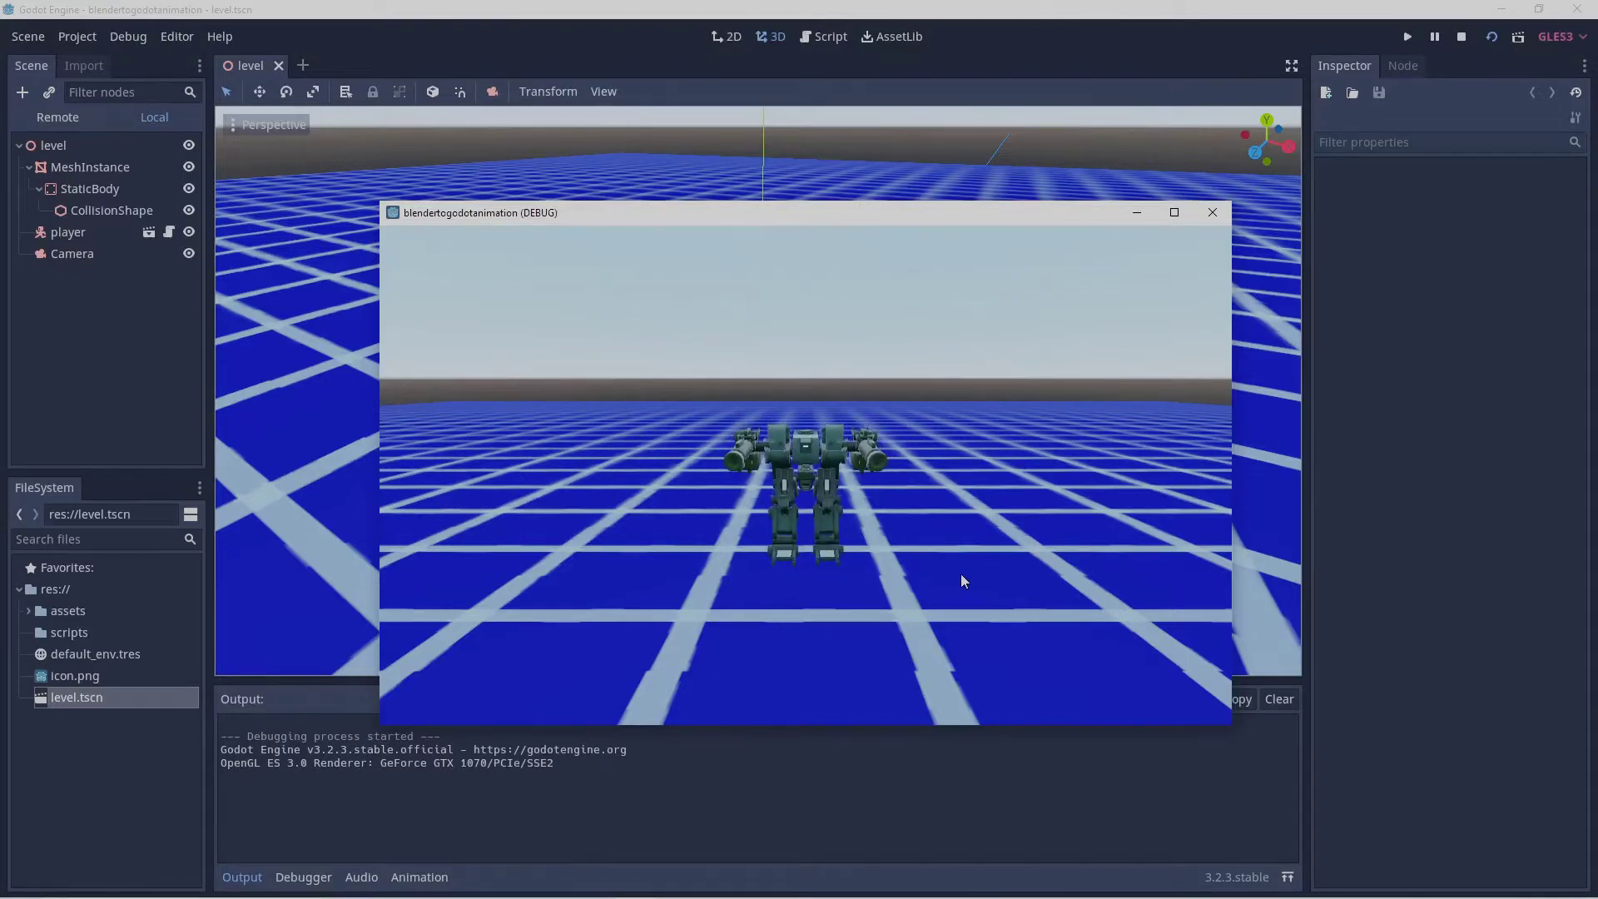
{"action": "left_click", "coordinate": [1213, 213]}
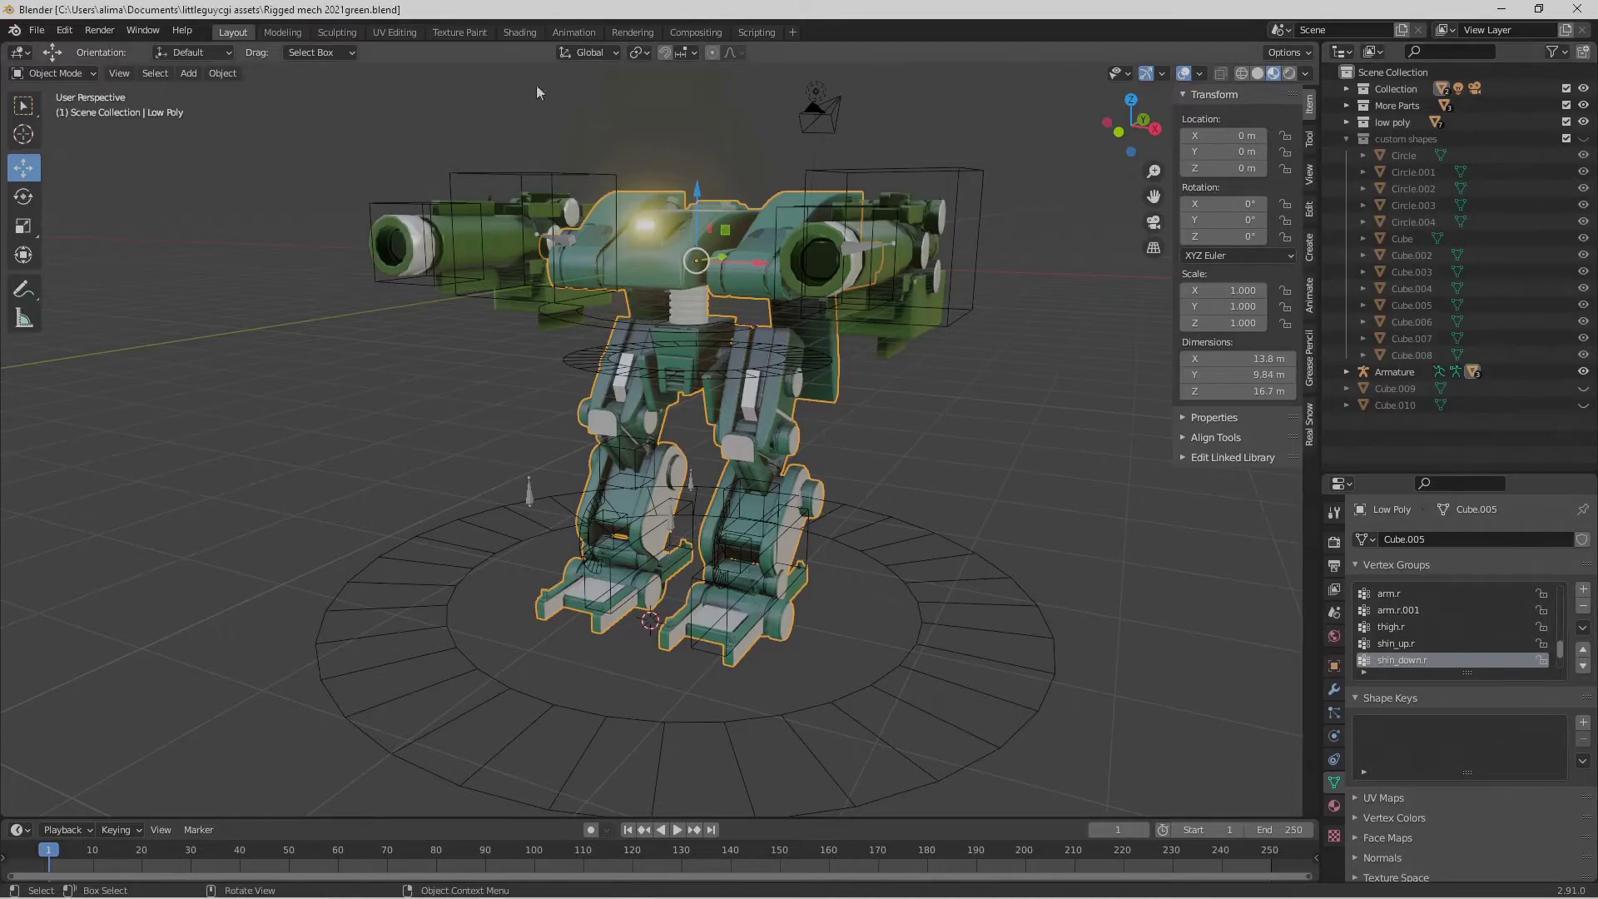
Switch to Blender's Animation workspace and move the mech's foot controls apart into a walking stride.
{"action": "left_click", "coordinate": [574, 31]}
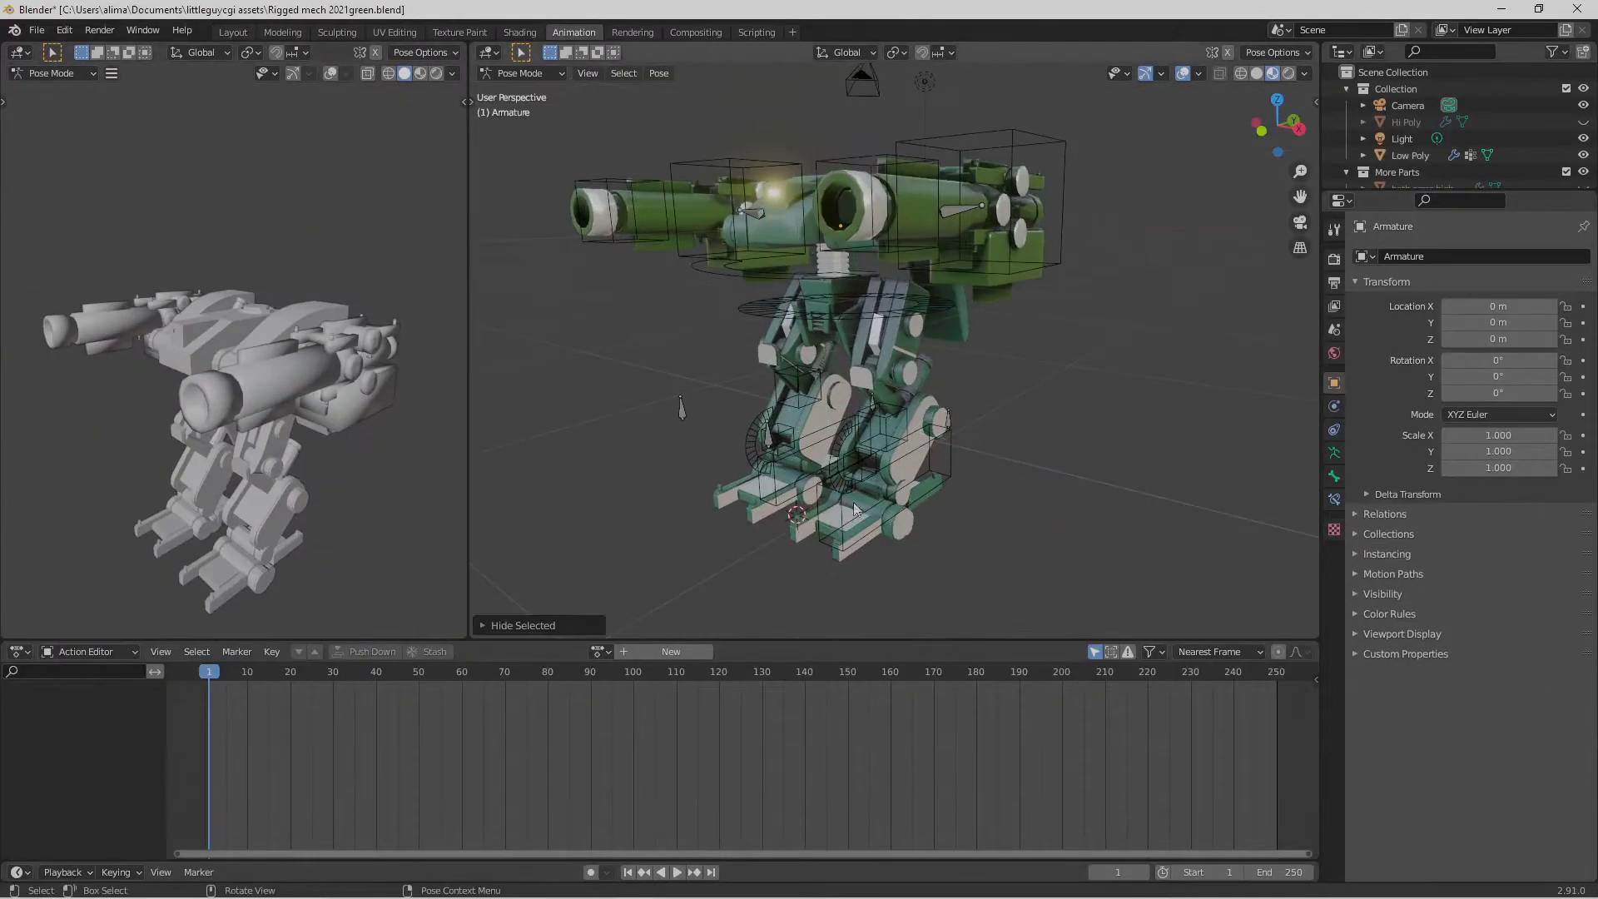
{"action": "middle_click_drag", "start_coordinate": [915, 363], "coordinate": [559, 138]}
{"action": "key", "text": "t"}
{"action": "left_click", "coordinate": [492, 167]}
{"action": "left_click_drag", "start_coordinate": [865, 483], "coordinate": [889, 470]}
{"action": "key", "text": "r"}
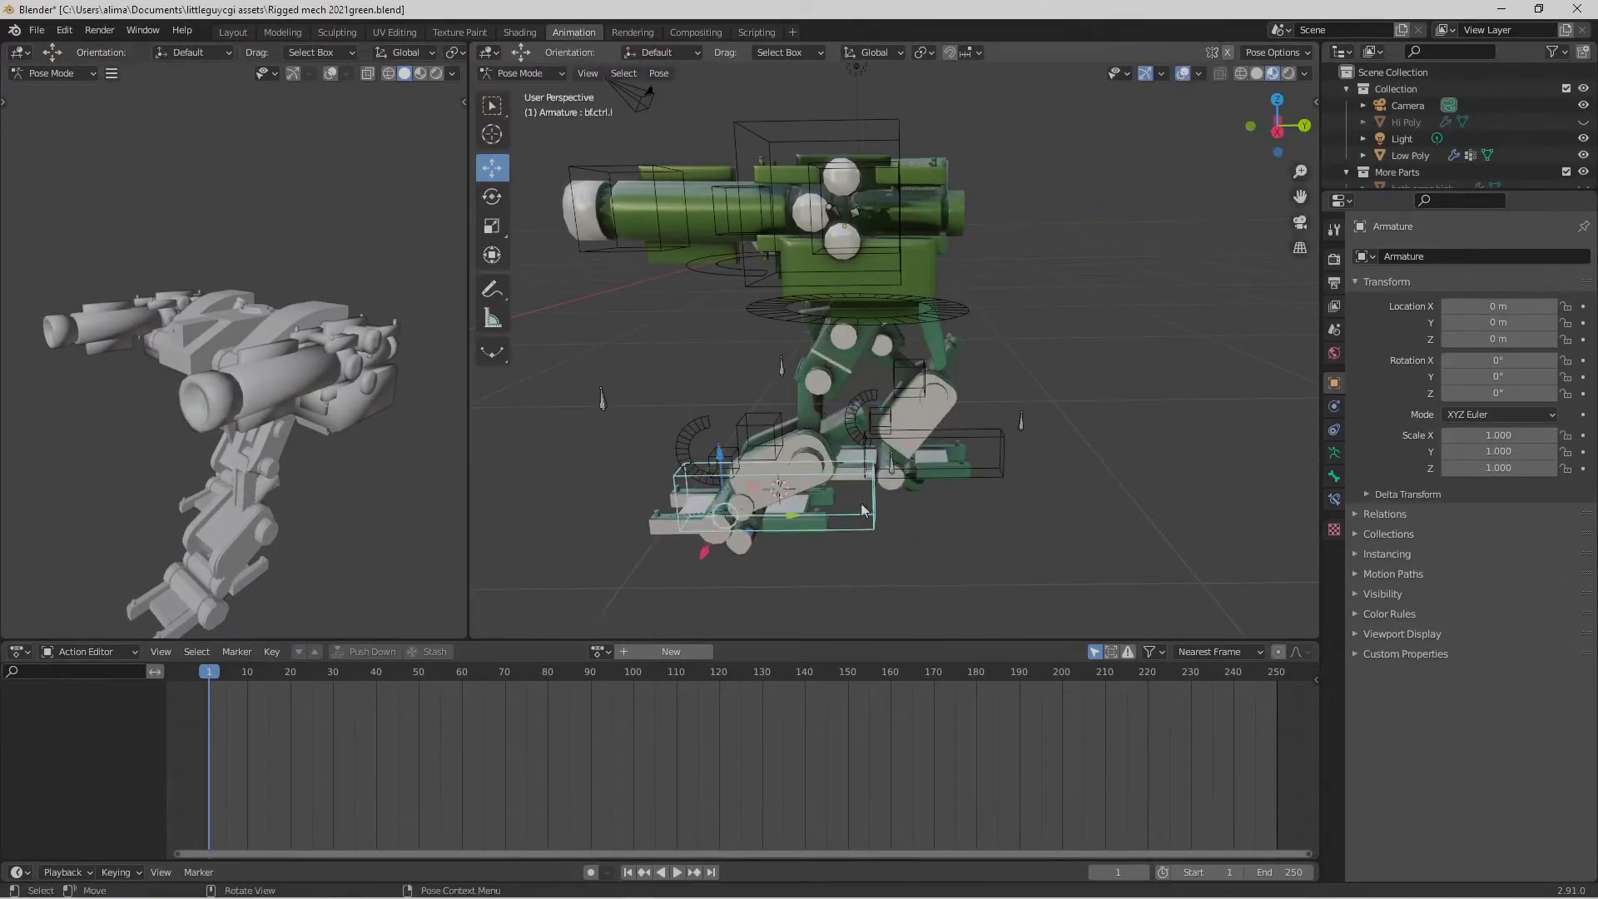
{"action": "left_click", "coordinate": [832, 466]}
{"action": "middle_click_drag", "start_coordinate": [832, 466], "coordinate": [932, 423]}
Add a flat ground plane beneath the mech's feet and return the armature to Pose Mode.
{"action": "key", "text": "ctrl+Tab"}
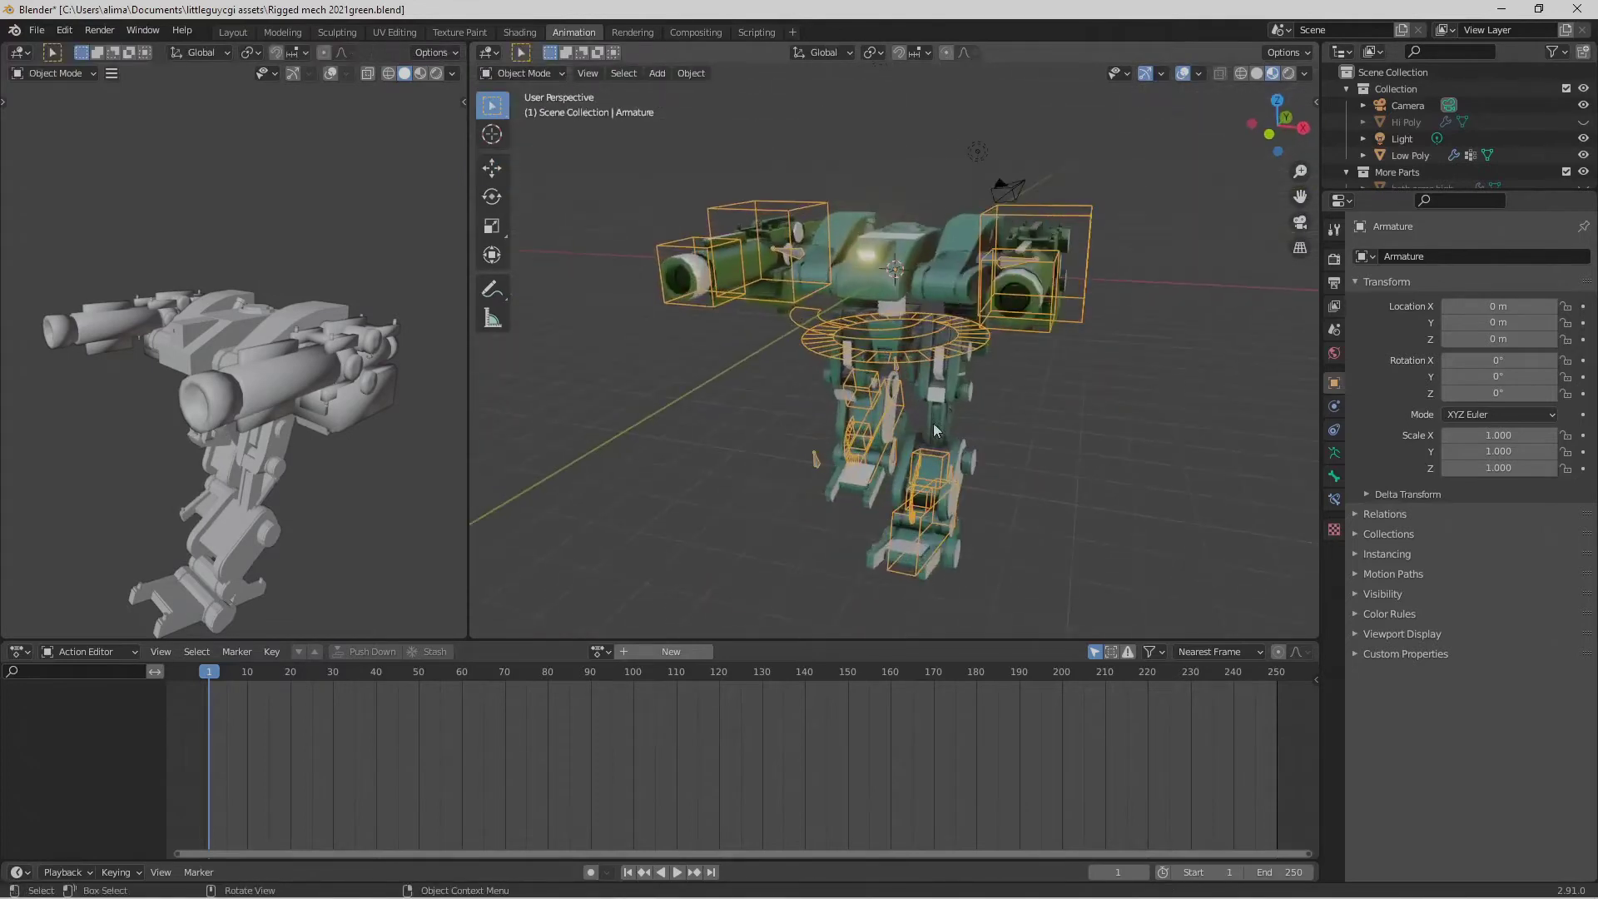
{"action": "left_click", "coordinate": [1199, 73]}
{"action": "left_click", "coordinate": [1161, 75]}
{"action": "left_click", "coordinate": [1096, 238]}
{"action": "key", "text": "ctrl+z"}
{"action": "middle_click_drag", "start_coordinate": [1050, 342], "coordinate": [927, 329]}
Rotate the foot controls about the X axis and shift the rear foot to refine the stride pose.
{"action": "left_click", "coordinate": [903, 423]}
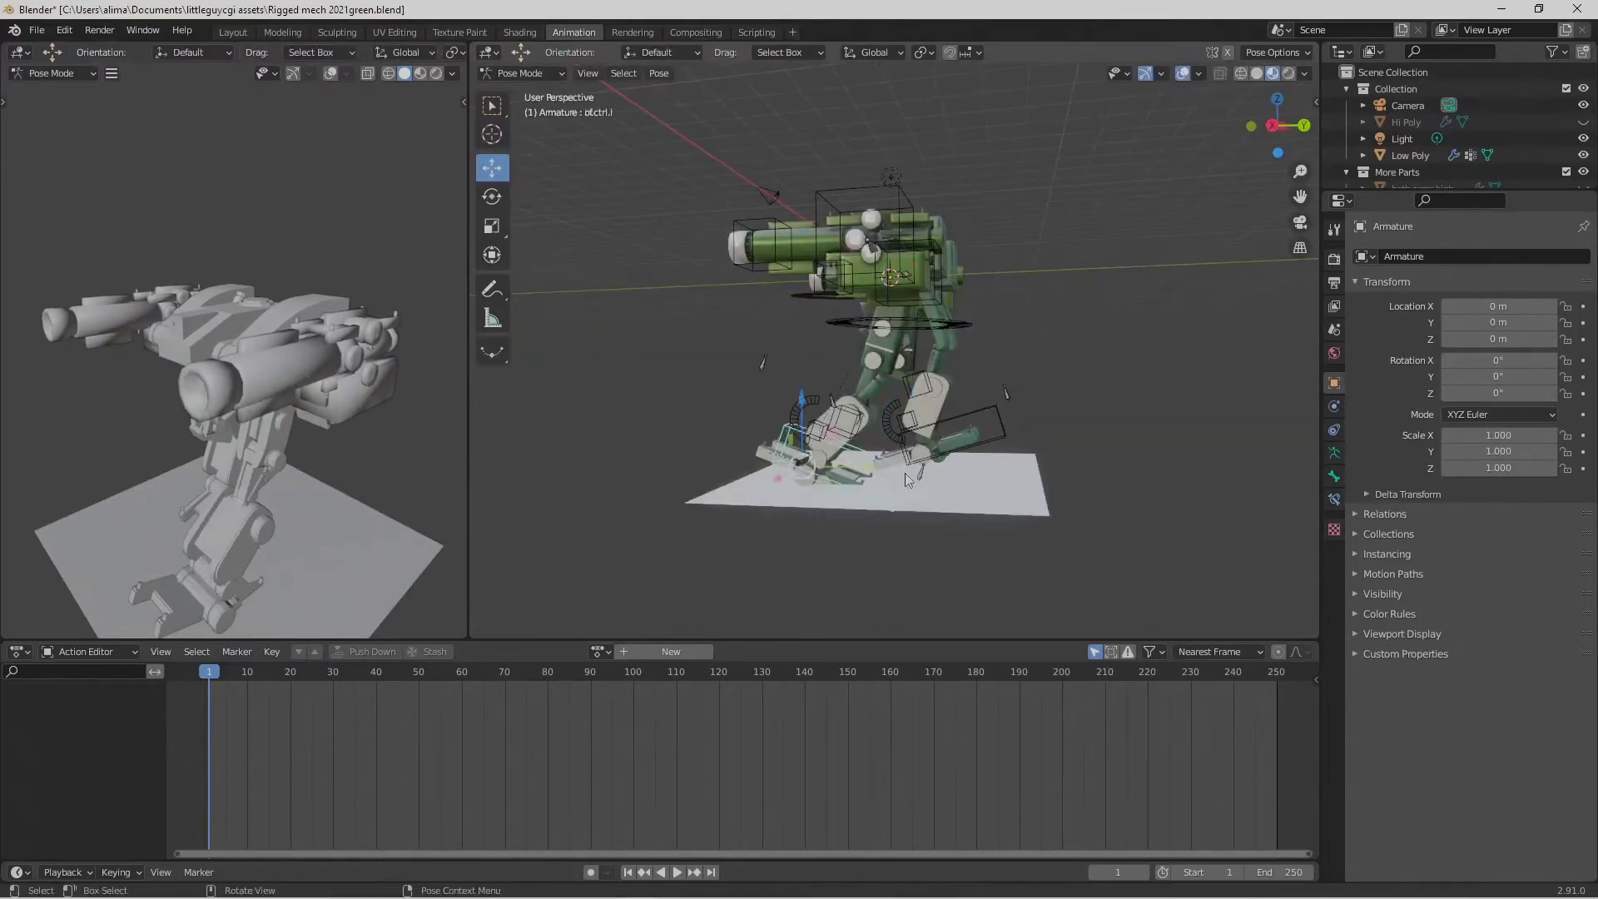
{"action": "key", "text": "r"}
{"action": "key", "text": "x"}
{"action": "left_click", "coordinate": [1032, 381]}
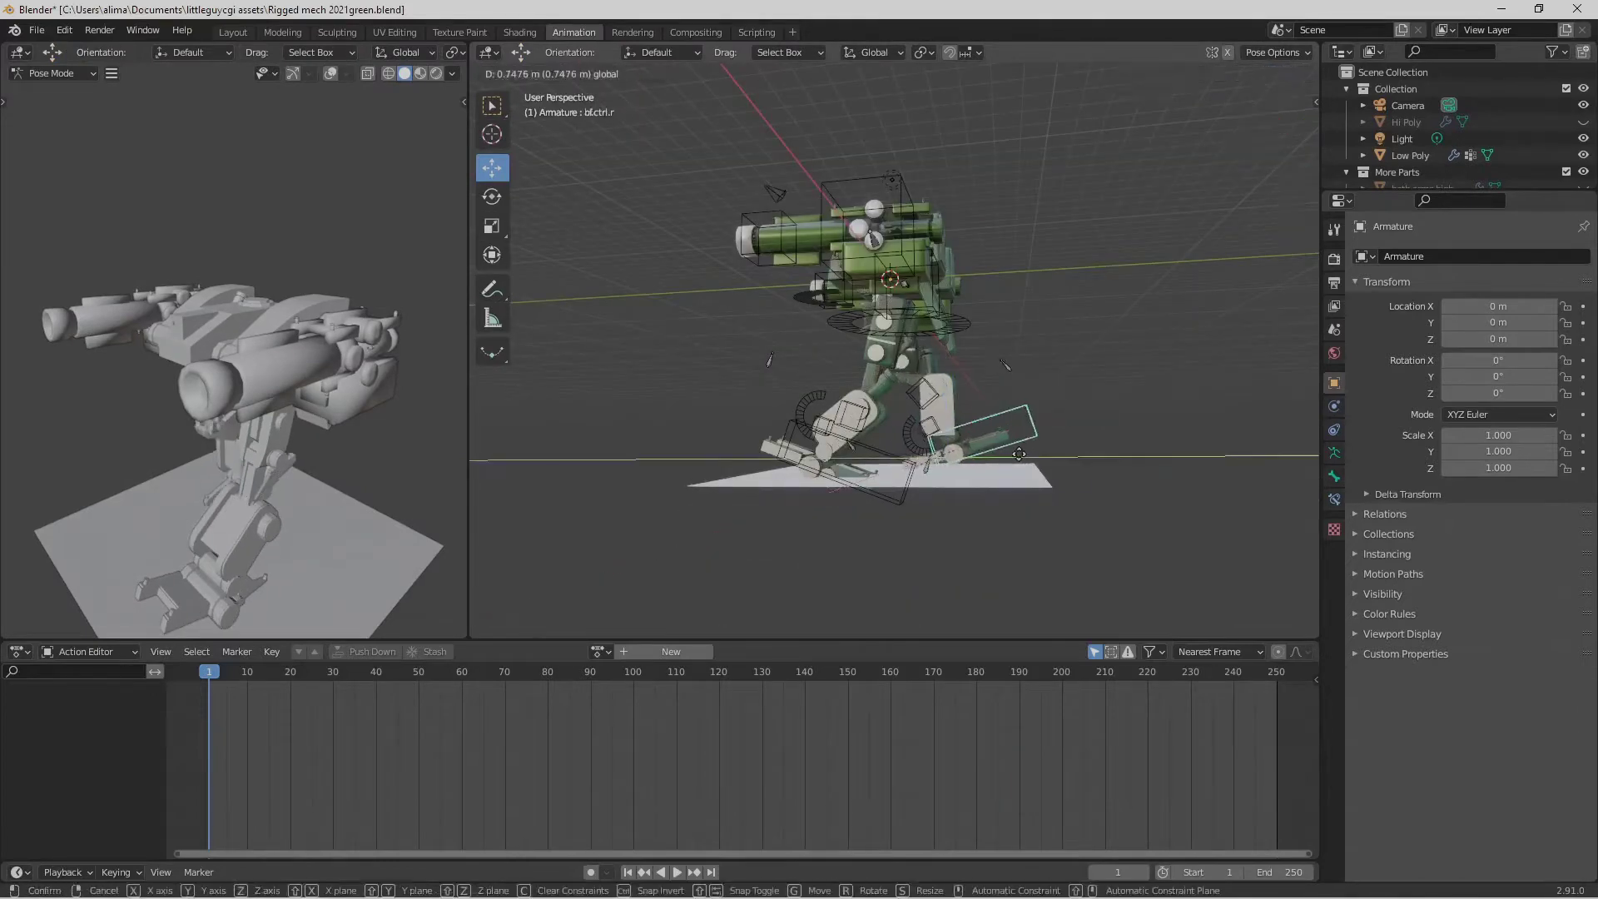
{"action": "mouse_move", "coordinate": [1032, 380]}
{"action": "middle_mouse_down"}
{"action": "mouse_move", "coordinate": [1055, 417]}
{"action": "mouse_move", "coordinate": [1062, 373]}
{"action": "middle_mouse_up"}
Keyframe the location and rotation of all bones in the stride pose at frames 1 and 30.
{"action": "key", "text": "a"}
{"action": "key", "text": "i"}
{"action": "left_click", "coordinate": [333, 671]}
{"action": "key", "text": "i"}
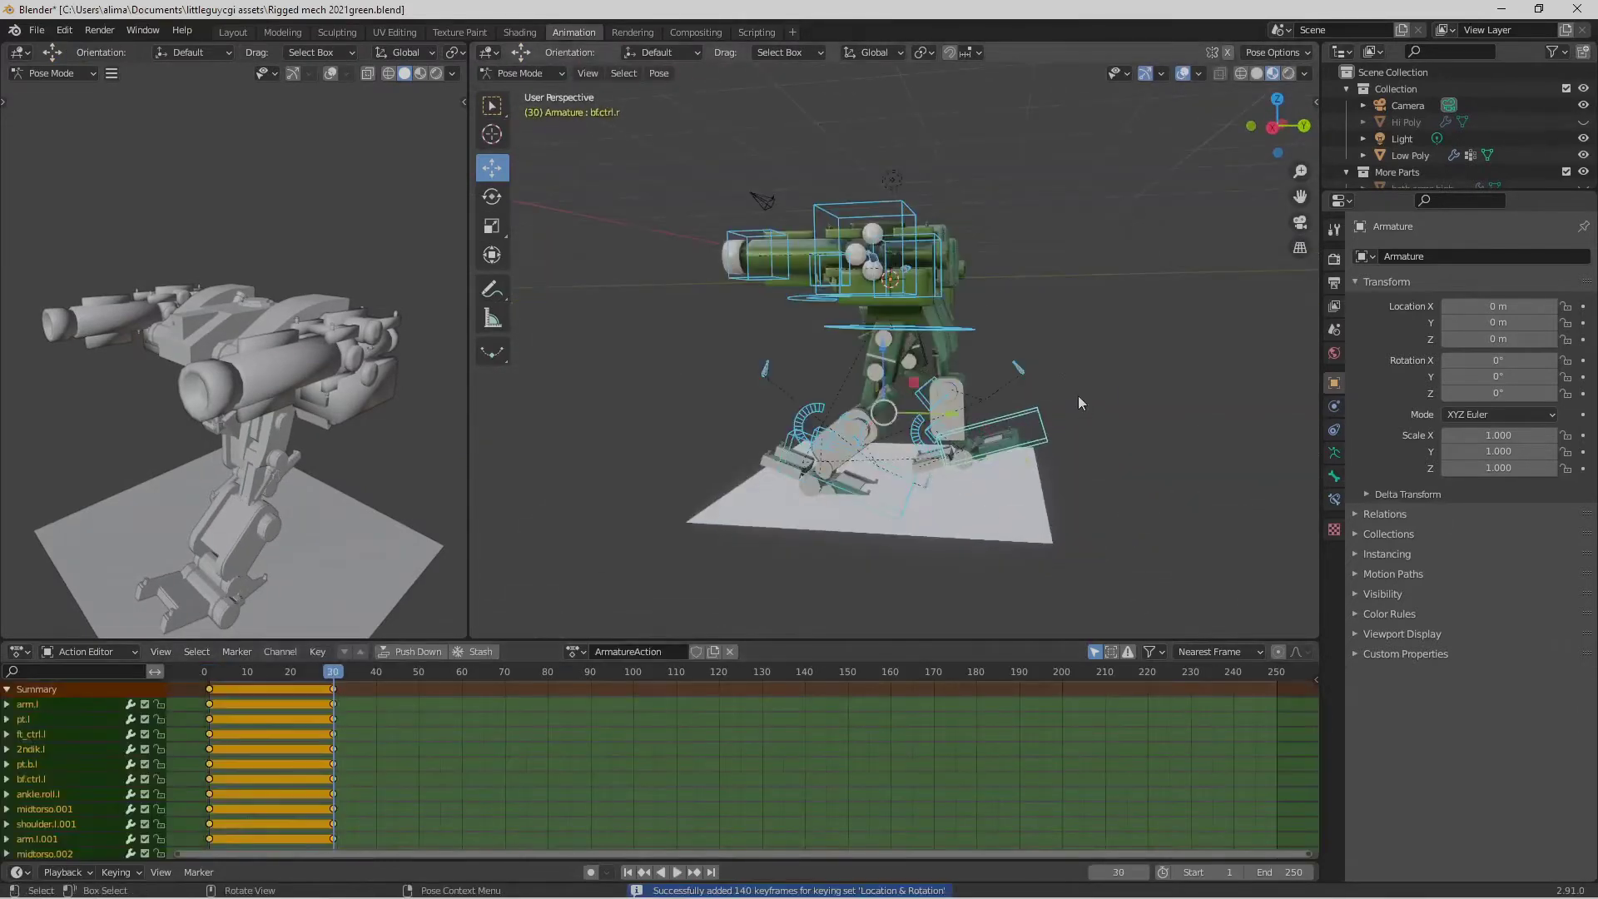
Paste the stride pose flipped at frame 15, keyframe it, and set the animation's end frame to 29.
{"action": "left_click", "coordinate": [269, 671]}
{"action": "key", "text": "ctrl+shift+v"}
{"action": "key", "text": "i"}
{"action": "double_click", "coordinate": [1282, 871]}
{"action": "type", "text": "29"}
{"action": "key", "text": "Return"}
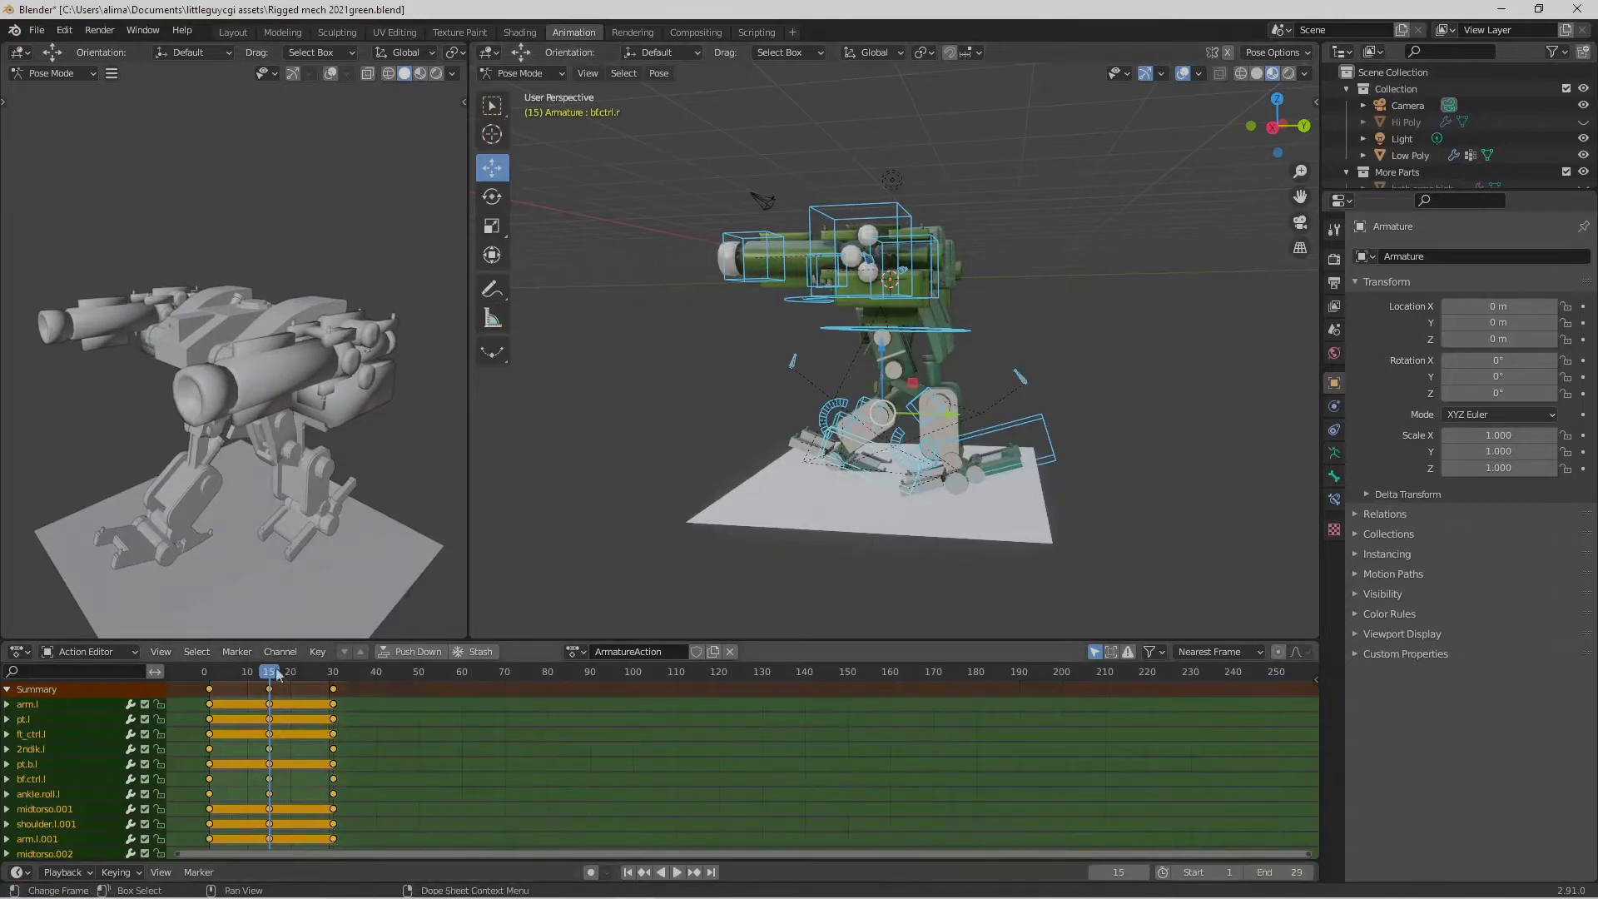
Move the torso and rear foot into a passing pose at frame 8, keyframe all bones and copy the pose.
{"action": "left_click", "coordinate": [238, 671]}
{"action": "left_click", "coordinate": [905, 391]}
{"action": "middle_click_drag", "start_coordinate": [906, 391], "coordinate": [892, 446]}
{"action": "left_click", "coordinate": [906, 304], "text": "shift"}
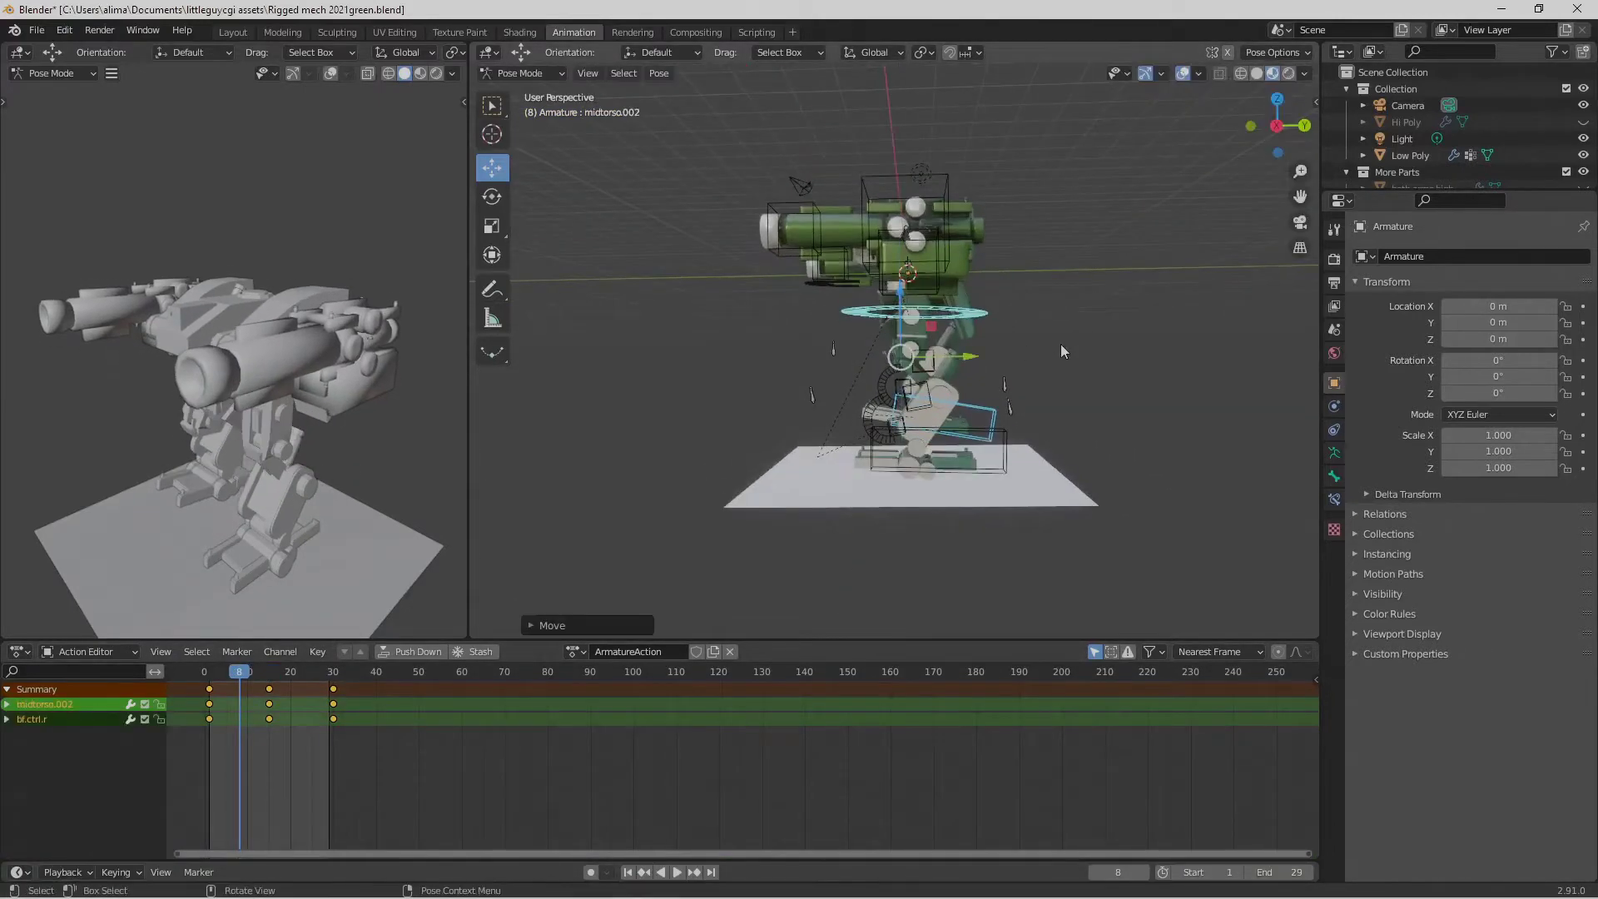
{"action": "key", "text": "a"}
{"action": "key", "text": "ctrl+c"}
Paste the passing pose flipped at frame 23 and keyframe all bones.
{"action": "left_click", "coordinate": [270, 674]}
{"action": "left_click", "coordinate": [303, 674]}
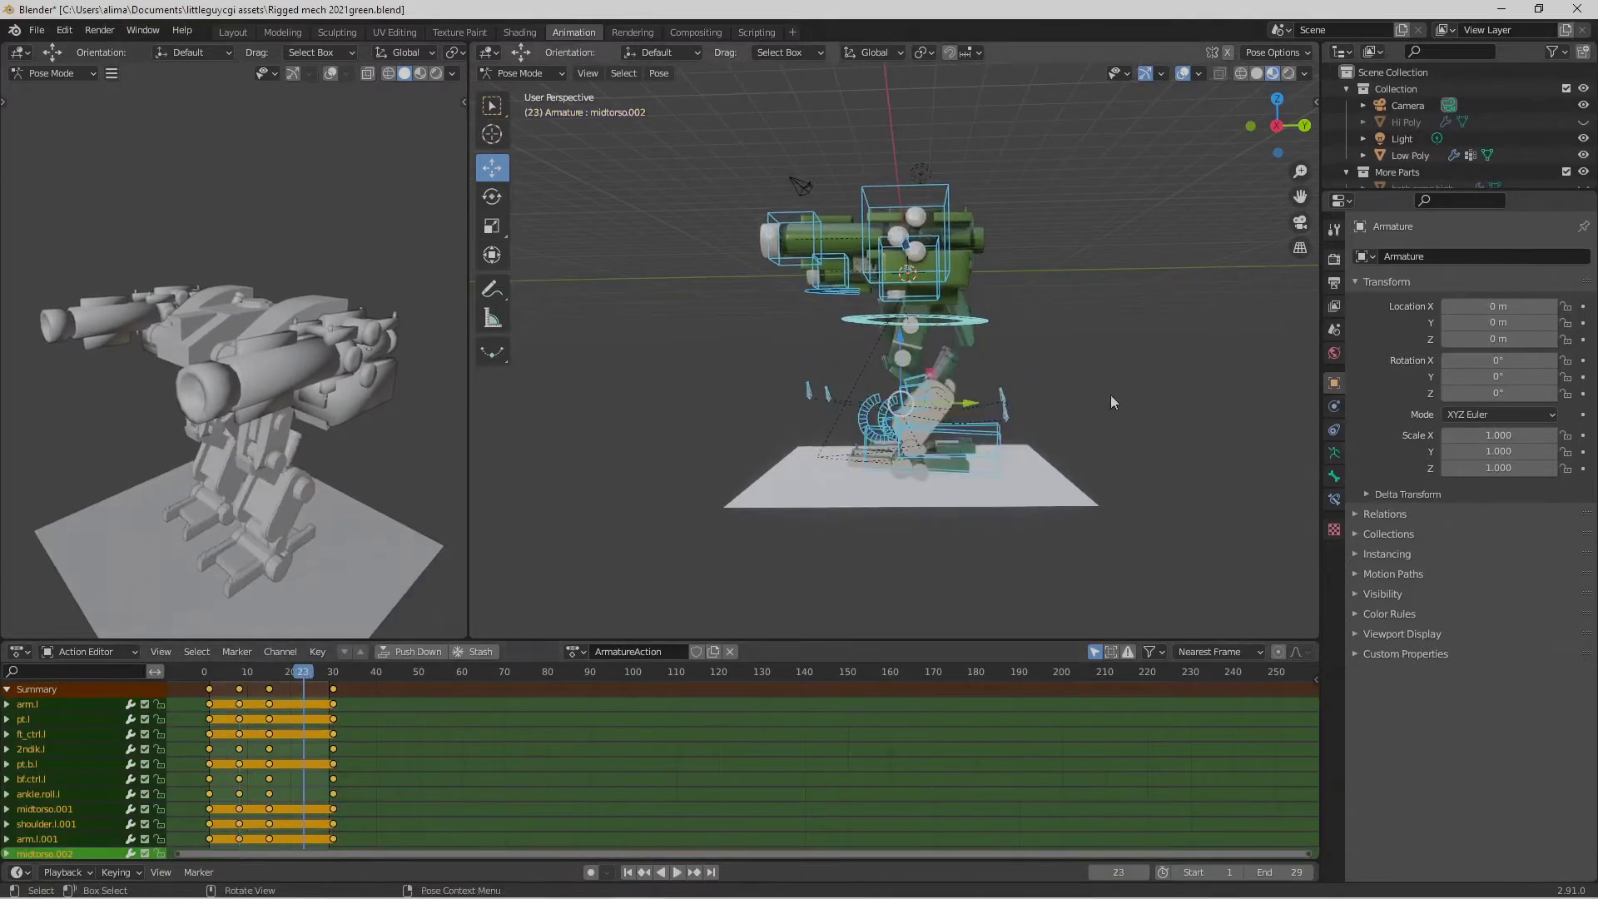
{"action": "key", "text": "ctrl+shift+v"}
{"action": "key", "text": "i"}
Add keyframed in-between leg poses at frames 4 and 19 and play the walk cycle.
{"action": "left_click", "coordinate": [211, 678]}
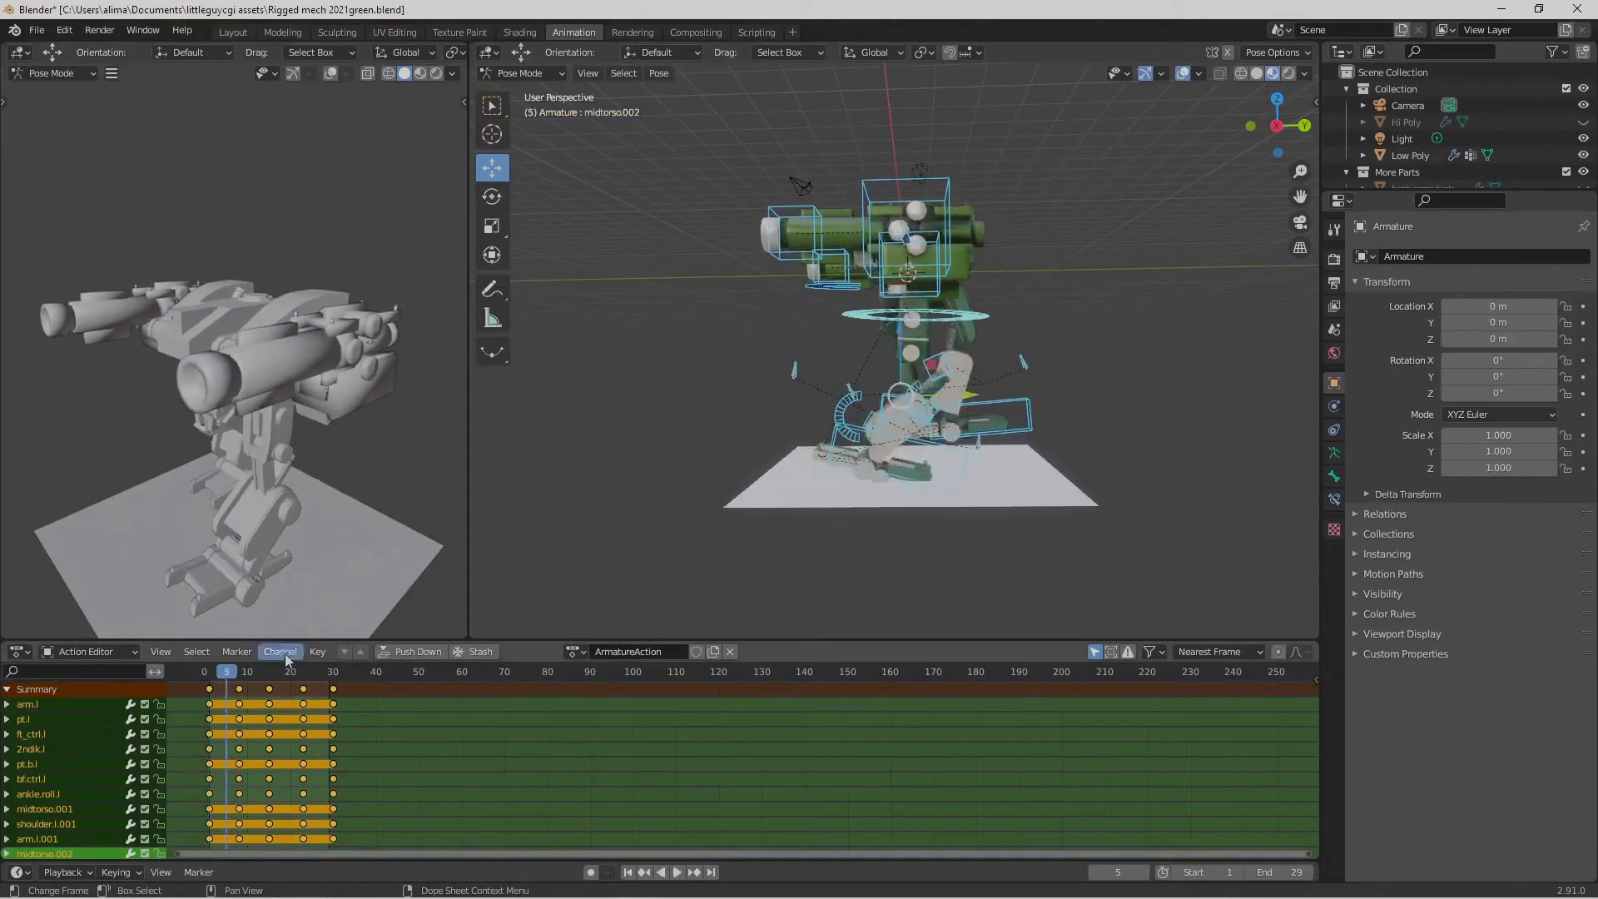
{"action": "left_click", "coordinate": [924, 454]}
{"action": "key", "text": "space"}
{"action": "middle_click_drag", "start_coordinate": [1054, 431], "coordinate": [1111, 378]}
{"action": "key", "text": "a"}
{"action": "key", "text": "space"}
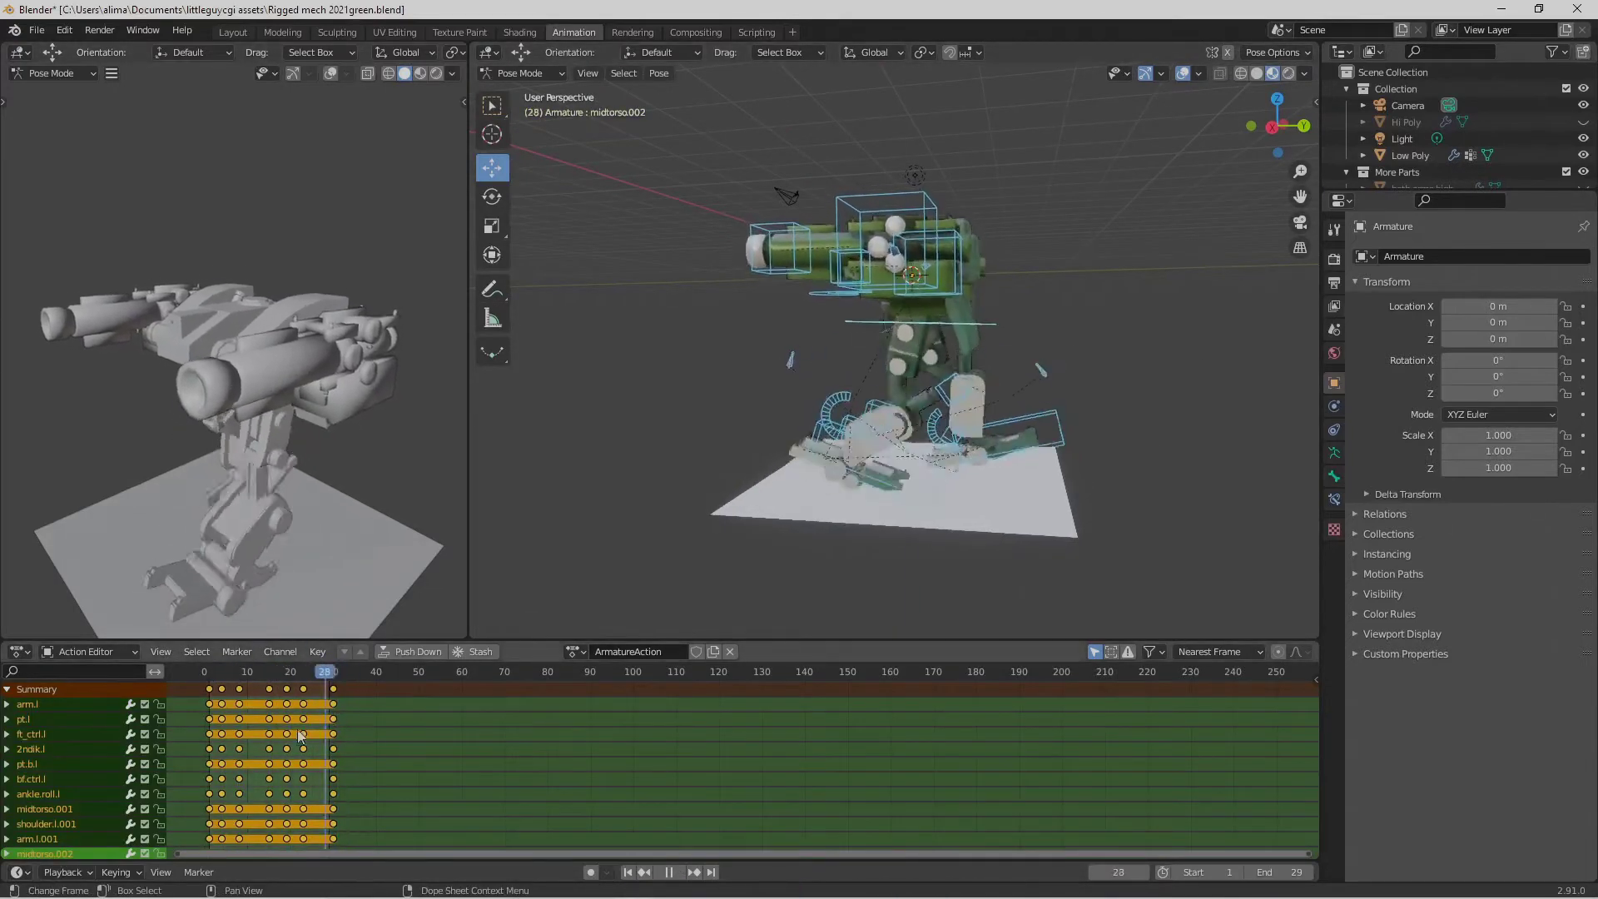
Stop playback at frame 12 and rotate the left foot's ankle roll control.
{"action": "key", "text": "space"}
{"action": "mouse_move", "coordinate": [256, 672]}
{"action": "left_mouse_down"}
{"action": "mouse_move", "coordinate": [242, 672]}
{"action": "mouse_move", "coordinate": [257, 672]}
{"action": "left_mouse_up"}
{"action": "middle_click_drag", "start_coordinate": [945, 487], "coordinate": [955, 473]}
{"action": "left_click", "coordinate": [955, 472]}
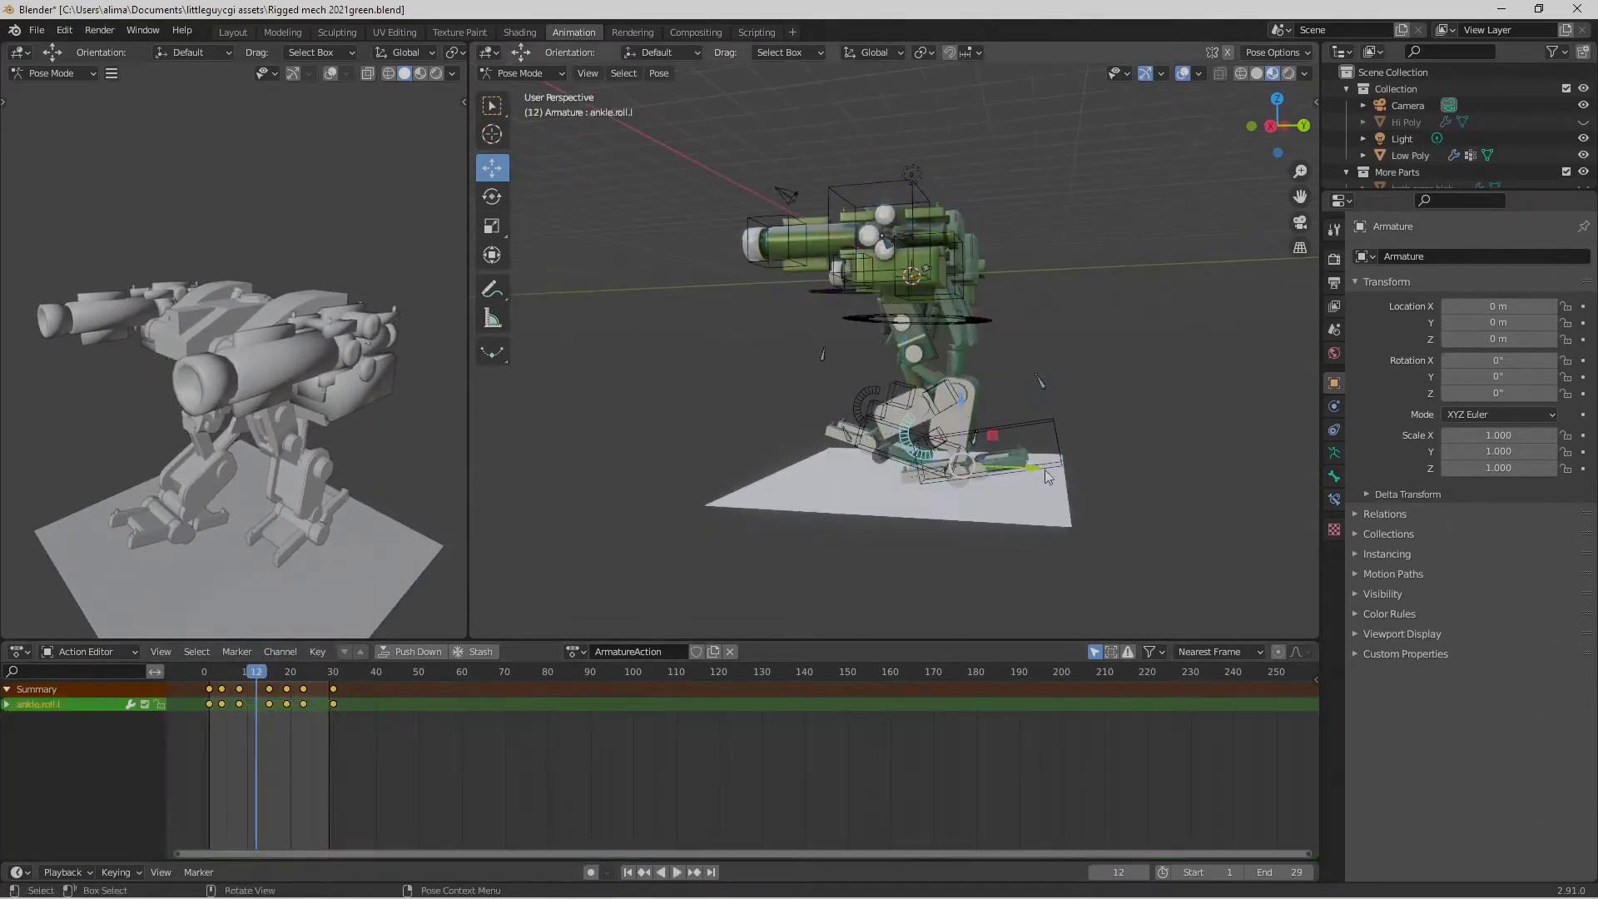
{"action": "key", "text": "r"}
Raise the torso and adjust the lifted right foot's controls at frame 12, keyframing all bones.
{"action": "left_click", "coordinate": [862, 378]}
{"action": "middle_click_drag", "start_coordinate": [861, 378], "coordinate": [874, 383]}
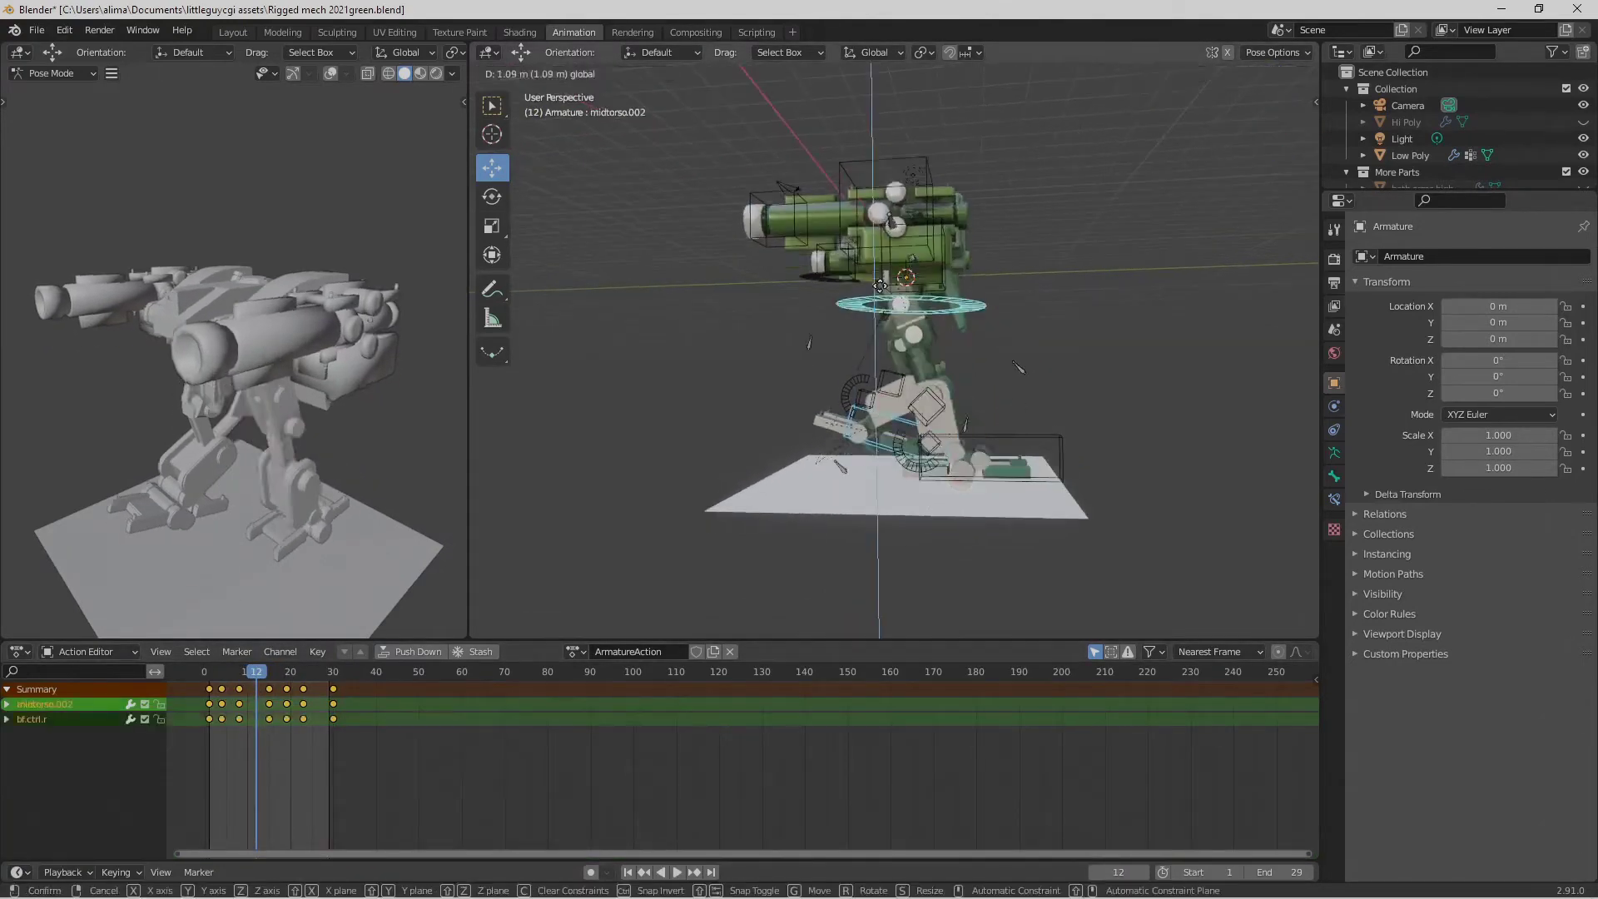
{"action": "left_click", "coordinate": [876, 385]}
{"action": "left_click_drag", "start_coordinate": [875, 384], "coordinate": [876, 384]}
{"action": "middle_click_drag", "start_coordinate": [875, 384], "coordinate": [1138, 421]}
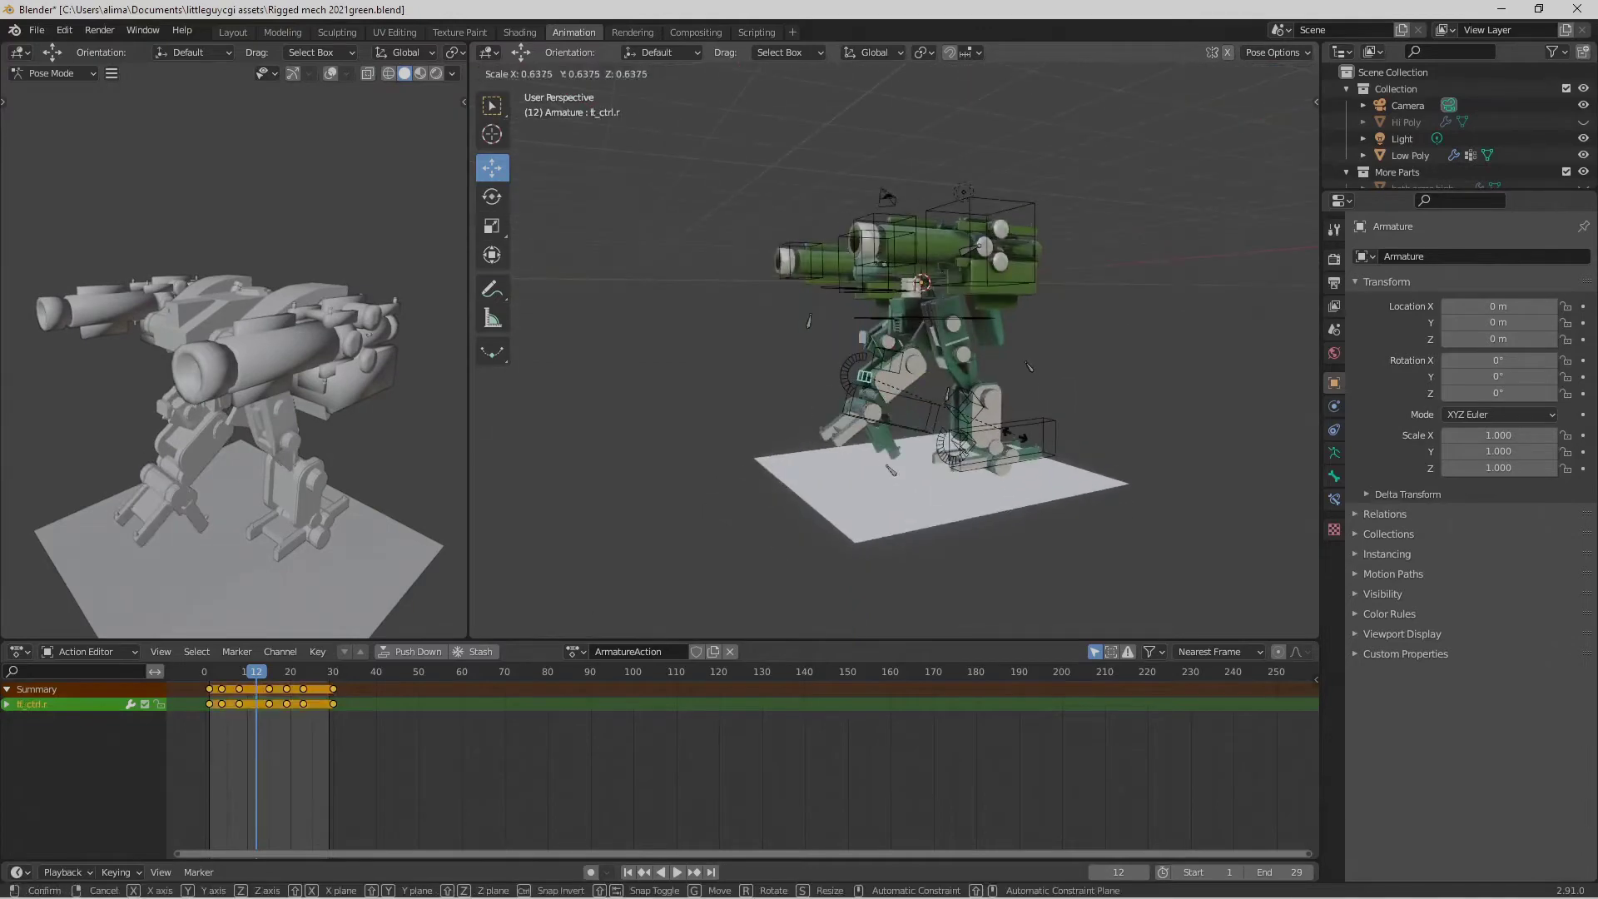
{"action": "key", "text": "a"}
{"action": "key", "text": "i"}
{"action": "left_click", "coordinate": [1042, 388]}
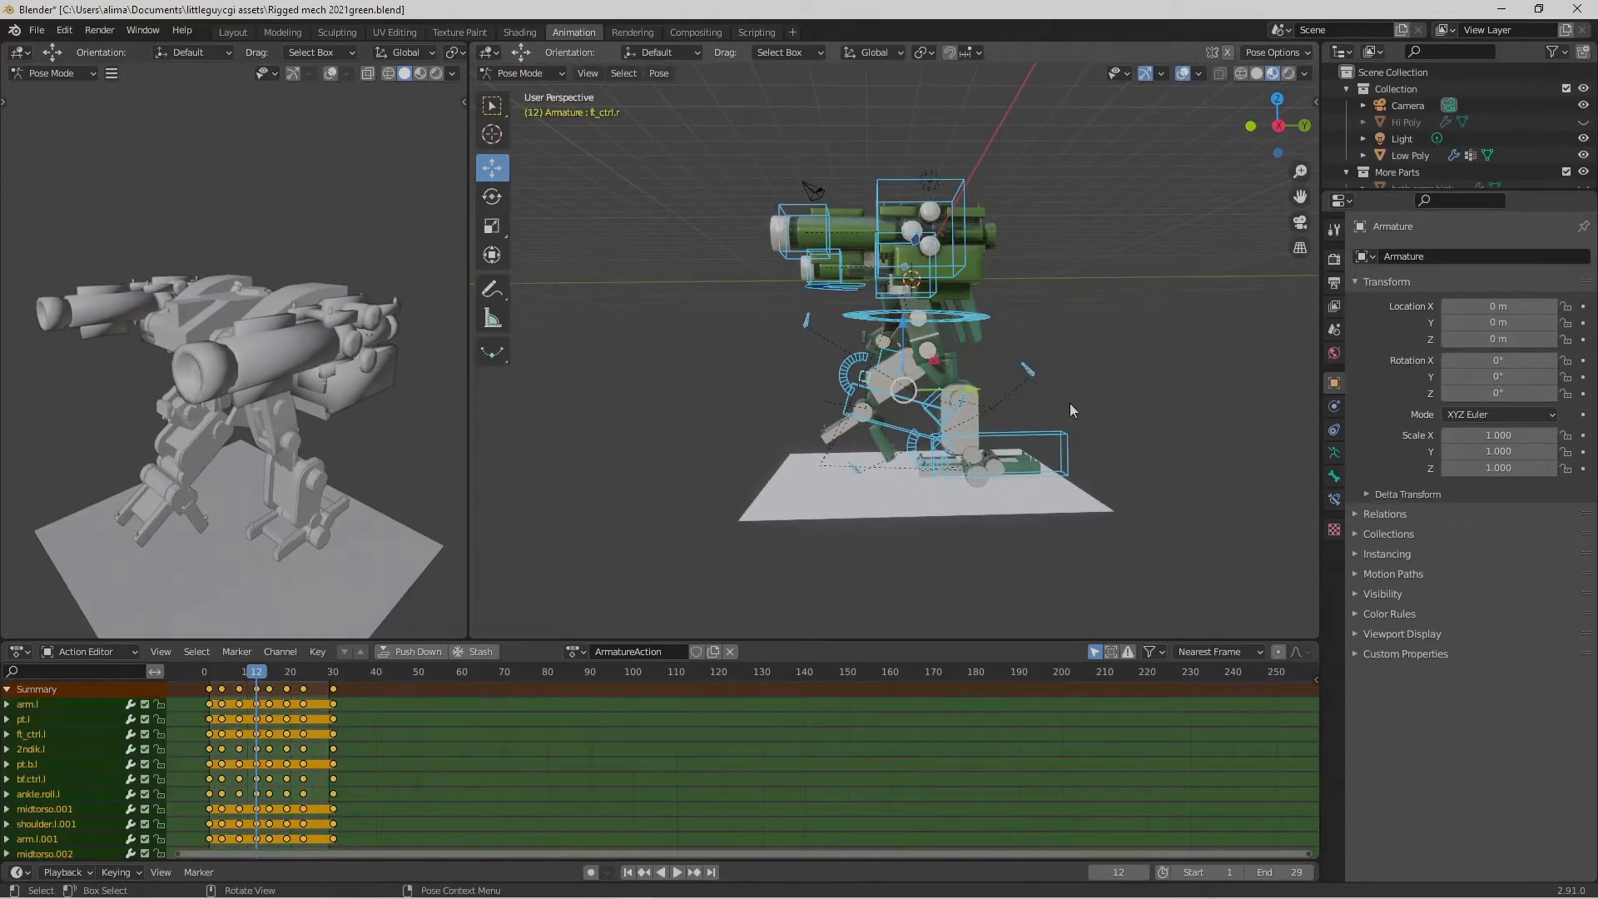
Keyframe the mirrored lifted-foot pose at frame 26 and review the walk cycle in playback.
{"action": "left_click_drag", "start_coordinate": [260, 671], "coordinate": [308, 676]}
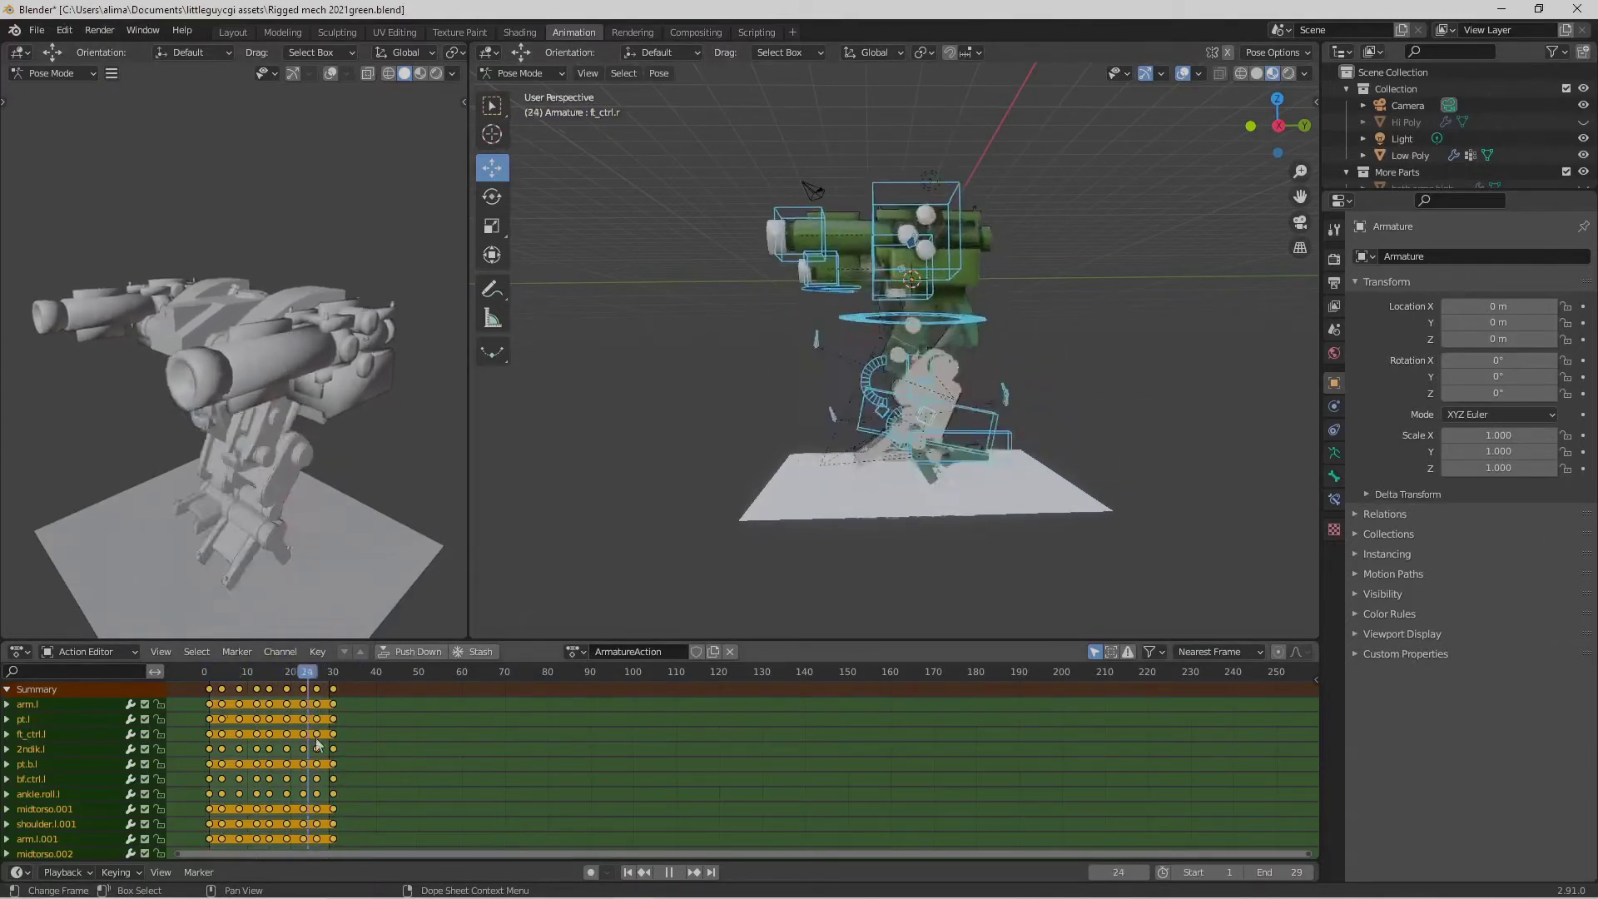
{"action": "left_click", "coordinate": [1102, 541]}
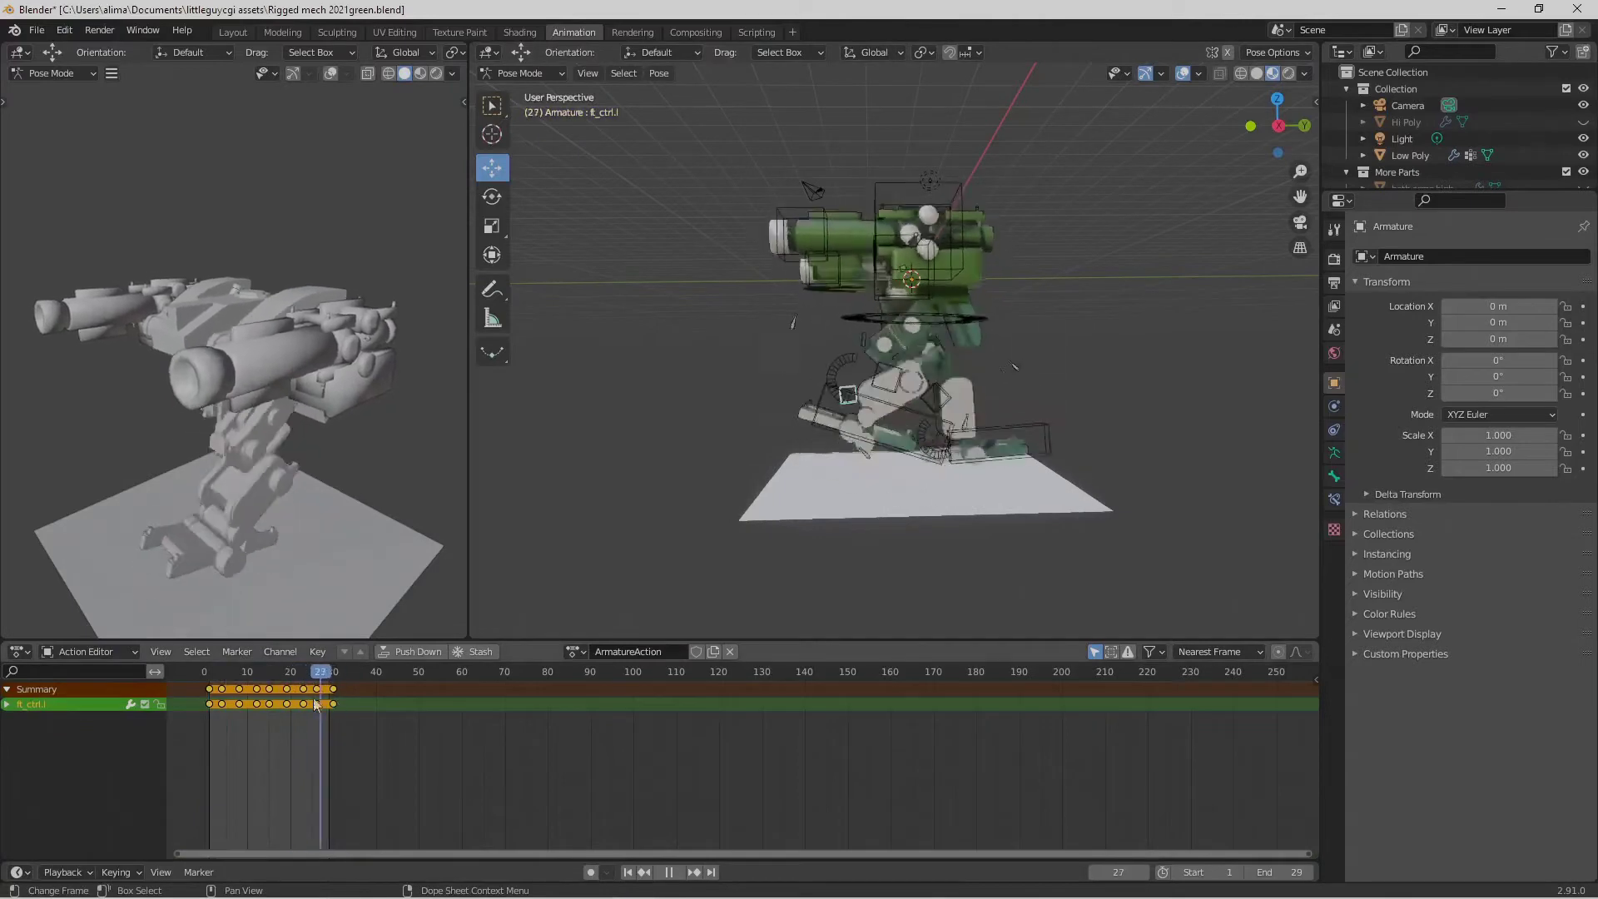
{"action": "key", "text": "a"}
{"action": "middle_click_drag", "start_coordinate": [883, 466], "coordinate": [1017, 457]}
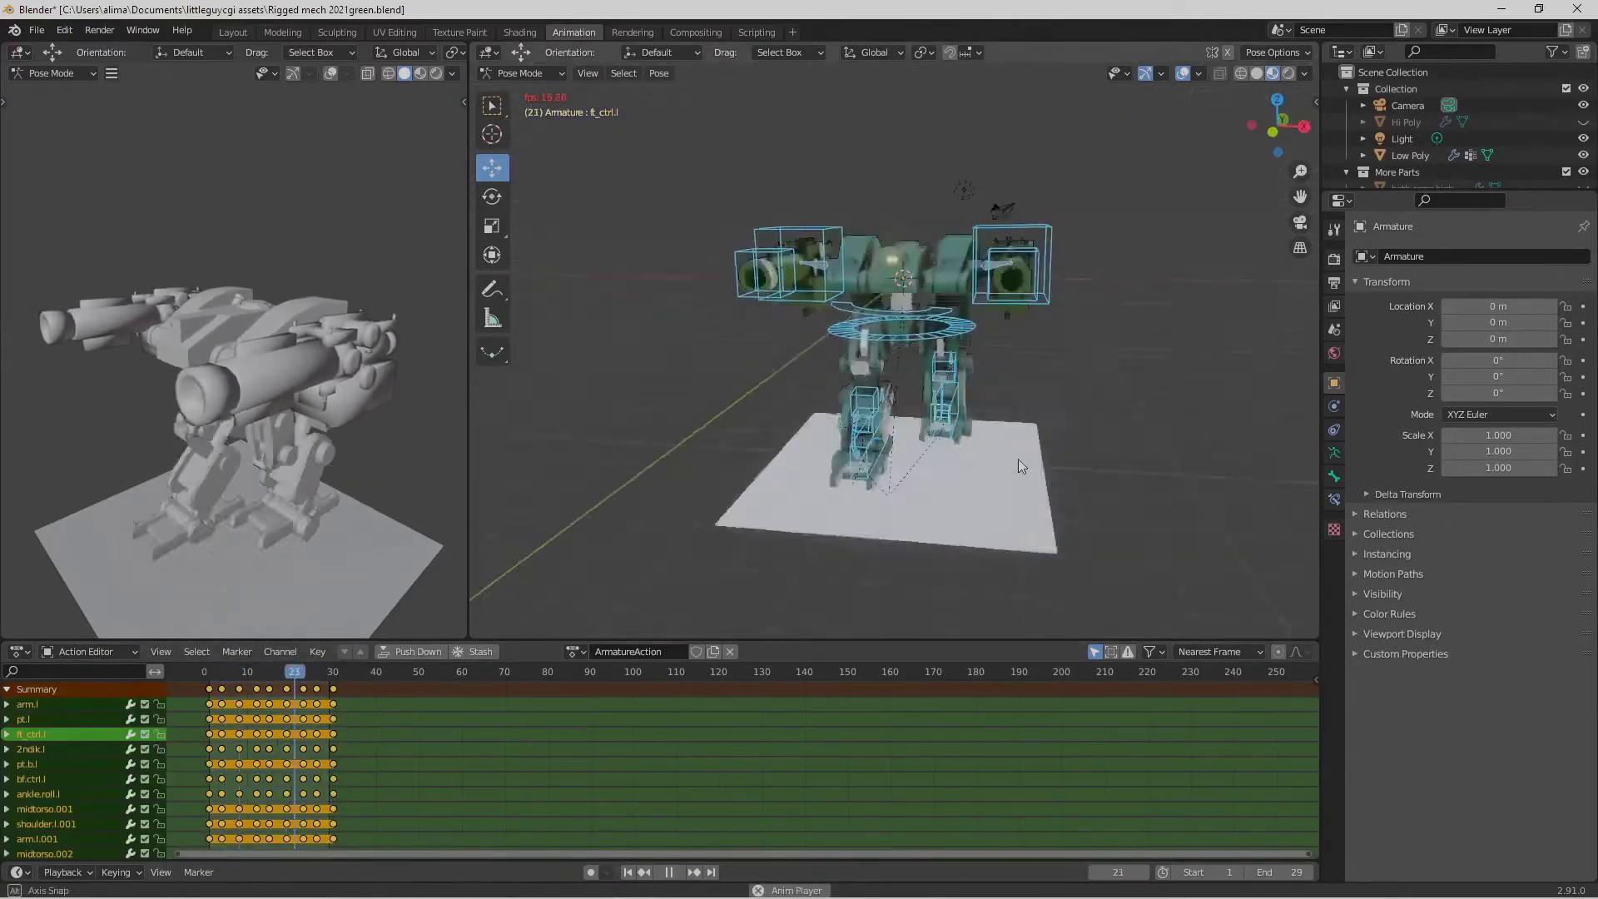
{"action": "left_click", "coordinate": [668, 871]}
Rename the action as walk, protect it with a fake user and unlink it from the armature.
{"action": "left_click", "coordinate": [641, 651]}
{"action": "type", "text": "walk"}
{"action": "key", "text": "Return"}
{"action": "left_click", "coordinate": [730, 651]}
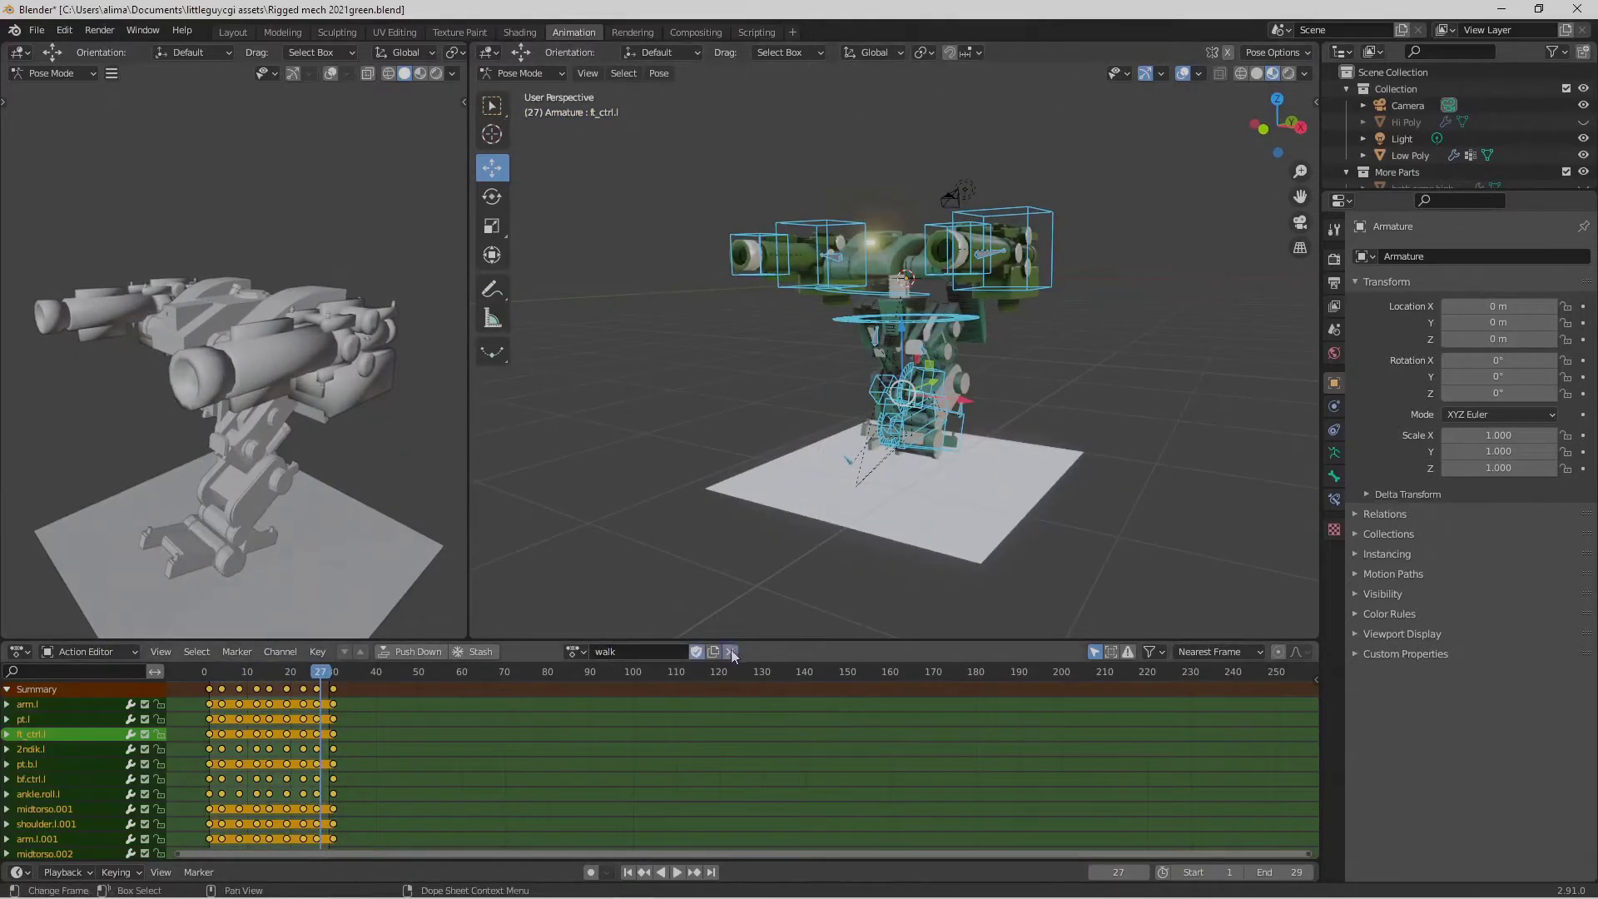
Reset all bones to their rest position and rotation at frame 1 and create a new action named idlepose.
{"action": "key", "text": "alt+g"}
{"action": "key", "text": "alt+r"}
{"action": "key", "text": "shift+Left"}
{"action": "left_click", "coordinate": [630, 651]}
{"action": "double_click", "coordinate": [630, 651]}
{"action": "type", "text": "idlepose"}
{"action": "key", "text": "Return"}
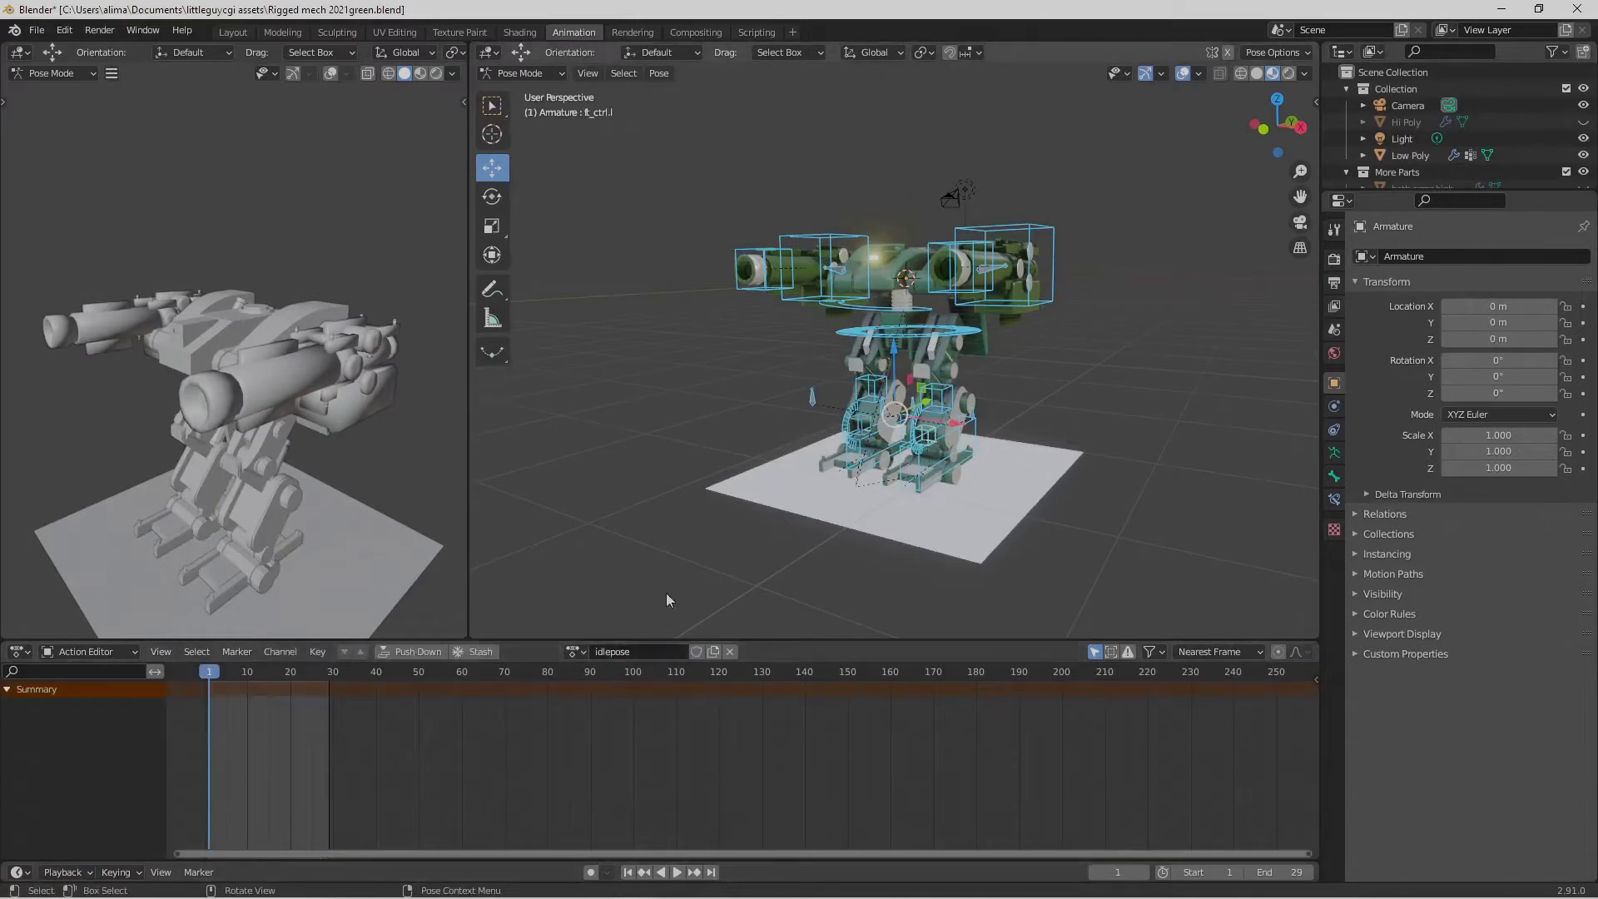
Keyframe the rest pose of all bones in the idlepose action at frames 1 and 30.
{"action": "middle_click_drag", "start_coordinate": [998, 499], "coordinate": [1116, 507]}
{"action": "key", "text": "i"}
{"action": "scroll", "coordinate": [1042, 510], "scroll_direction": "down", "scroll_amount": 20, "text": "alt"}
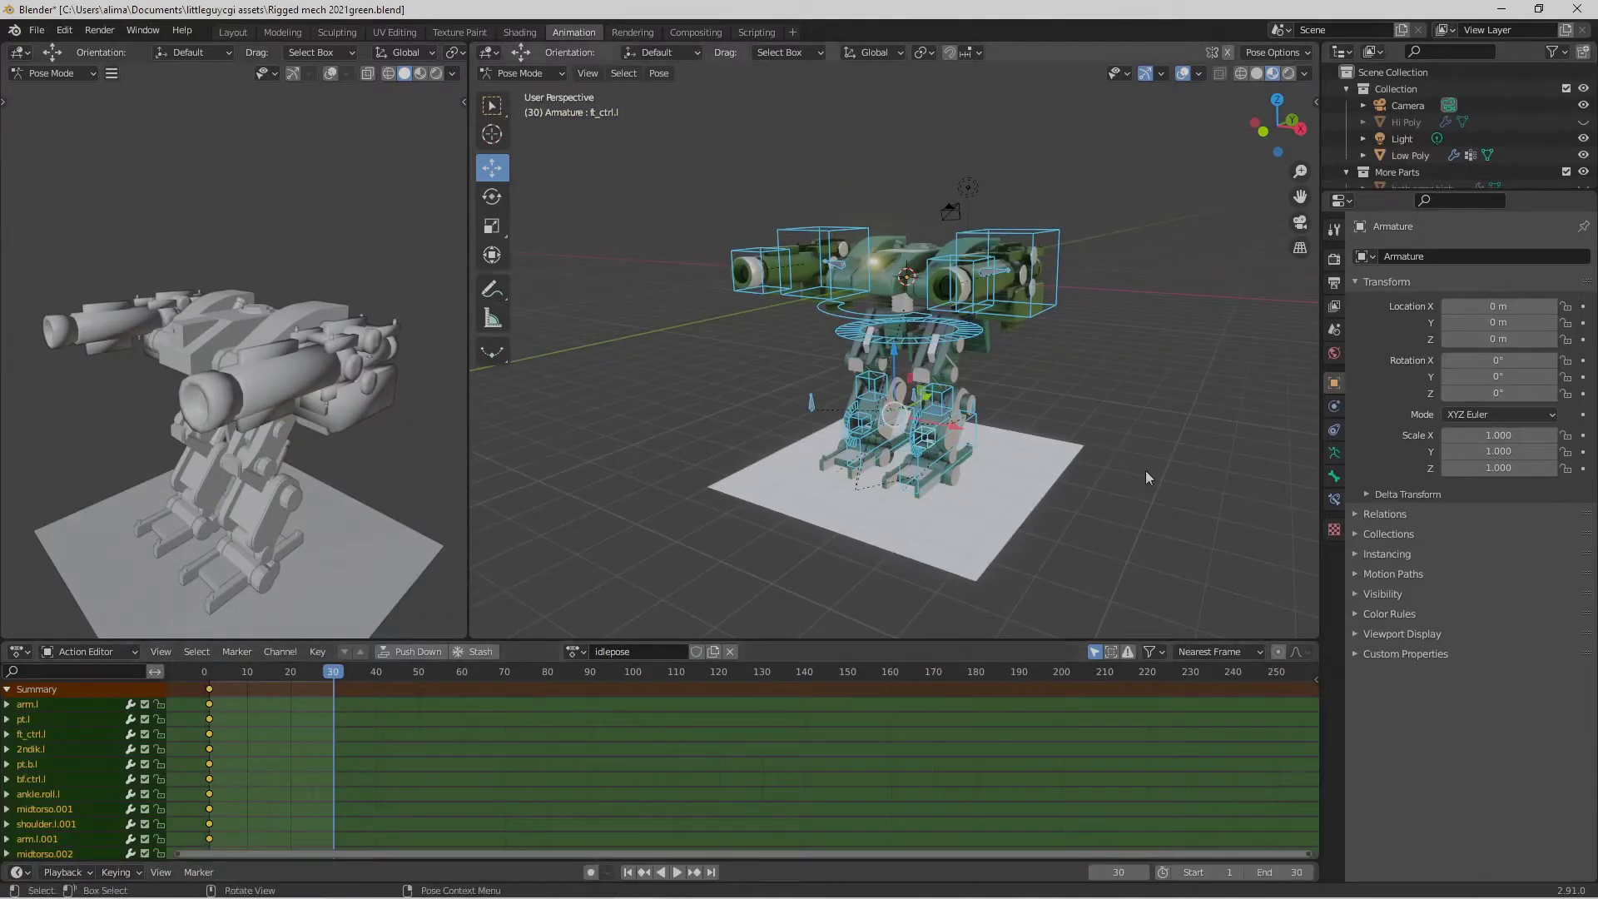
{"action": "key", "text": "i"}
Lower the upper torso slightly at frame 15 and keyframe all bones for the idle motion.
{"action": "left_click", "coordinate": [1056, 243]}
{"action": "scroll", "coordinate": [1056, 242], "scroll_direction": "up", "scroll_amount": 15, "text": "alt"}
{"action": "key", "text": "a"}
{"action": "key", "text": "i"}
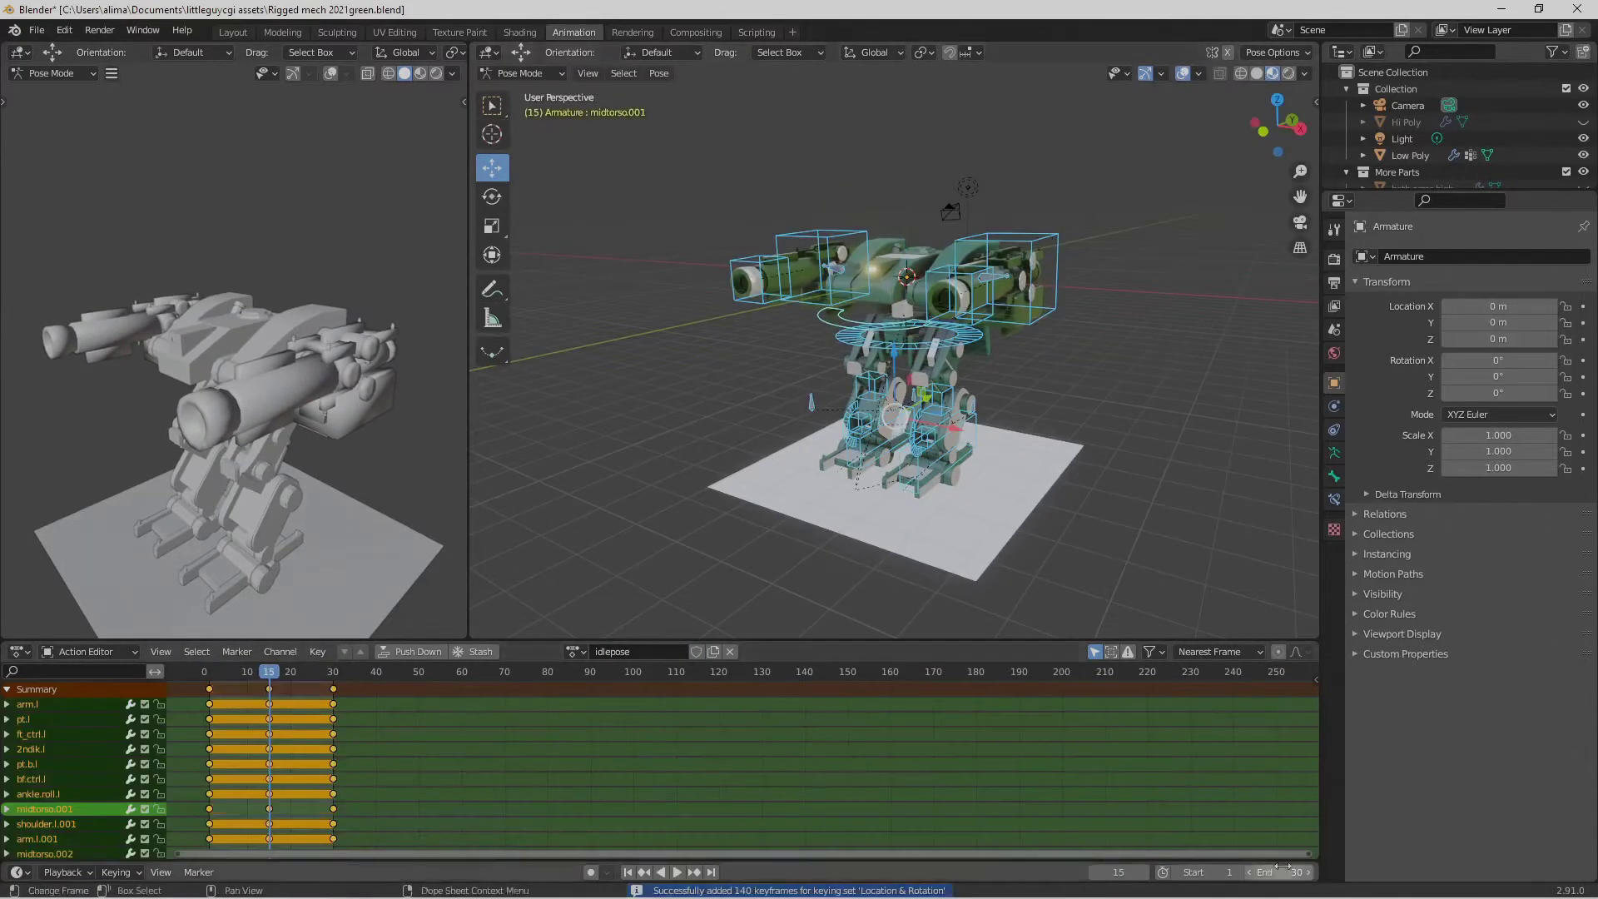
Set the end frame to 29, give the idlepose action a fake user and open the list of saved actions.
{"action": "left_click", "coordinate": [1248, 871]}
{"action": "scroll", "coordinate": [1107, 531], "scroll_direction": "up", "scroll_amount": 9, "text": "alt"}
{"action": "left_click", "coordinate": [696, 650]}
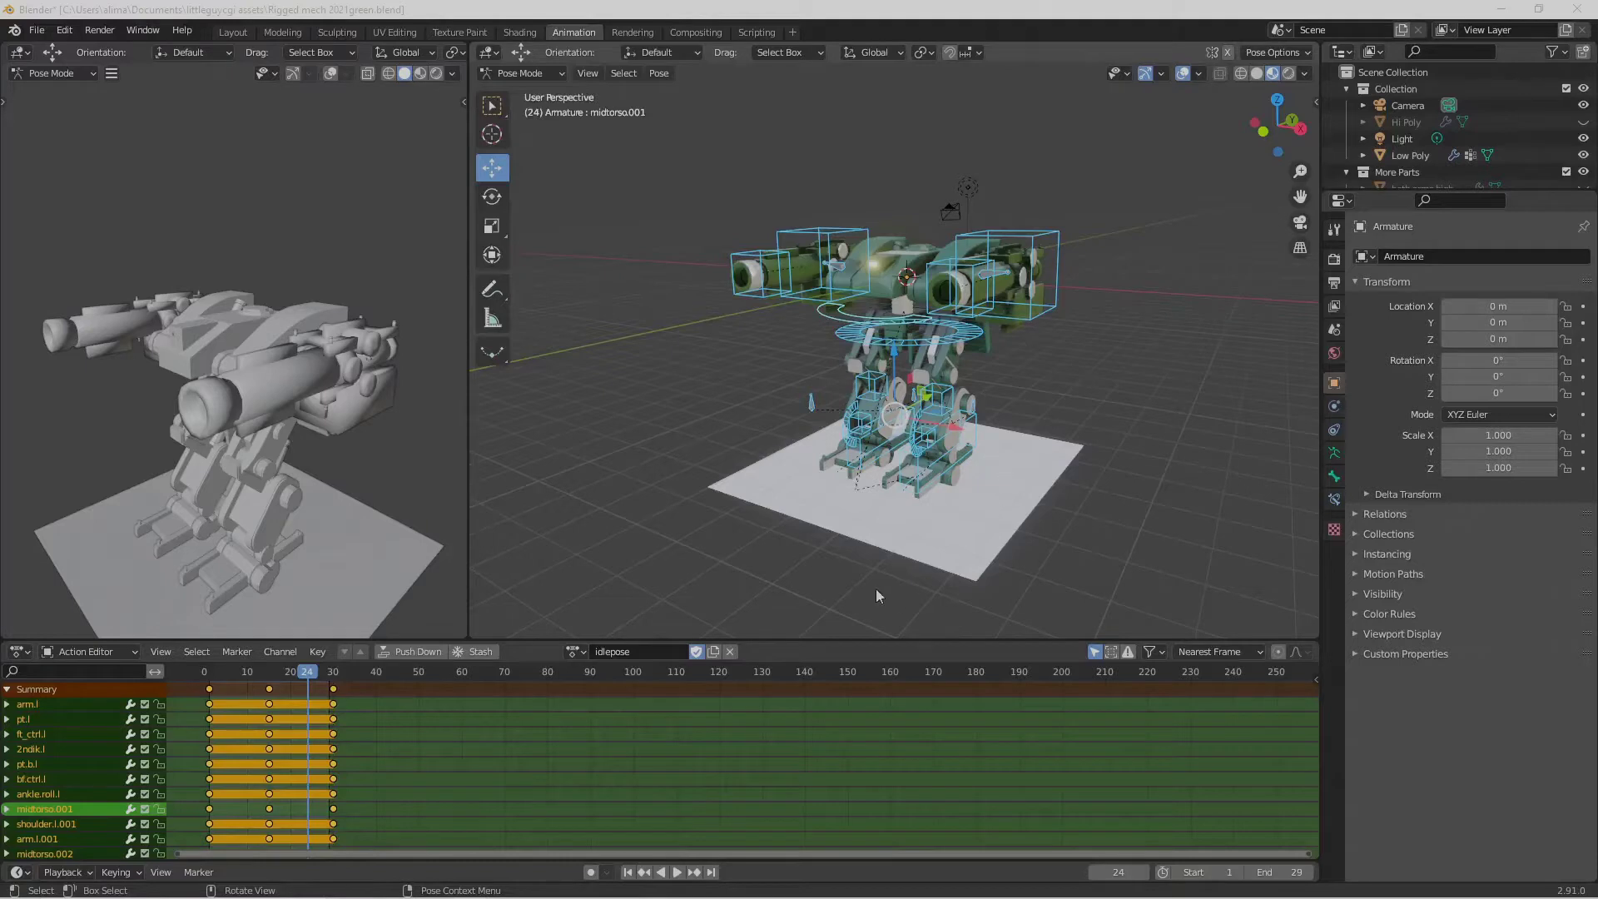
{"action": "left_click", "coordinate": [576, 651]}
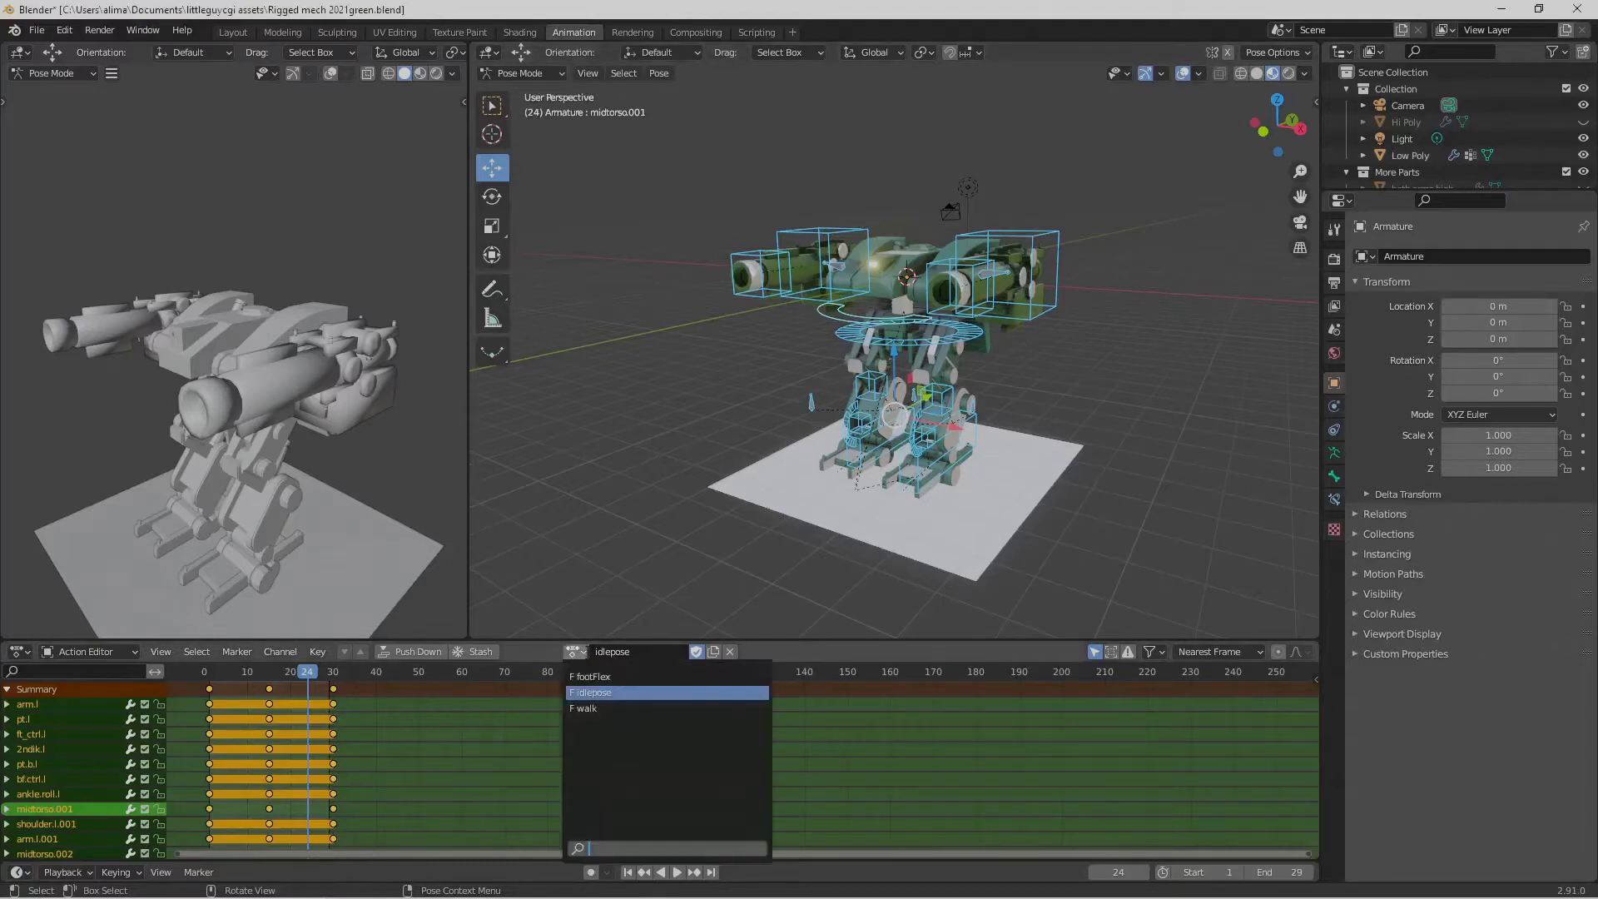
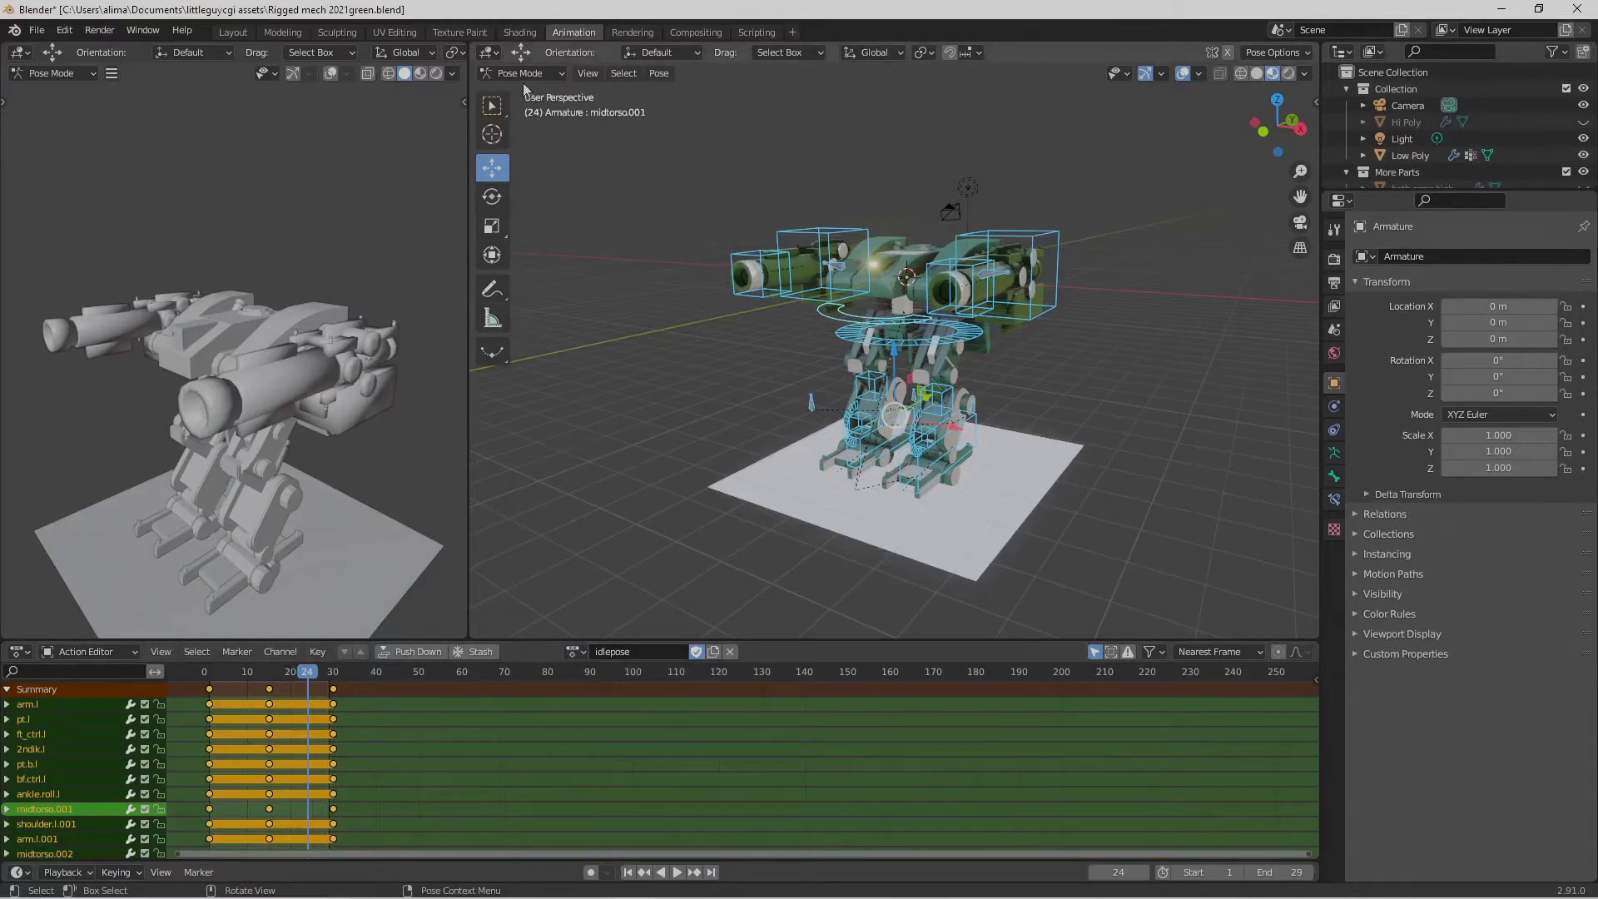
Change the main 3D viewport to the Nonlinear Animation editor and push the idlepose action down into a track.
{"action": "left_click", "coordinate": [489, 53]}
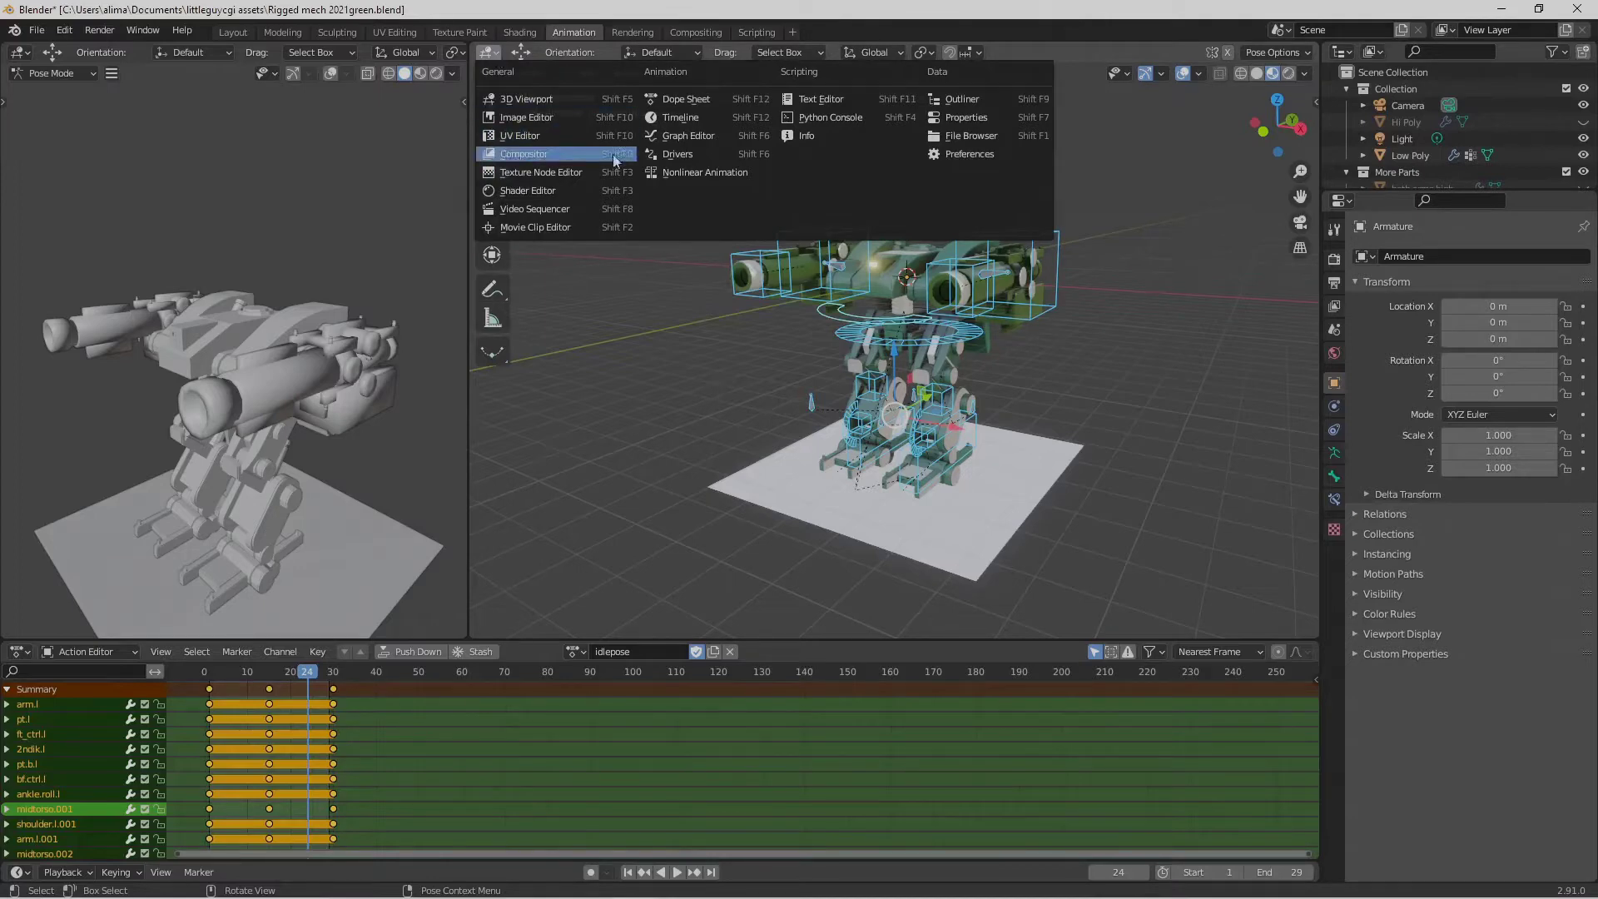
{"action": "left_click", "coordinate": [758, 176]}
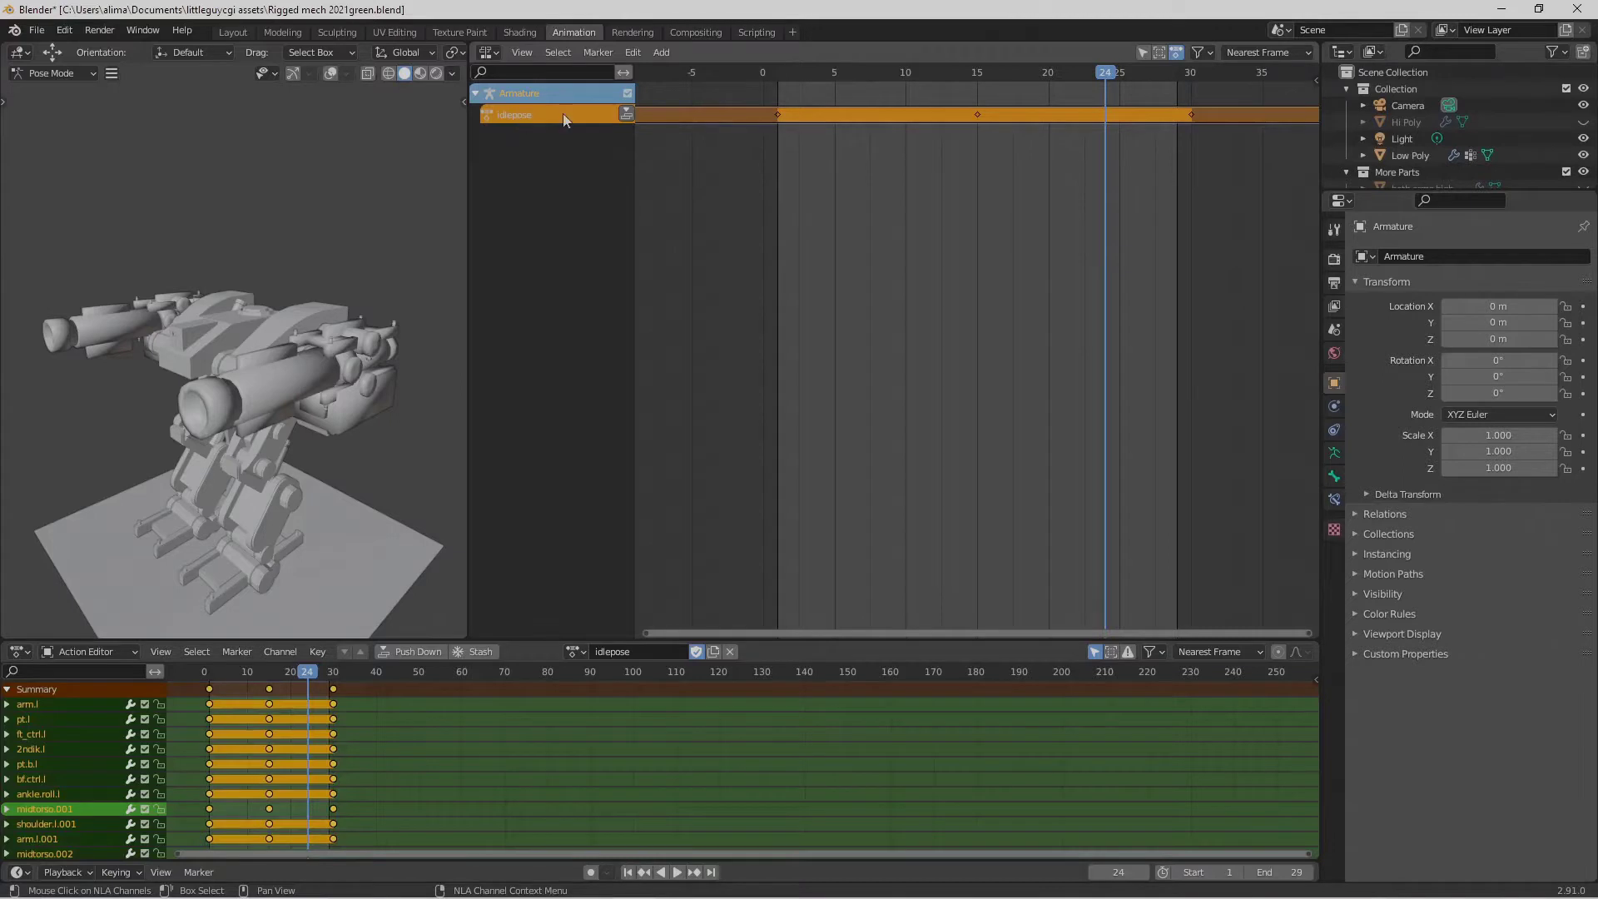
{"action": "left_click", "coordinate": [627, 111]}
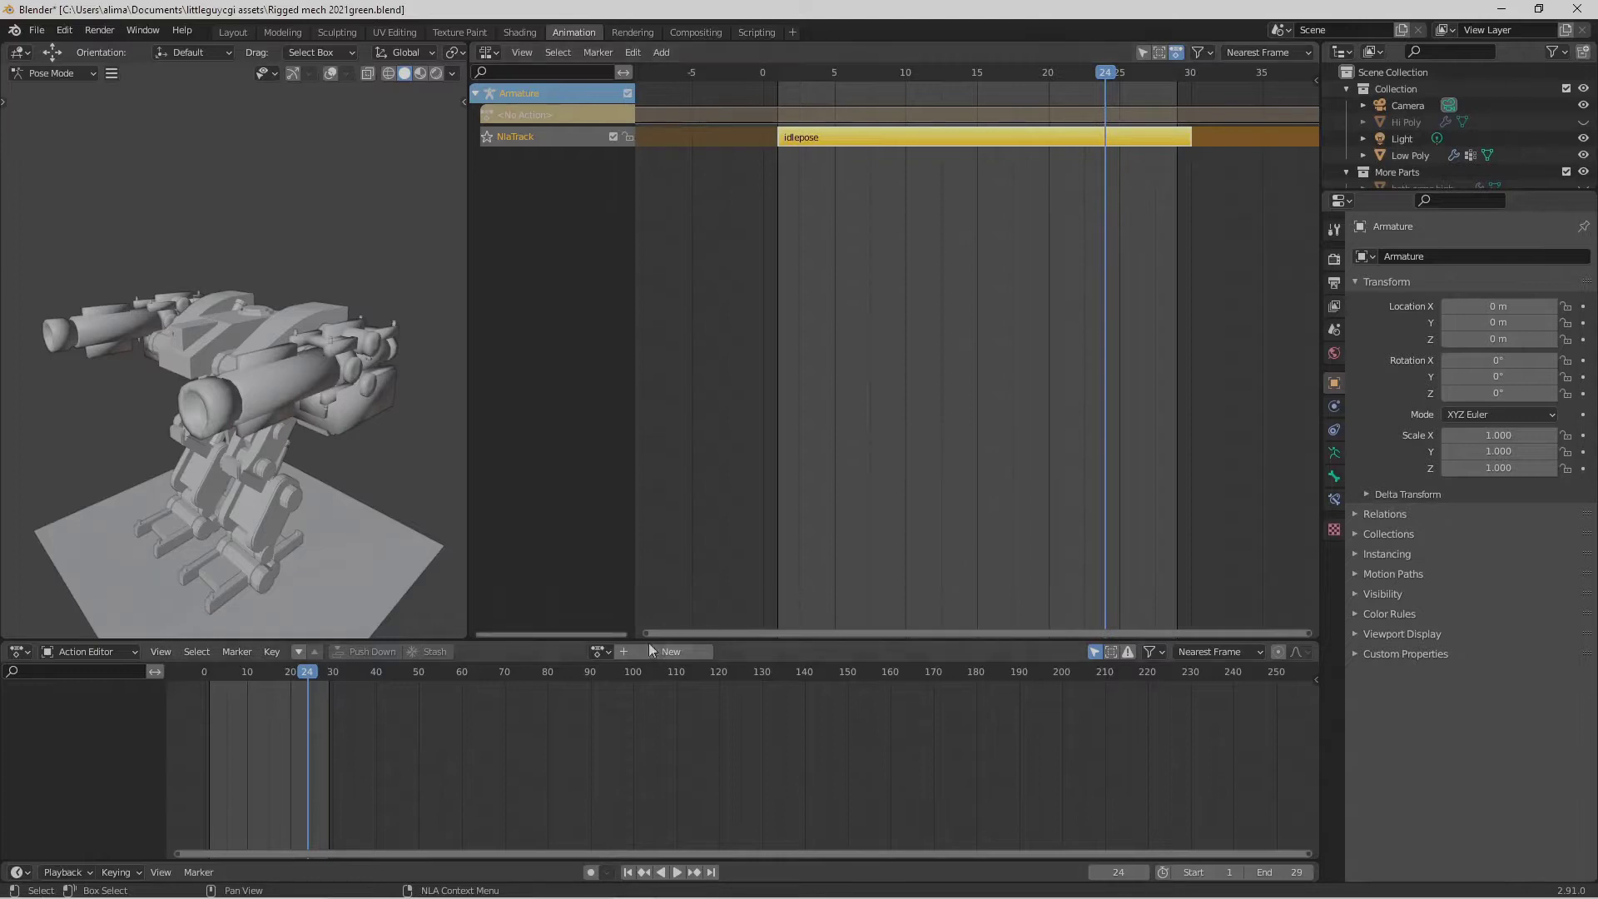
Assign the walk action to the armature and push it down into its own NLA track.
{"action": "left_click", "coordinate": [609, 651]}
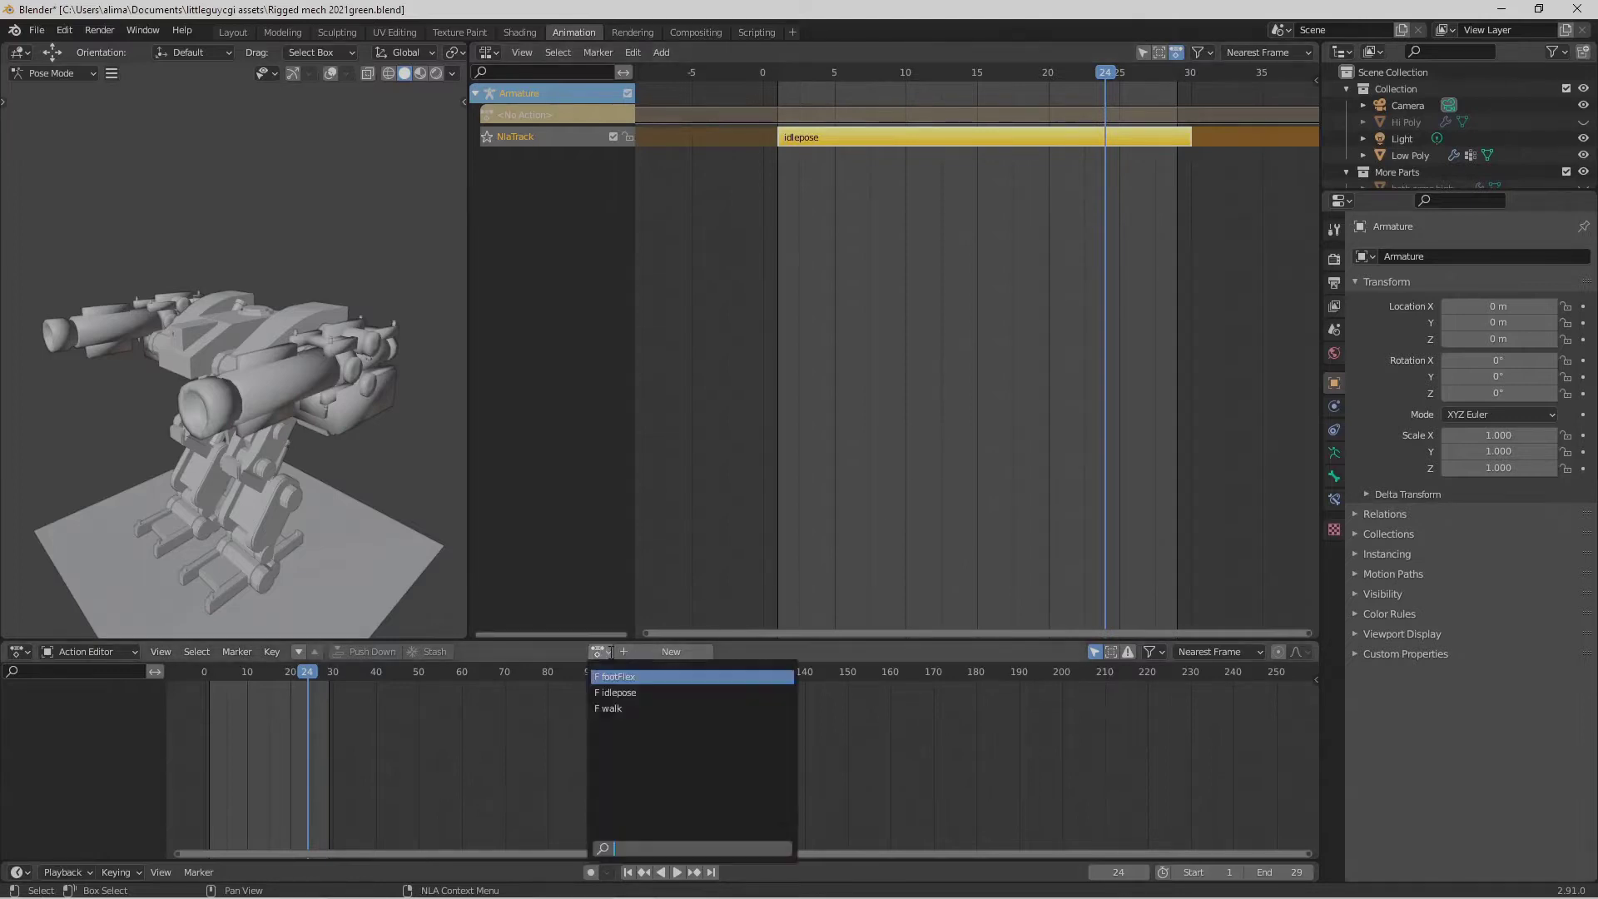
{"action": "left_click", "coordinate": [645, 708]}
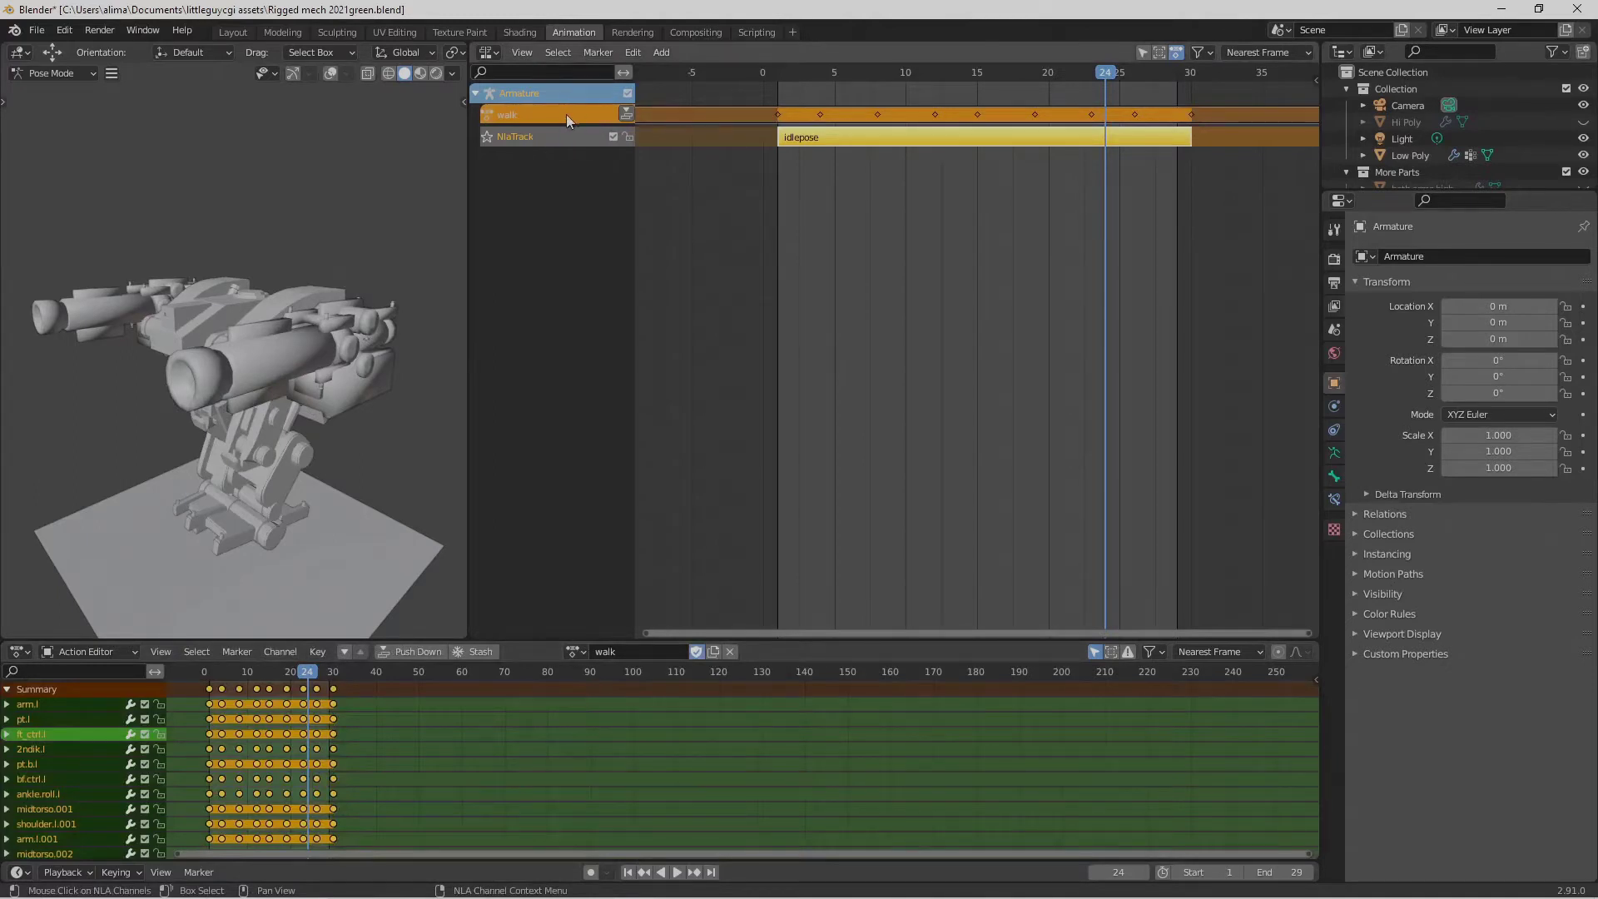
{"action": "left_click", "coordinate": [626, 114]}
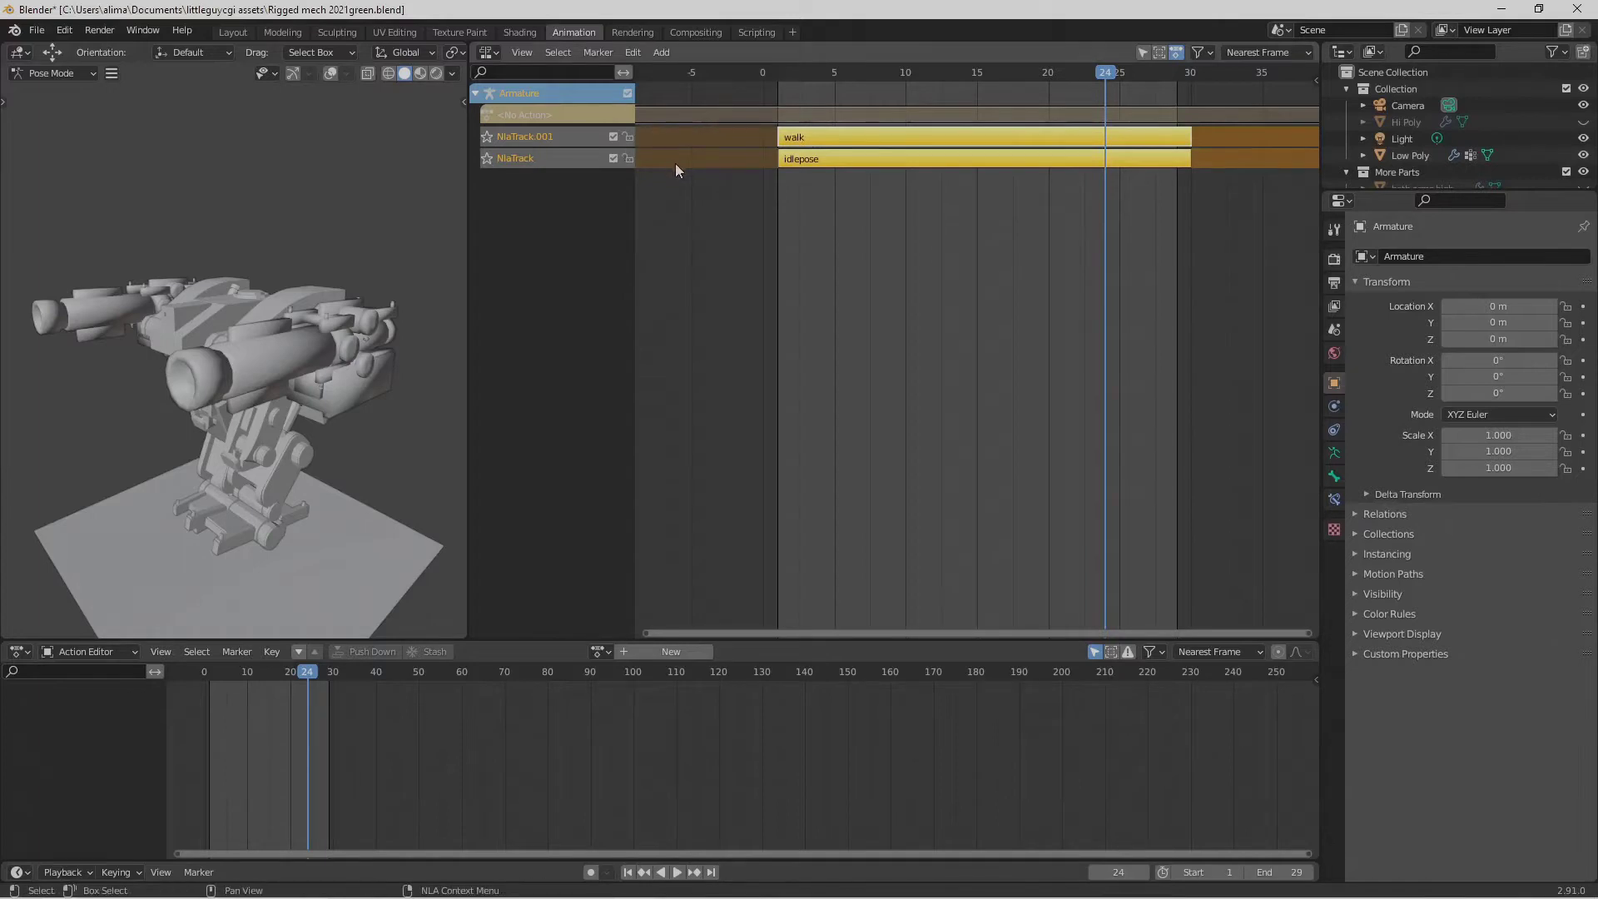
Rename the NLA track holding the walk strip as walk.
{"action": "double_click", "coordinate": [543, 137]}
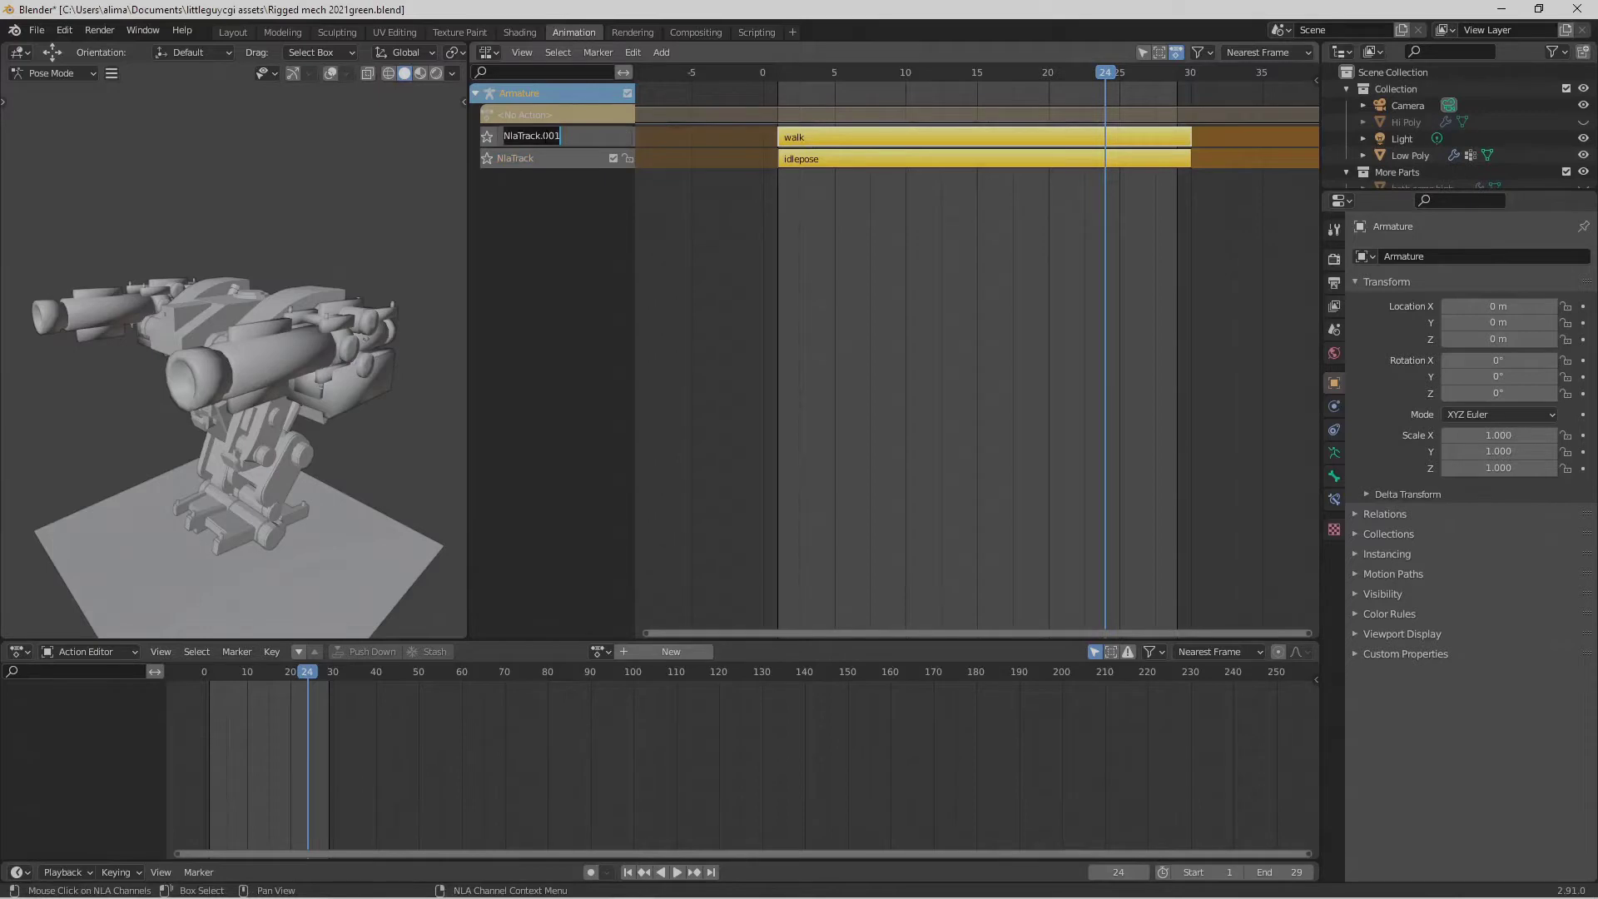
{"action": "type", "text": "walk"}
{"action": "key", "text": "Return"}
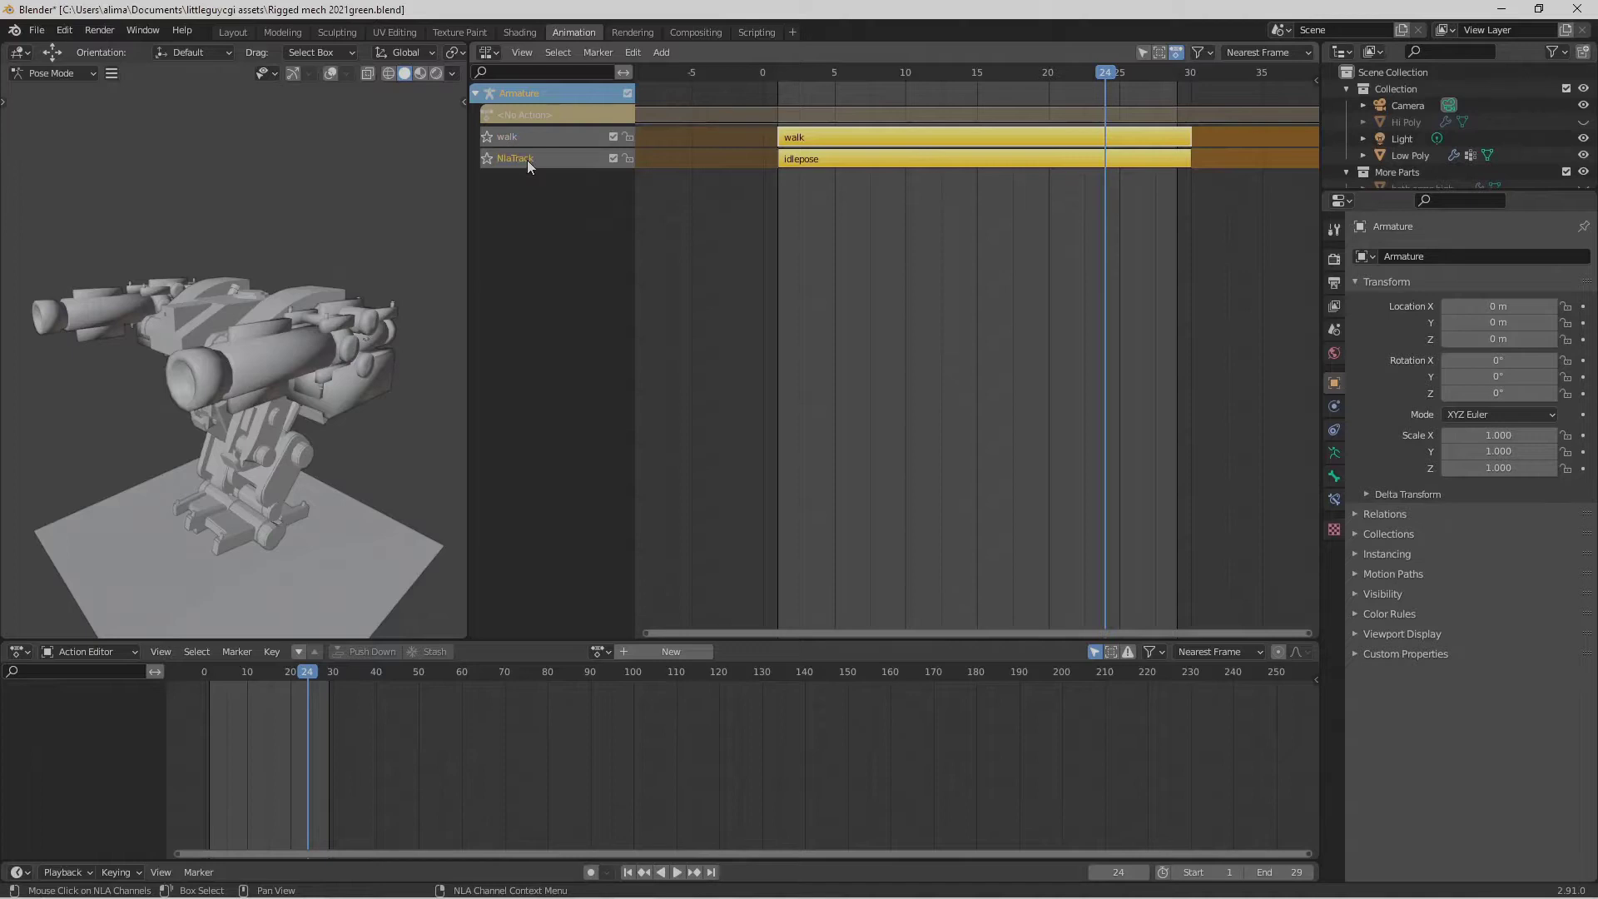
Rename the NLA track holding the idlepose strip as idlepose.
{"action": "double_click", "coordinate": [527, 160]}
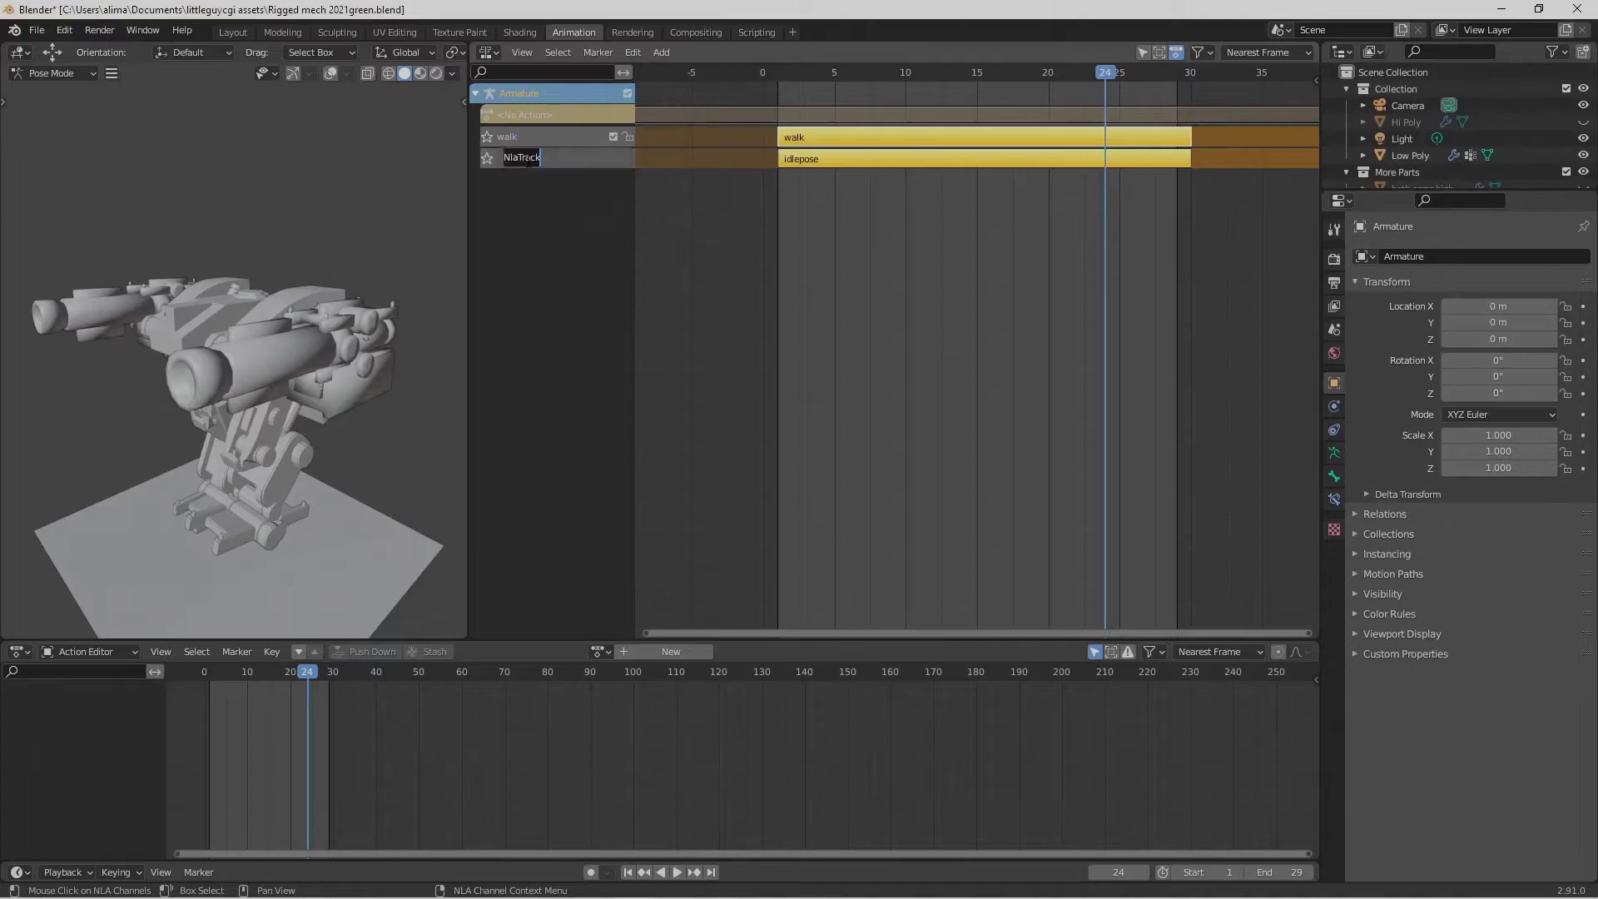
{"action": "type", "text": "idlepose"}
{"action": "key", "text": "Return"}
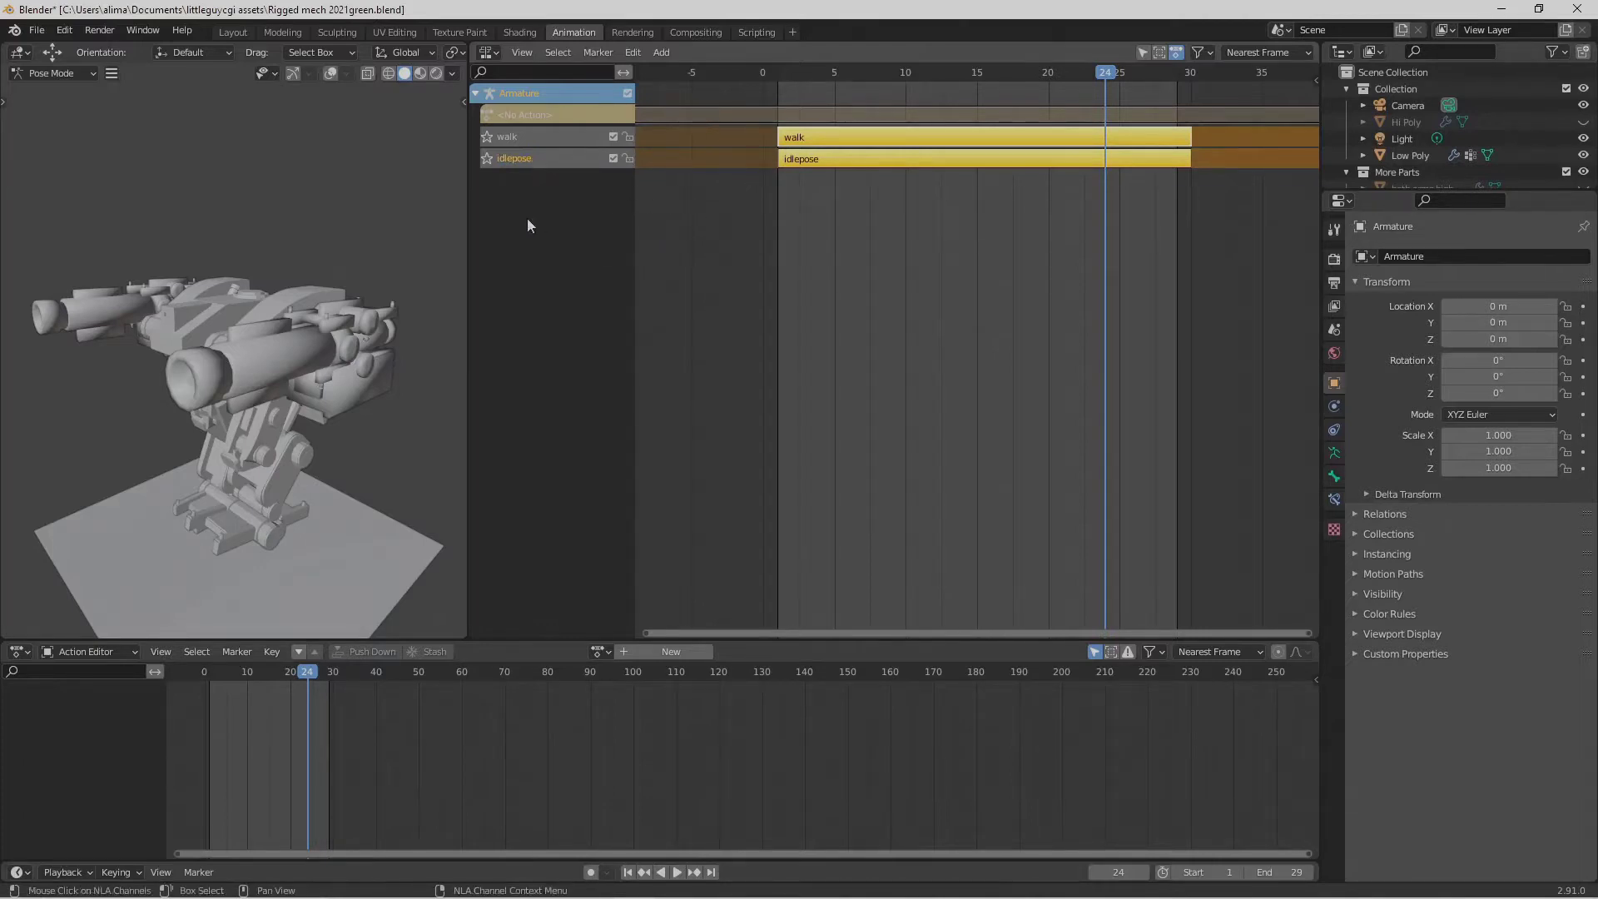
Return to the Layout workspace and save the mech file.
{"action": "left_click", "coordinate": [242, 33]}
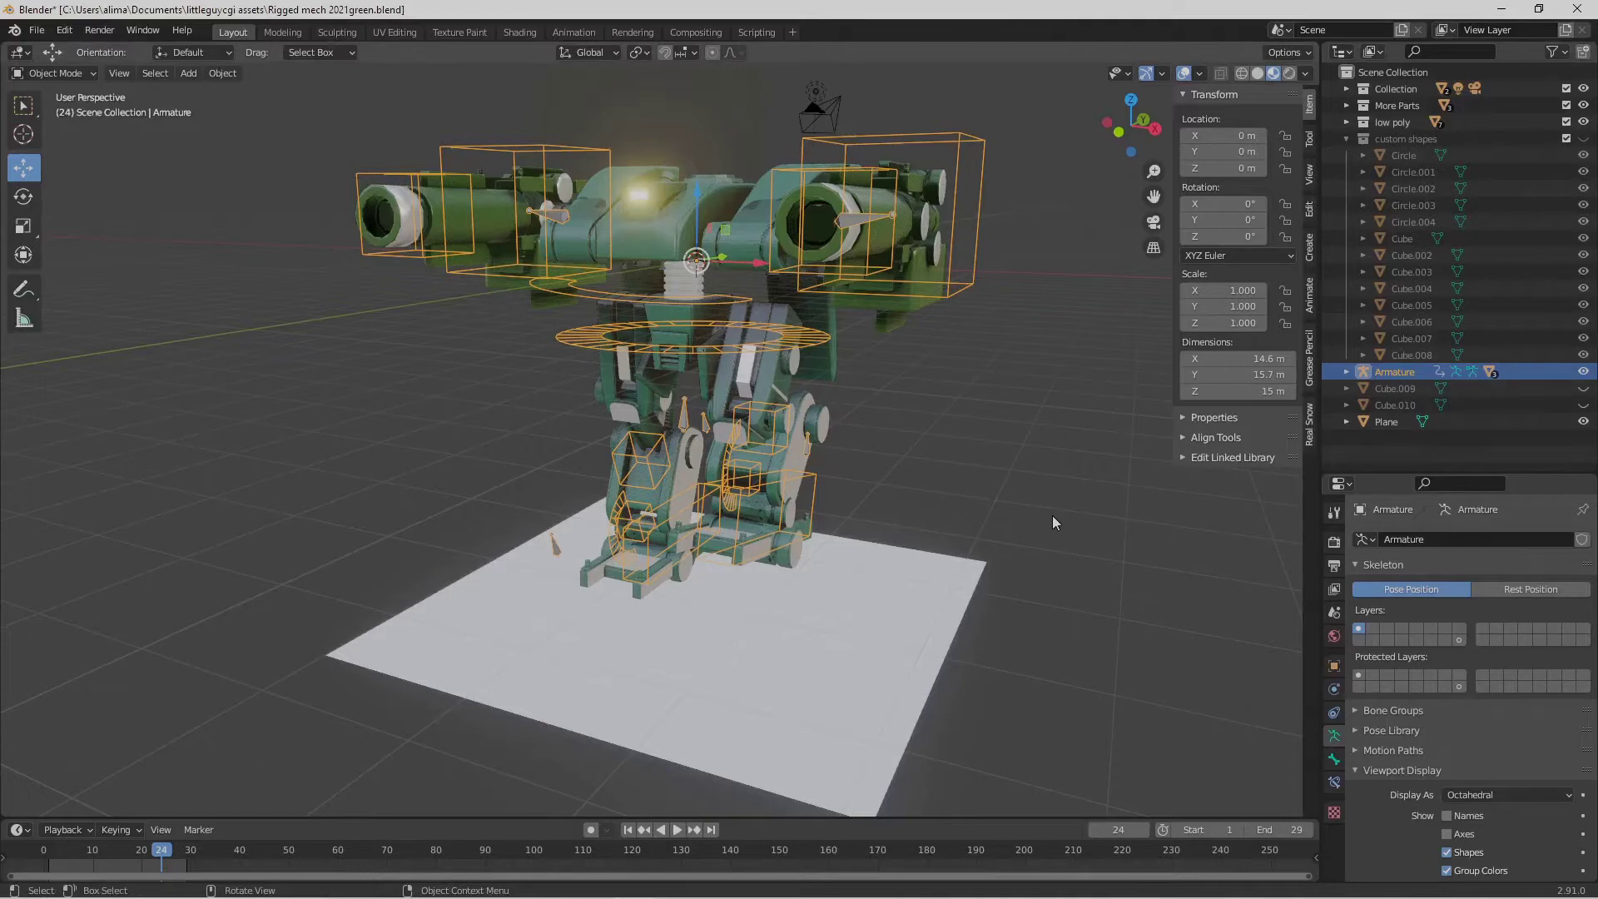
{"action": "key", "text": "ctrl+s"}
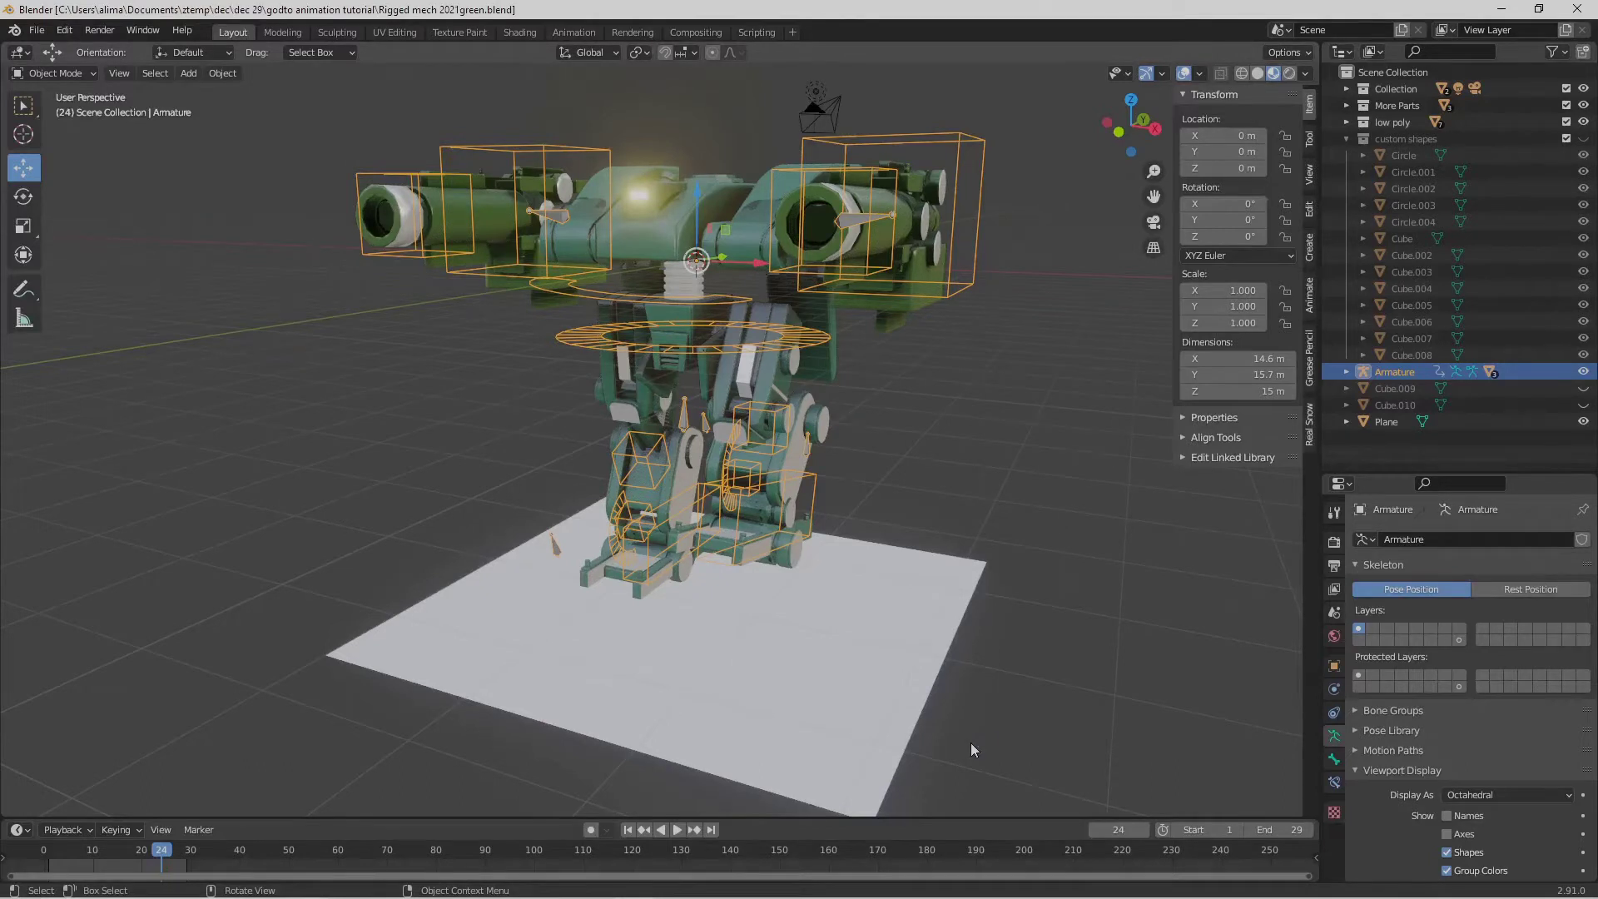
Delete the ground plane, the camera and the light from the scene.
{"action": "left_click", "coordinate": [856, 669]}
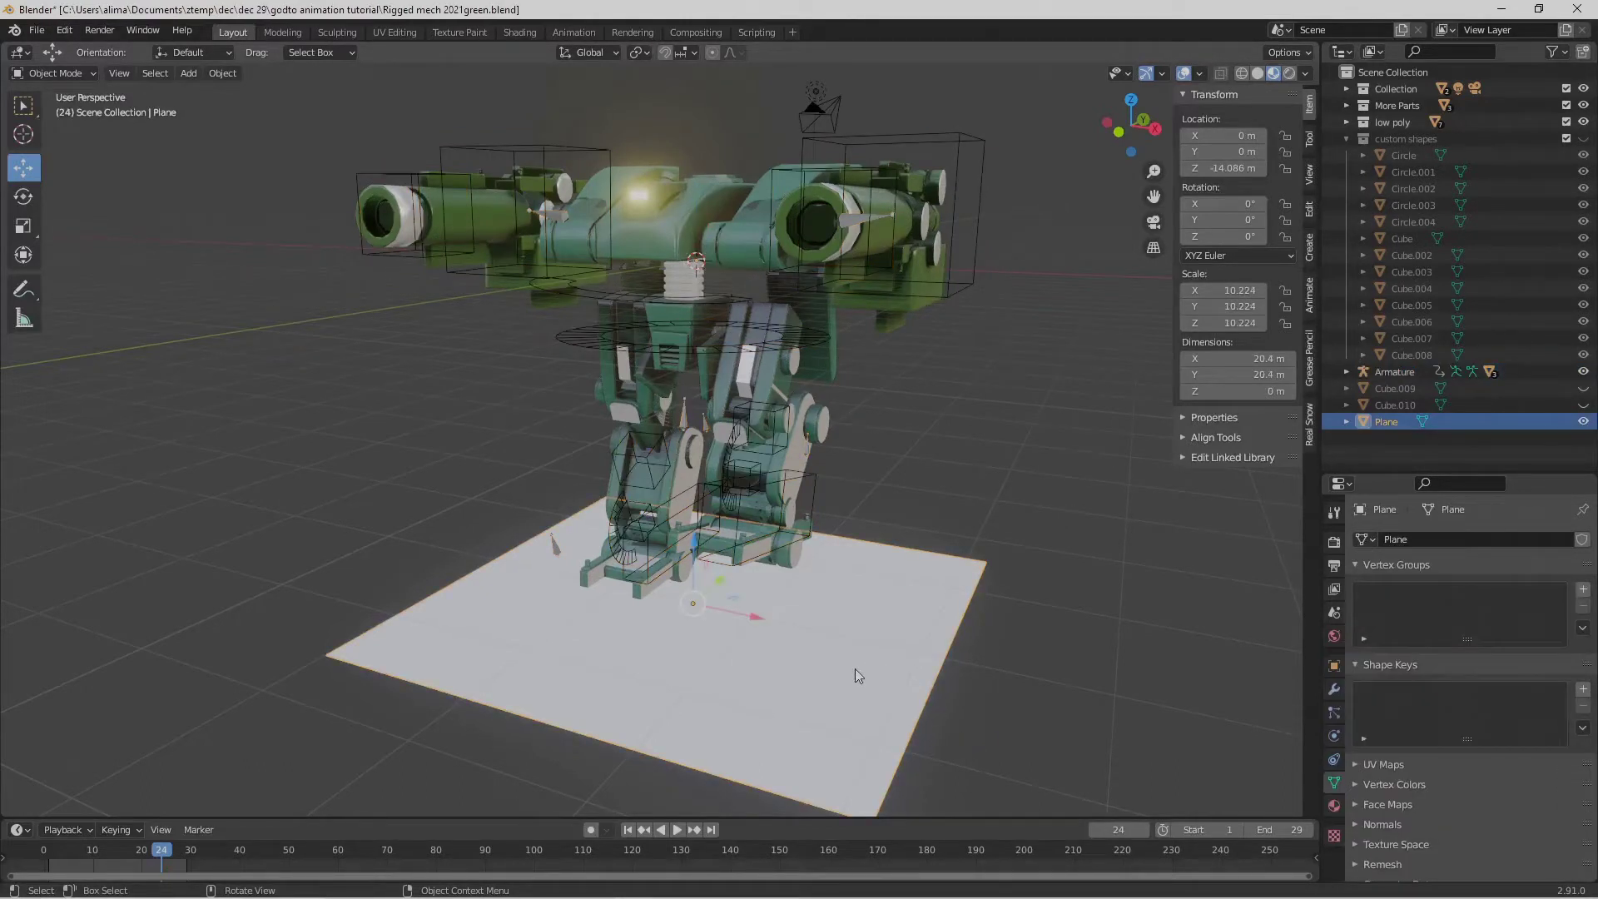
{"action": "key", "text": "x"}
{"action": "left_click", "coordinate": [856, 669]}
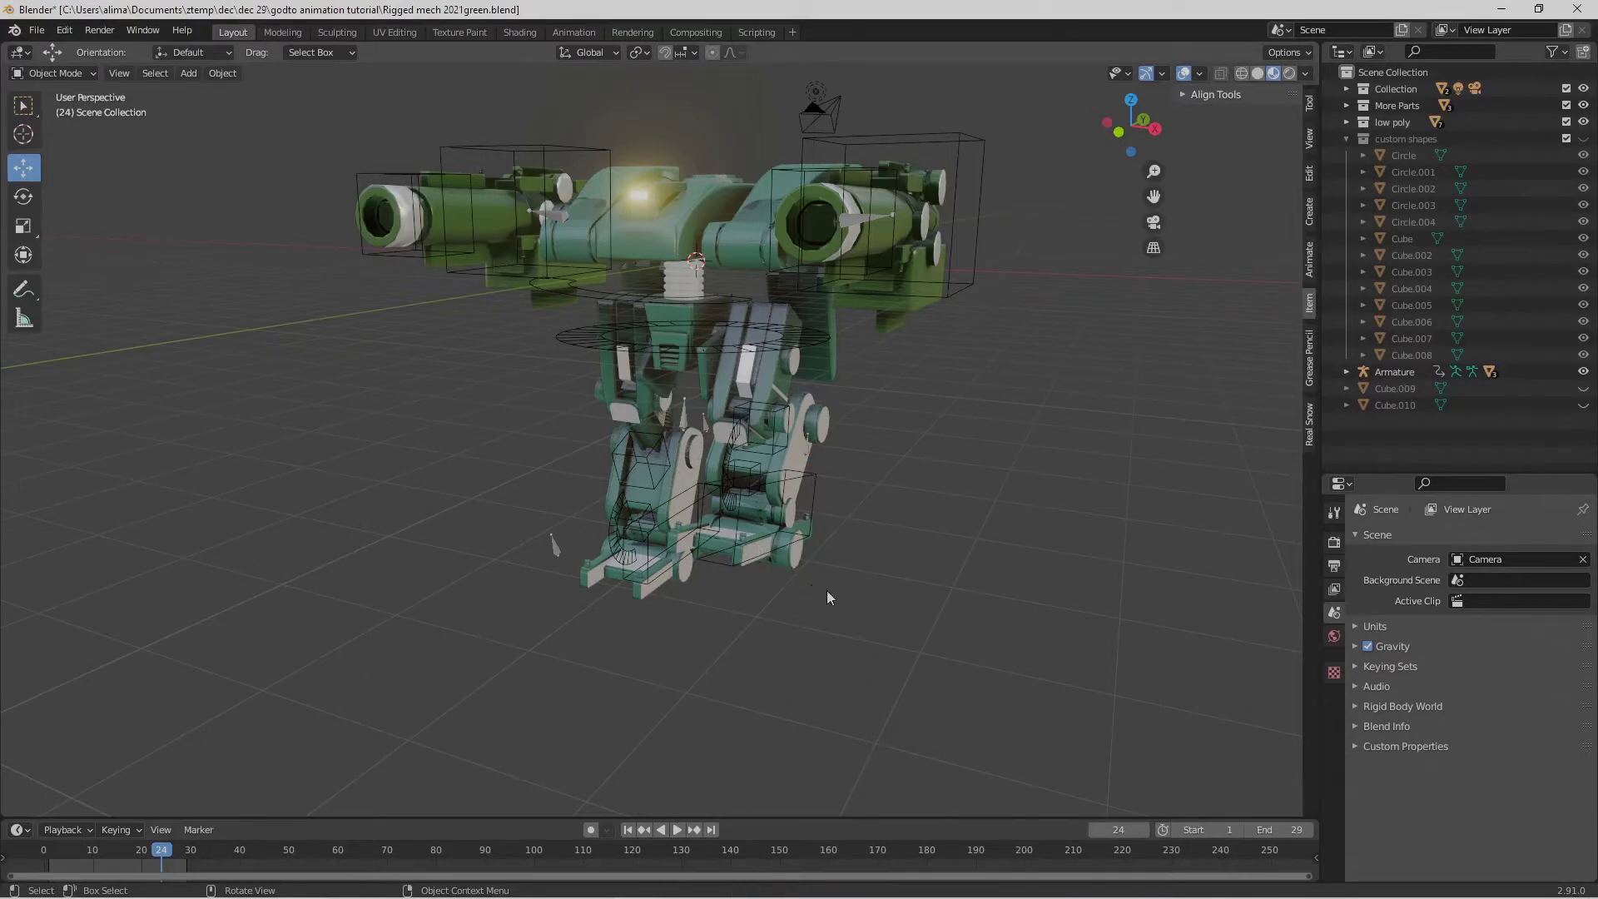
{"action": "left_click", "coordinate": [836, 107]}
{"action": "key", "text": "x"}
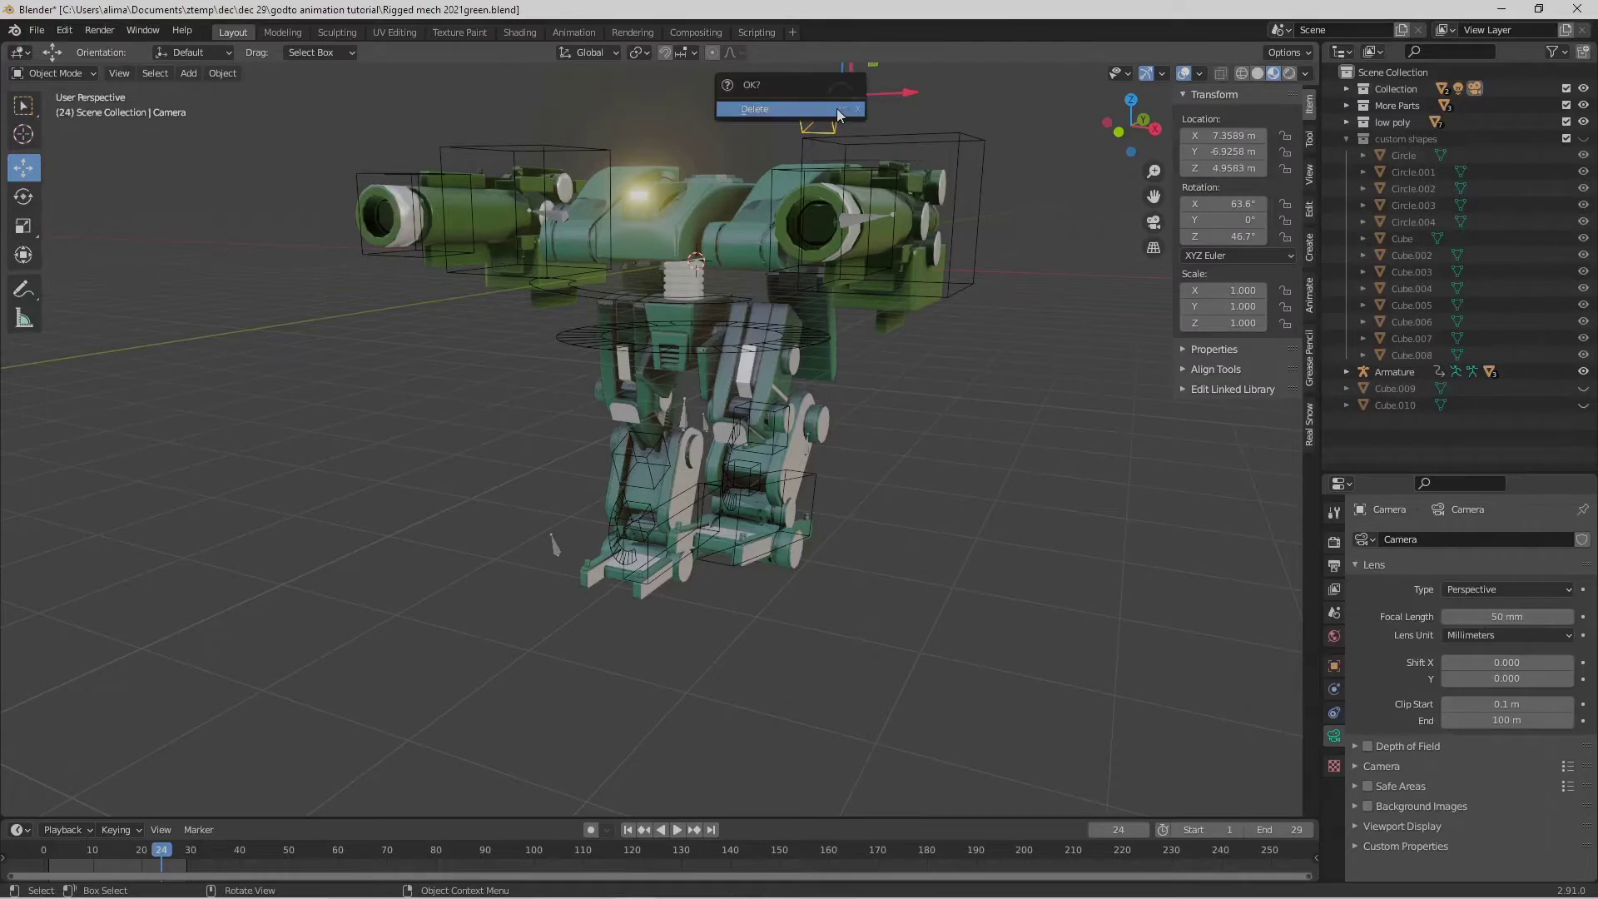
{"action": "left_click", "coordinate": [837, 109]}
{"action": "left_click", "coordinate": [826, 95]}
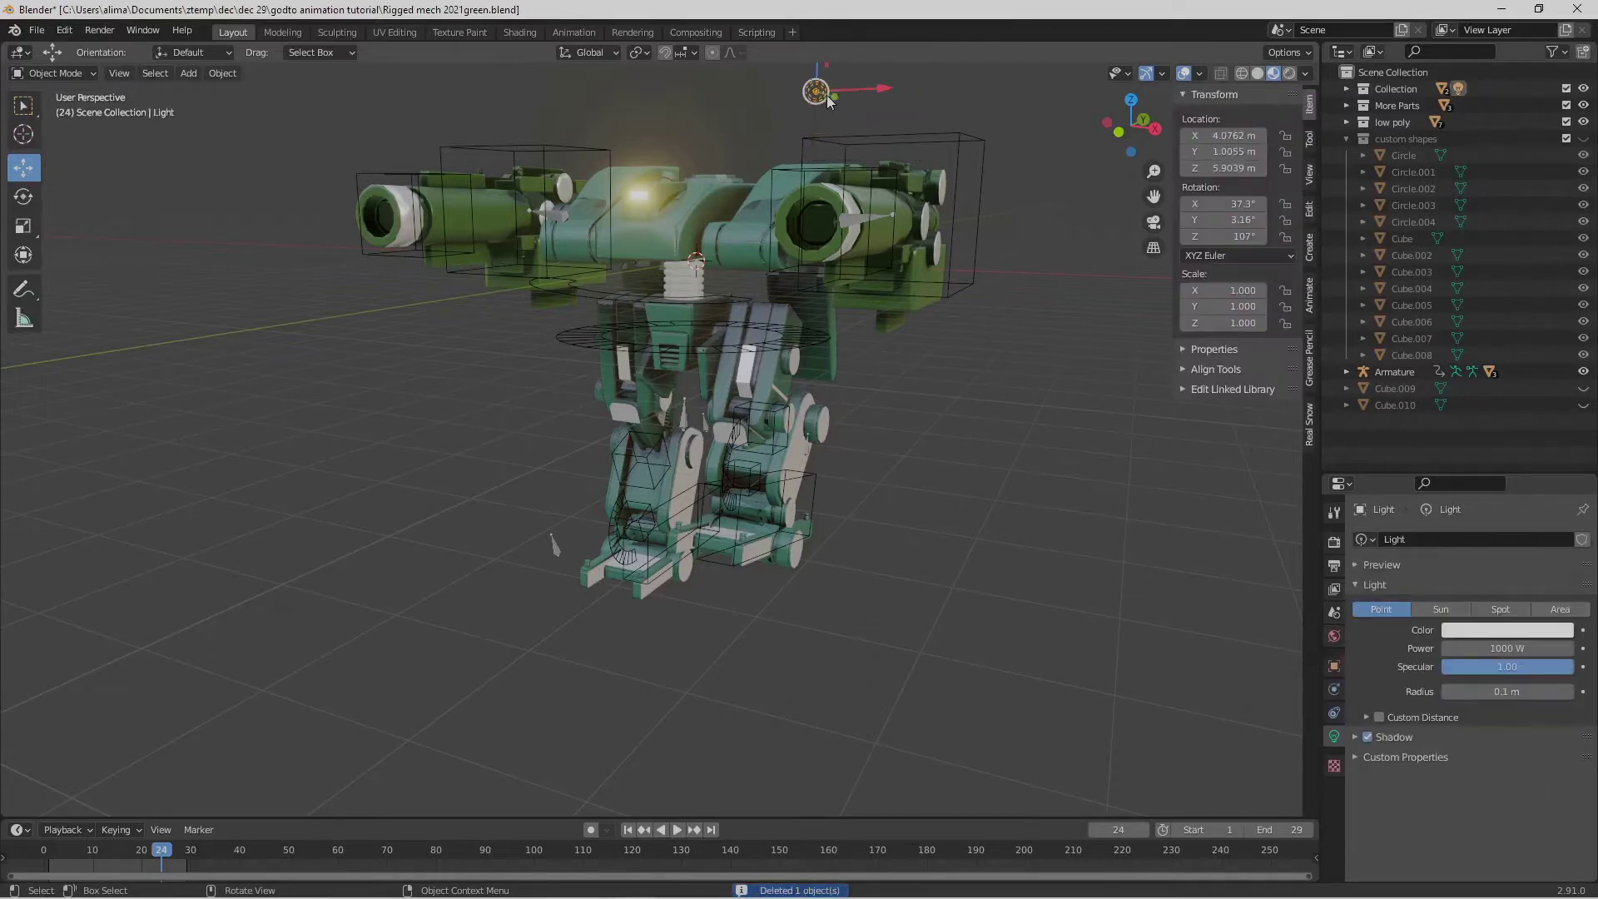
{"action": "key", "text": "x"}
{"action": "left_click", "coordinate": [826, 95]}
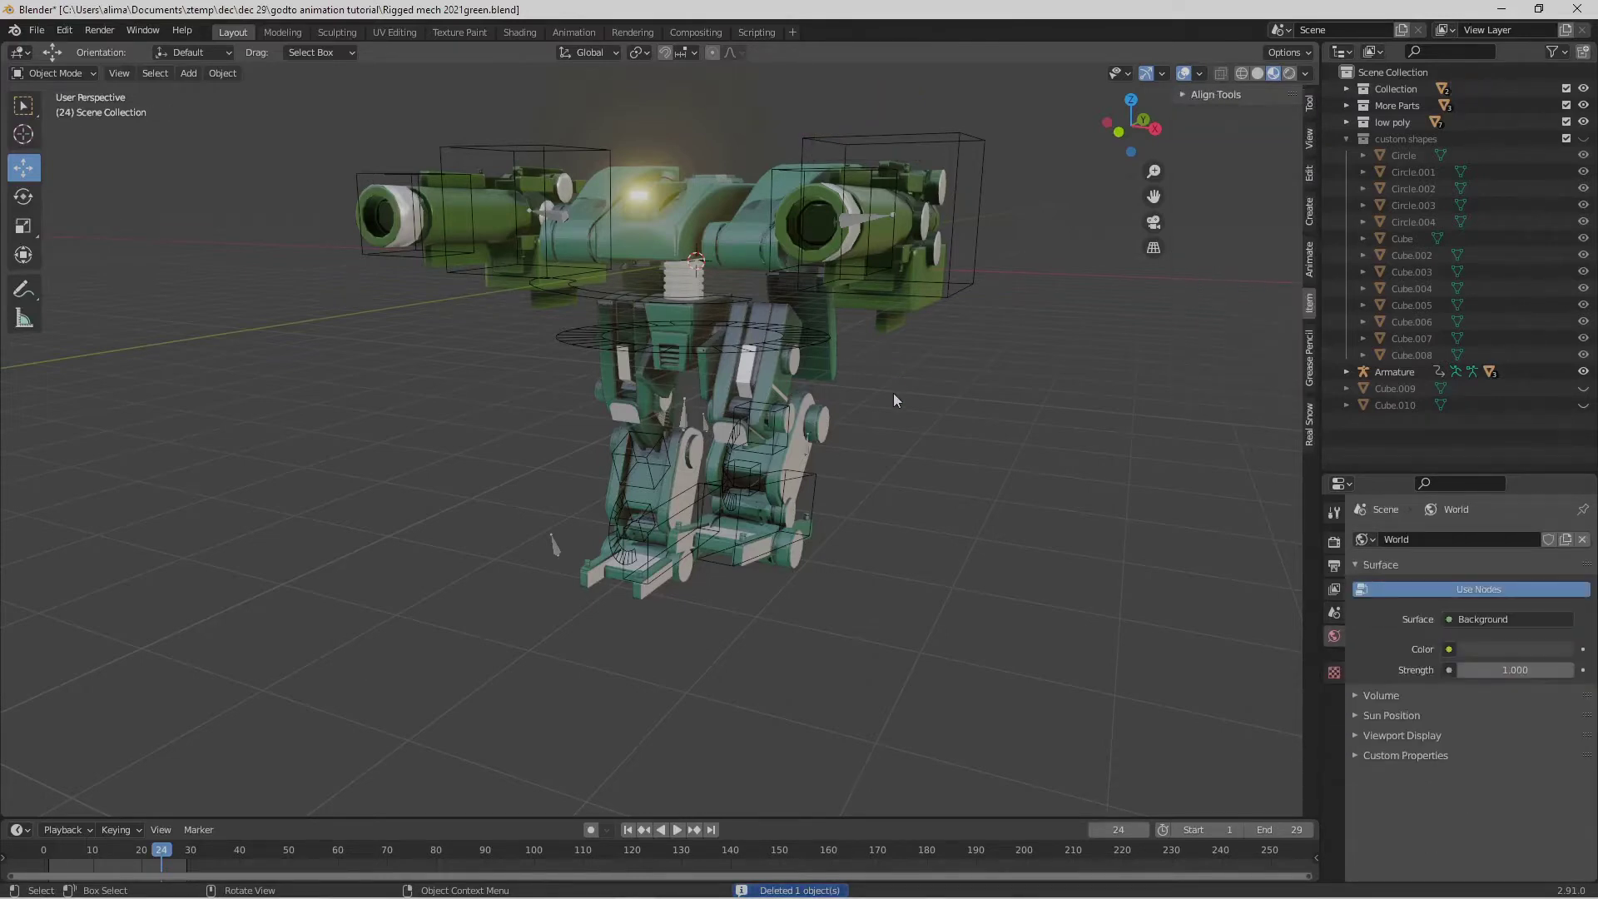
Unhide Cube.009 and Cube.010, and delete Cube.009 at the mech's leg.
{"action": "scroll", "coordinate": [892, 393], "scroll_direction": "down", "scroll_amount": 2}
{"action": "middle_click_drag", "start_coordinate": [892, 392], "coordinate": [806, 387]}
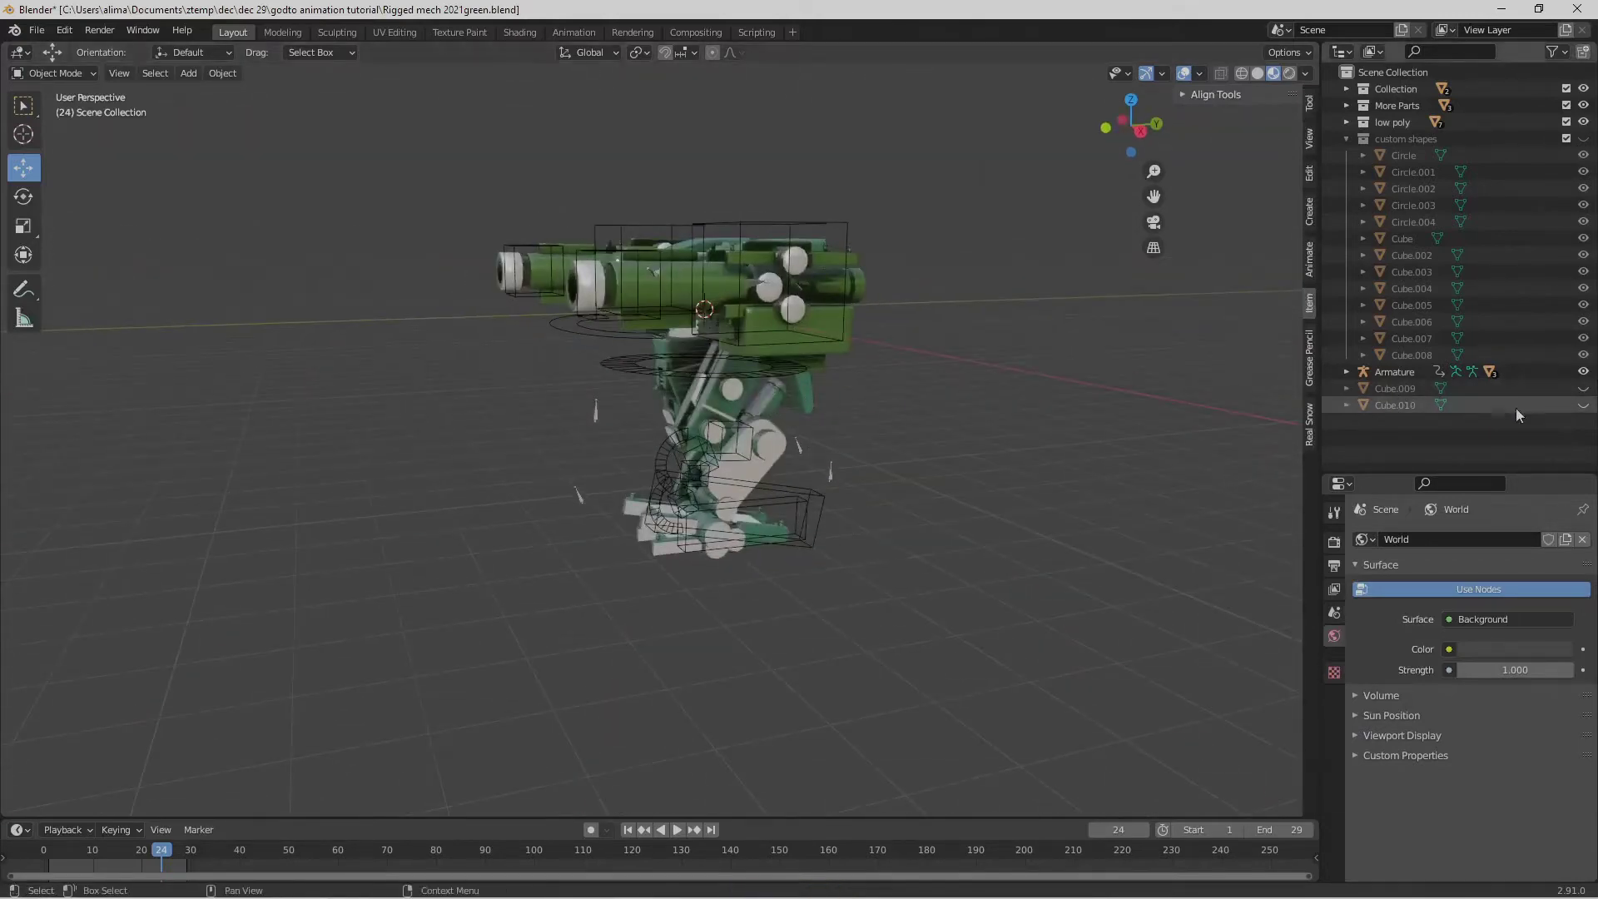
{"action": "left_click", "coordinate": [1582, 389]}
{"action": "left_click", "coordinate": [1583, 405]}
{"action": "middle_click_drag", "start_coordinate": [834, 453], "coordinate": [872, 457]}
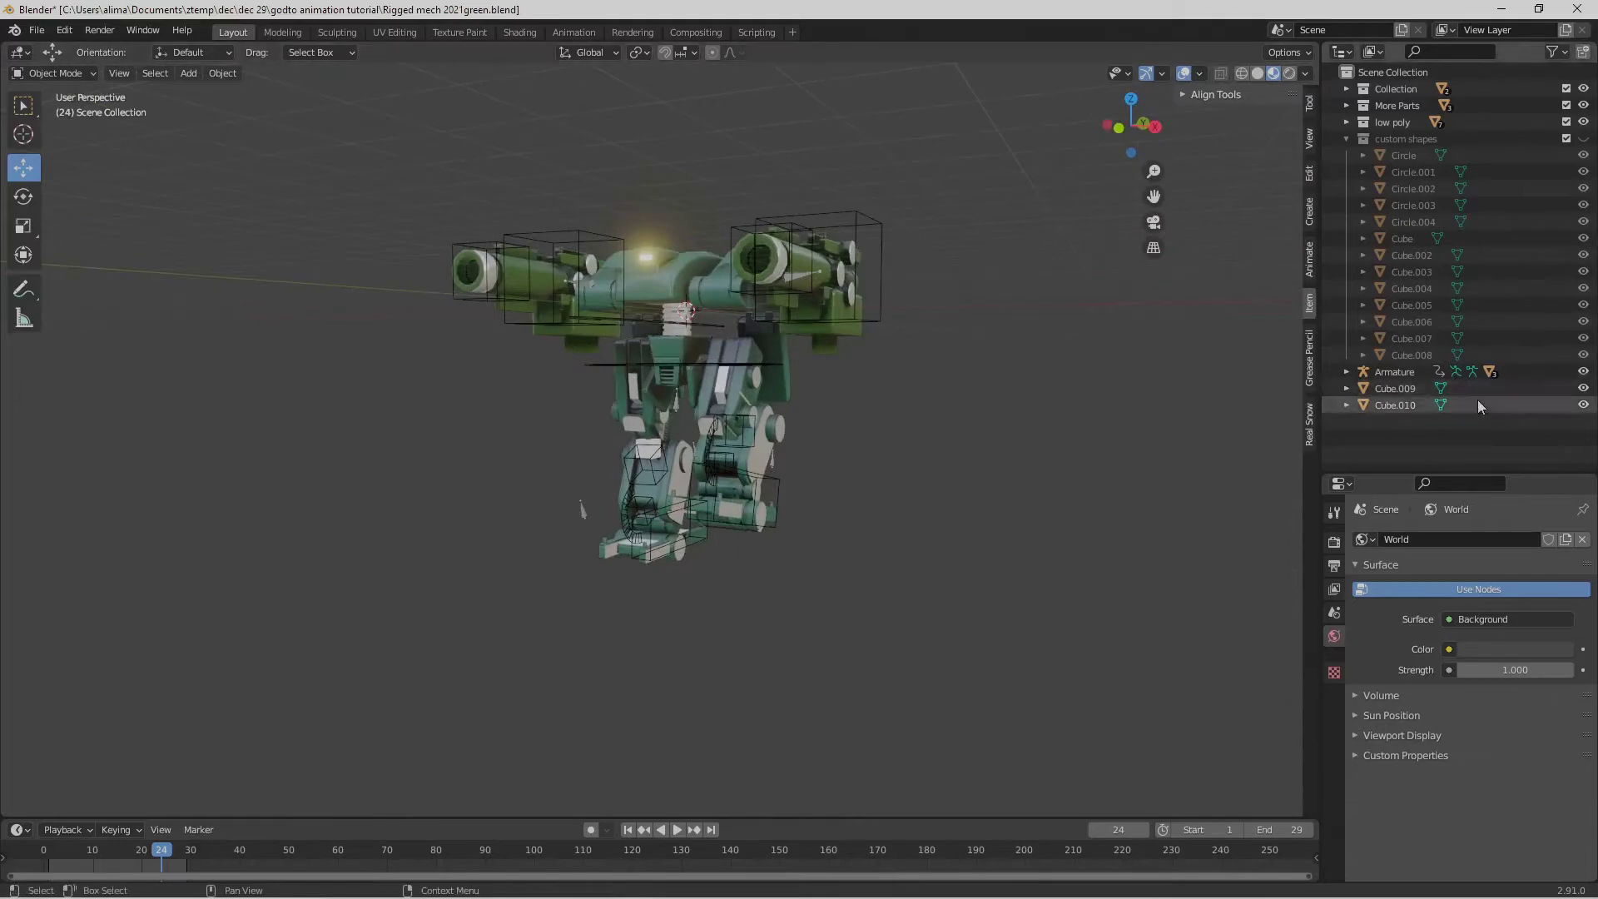
{"action": "left_click", "coordinate": [649, 451]}
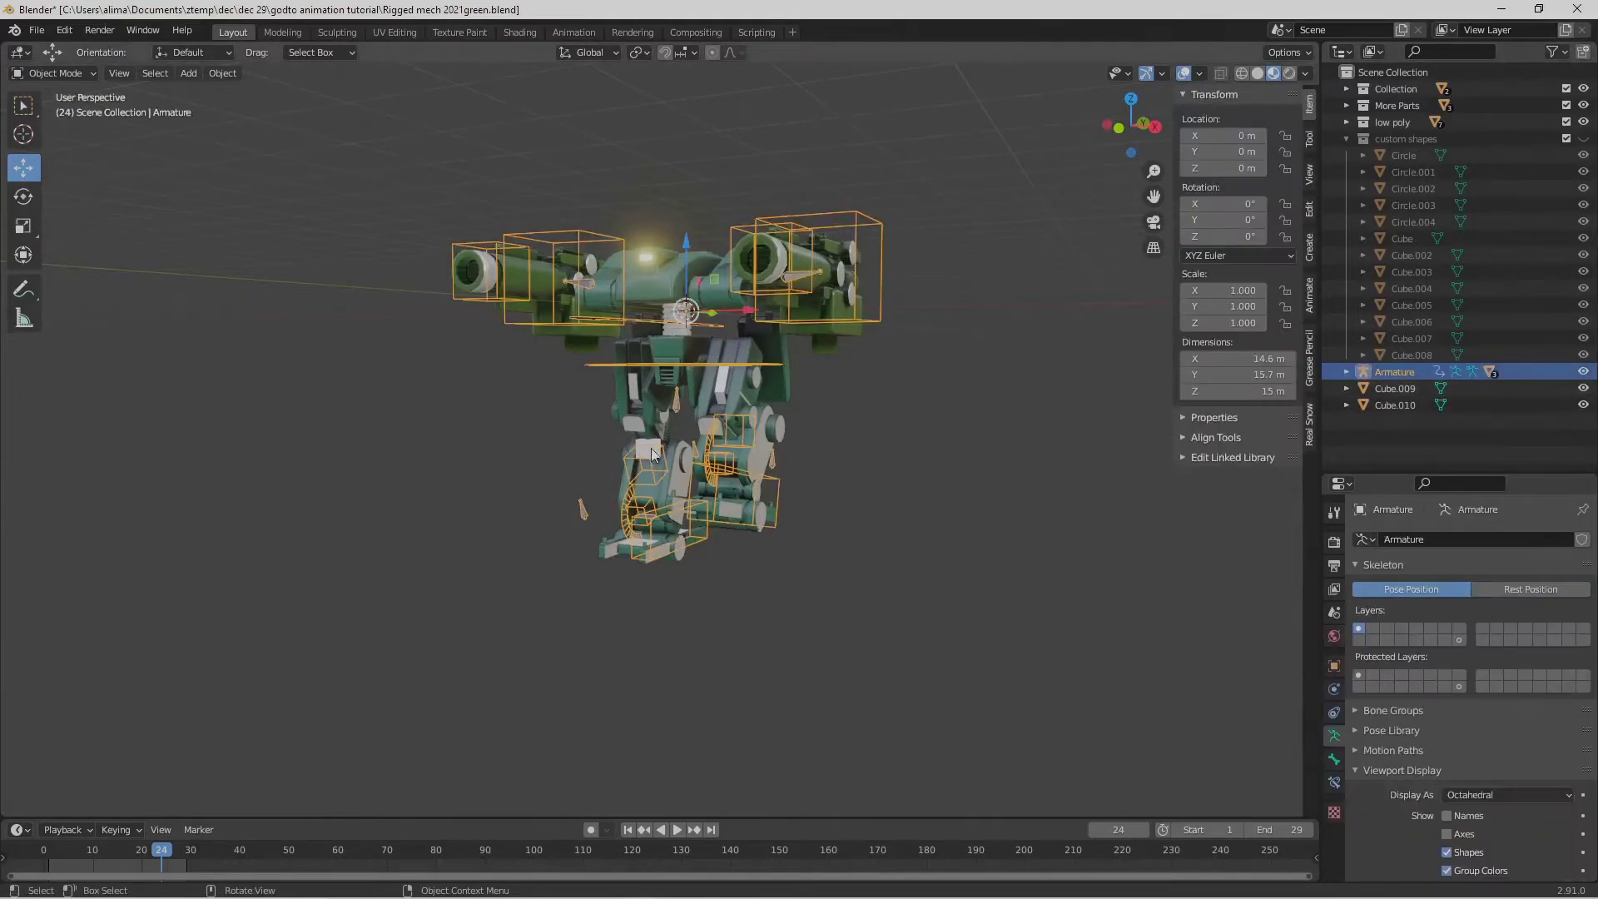
{"action": "left_click", "coordinate": [652, 450]}
{"action": "middle_click_drag", "start_coordinate": [655, 450], "coordinate": [795, 508]}
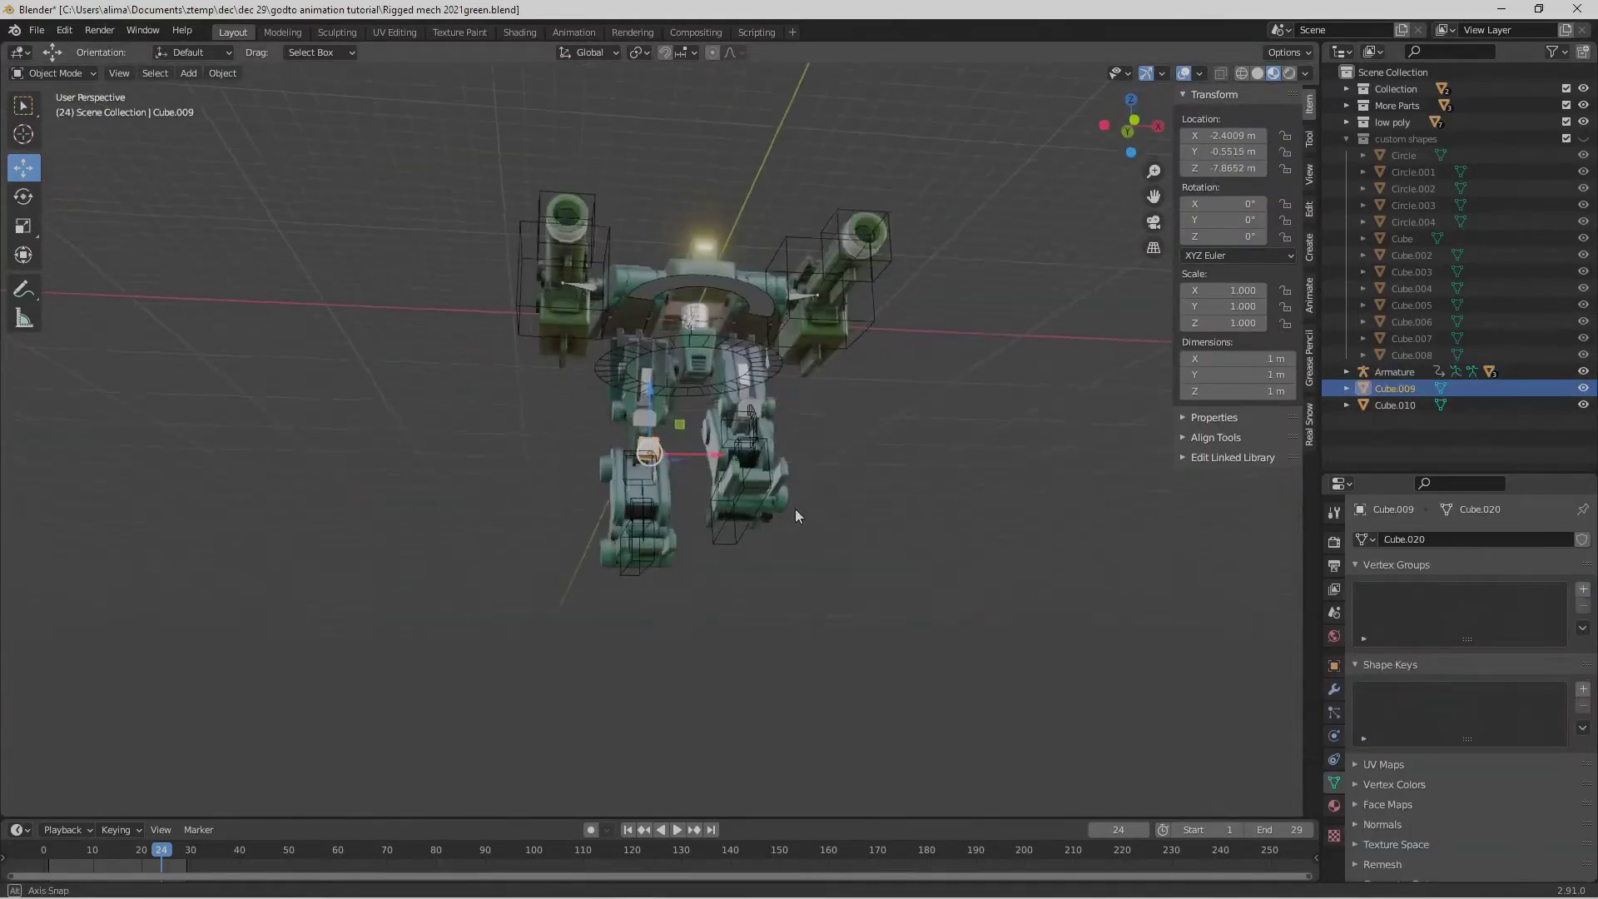
{"action": "key", "text": "x"}
{"action": "left_click", "coordinate": [852, 527]}
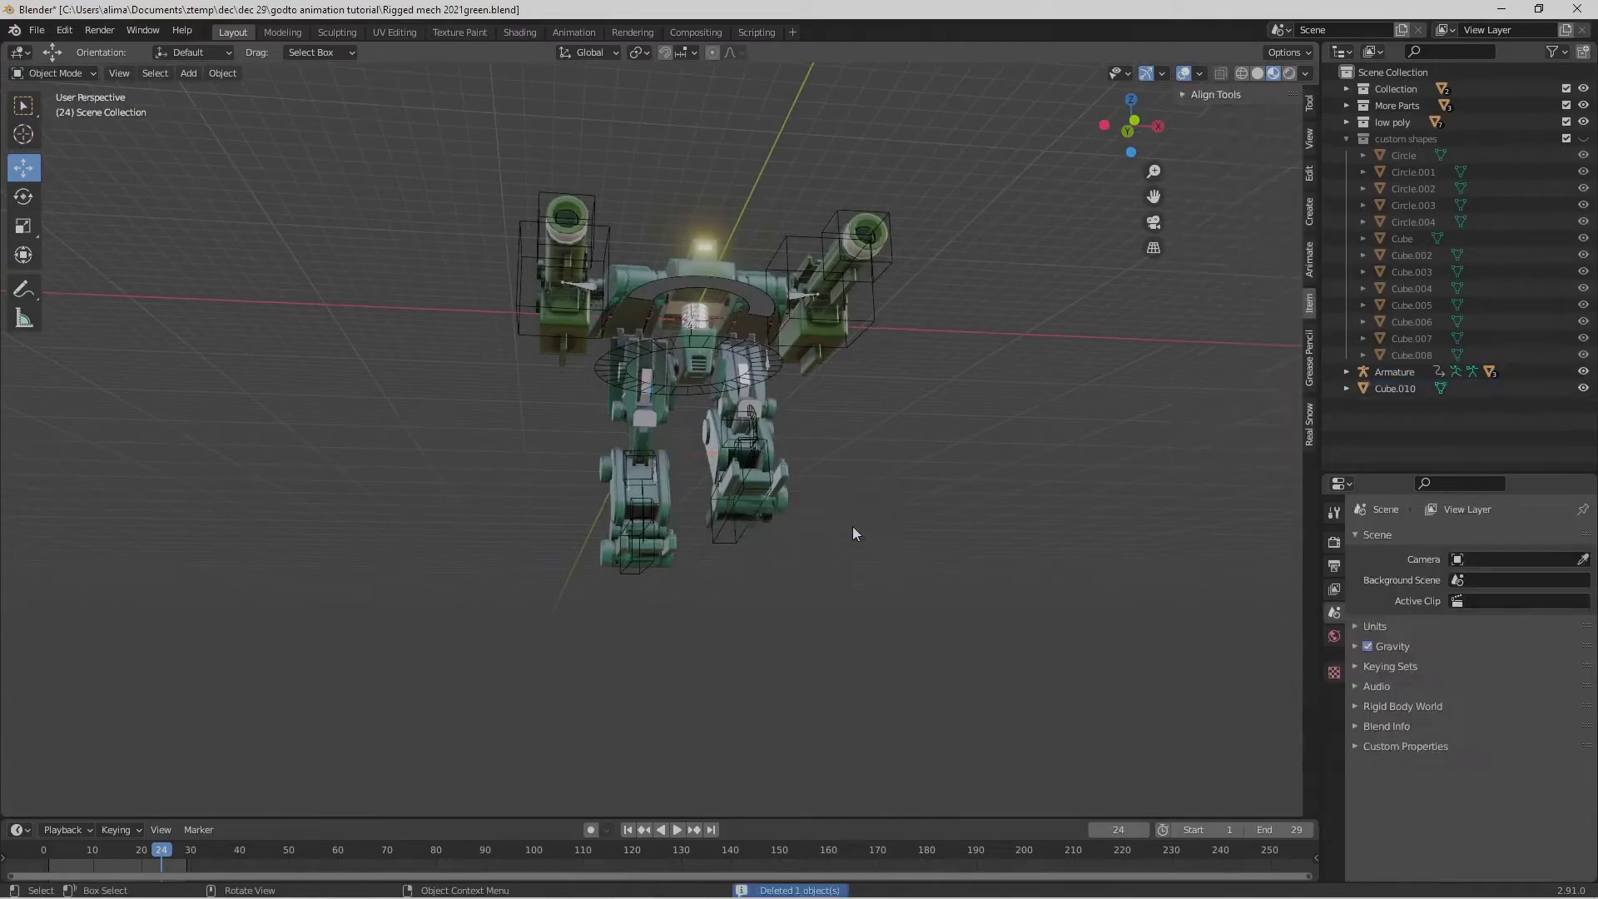
Toggle the visibility of Cube.010 and expand its data to check what it is, leaving it hidden.
{"action": "middle_click_drag", "start_coordinate": [860, 522], "coordinate": [888, 479]}
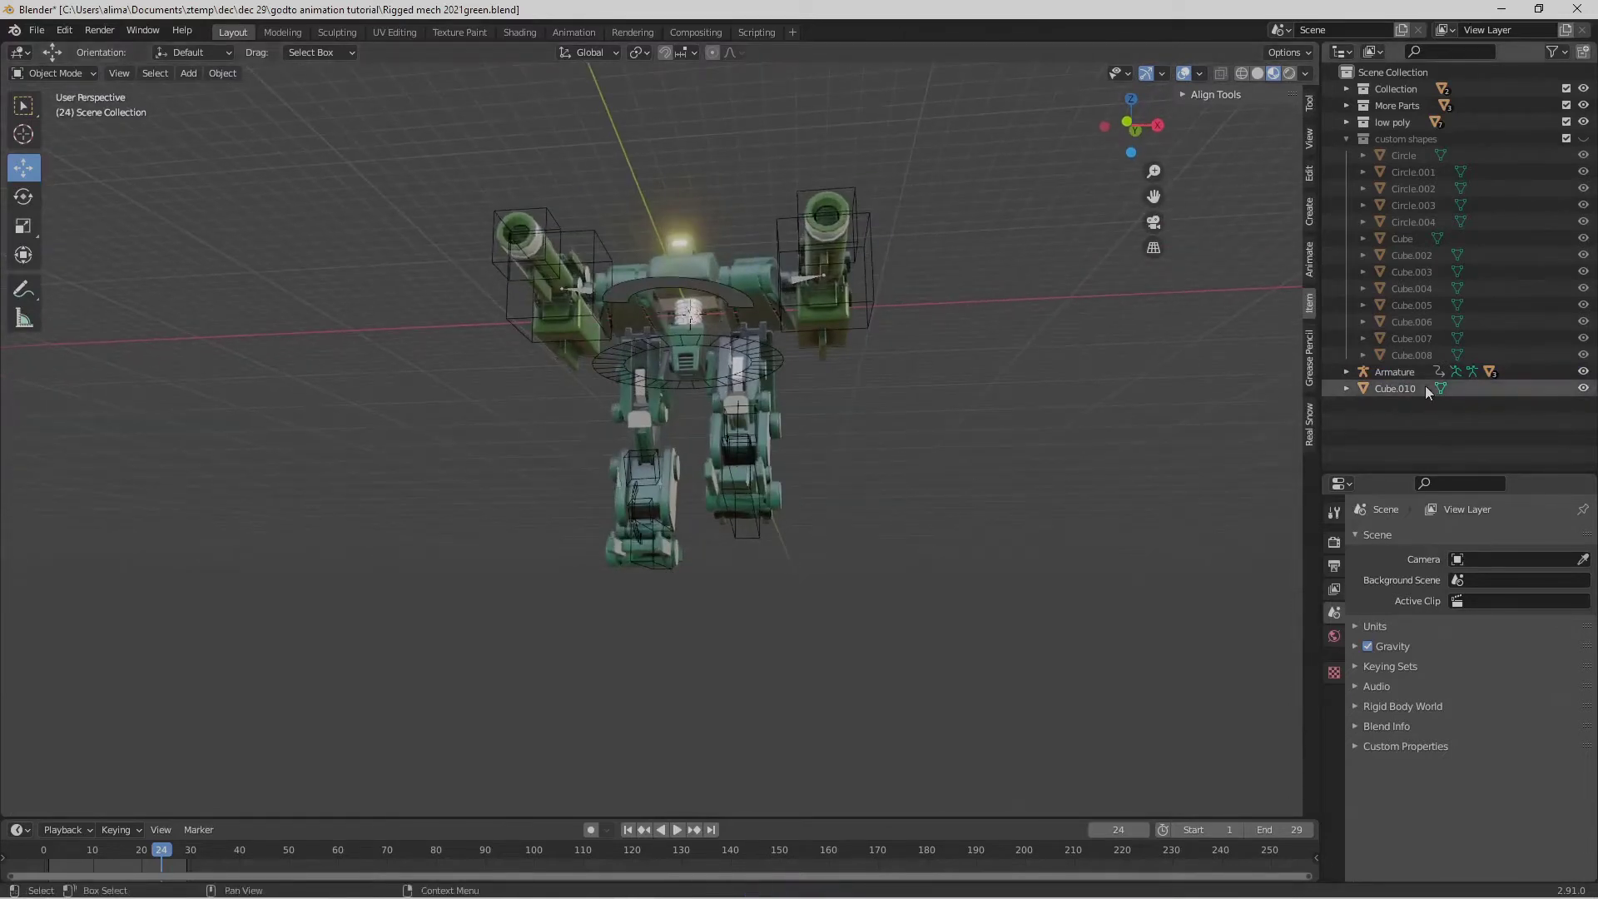
{"action": "left_click", "coordinate": [1582, 389]}
{"action": "left_click", "coordinate": [1582, 389]}
{"action": "left_click", "coordinate": [1582, 389]}
{"action": "left_click", "coordinate": [1582, 389]}
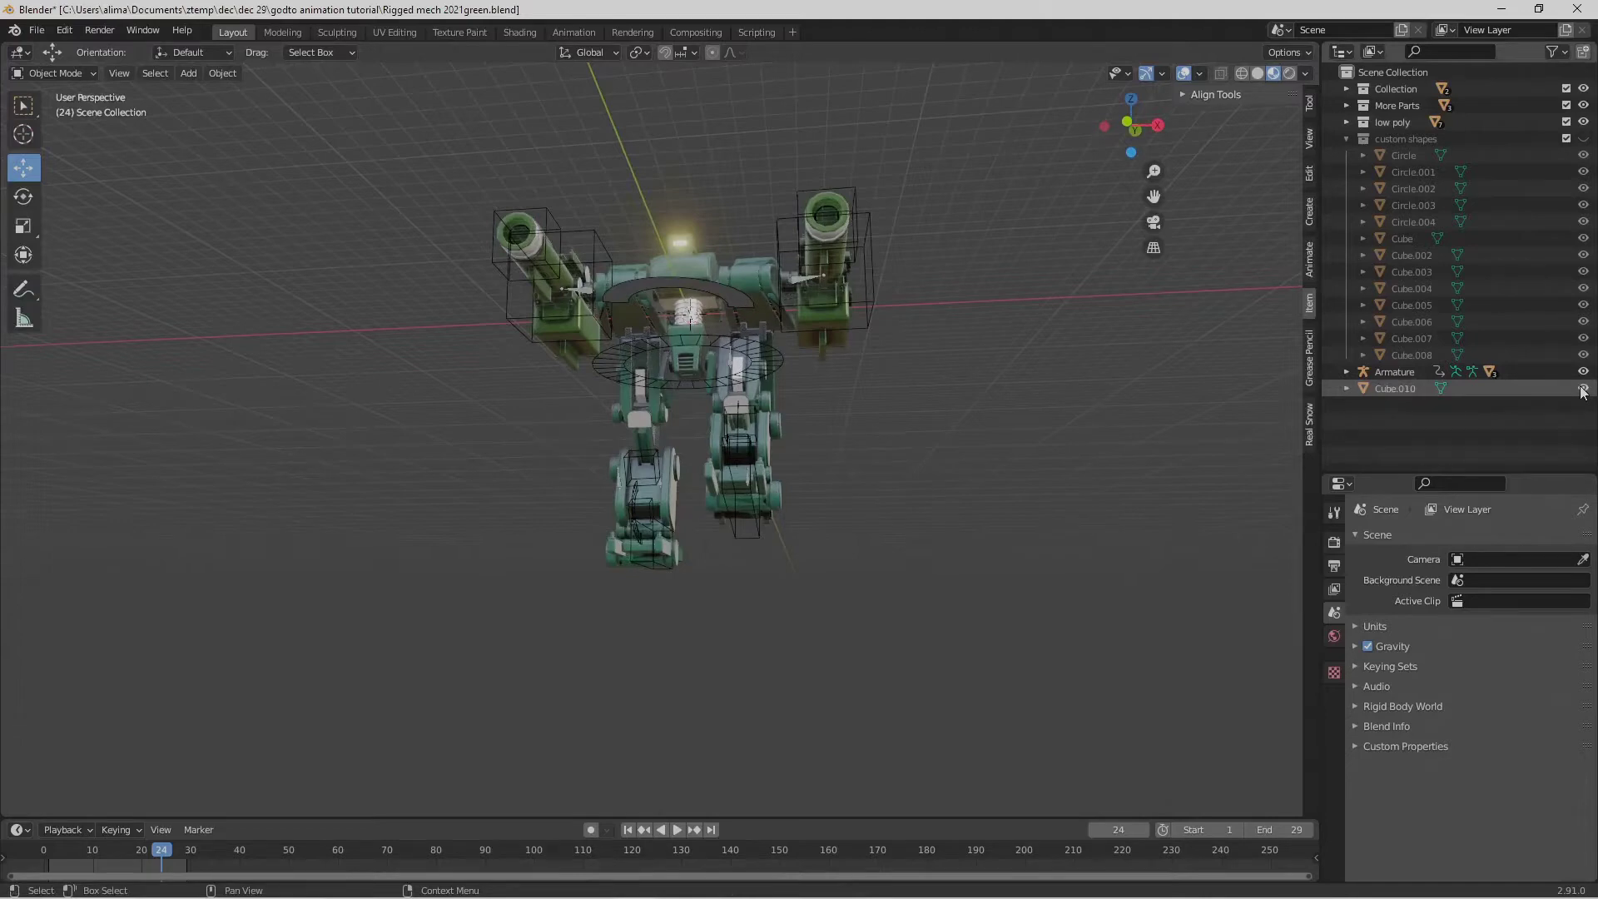
{"action": "left_click", "coordinate": [1347, 389]}
{"action": "left_click", "coordinate": [1399, 407]}
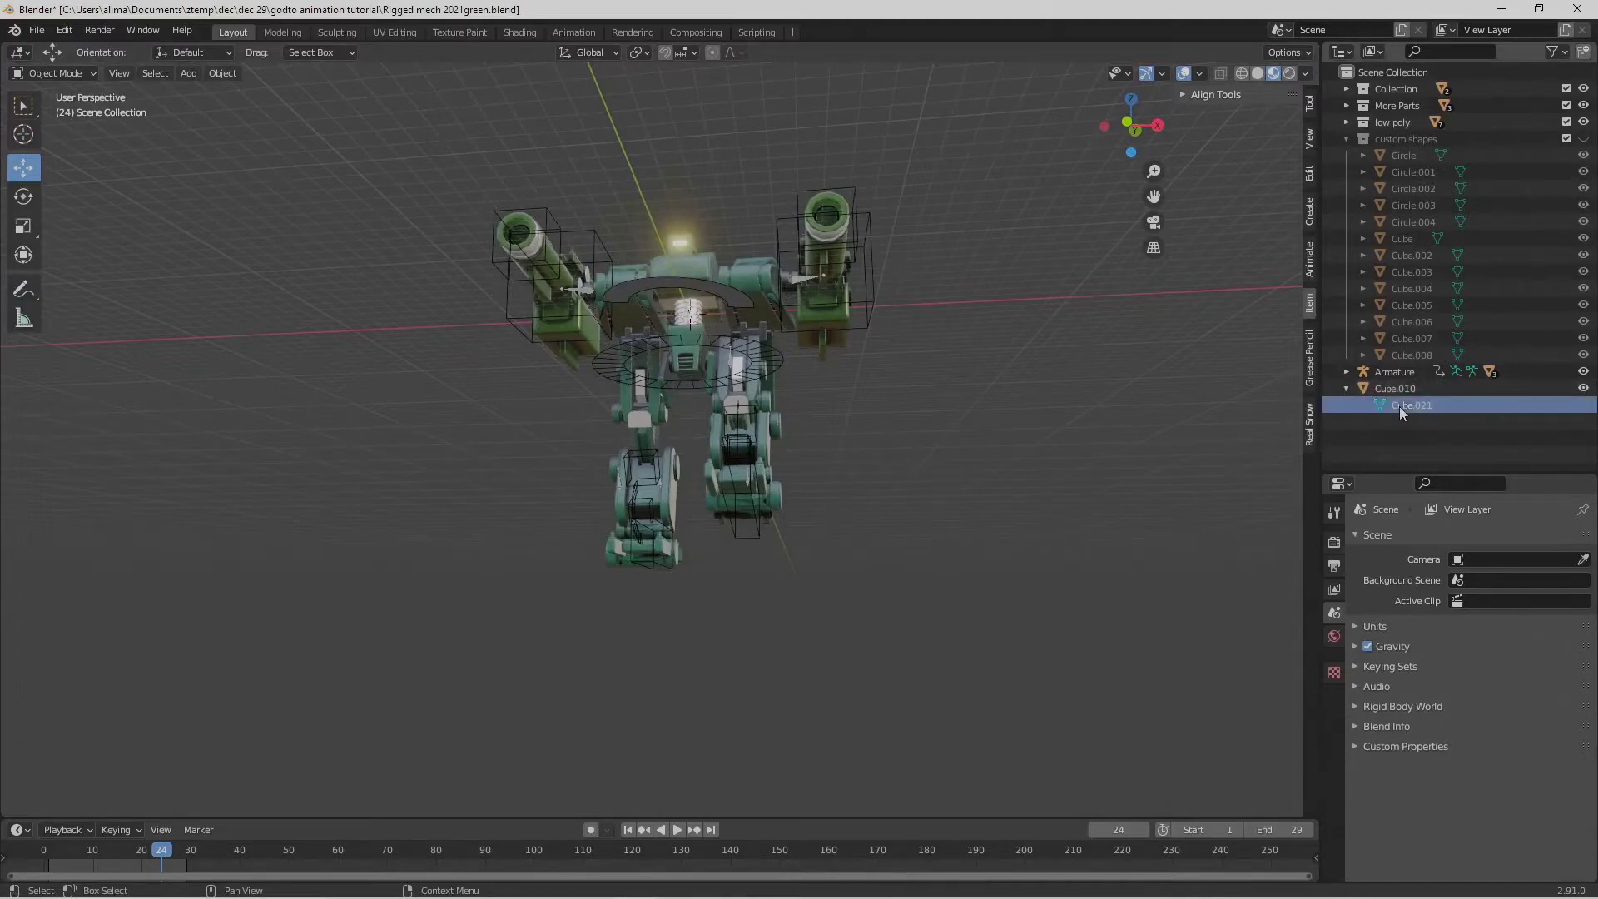
{"action": "left_click", "coordinate": [1582, 388]}
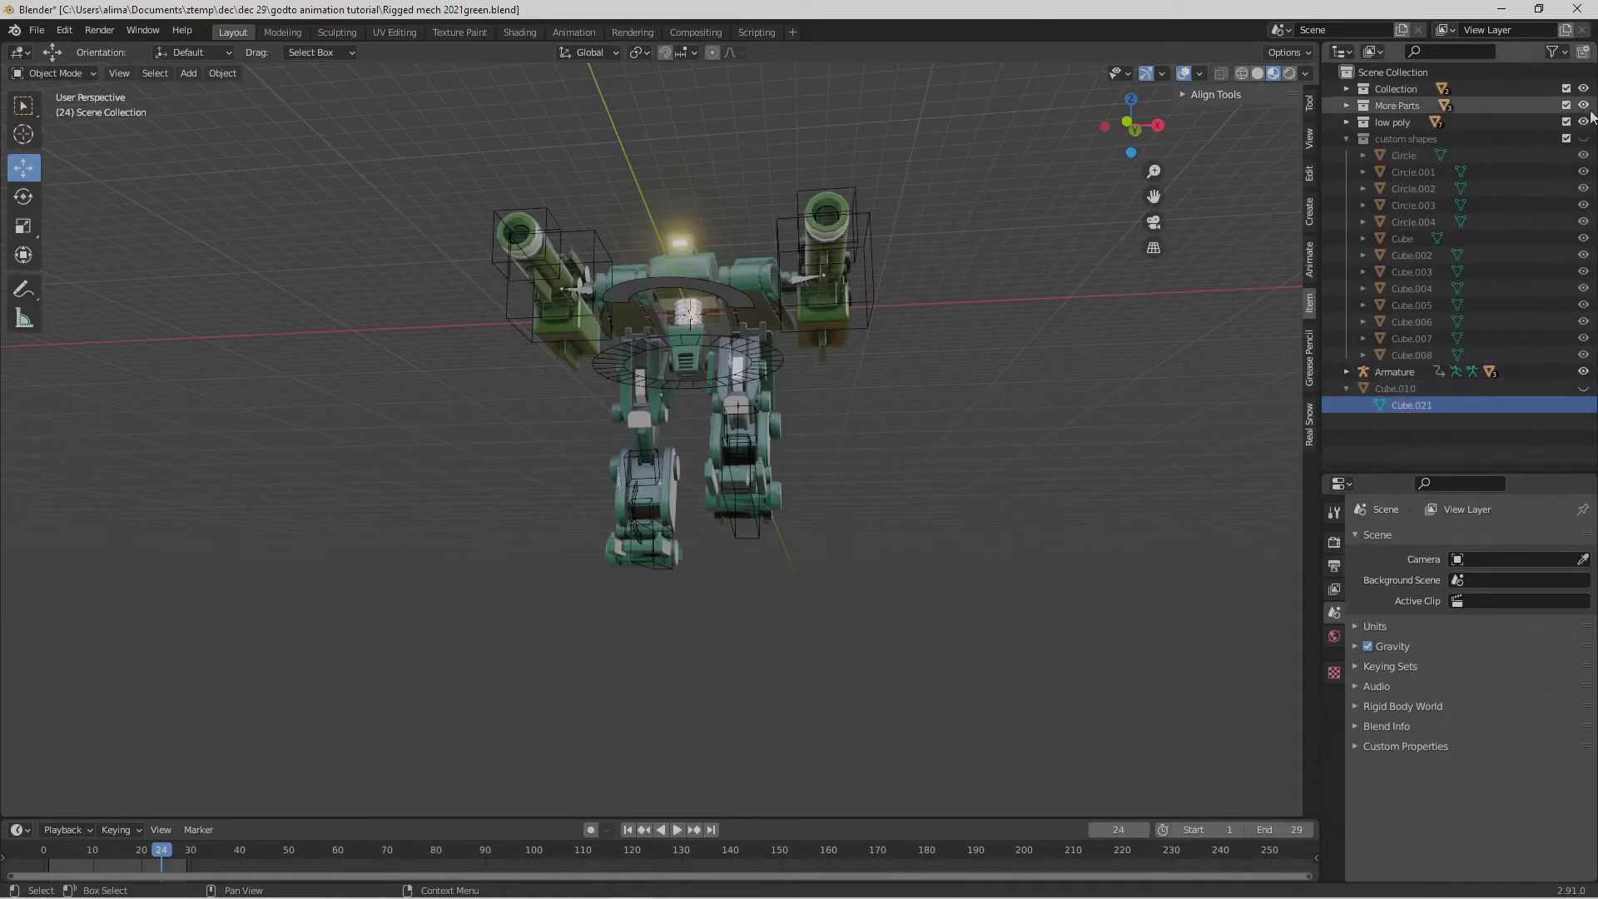
Unhide the custom shapes collection and delete it together with its whole hierarchy.
{"action": "left_click", "coordinate": [1583, 139]}
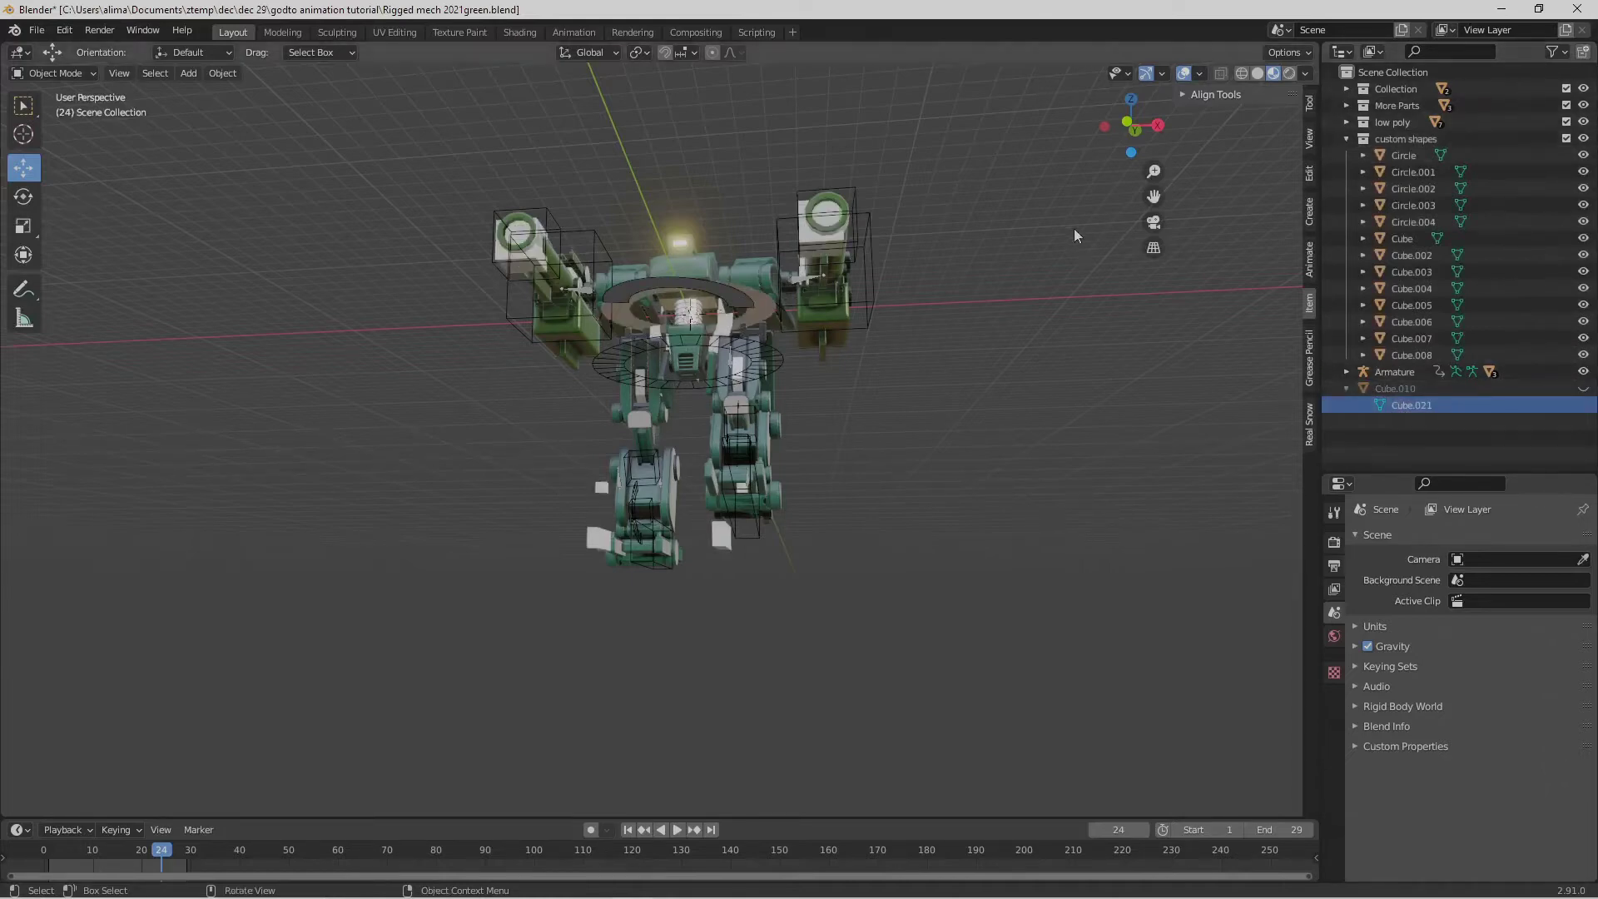
{"action": "right_click", "coordinate": [1400, 141]}
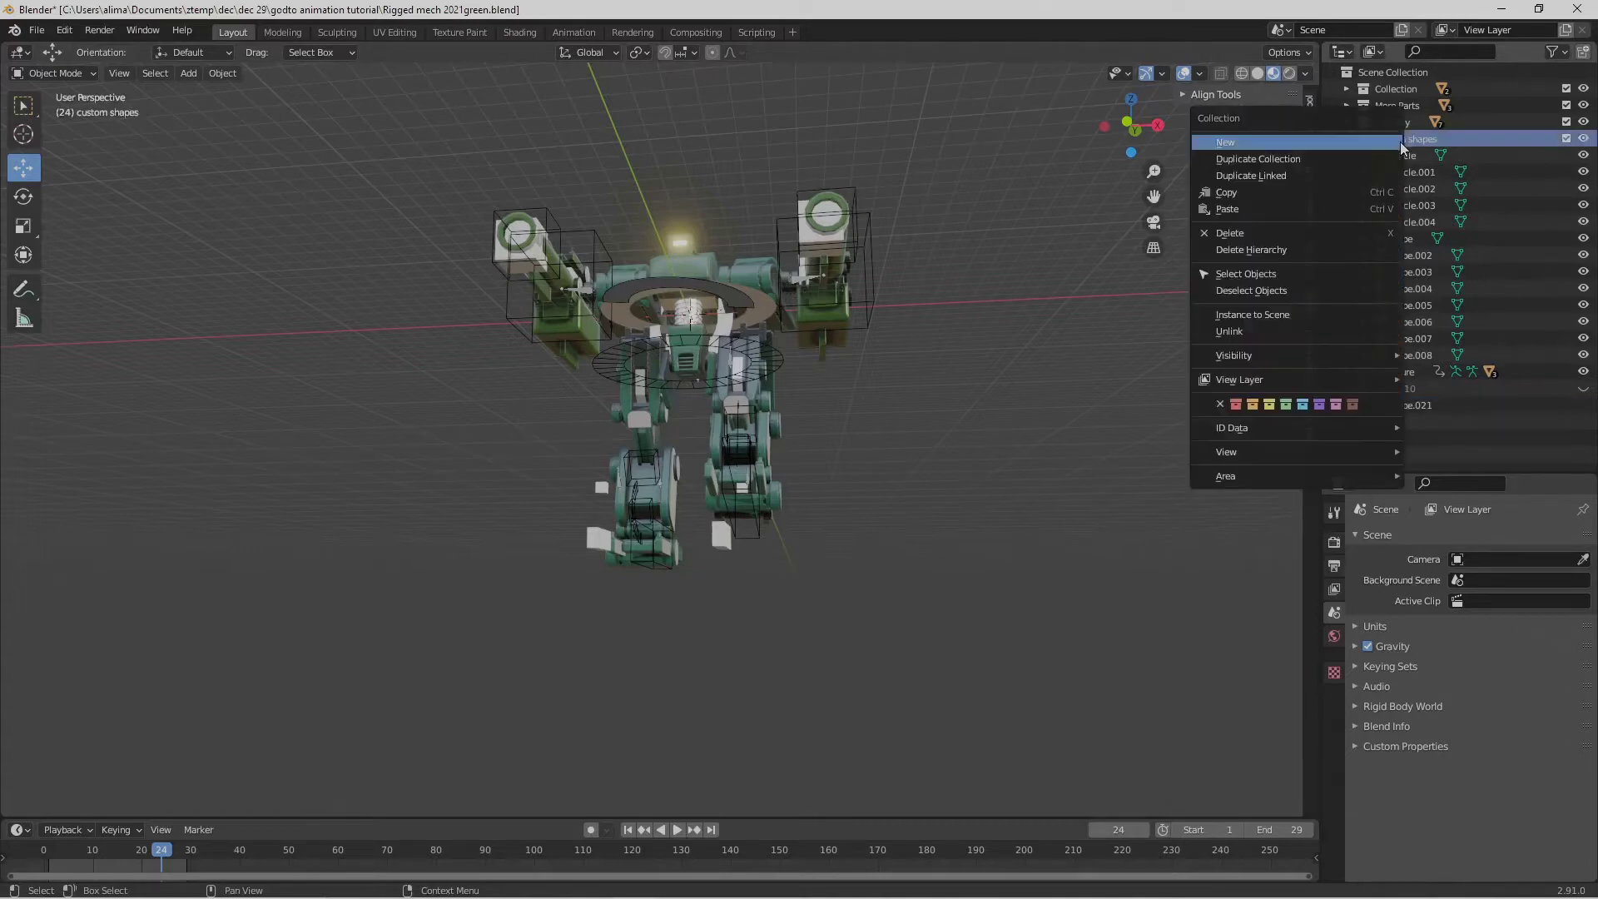
{"action": "left_click", "coordinate": [1281, 251]}
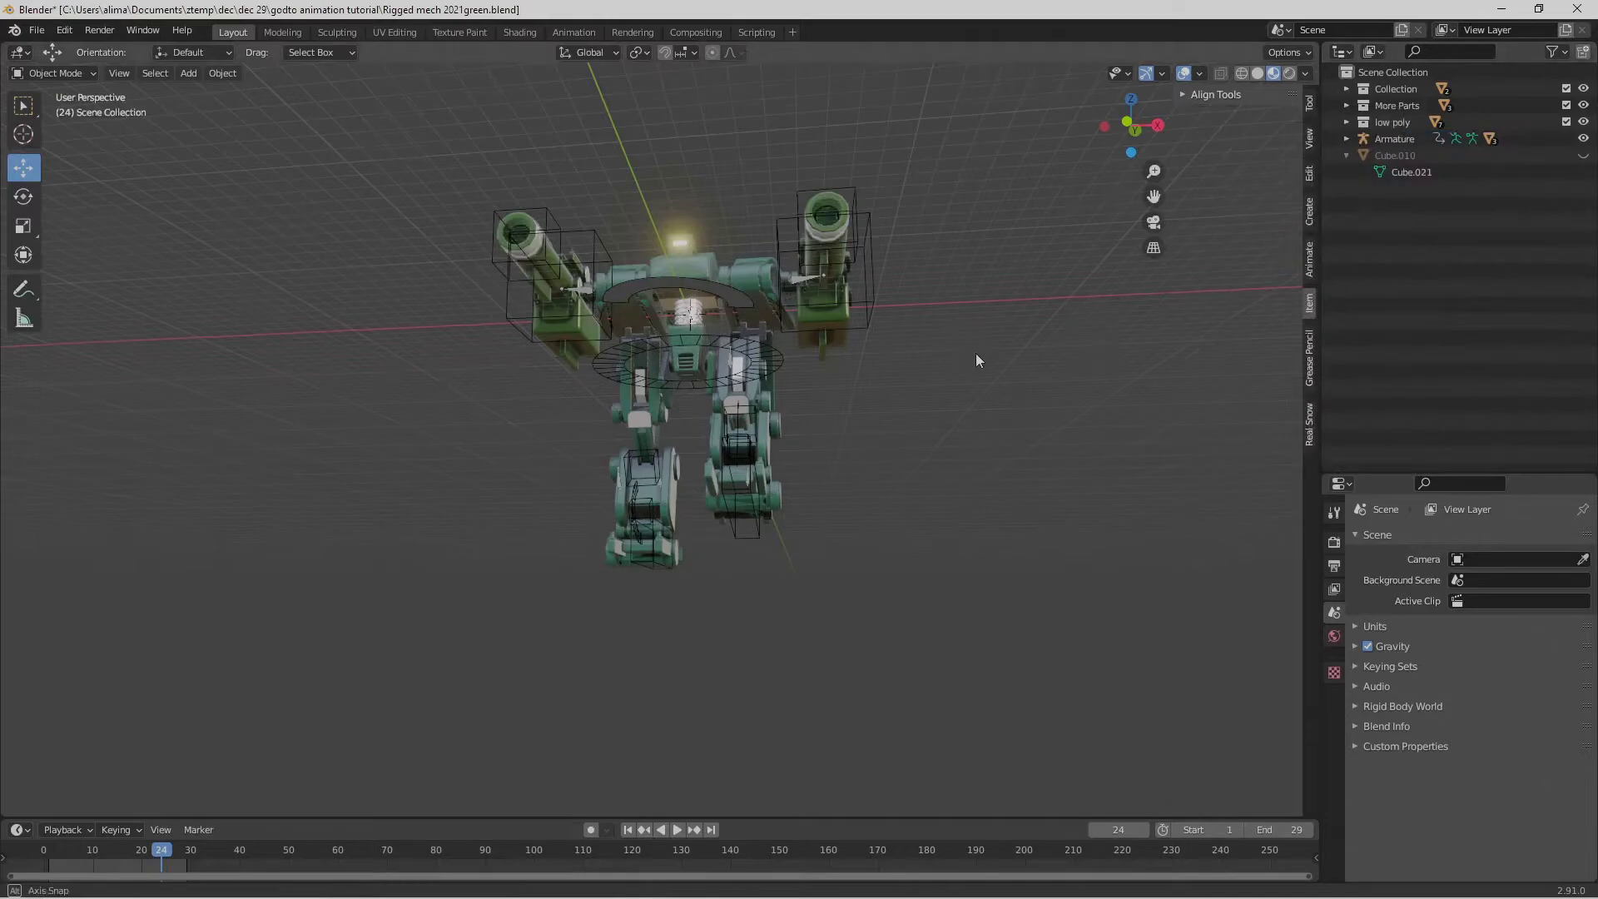
Delete the hidden Cube.010 object together with its hierarchy.
{"action": "middle_click_drag", "start_coordinate": [976, 352], "coordinate": [951, 438]}
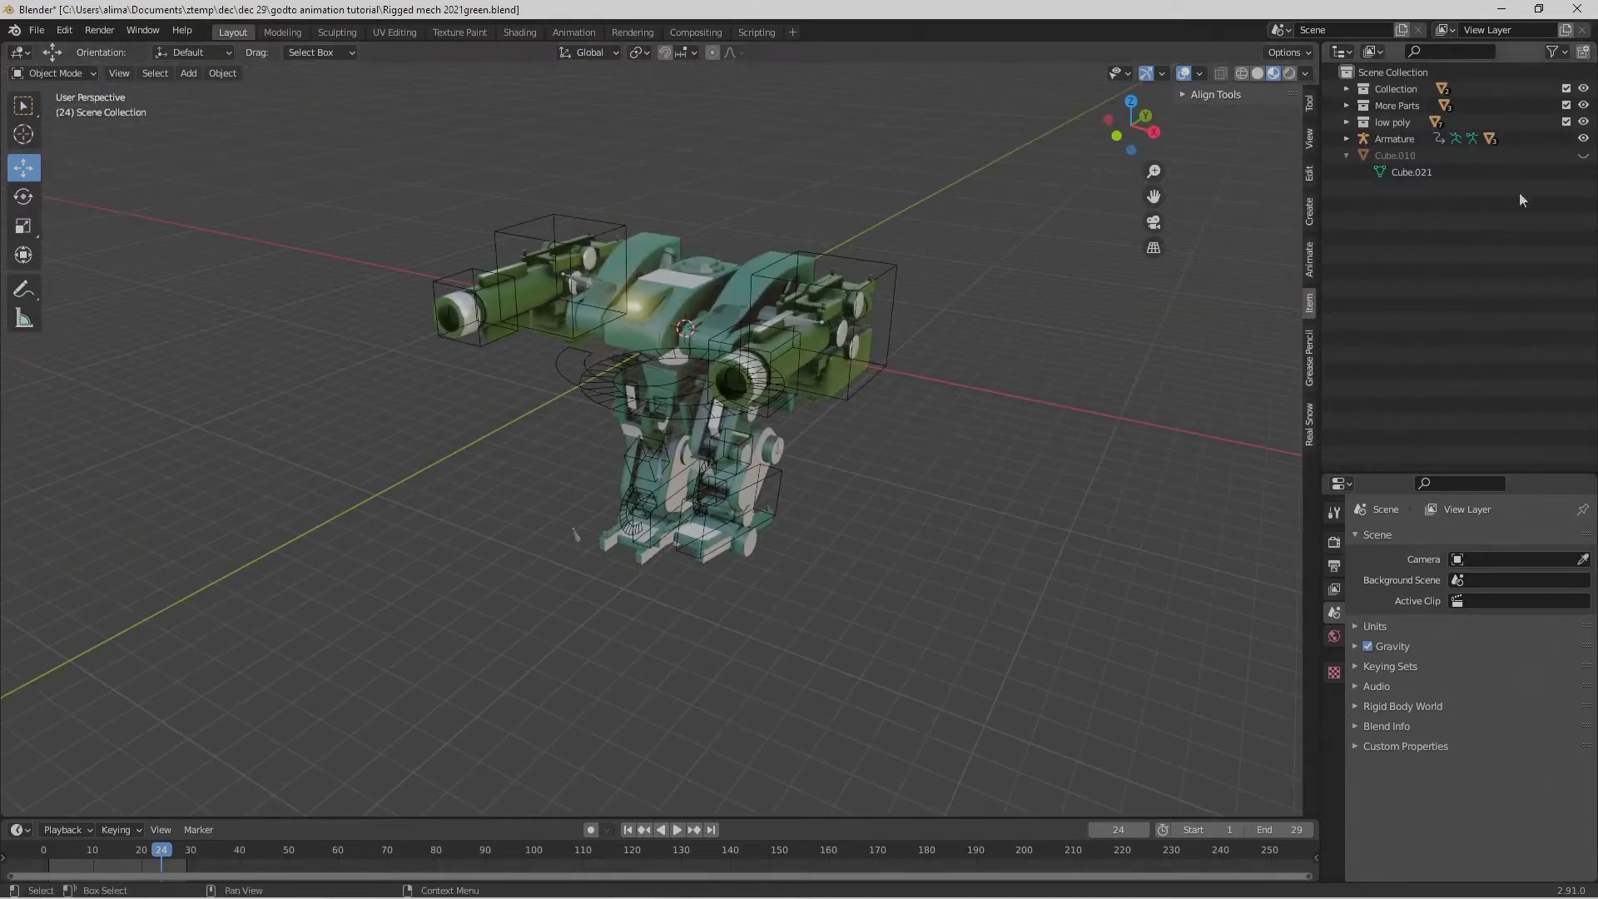
{"action": "right_click", "coordinate": [1408, 157]}
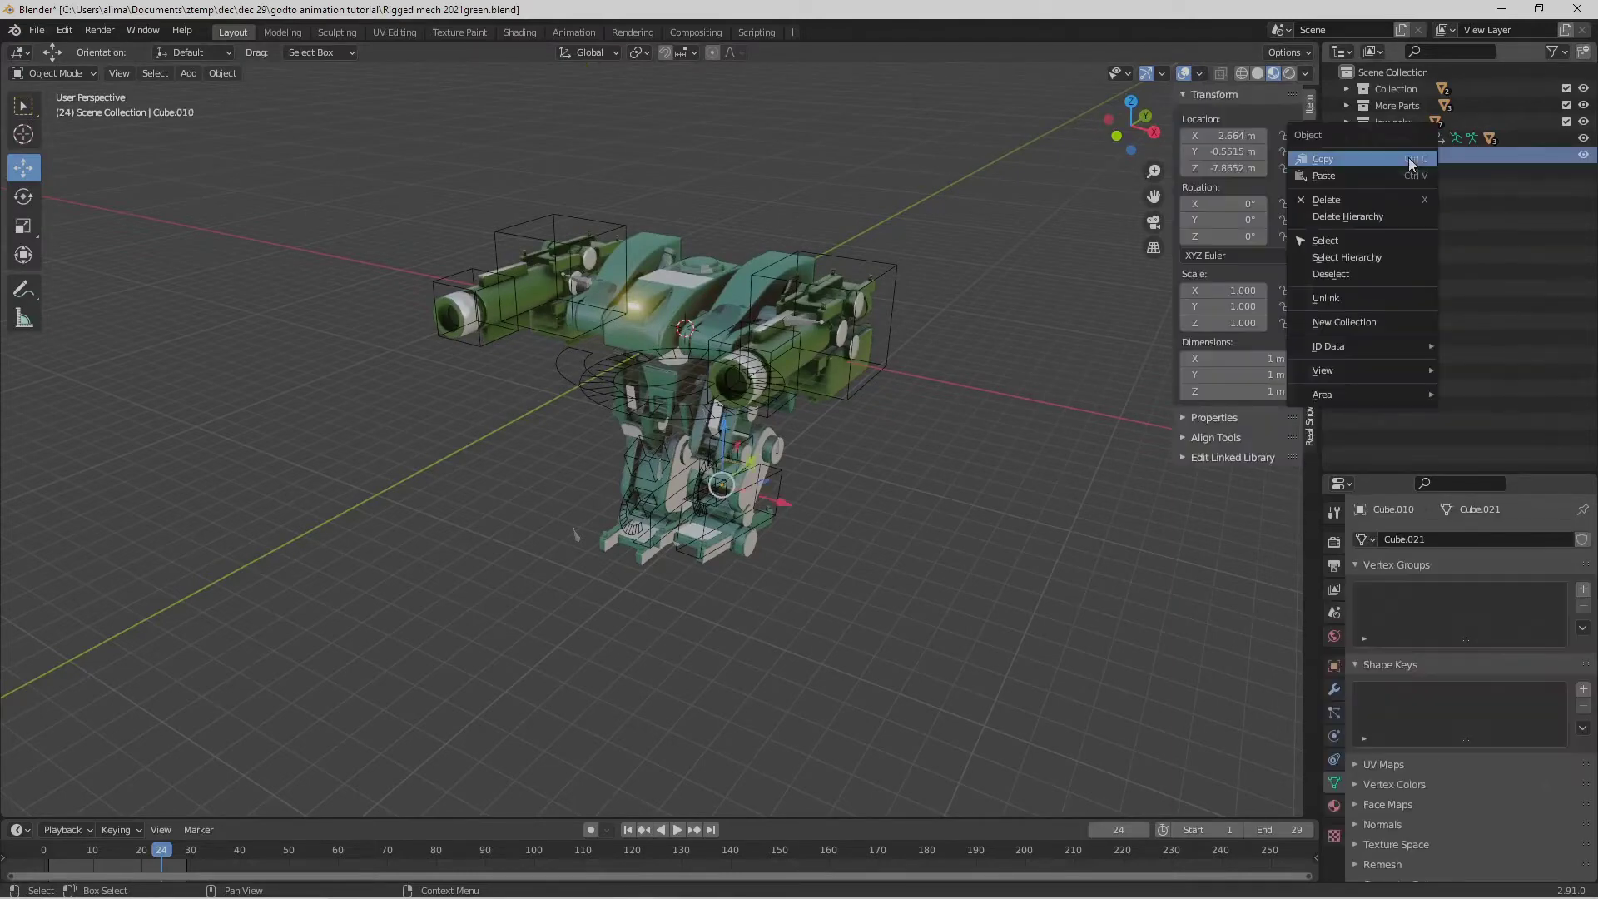
{"action": "left_click", "coordinate": [1392, 217]}
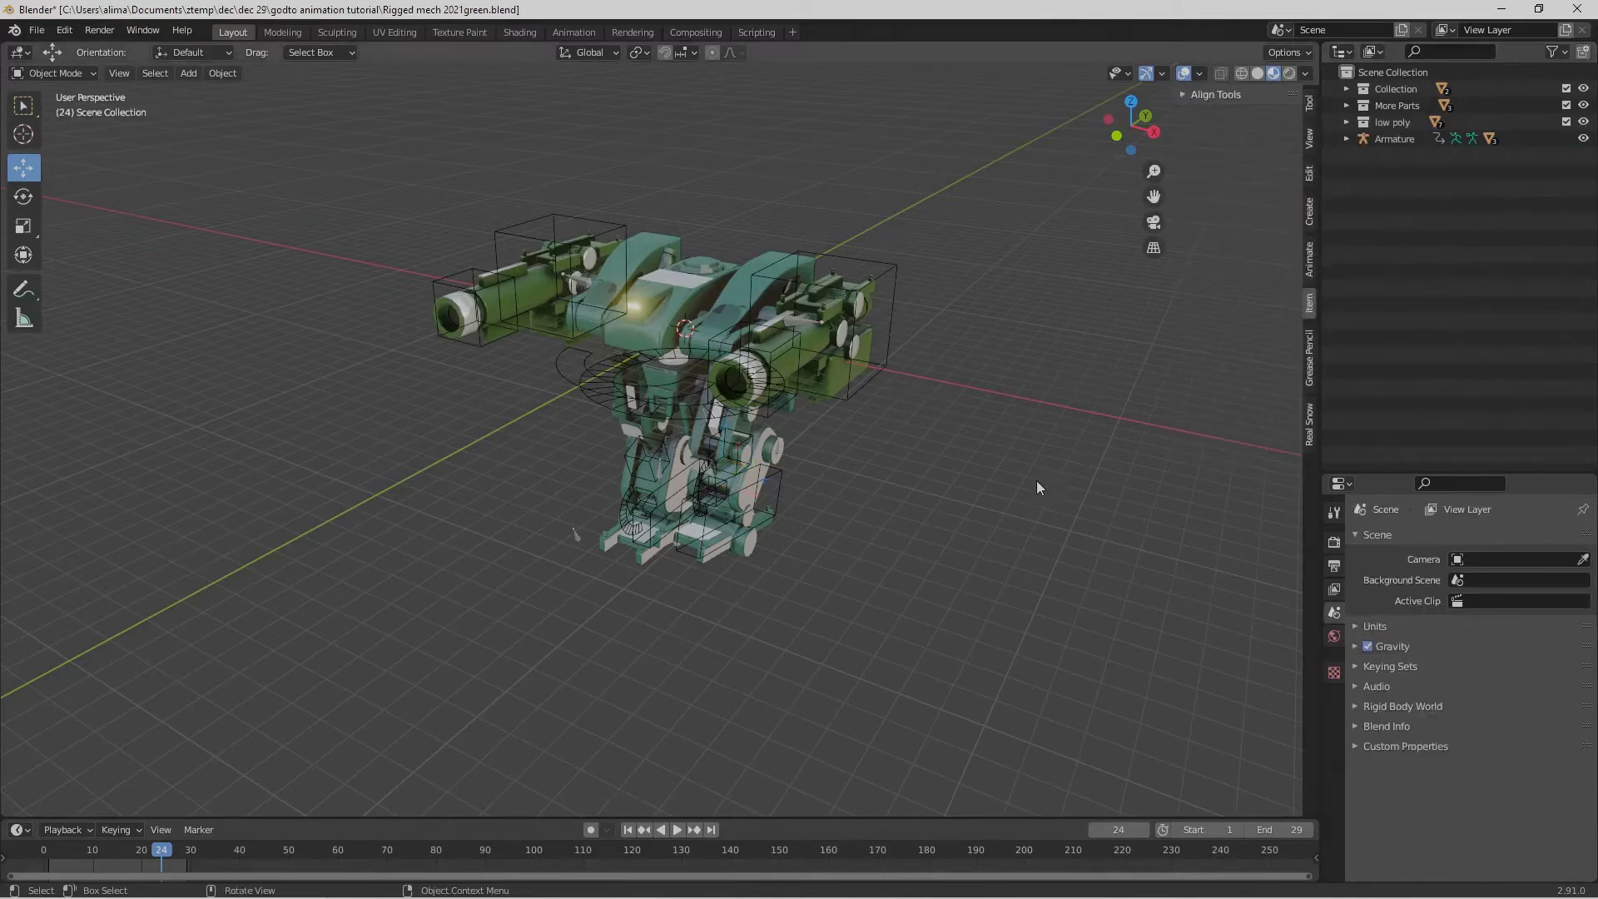
{"action": "middle_click_drag", "start_coordinate": [851, 598], "coordinate": [894, 561]}
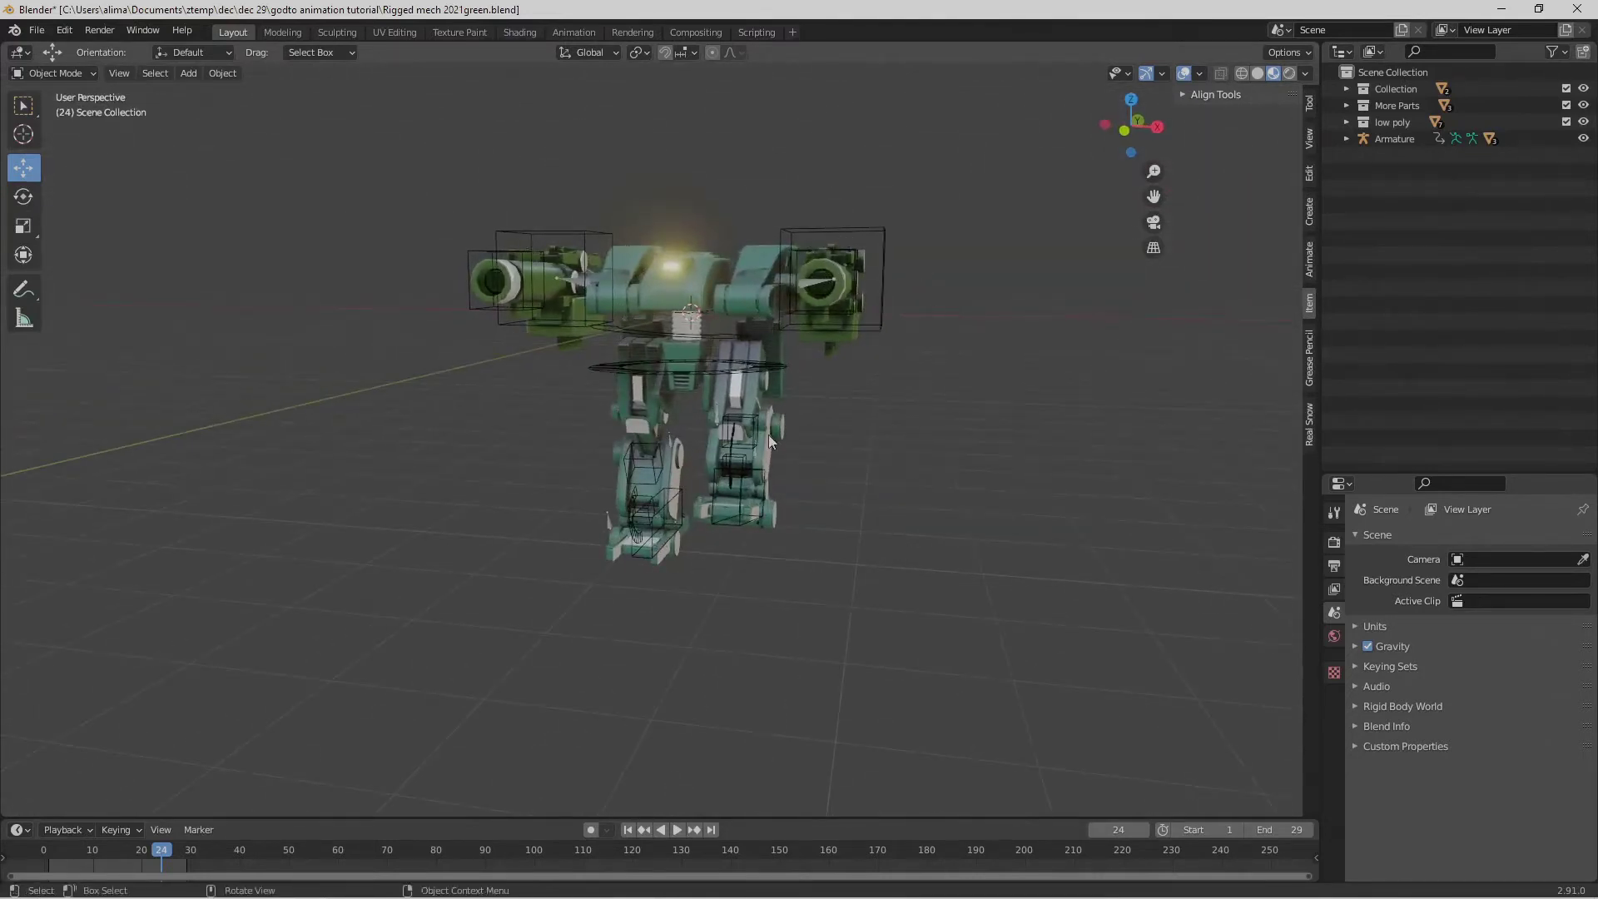
{"action": "mouse_move", "coordinate": [769, 439]}
{"action": "middle_mouse_down"}
{"action": "mouse_move", "coordinate": [842, 468]}
{"action": "mouse_move", "coordinate": [837, 483]}
{"action": "mouse_move", "coordinate": [761, 478]}
{"action": "mouse_move", "coordinate": [742, 454]}
{"action": "mouse_move", "coordinate": [773, 458]}
{"action": "middle_mouse_up"}
{"action": "middle_click_drag", "start_coordinate": [761, 468], "coordinate": [734, 472]}
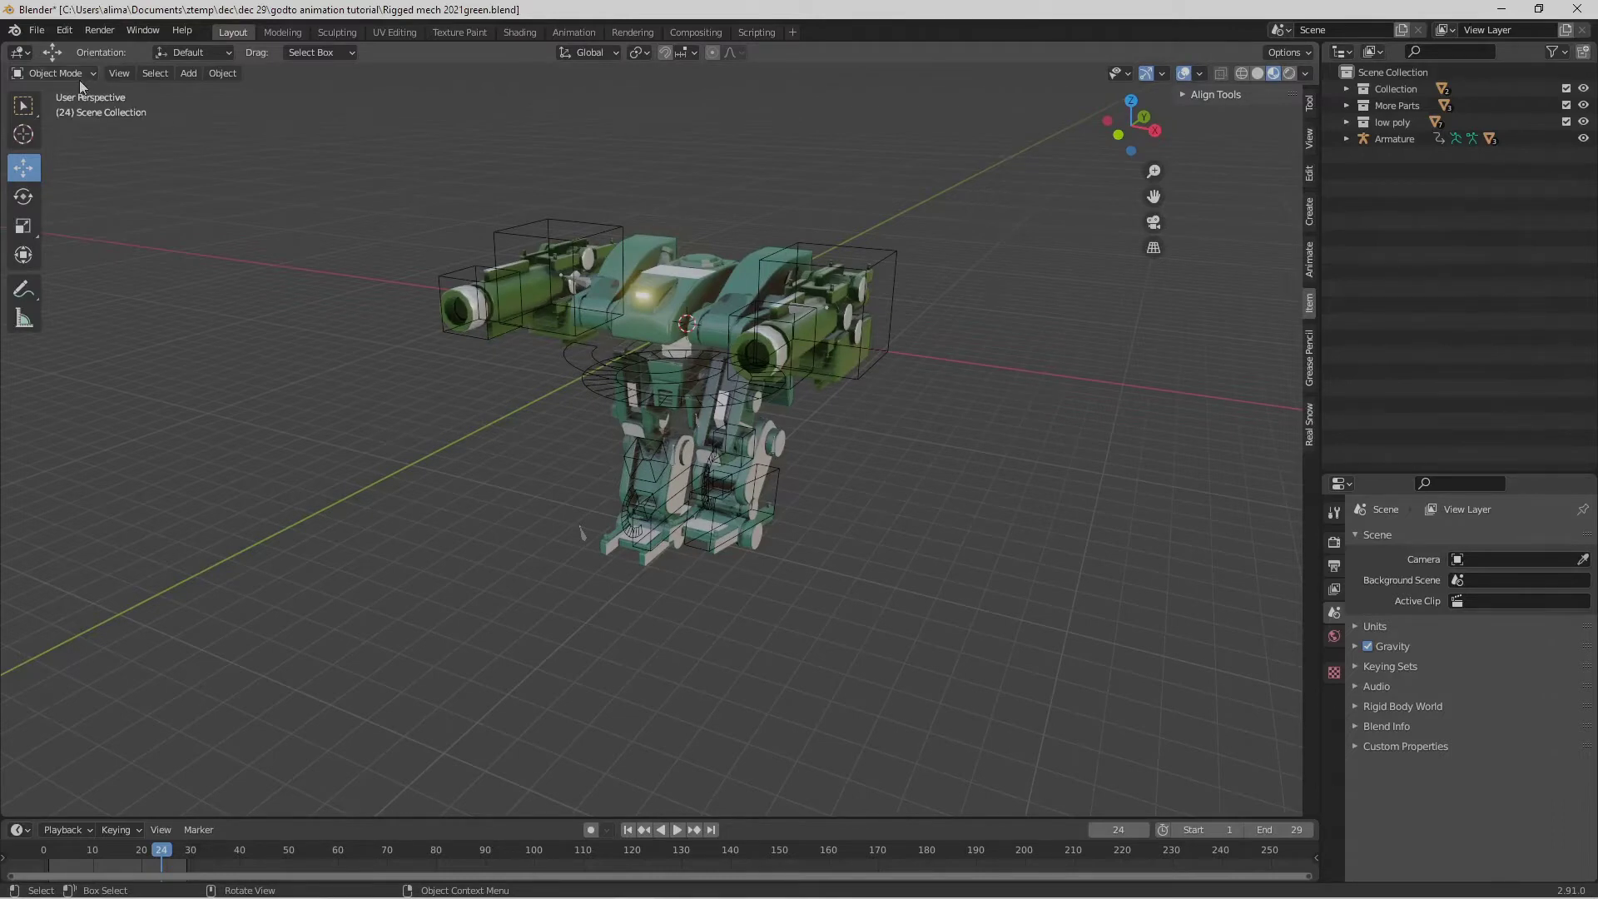
Export the scene as glTF 2.0 in glTF Embedded (.gltf) format, named Rigged mech 2021green.gltf, in the godto animation tutorial folder.
{"action": "left_click", "coordinate": [38, 31]}
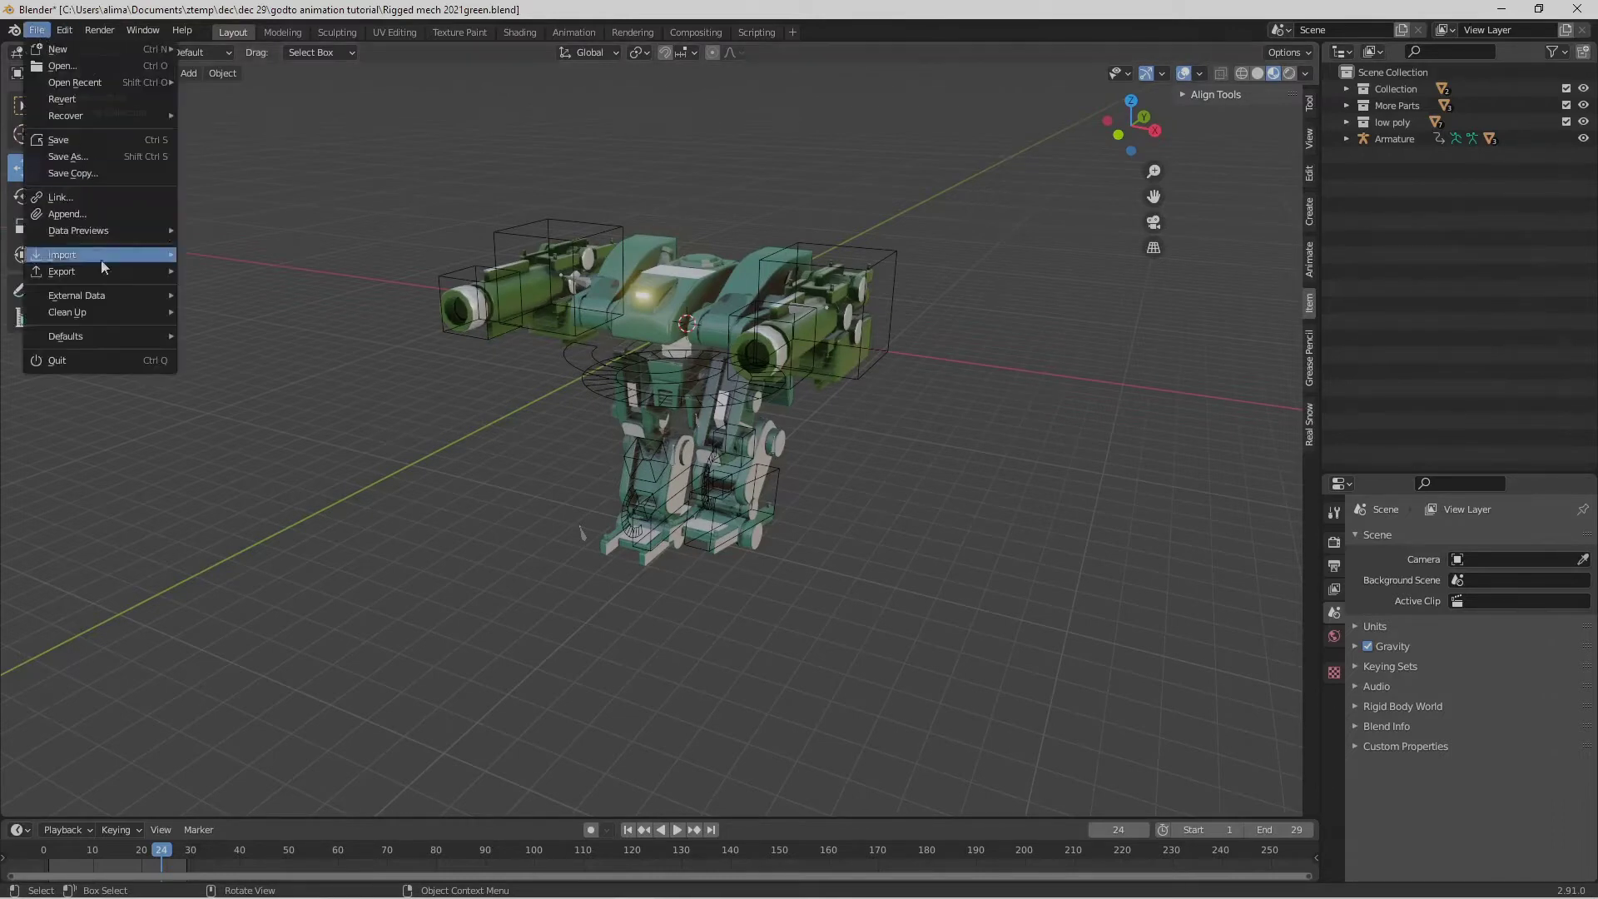
{"action": "mouse_move", "coordinate": [105, 272]}
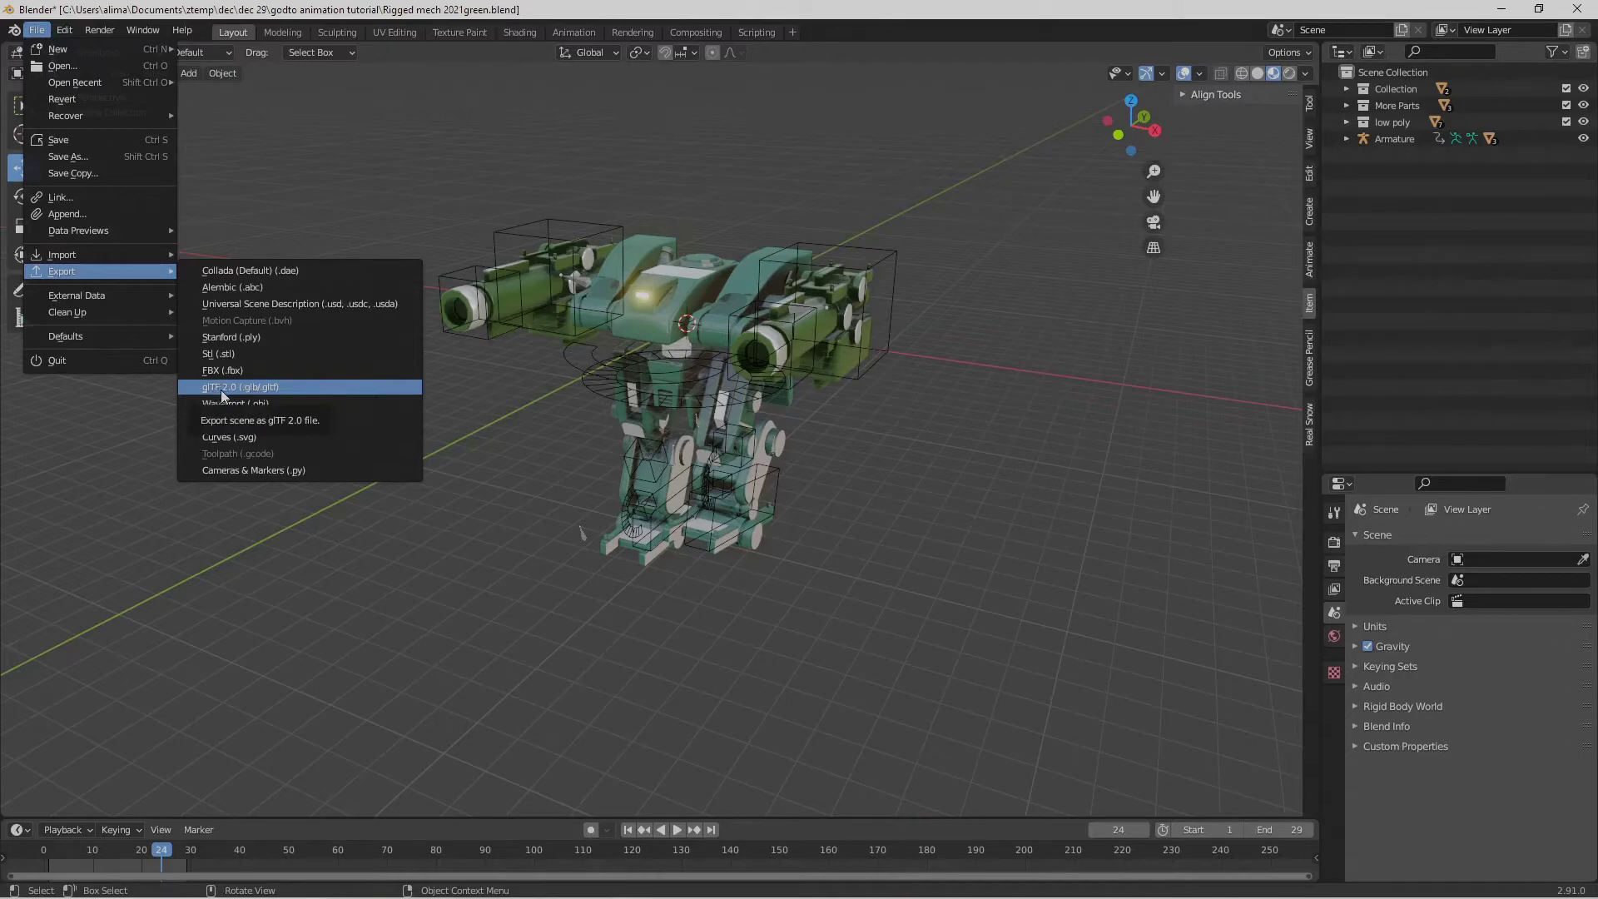
{"action": "left_click", "coordinate": [302, 387]}
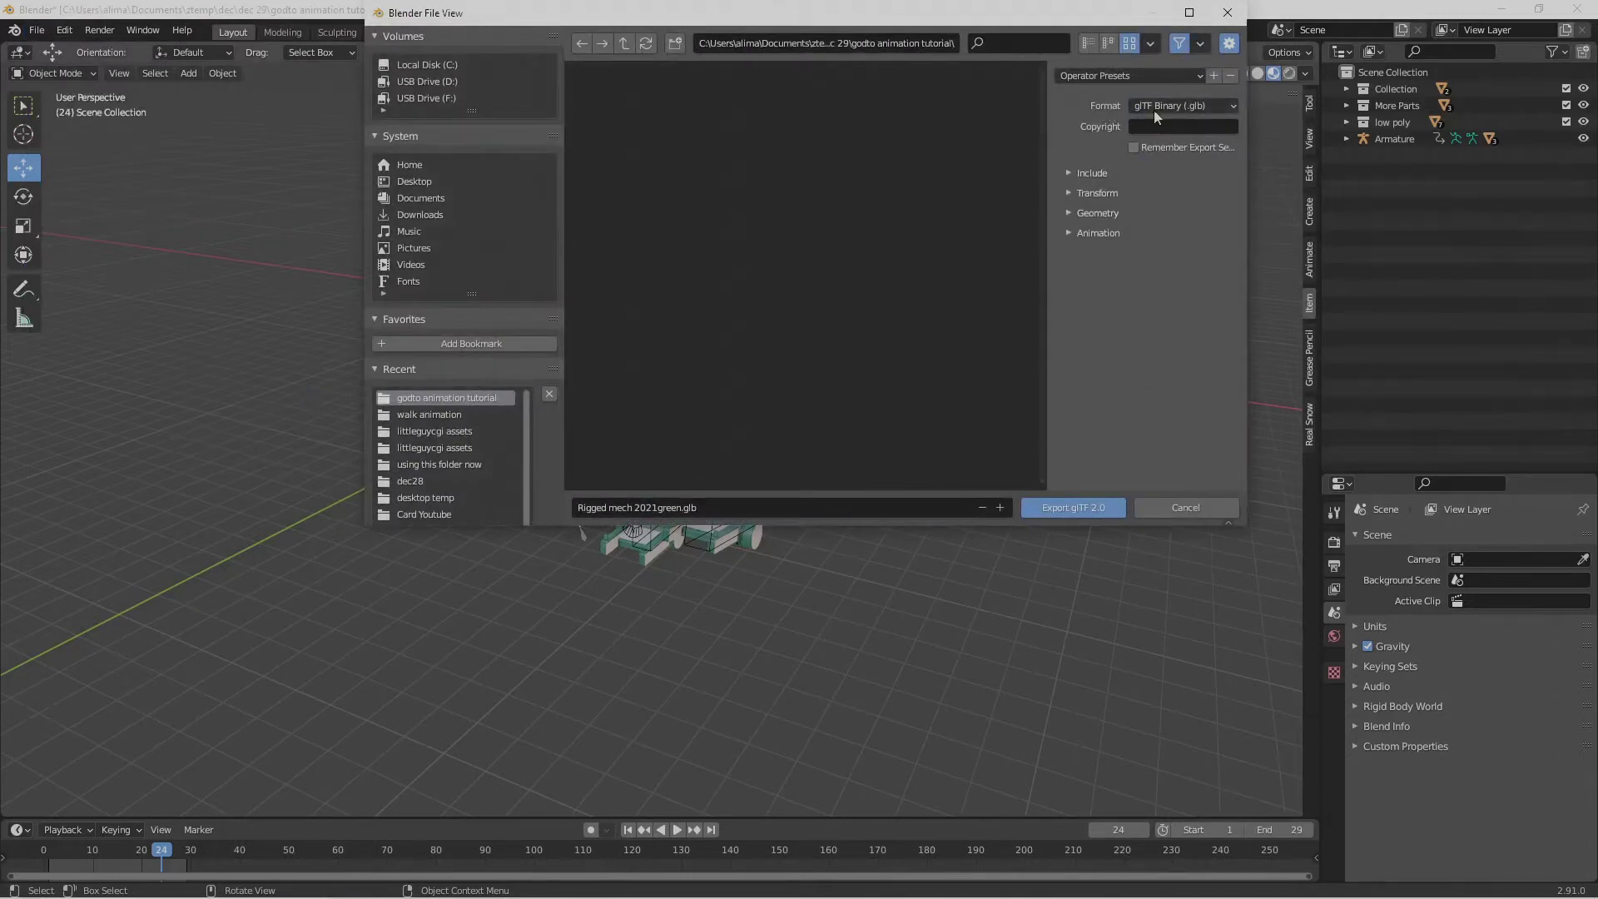
{"action": "left_click", "coordinate": [1231, 105]}
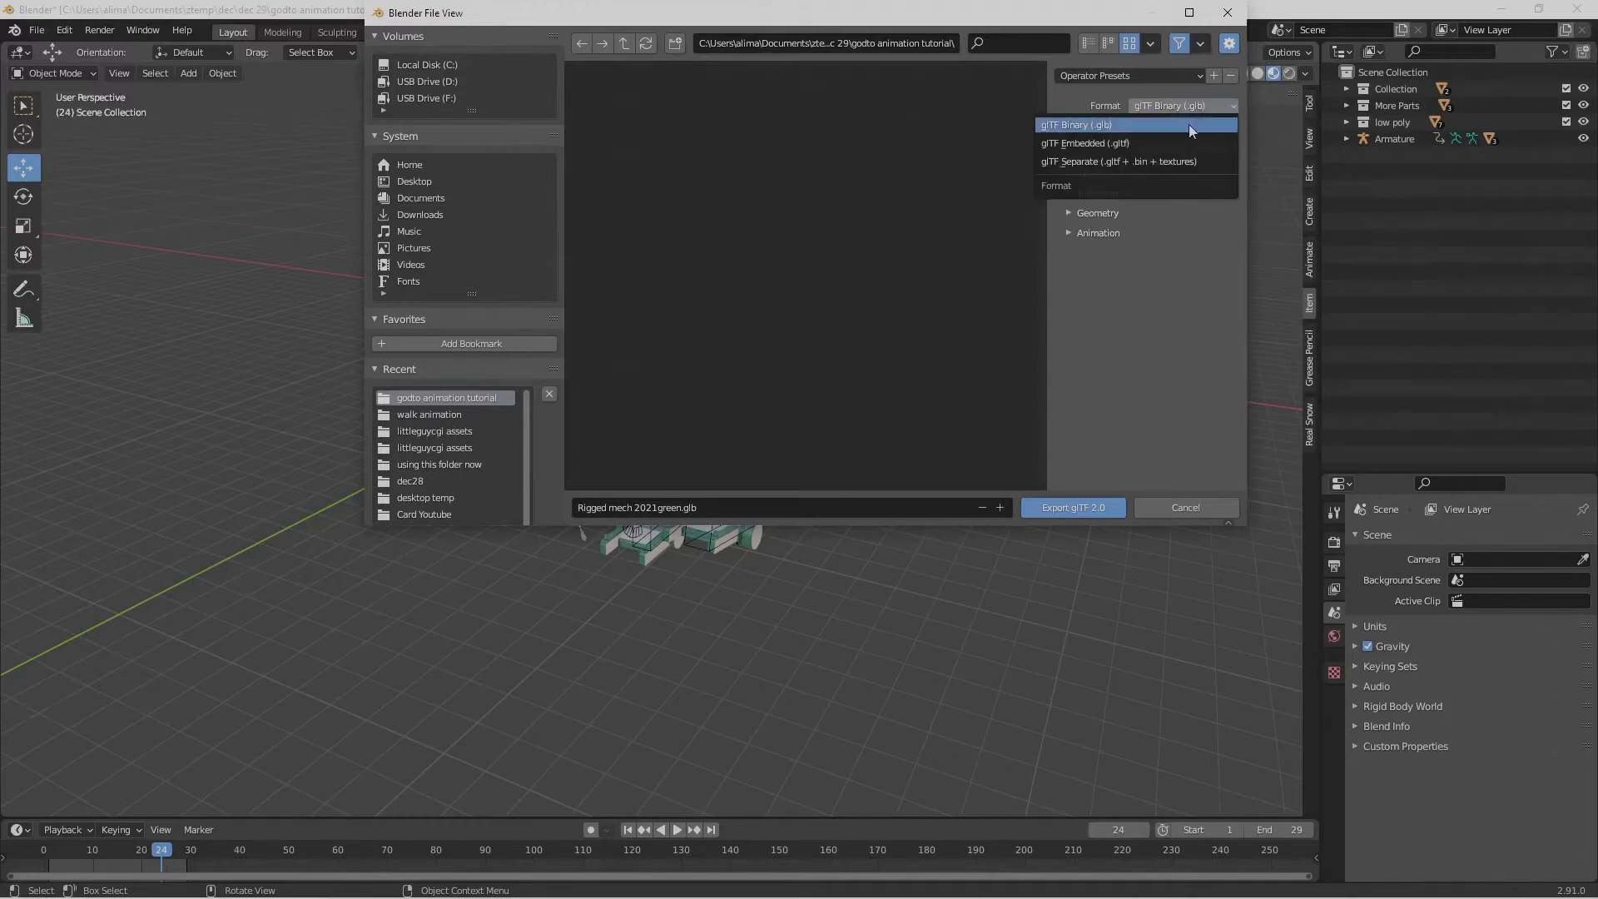
{"action": "left_click", "coordinate": [1140, 144]}
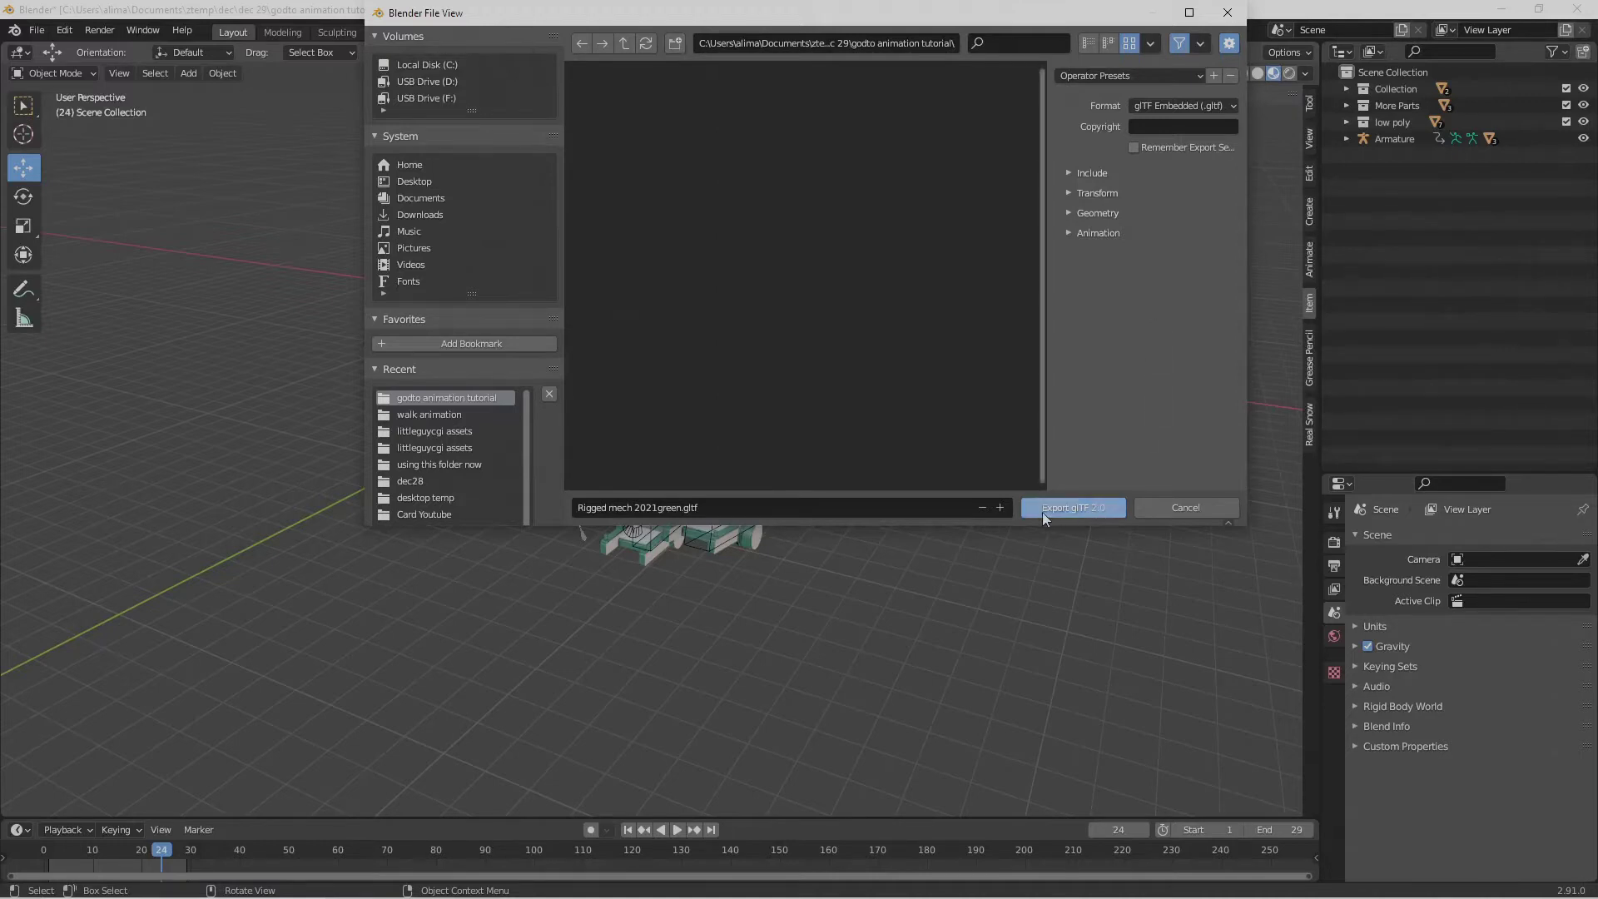
{"action": "left_click", "coordinate": [1110, 505]}
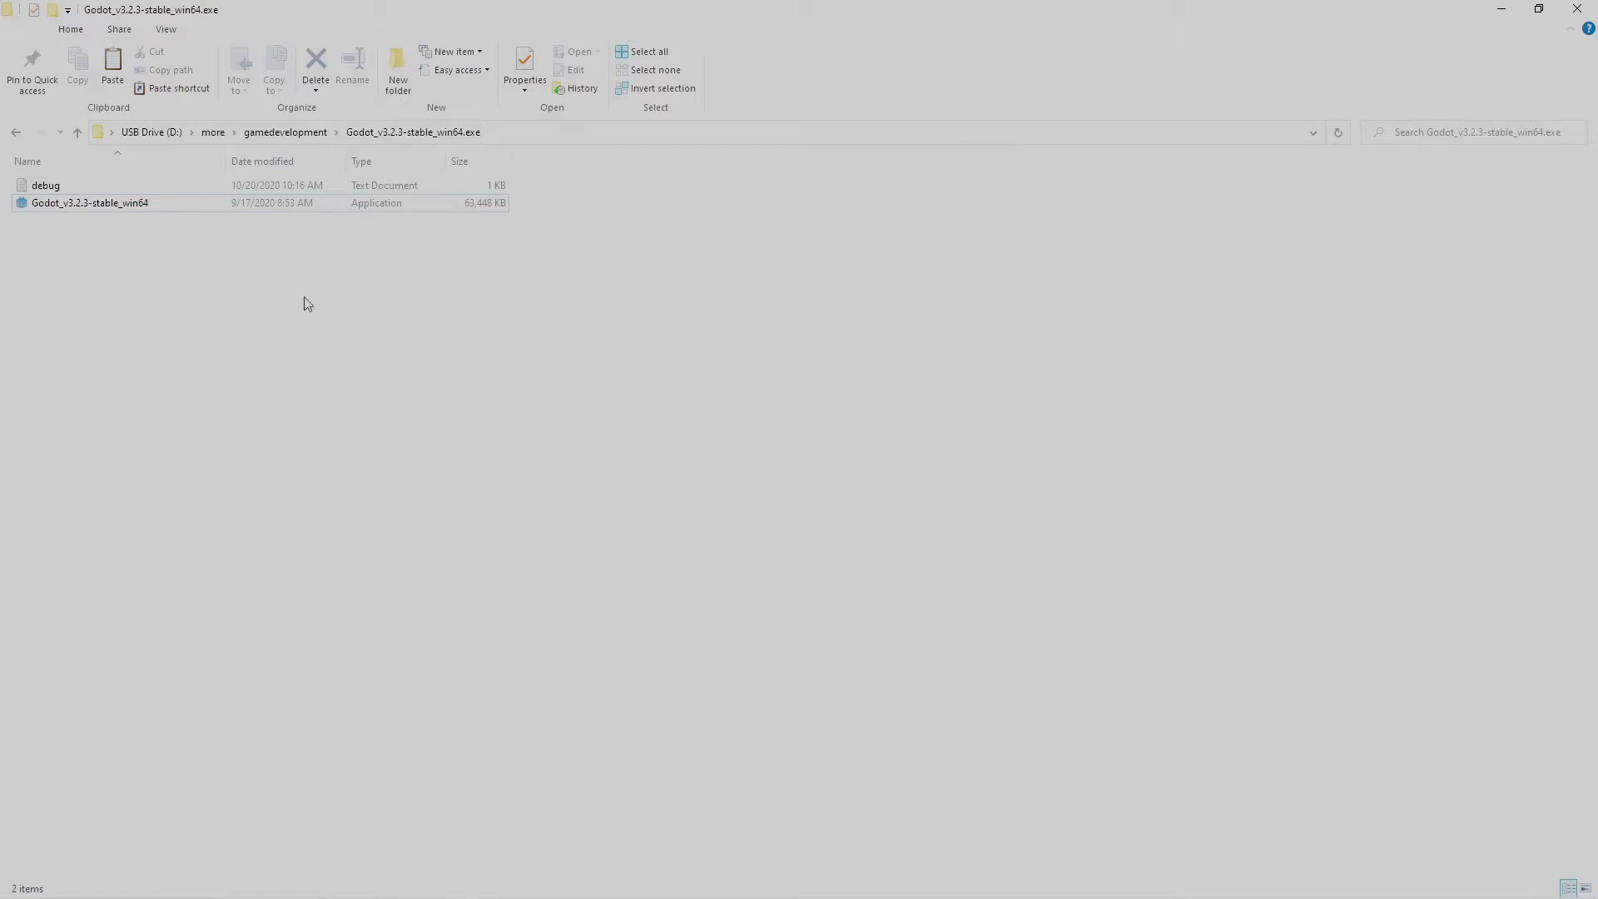
Launch Godot v3.2.3 and create a new project named blendertogodotanimation in its own new folder, opening it for editing.
{"action": "left_click", "coordinate": [174, 210]}
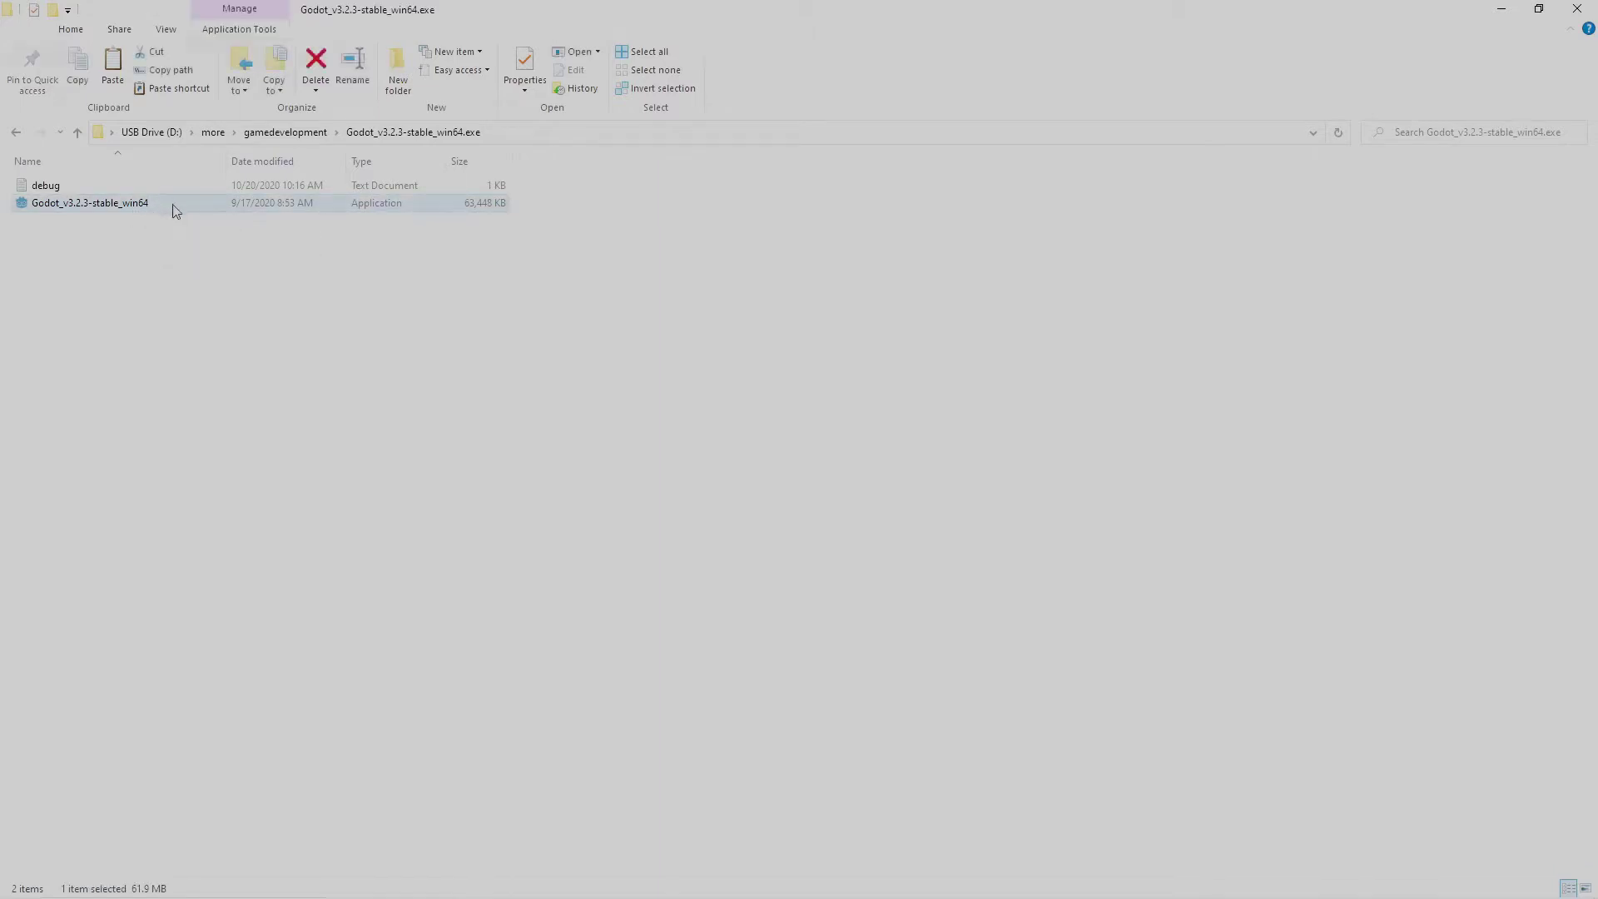
{"action": "double_click", "coordinate": [174, 208]}
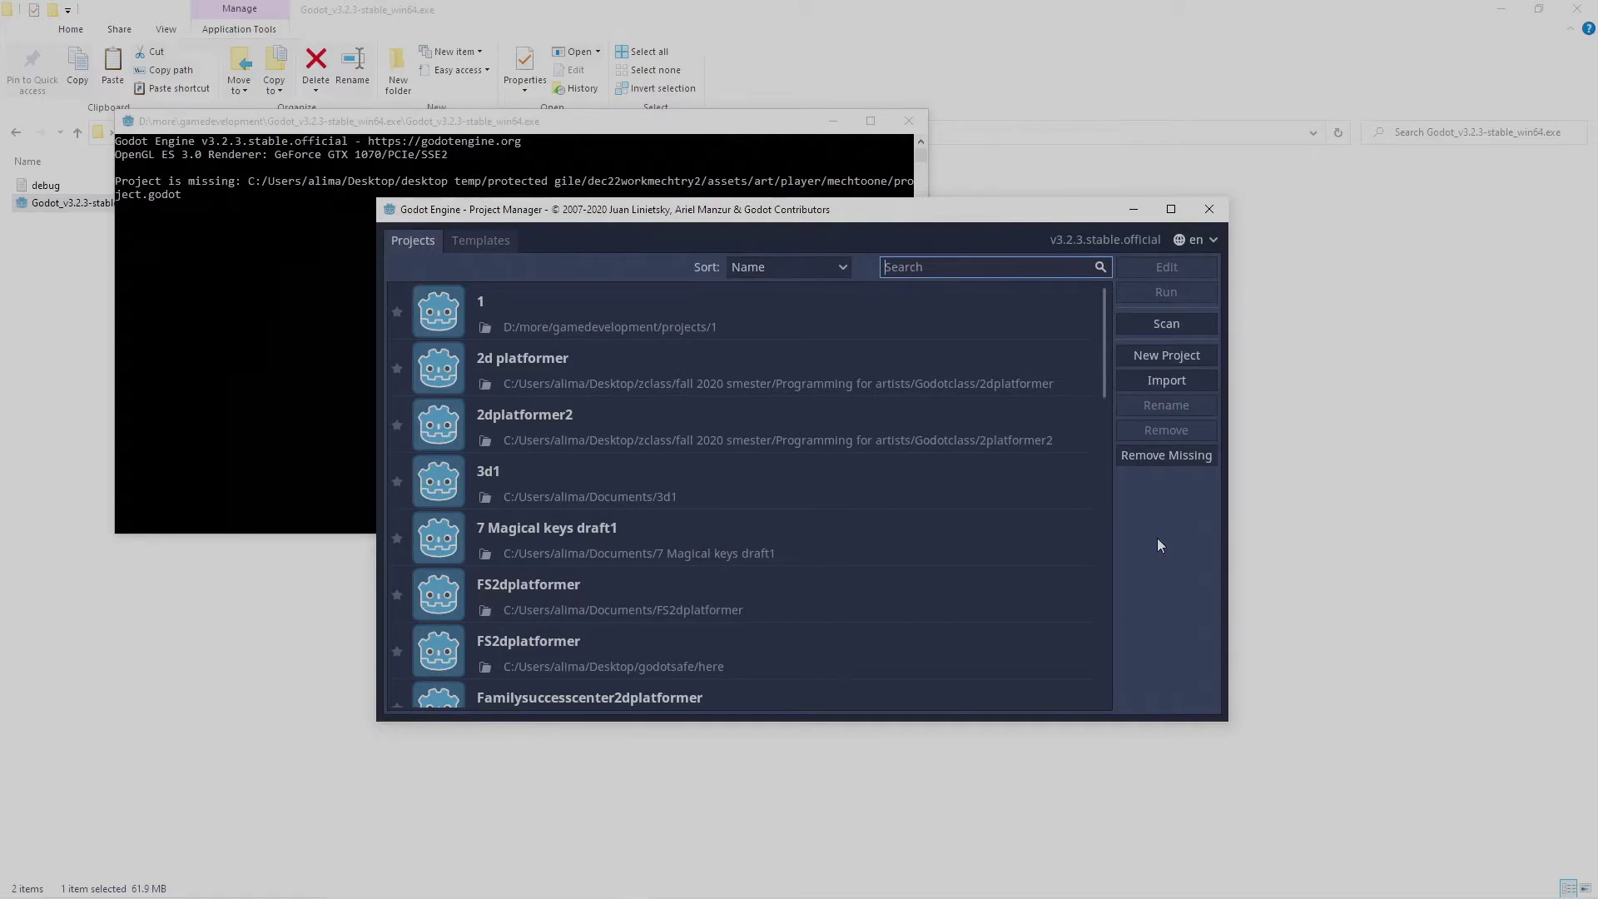
{"action": "left_click", "coordinate": [1191, 362]}
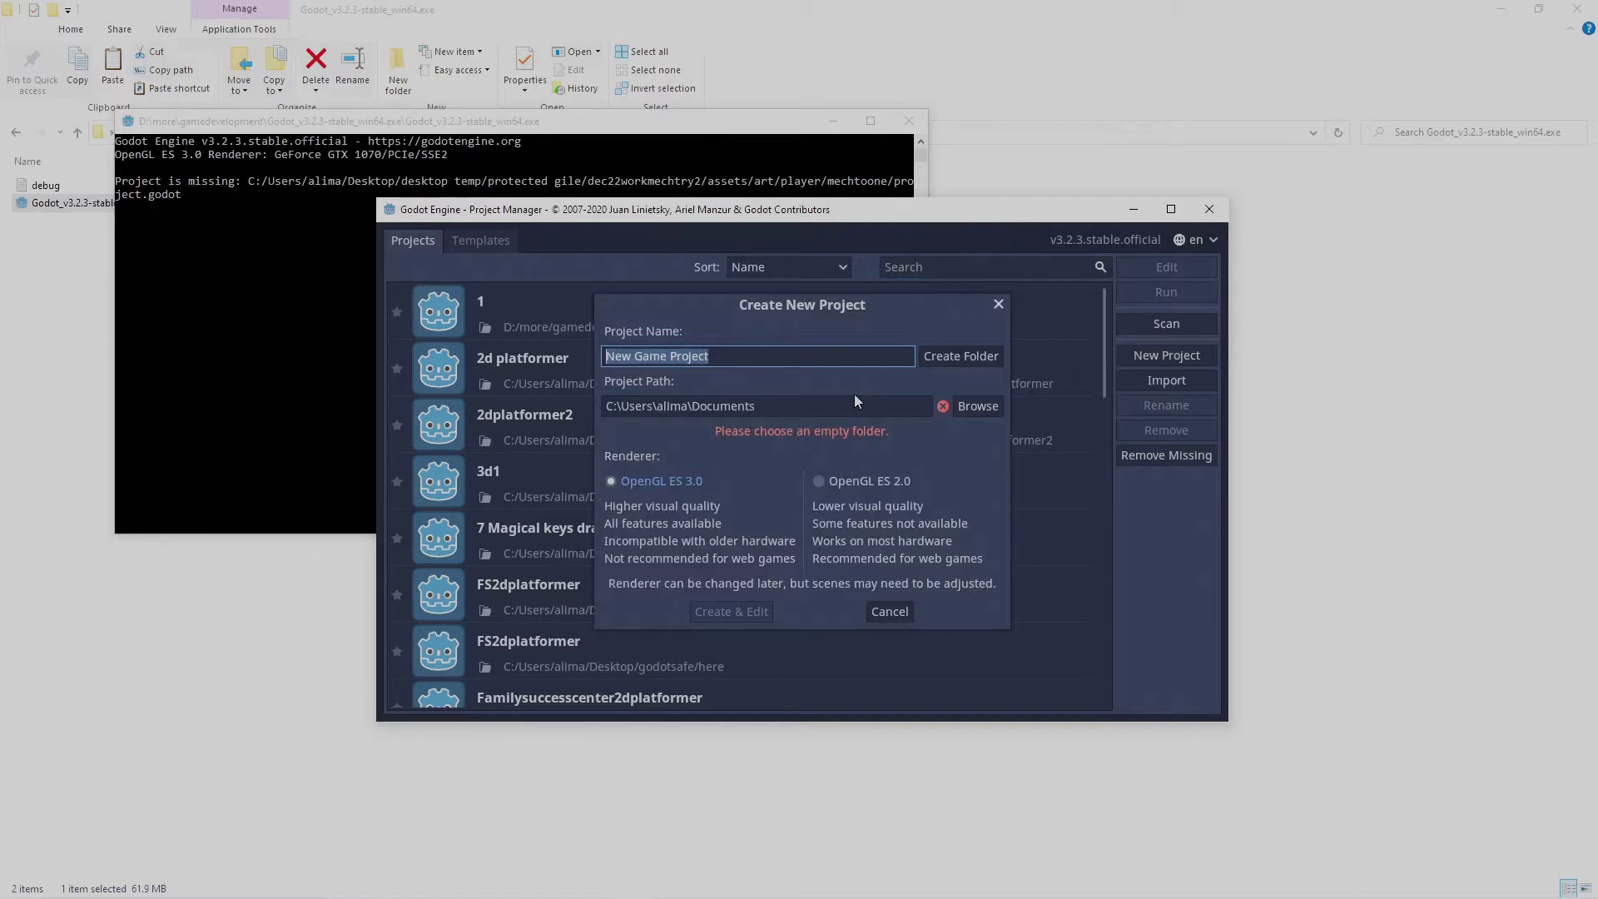
{"action": "type", "text": "ble"}
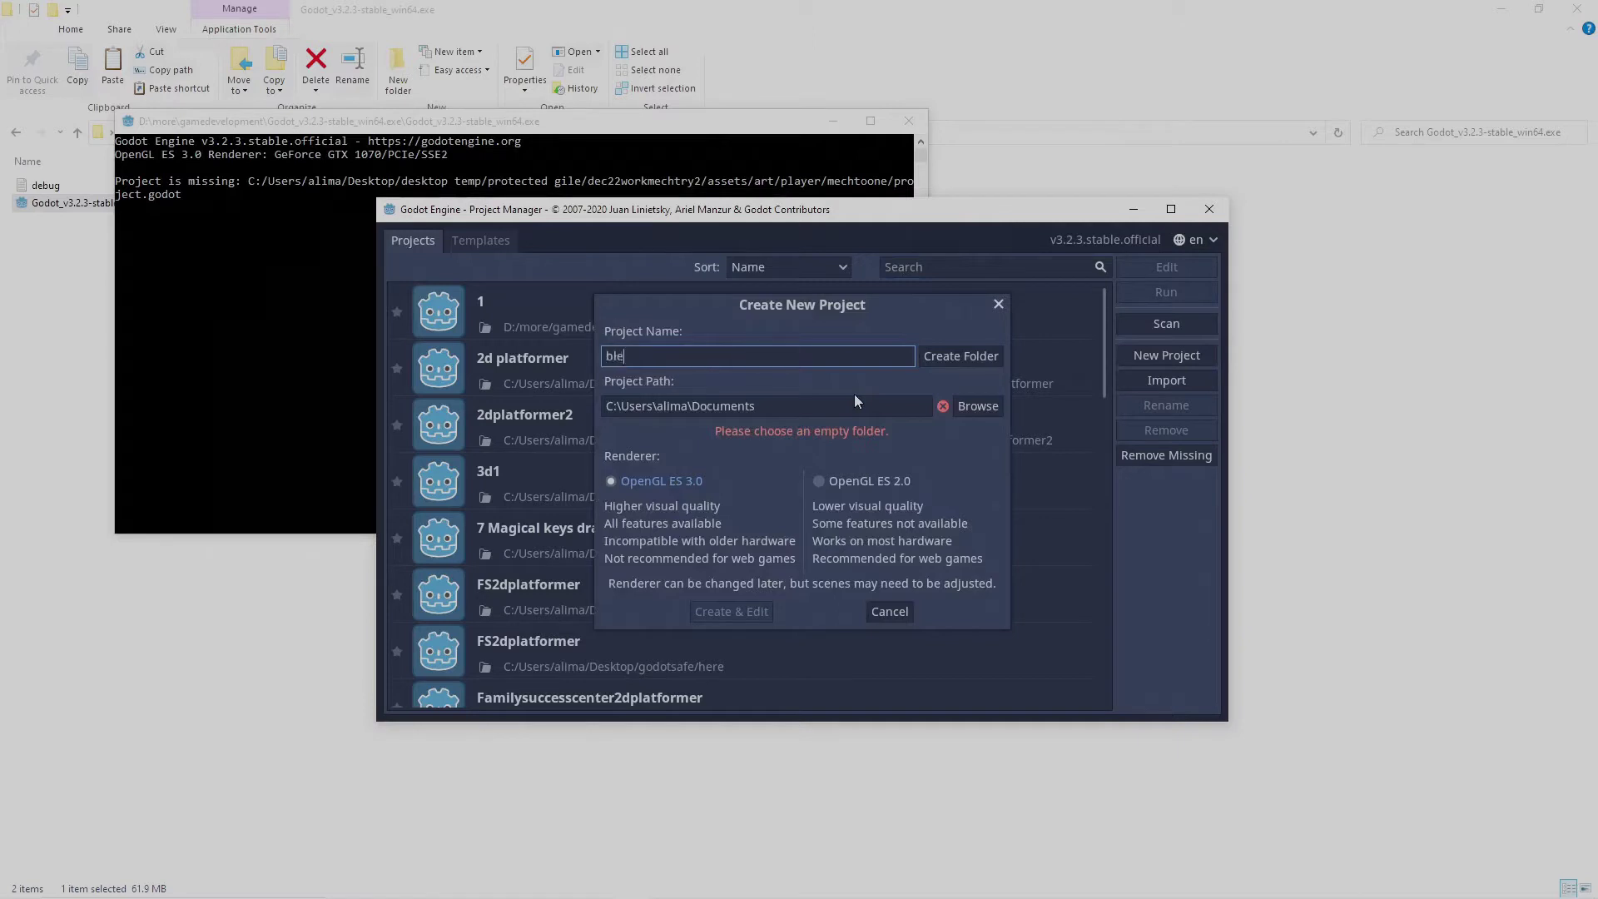
{"action": "type", "text": "ndertogodotanimation"}
{"action": "left_click", "coordinate": [976, 356]}
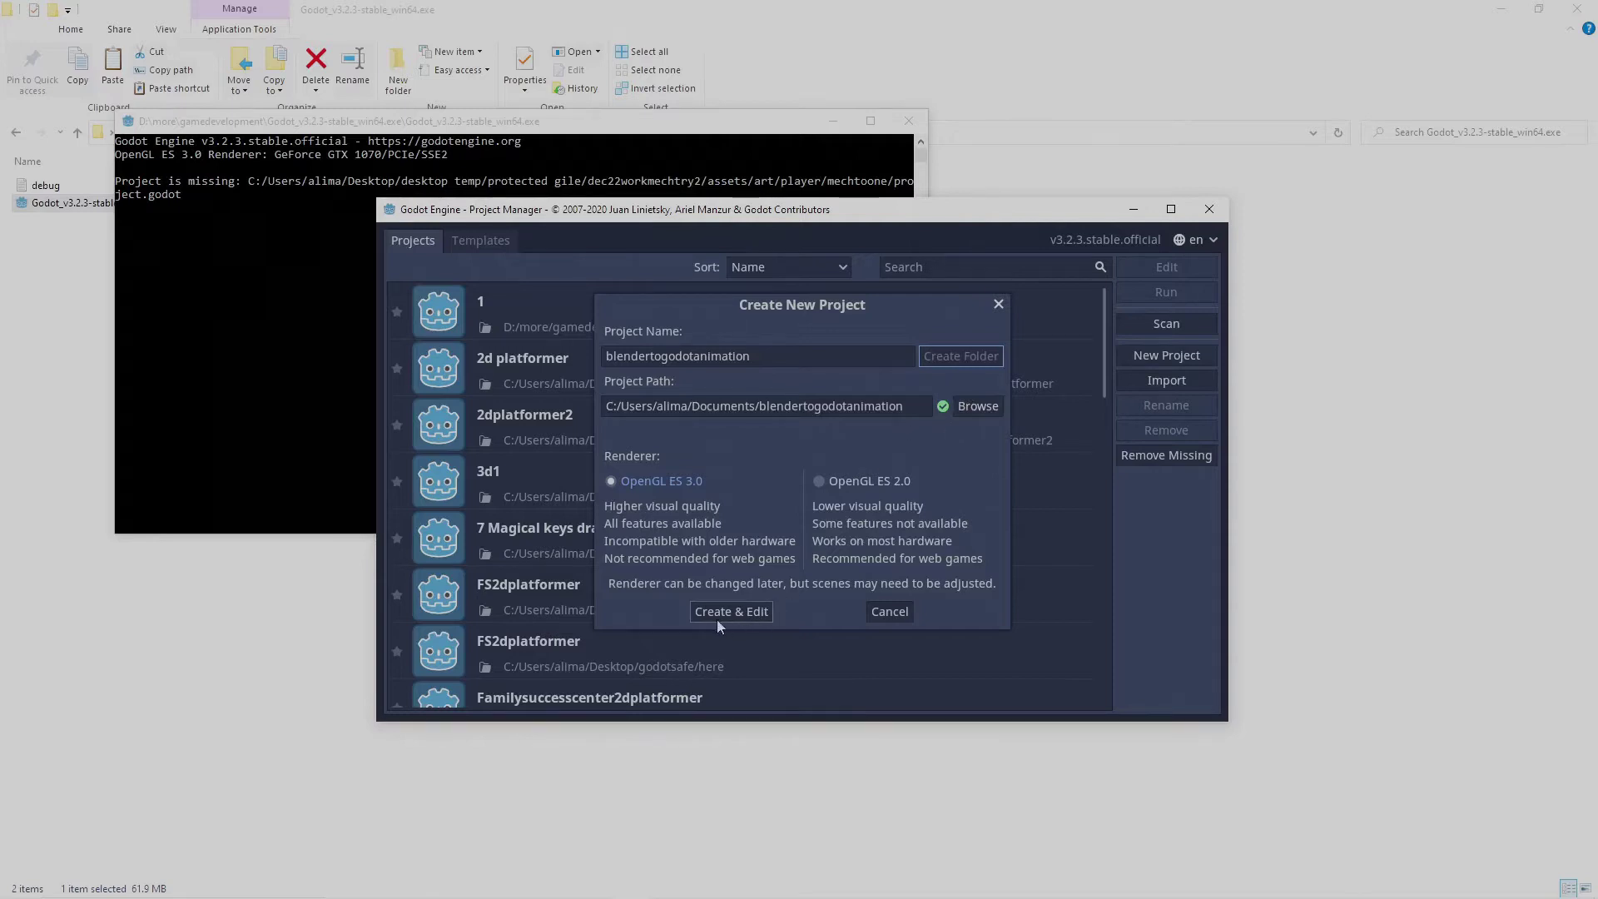
{"action": "left_click", "coordinate": [751, 611]}
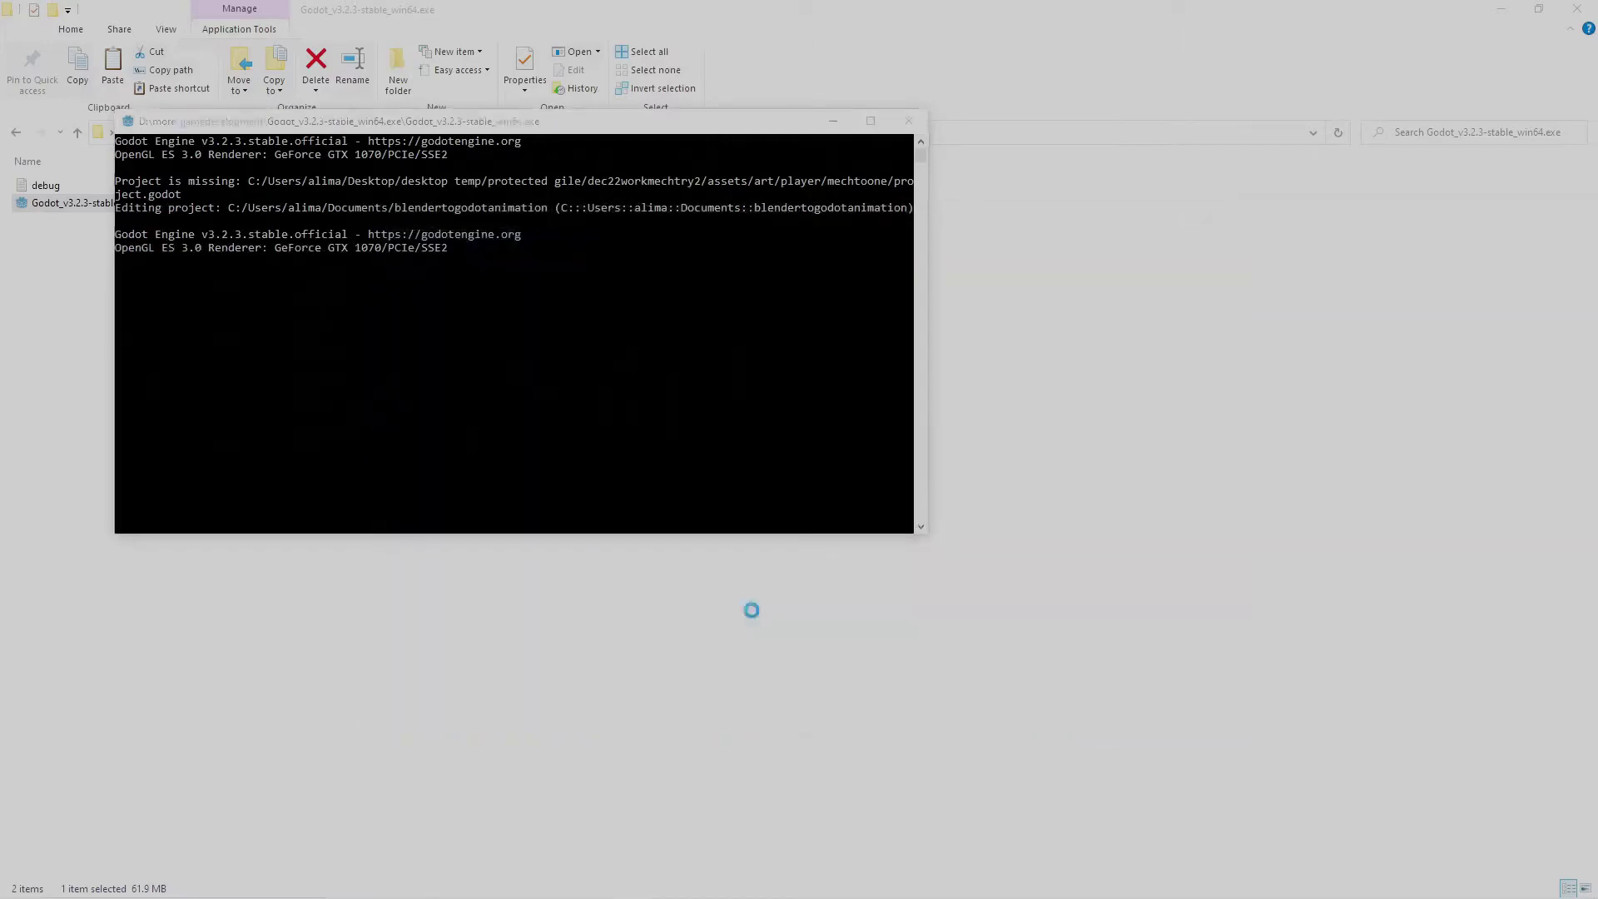
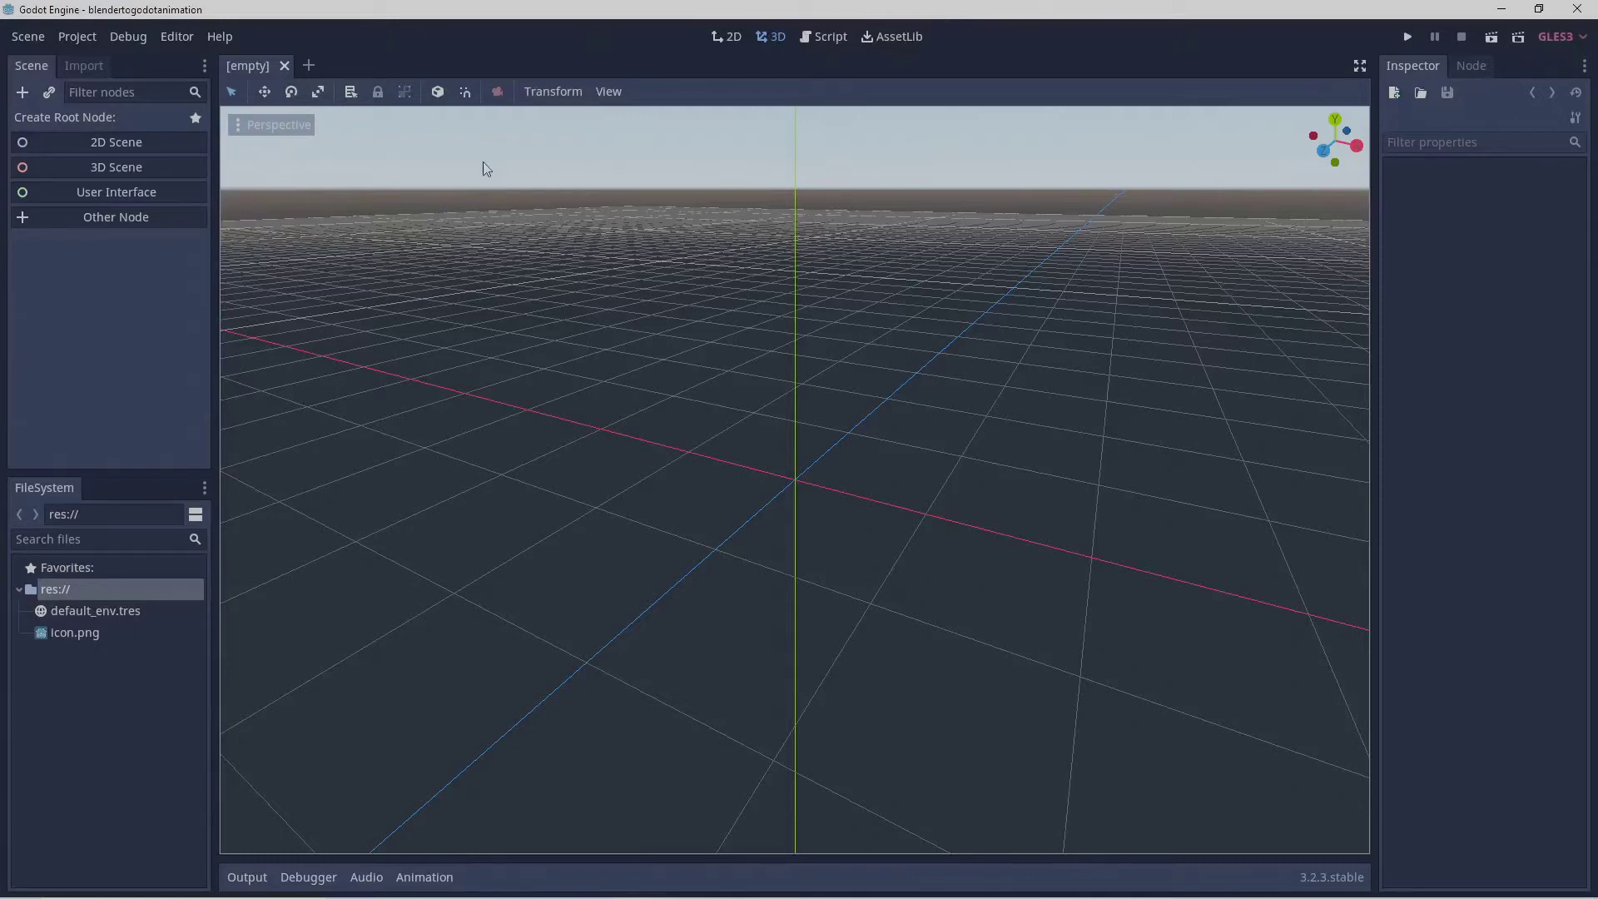
Create a 3D scene root node and rename it level.
{"action": "left_click", "coordinate": [152, 168]}
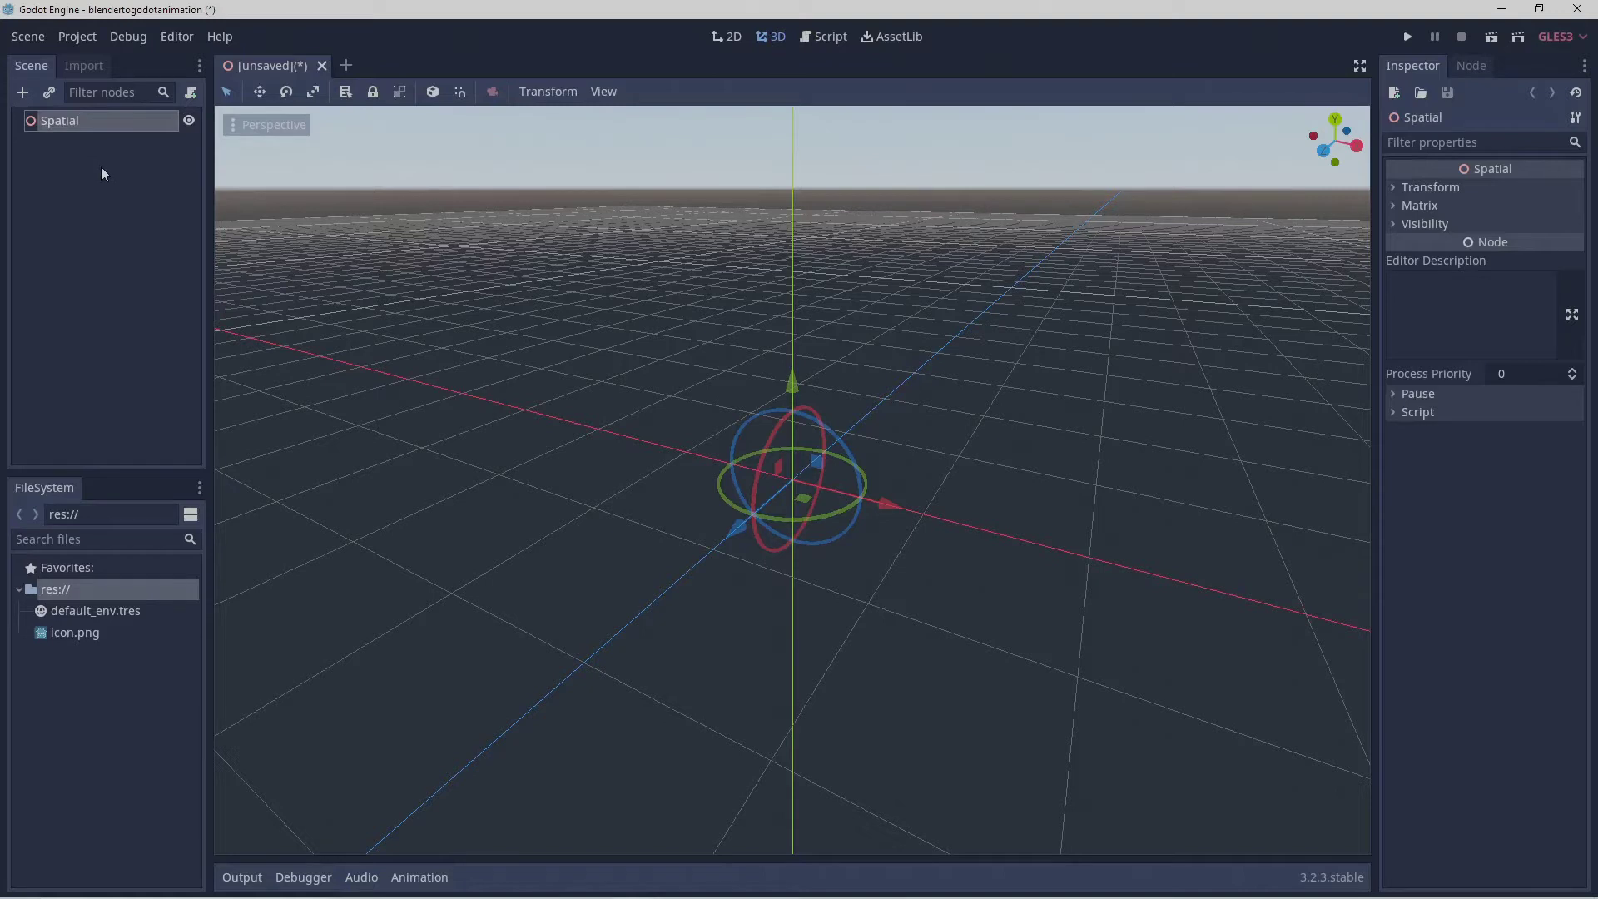
{"action": "double_click", "coordinate": [77, 121]}
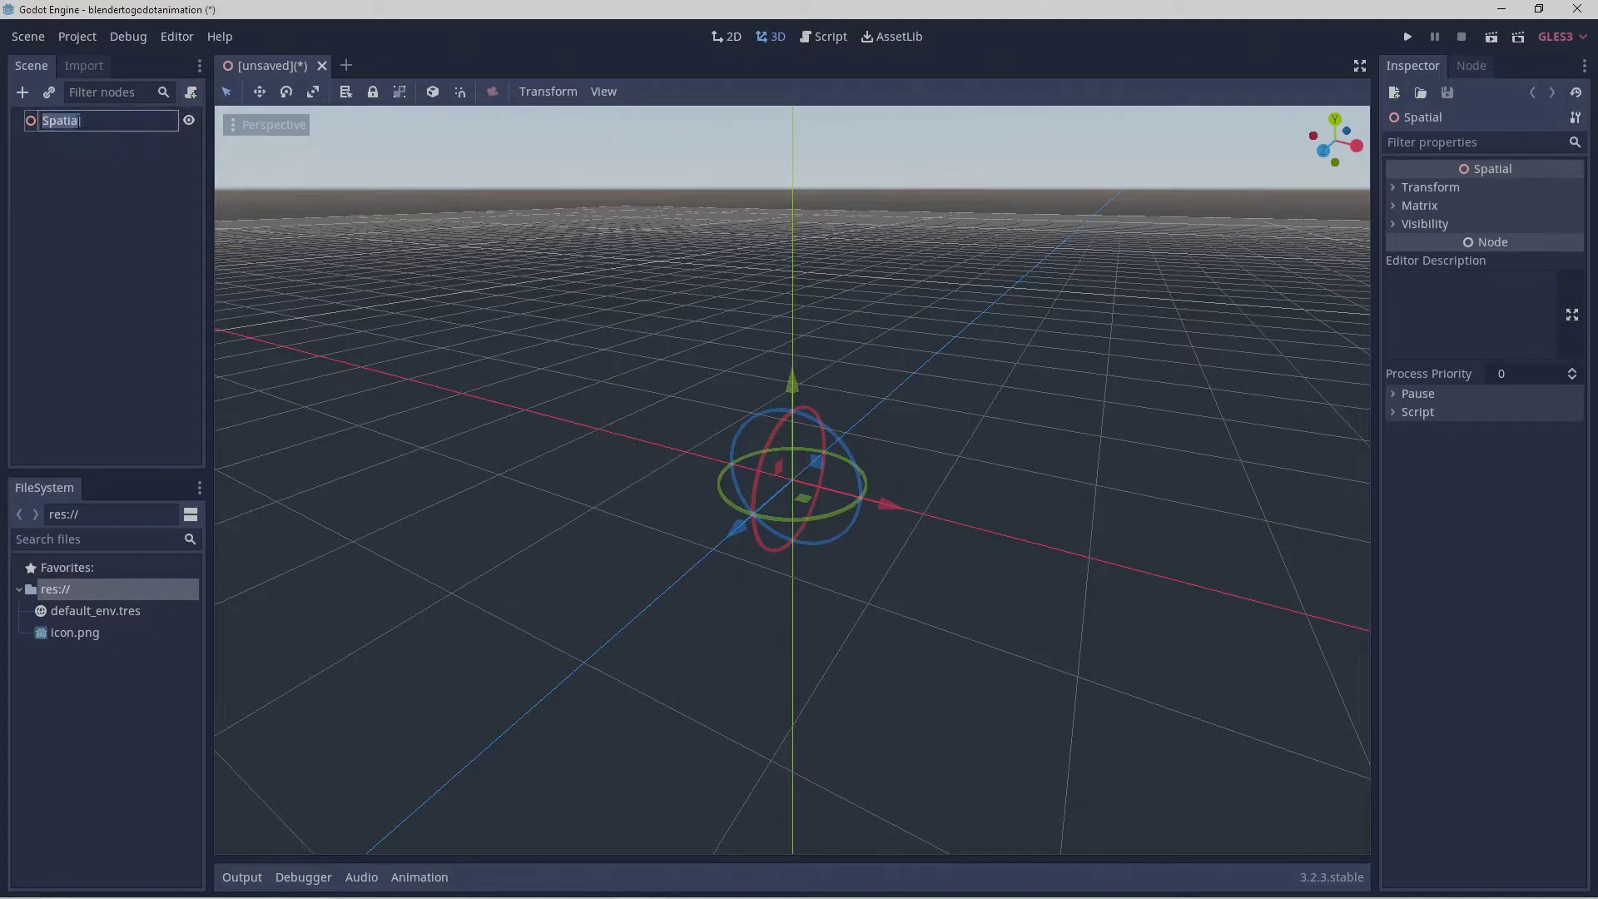
{"action": "type", "text": "level"}
{"action": "key", "text": "Return"}
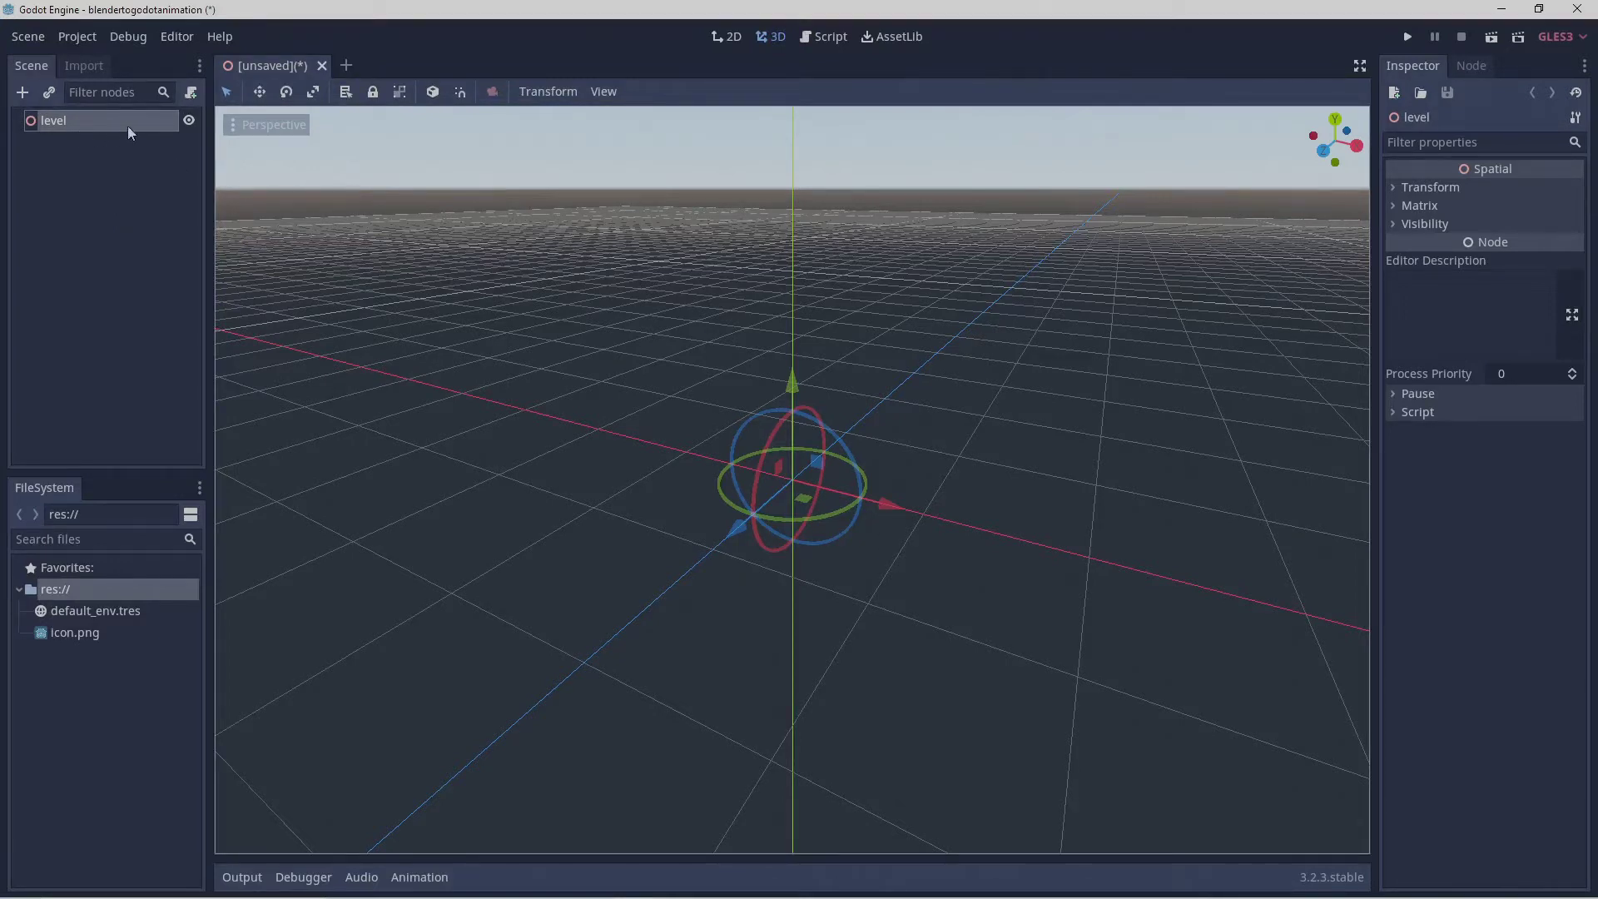
Add a MeshInstance node as a child of the level node.
{"action": "left_click", "coordinate": [22, 94]}
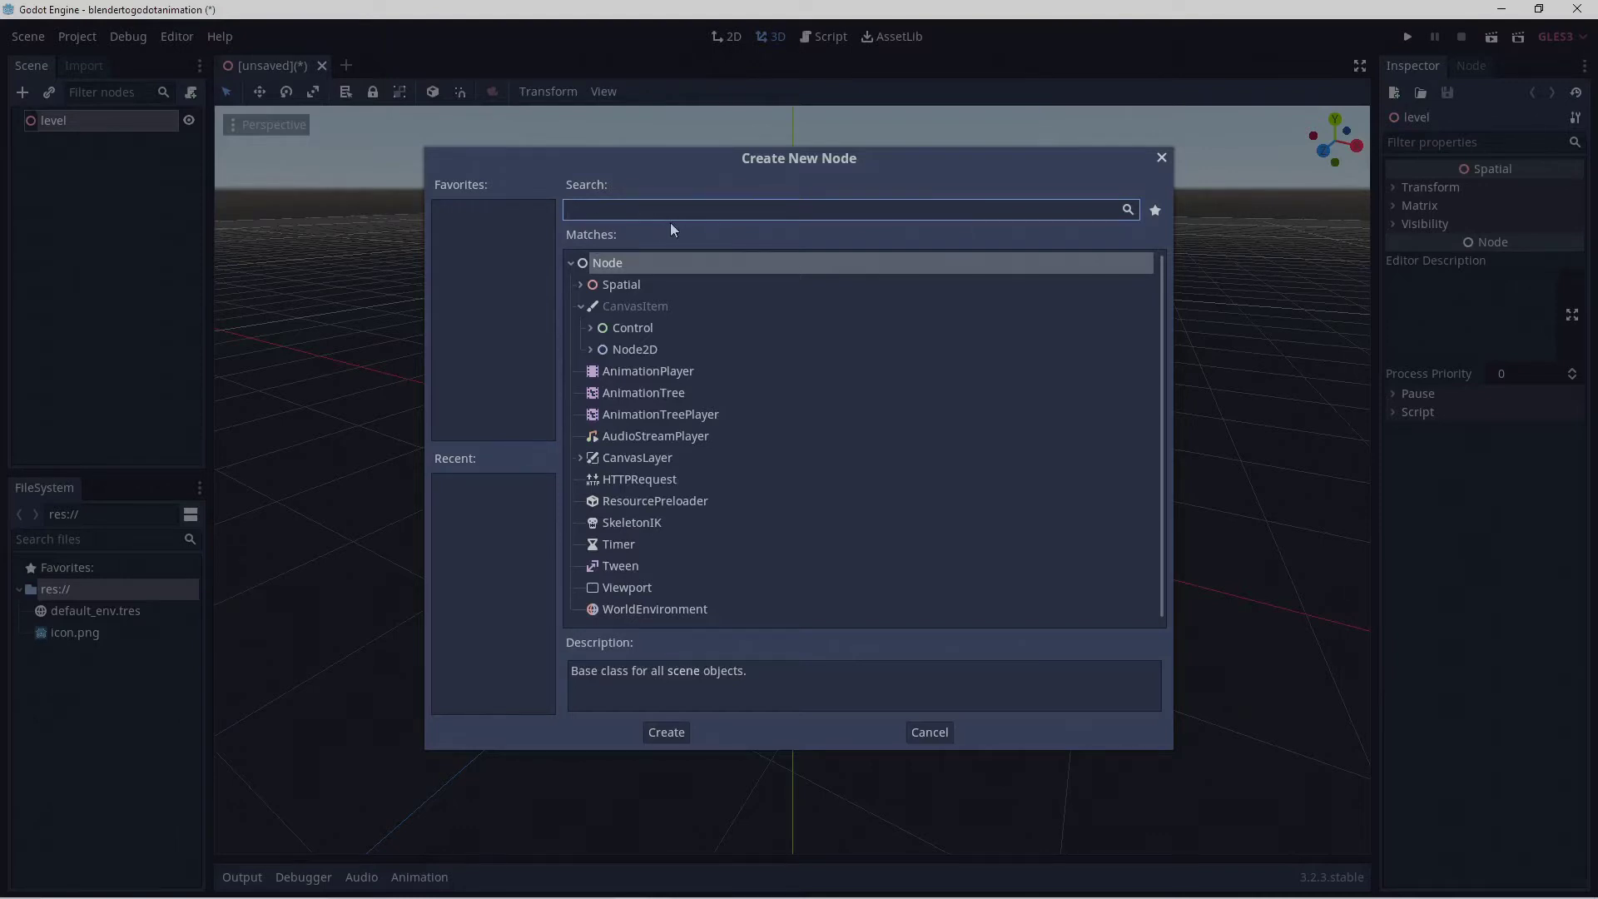
{"action": "type", "text": "m"}
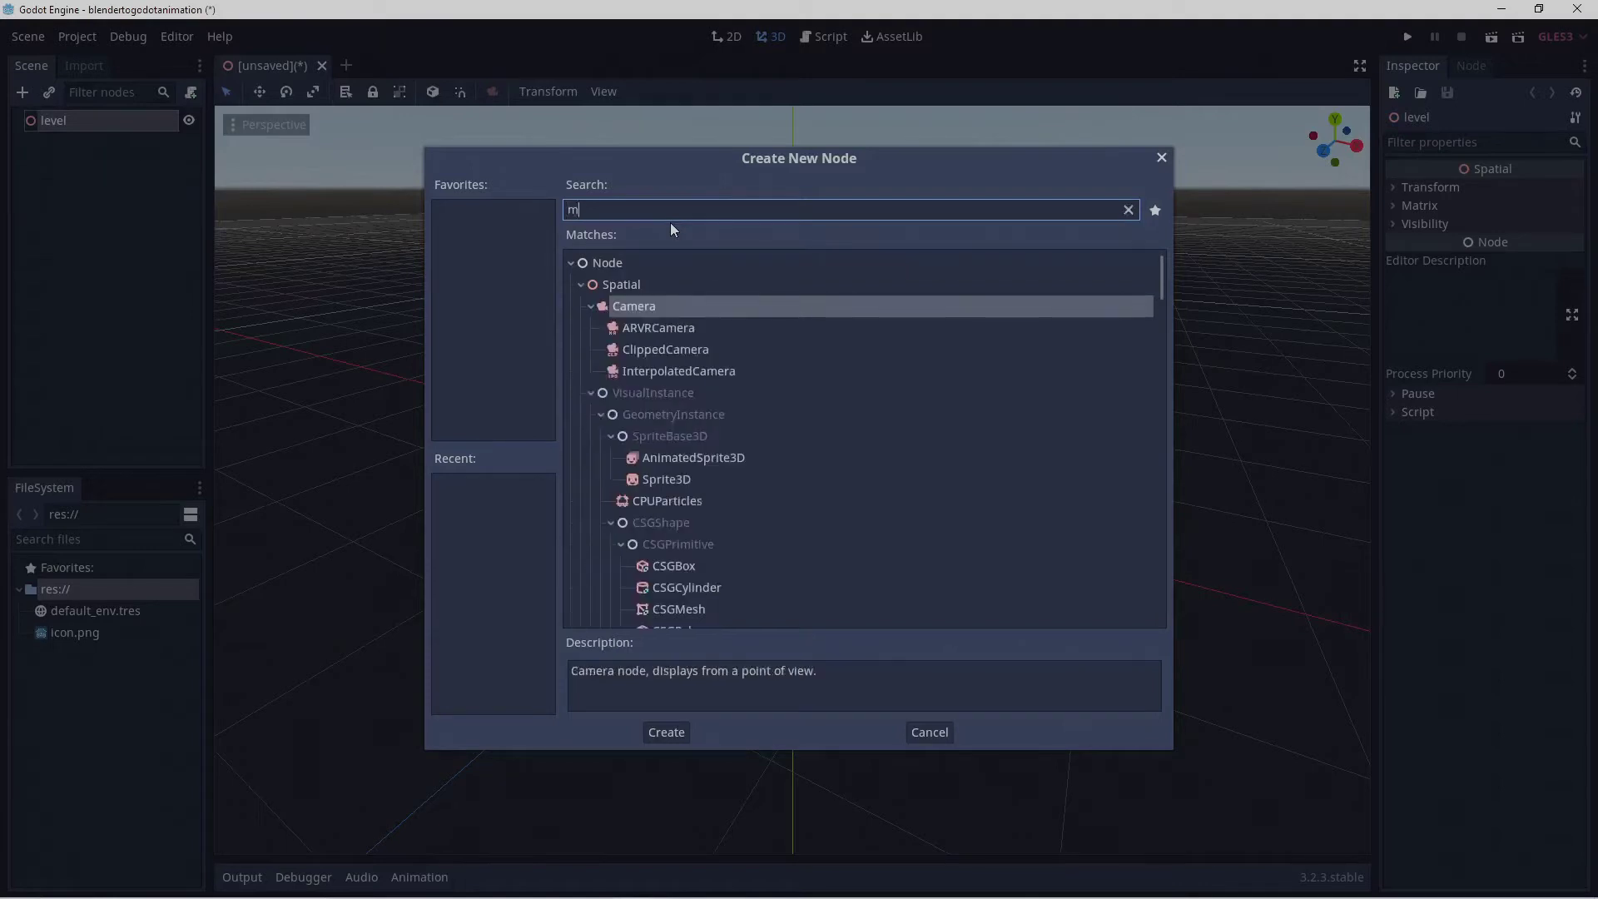
{"action": "type", "text": "es"}
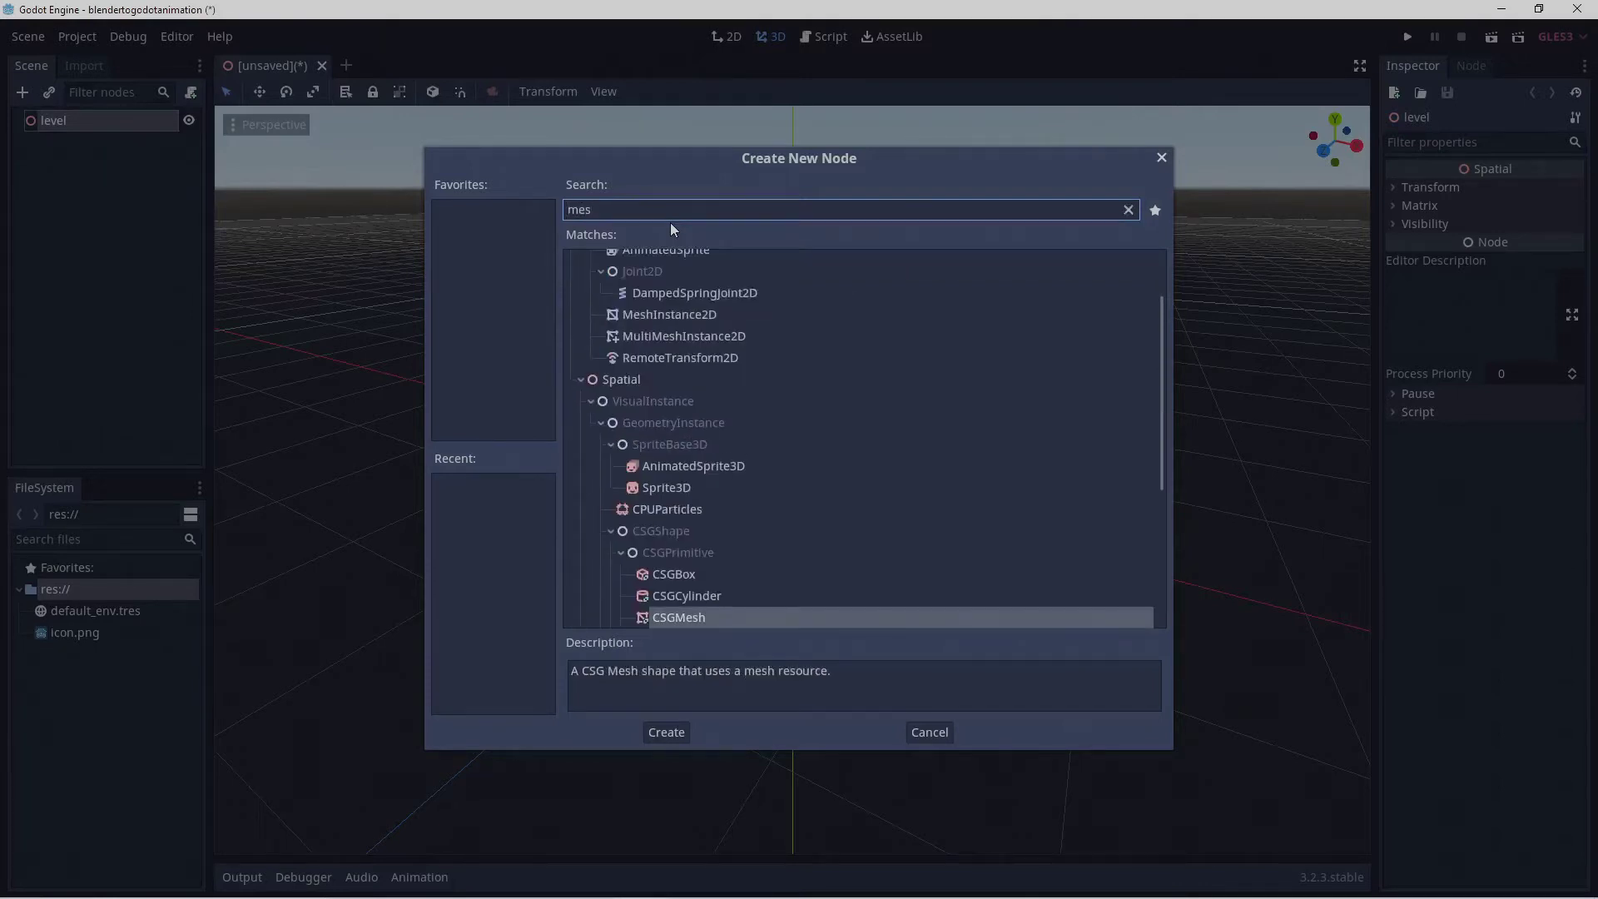
{"action": "type", "text": "h"}
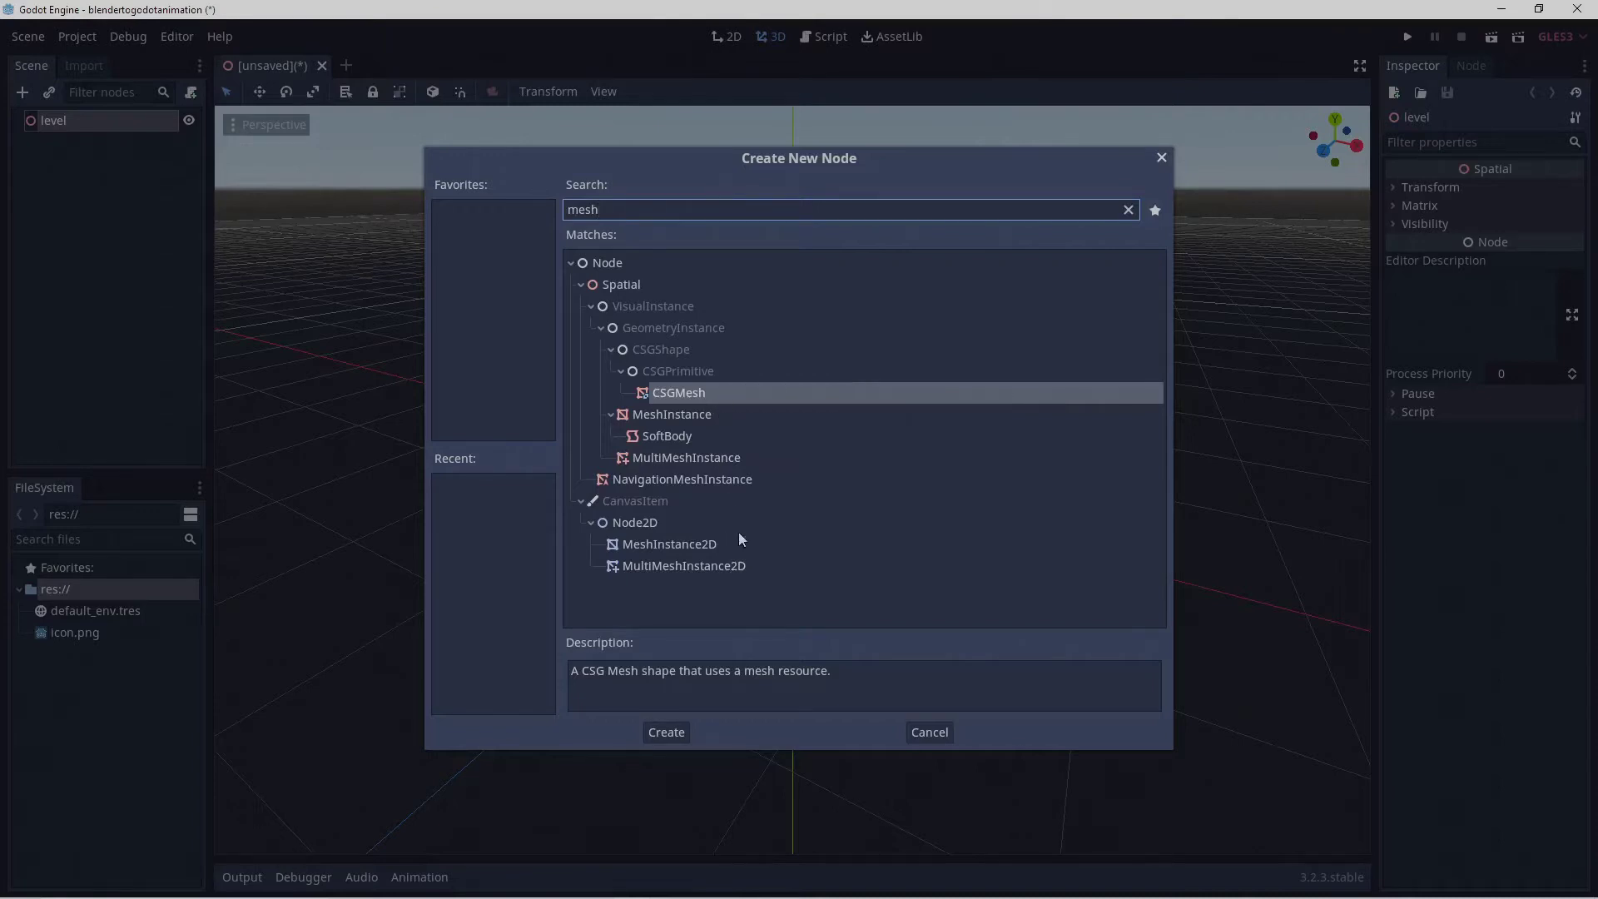
{"action": "left_click", "coordinate": [719, 412]}
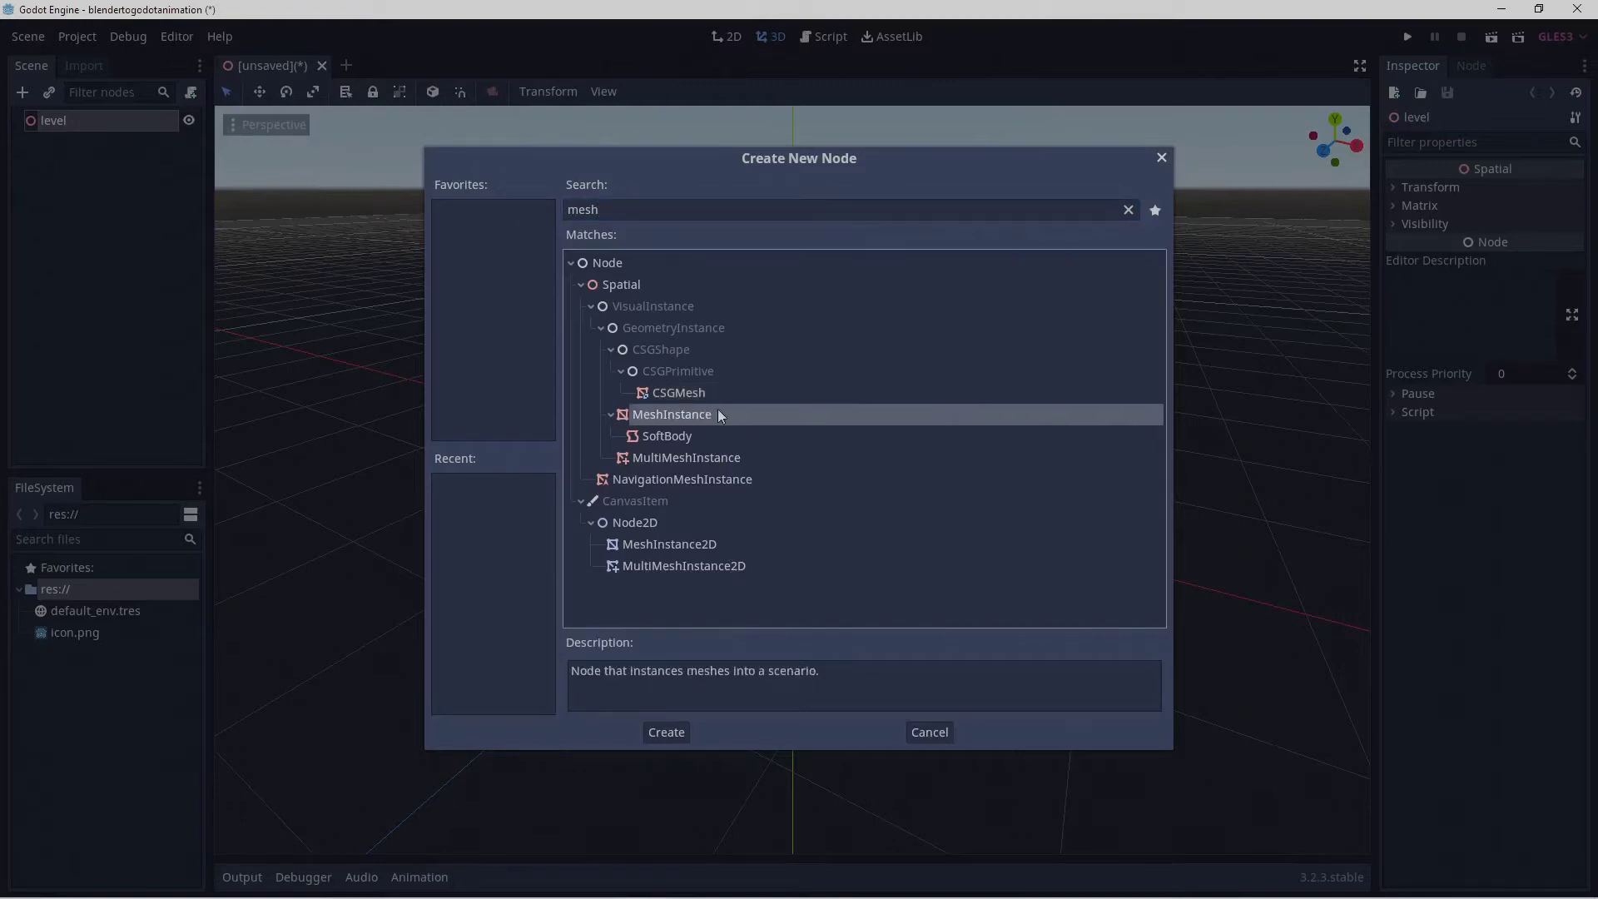
{"action": "left_click", "coordinate": [681, 733]}
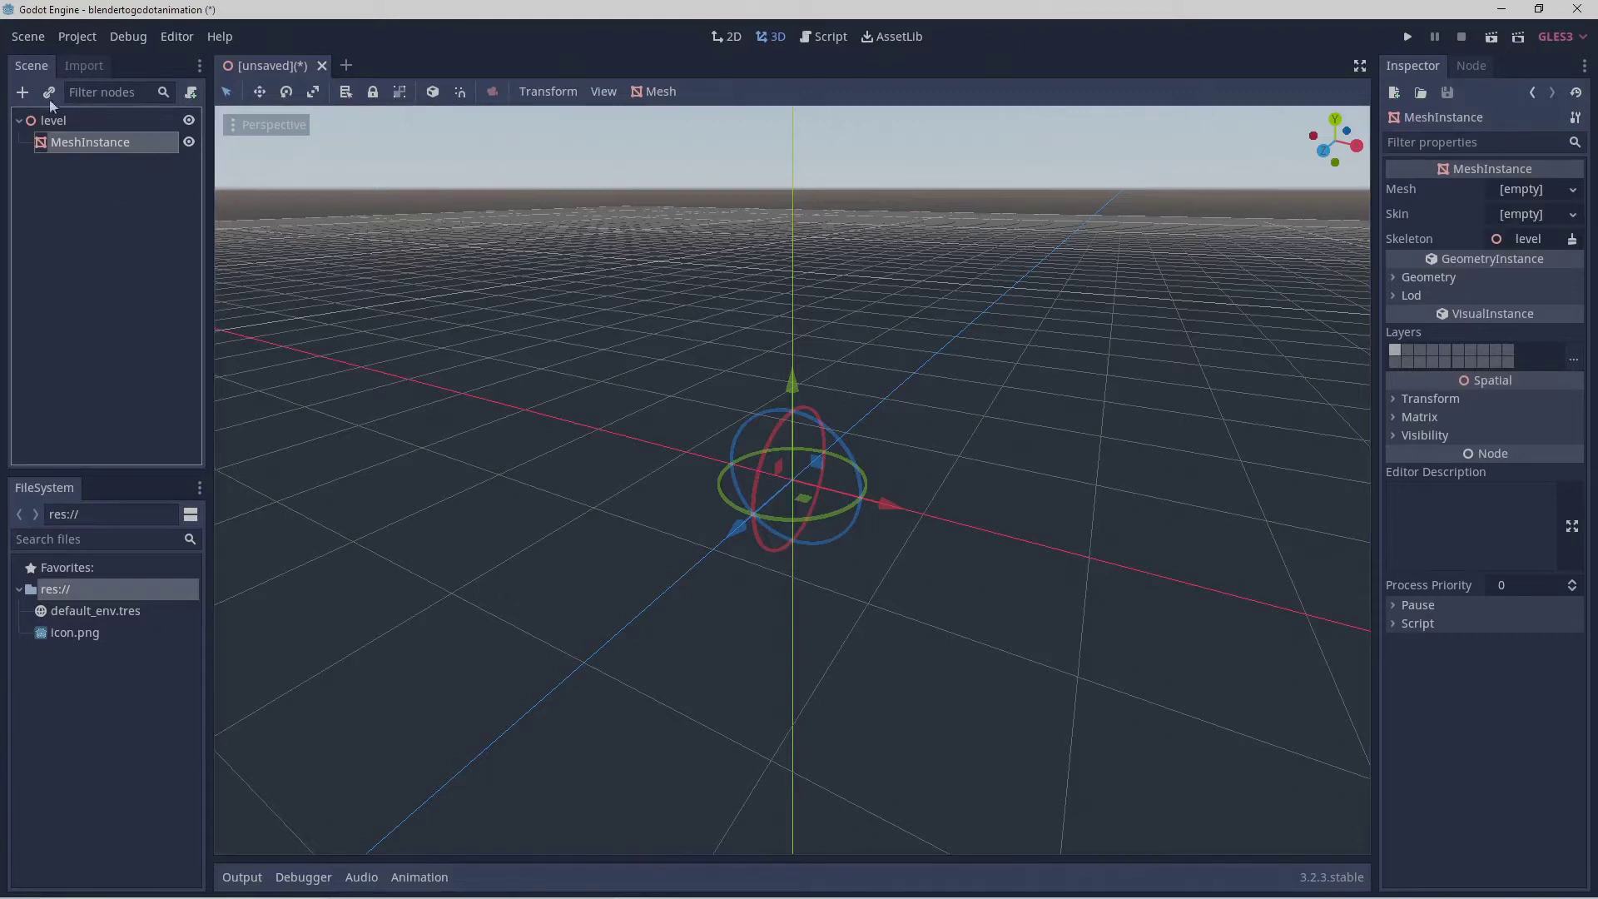
Add a StaticBody node as a child of the MeshInstance.
{"action": "left_click", "coordinate": [22, 91]}
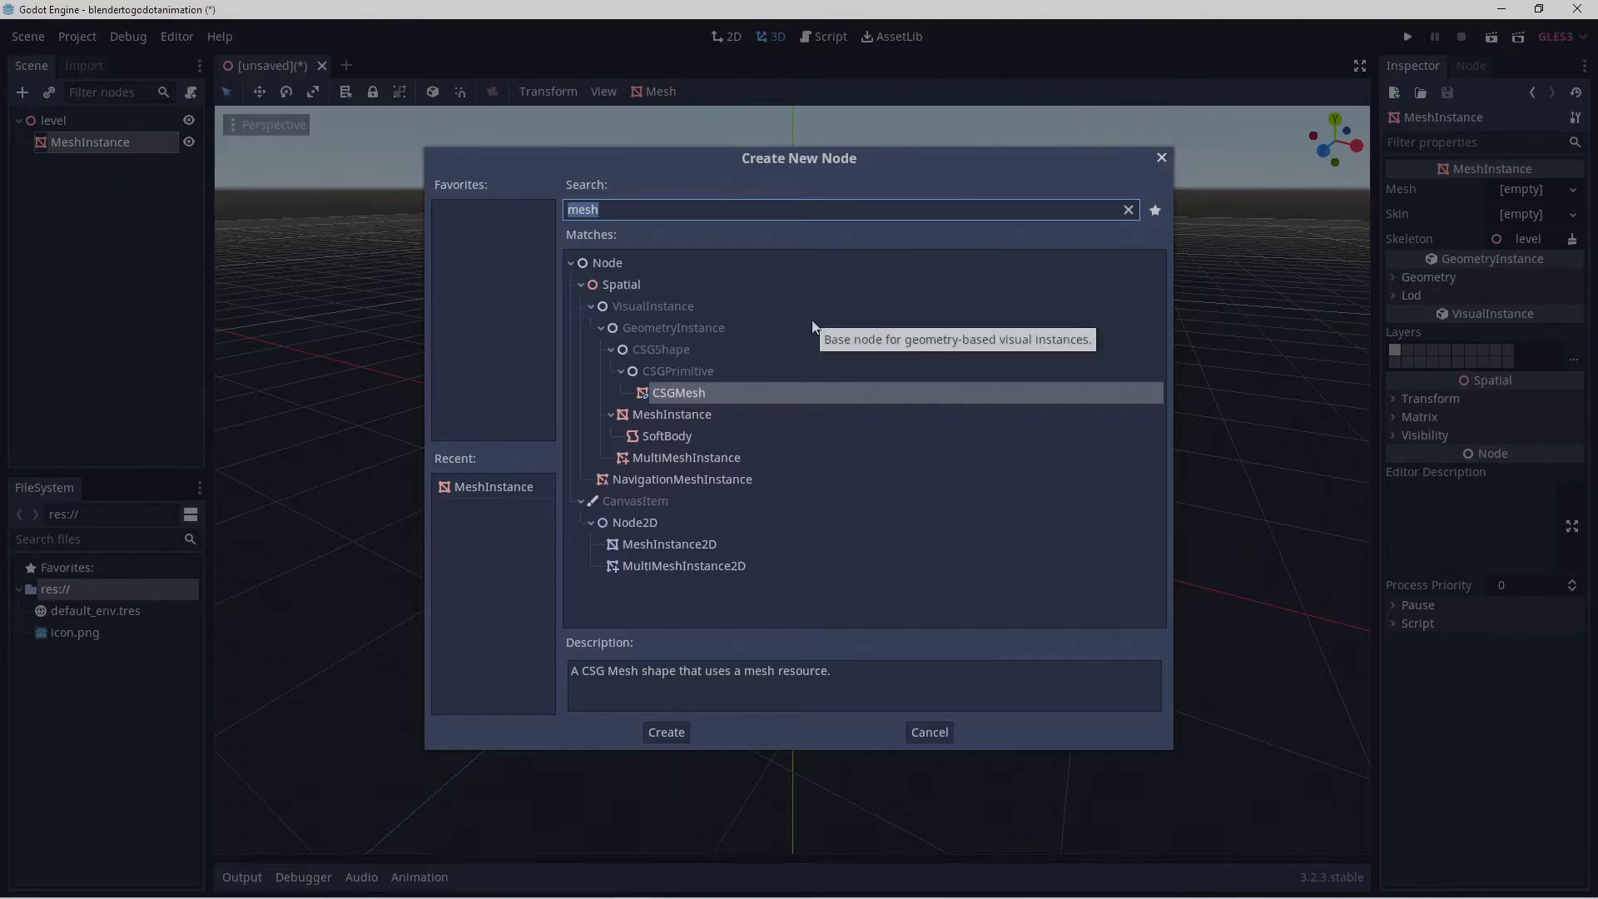
{"action": "type", "text": "stat"}
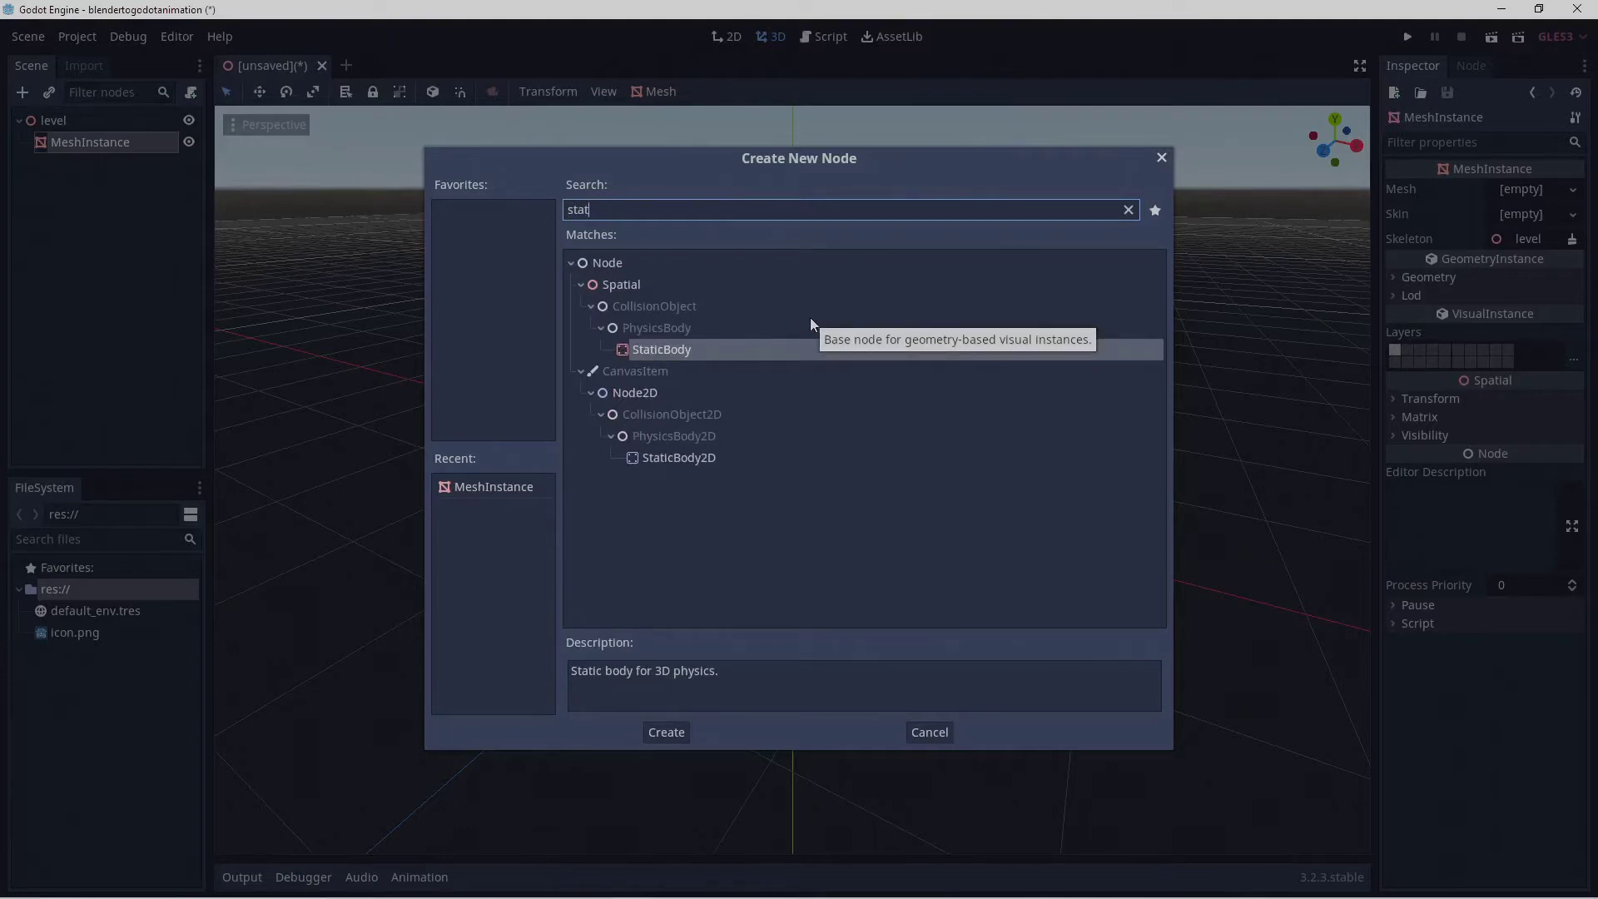
{"action": "left_click", "coordinate": [699, 350]}
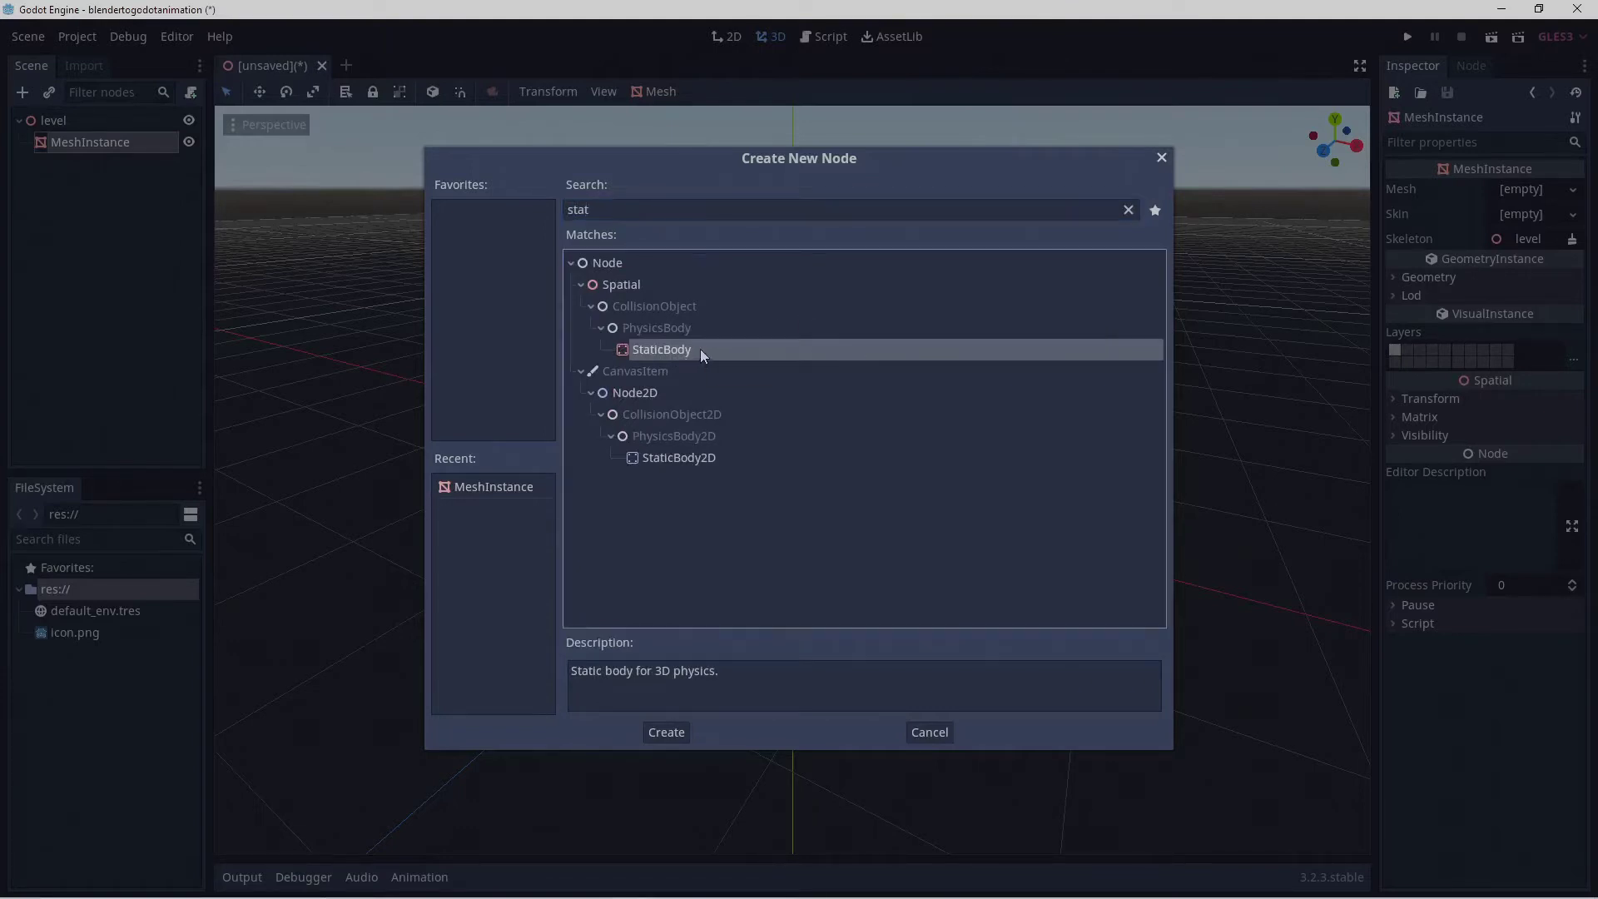
{"action": "left_click", "coordinate": [667, 732]}
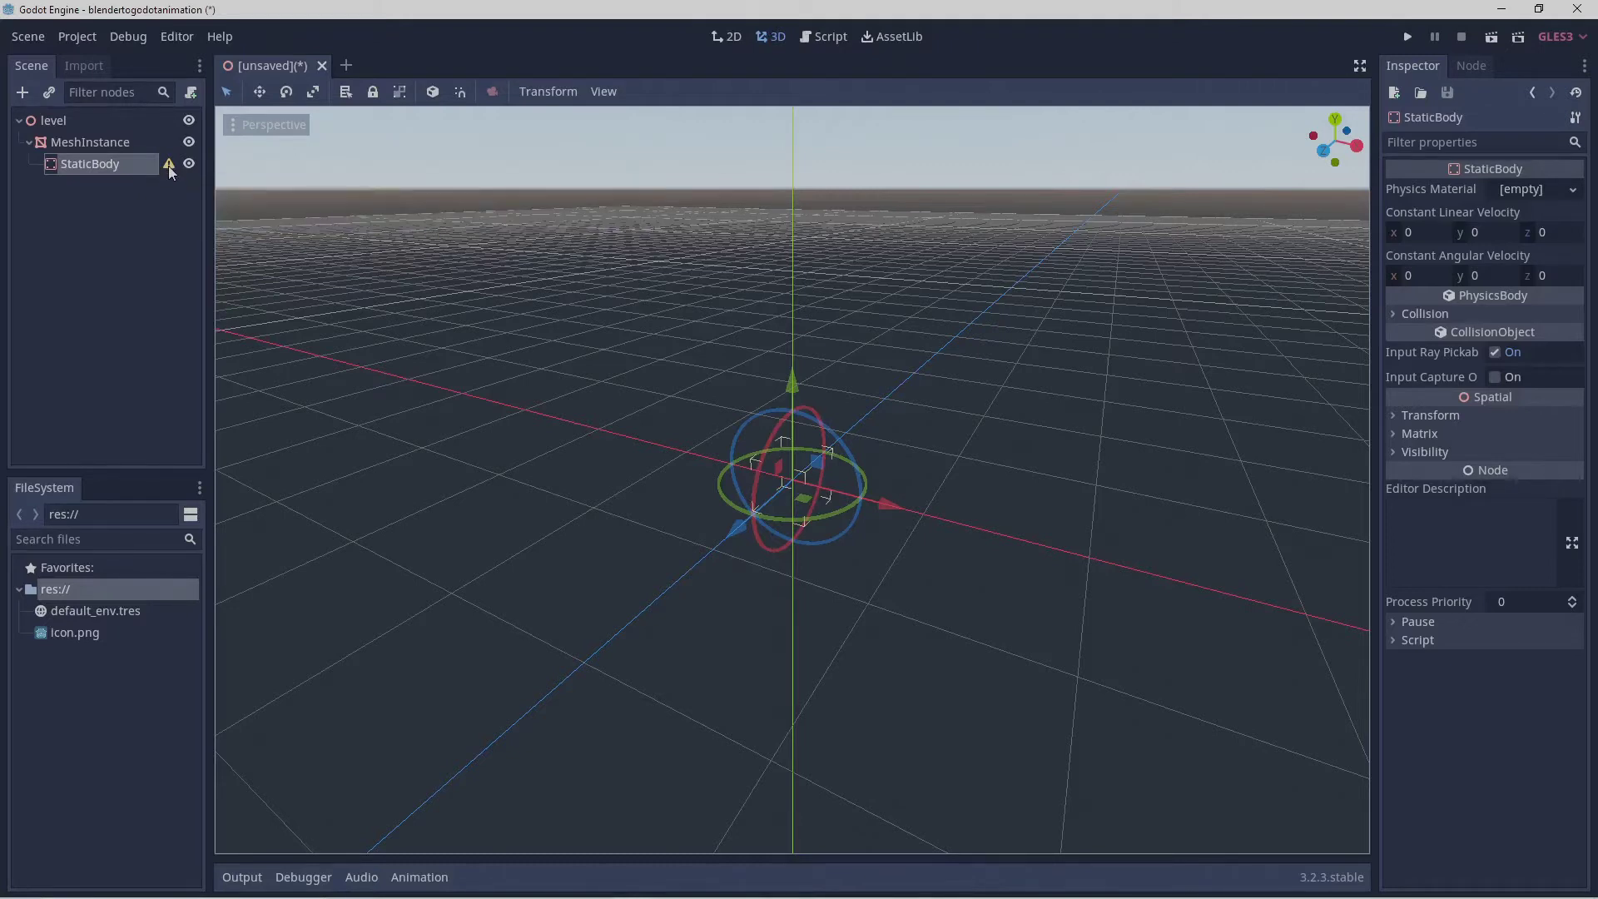
Add a CollisionShape node as a child of the StaticBody.
{"action": "mouse_move", "coordinate": [171, 170]}
{"action": "left_click", "coordinate": [23, 91]}
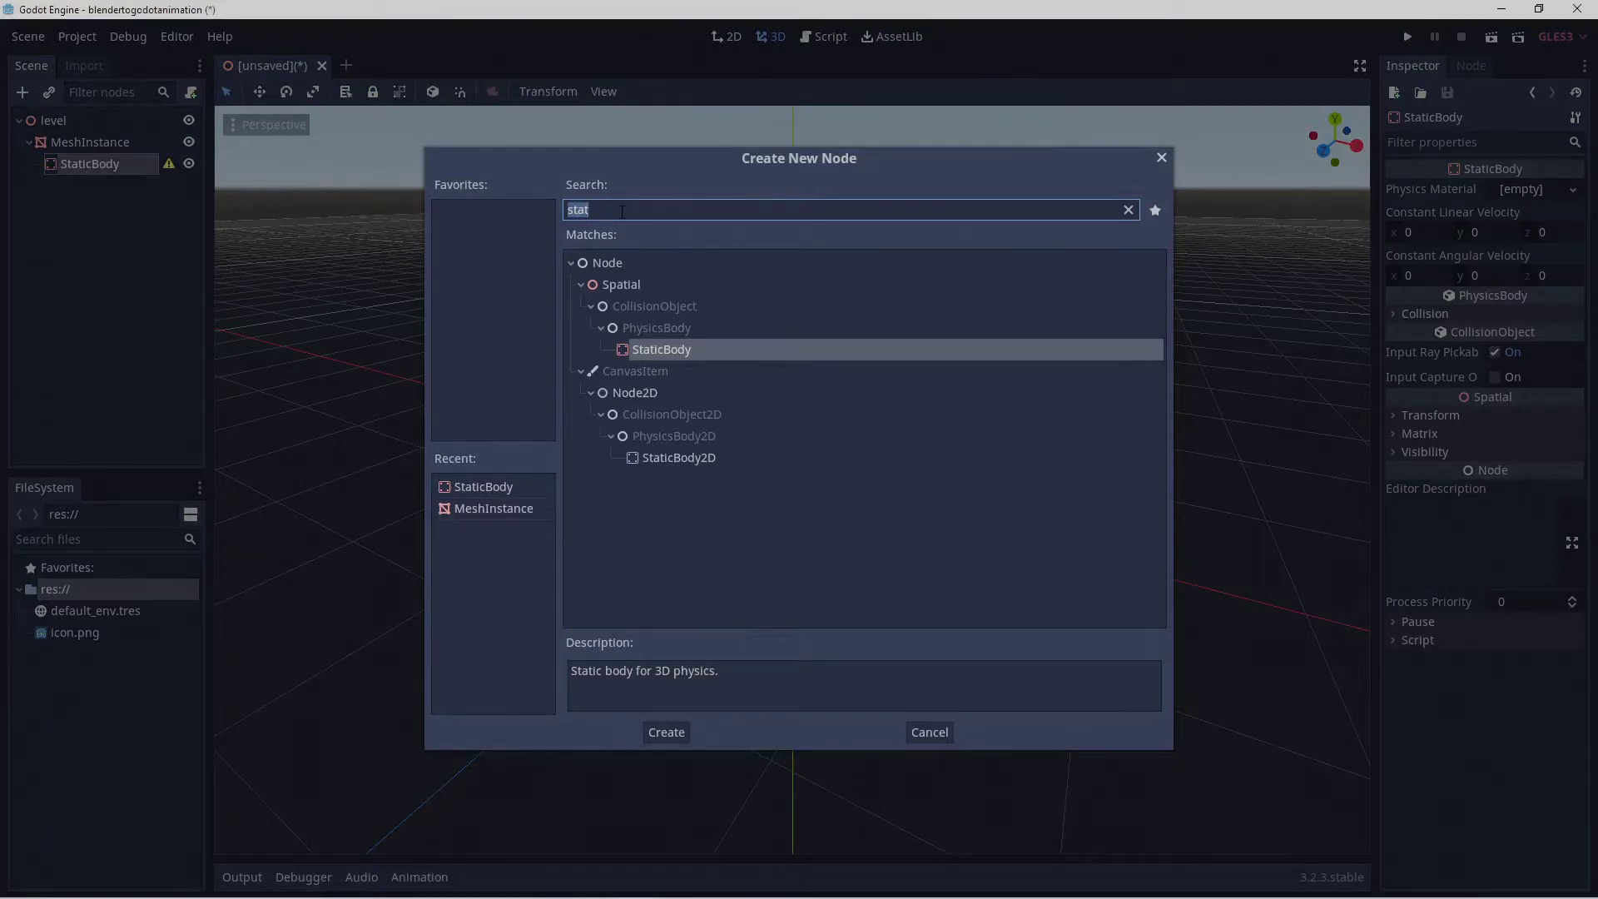
{"action": "type", "text": "coll"}
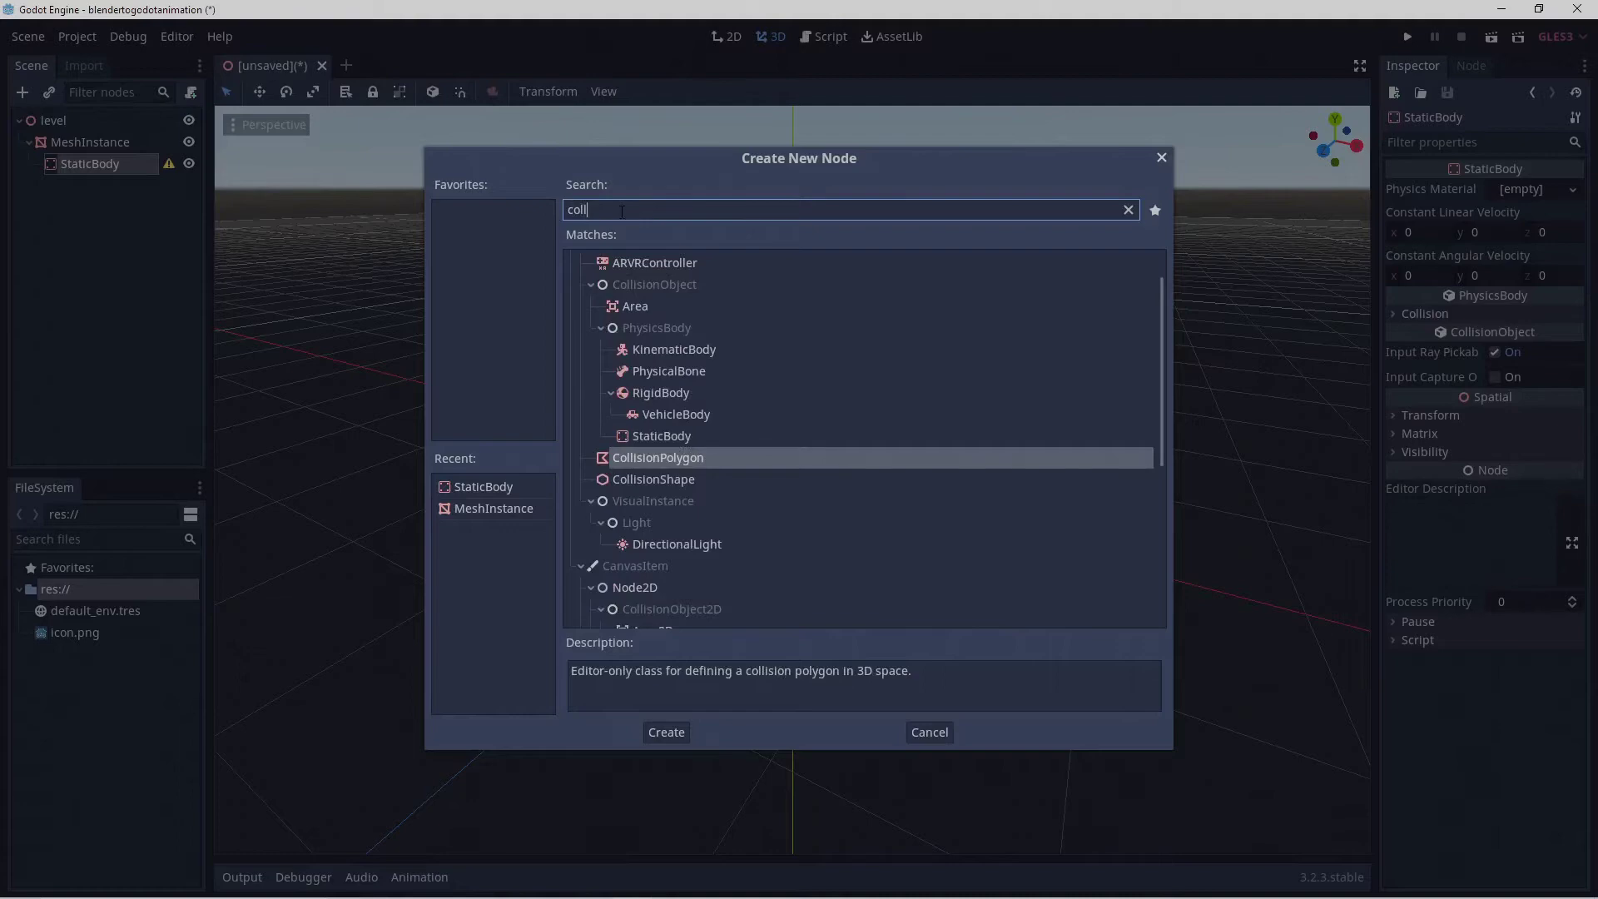
{"action": "left_click", "coordinate": [672, 476]}
{"action": "left_click", "coordinate": [666, 731]}
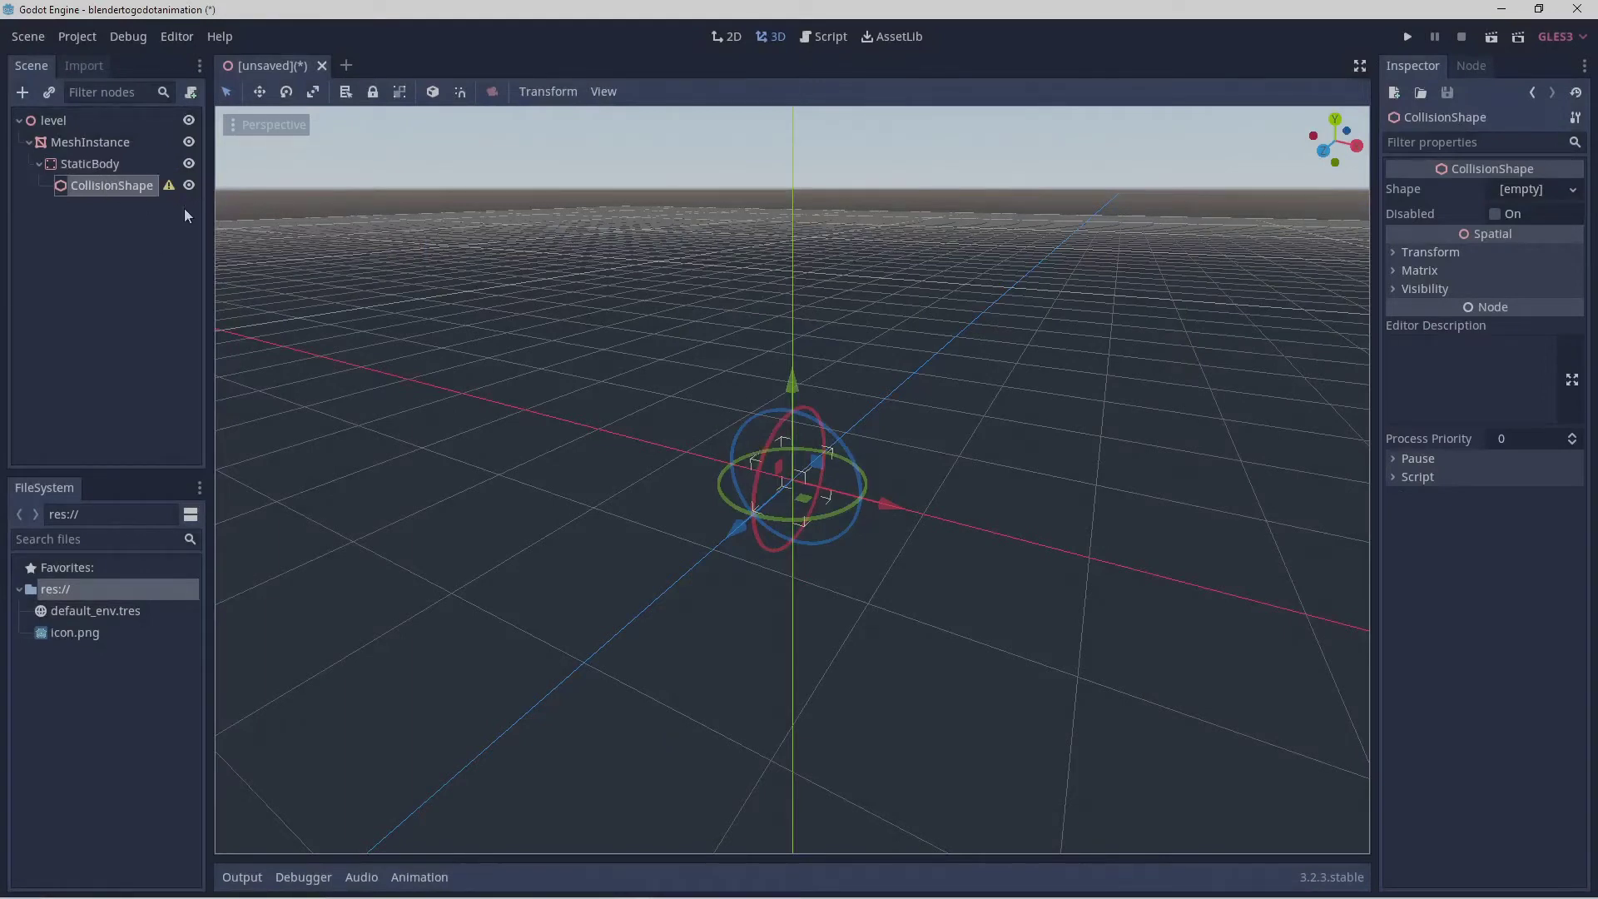
Assign a new CubeMesh as the mesh of the MeshInstance node.
{"action": "left_click", "coordinate": [104, 144]}
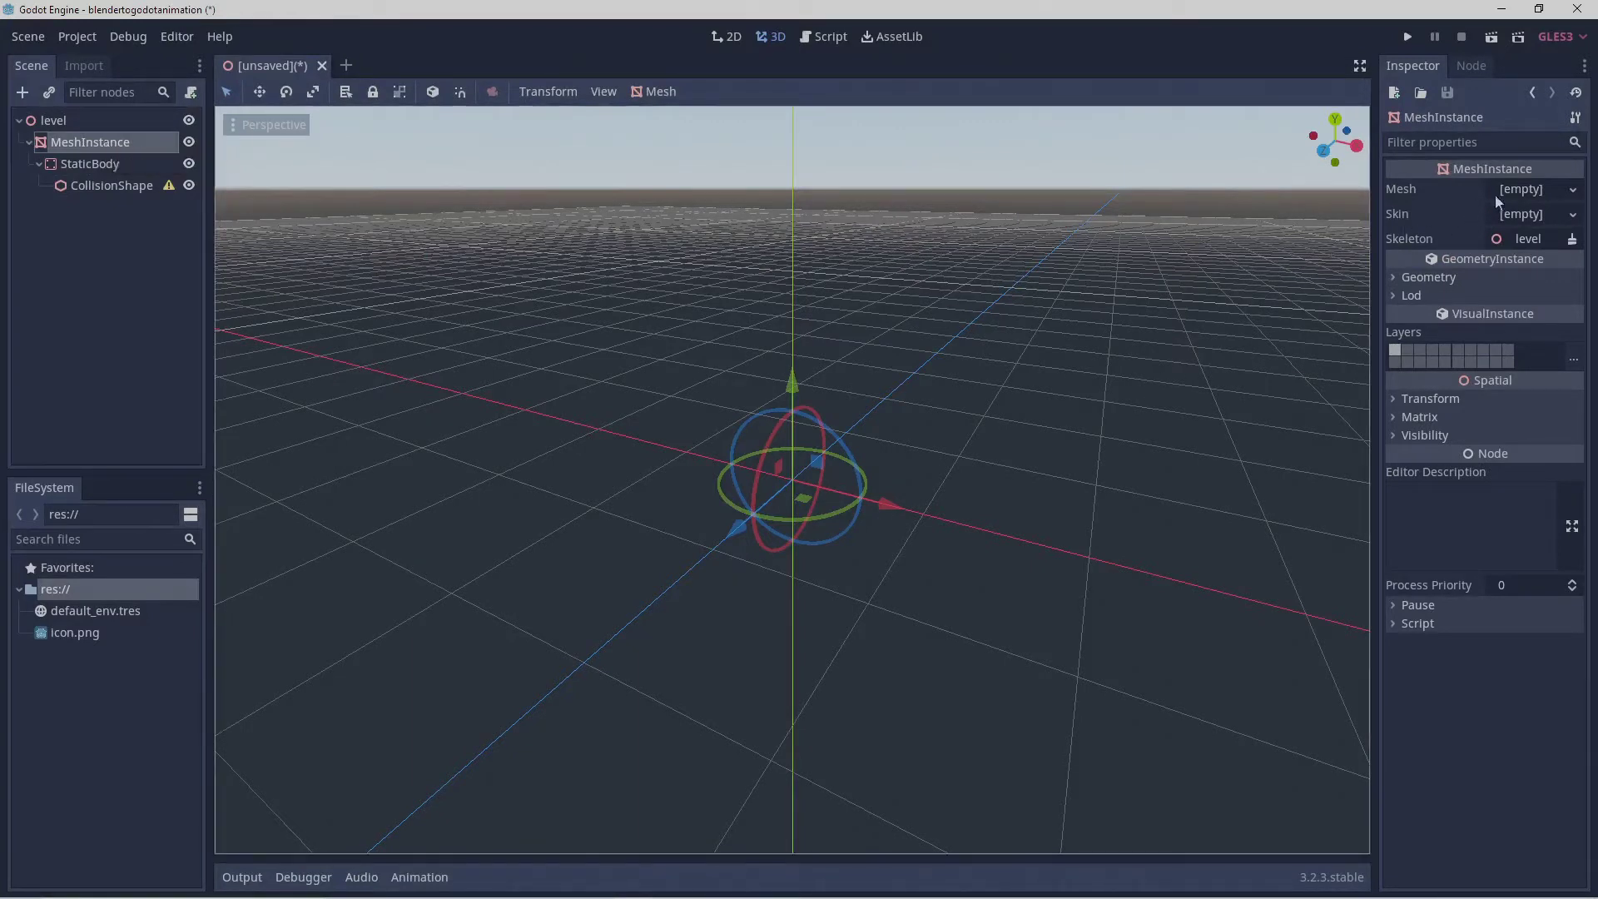
{"action": "left_click", "coordinate": [1573, 192]}
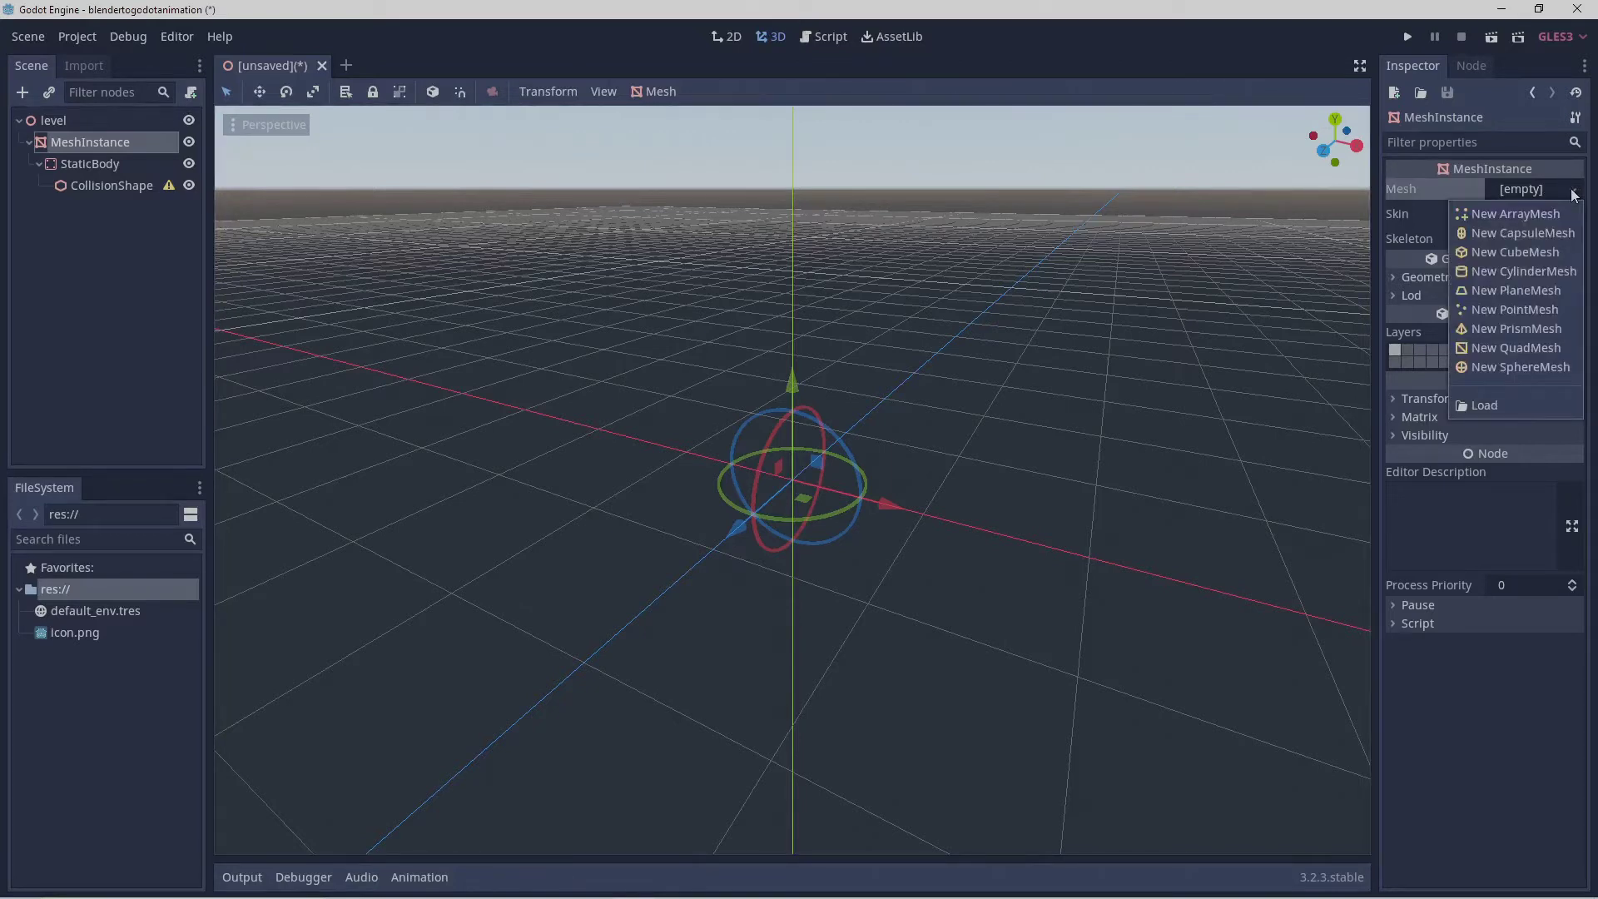
{"action": "left_click", "coordinate": [1550, 251]}
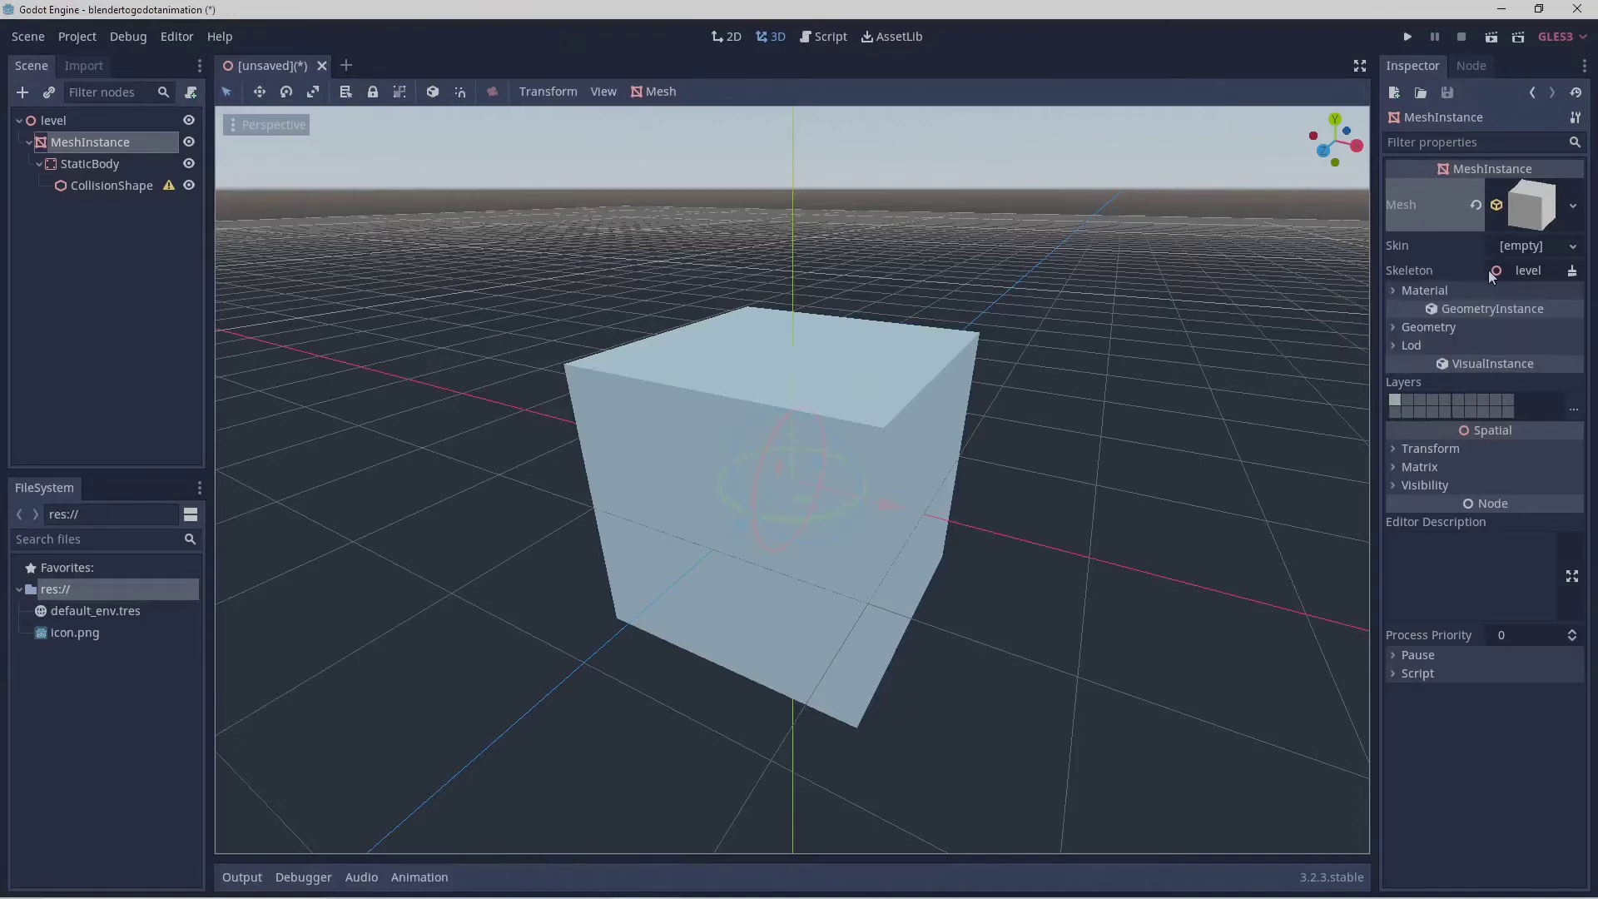
Set the MeshInstance's transform scale to 100 in X, 0.5 in Y and 100 in Z to form a wide floor.
{"action": "left_click", "coordinate": [1395, 323]}
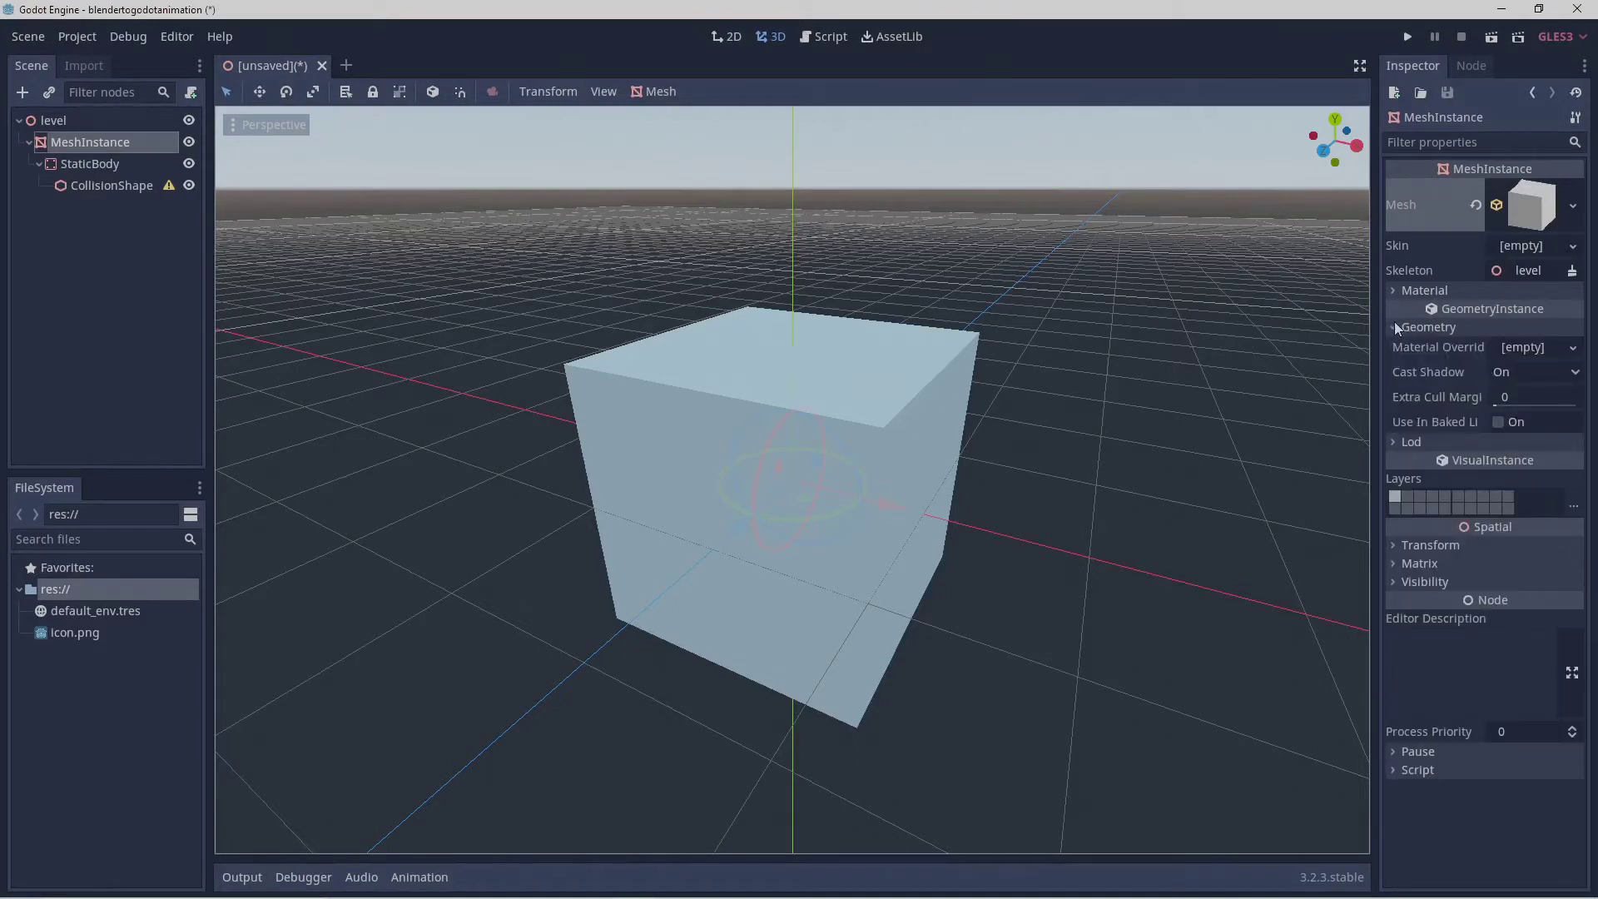
{"action": "left_click", "coordinate": [1395, 327]}
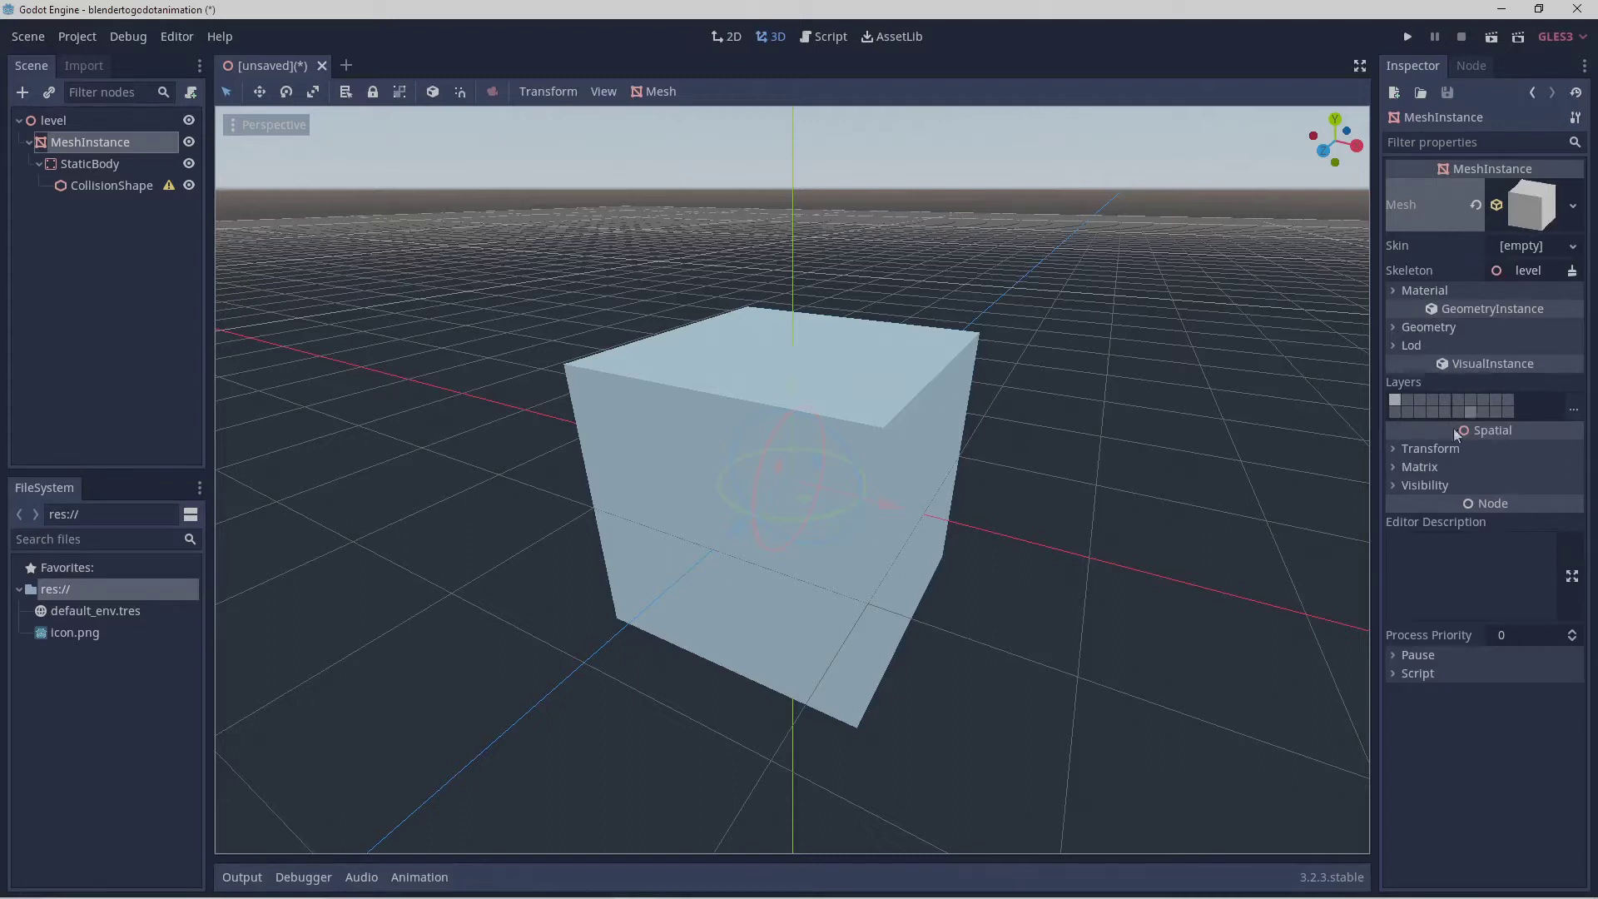
{"action": "left_click", "coordinate": [1397, 450]}
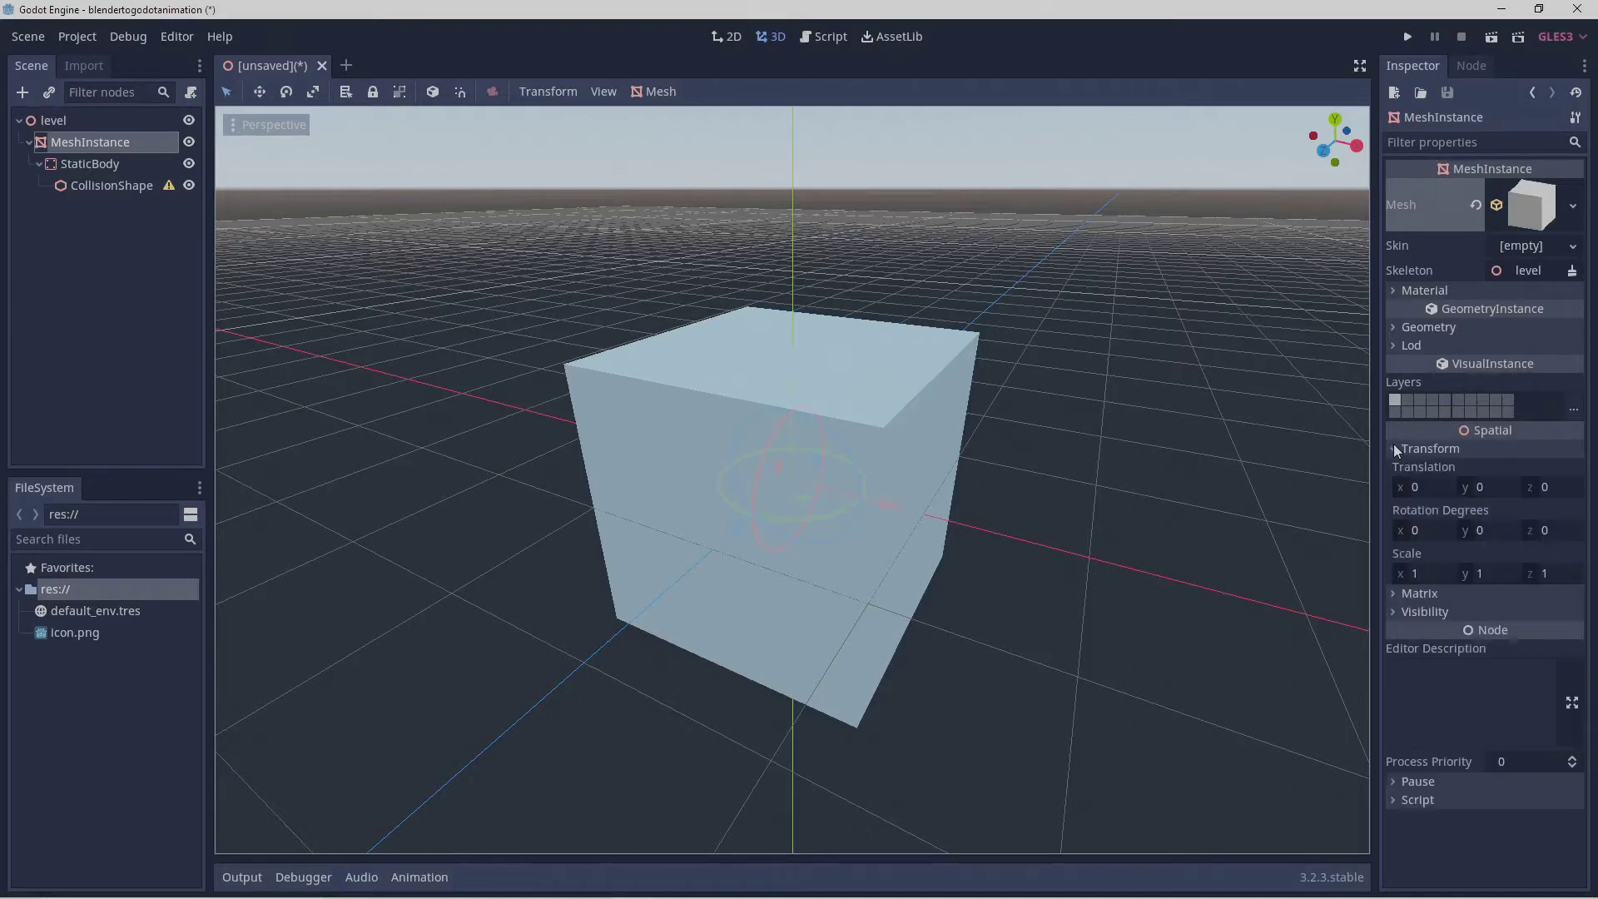
{"action": "left_click", "coordinate": [1421, 576]}
{"action": "type", "text": "100"}
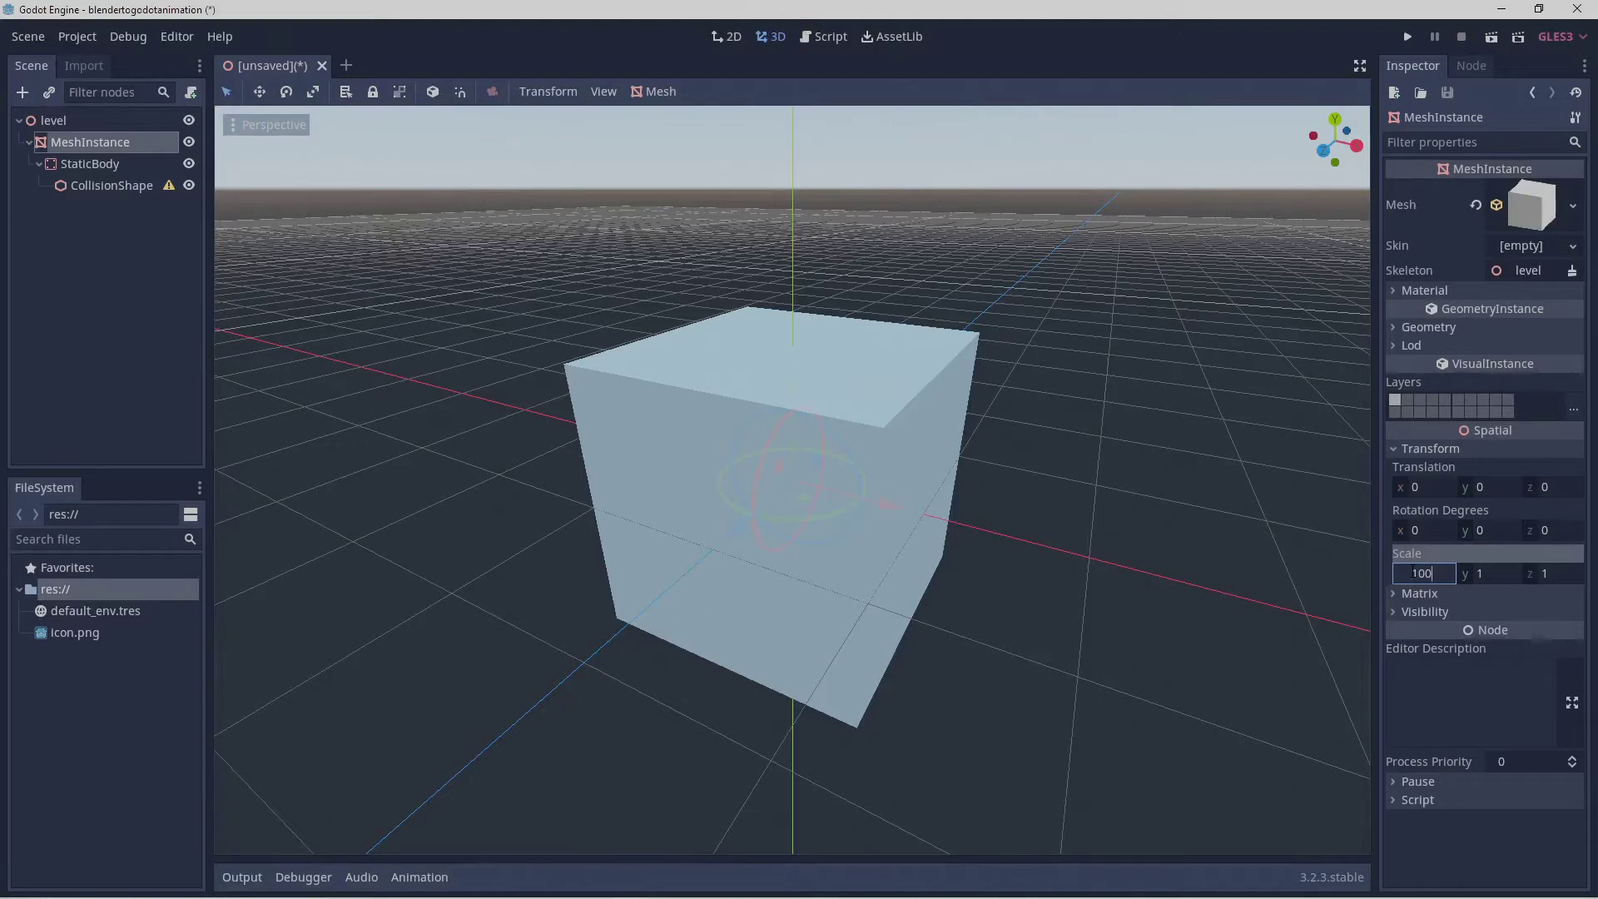
{"action": "left_click", "coordinate": [1477, 574]}
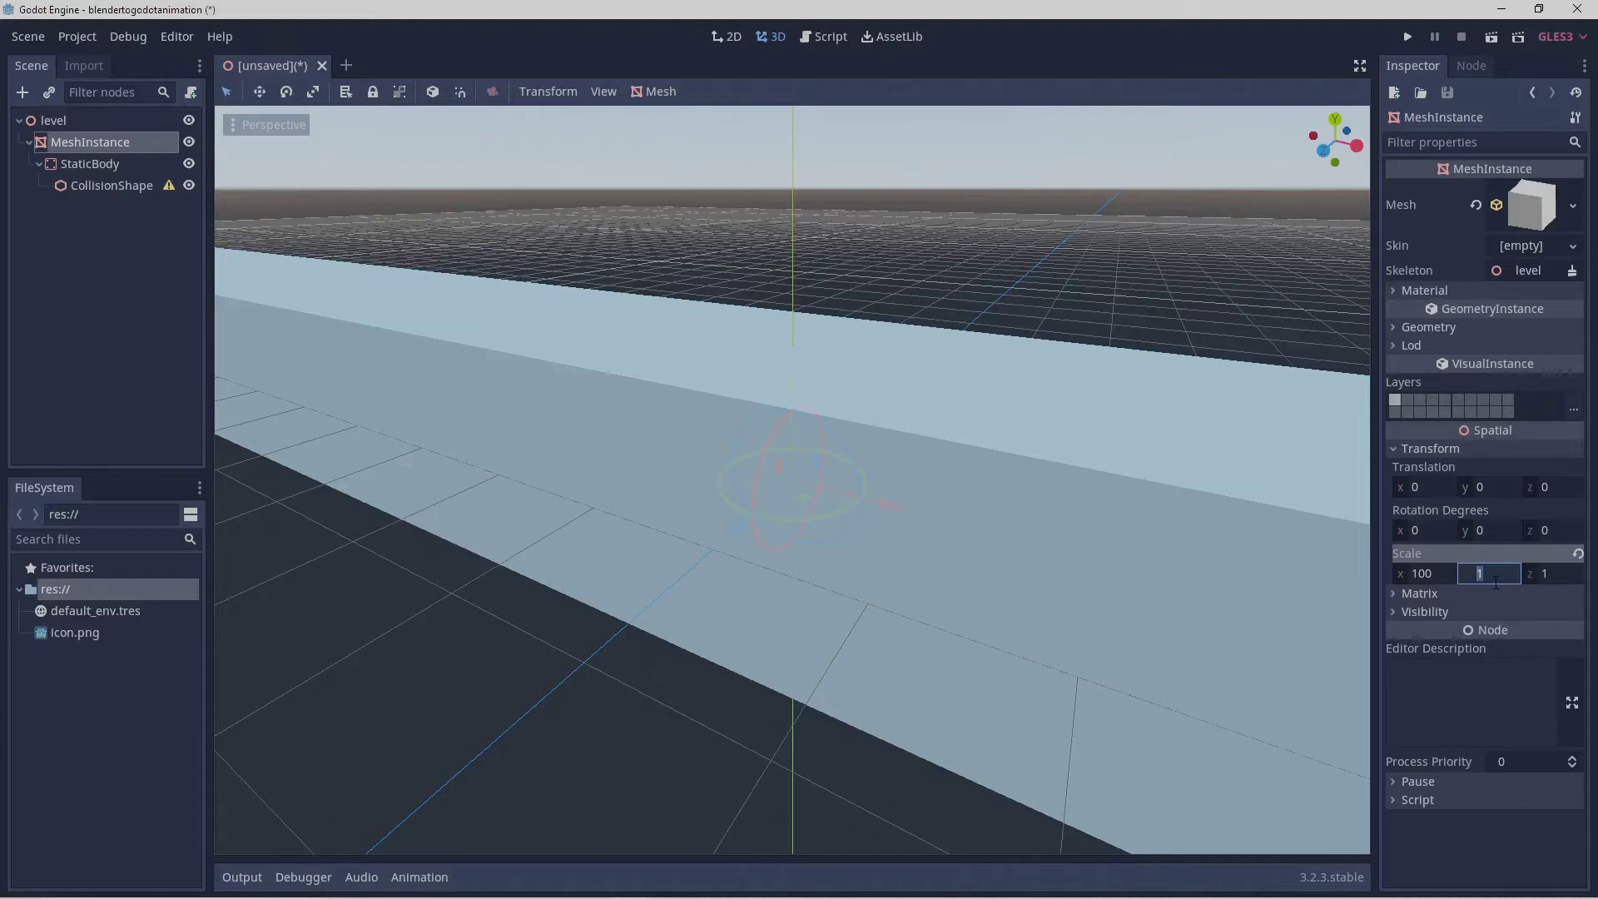
{"action": "type", "text": "0.5"}
{"action": "left_click", "coordinate": [1542, 574]}
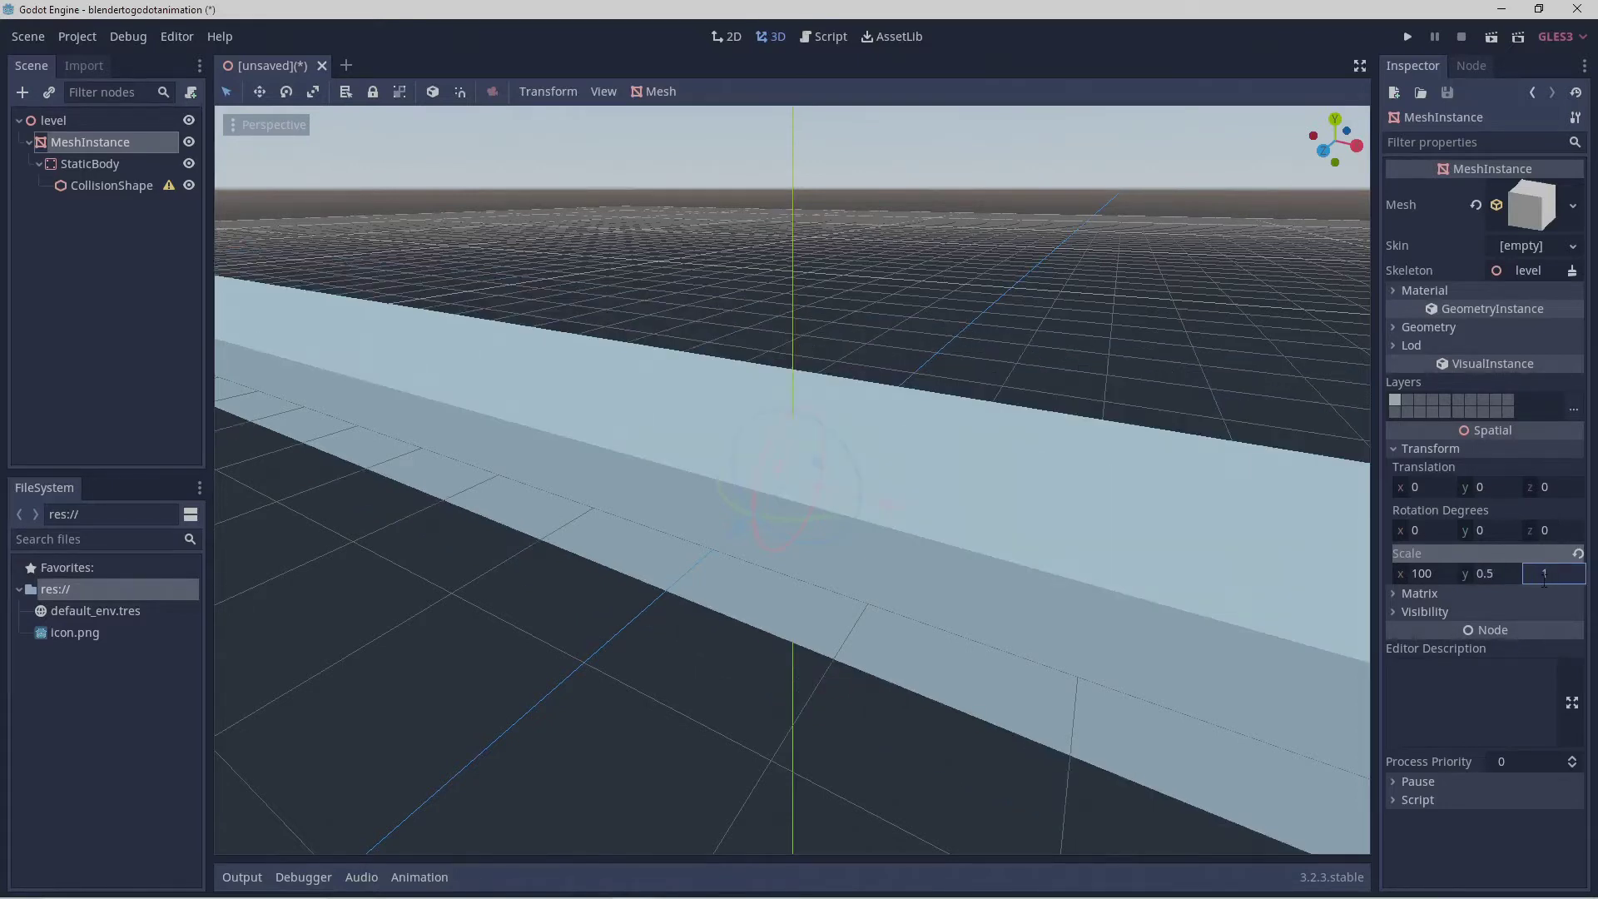
{"action": "type", "text": "00"}
{"action": "key", "text": "Return"}
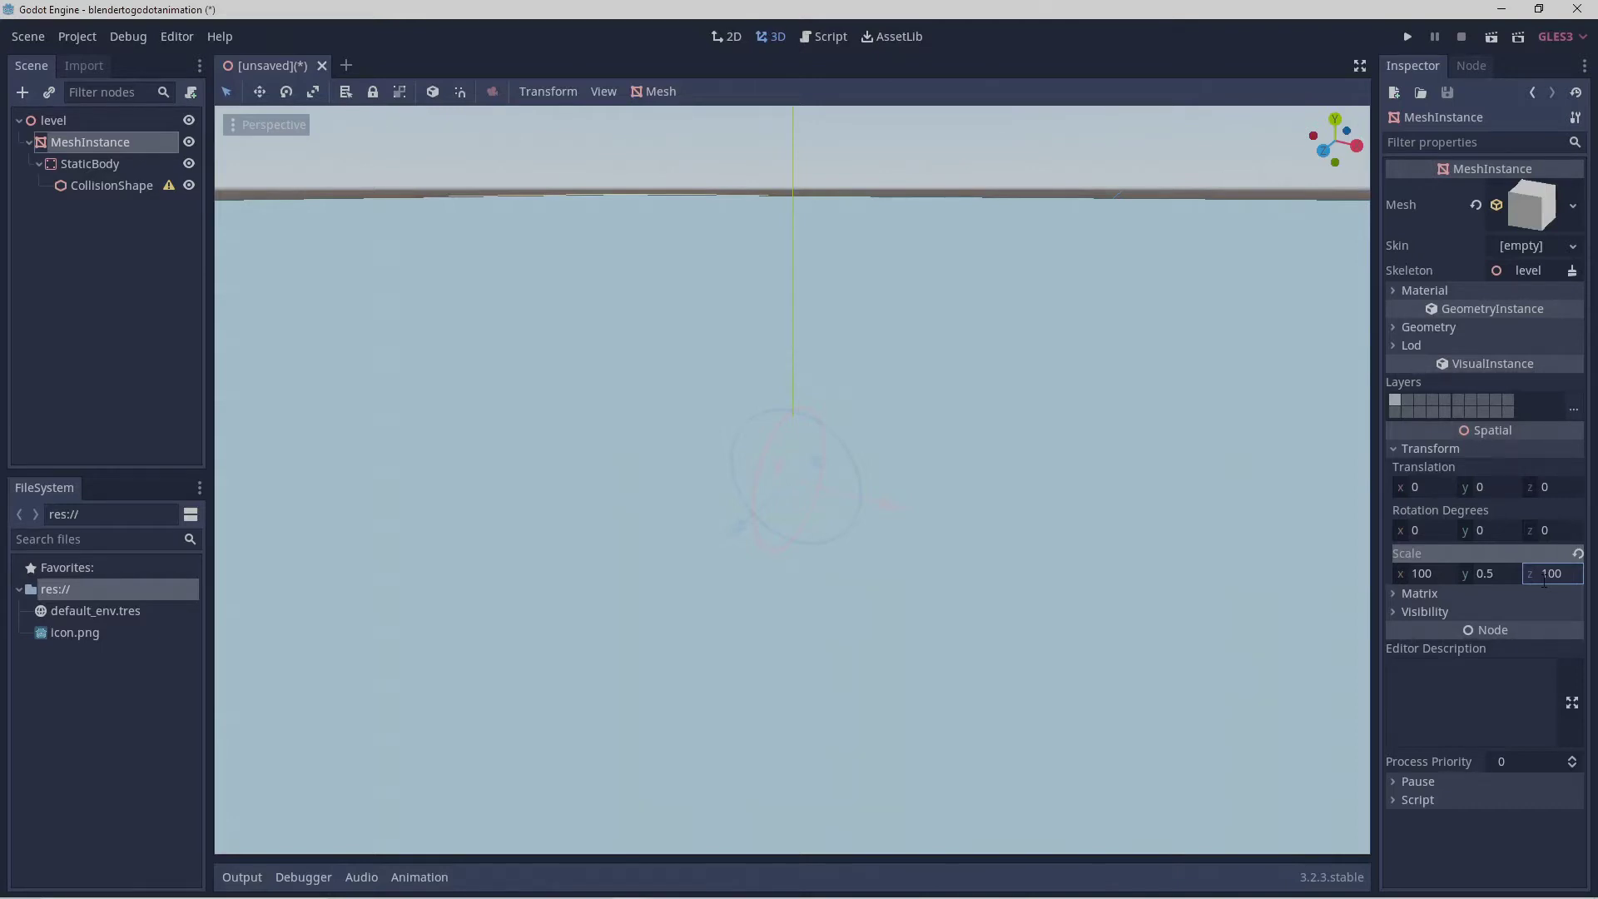
{"action": "left_click", "coordinate": [1163, 415]}
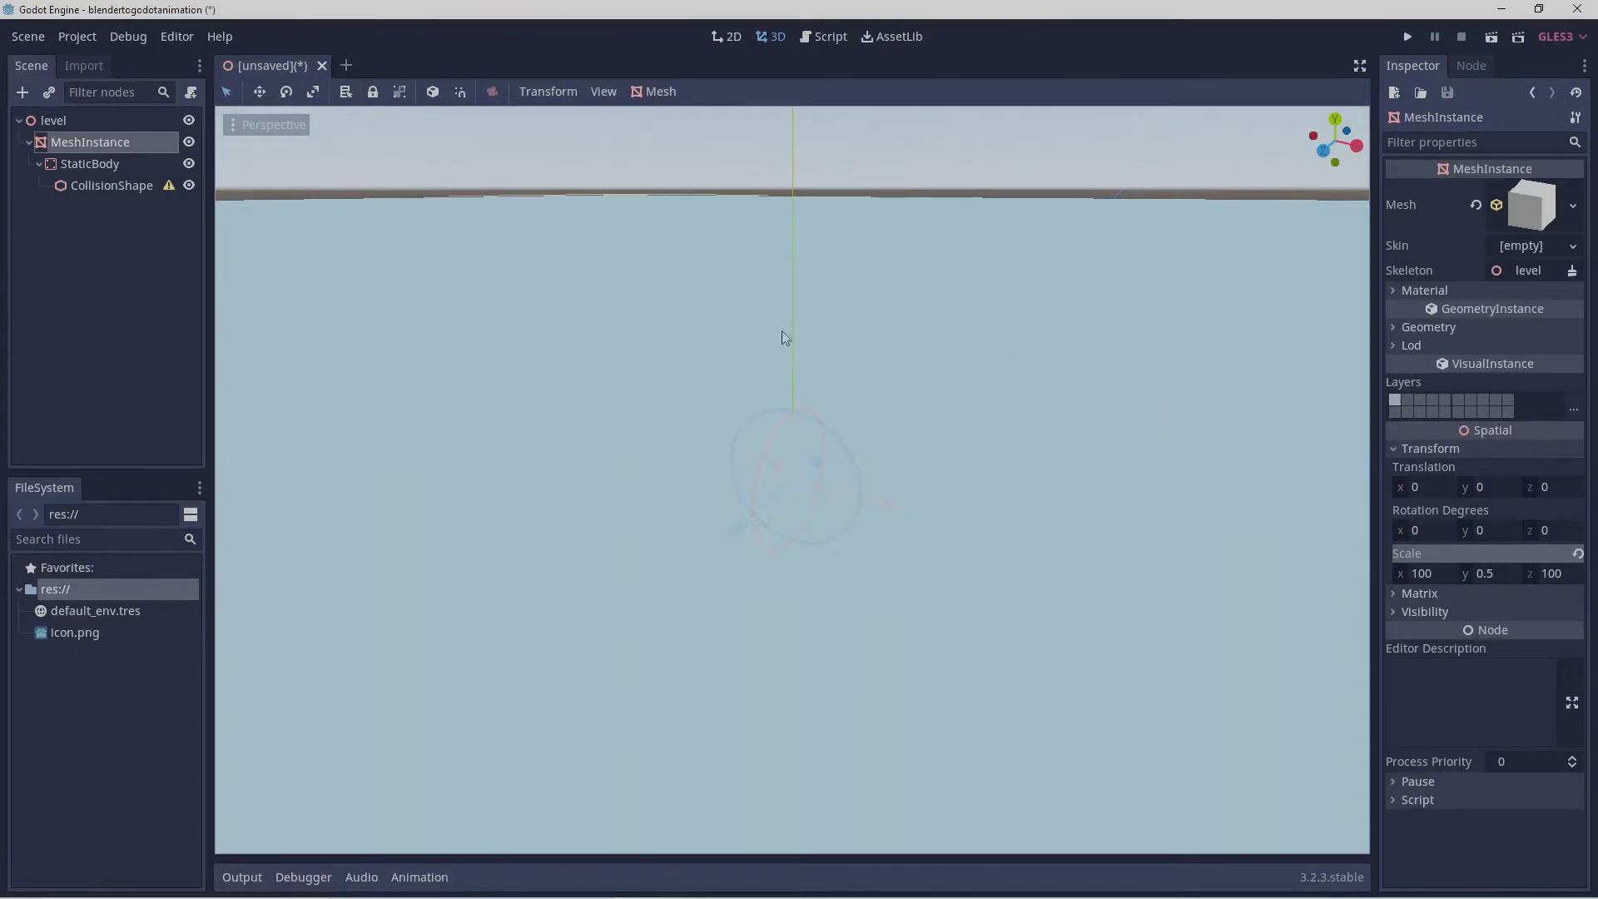
Set the StaticBody node's transform scale to 100 in X, 0.5 in Y and 100 in Z.
{"action": "left_click", "coordinate": [115, 163]}
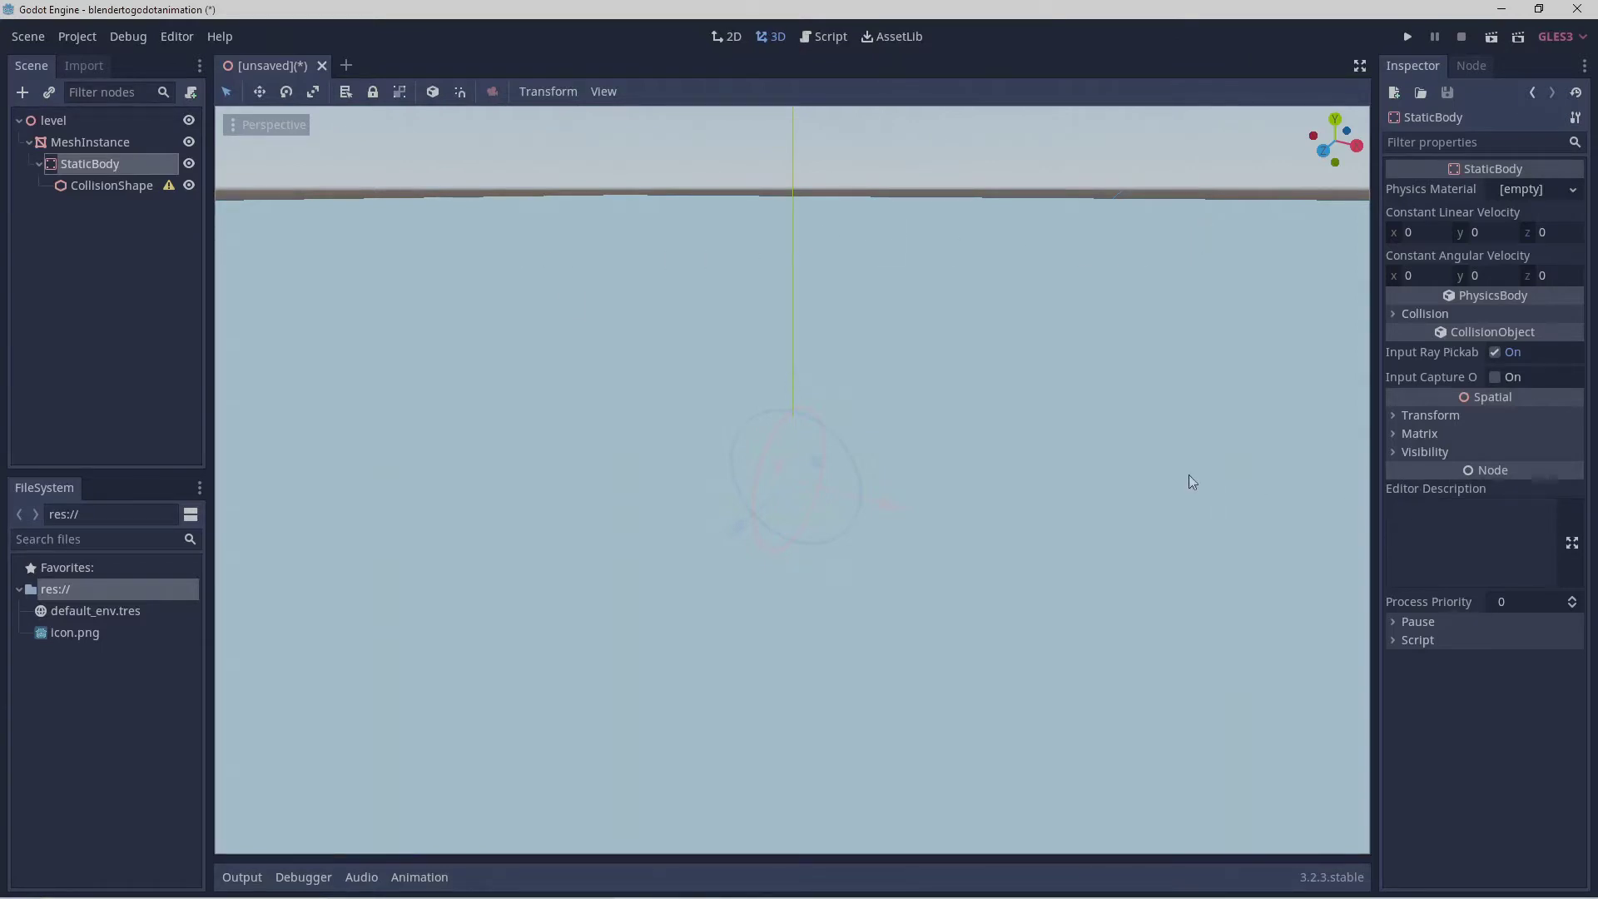
{"action": "scroll", "coordinate": [1188, 475], "scroll_direction": "up", "scroll_amount": 2}
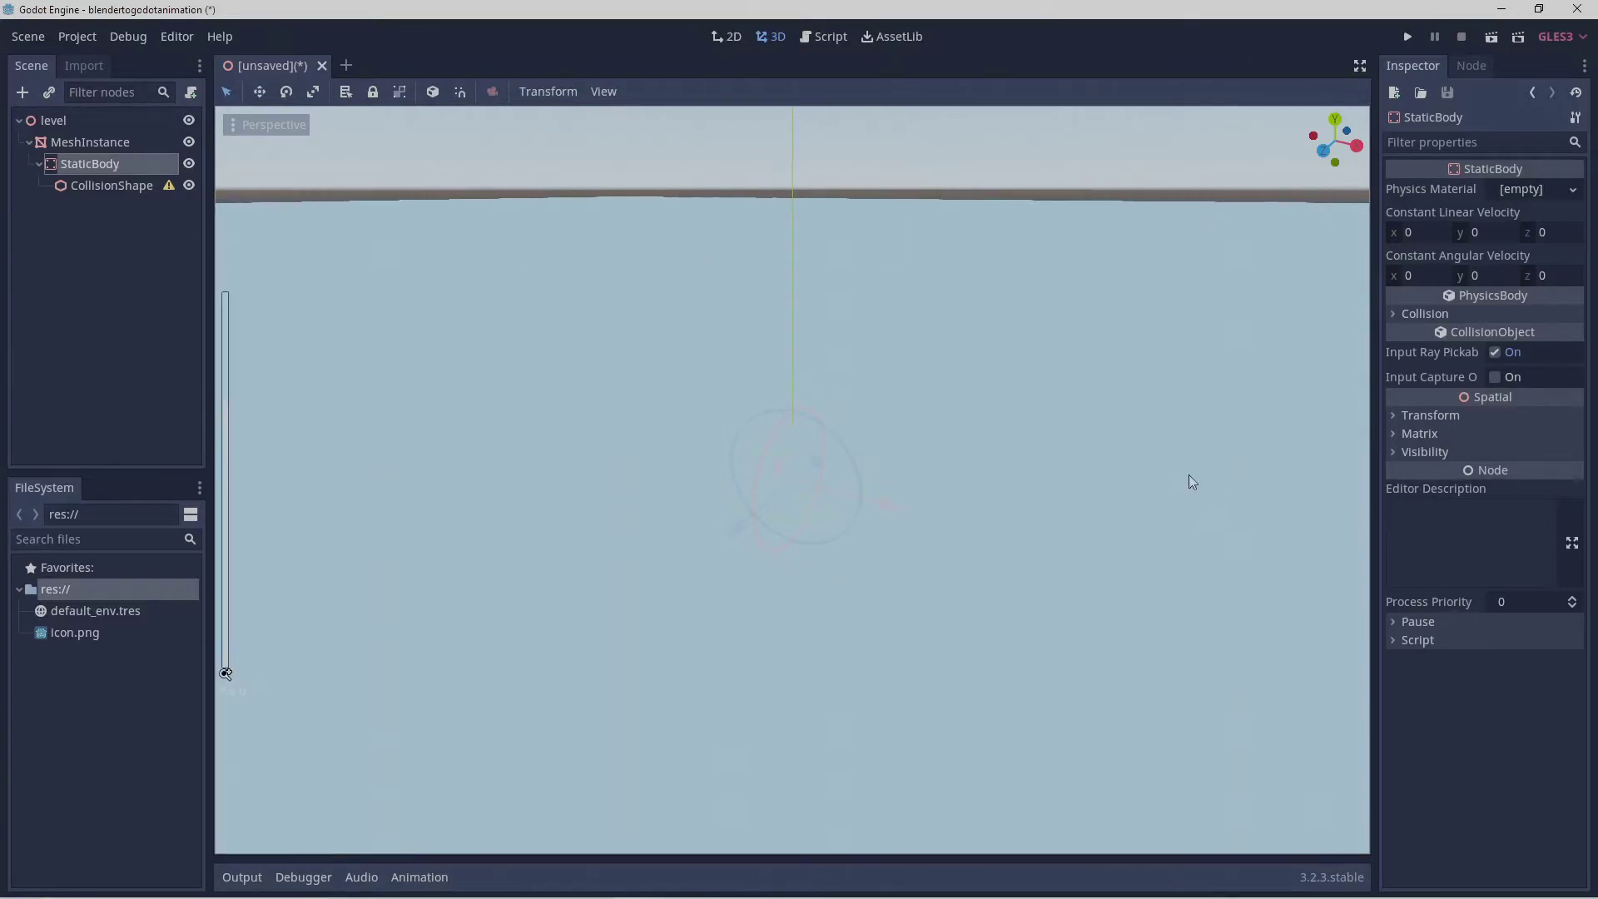
{"action": "left_click", "coordinate": [1396, 417]}
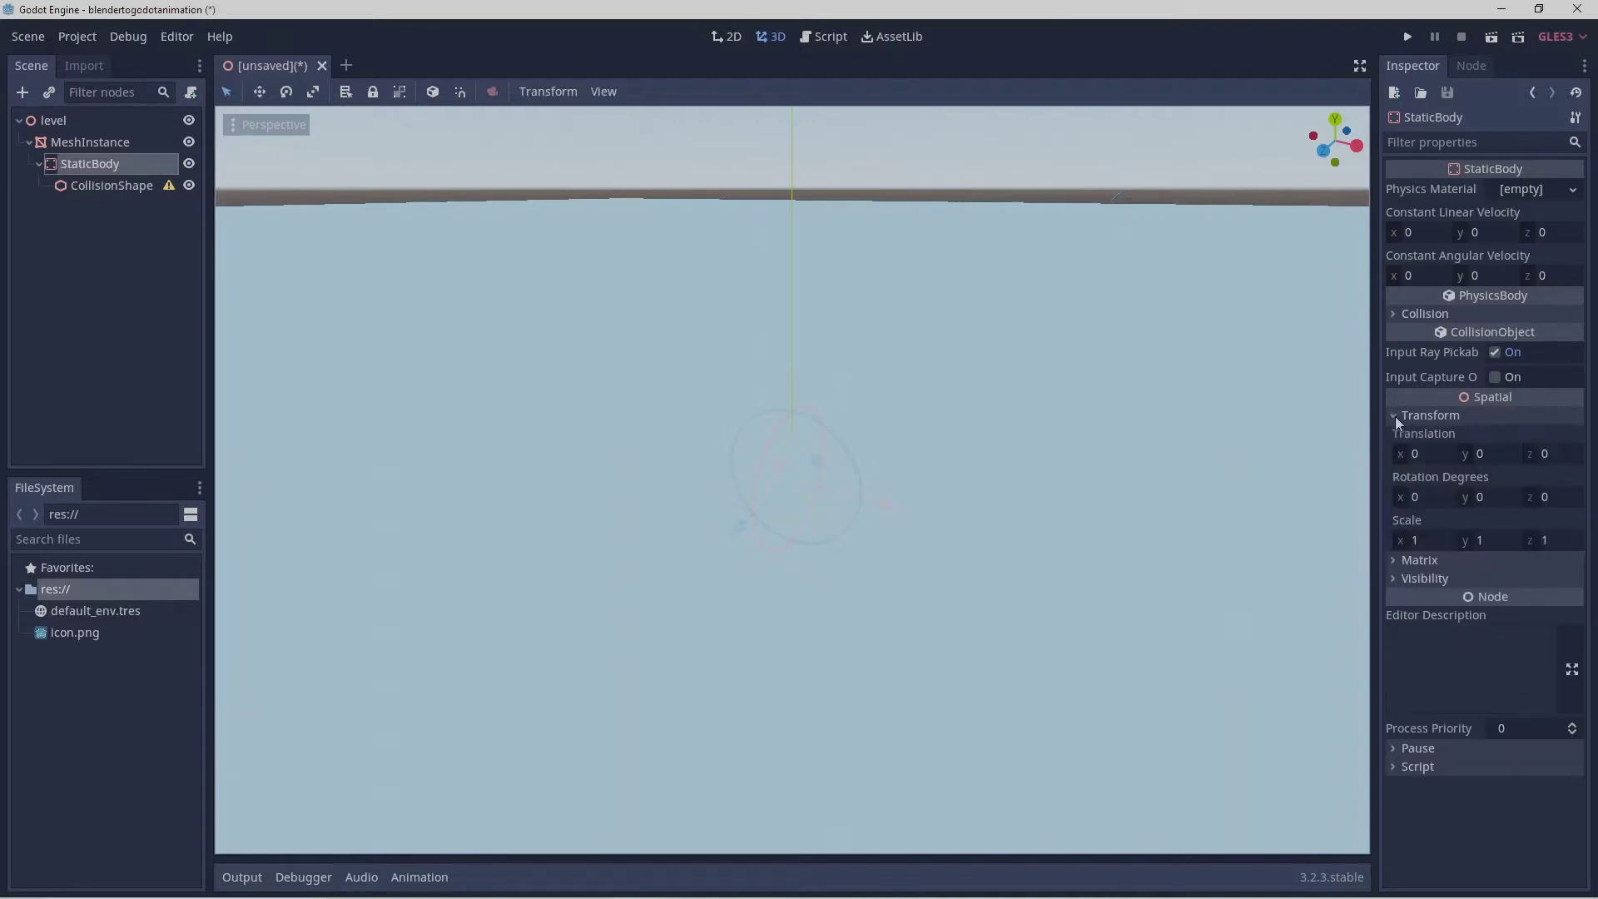
{"action": "left_click", "coordinate": [1416, 541]}
{"action": "type", "text": "100"}
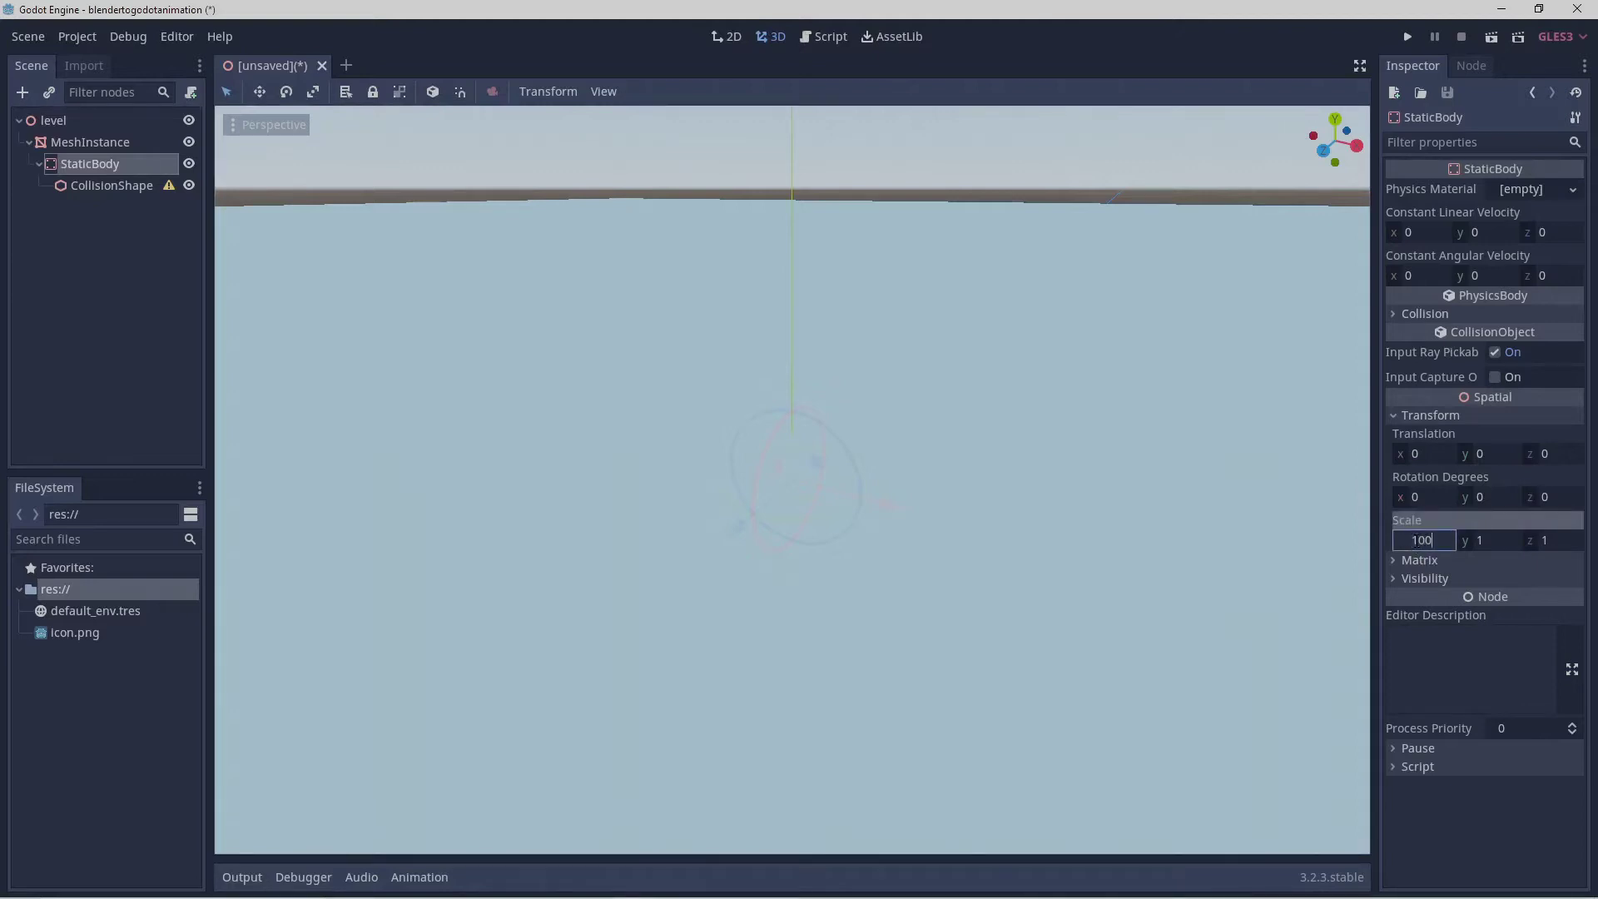
{"action": "left_click", "coordinate": [1480, 541]}
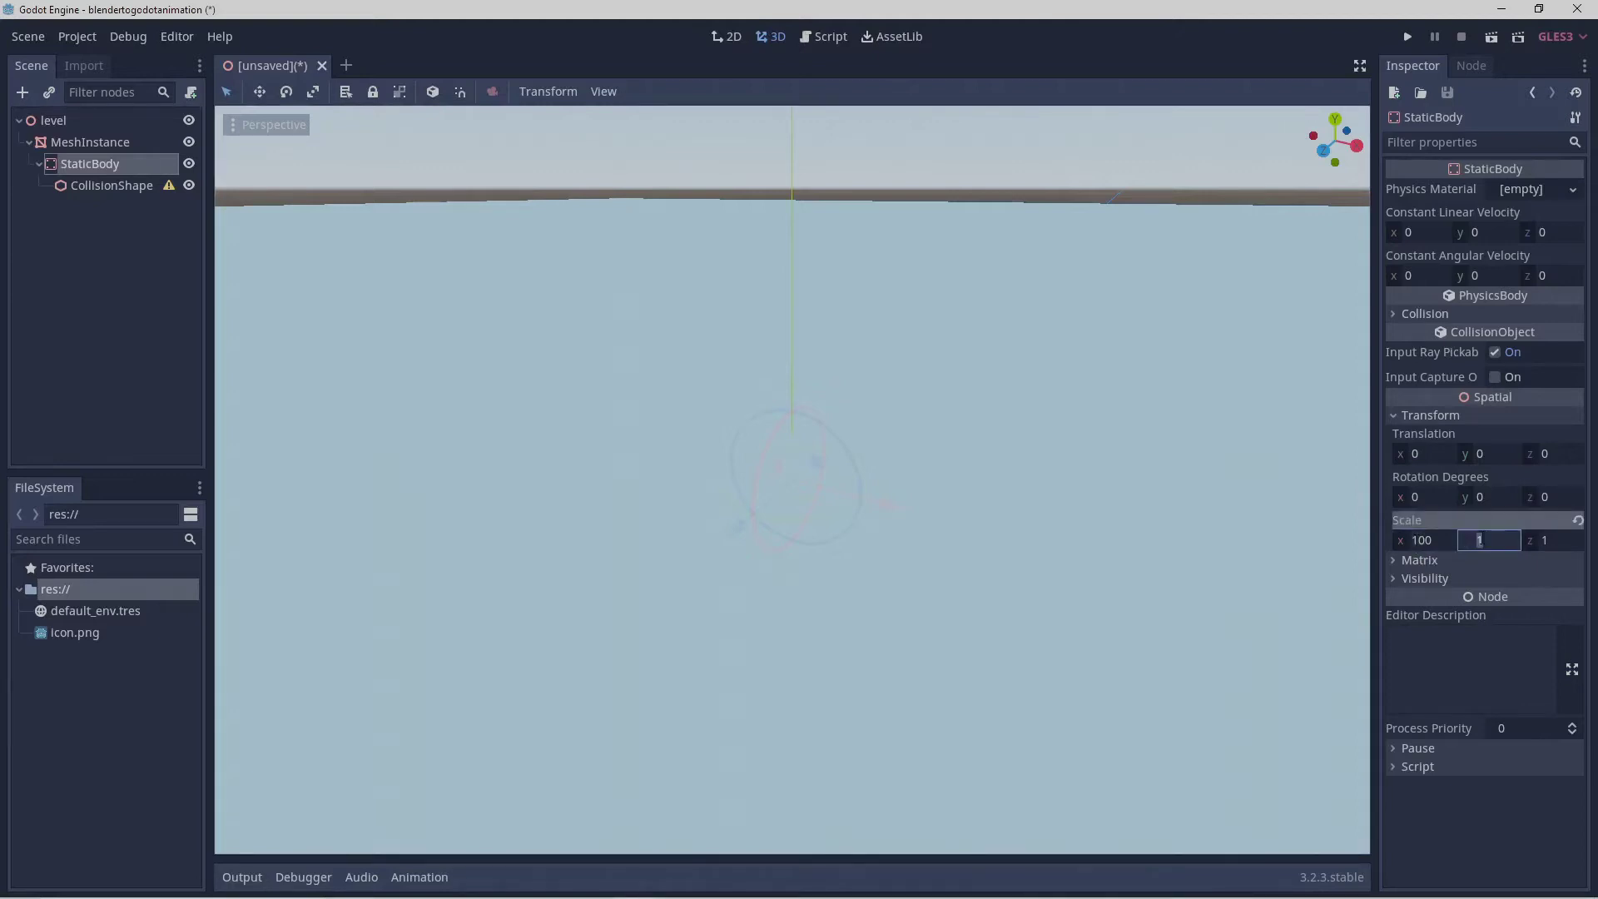
{"action": "type", "text": "0.5"}
{"action": "left_click", "coordinate": [1543, 540]}
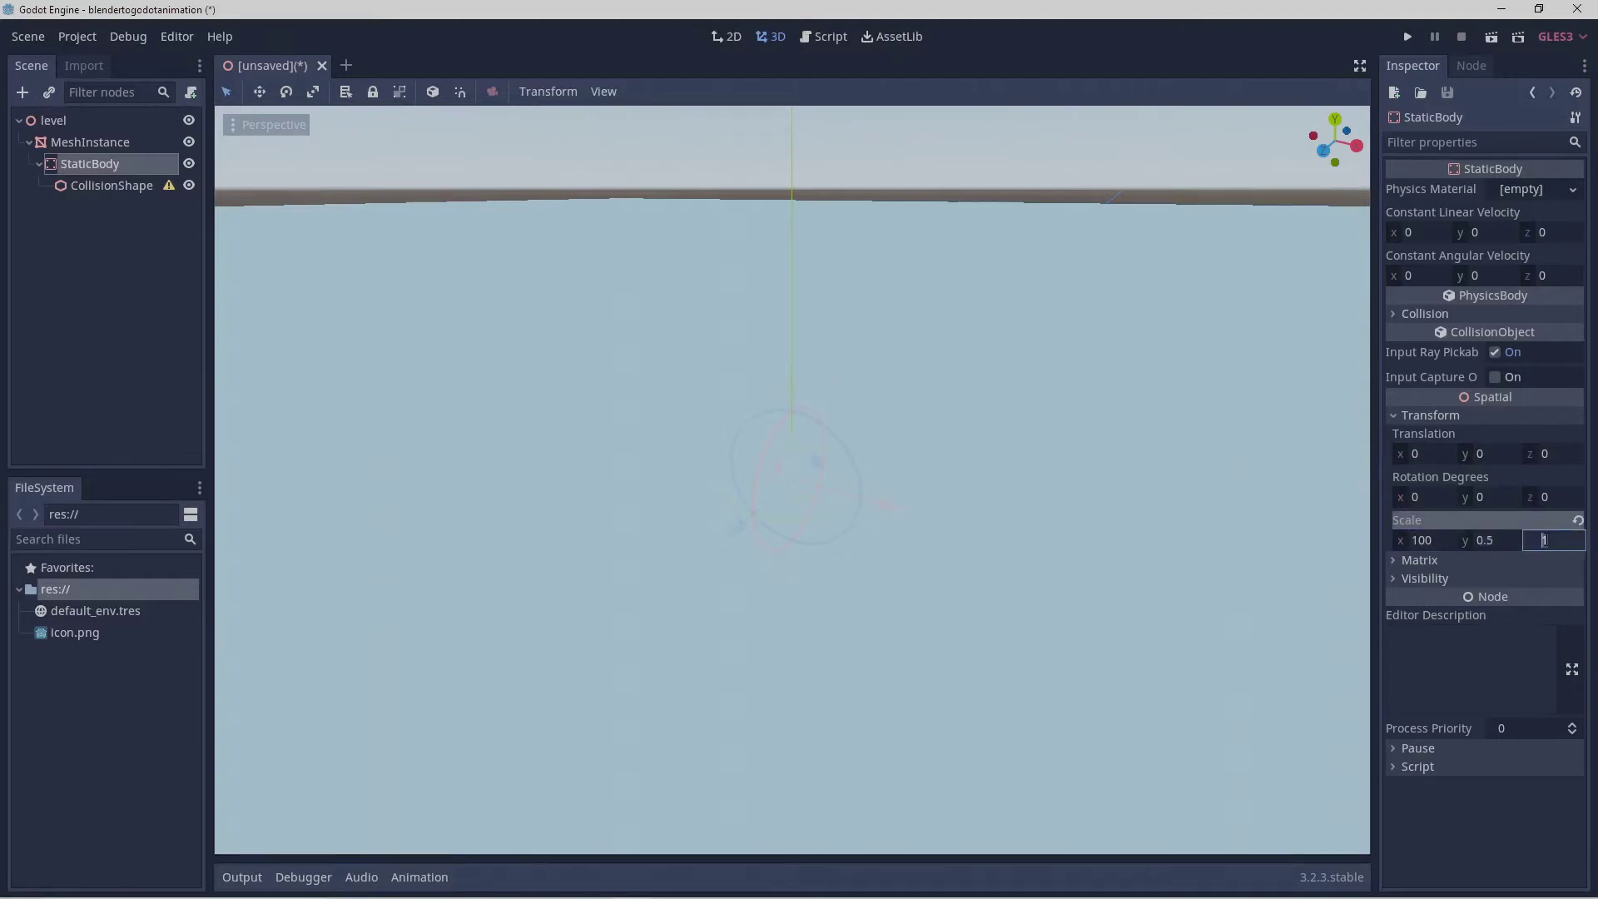
{"action": "type", "text": "100"}
{"action": "key", "text": "Return"}
Assign a new BoxShape as the shape of the CollisionShape node.
{"action": "left_click", "coordinate": [148, 186]}
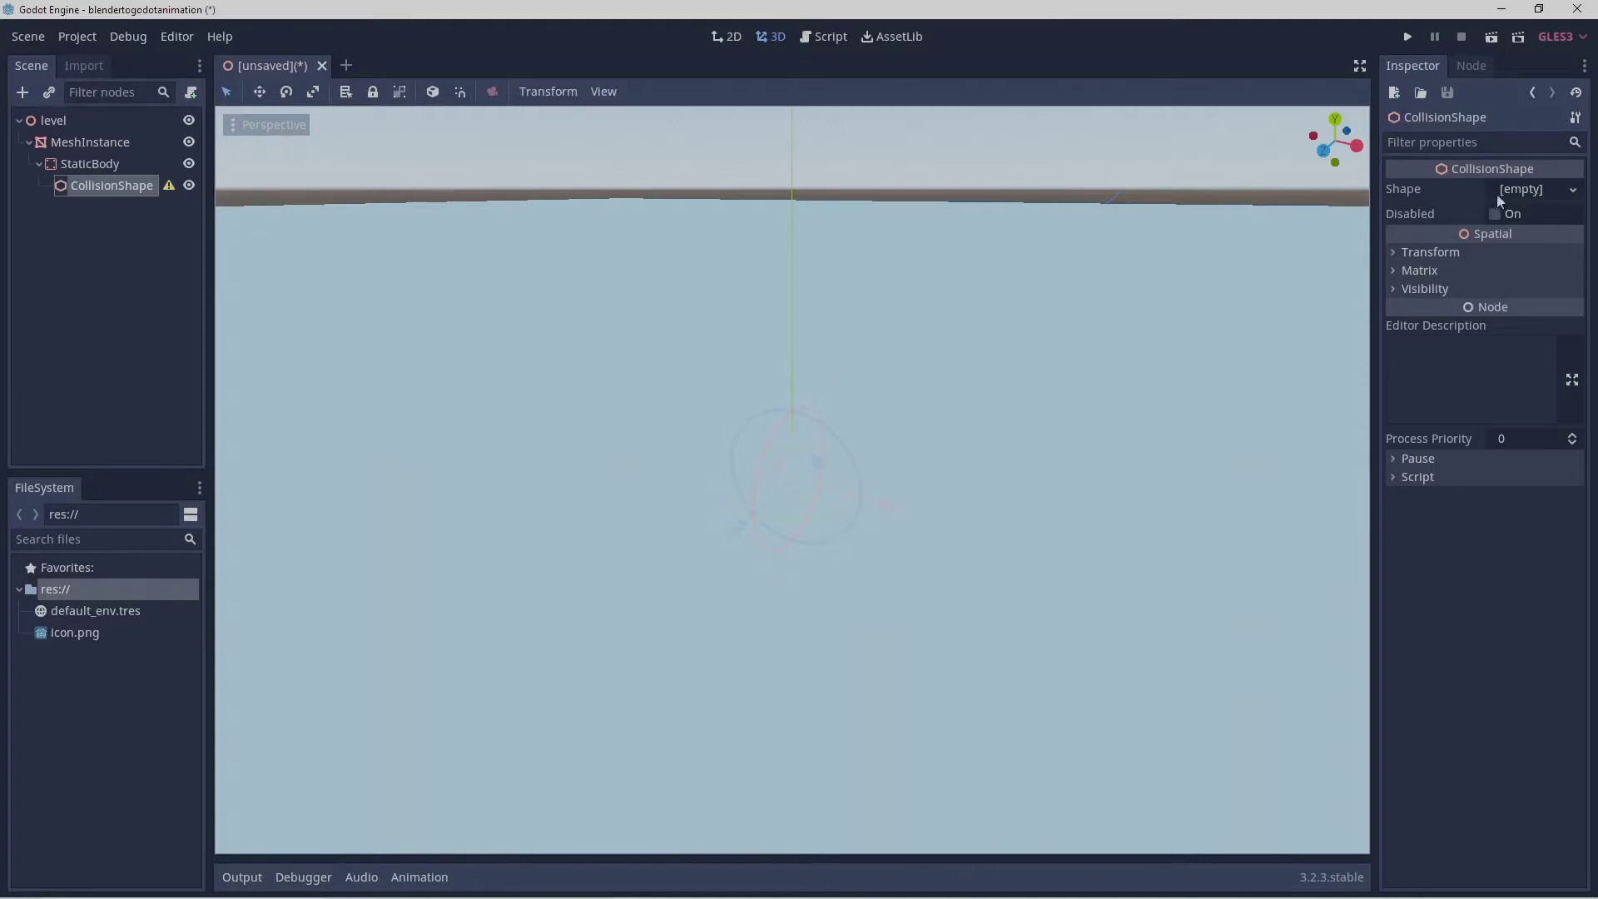
{"action": "left_click", "coordinate": [1571, 191]}
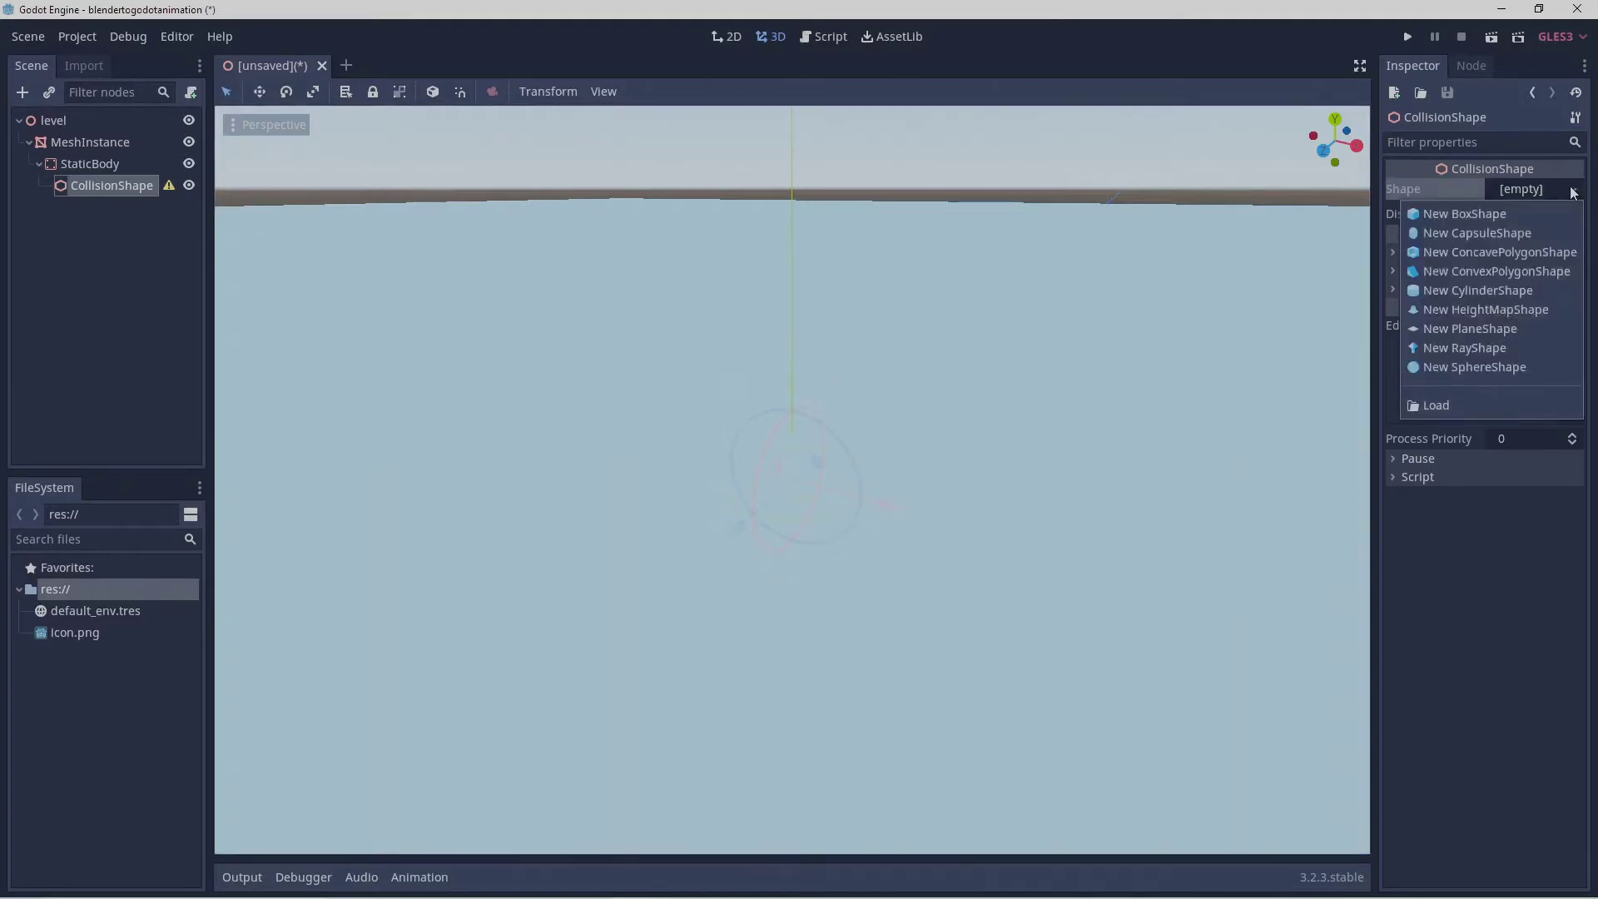
{"action": "left_click", "coordinate": [1536, 215]}
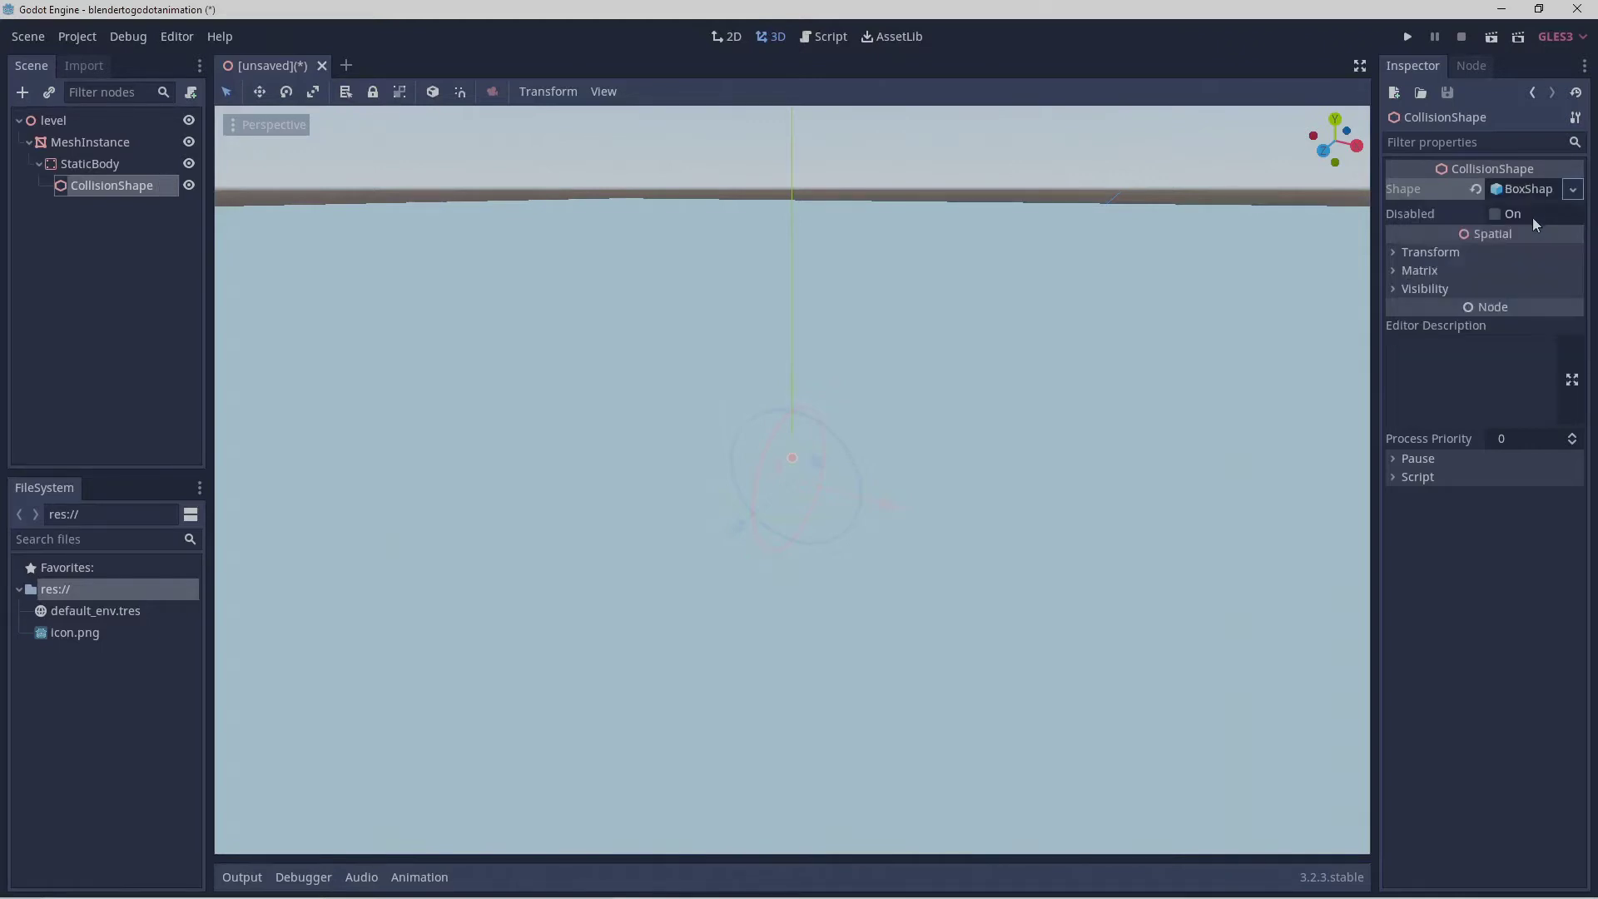
Set the CollisionShape node's transform scale to 50 in X, 0.5 in Y and 50 in Z.
{"action": "left_click", "coordinate": [1395, 254]}
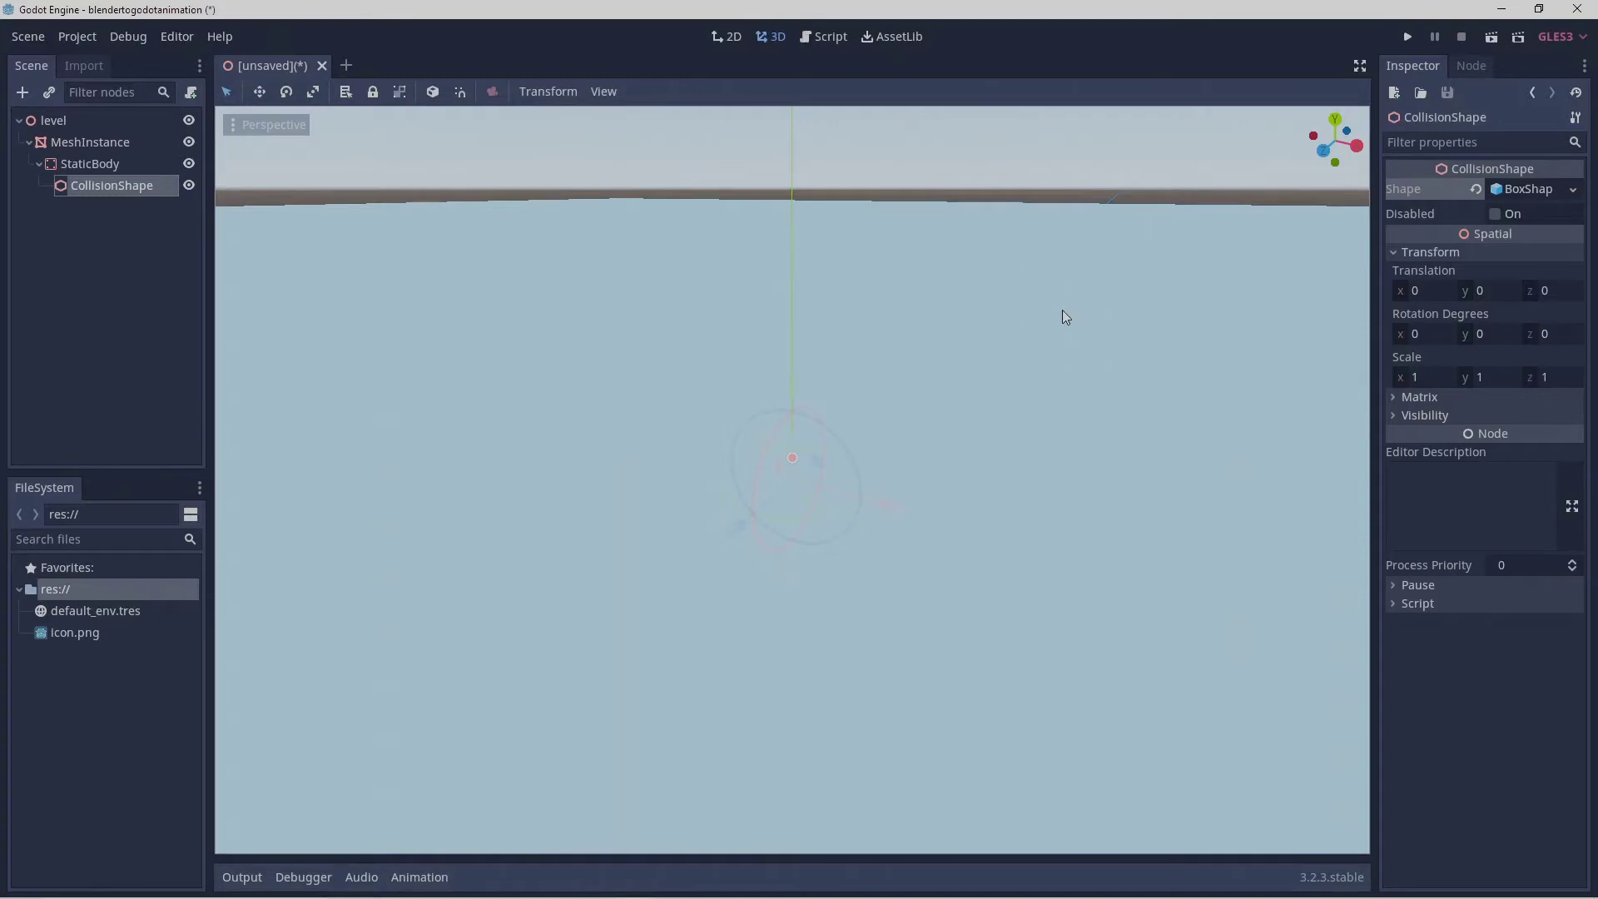
{"action": "left_click", "coordinate": [1412, 376]}
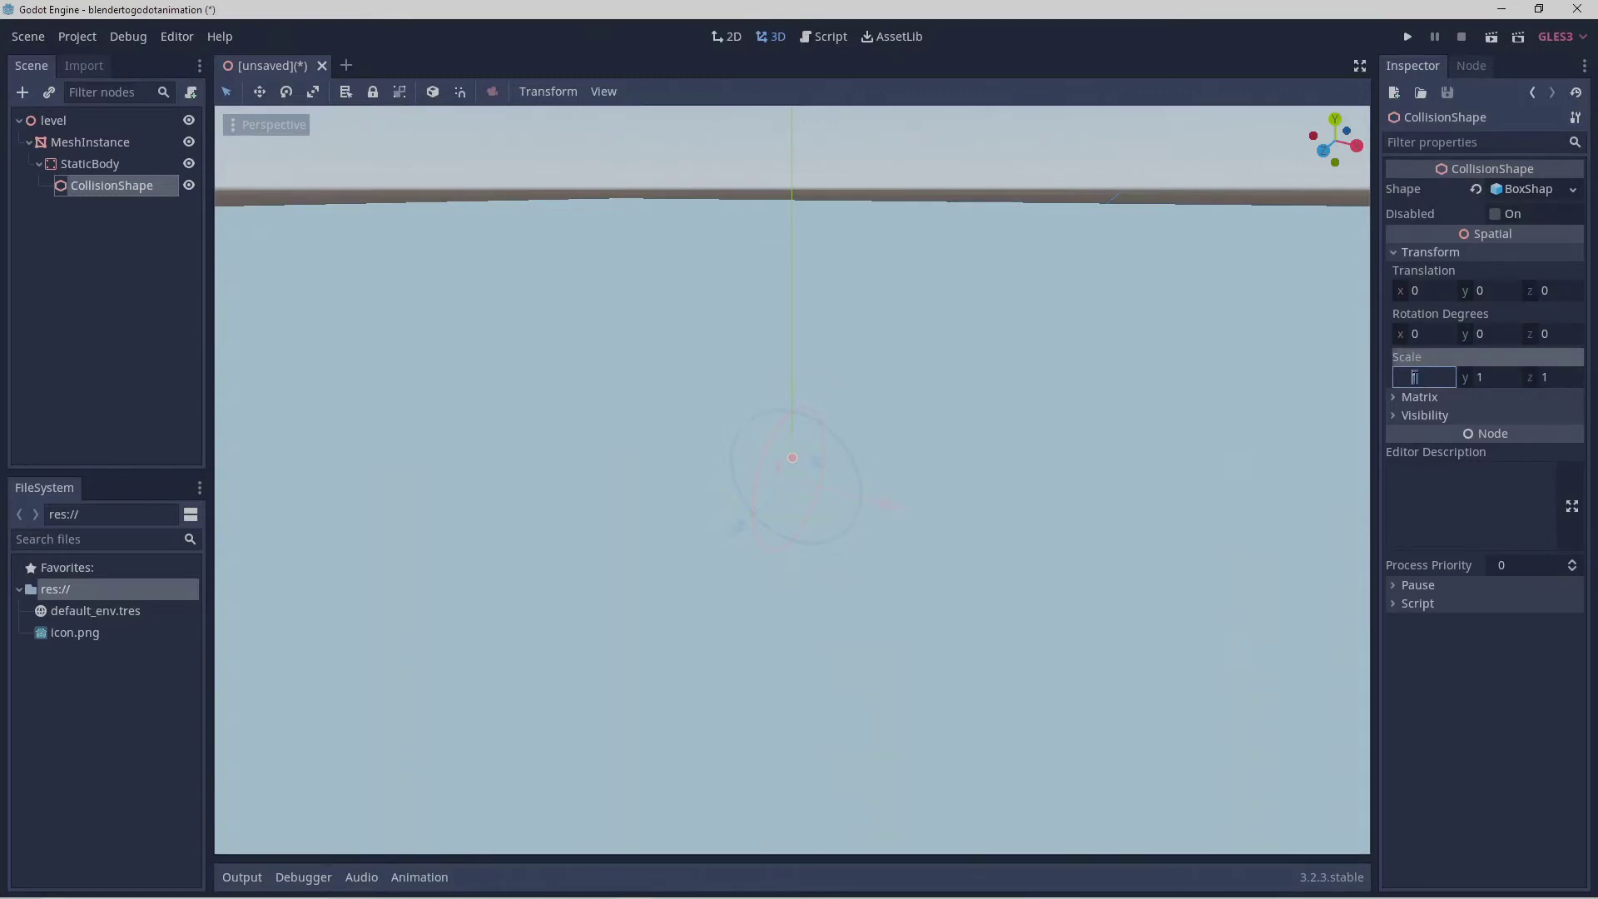
{"action": "type", "text": "50"}
{"action": "left_click", "coordinate": [1480, 375]}
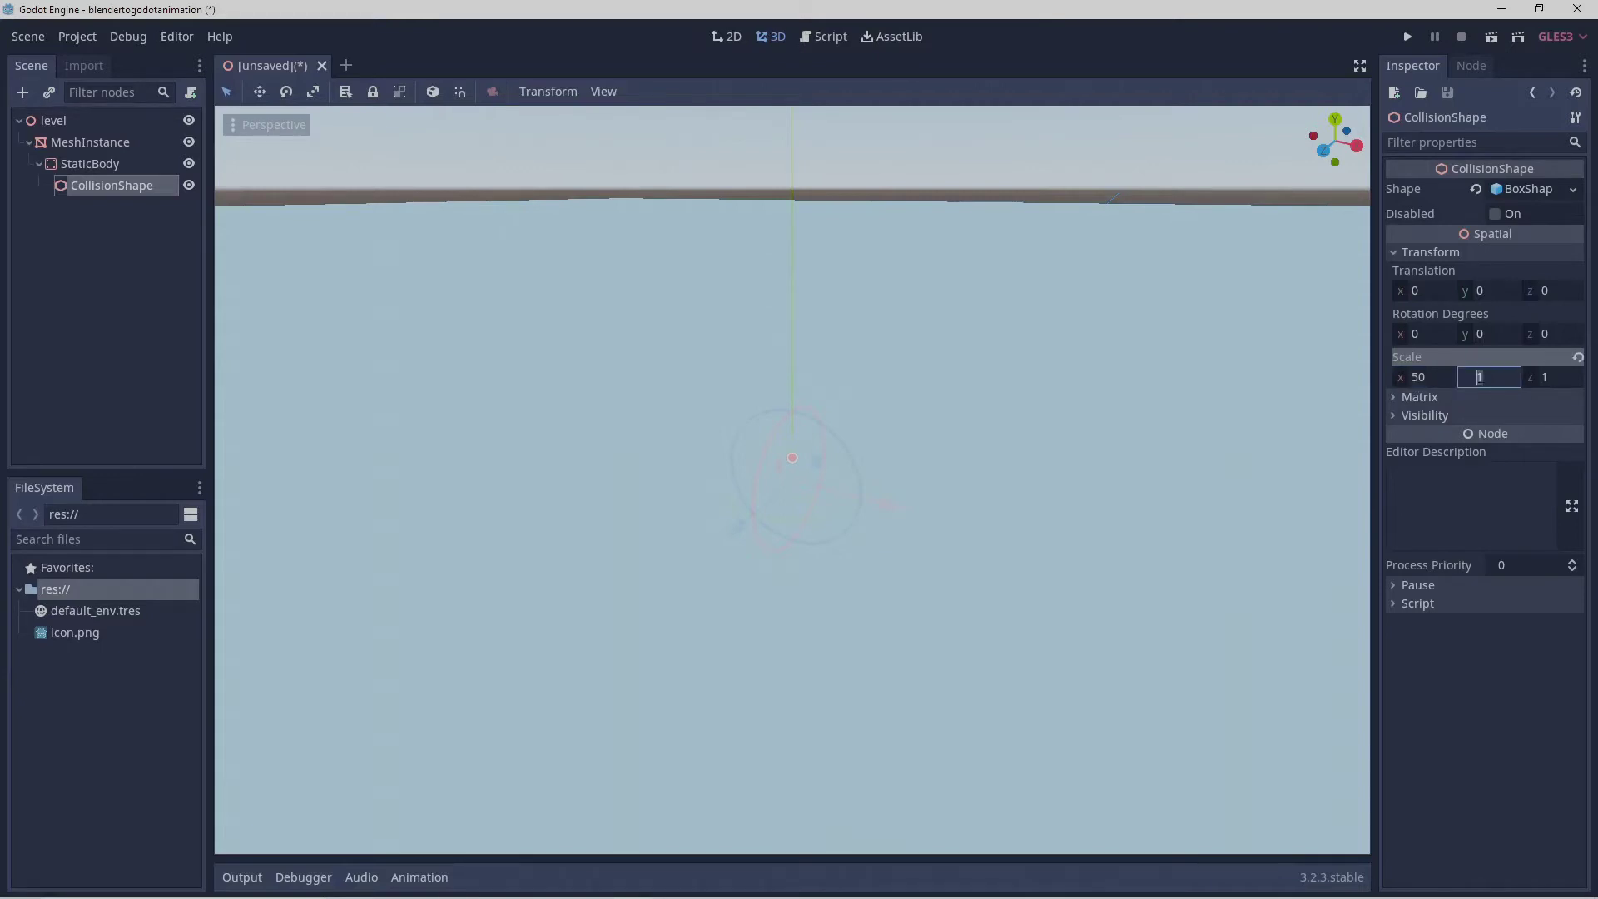
{"action": "type", "text": "0.5"}
{"action": "left_click", "coordinate": [1541, 381]}
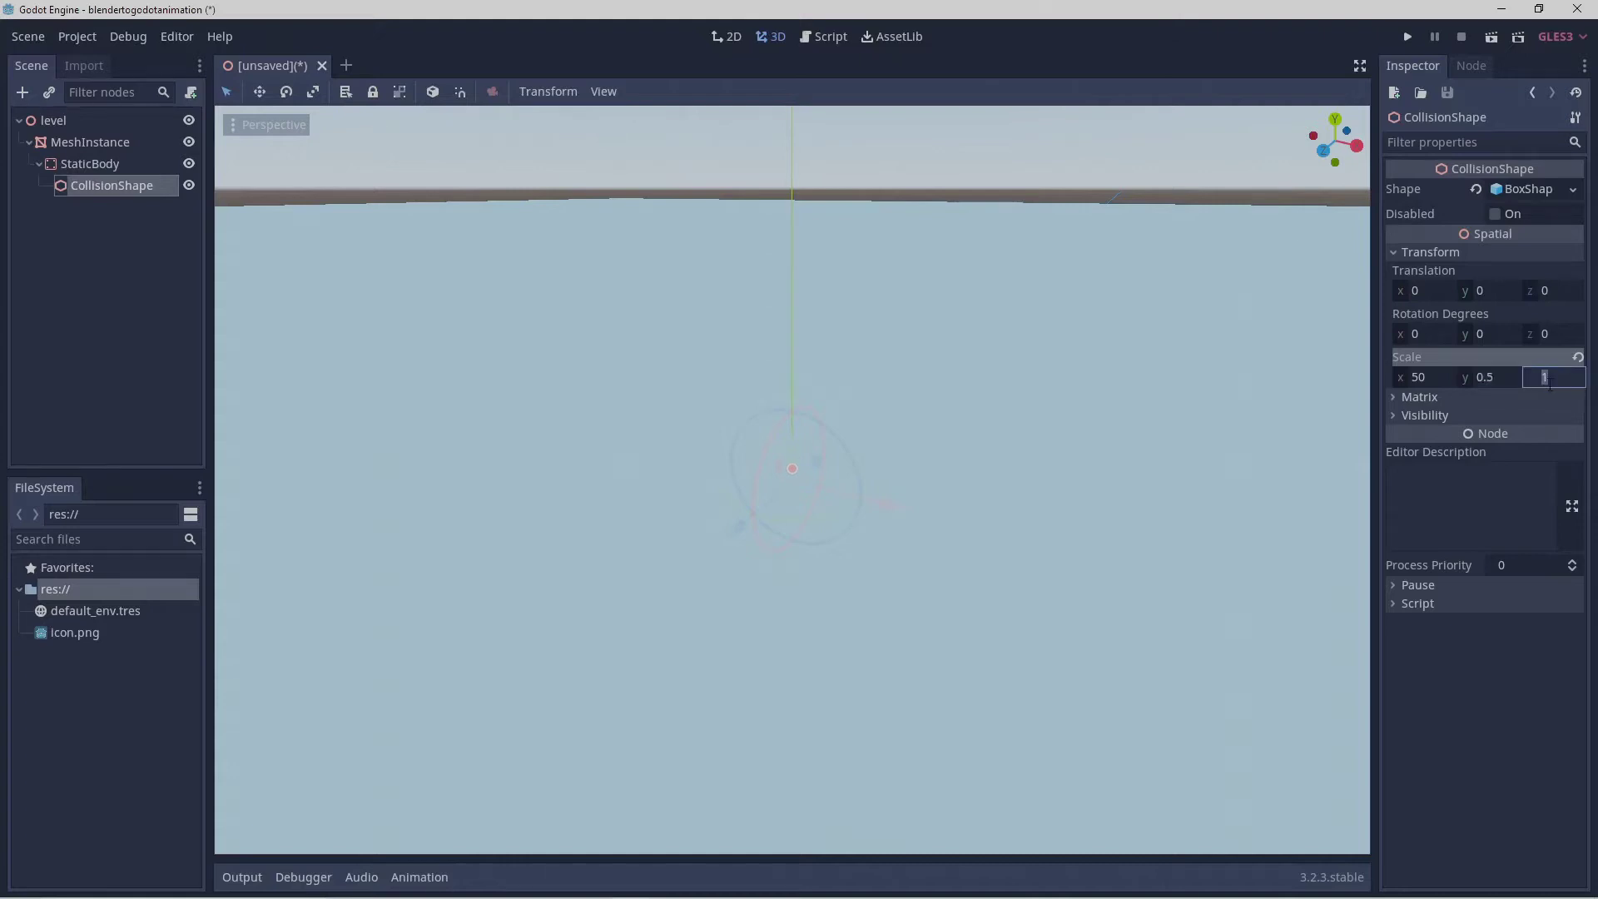
{"action": "type", "text": "50"}
{"action": "key", "text": "Return"}
{"action": "scroll", "coordinate": [1194, 350], "scroll_direction": "down", "scroll_amount": 3}
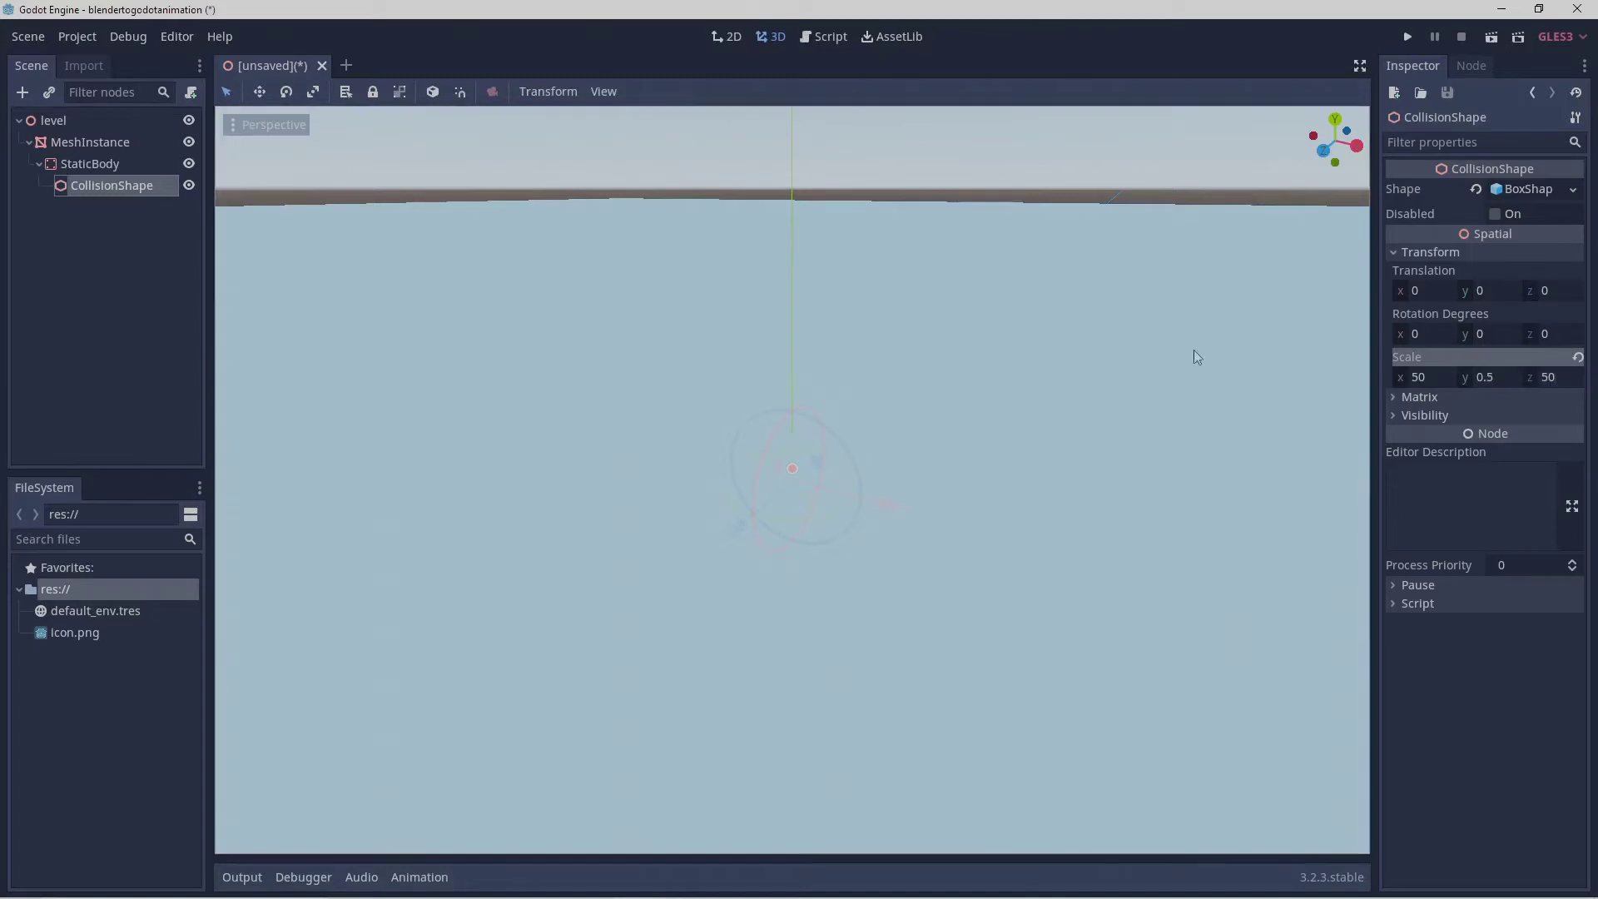
{"action": "scroll", "coordinate": [1141, 398], "scroll_direction": "down", "scroll_amount": 5}
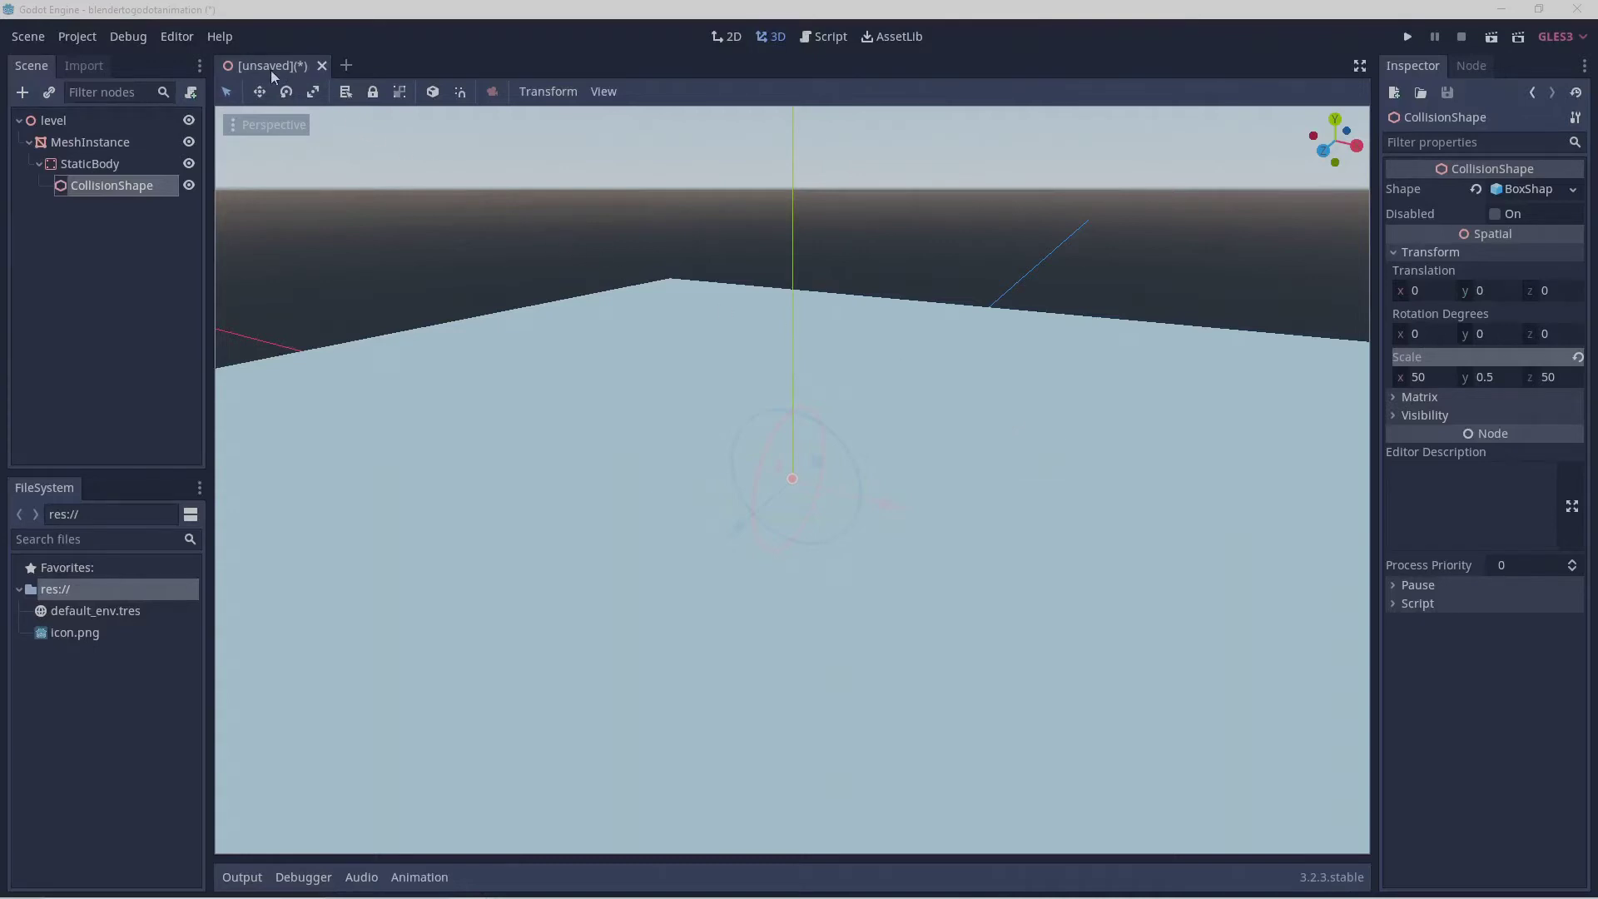
Save the current scene as level.tscn in the project's root folder.
{"action": "left_click", "coordinate": [39, 40]}
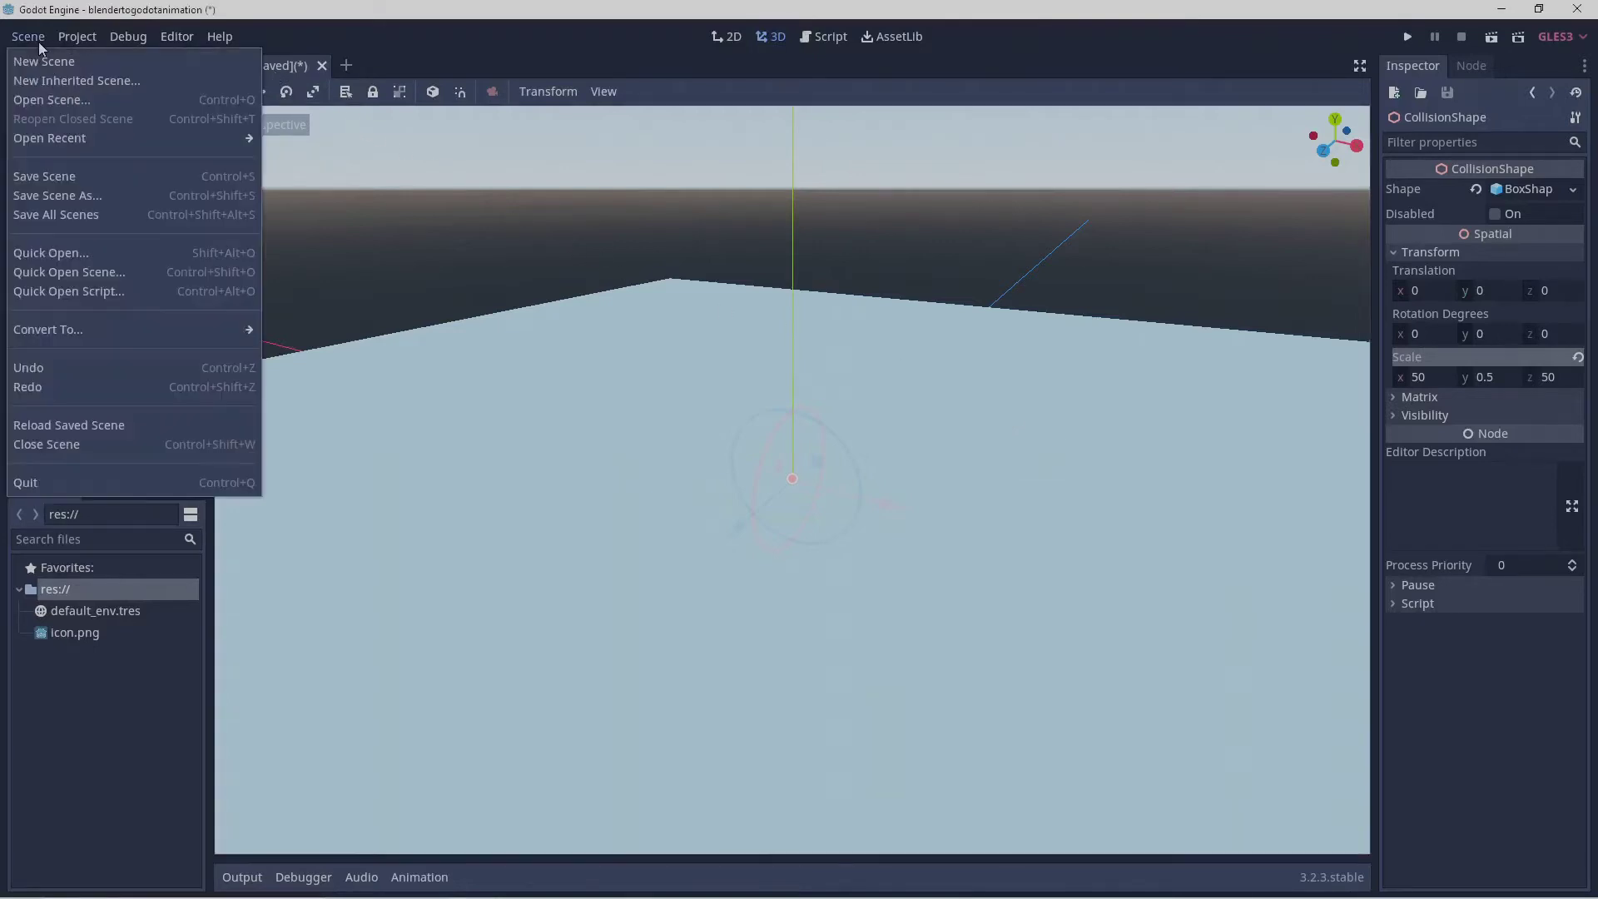
{"action": "left_click", "coordinate": [100, 181]}
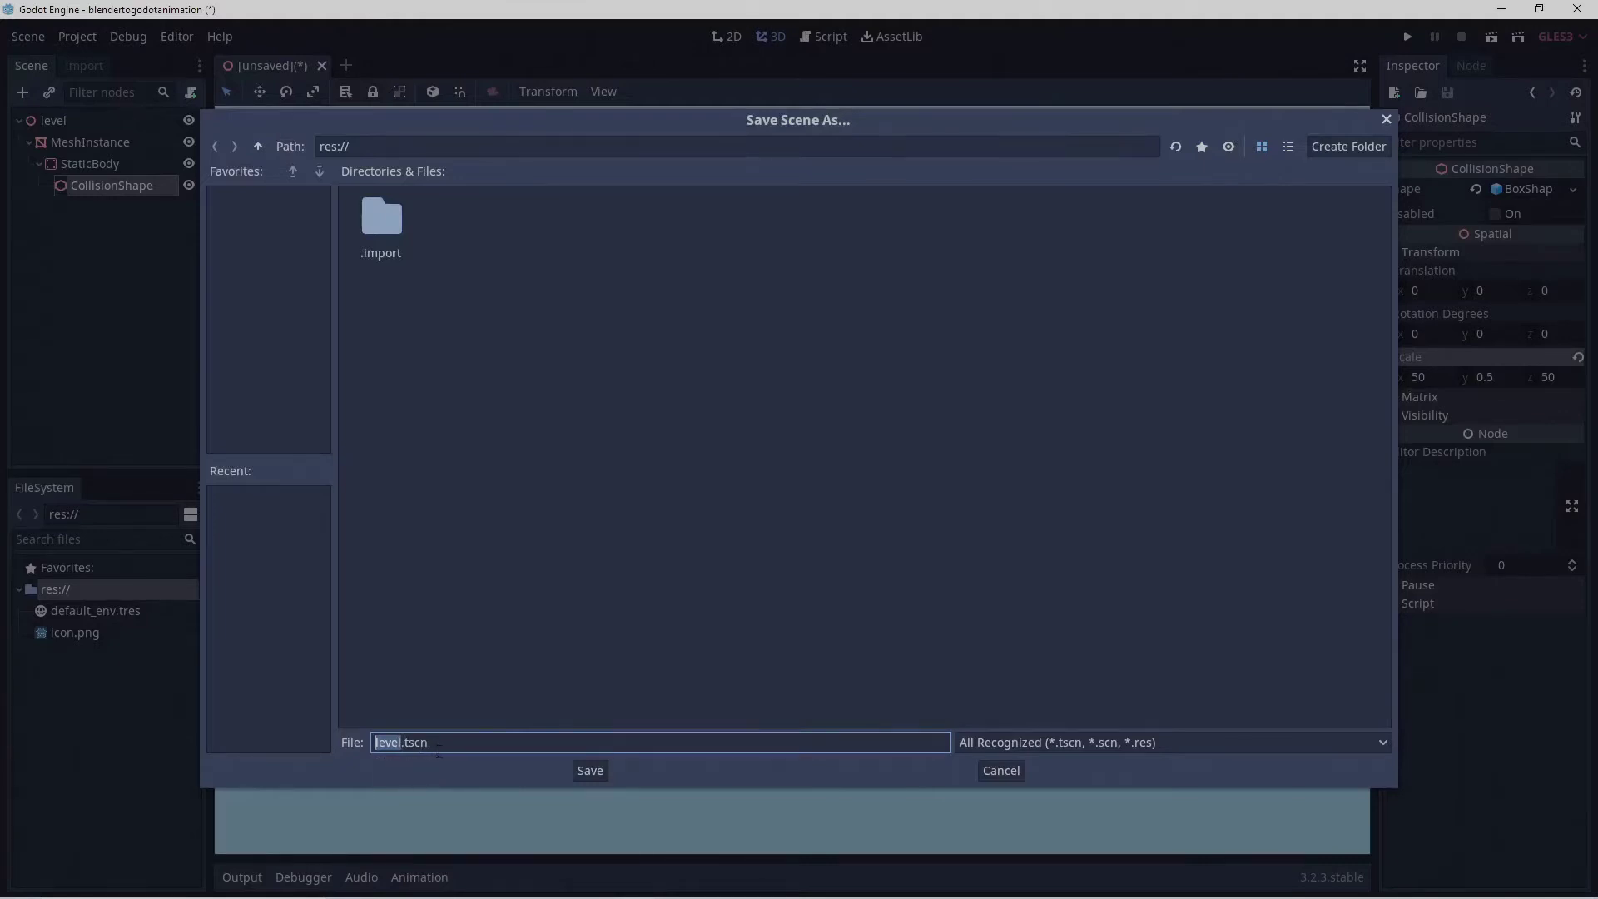
{"action": "left_click", "coordinate": [590, 771]}
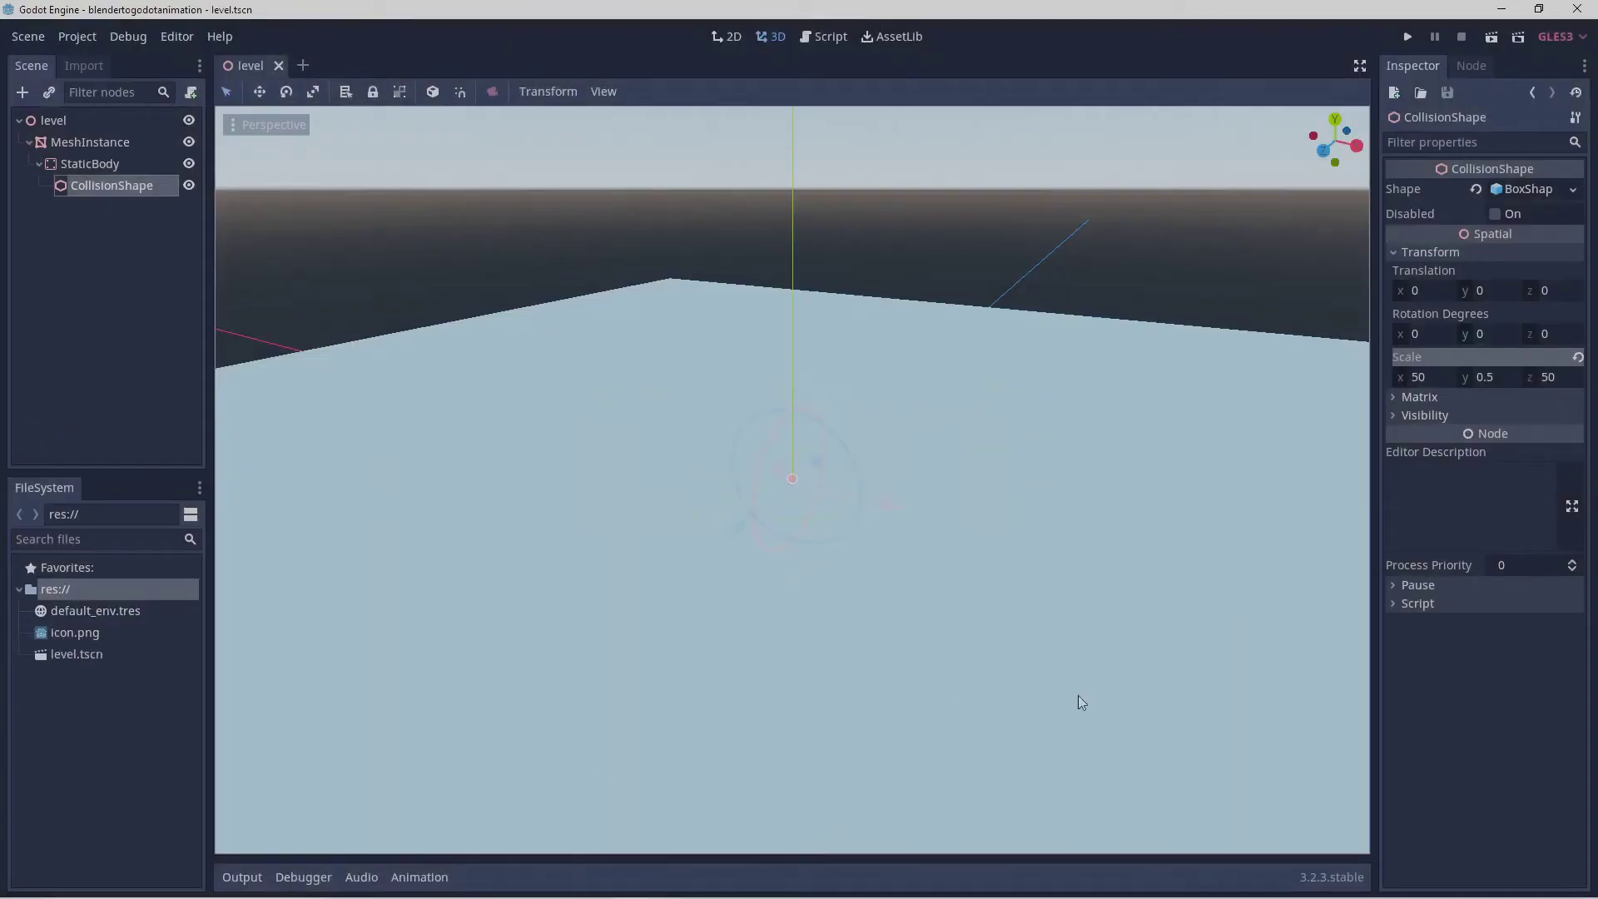
{"action": "left_click", "coordinate": [1020, 667]}
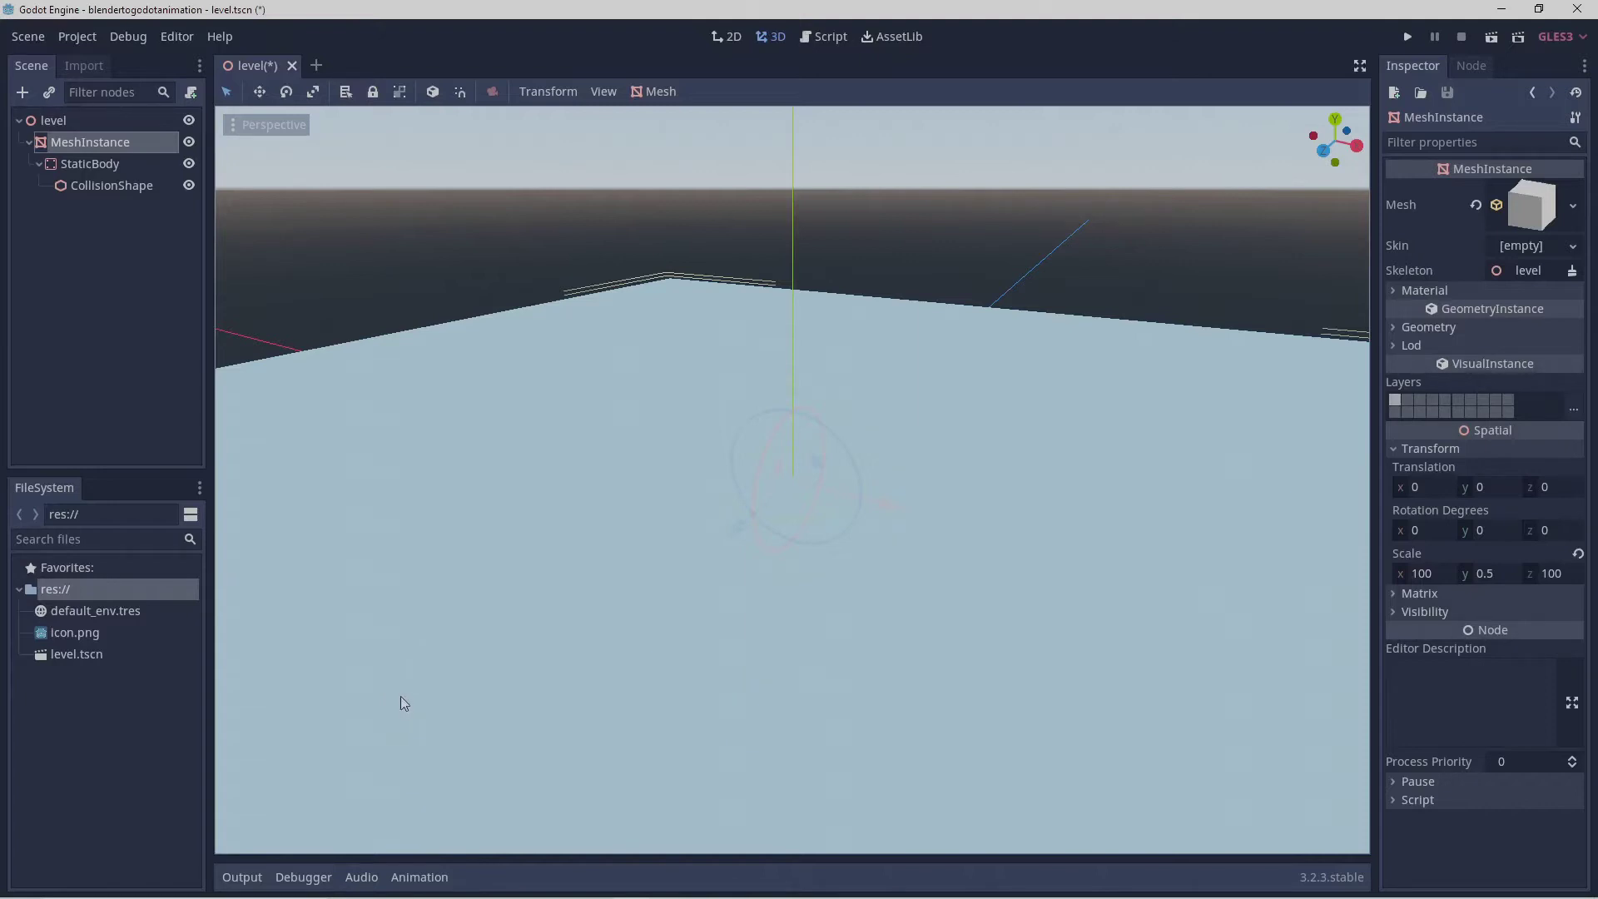
Open the project's res:// folder in the system file manager and place its window over the editor.
{"action": "right_click", "coordinate": [64, 587]}
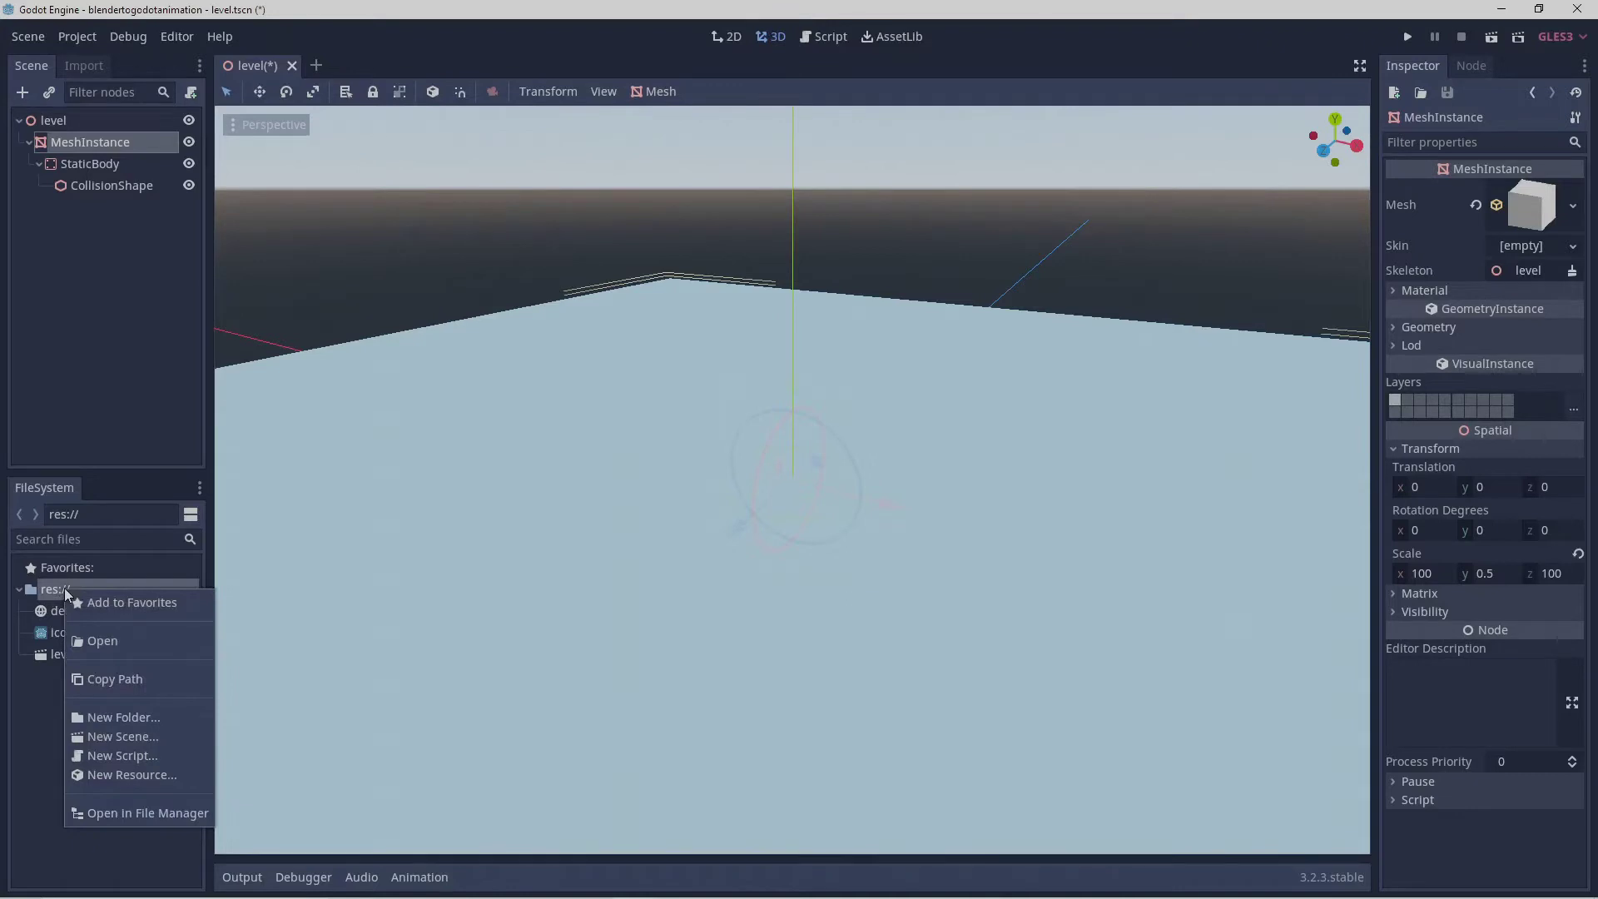
{"action": "left_click", "coordinate": [183, 814]}
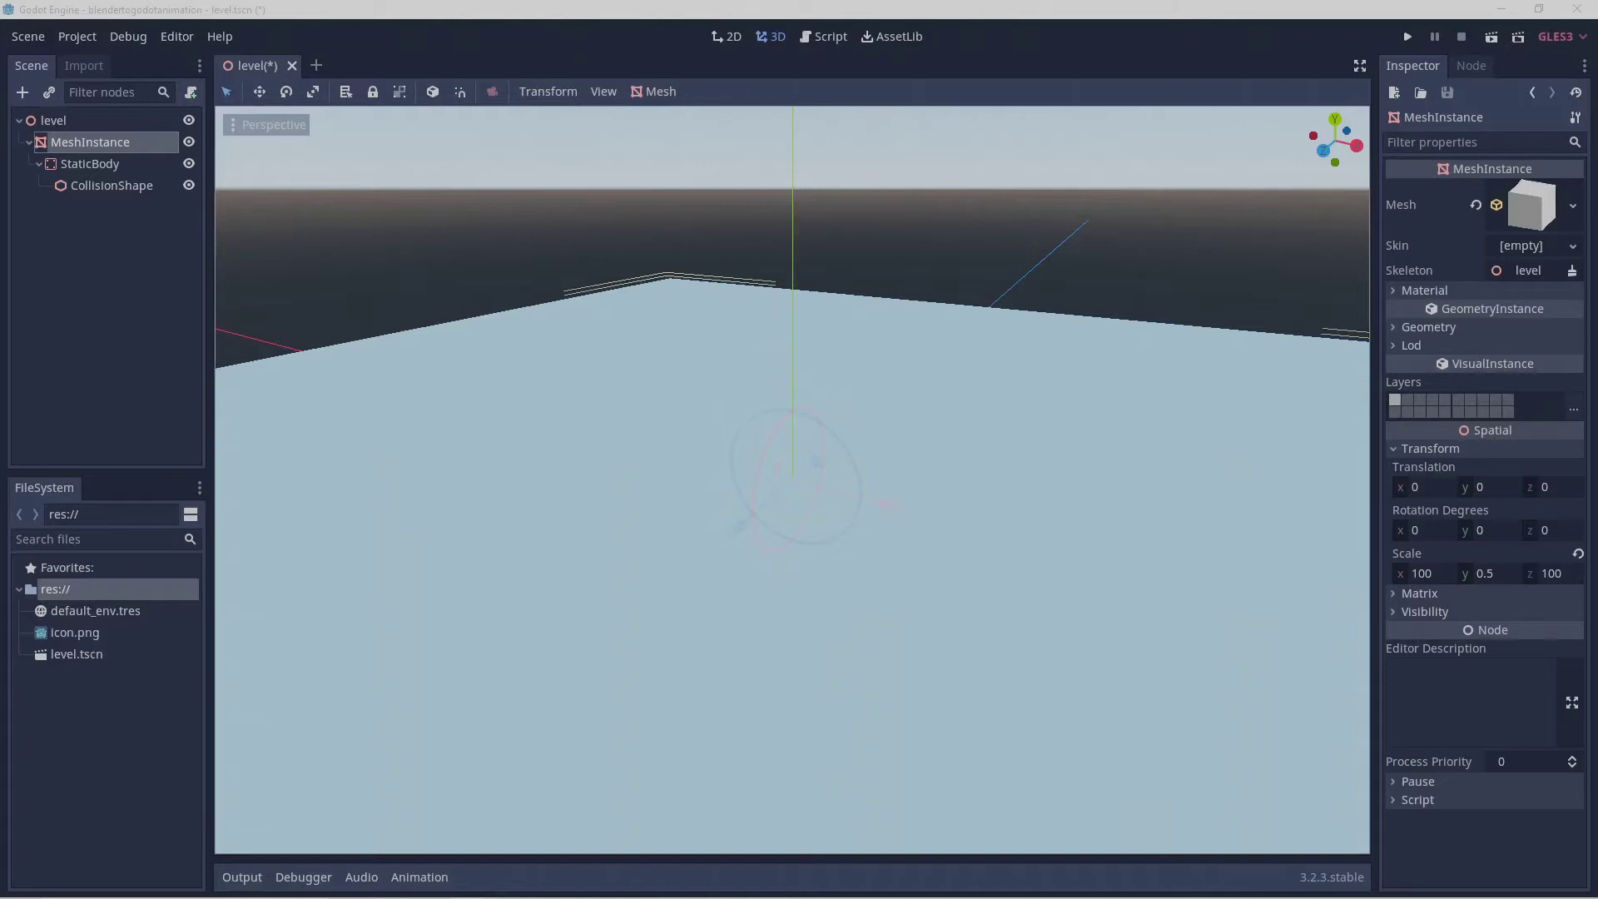
{"action": "left_click_drag", "start_coordinate": [1277, 631], "coordinate": [705, 183]}
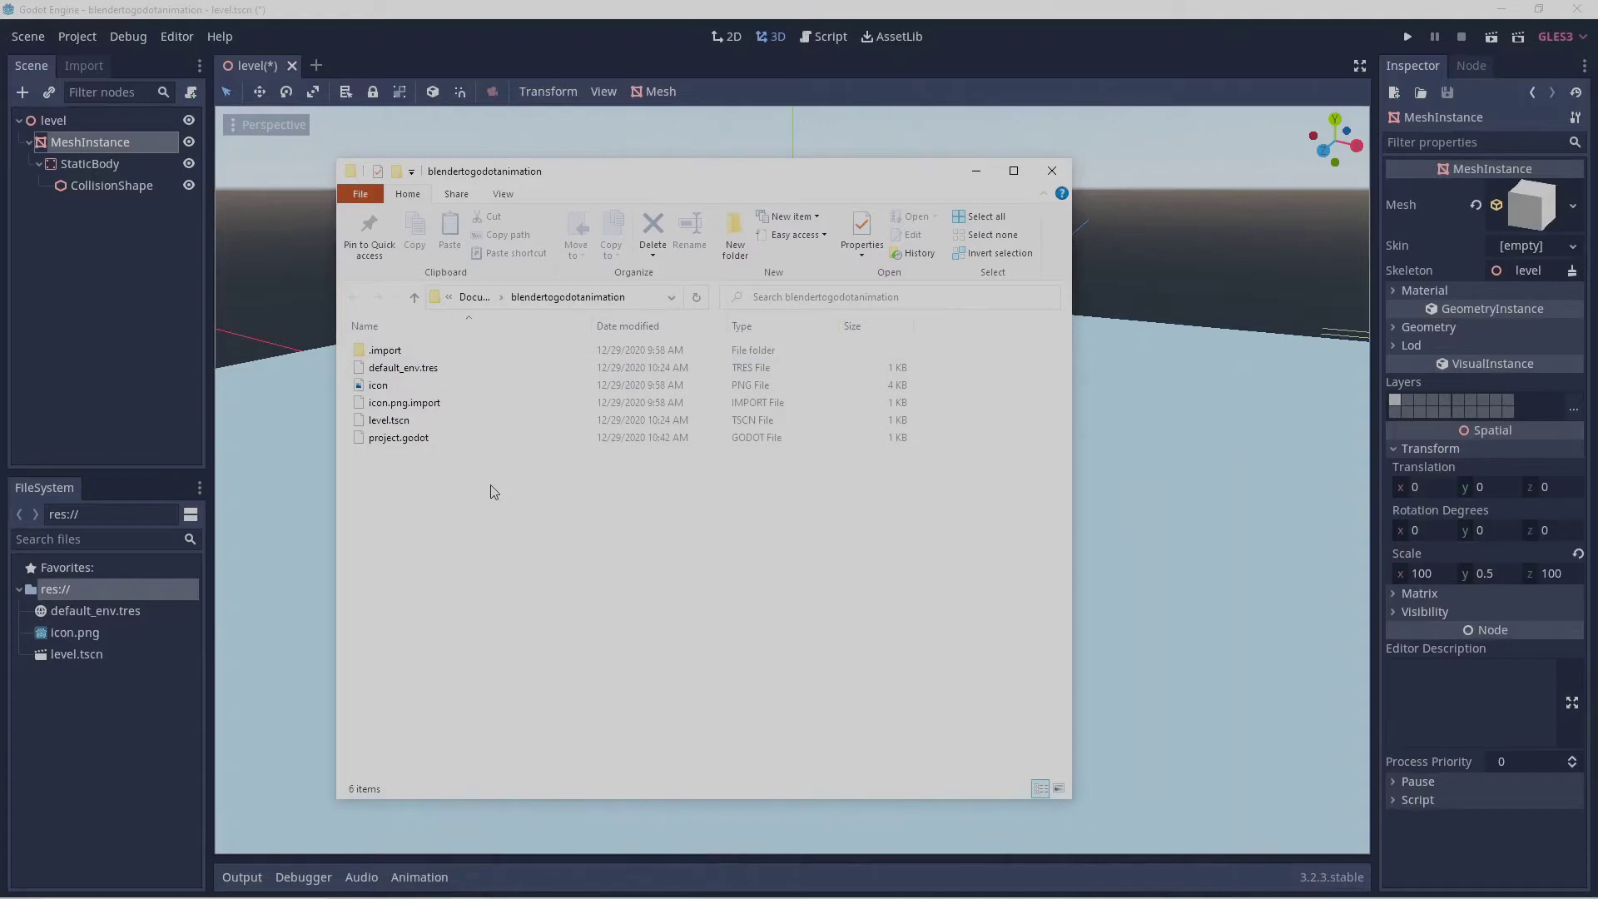
Create two folders named scripts and assets in the blendertogodotanimation project folder.
{"action": "left_click", "coordinate": [720, 251]}
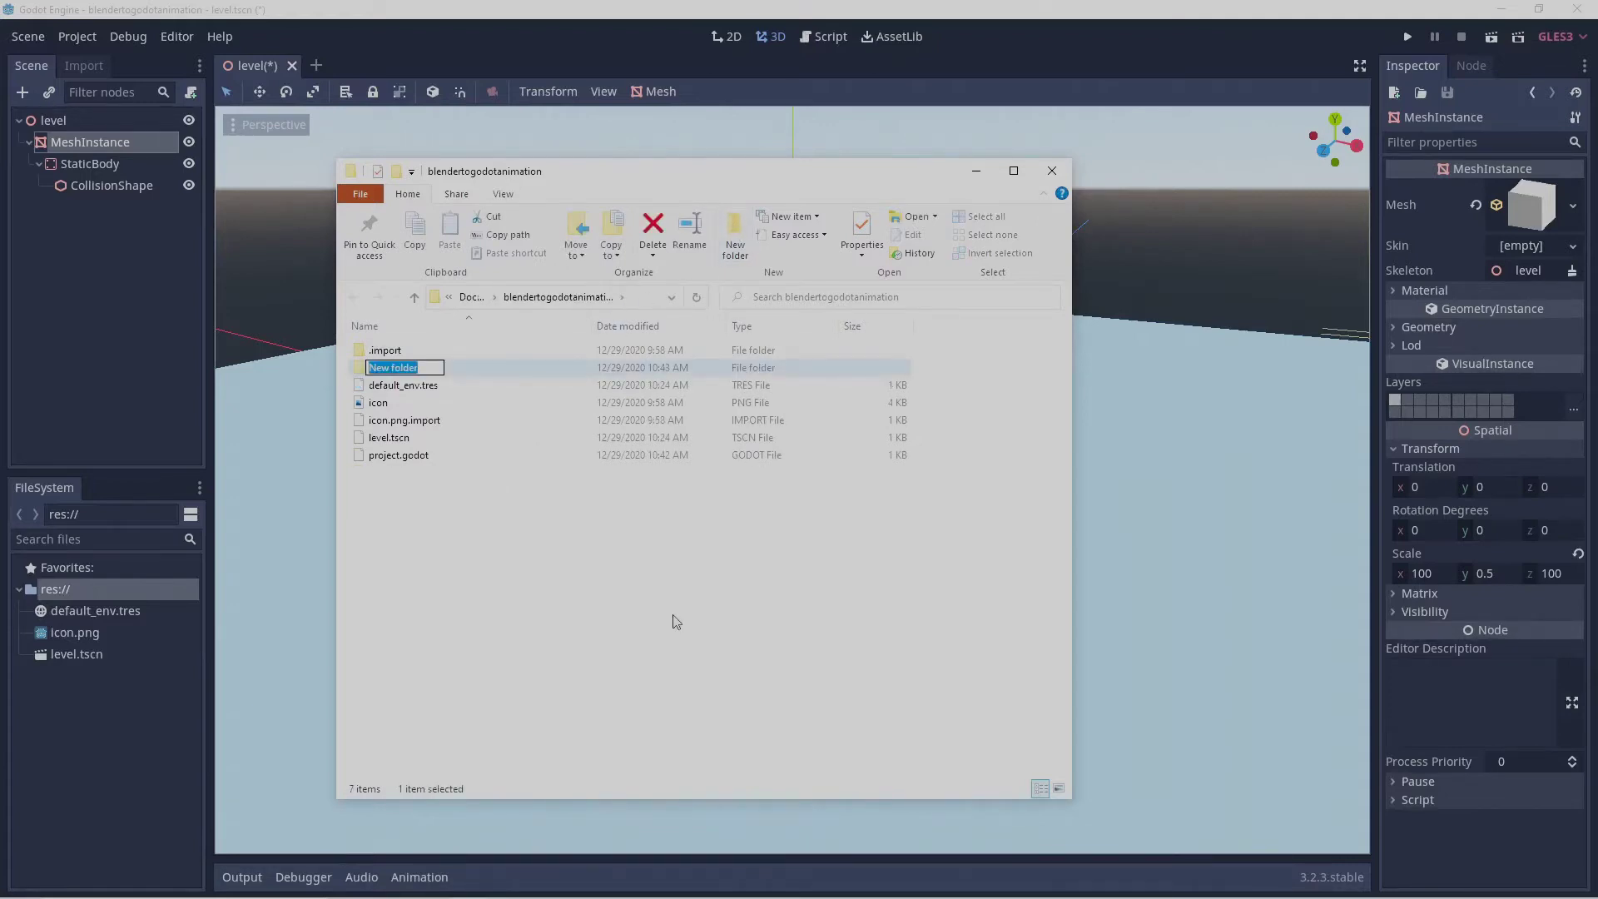
{"action": "type", "text": "scripts"}
{"action": "key", "text": "Return"}
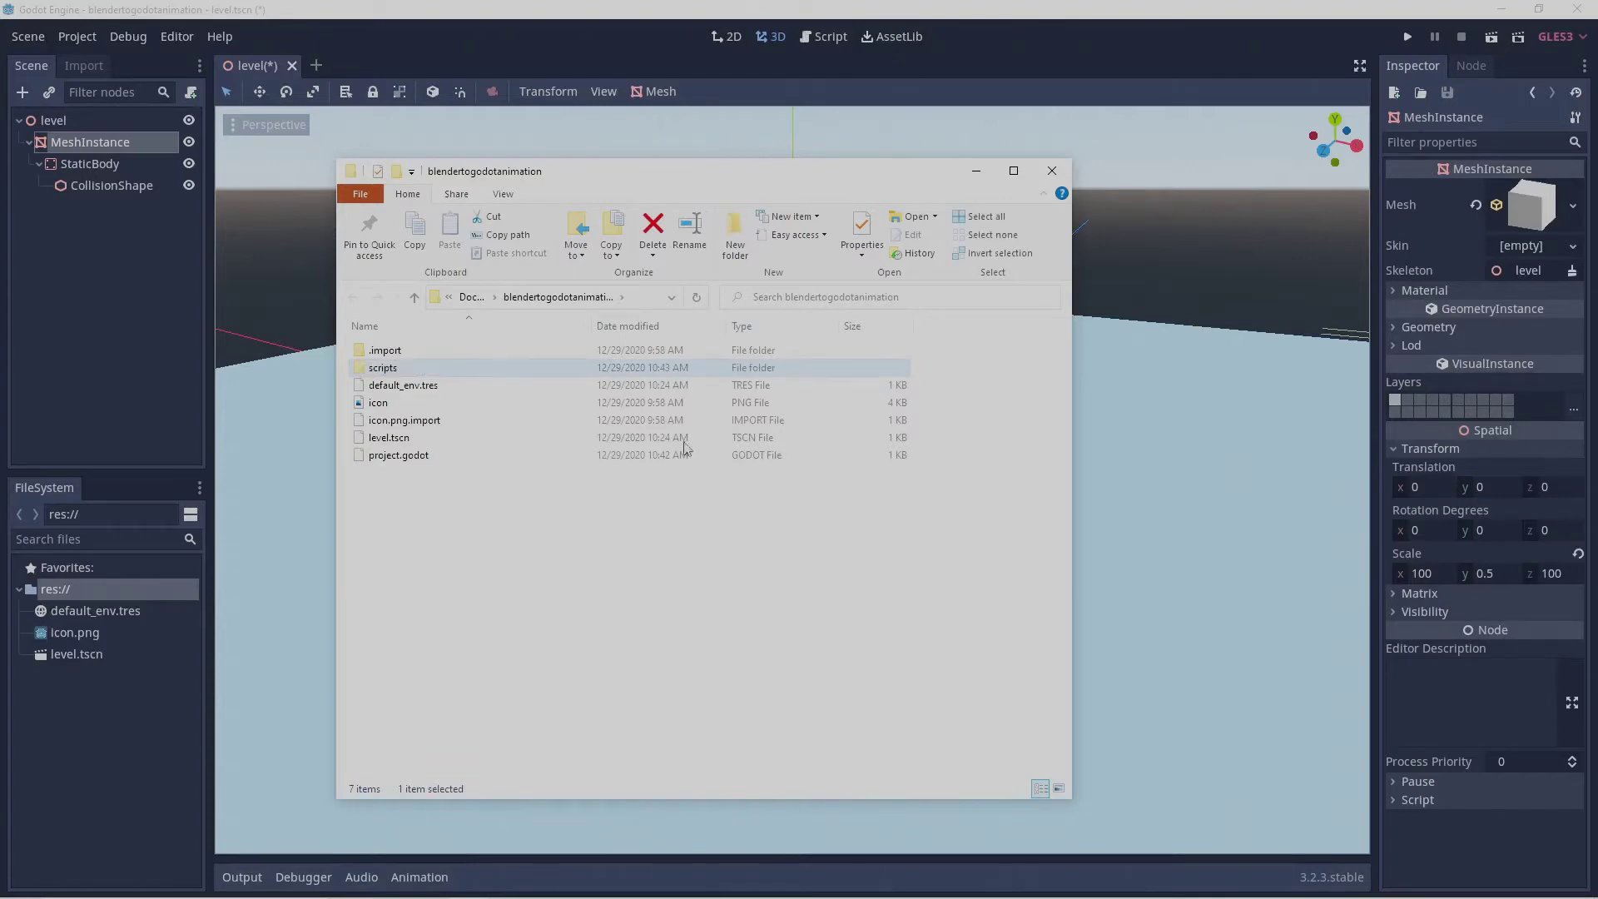
{"action": "left_click", "coordinate": [735, 249]}
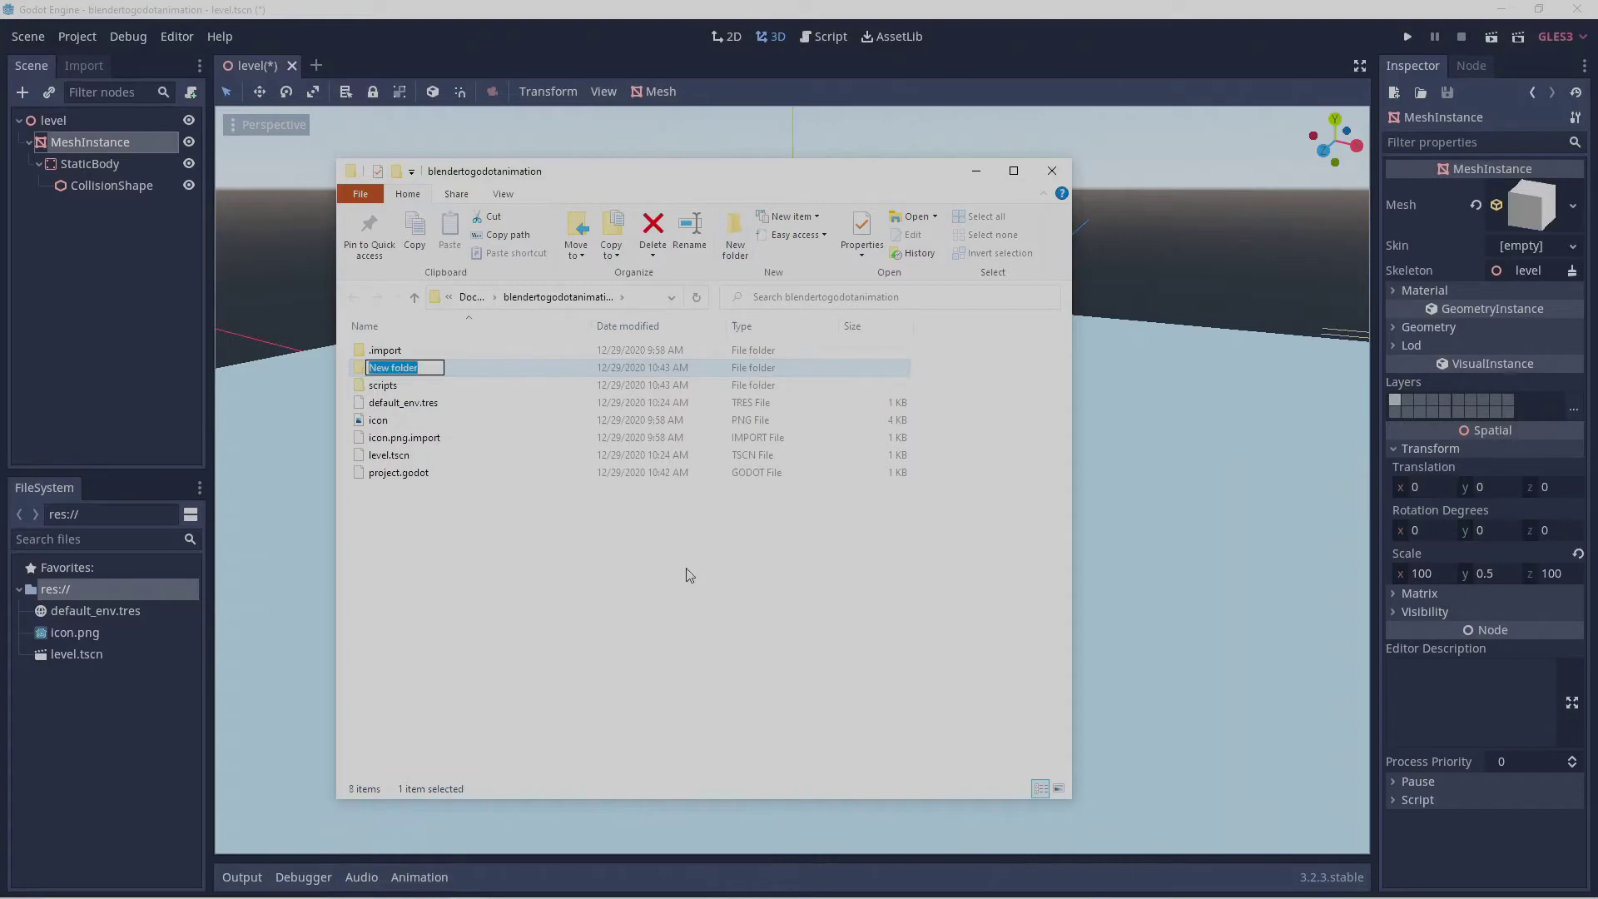
{"action": "type", "text": "assets"}
{"action": "key", "text": "Return"}
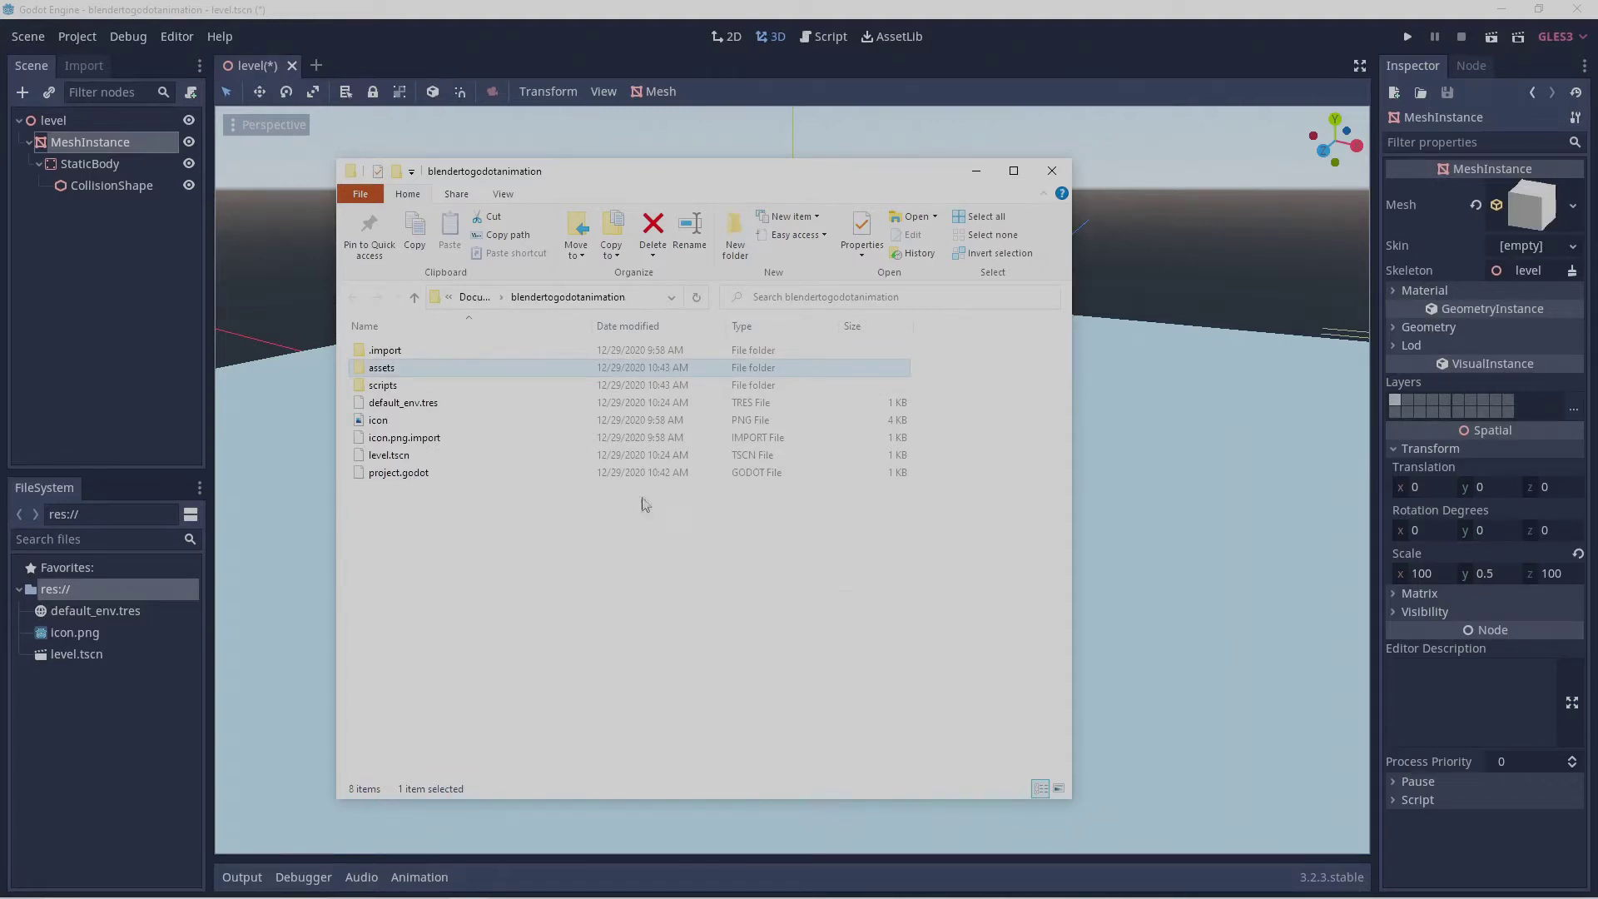
Create two subfolders named art and audio inside the assets folder.
{"action": "double_click", "coordinate": [513, 369]}
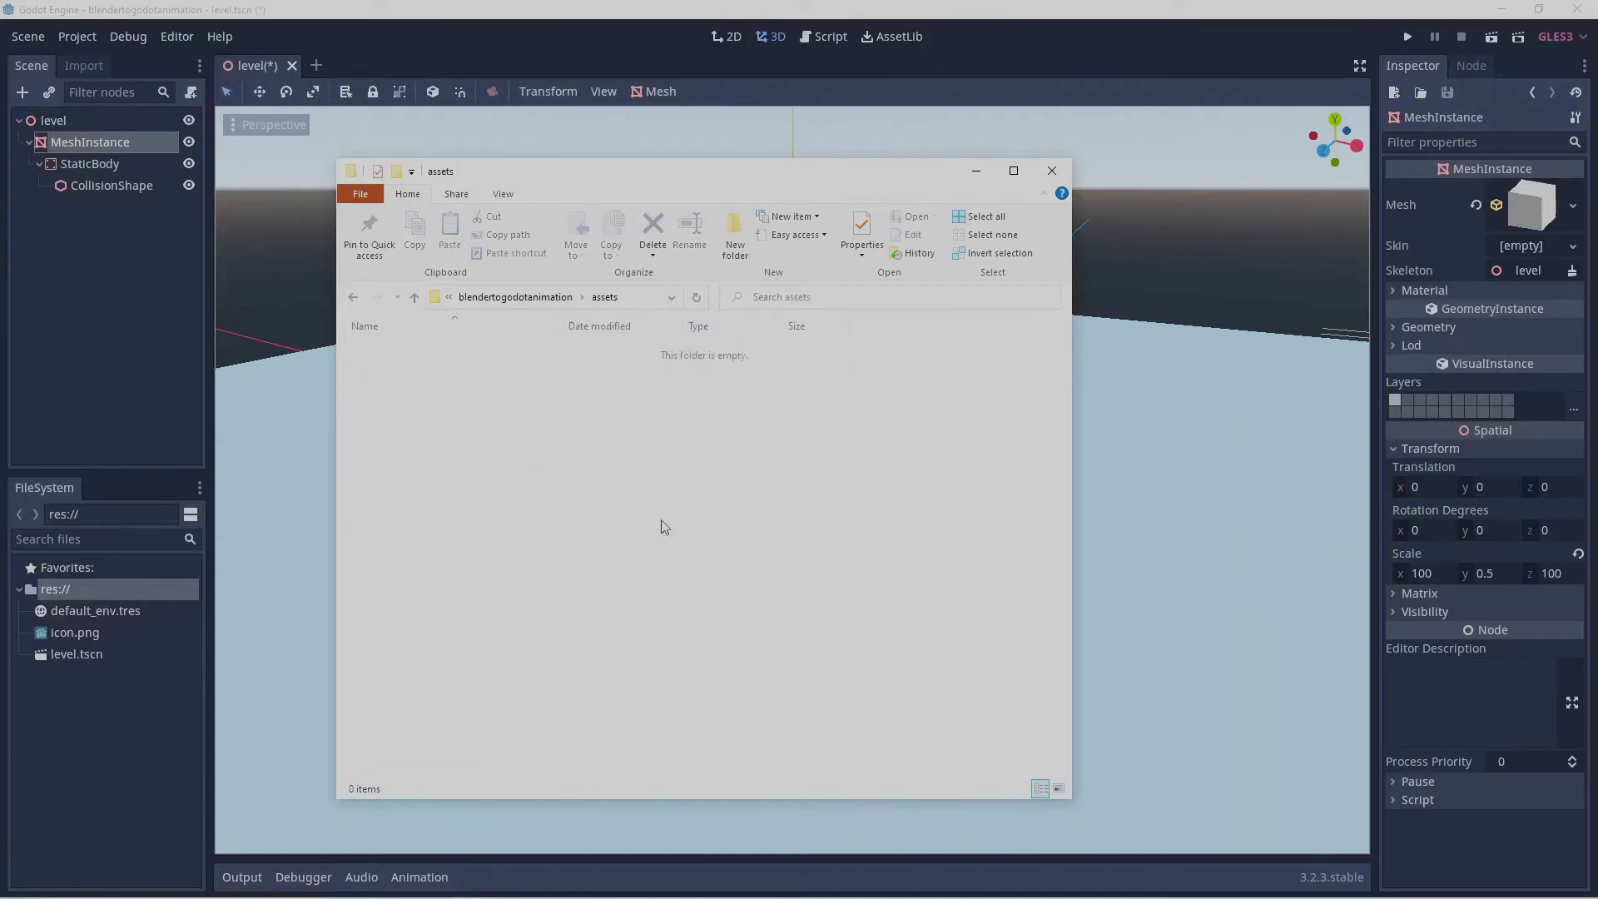
{"action": "left_click", "coordinate": [735, 242]}
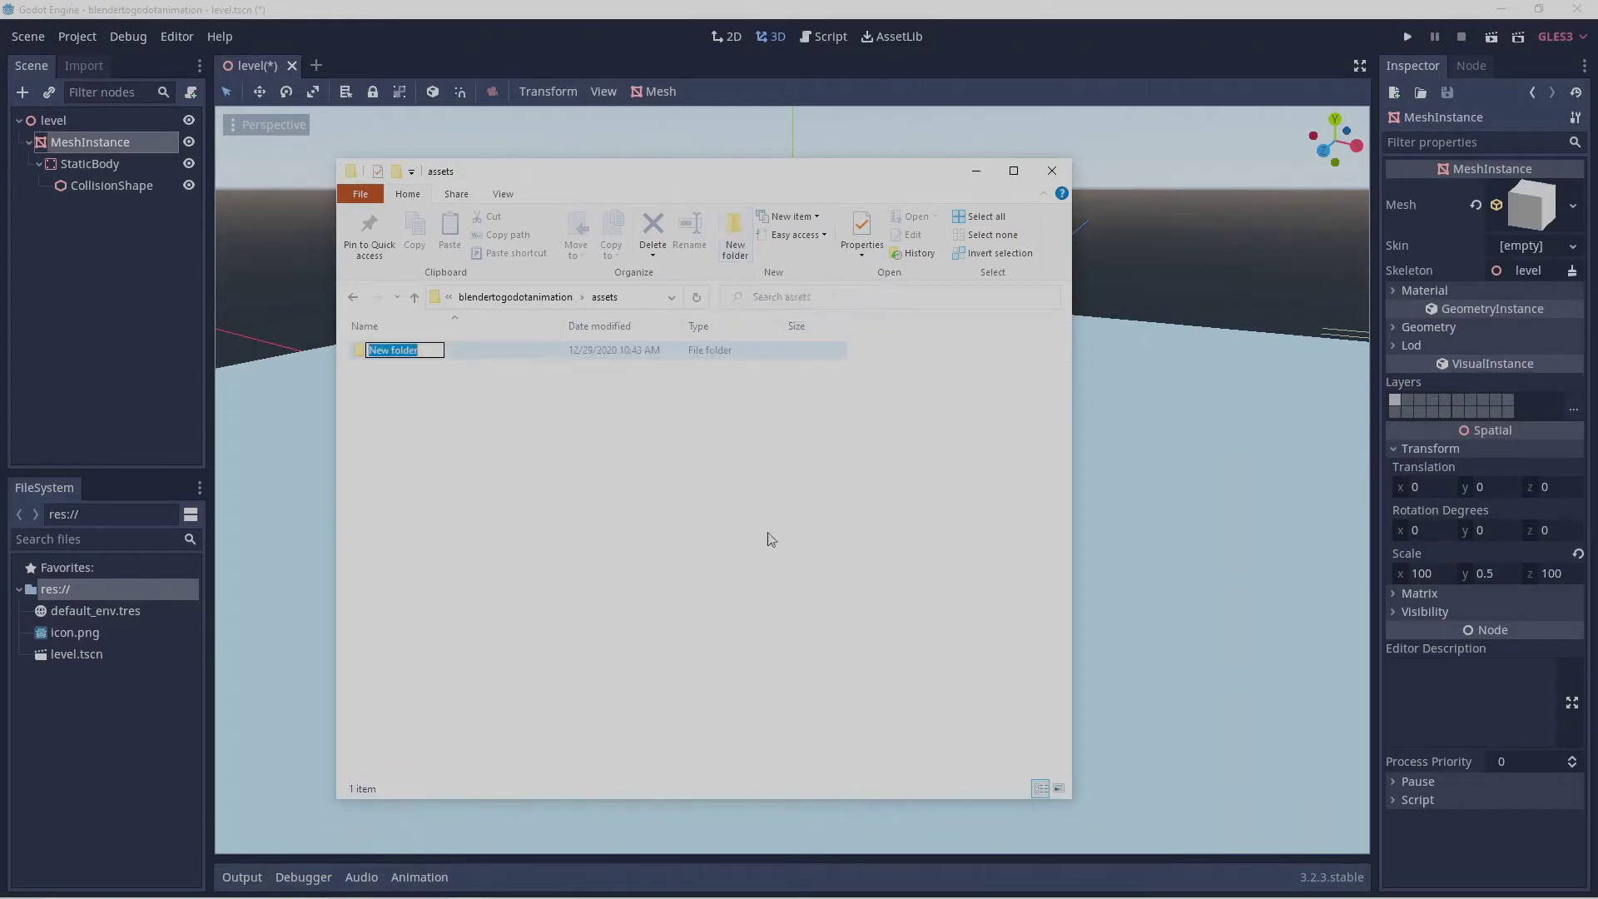
{"action": "type", "text": "art"}
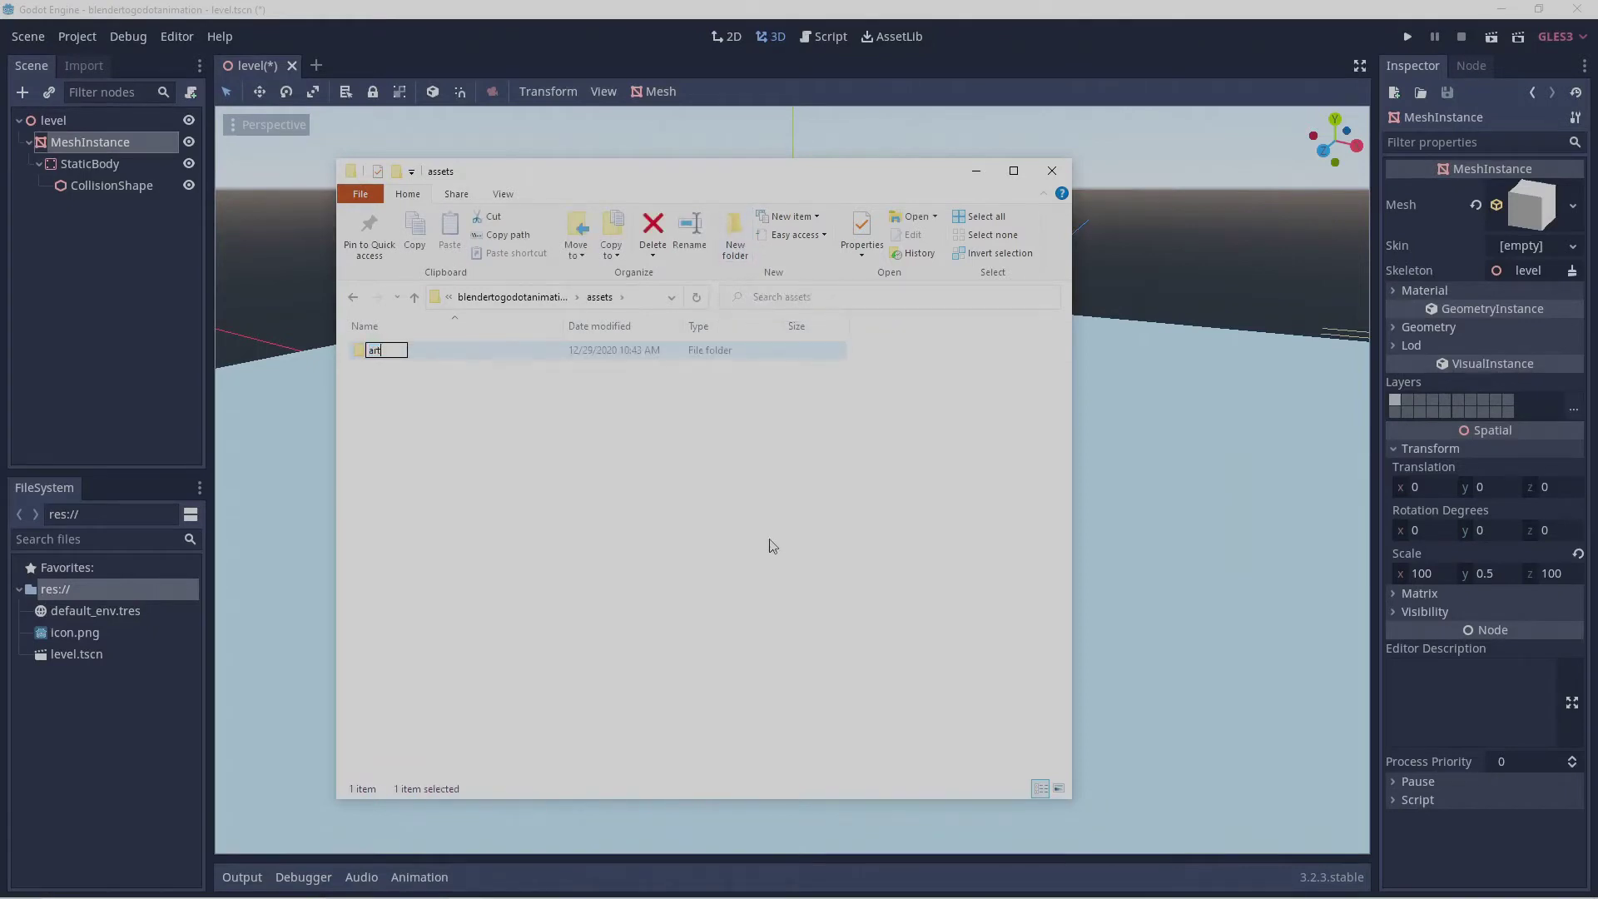
{"action": "key", "text": "Return"}
{"action": "left_click", "coordinate": [738, 246]}
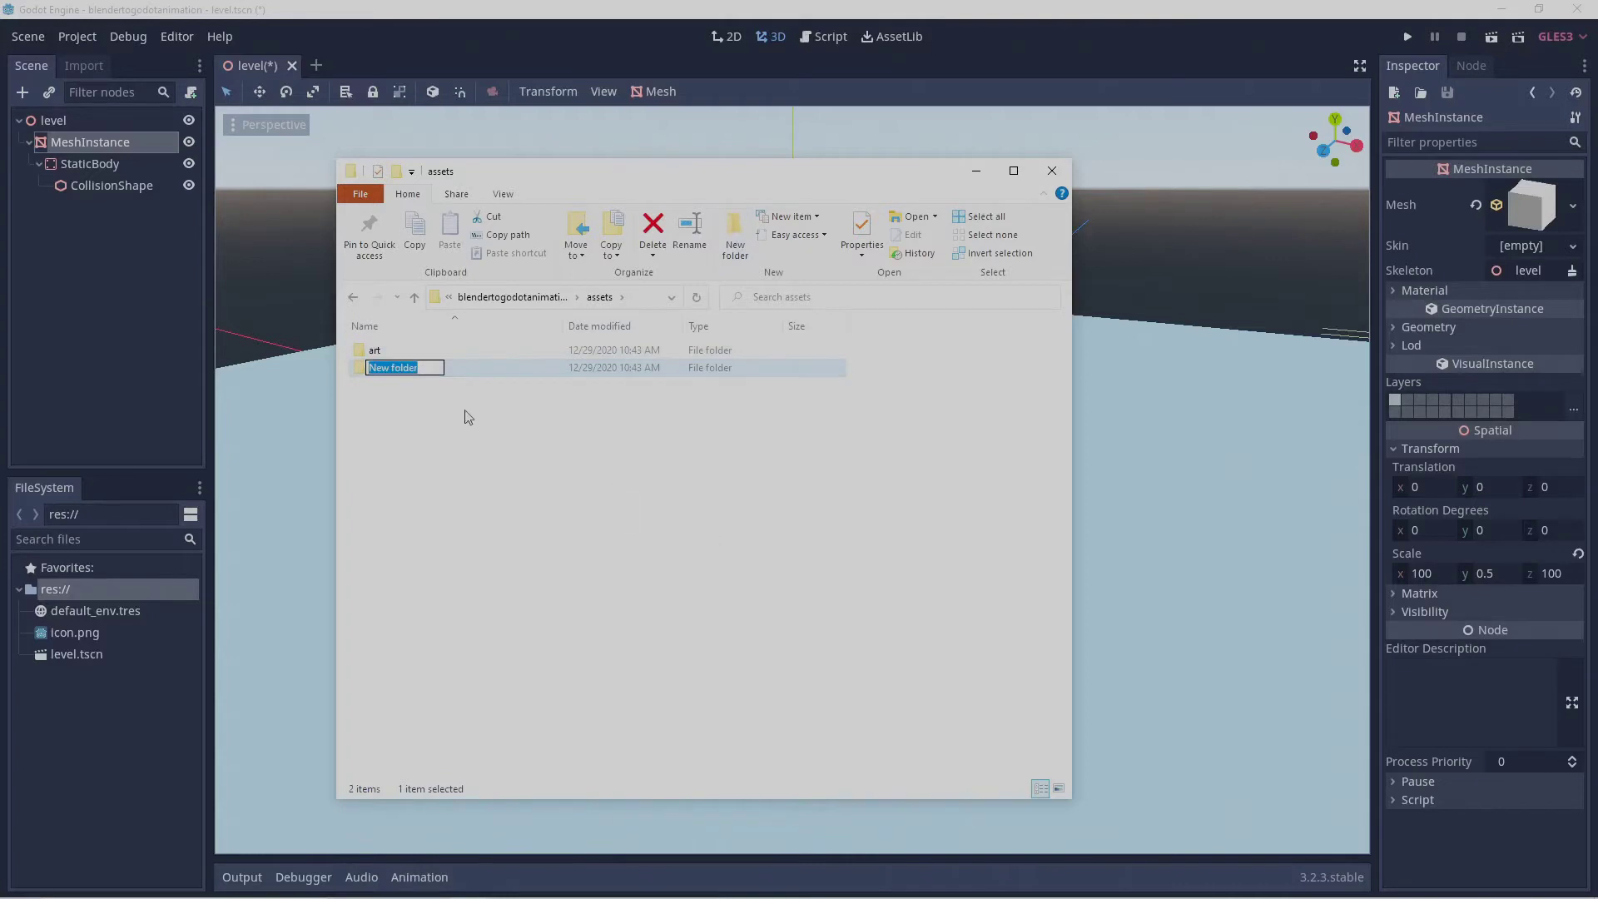
{"action": "type", "text": "a"}
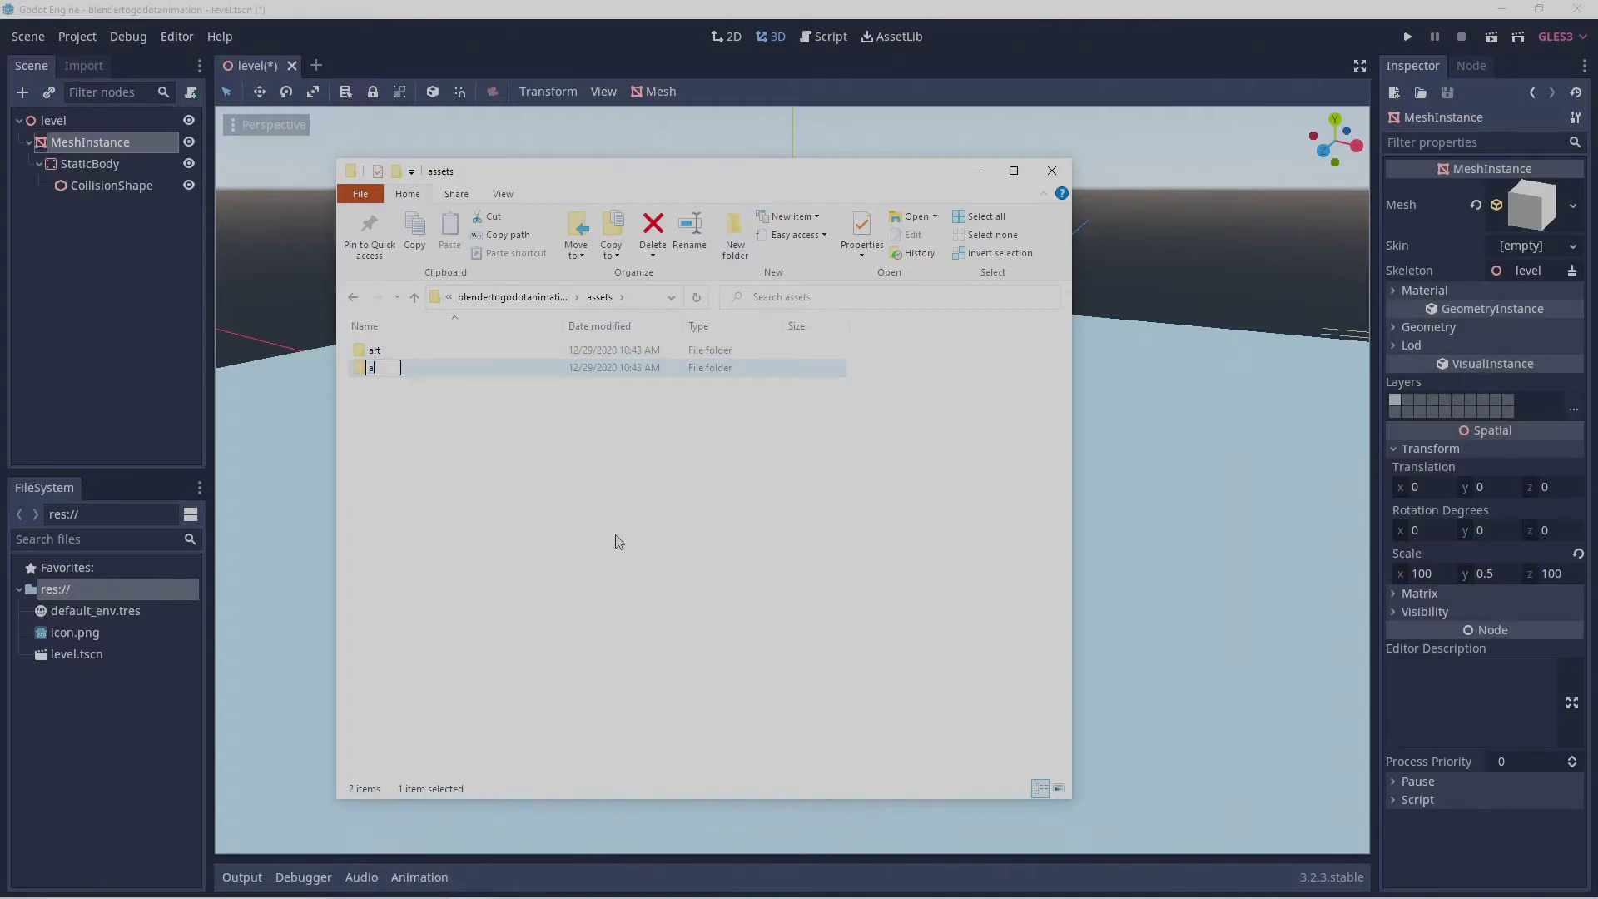
{"action": "type", "text": "udio"}
{"action": "key", "text": "Return"}
Create a subfolder named background inside the art folder.
{"action": "double_click", "coordinate": [472, 351]}
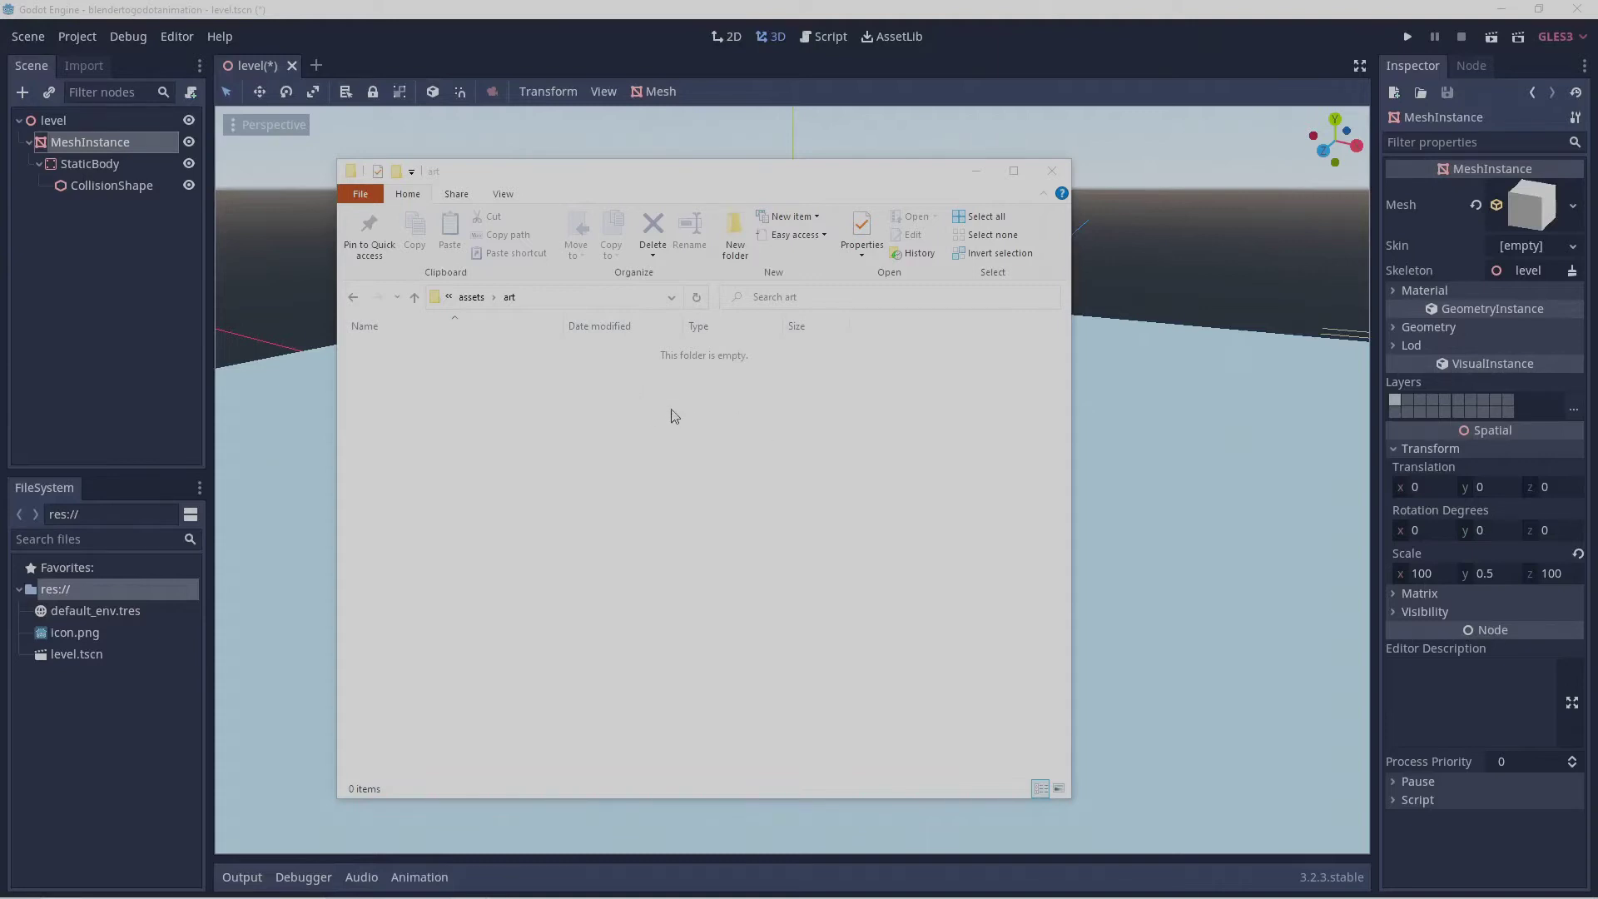
{"action": "left_click", "coordinate": [738, 228]}
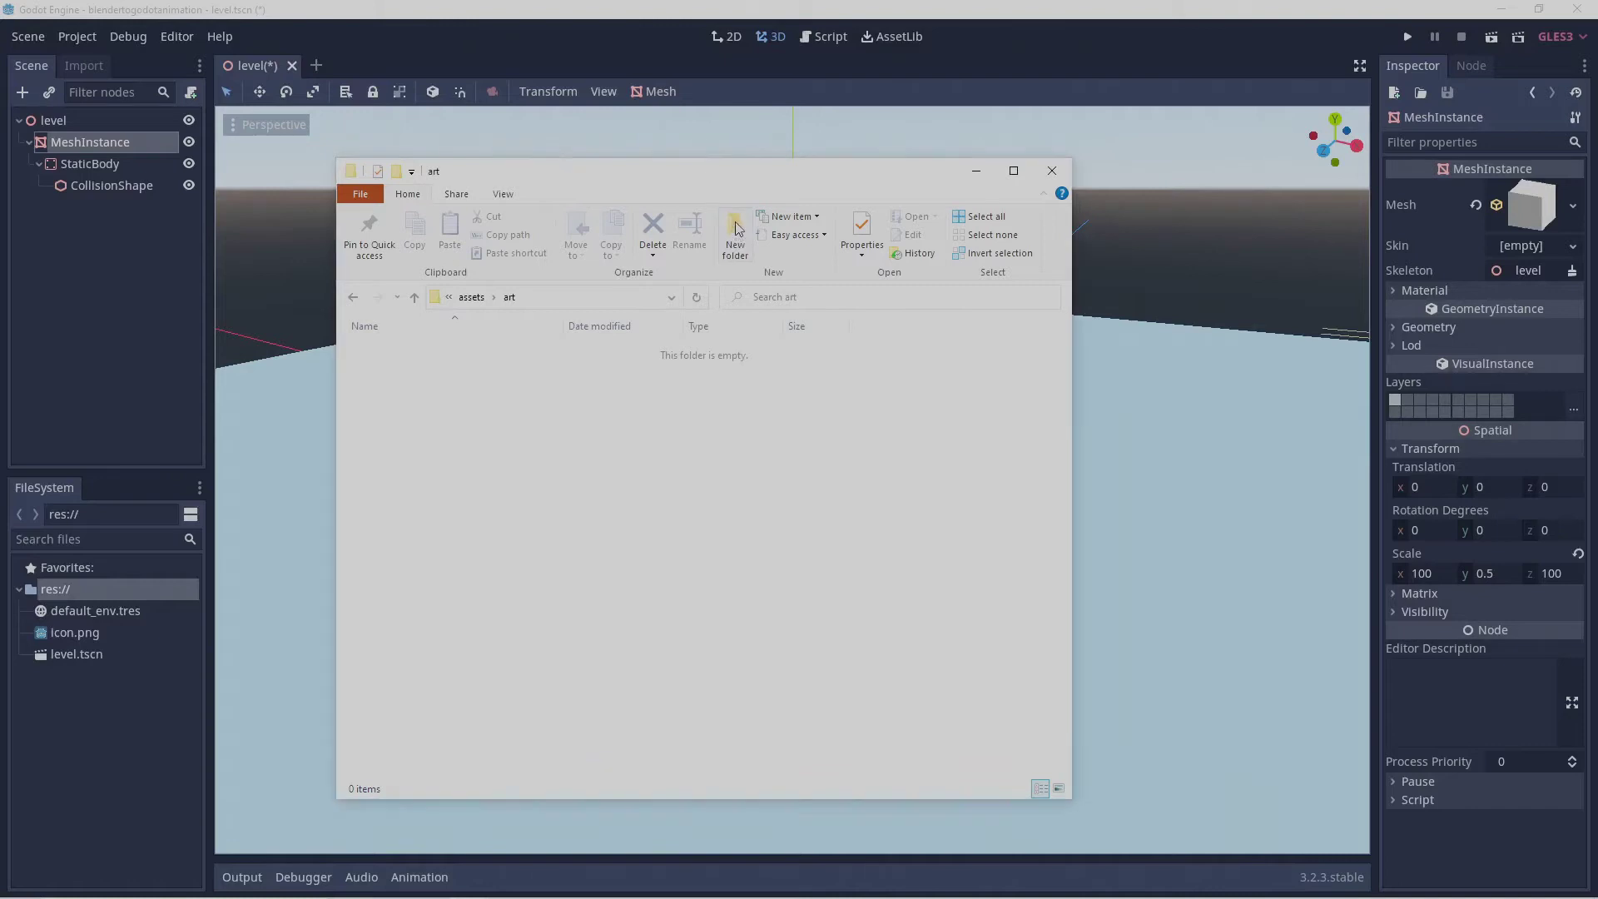
{"action": "left_click", "coordinate": [737, 228]}
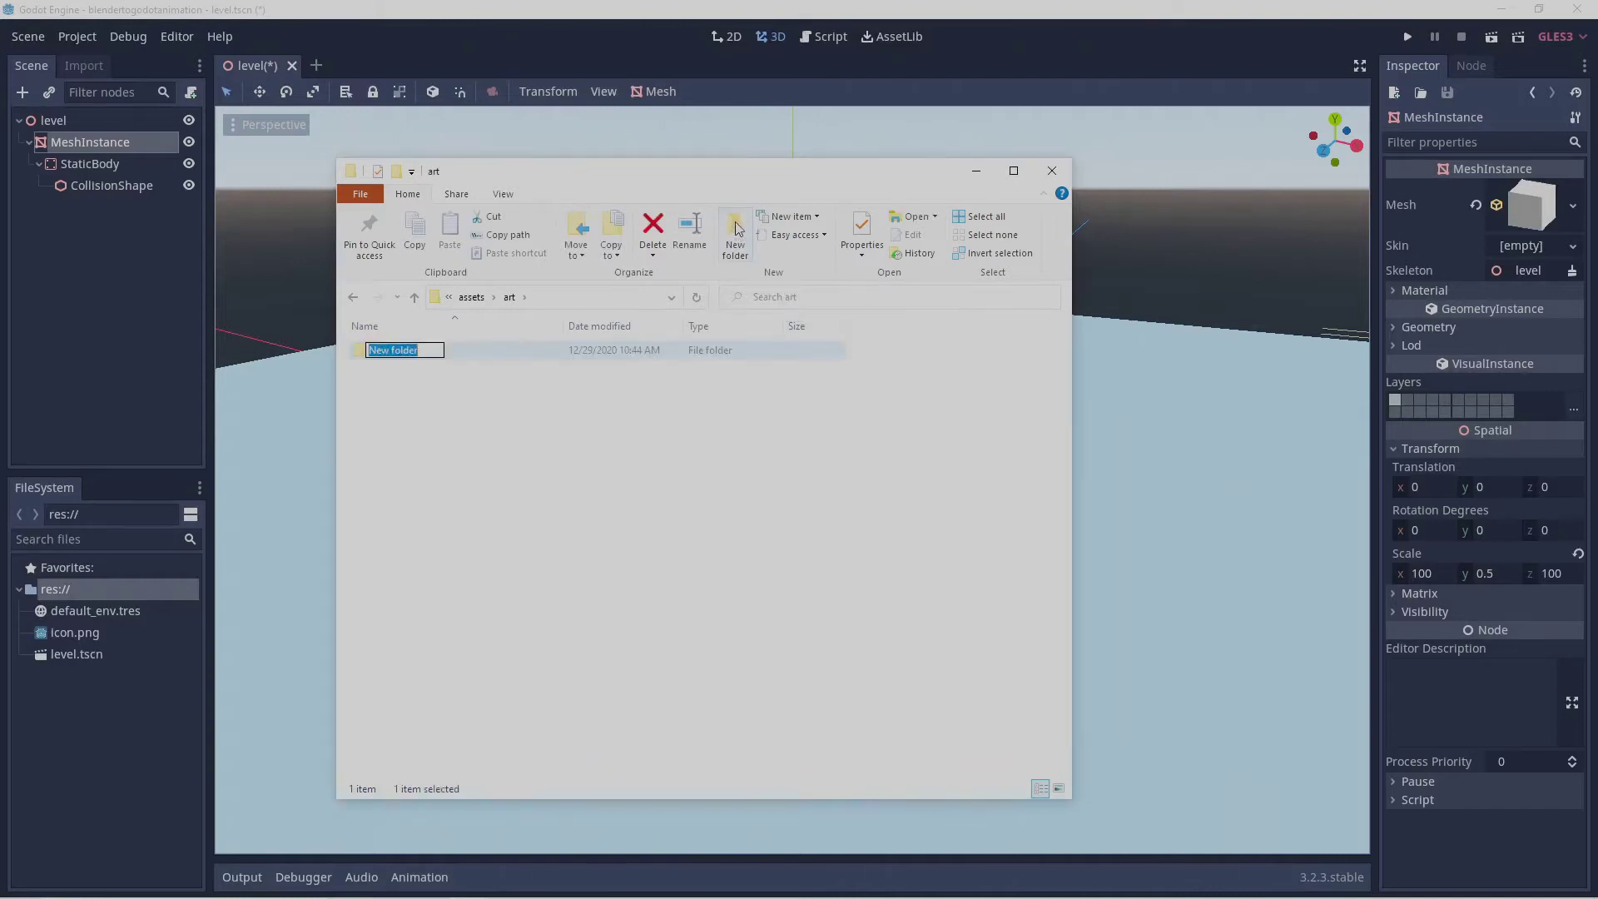
{"action": "type", "text": "backgrounf"}
{"action": "key", "text": "BackSpace"}
{"action": "type", "text": "d"}
{"action": "key", "text": "Return"}
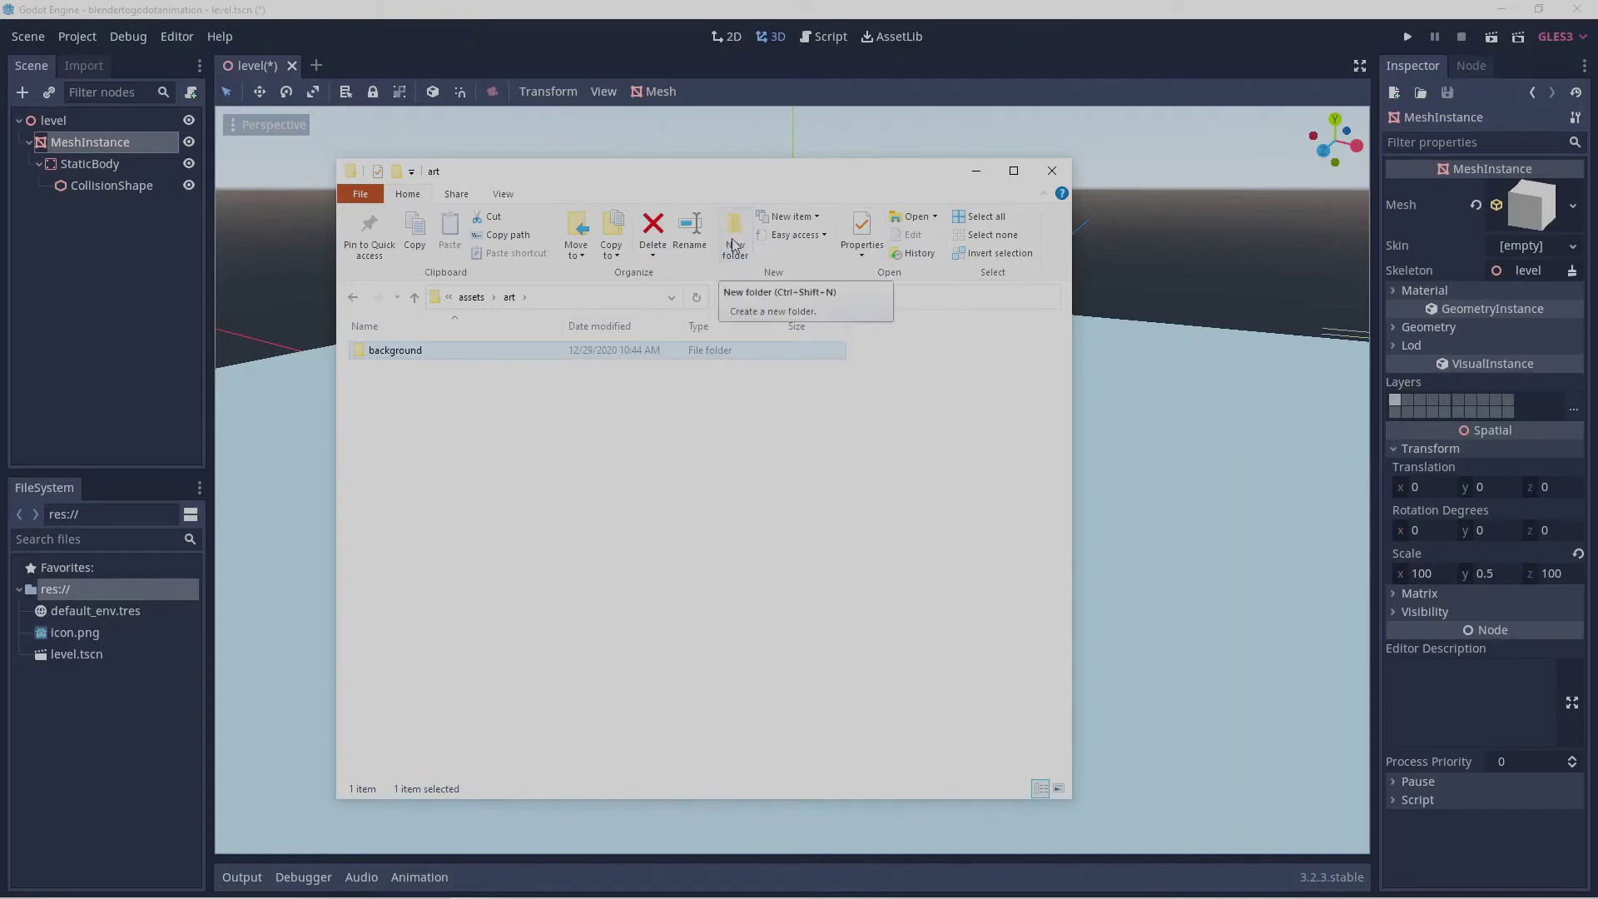
Create two subfolders named enemy and player inside the art folder.
{"action": "left_click", "coordinate": [733, 243]}
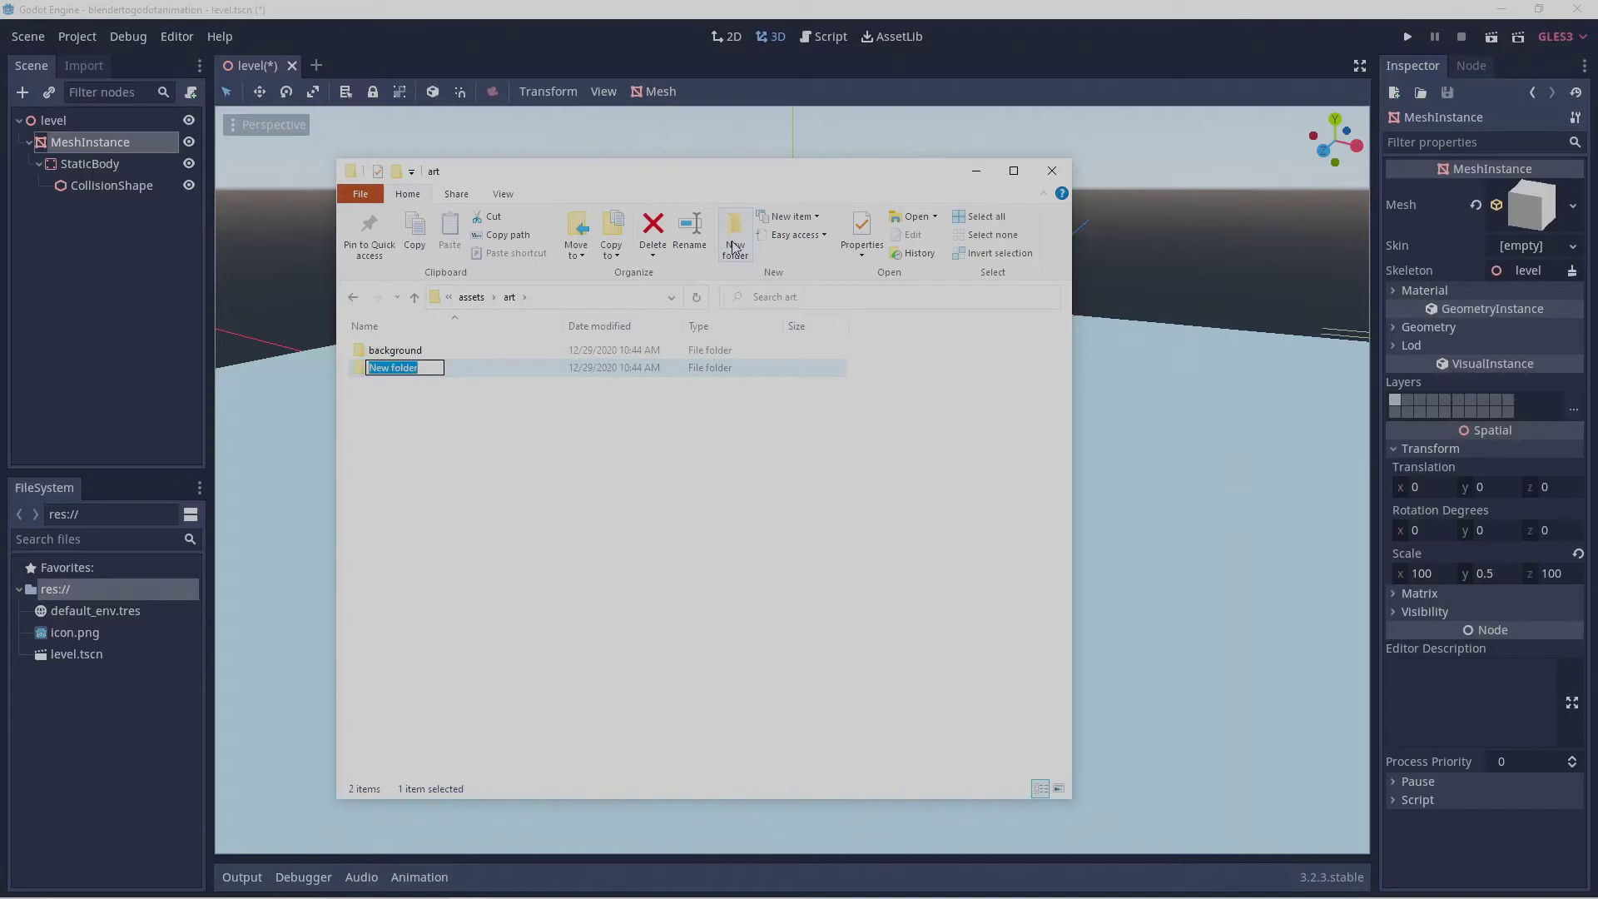
{"action": "type", "text": "enemy"}
{"action": "key", "text": "Return"}
{"action": "left_click", "coordinate": [733, 247]}
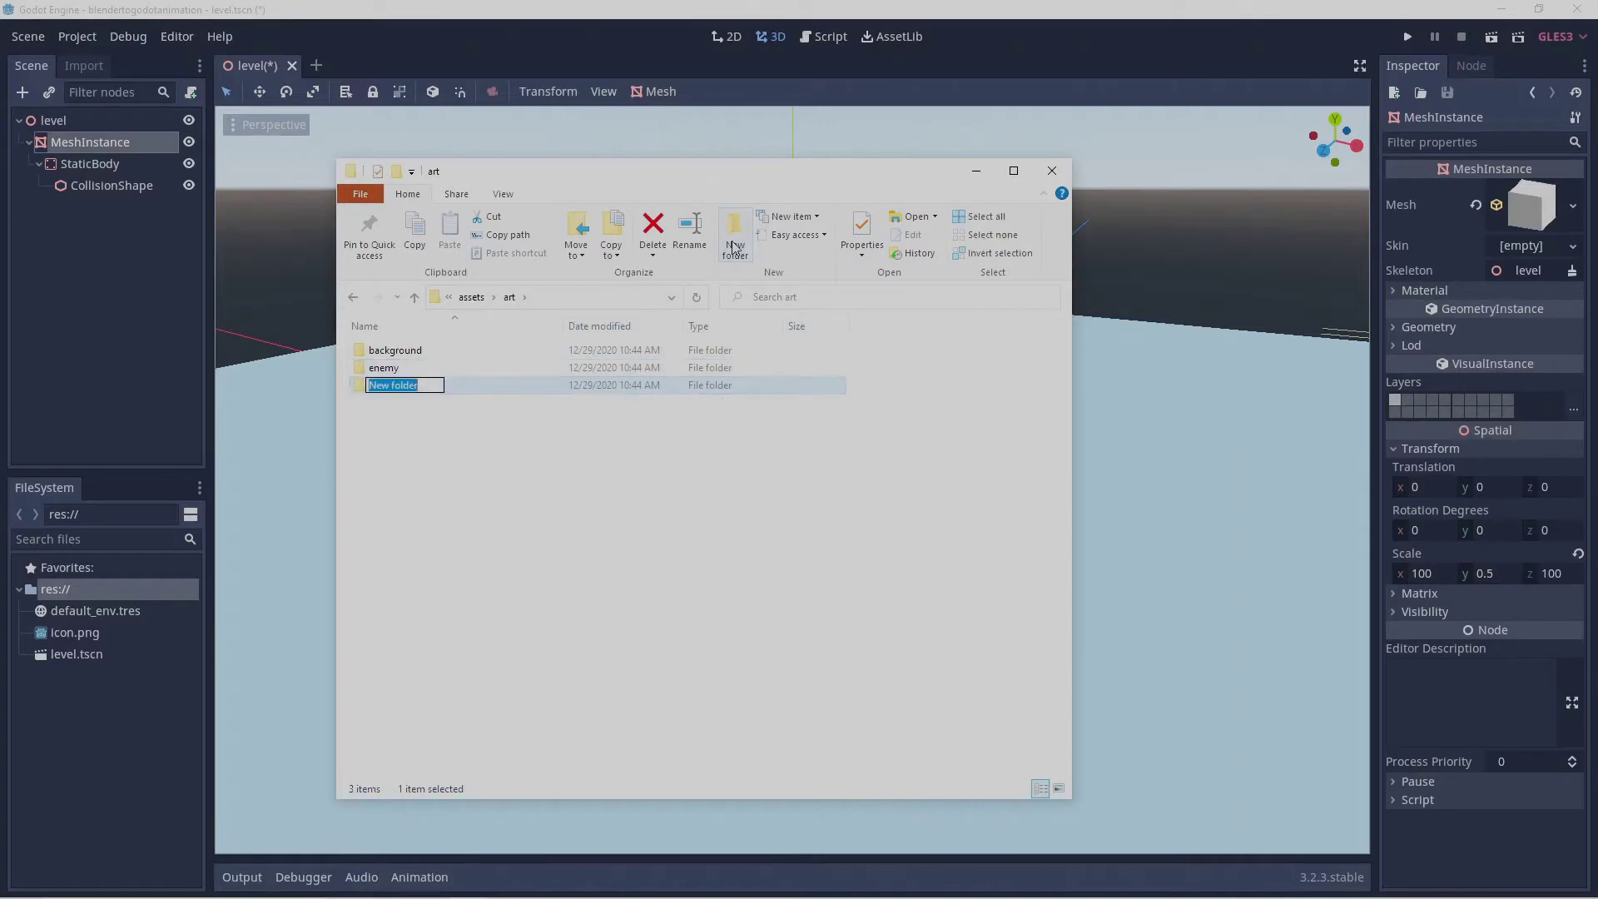
{"action": "type", "text": "player"}
{"action": "key", "text": "Return"}
Create three more subfolders named platforms, tileset and ui inside the art folder.
{"action": "left_click", "coordinate": [734, 246]}
{"action": "type", "text": "pl"}
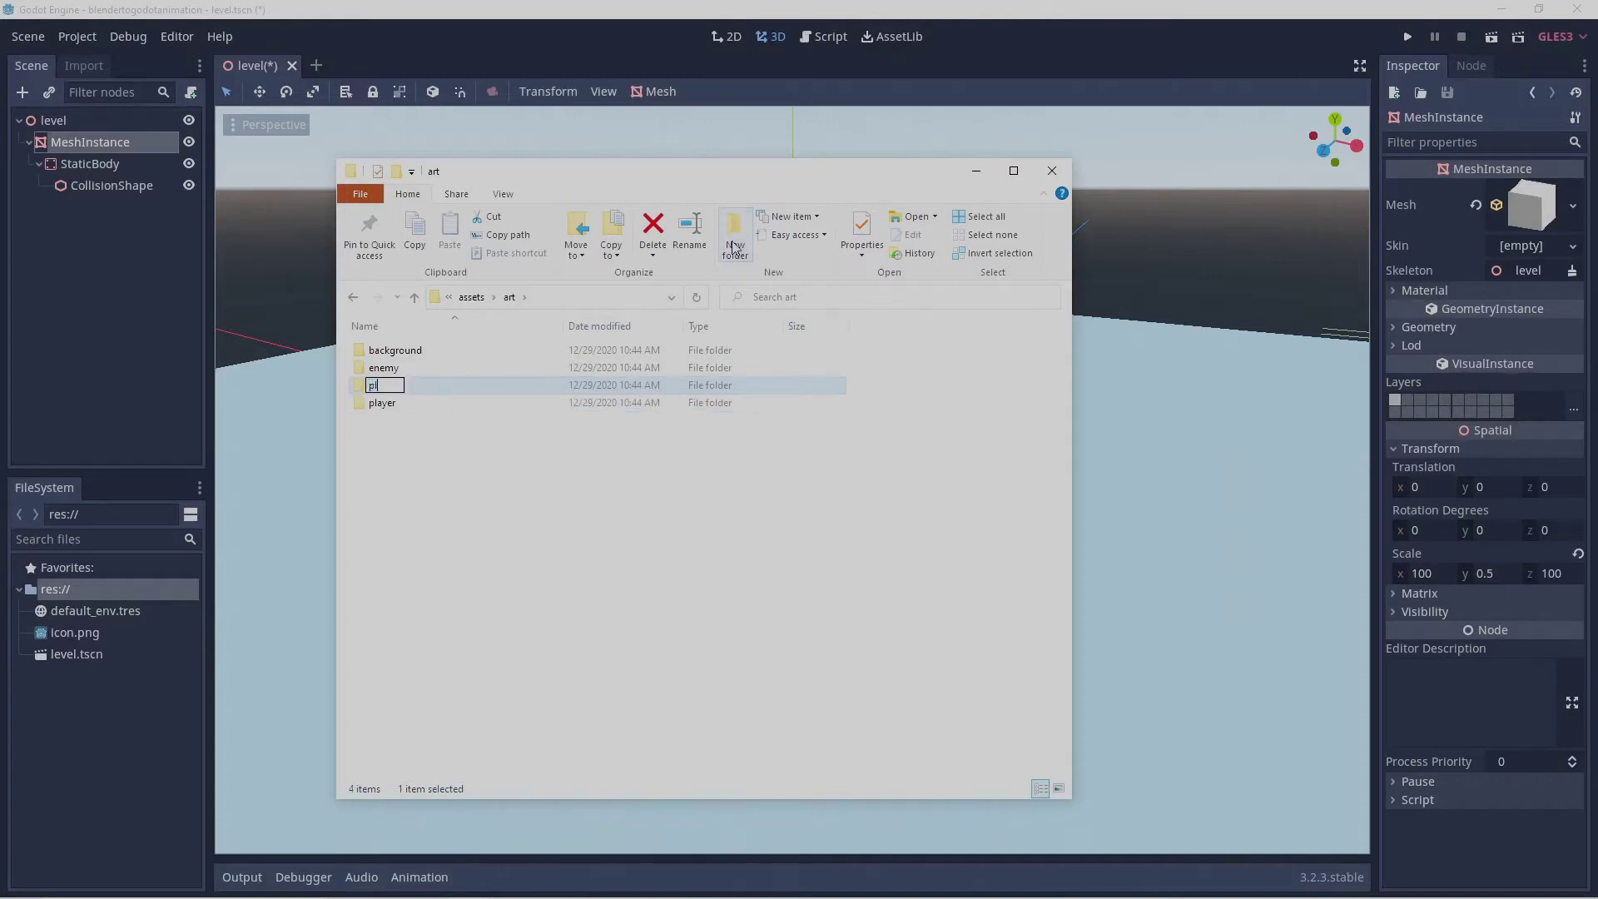
{"action": "type", "text": "atforms"}
{"action": "key", "text": "Return"}
{"action": "left_click", "coordinate": [733, 247]}
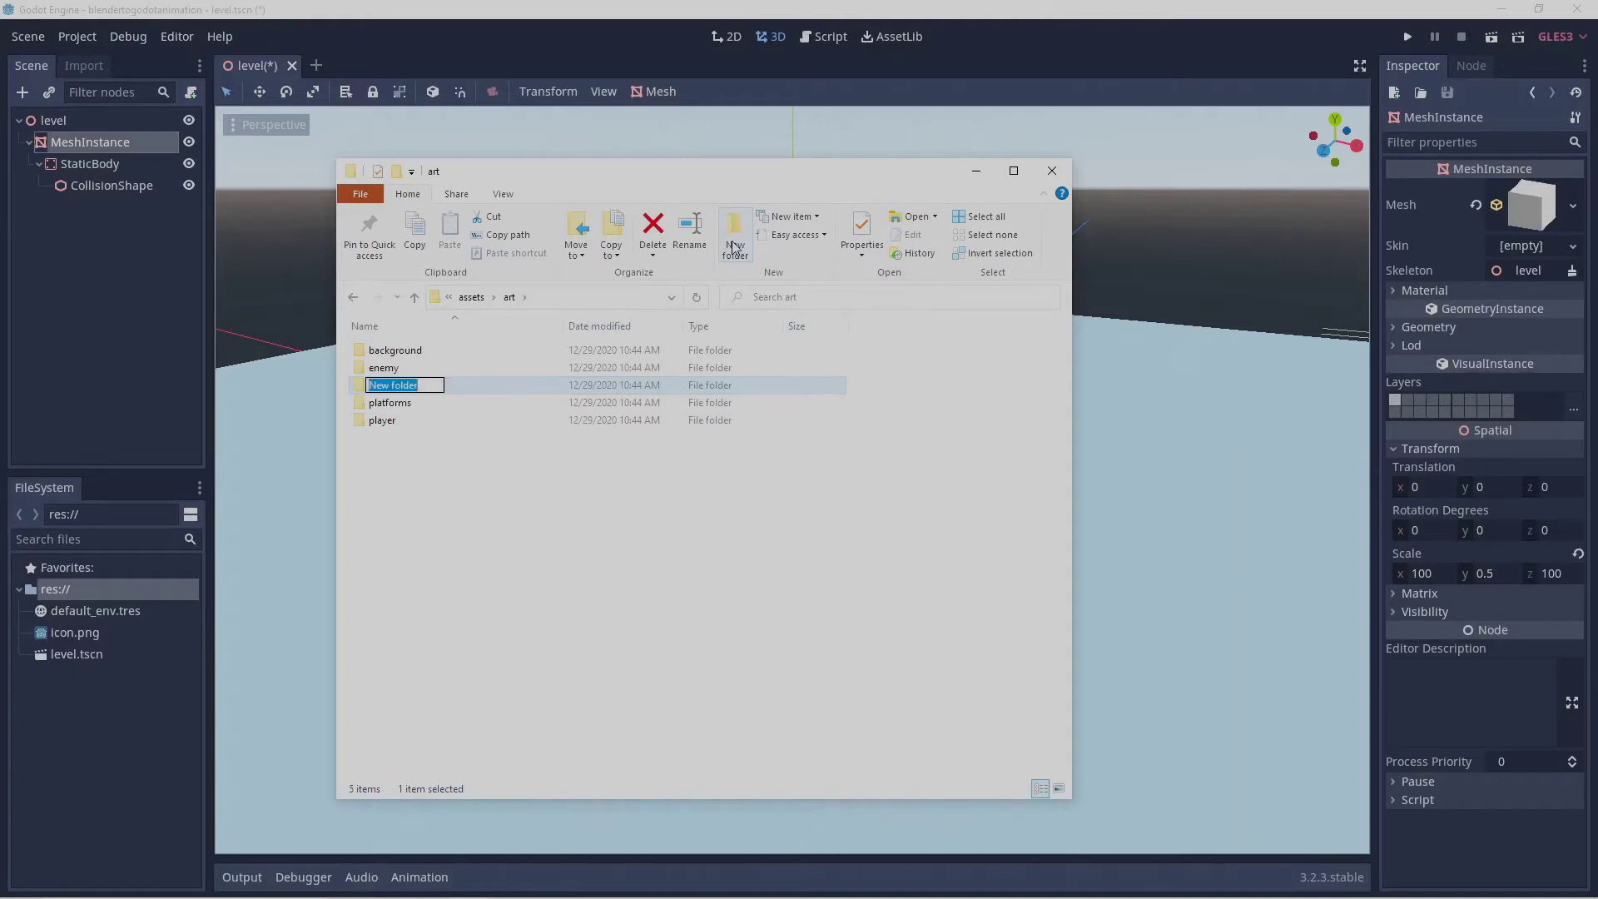
{"action": "type", "text": "tileset"}
{"action": "key", "text": "Return"}
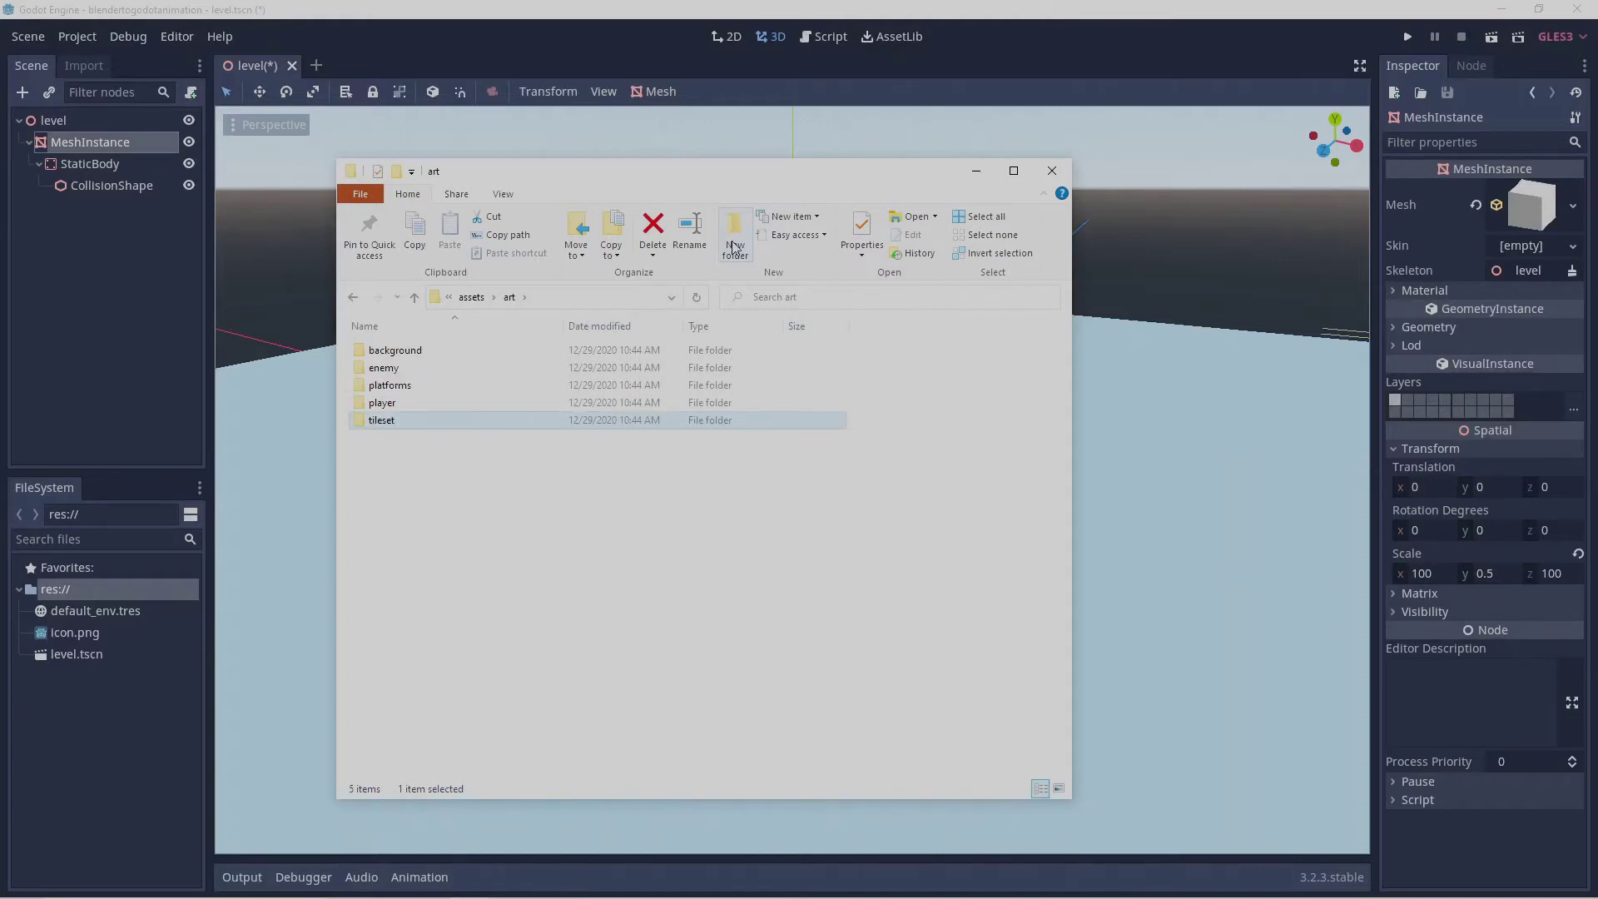
{"action": "left_click", "coordinate": [732, 247]}
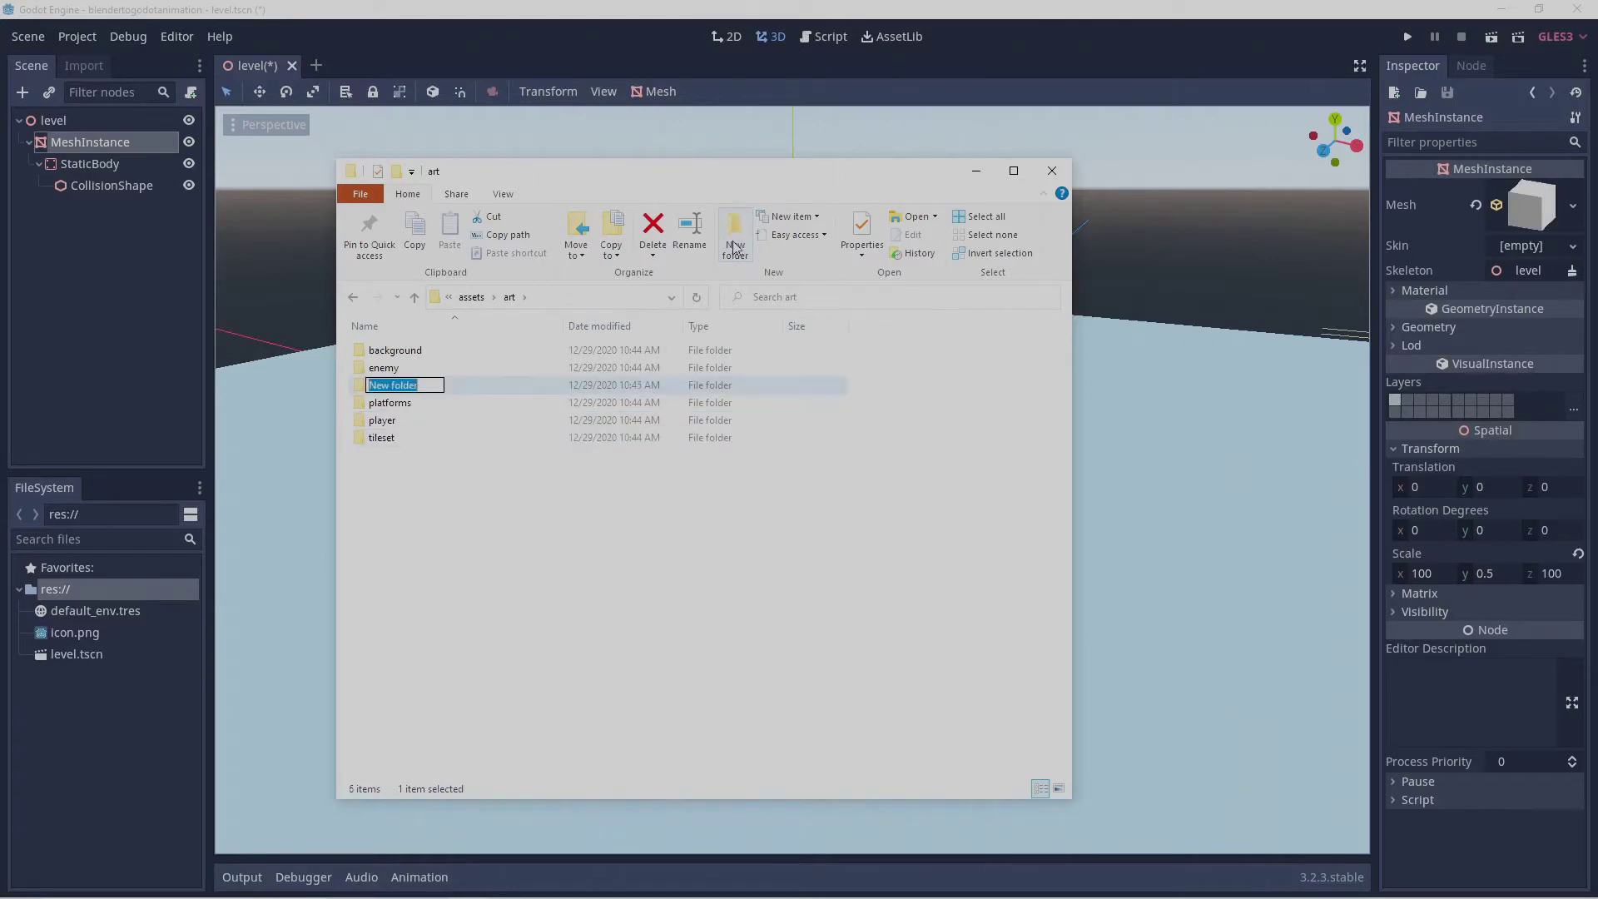
{"action": "type", "text": "ui"}
{"action": "key", "text": "Return"}
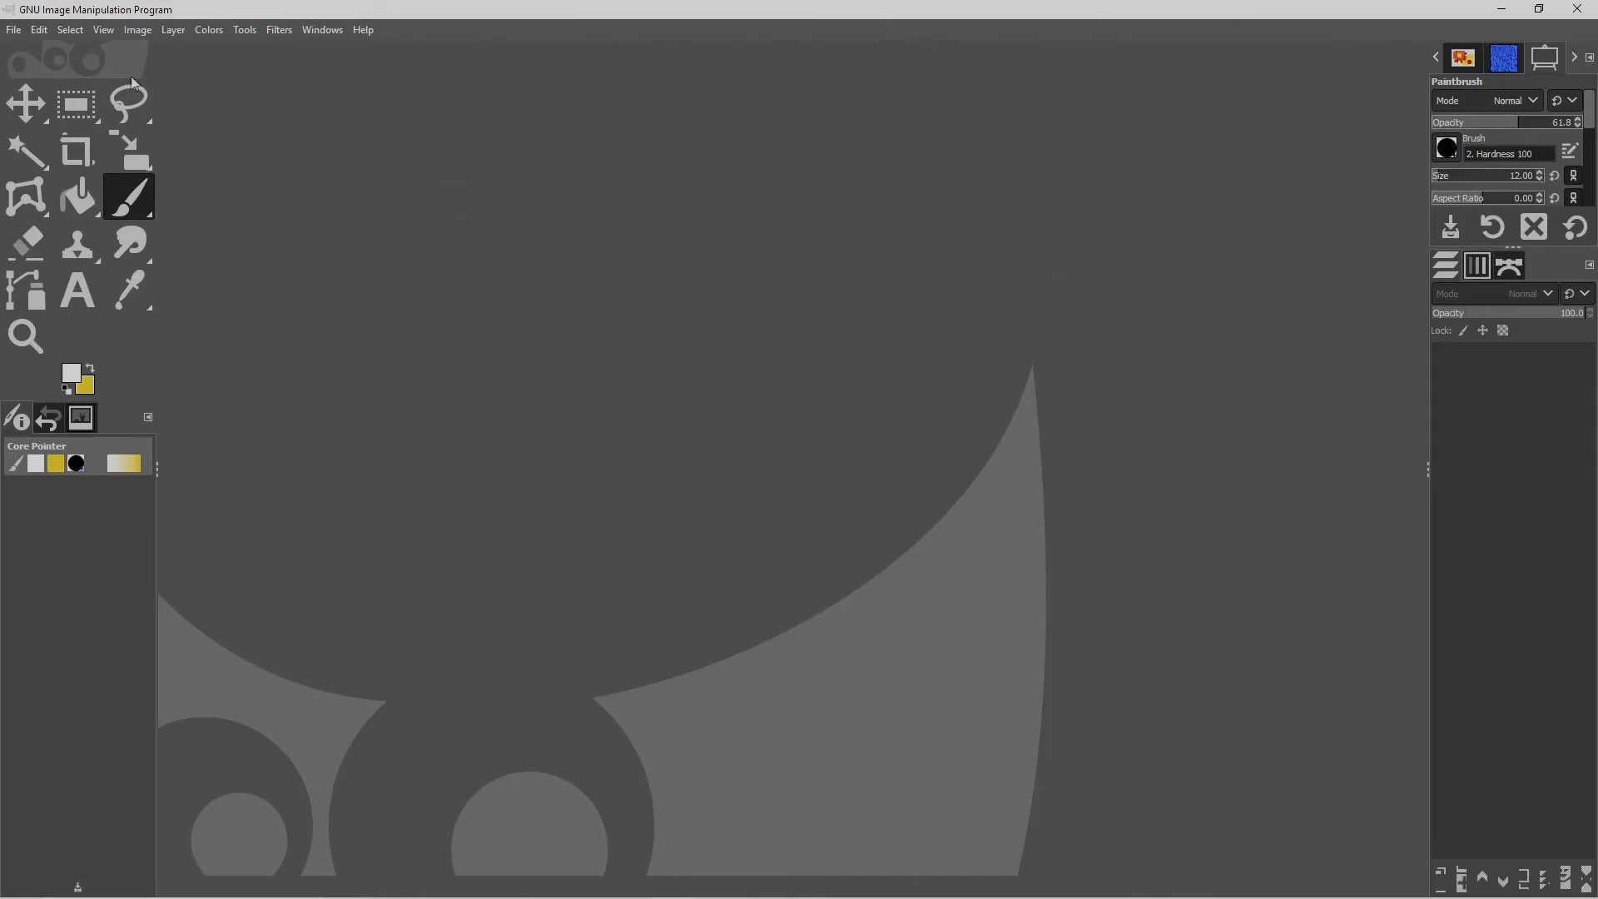
Switch to GIMP and create a new image 100 px wide and 100 px high.
{"action": "left_click", "coordinate": [15, 31]}
{"action": "left_click", "coordinate": [33, 48]}
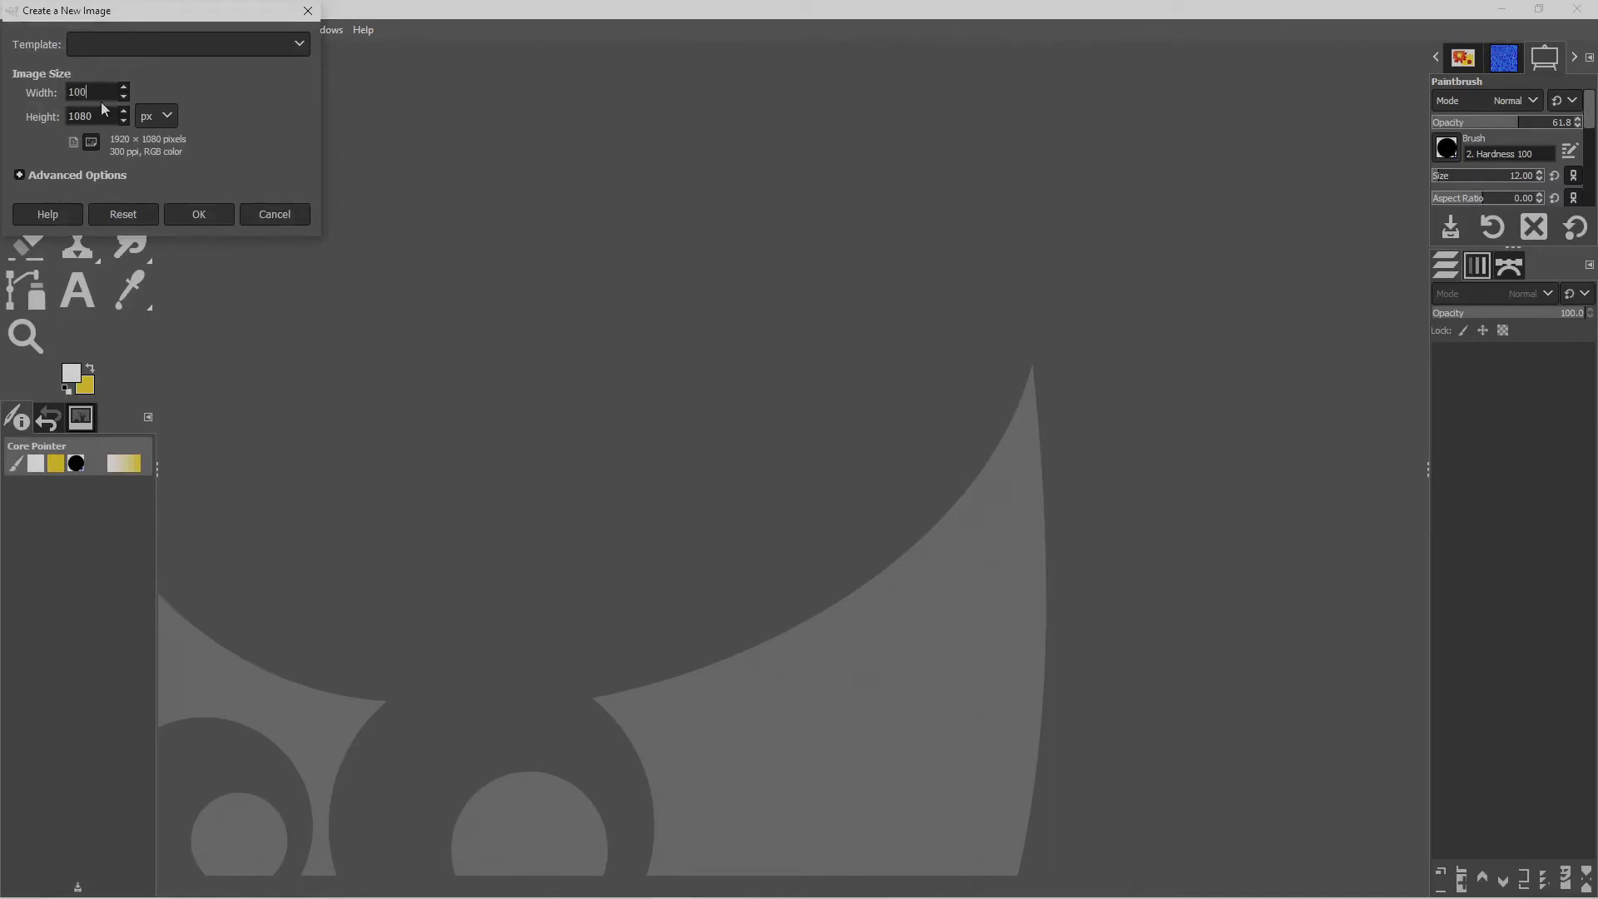
{"action": "key", "text": "Tab"}
{"action": "type", "text": "100"}
{"action": "left_click", "coordinate": [200, 214]}
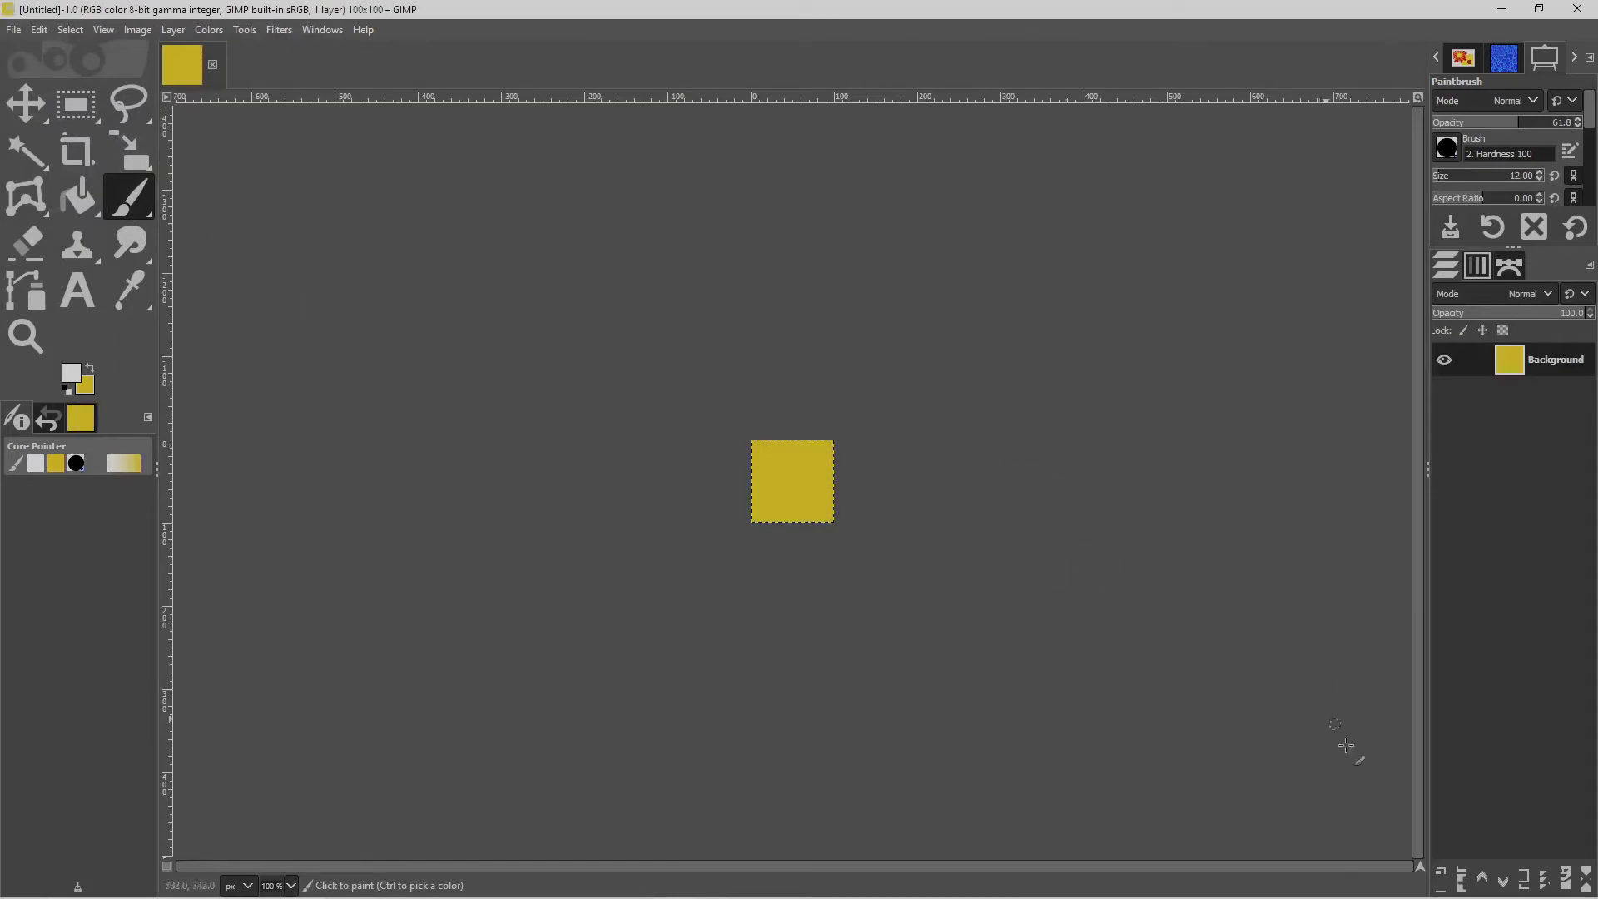
Add a transparent layer and paint straight white horizontal and vertical stripes across it, crossing at the centre of the tile.
{"action": "left_click", "coordinate": [1441, 882]}
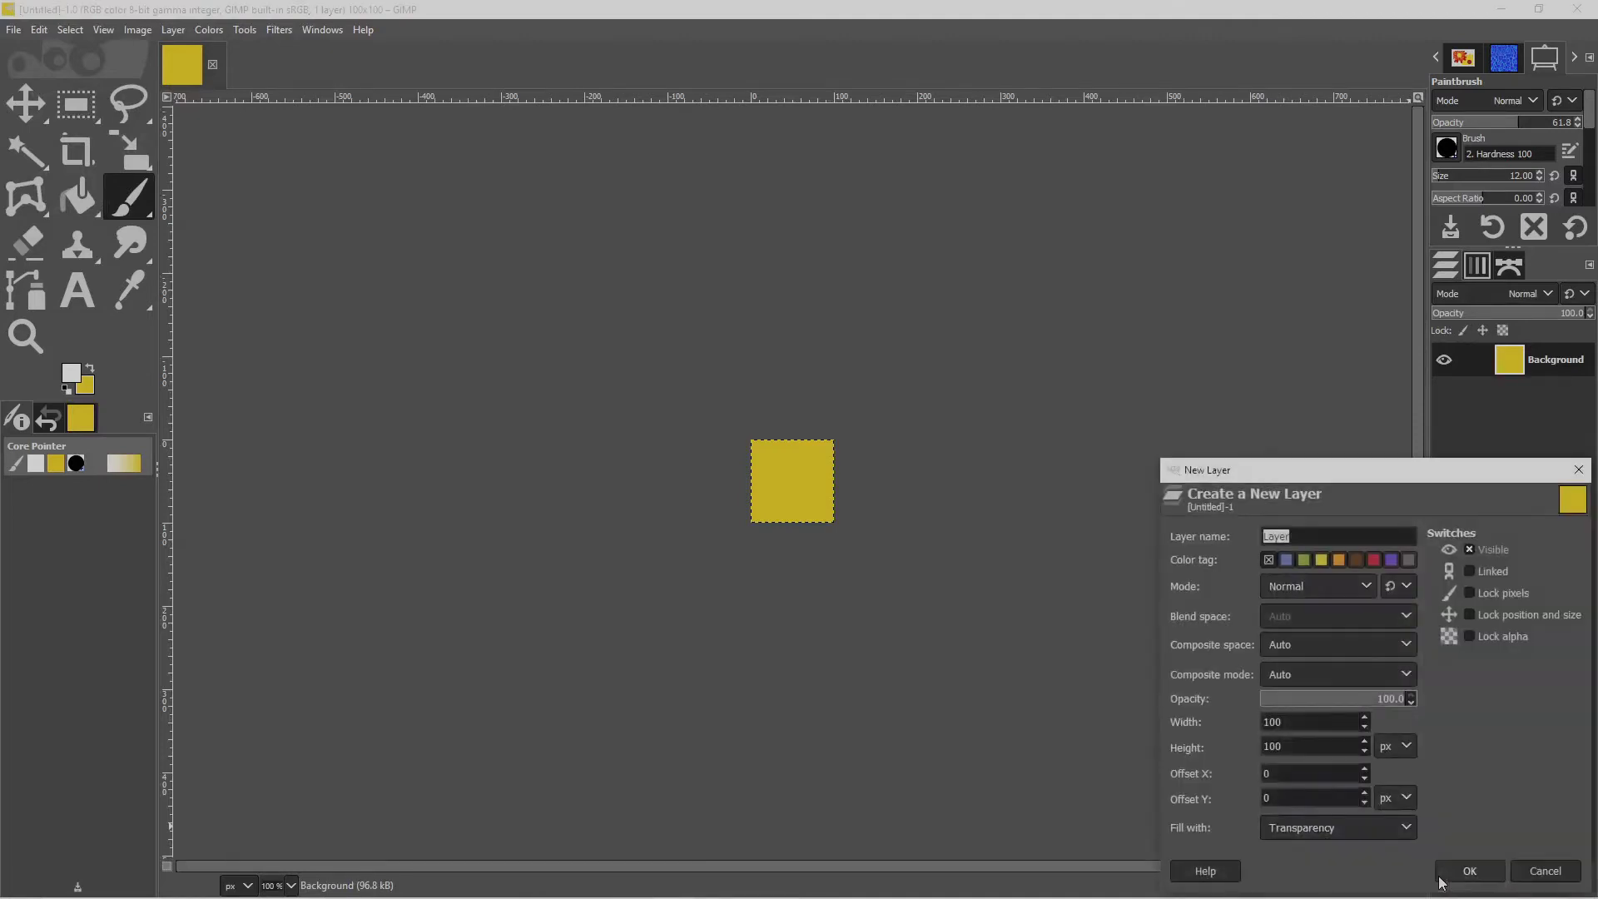
{"action": "left_click", "coordinate": [1475, 878]}
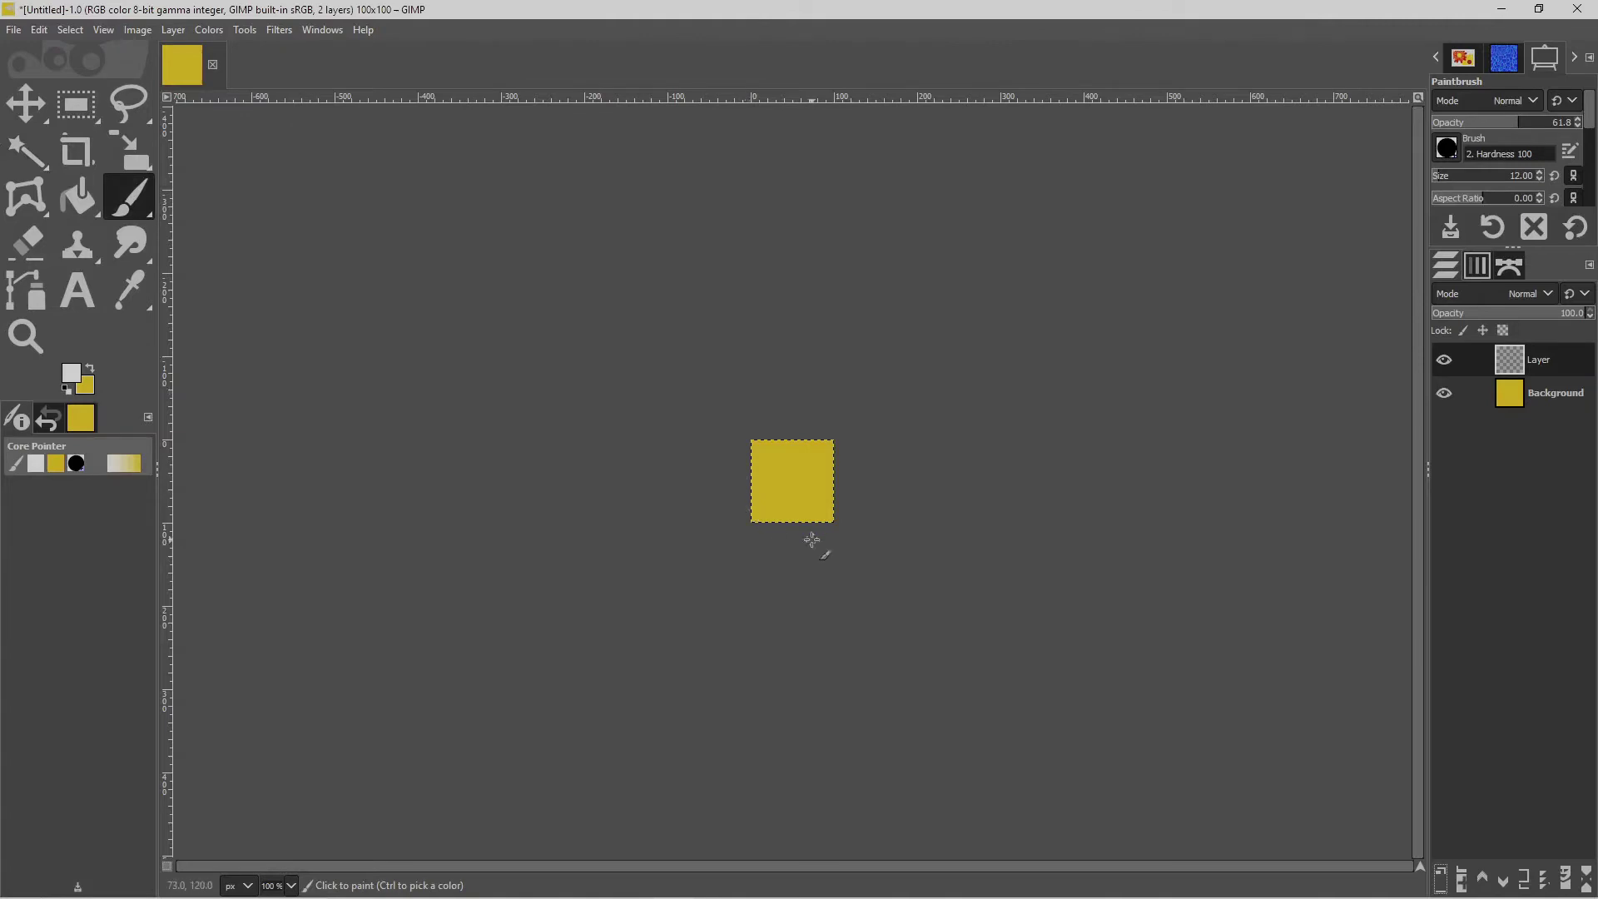
{"action": "scroll", "coordinate": [831, 541], "scroll_direction": "up", "scroll_amount": 2, "text": "ctrl"}
{"action": "scroll", "coordinate": [831, 541], "scroll_direction": "up", "scroll_amount": 1, "text": "ctrl"}
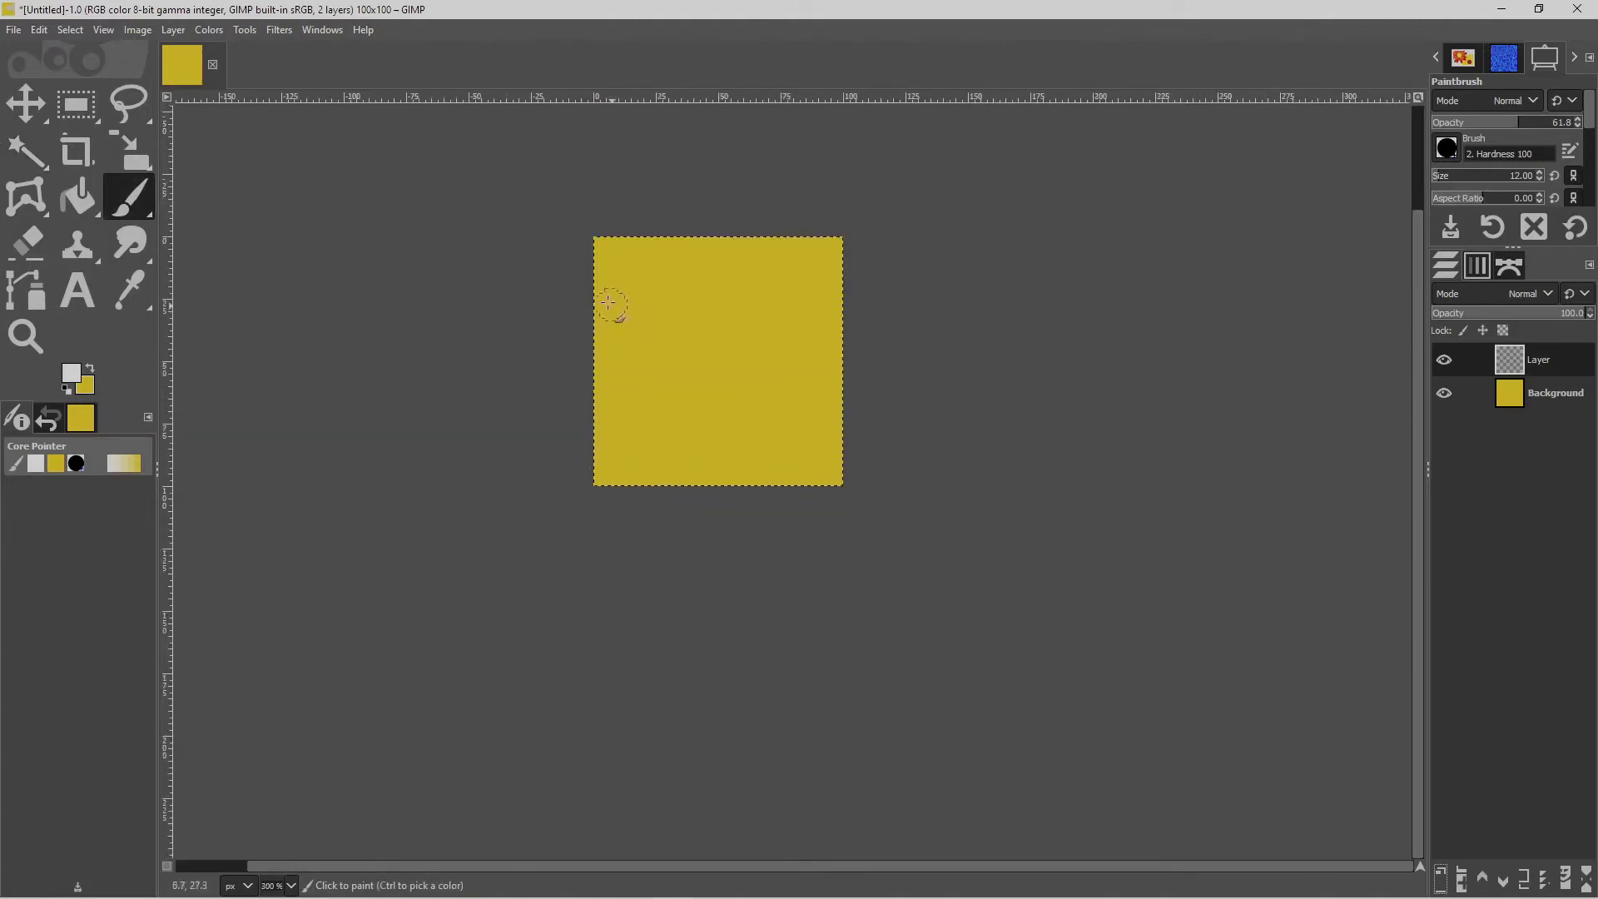
{"action": "left_click", "coordinate": [572, 358]}
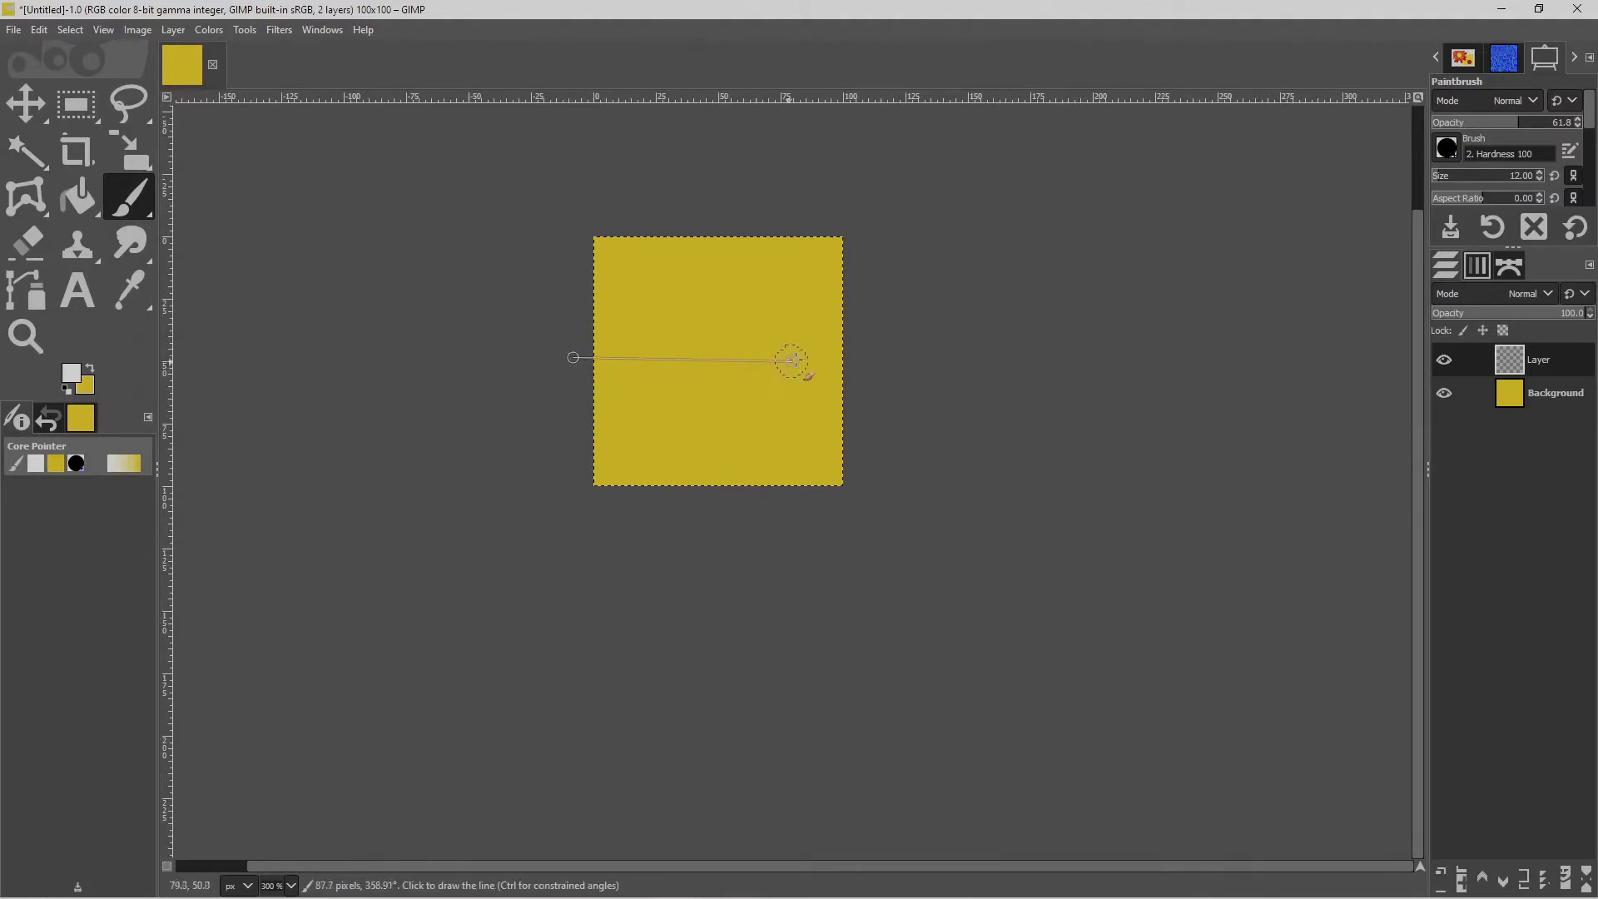
{"action": "left_click", "coordinate": [866, 358], "text": "shift"}
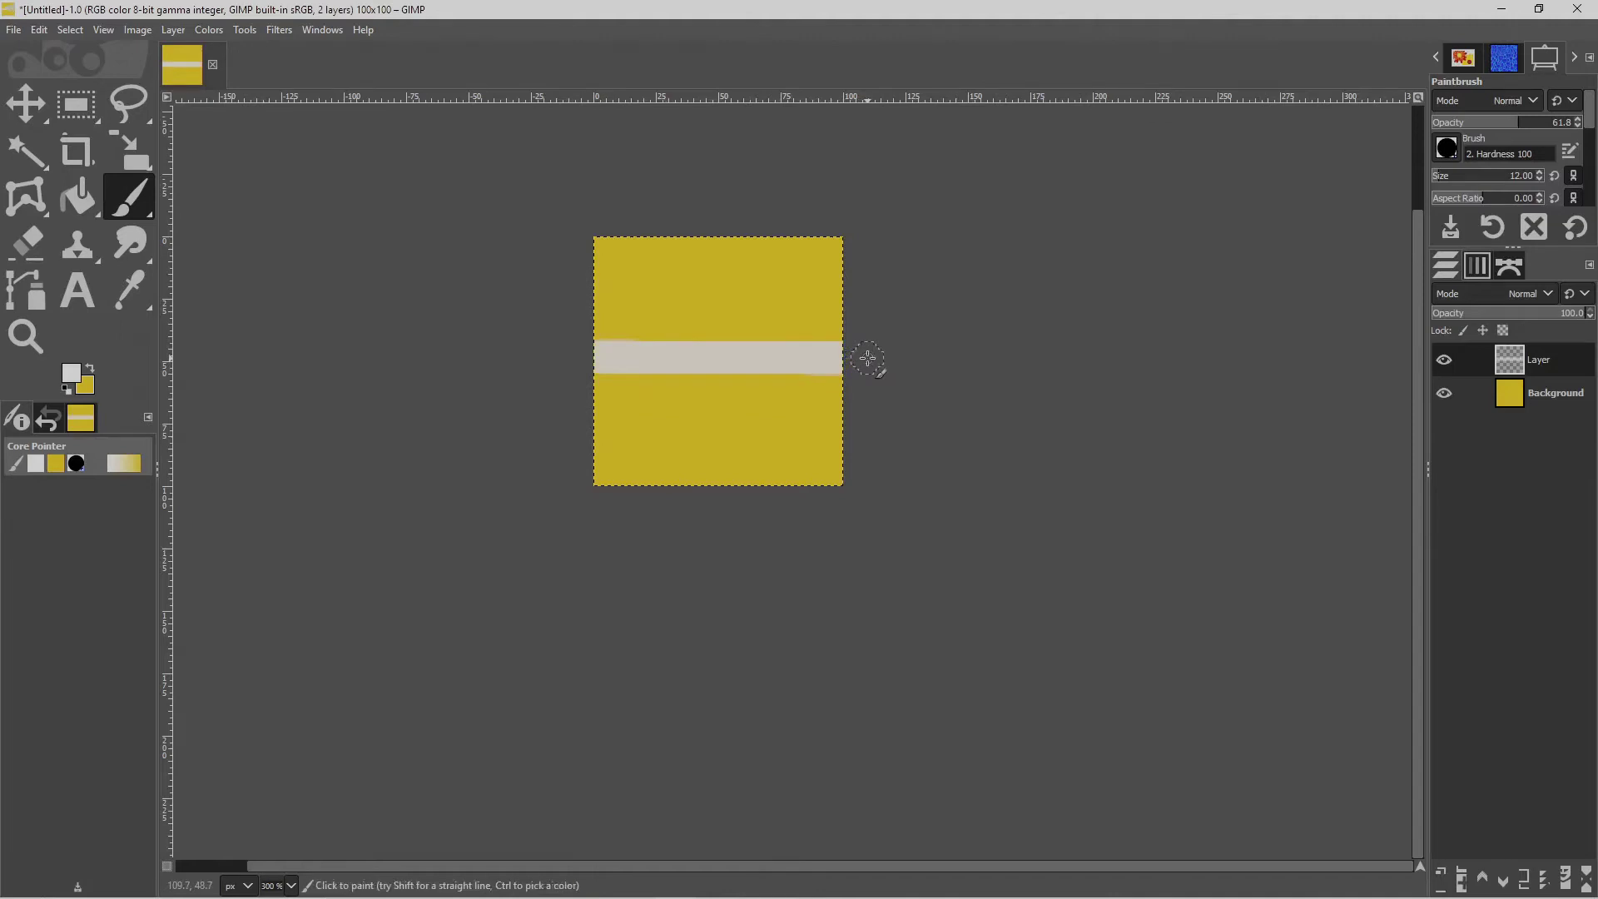
{"action": "left_click", "coordinate": [718, 211]}
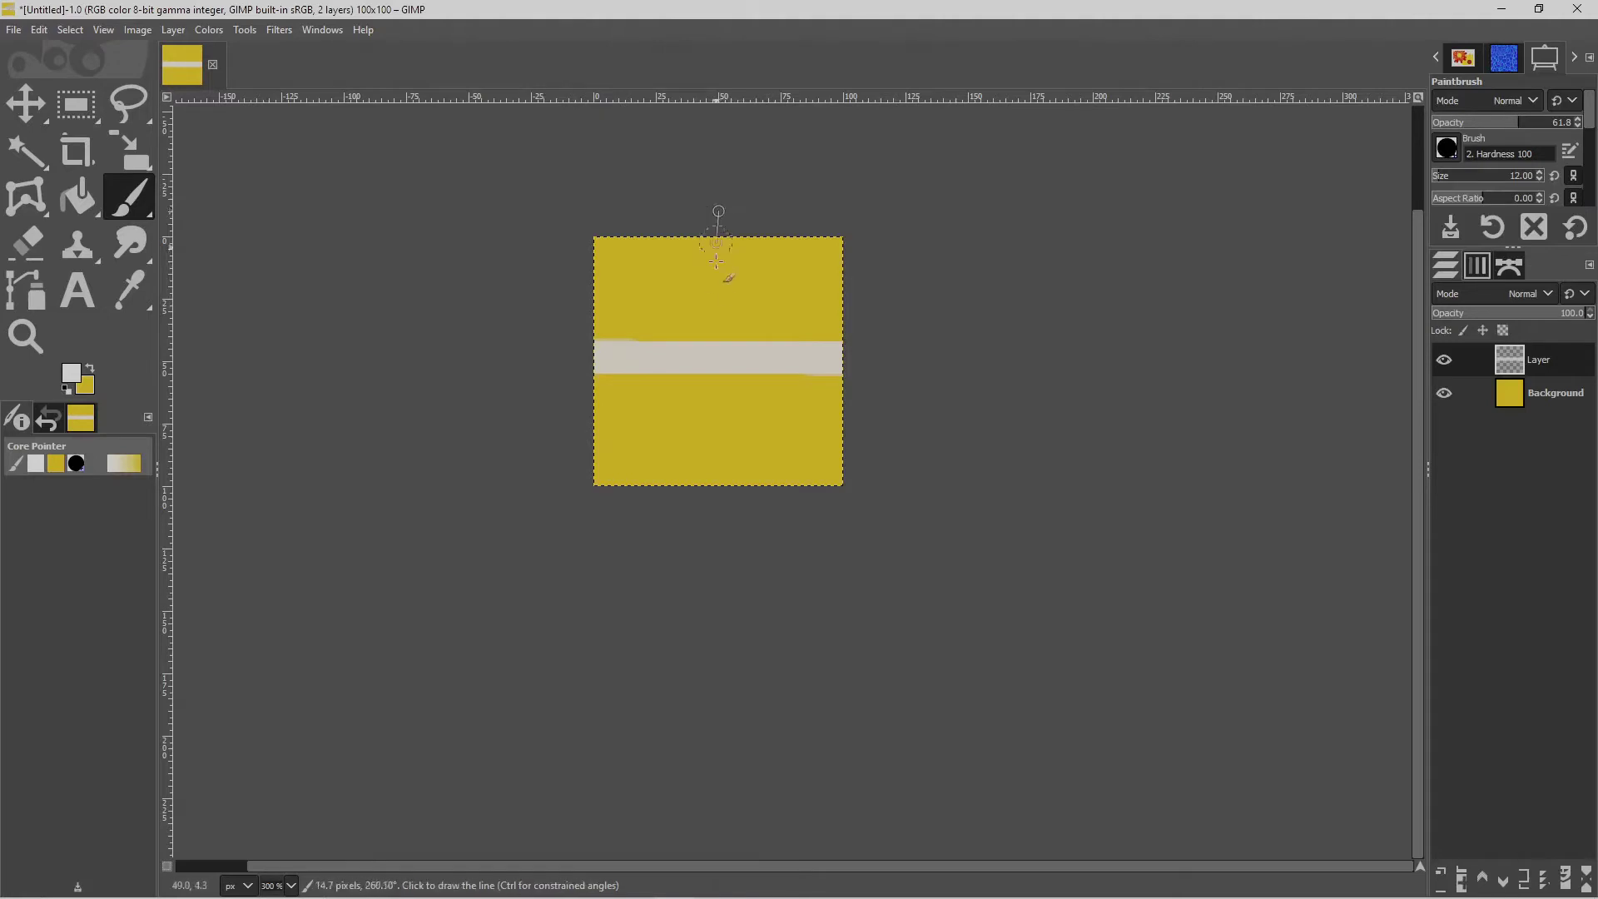
{"action": "left_click", "coordinate": [722, 512], "text": "shift"}
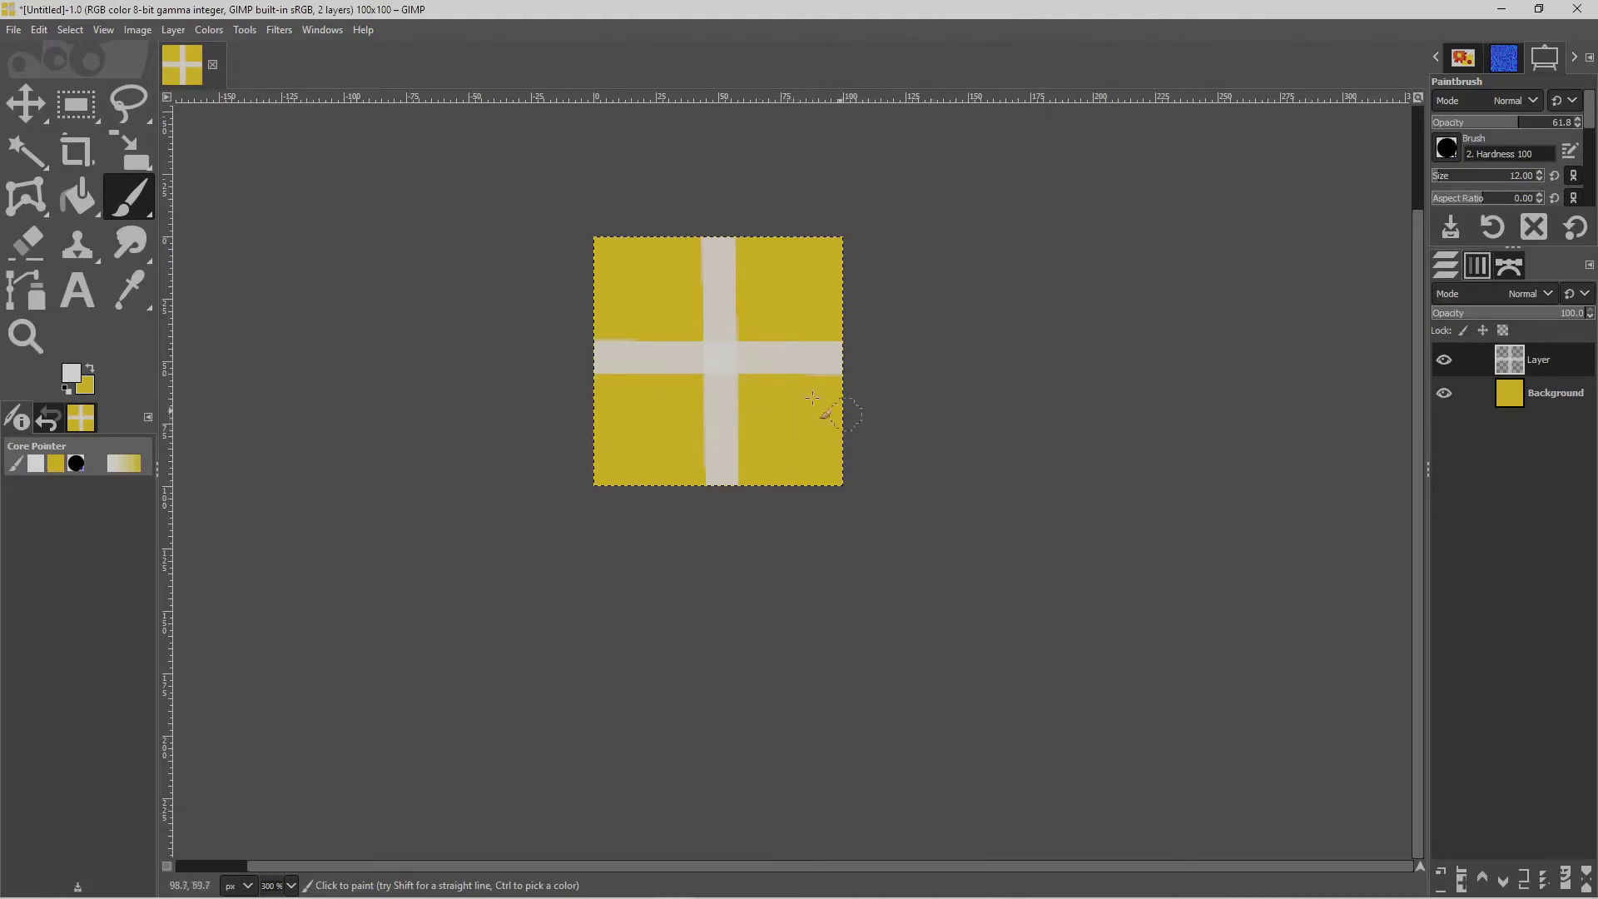
Start exporting the yellow tile under a new name and choose PNG image as the file type.
{"action": "left_click", "coordinate": [14, 33]}
{"action": "left_click", "coordinate": [108, 288]}
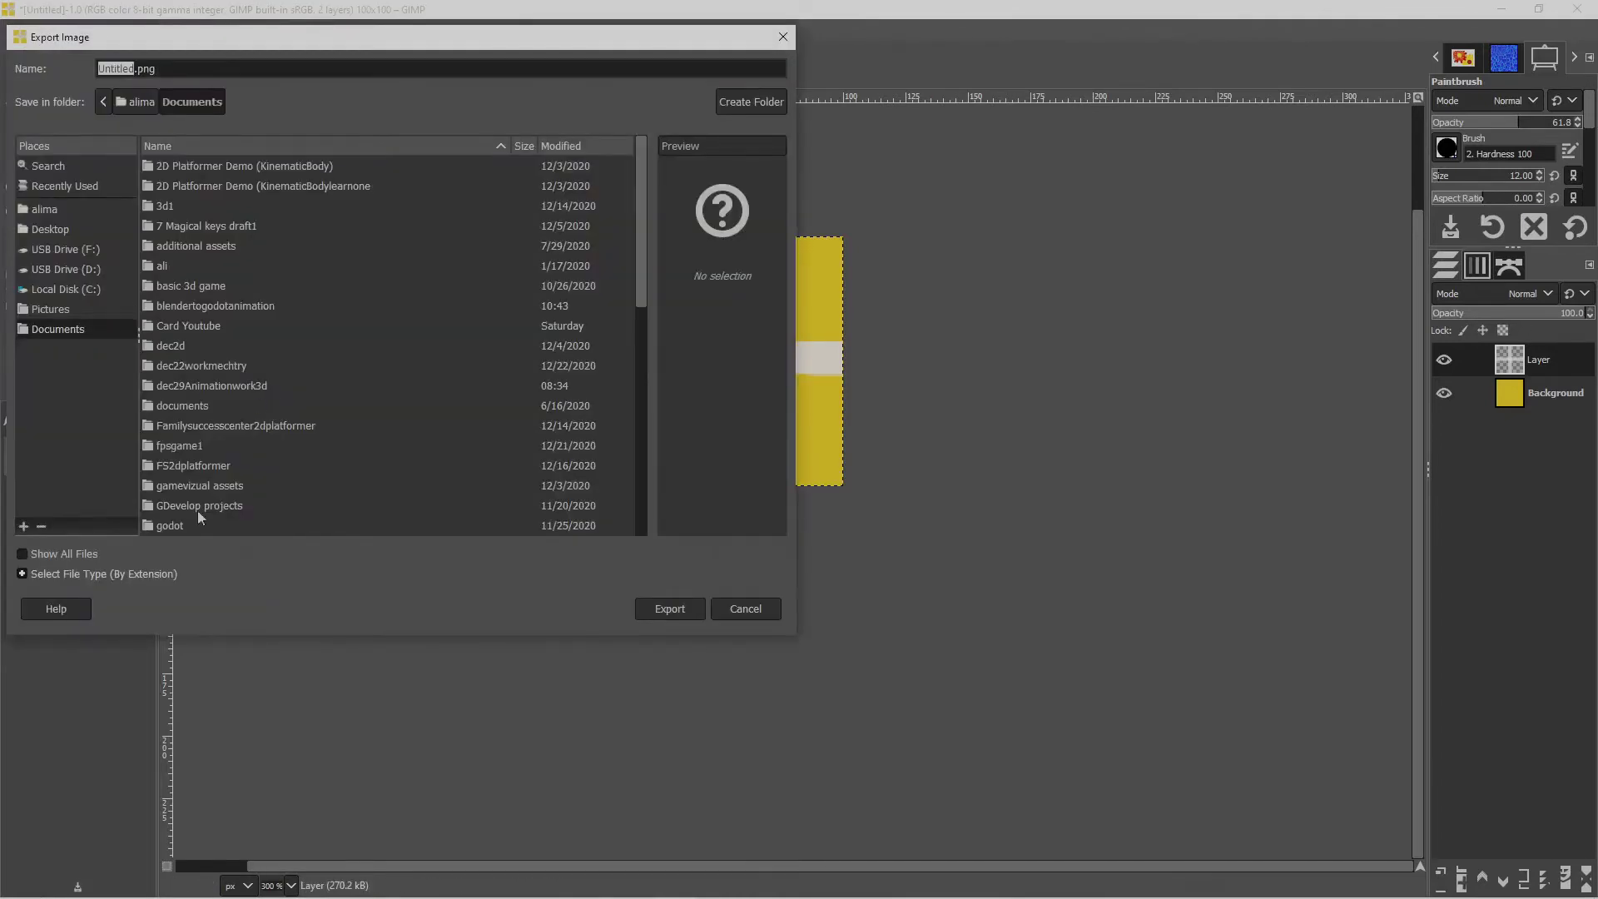
{"action": "left_click", "coordinate": [158, 572]}
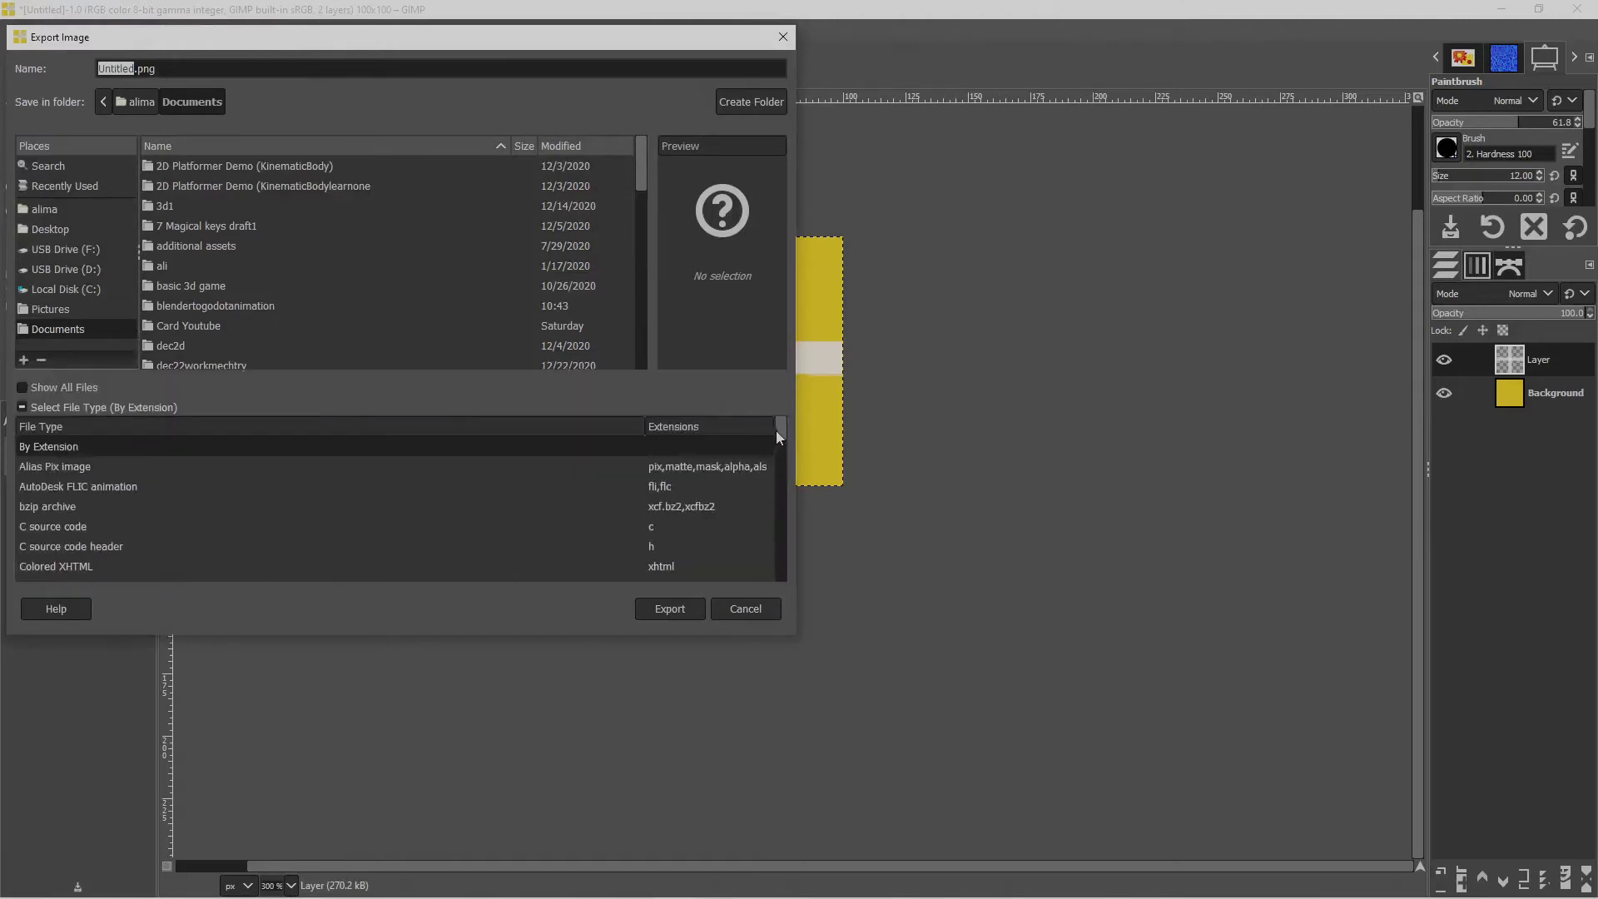
{"action": "left_click_drag", "start_coordinate": [779, 431], "coordinate": [790, 512]}
{"action": "left_click", "coordinate": [654, 557]}
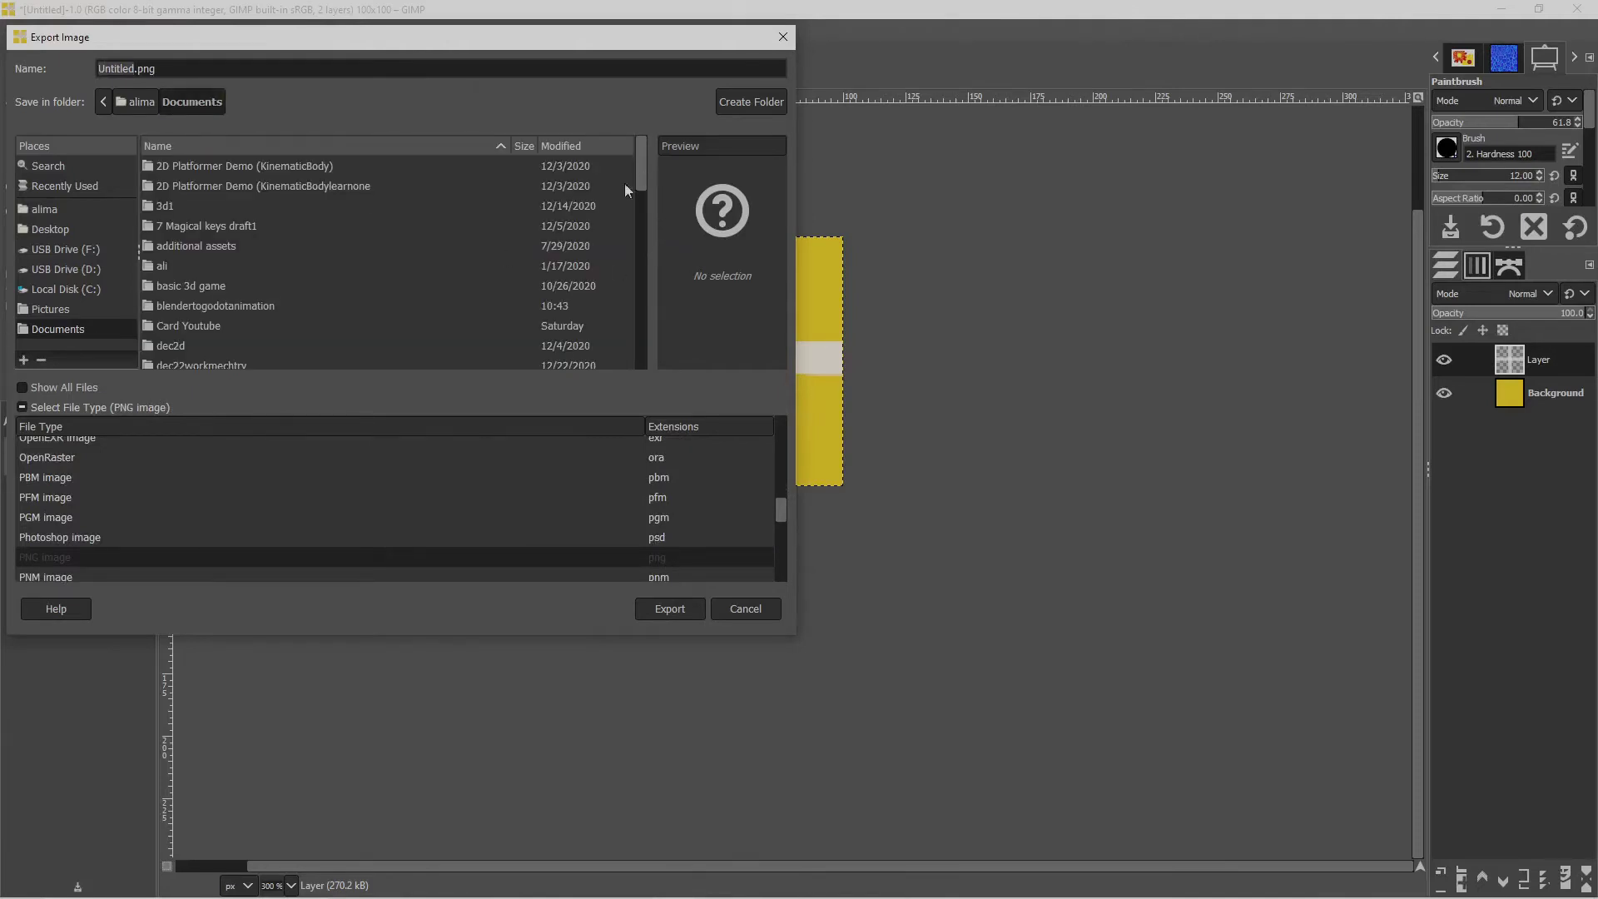
Export the image as tile1.png into the background folder under blendertogodotanimation/assets/art, keeping the default PNG options.
{"action": "double_click", "coordinate": [260, 306]}
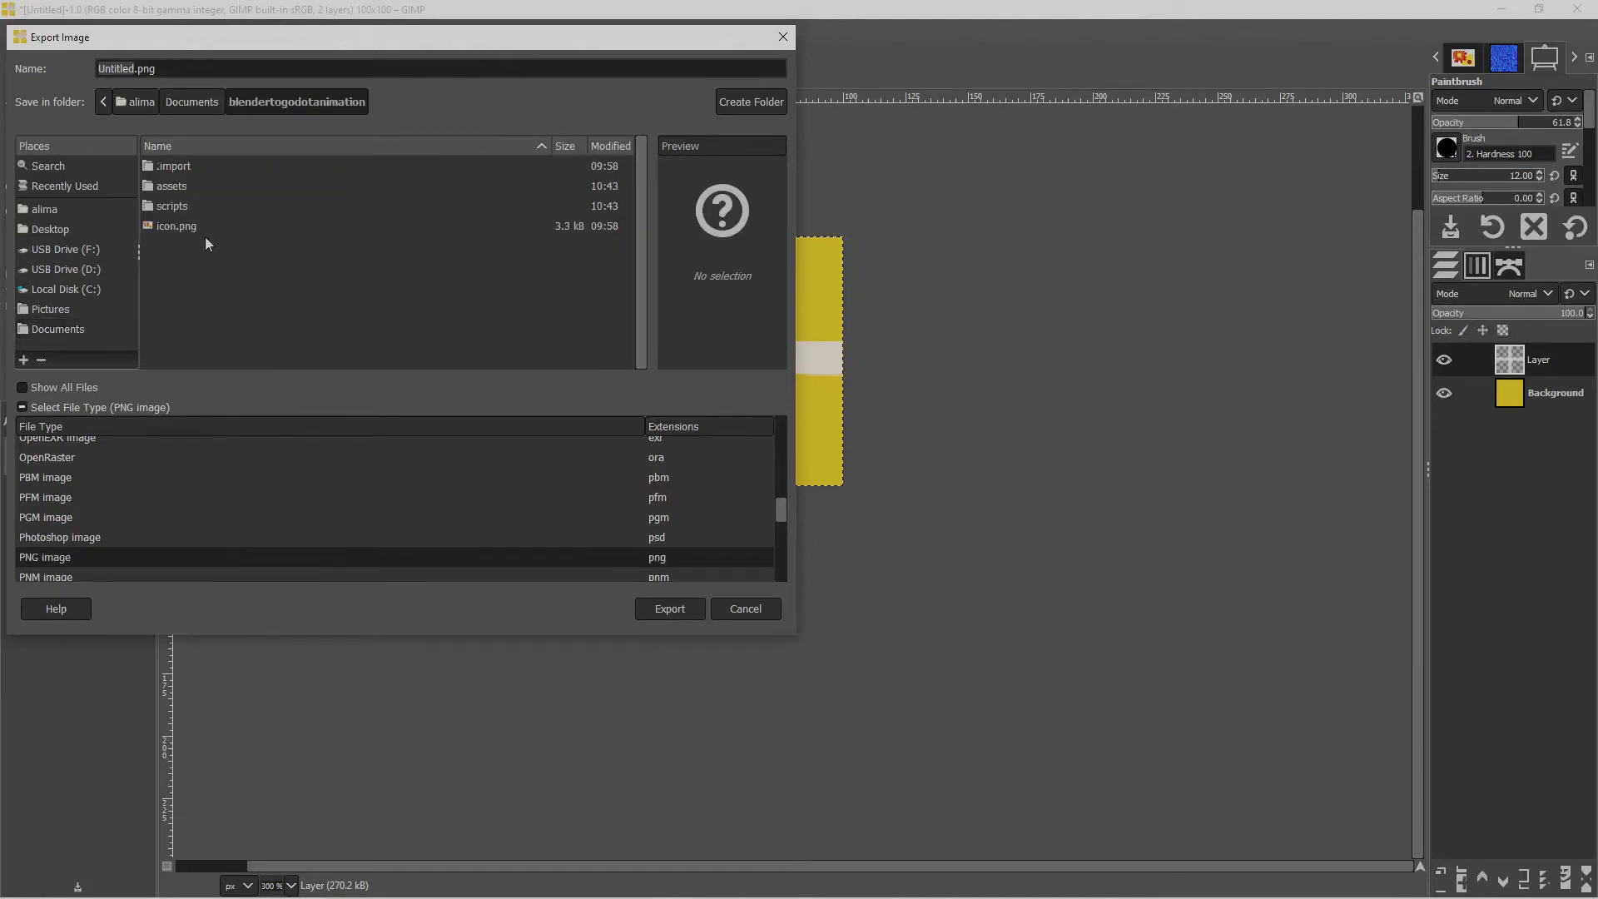
{"action": "double_click", "coordinate": [179, 187]}
{"action": "double_click", "coordinate": [170, 165]}
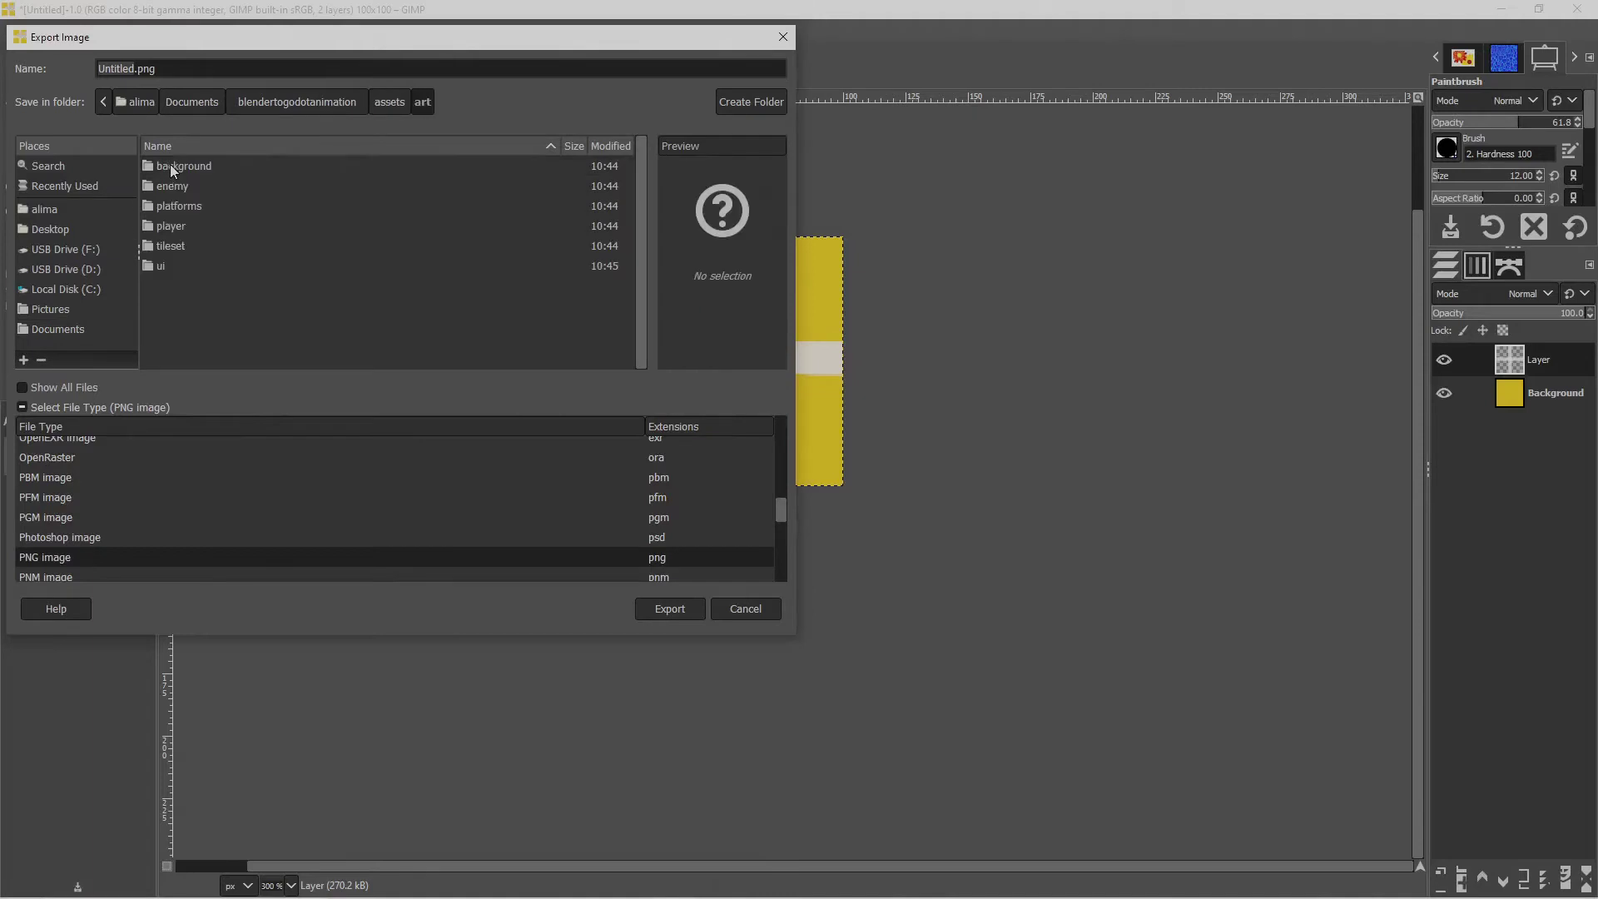
{"action": "double_click", "coordinate": [203, 166]}
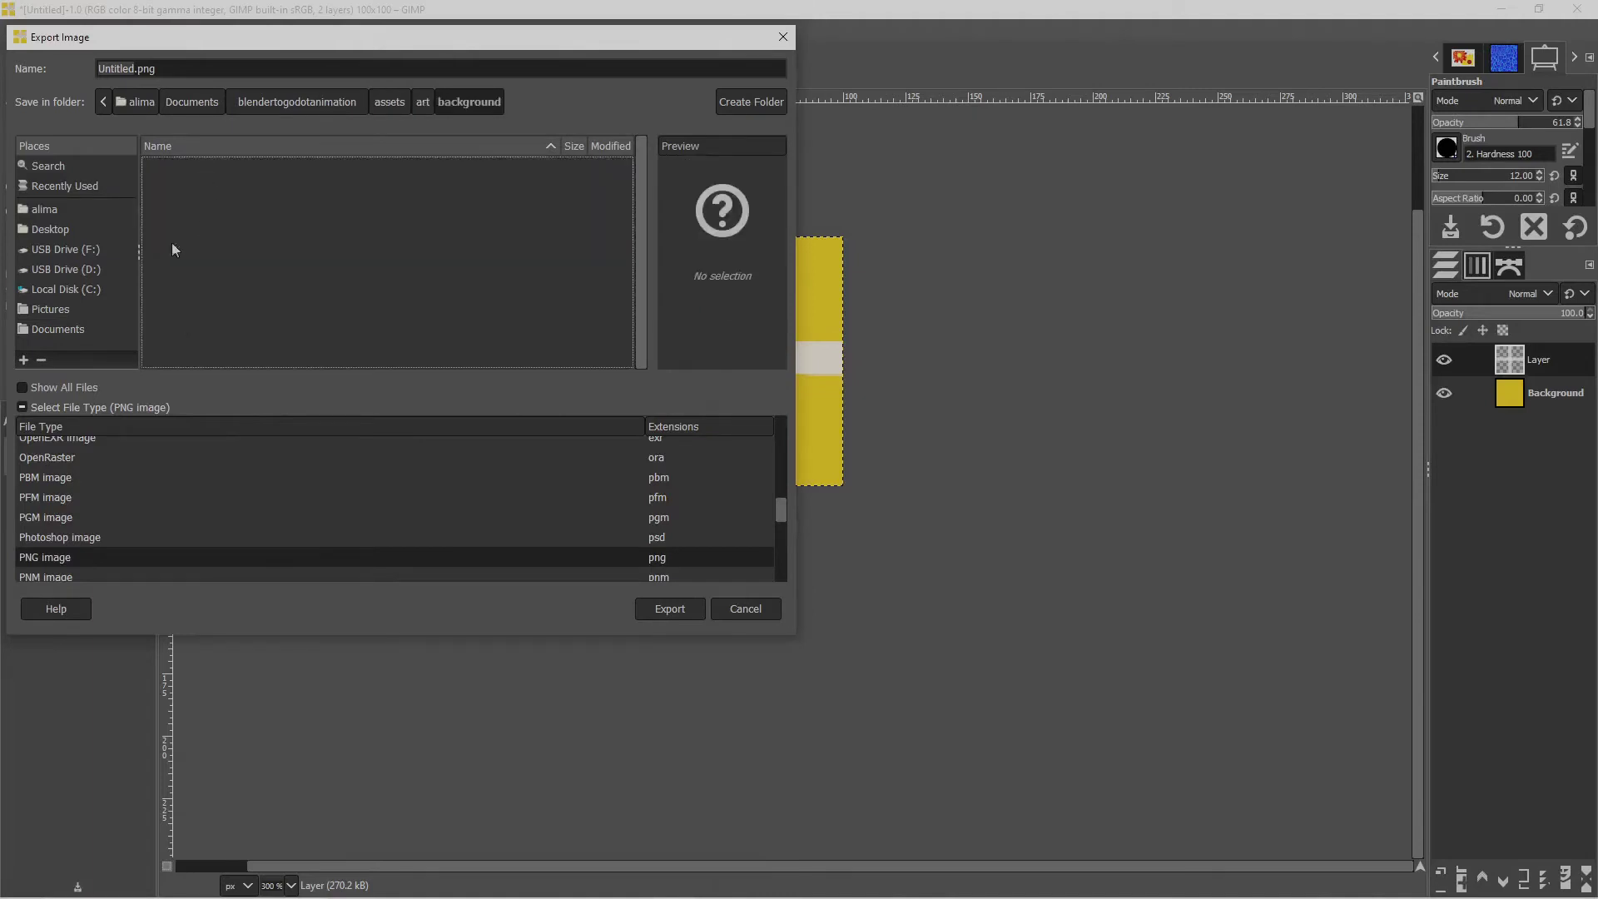
{"action": "left_click_drag", "start_coordinate": [134, 68], "coordinate": [91, 64]}
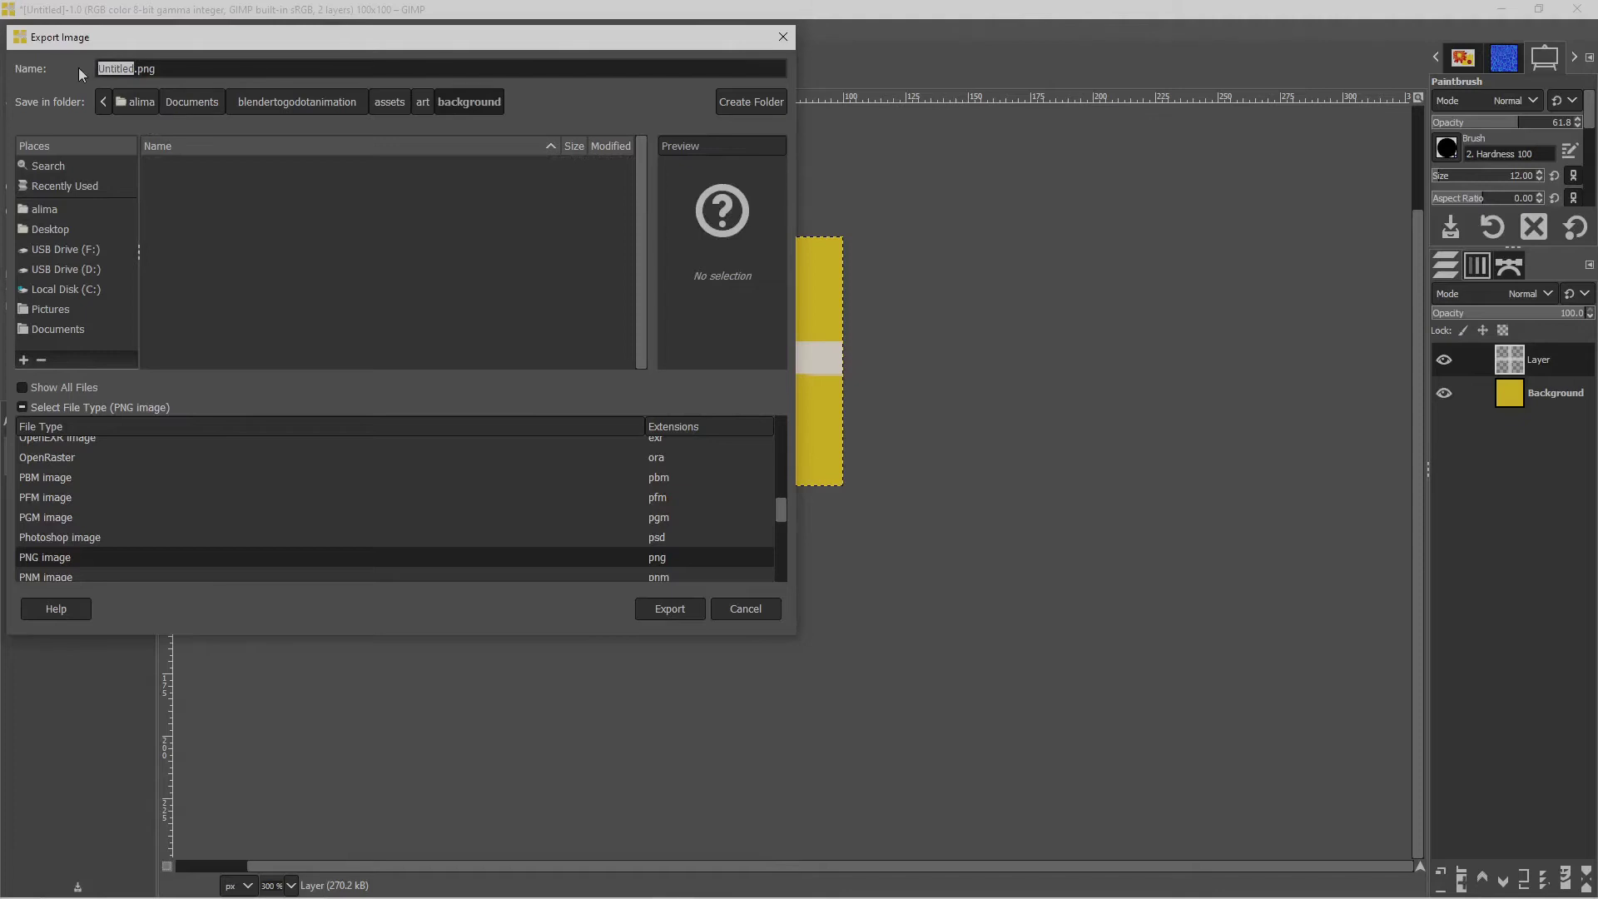
{"action": "type", "text": "tile1"}
{"action": "left_click", "coordinate": [685, 609]}
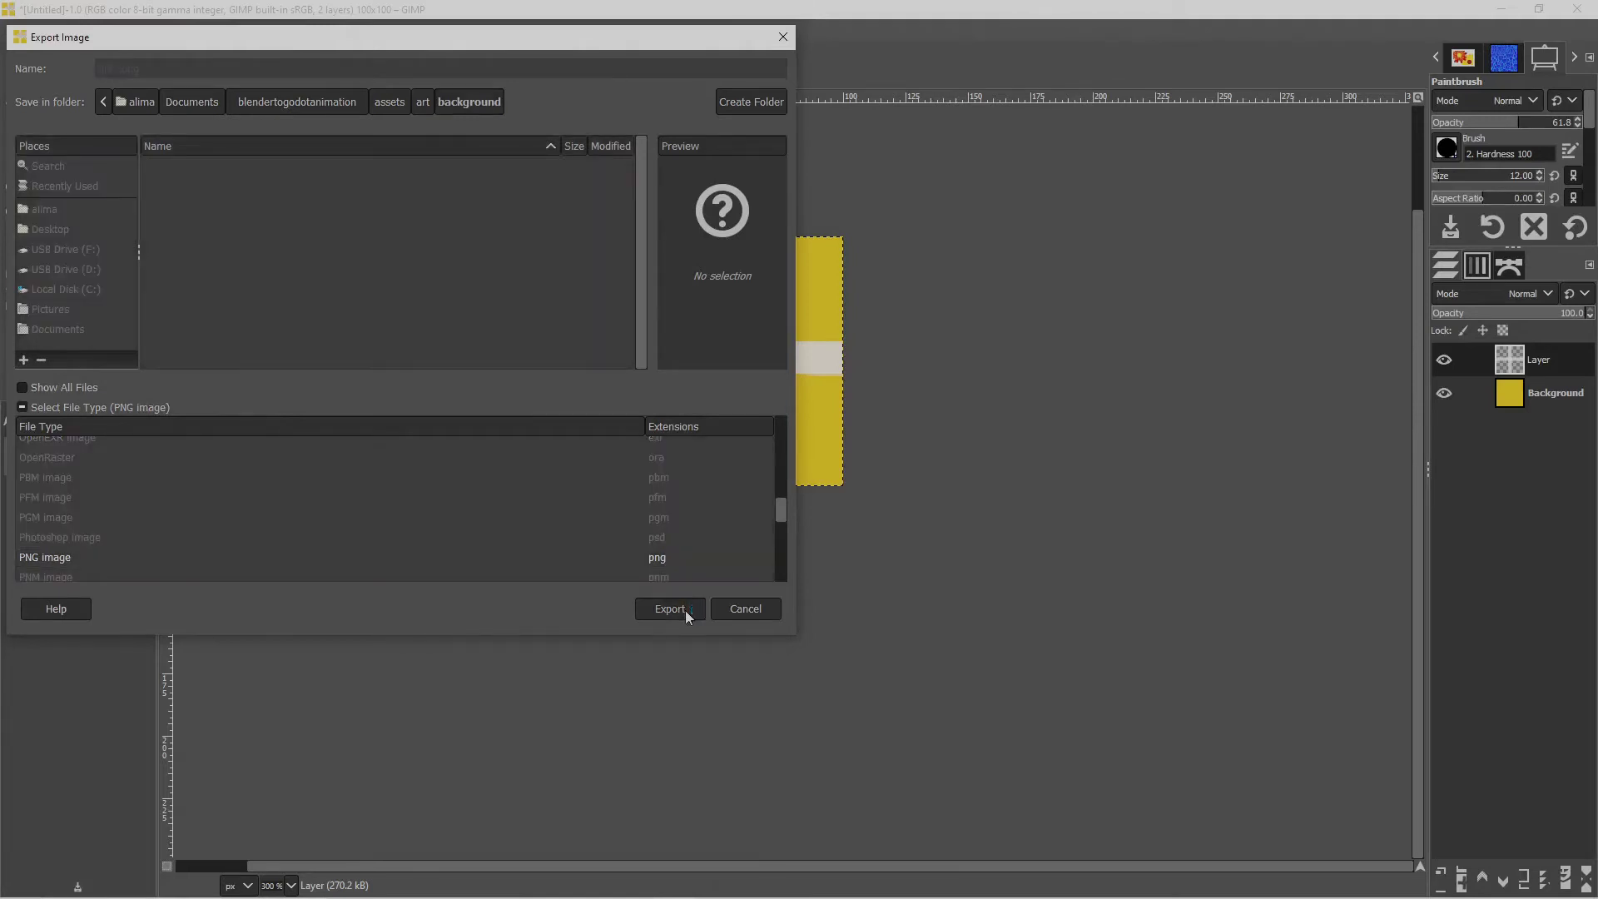
{"action": "left_click", "coordinate": [808, 637]}
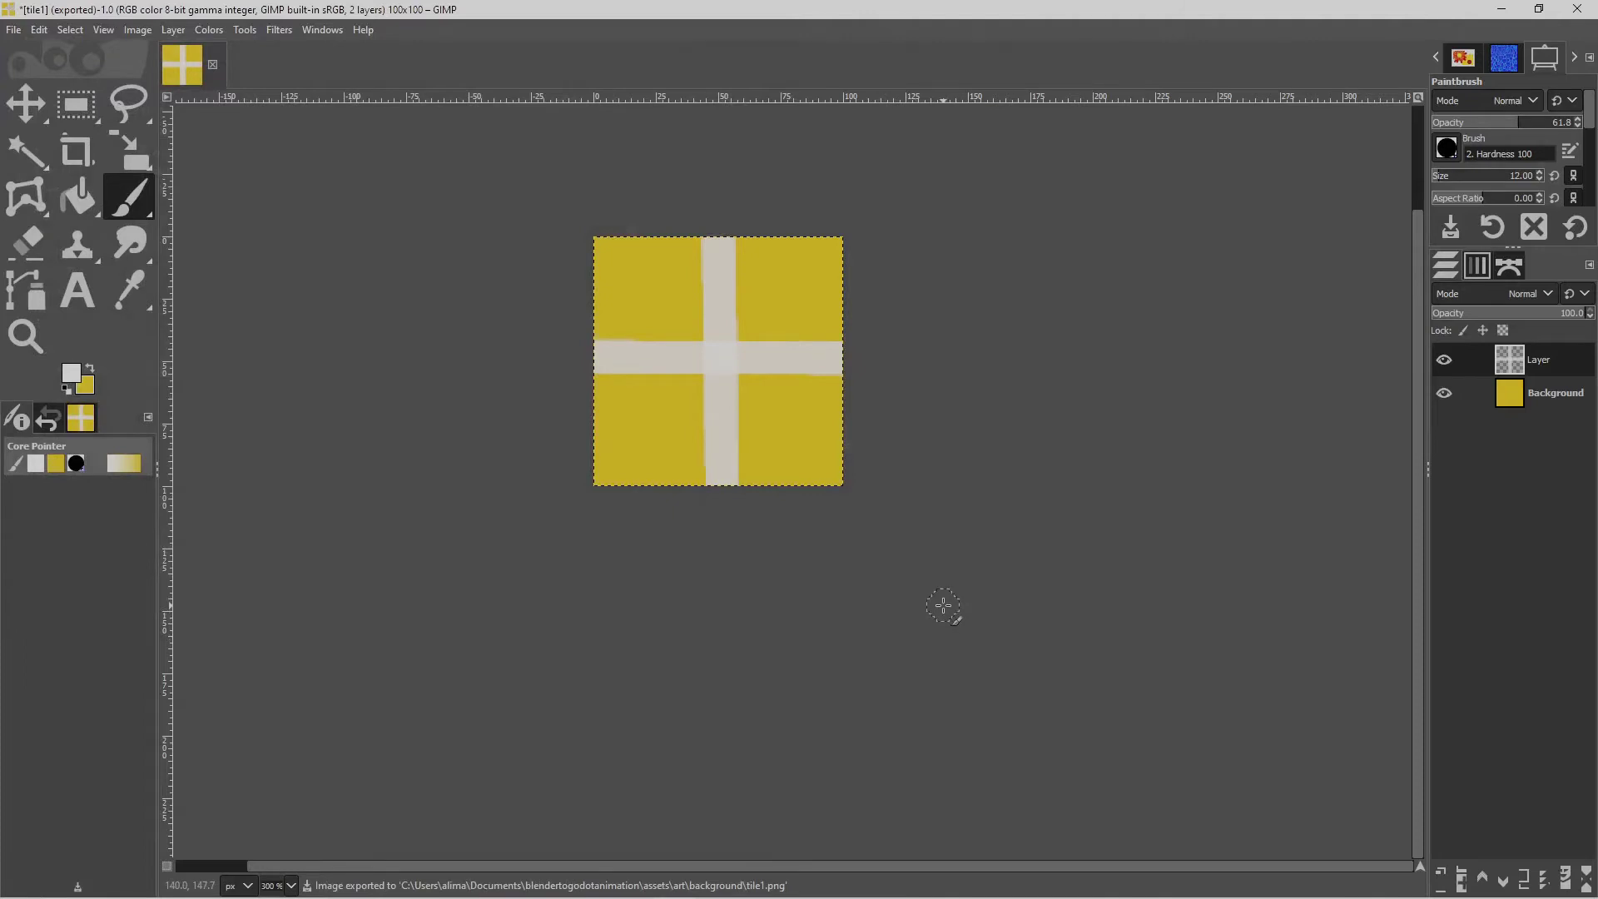
Add another transparent layer, place it directly beneath the white cross layer, and hide the yellow Background layer.
{"action": "left_click", "coordinate": [1444, 879]}
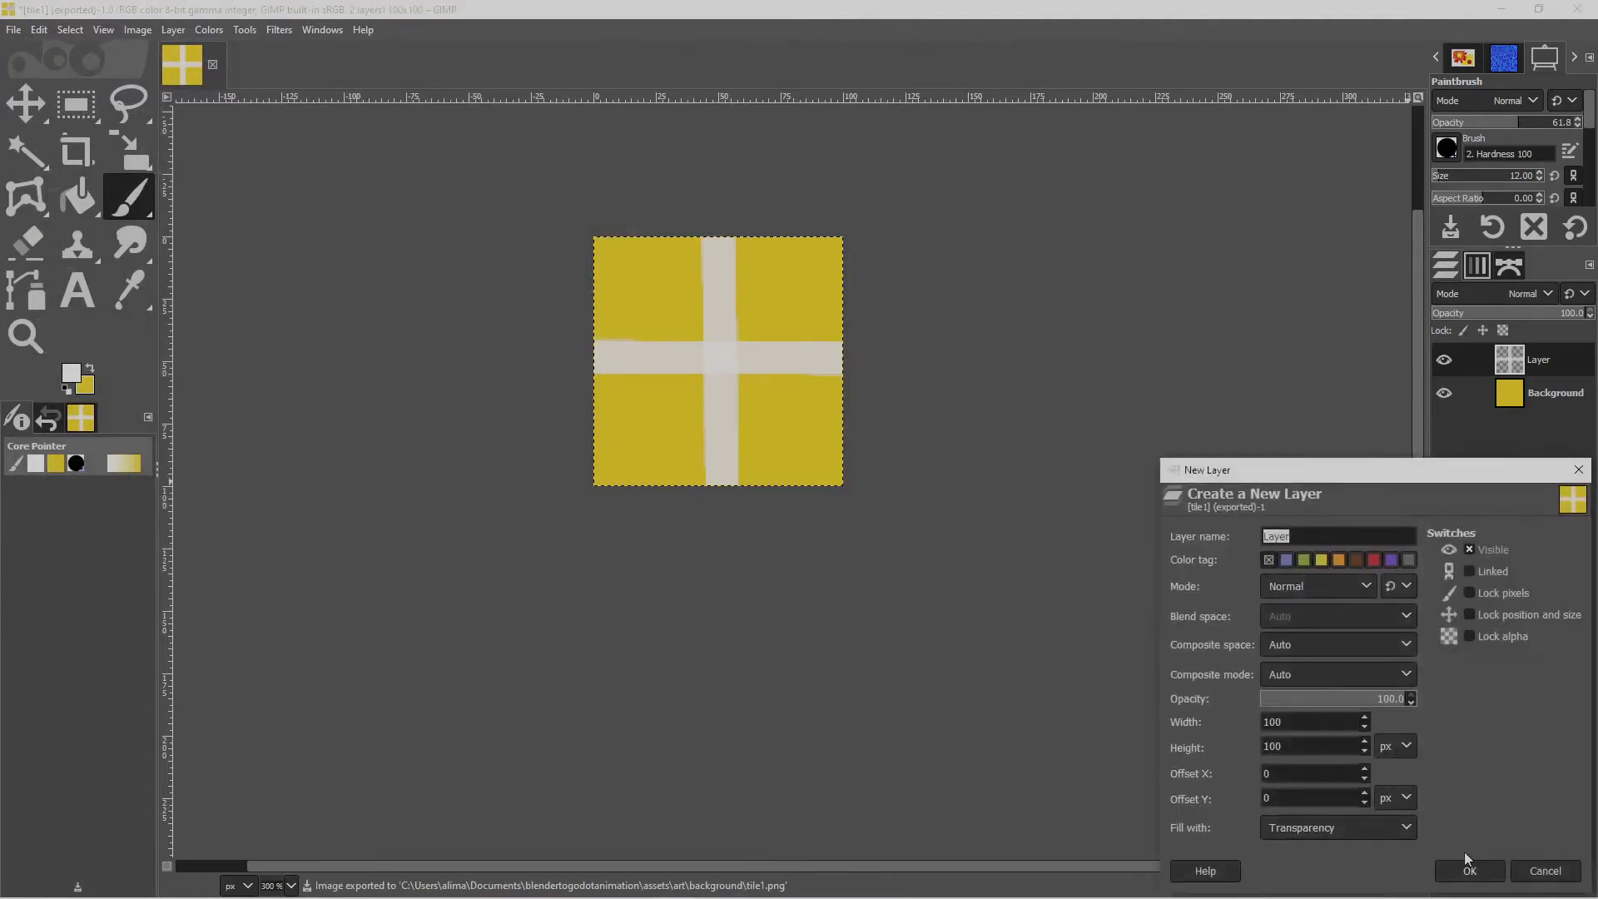
{"action": "left_click", "coordinate": [1485, 874]}
{"action": "left_click_drag", "start_coordinate": [1546, 362], "coordinate": [1545, 426]}
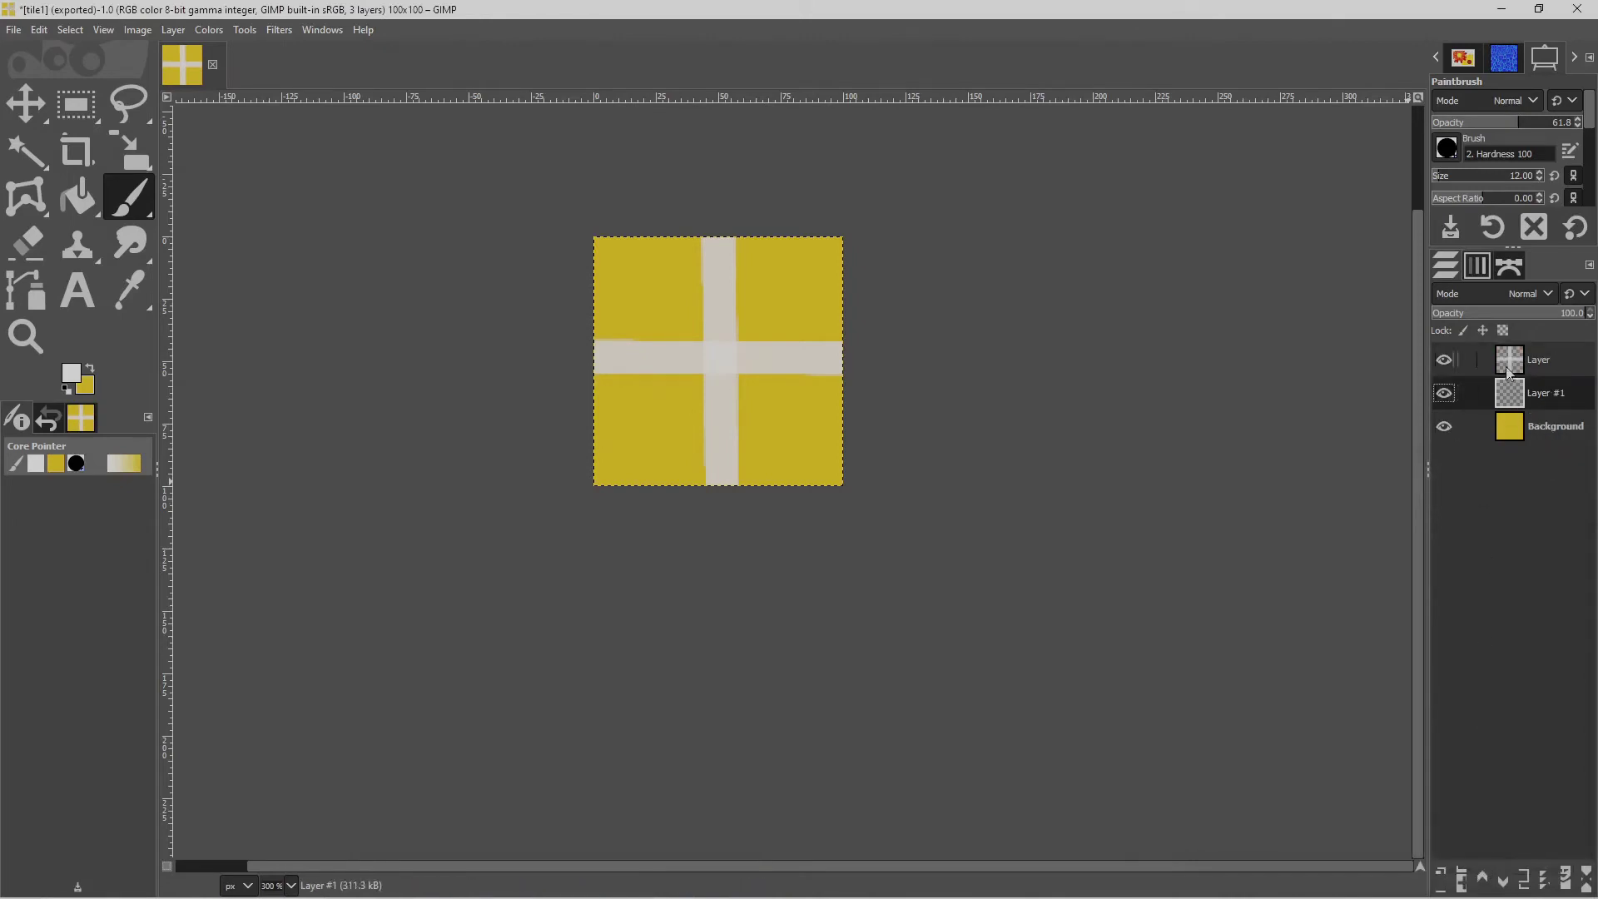
{"action": "left_click", "coordinate": [1446, 426]}
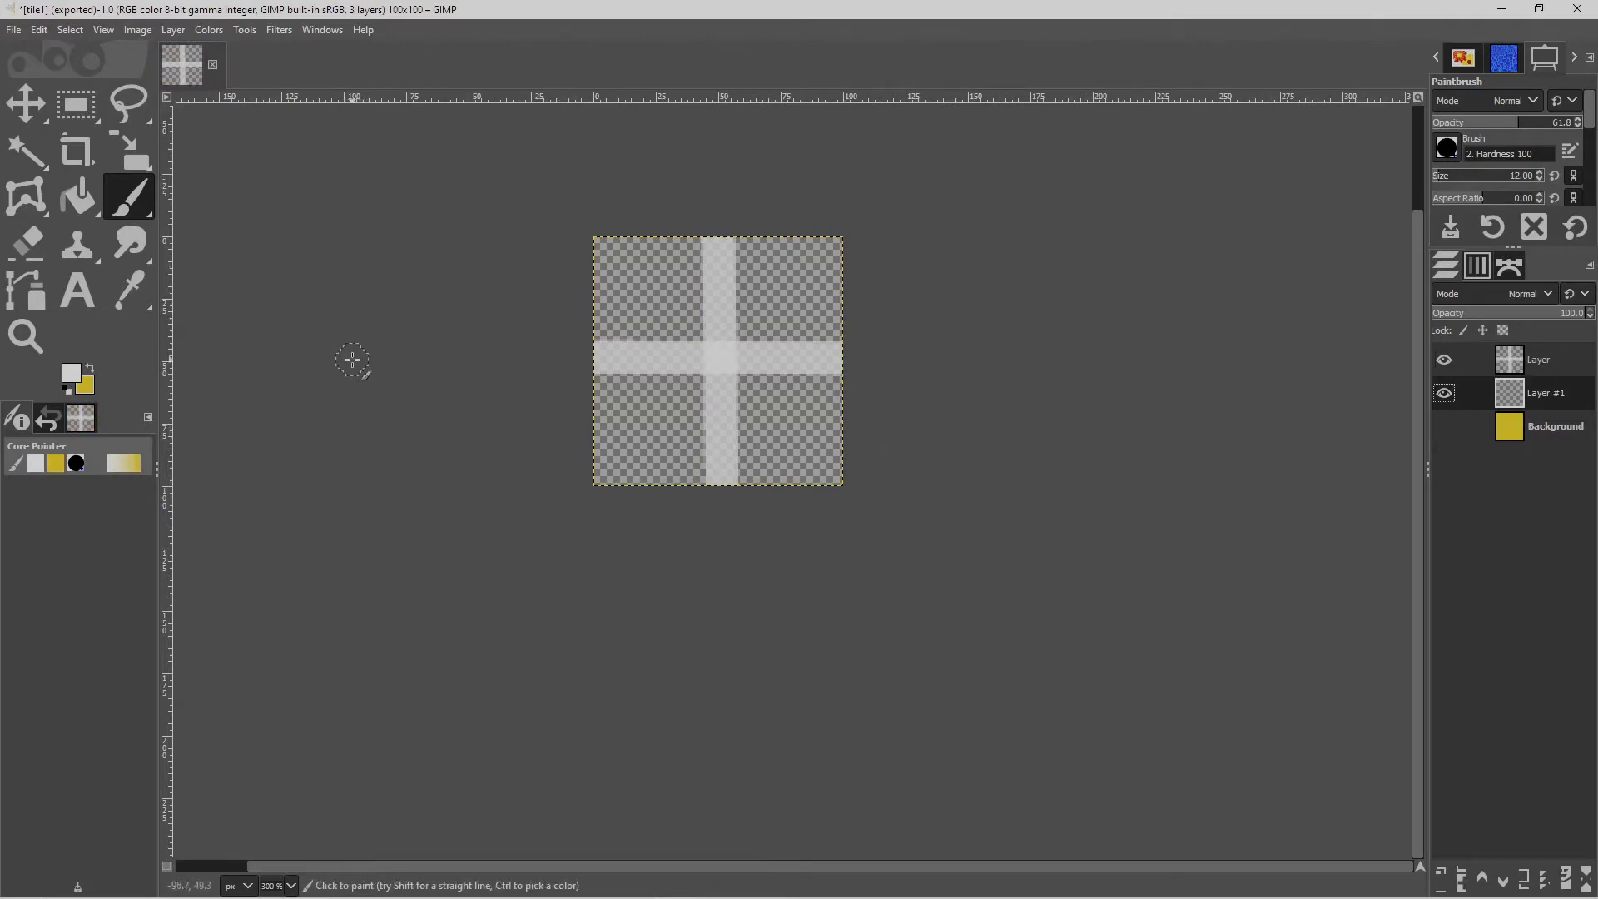
Set the foreground colour to a deep blue and fill the new empty layer with it.
{"action": "left_click", "coordinate": [71, 373]}
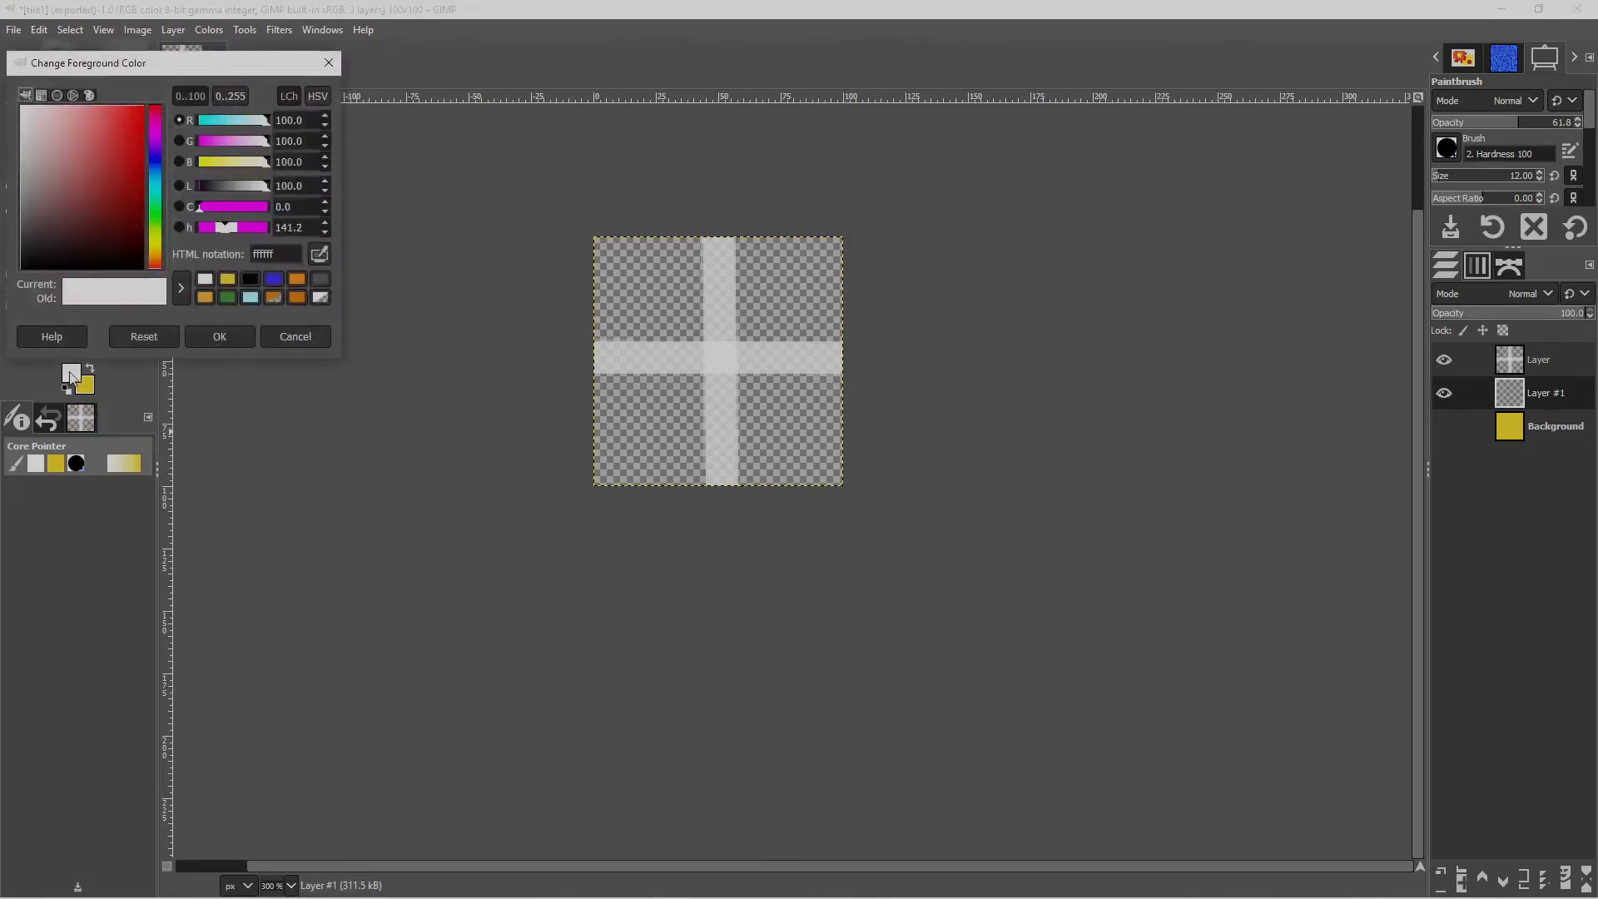
{"action": "left_click", "coordinate": [281, 285]}
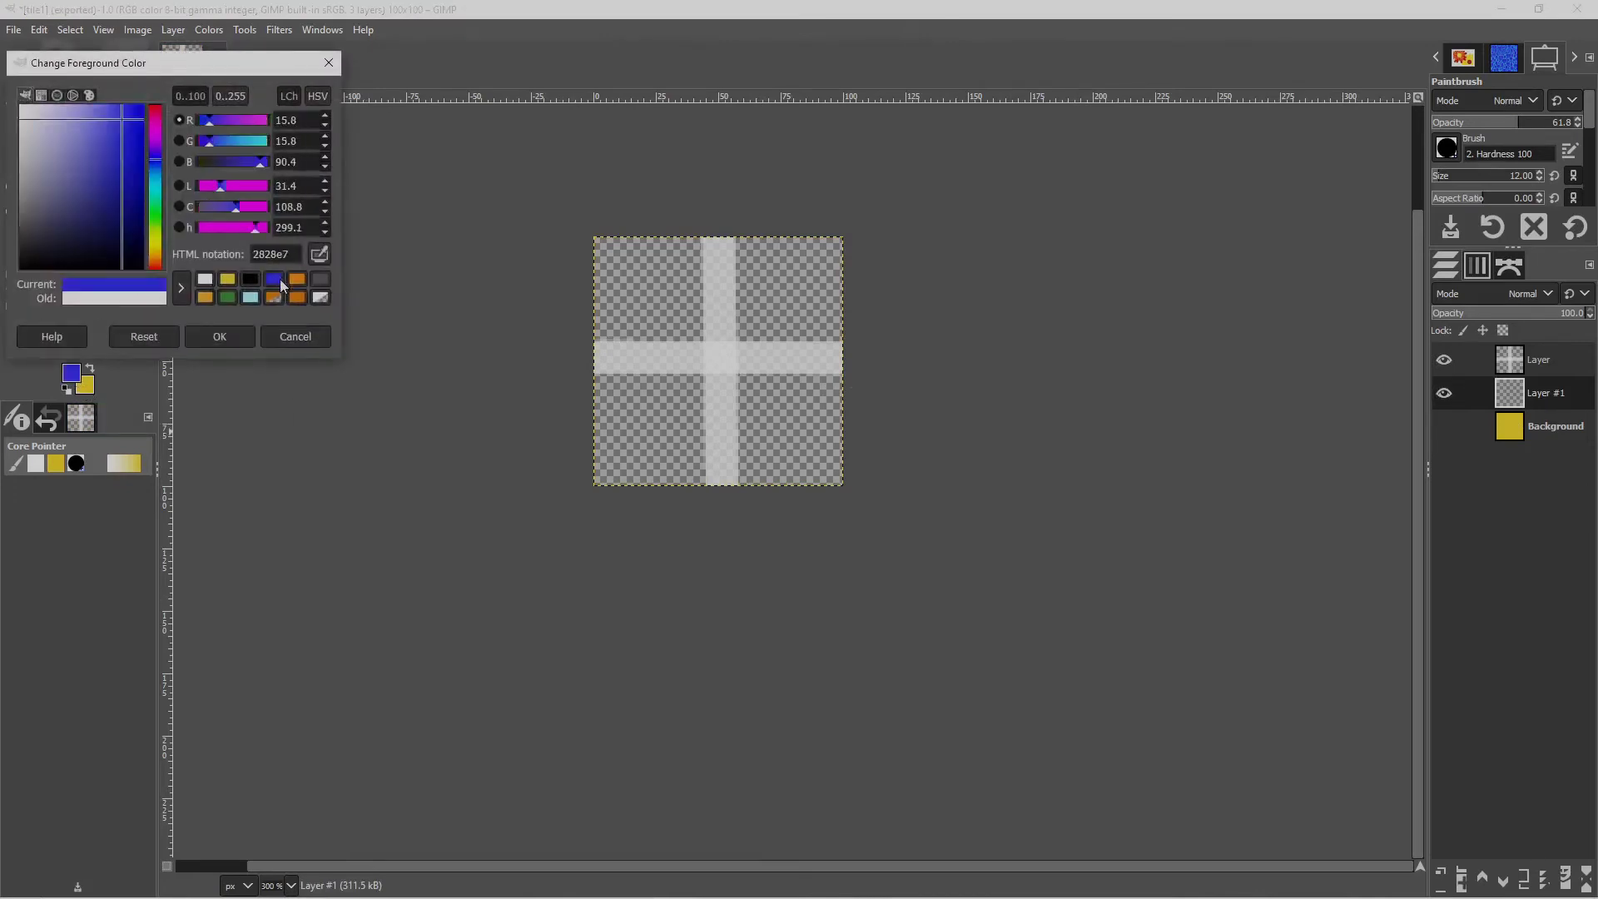
{"action": "left_click", "coordinate": [130, 140]}
{"action": "left_click", "coordinate": [220, 336]}
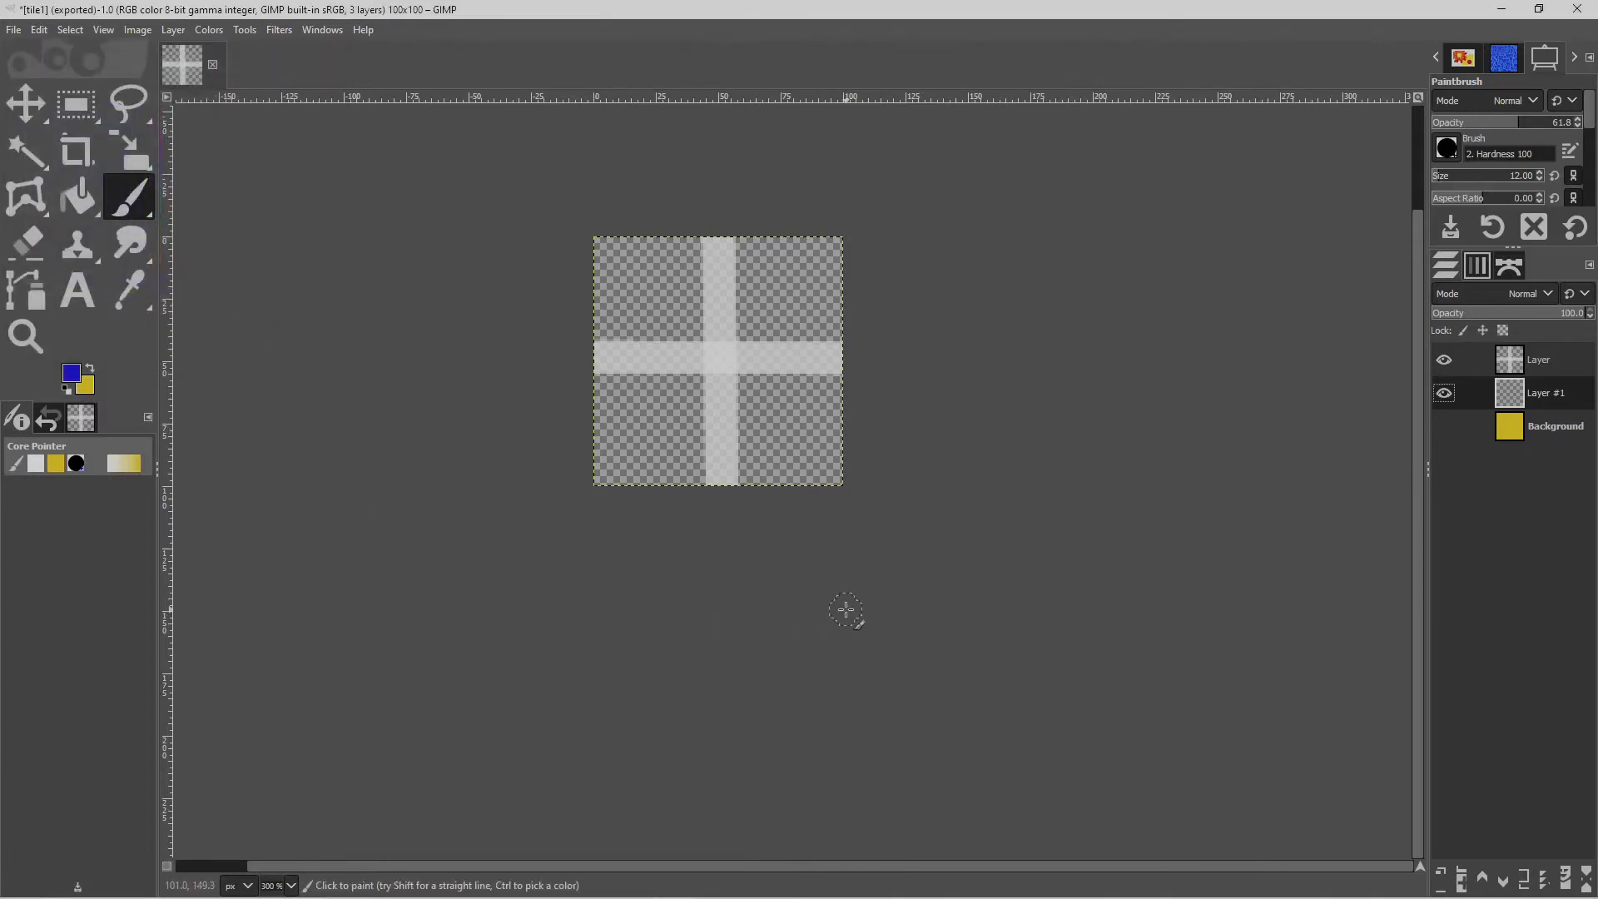
{"action": "key", "text": "ctrl+comma"}
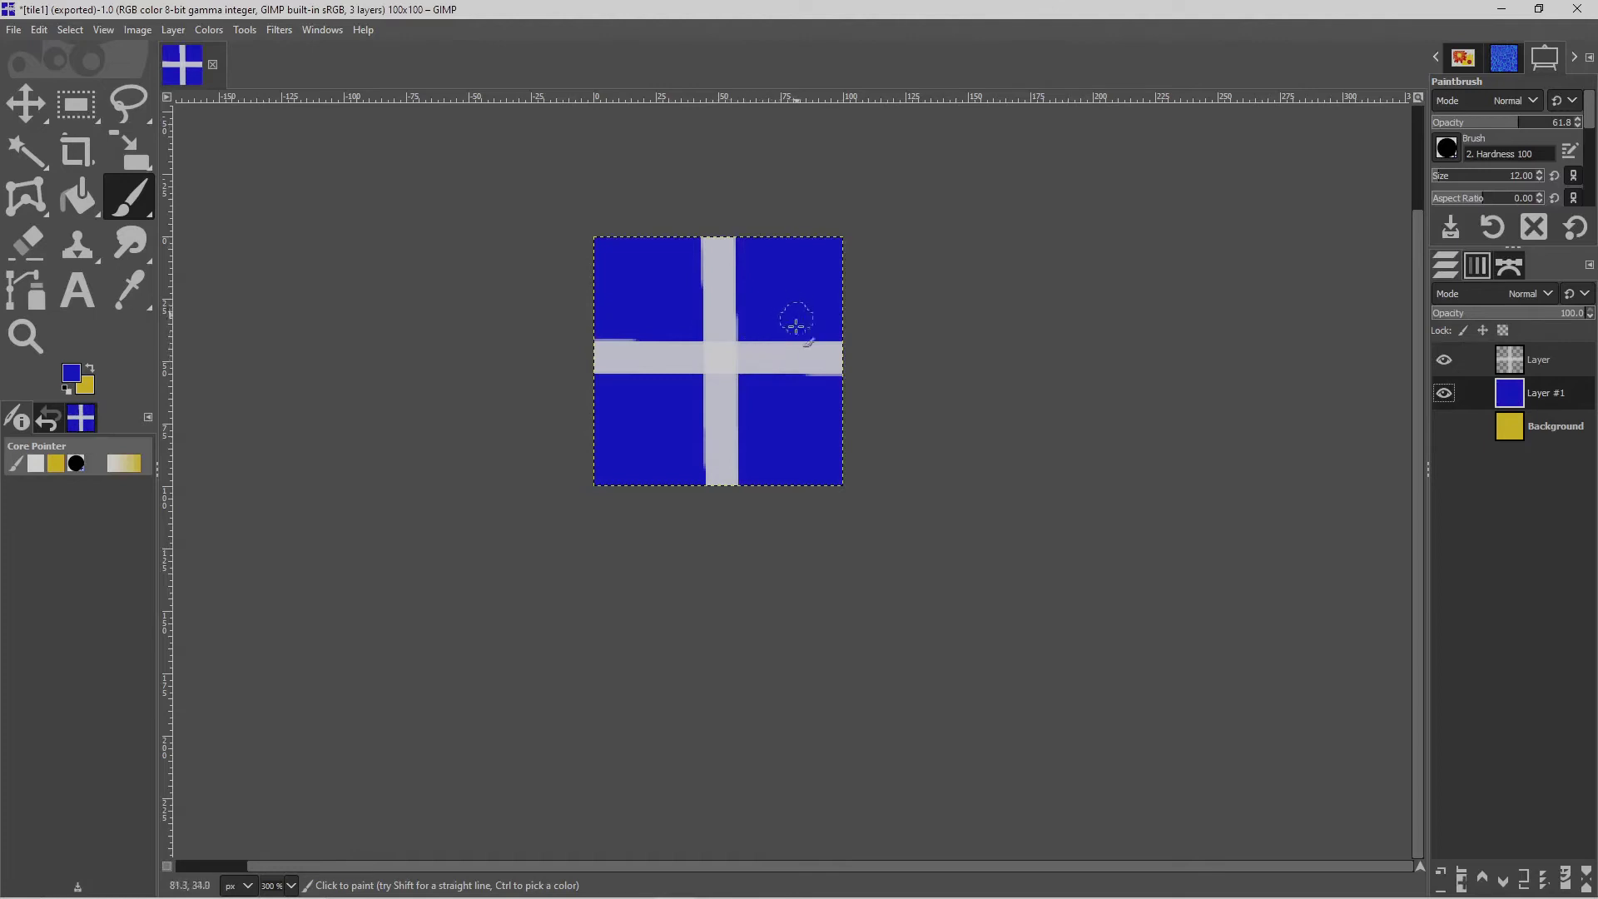
Export the blue tile as tile2.png into the background folder, keeping the default PNG options.
{"action": "left_click", "coordinate": [13, 31]}
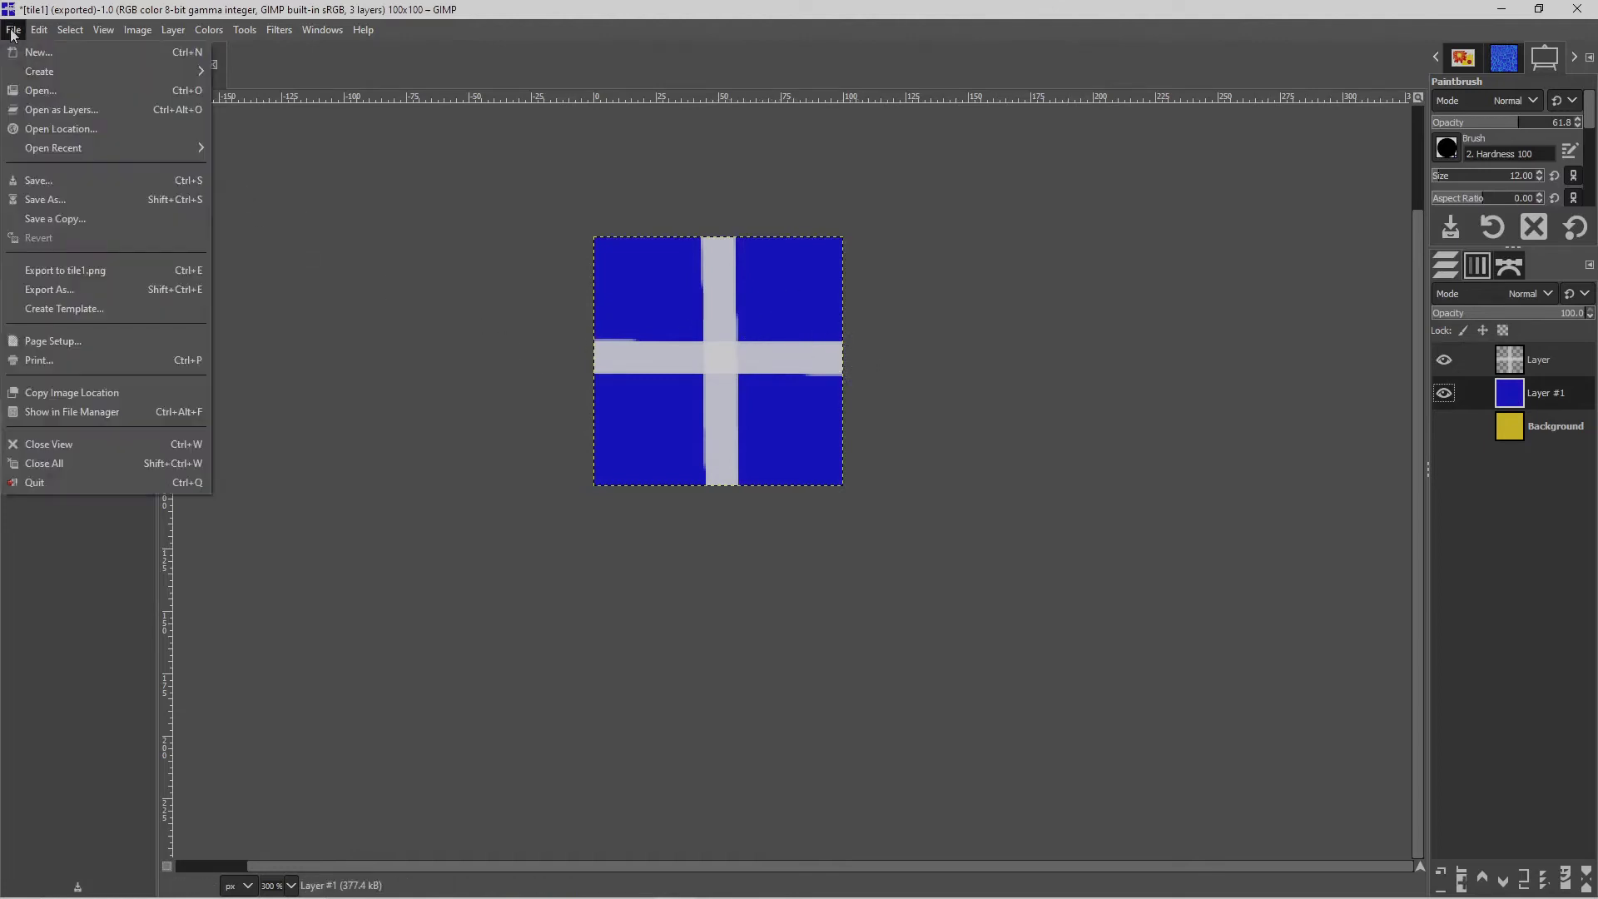
{"action": "left_click", "coordinate": [108, 285]}
{"action": "type", "text": "tile1"}
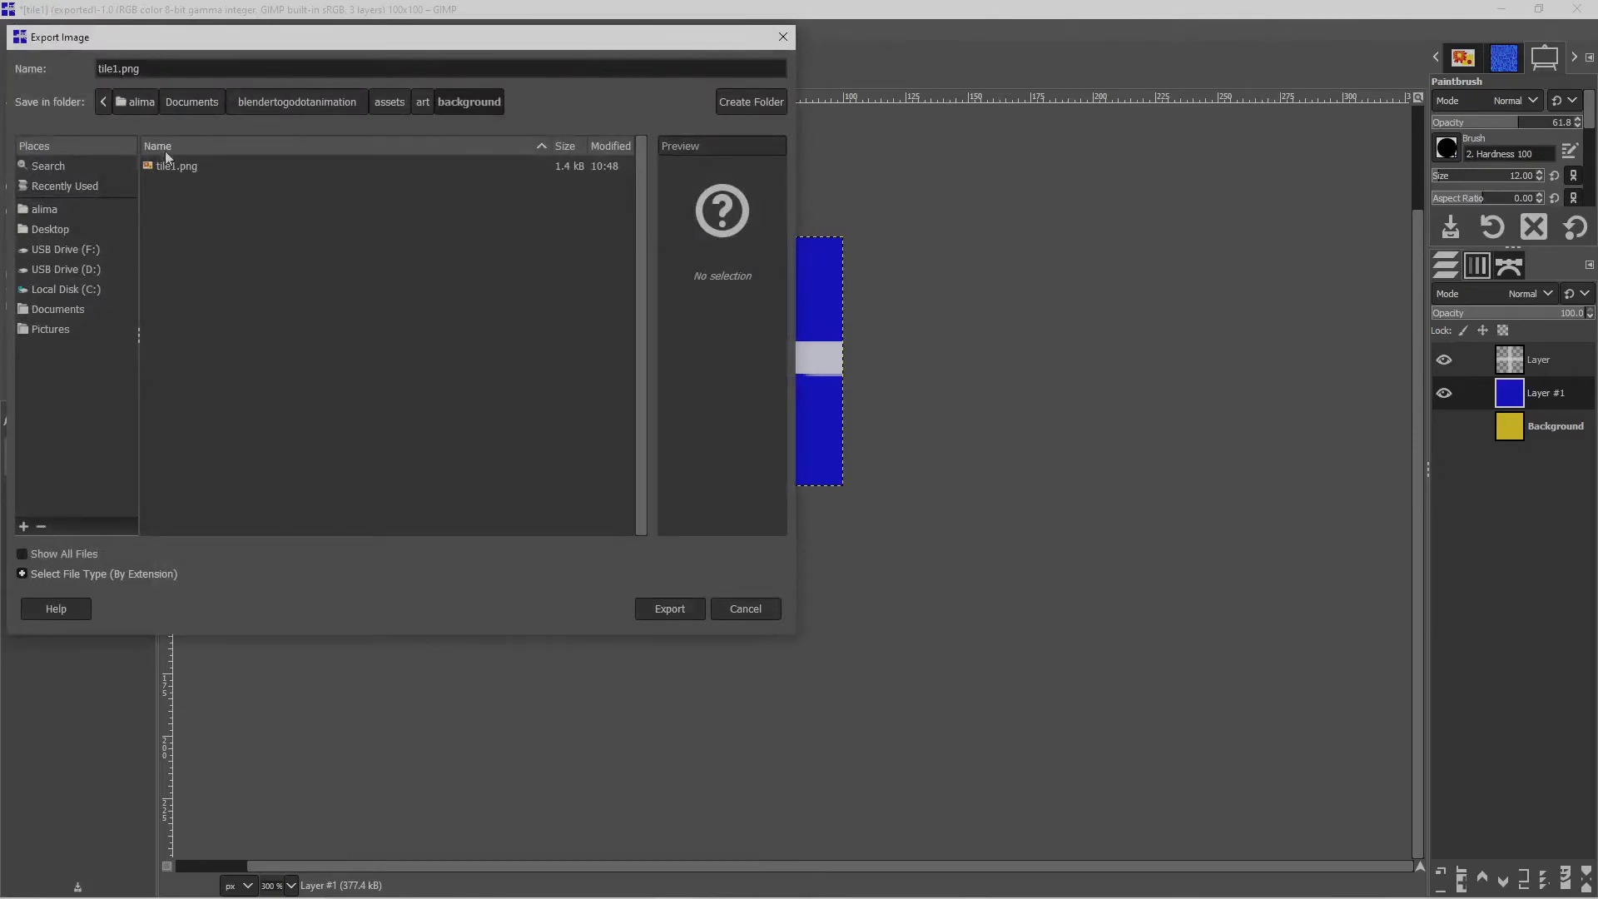
{"action": "key", "text": "BackSpace"}
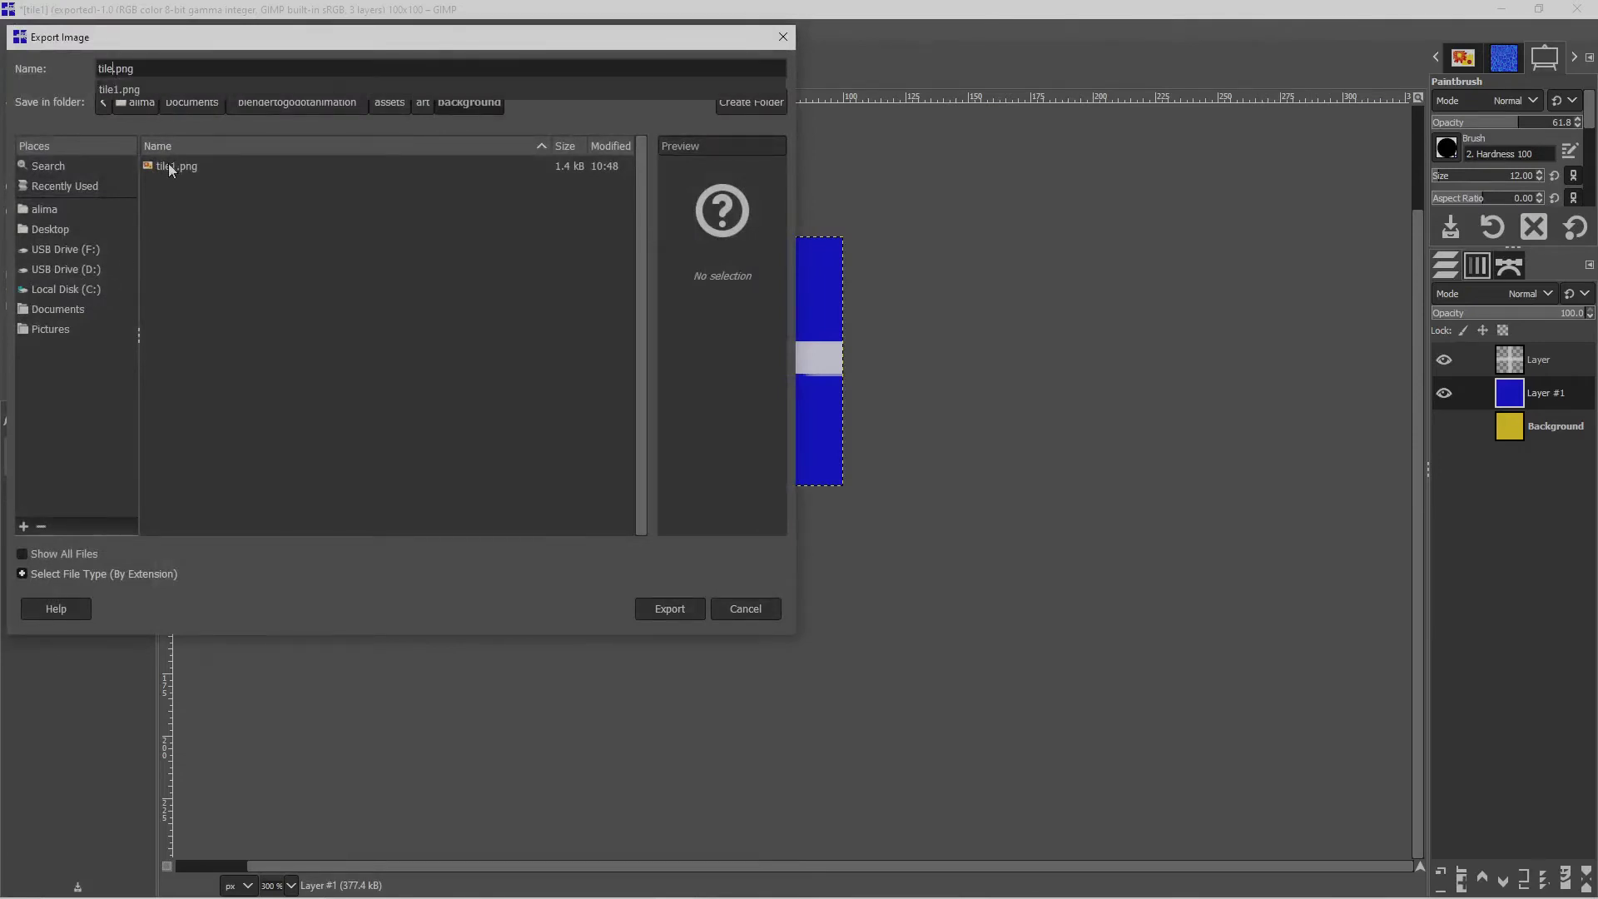
{"action": "type", "text": "2"}
{"action": "left_click", "coordinate": [670, 609]}
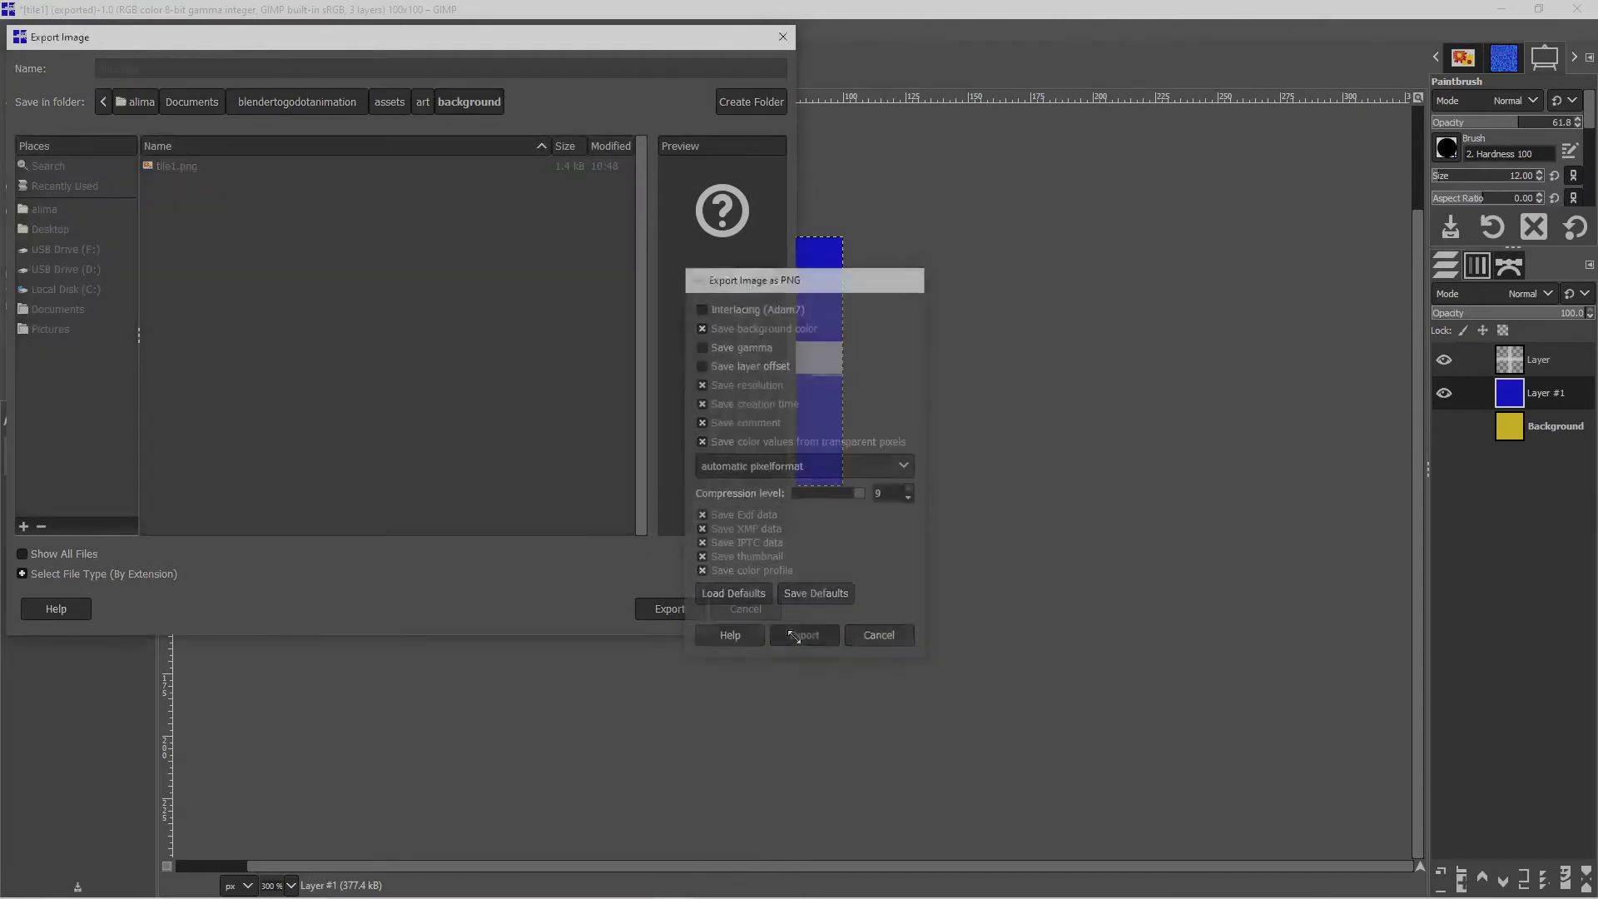
{"action": "left_click", "coordinate": [798, 638]}
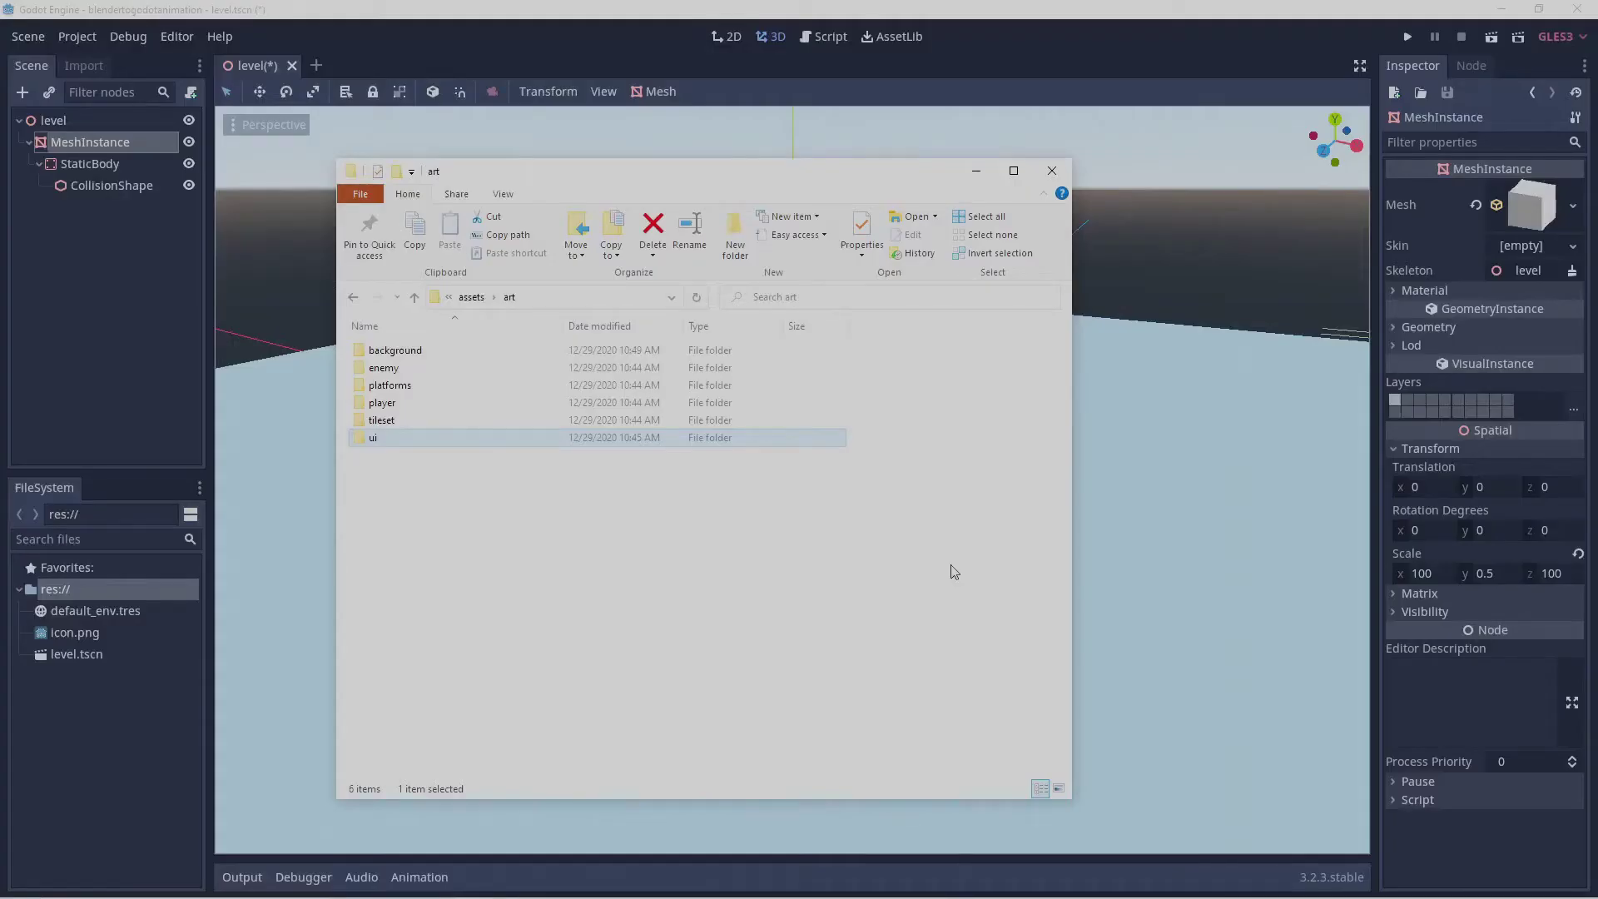
Switch to Godot and expand the assets and art folders in the project files to check the imported background tiles.
{"action": "left_click", "coordinate": [934, 17]}
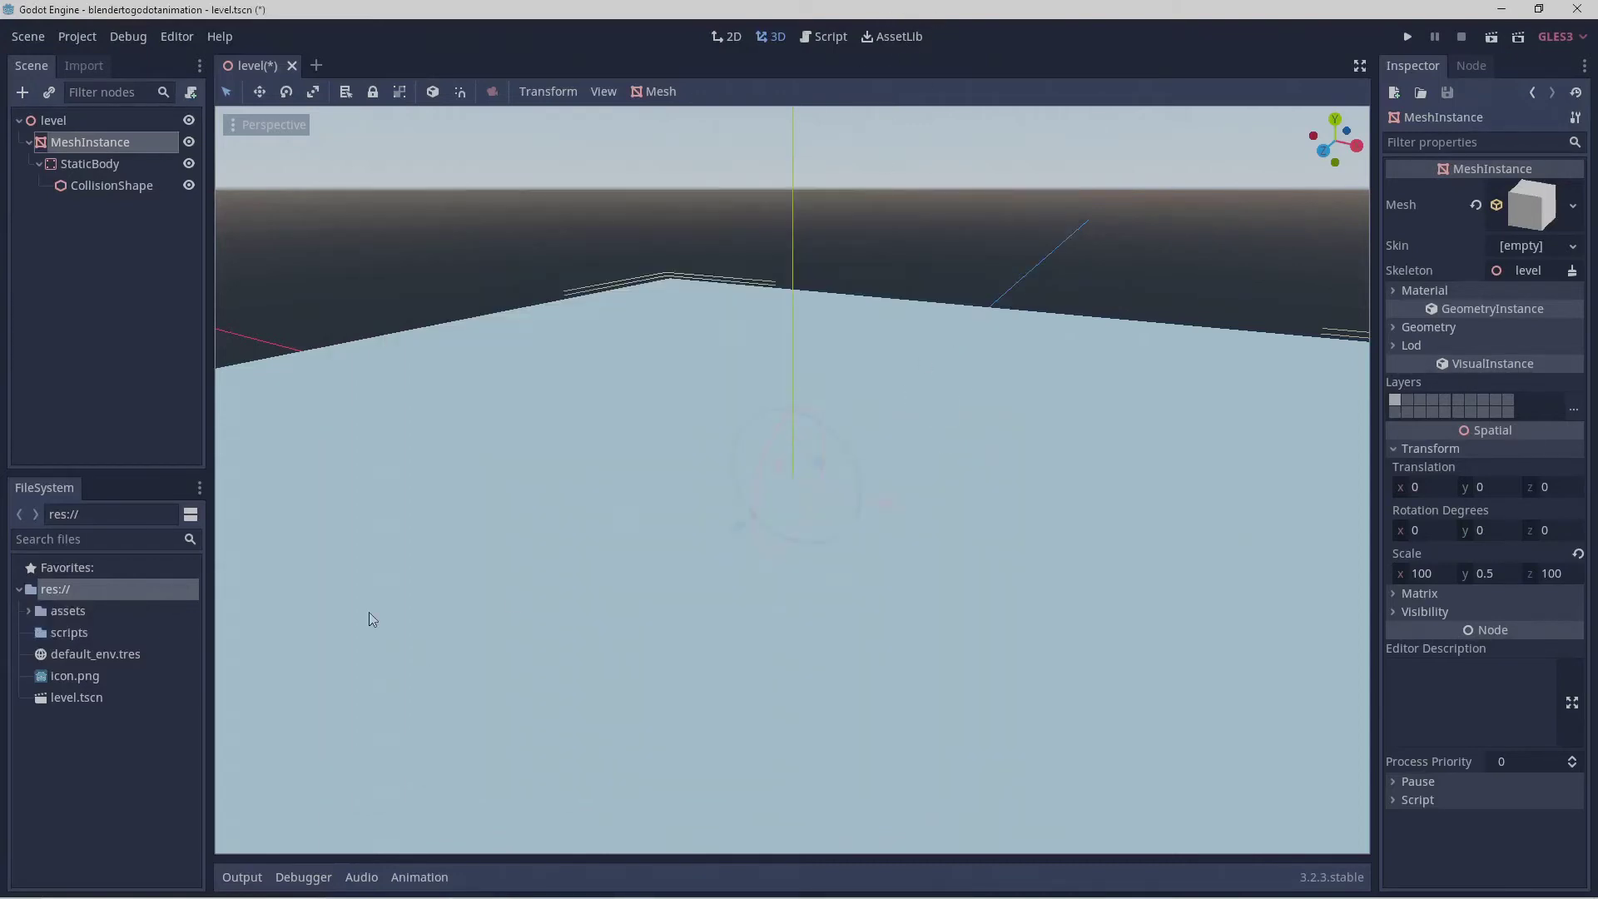
{"action": "left_click", "coordinate": [28, 611]}
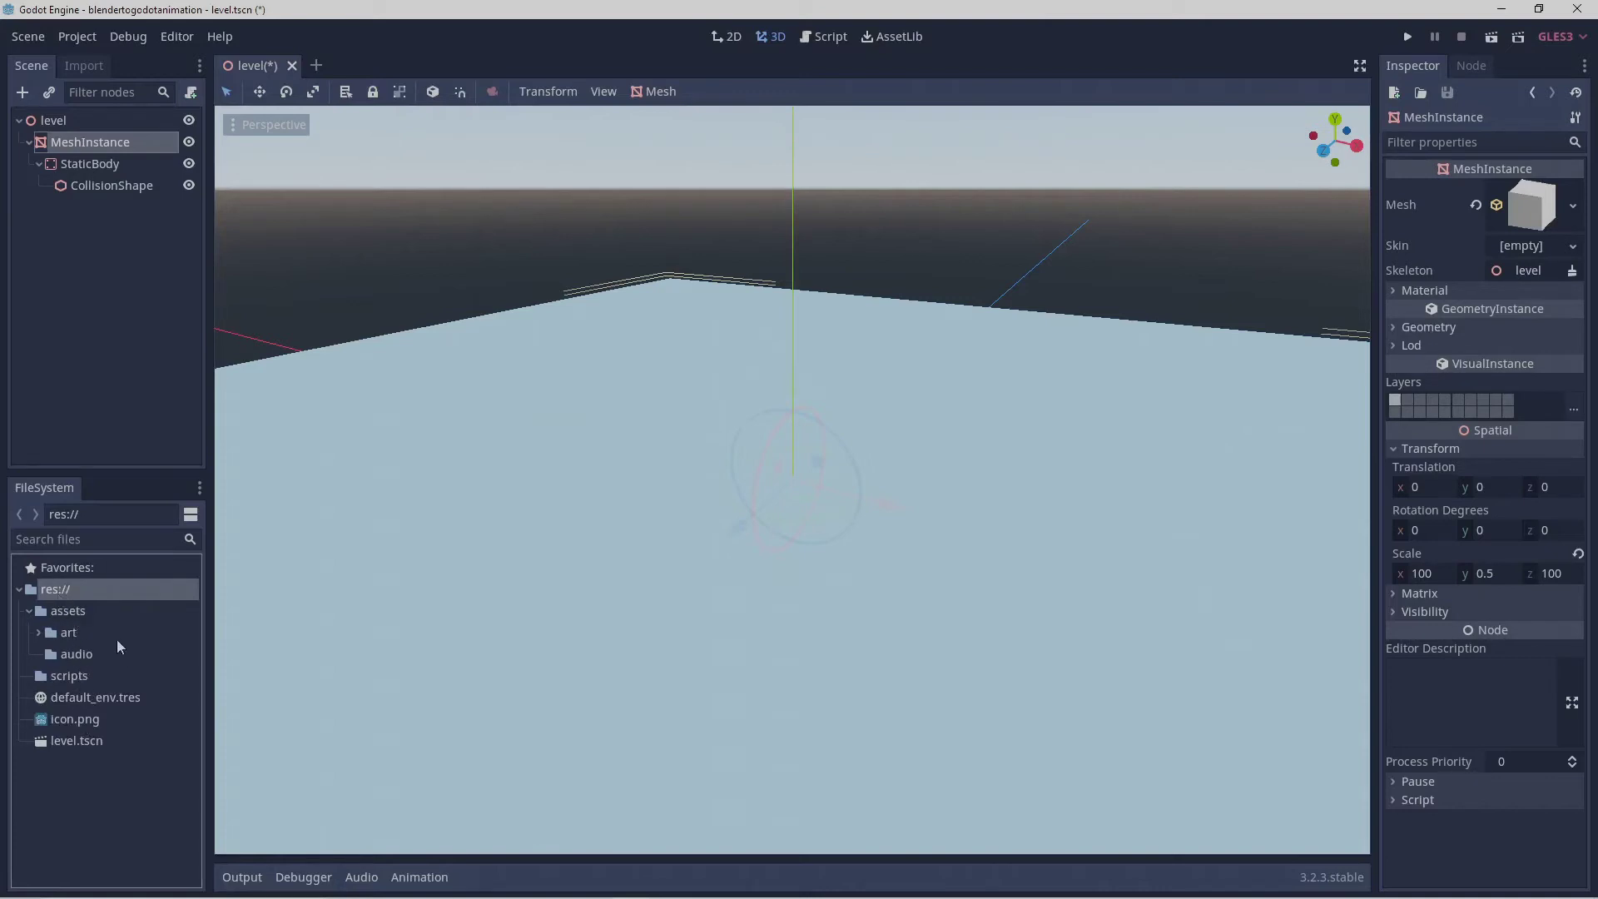
{"action": "left_click", "coordinate": [33, 632]}
{"action": "left_click", "coordinate": [51, 656]}
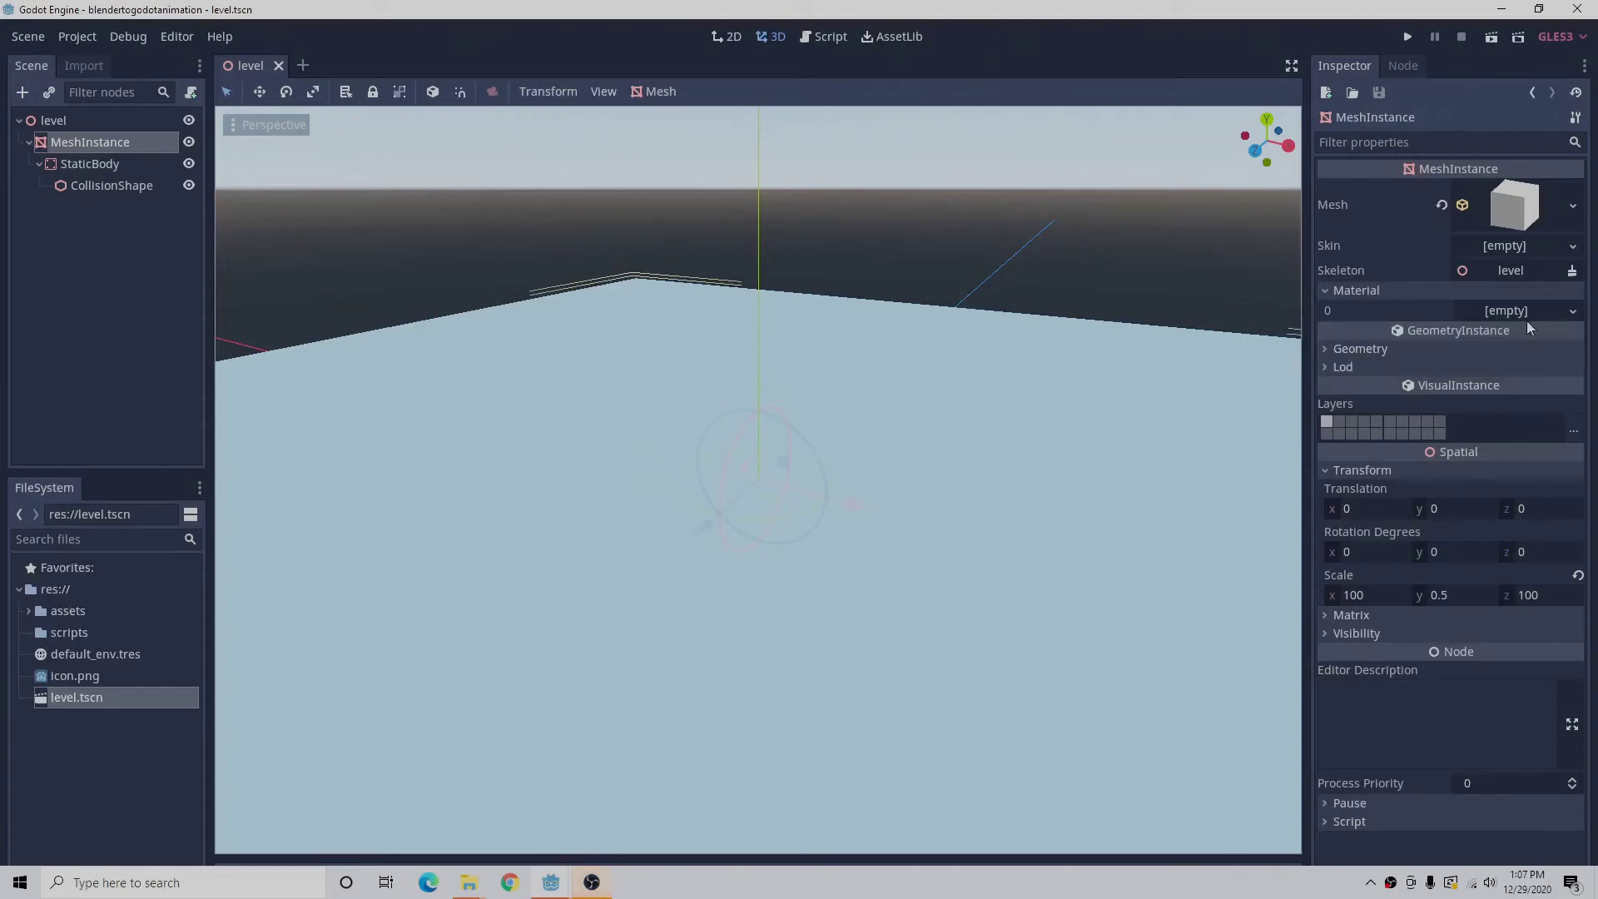
Assign a new SpatialMaterial to the floor MeshInstance's material slot 0 and open its properties.
{"action": "left_click", "coordinate": [1574, 313]}
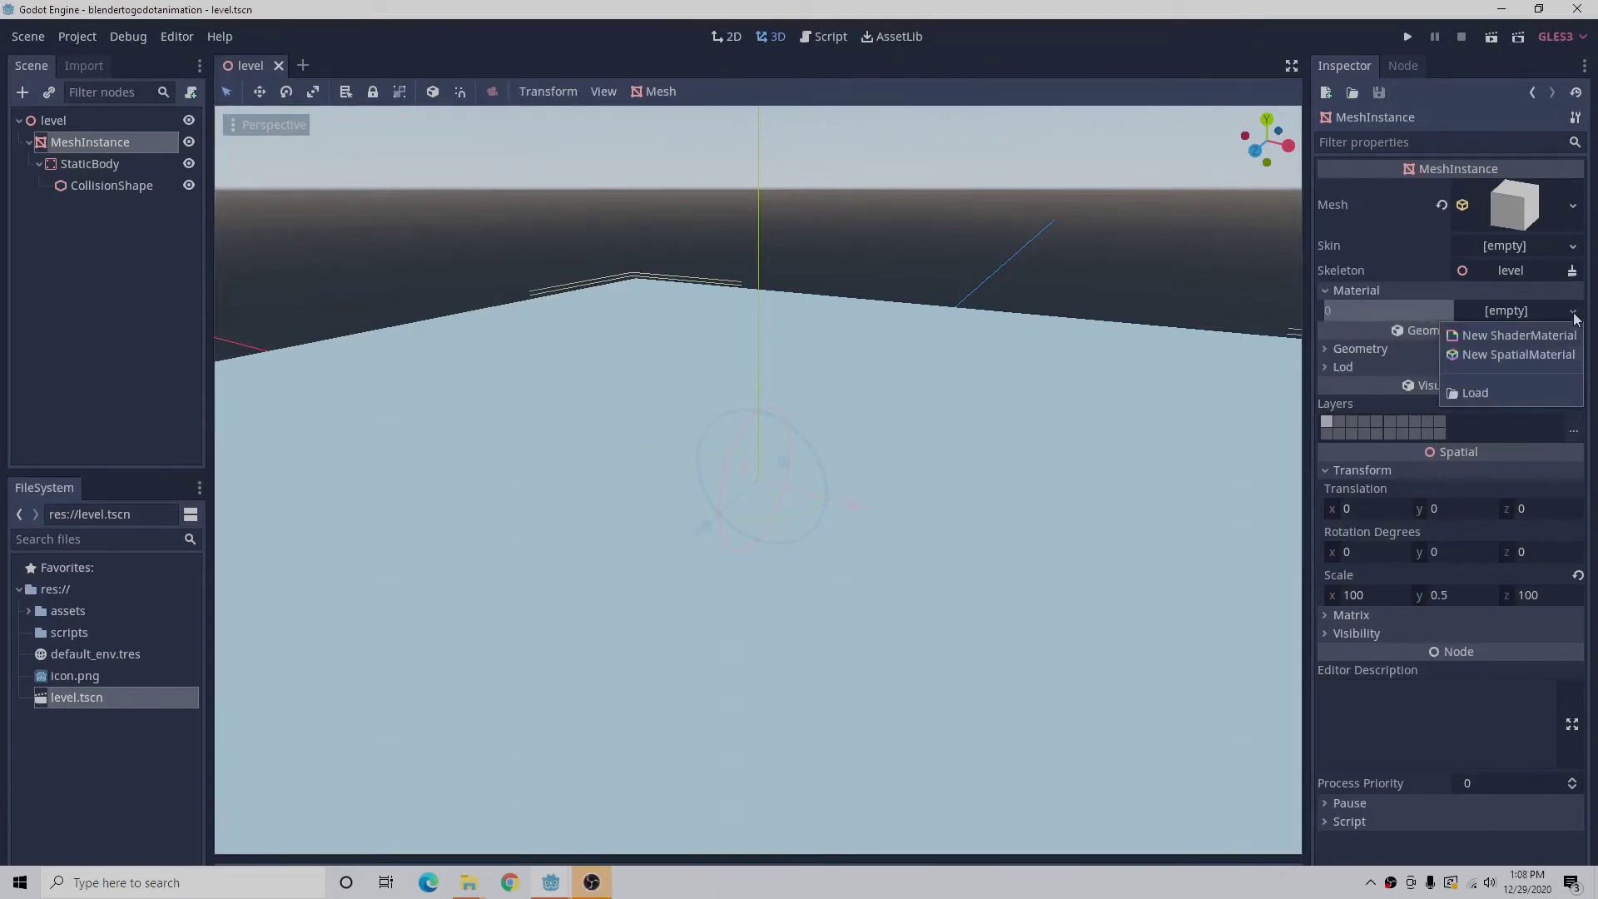
{"action": "left_click", "coordinate": [1535, 353]}
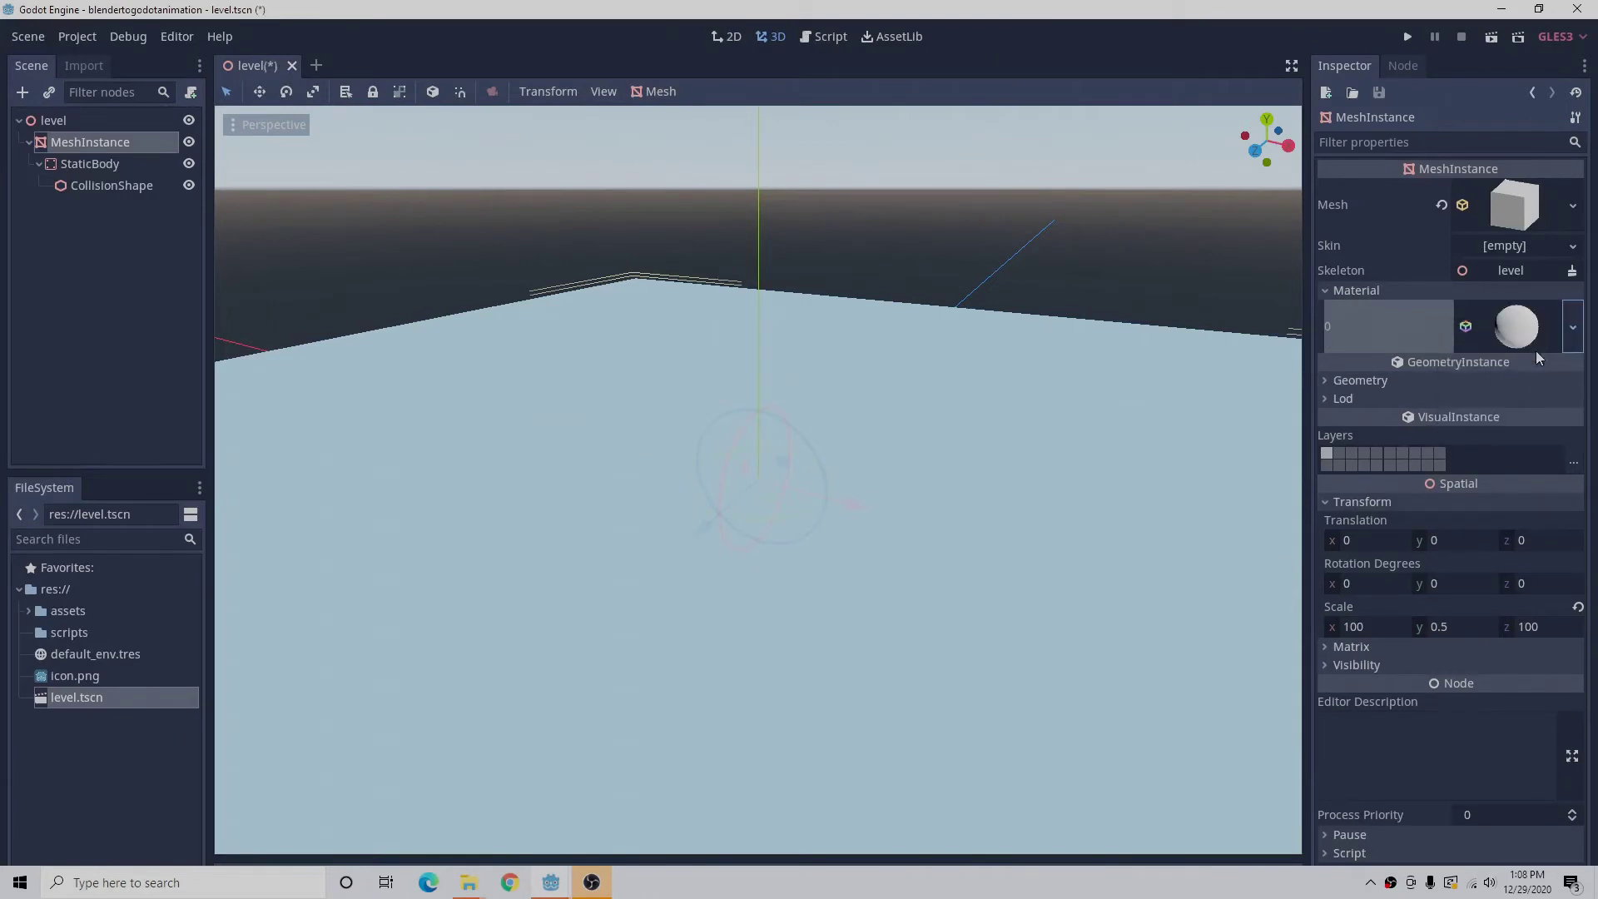
{"action": "left_click", "coordinate": [1525, 327]}
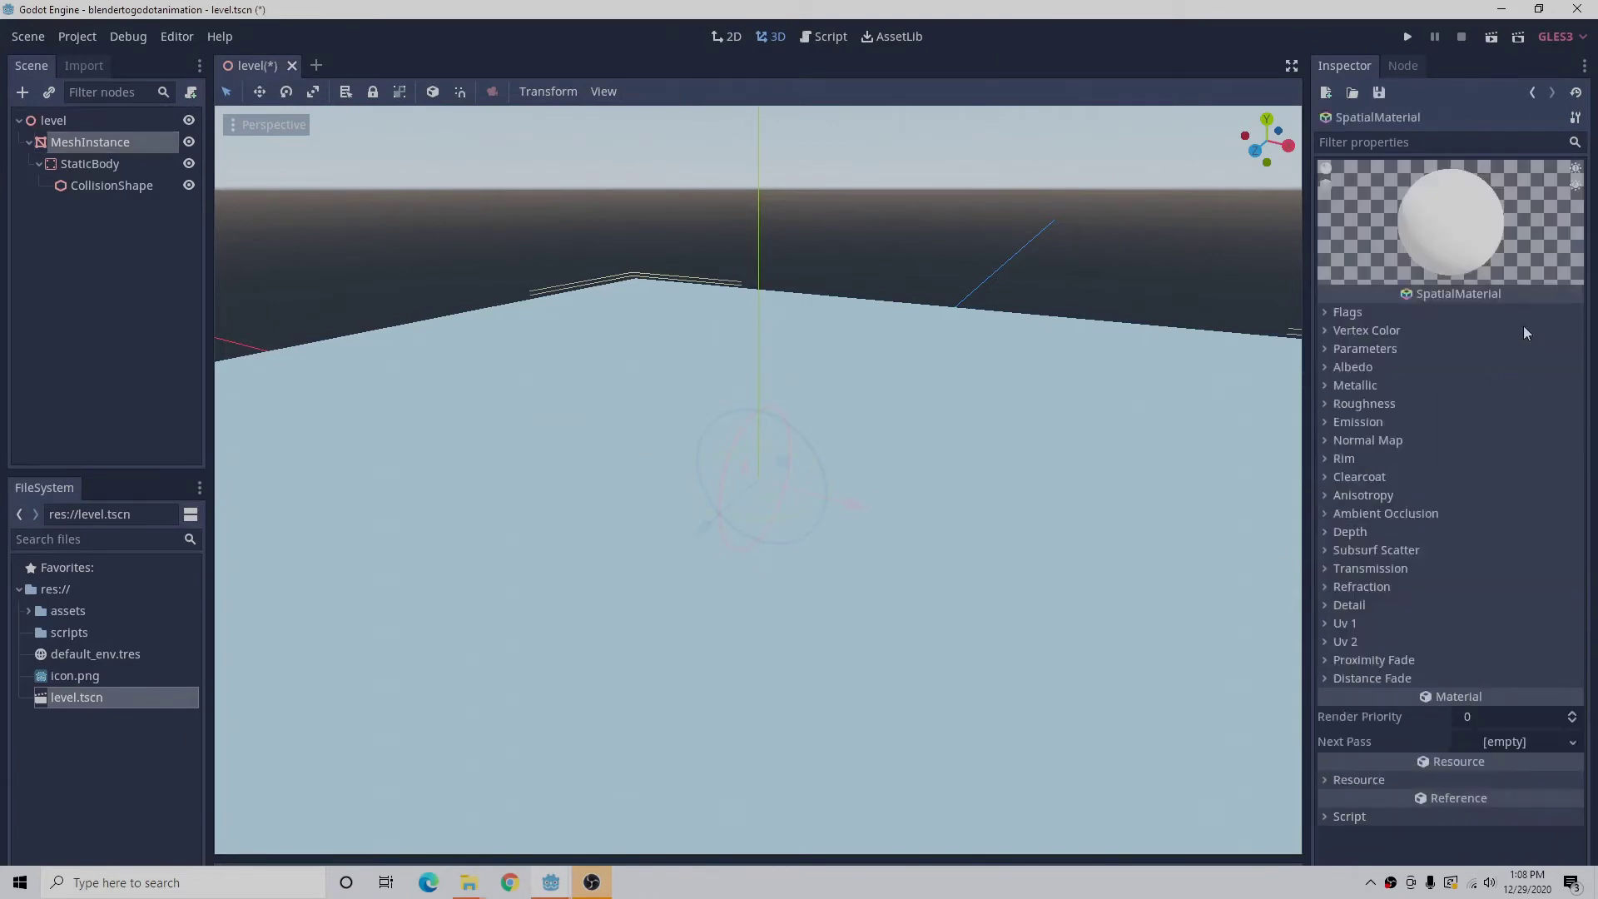
Load tile2.png from res://assets/art/background as the material's albedo texture.
{"action": "left_click", "coordinate": [1326, 368]}
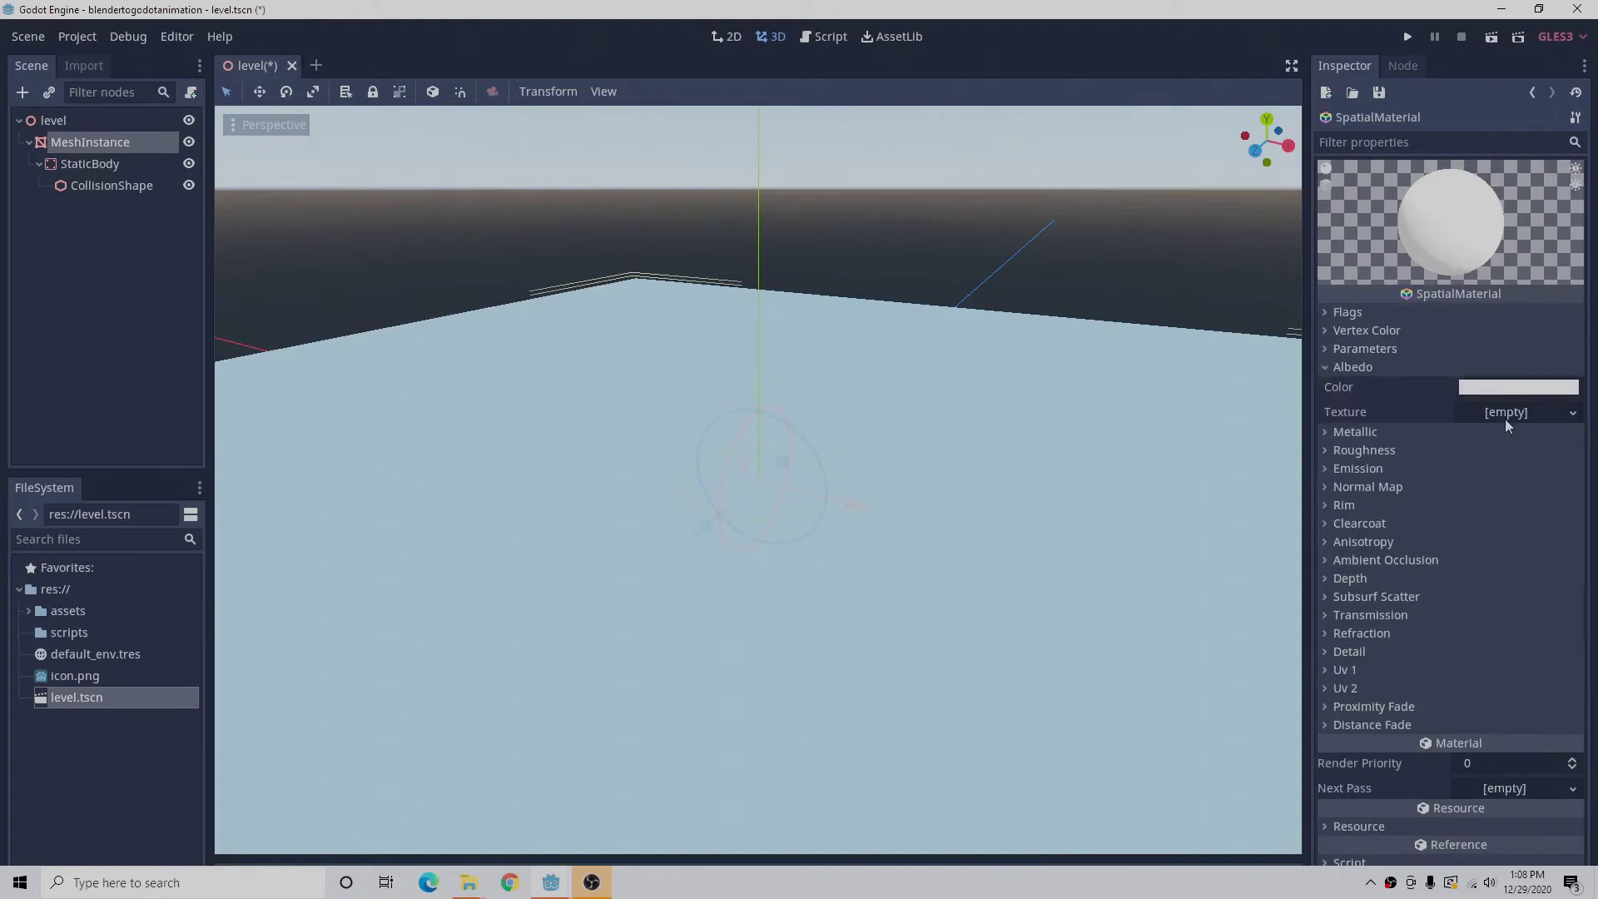
{"action": "left_click", "coordinate": [1569, 413]}
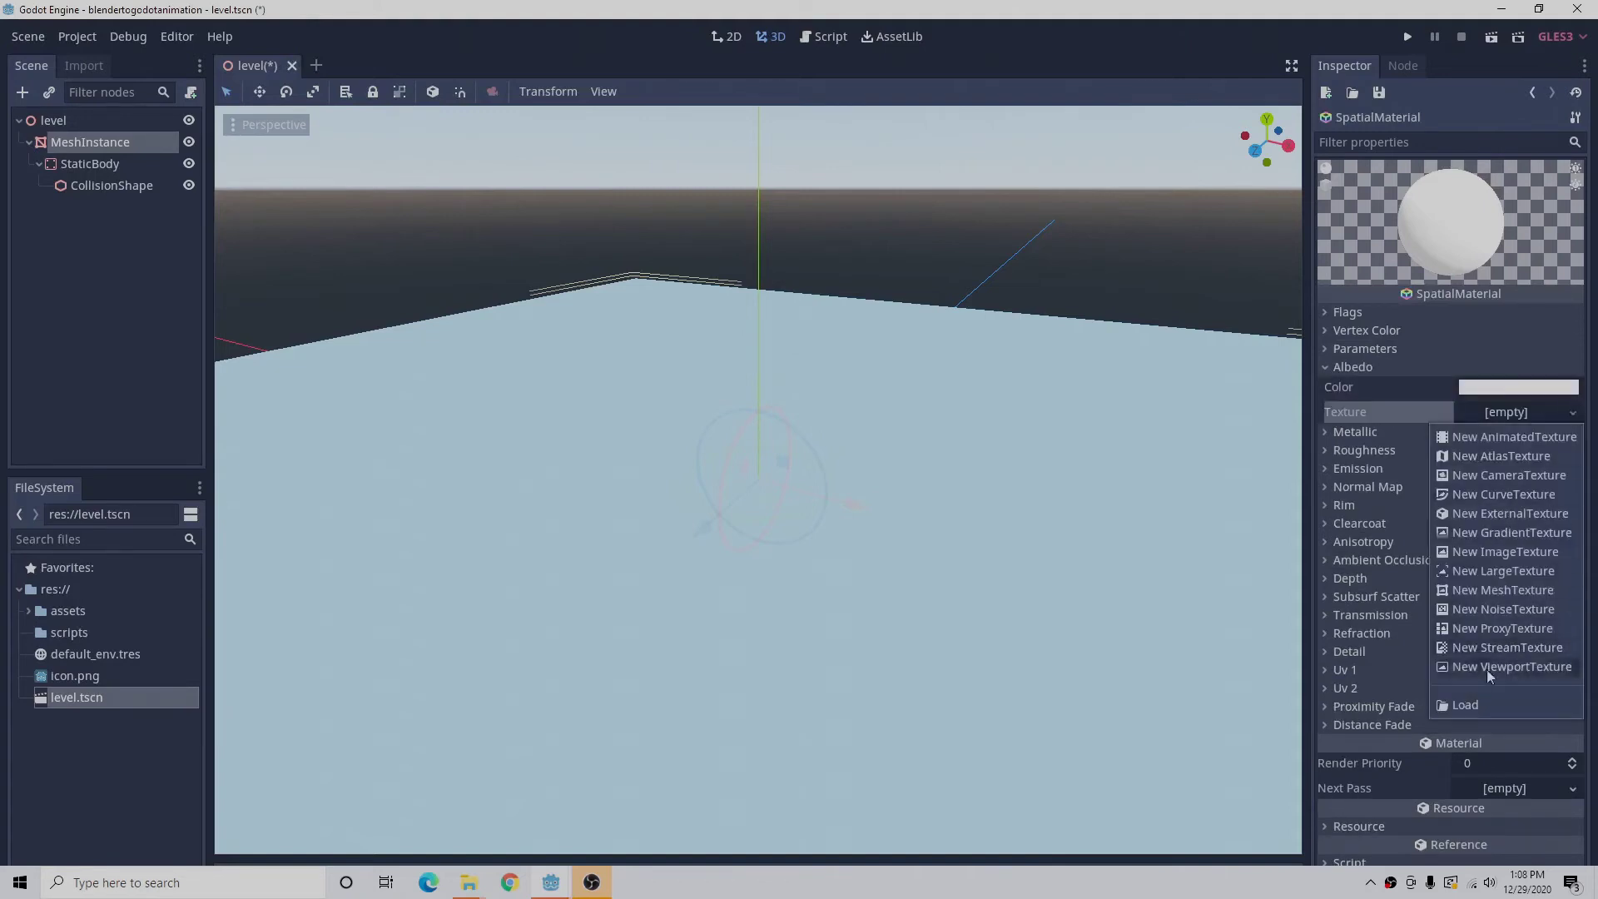
{"action": "left_click", "coordinate": [1466, 706]}
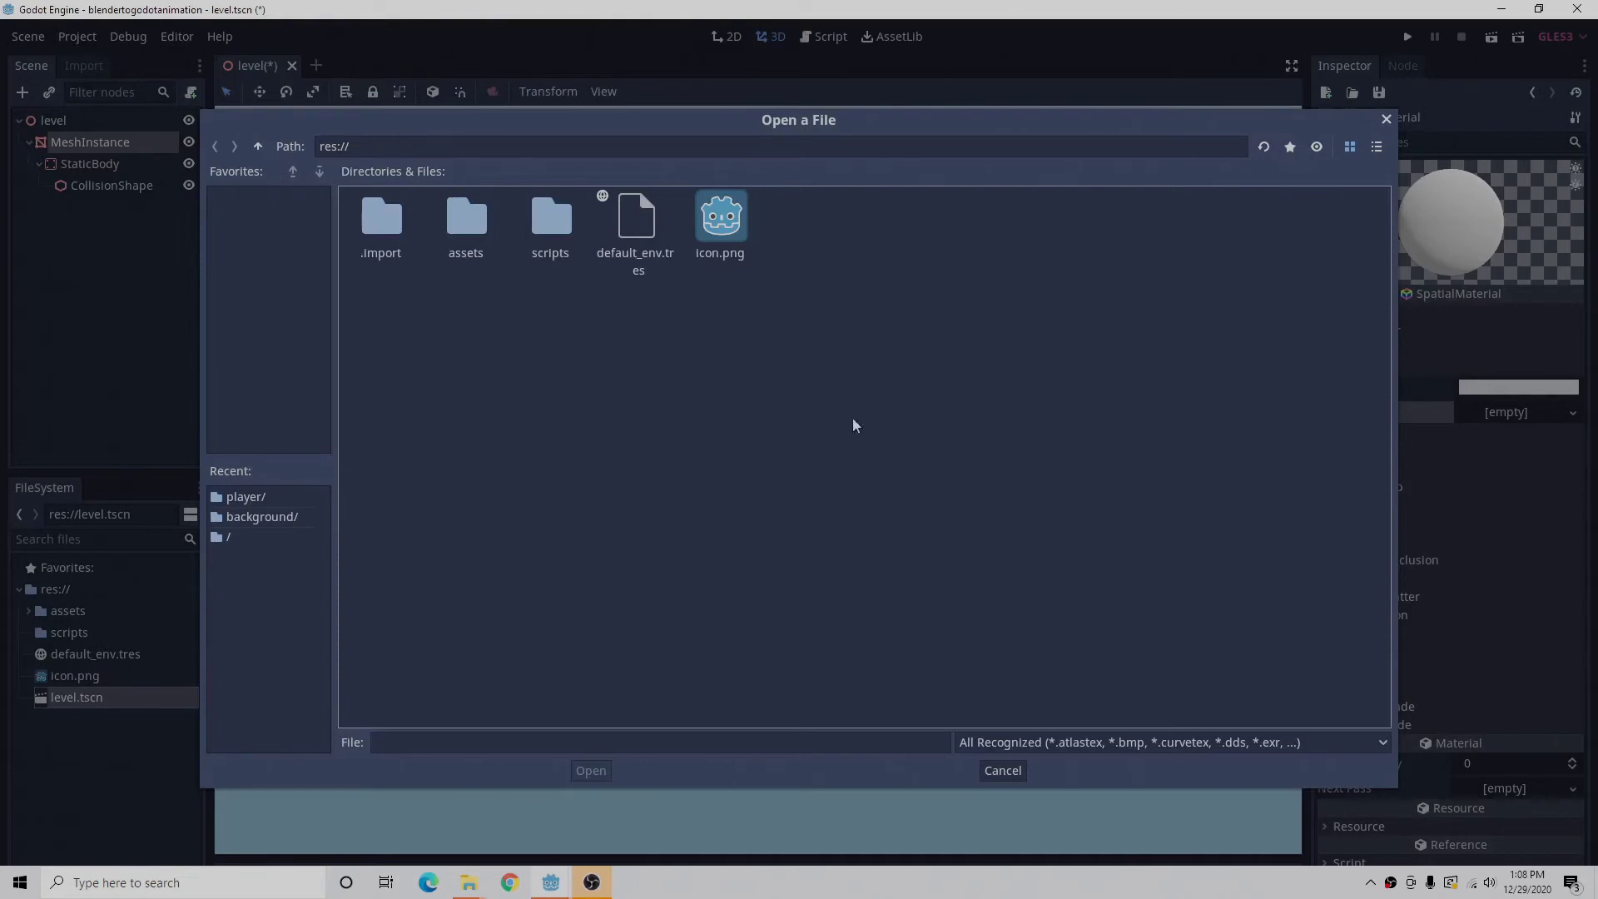
{"action": "double_click", "coordinate": [456, 231]}
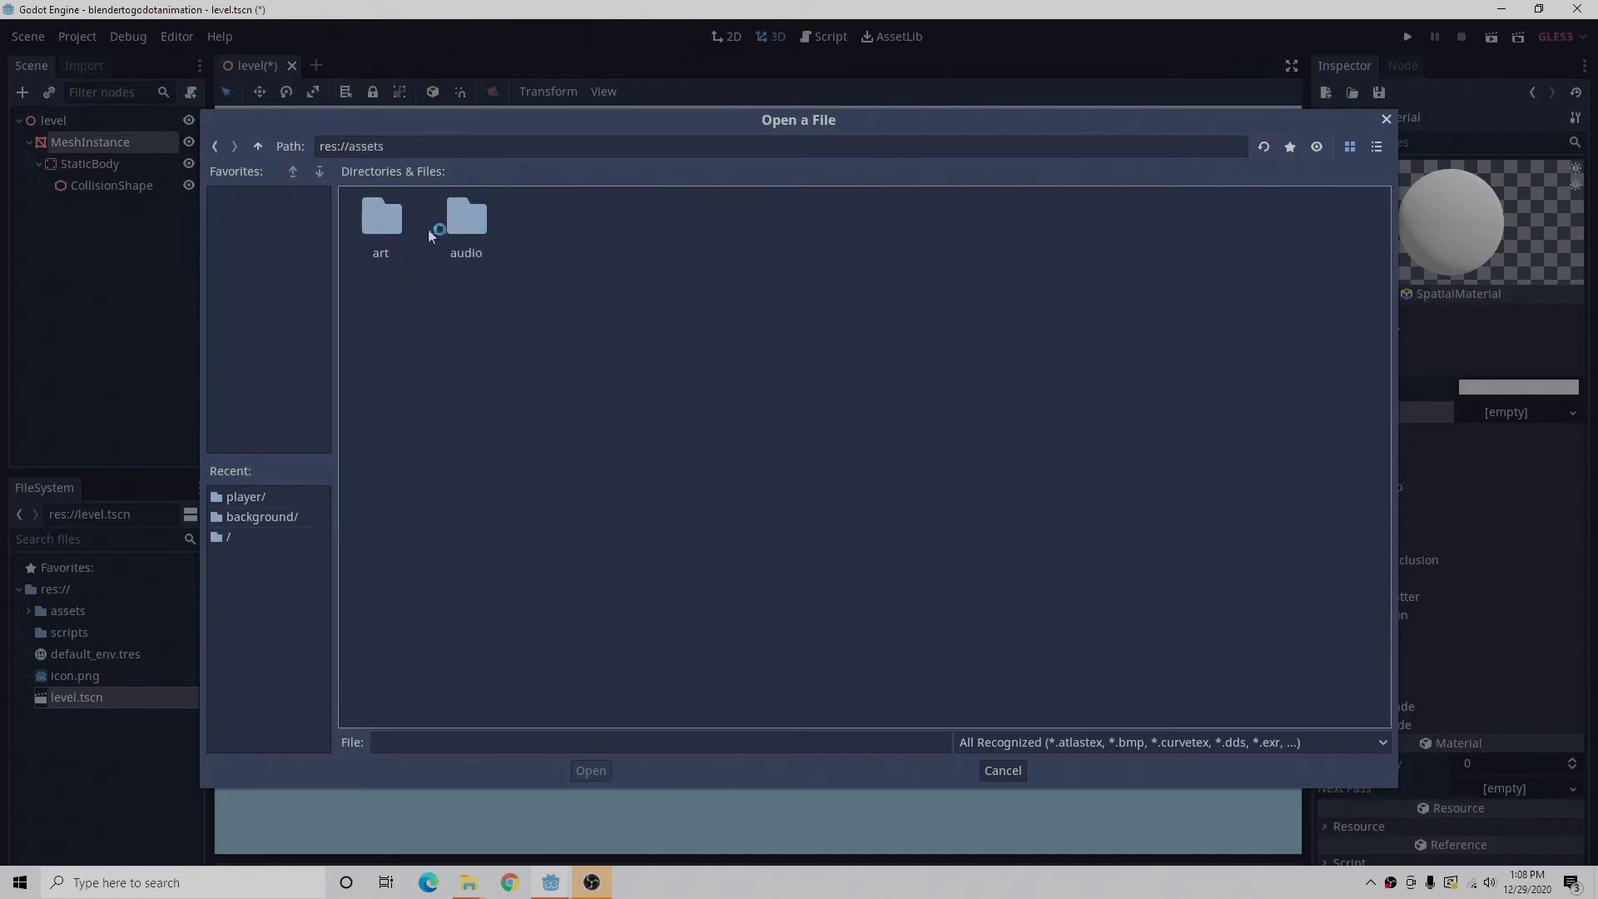
{"action": "double_click", "coordinate": [384, 223]}
{"action": "double_click", "coordinate": [384, 224]}
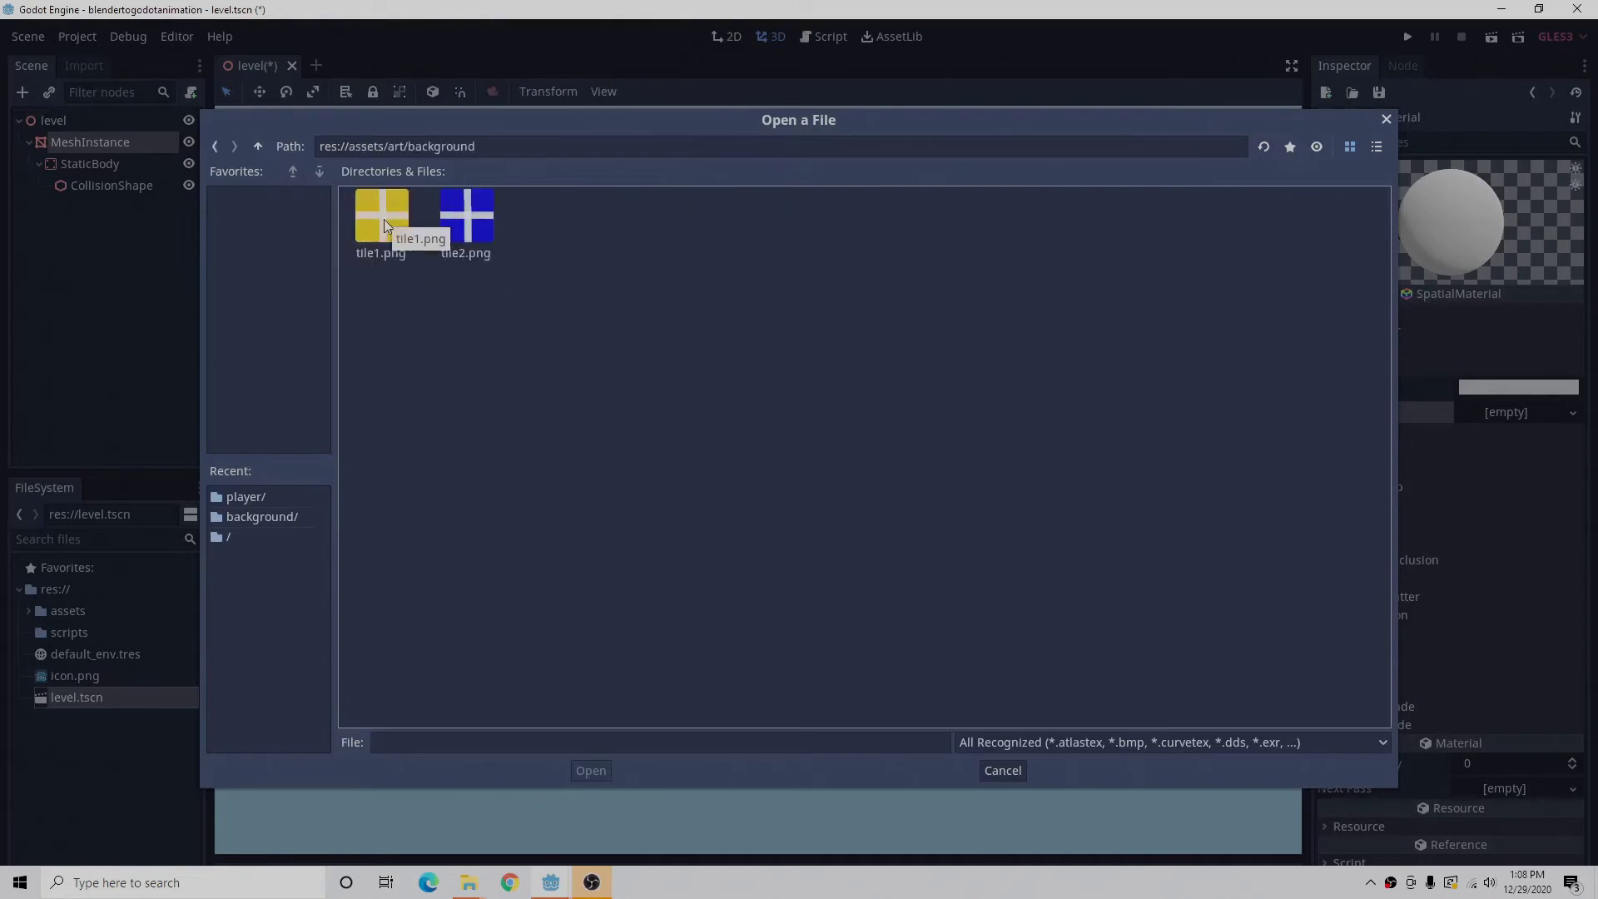
{"action": "left_click", "coordinate": [488, 236]}
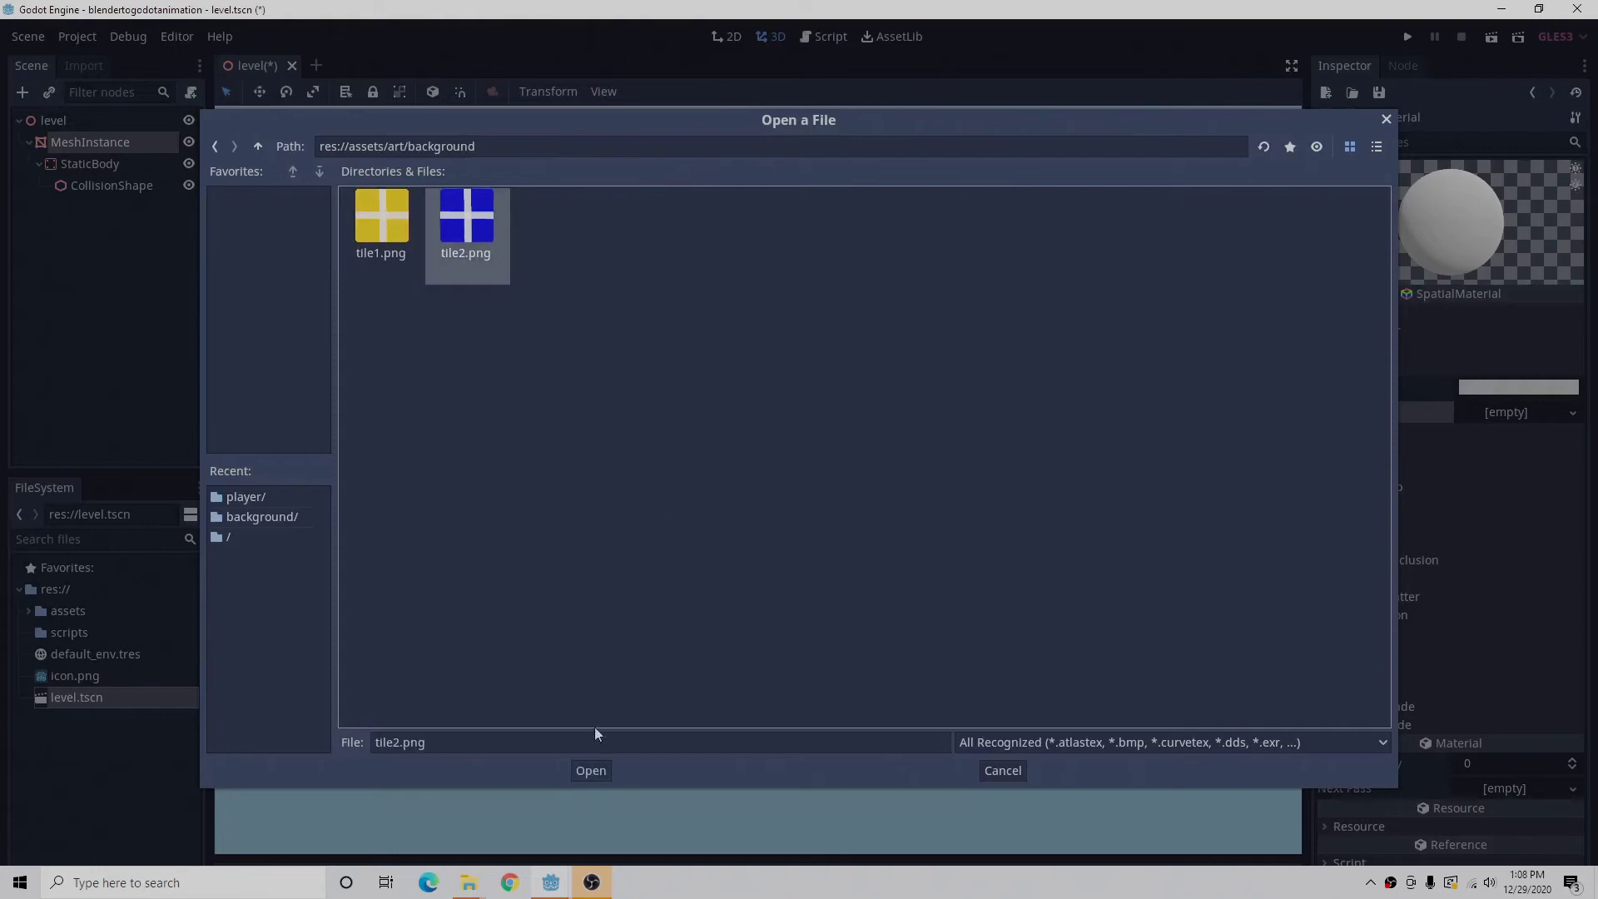
{"action": "left_click", "coordinate": [591, 771]}
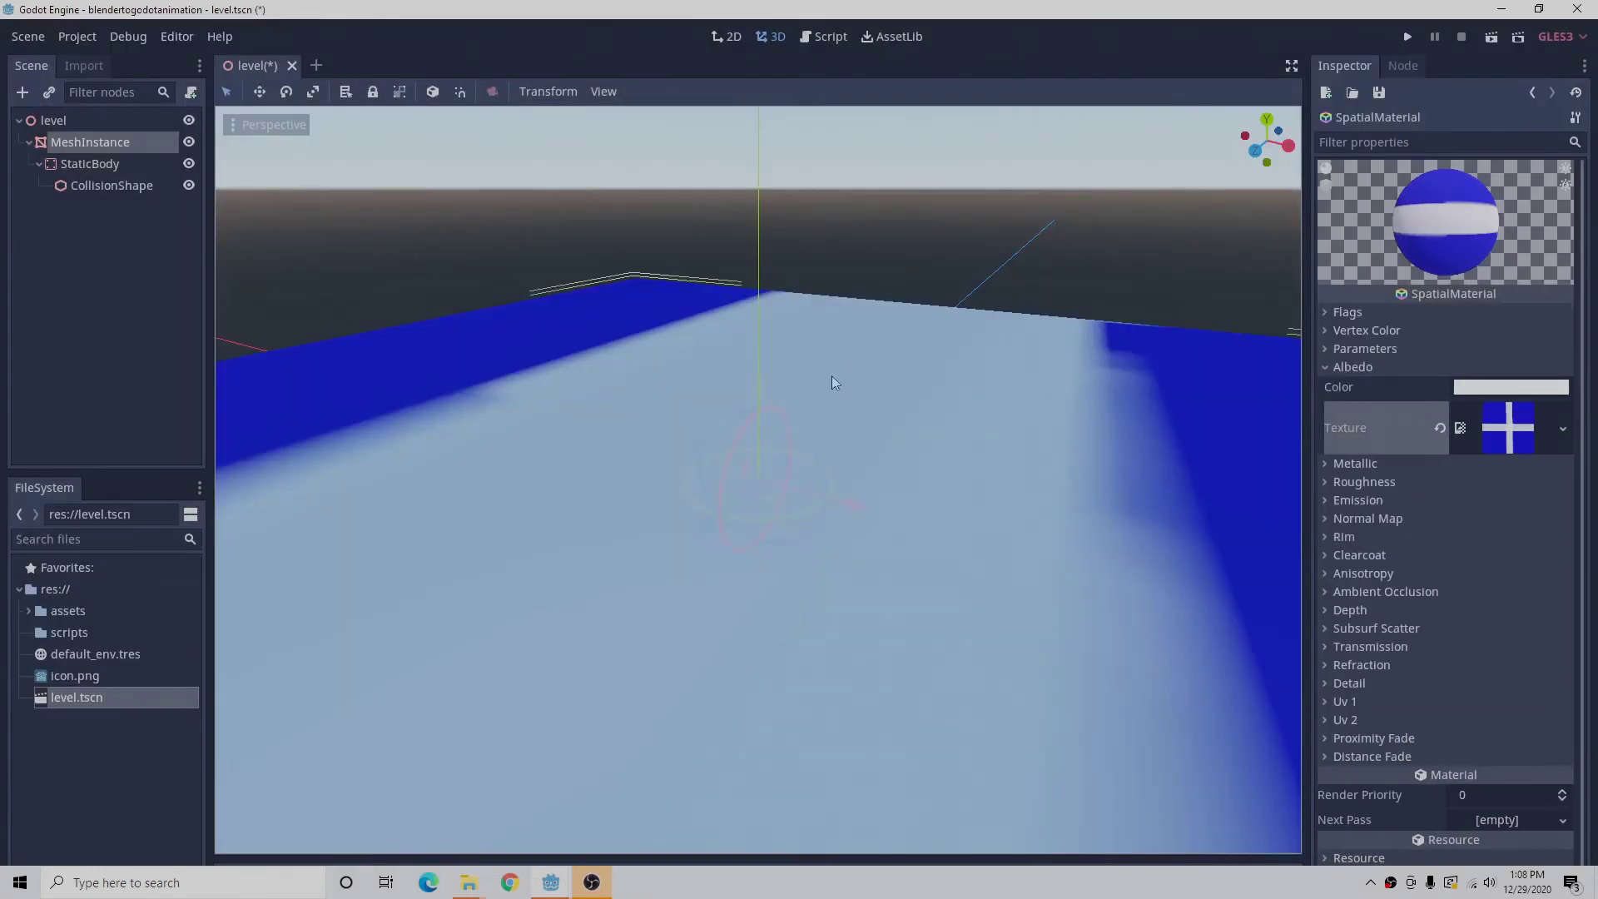
Set the material's Uv 1 scale to 100 in x, 100 in y and 0.5 in z.
{"action": "scroll", "coordinate": [1020, 566], "scroll_direction": "down", "scroll_amount": 4}
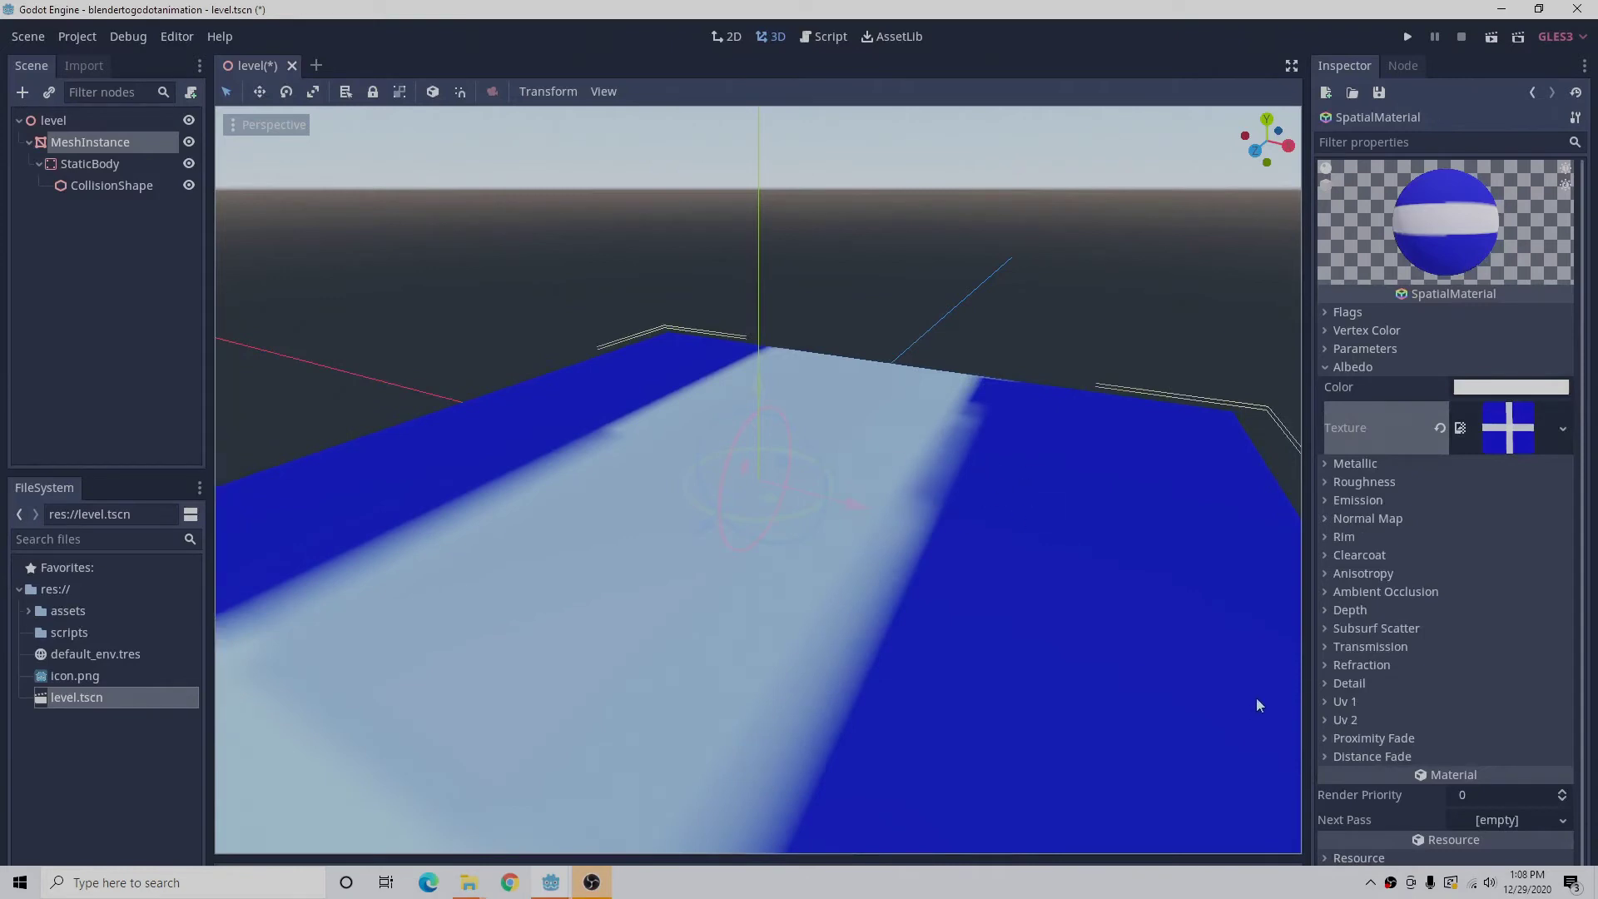
{"action": "left_click", "coordinate": [1328, 703]}
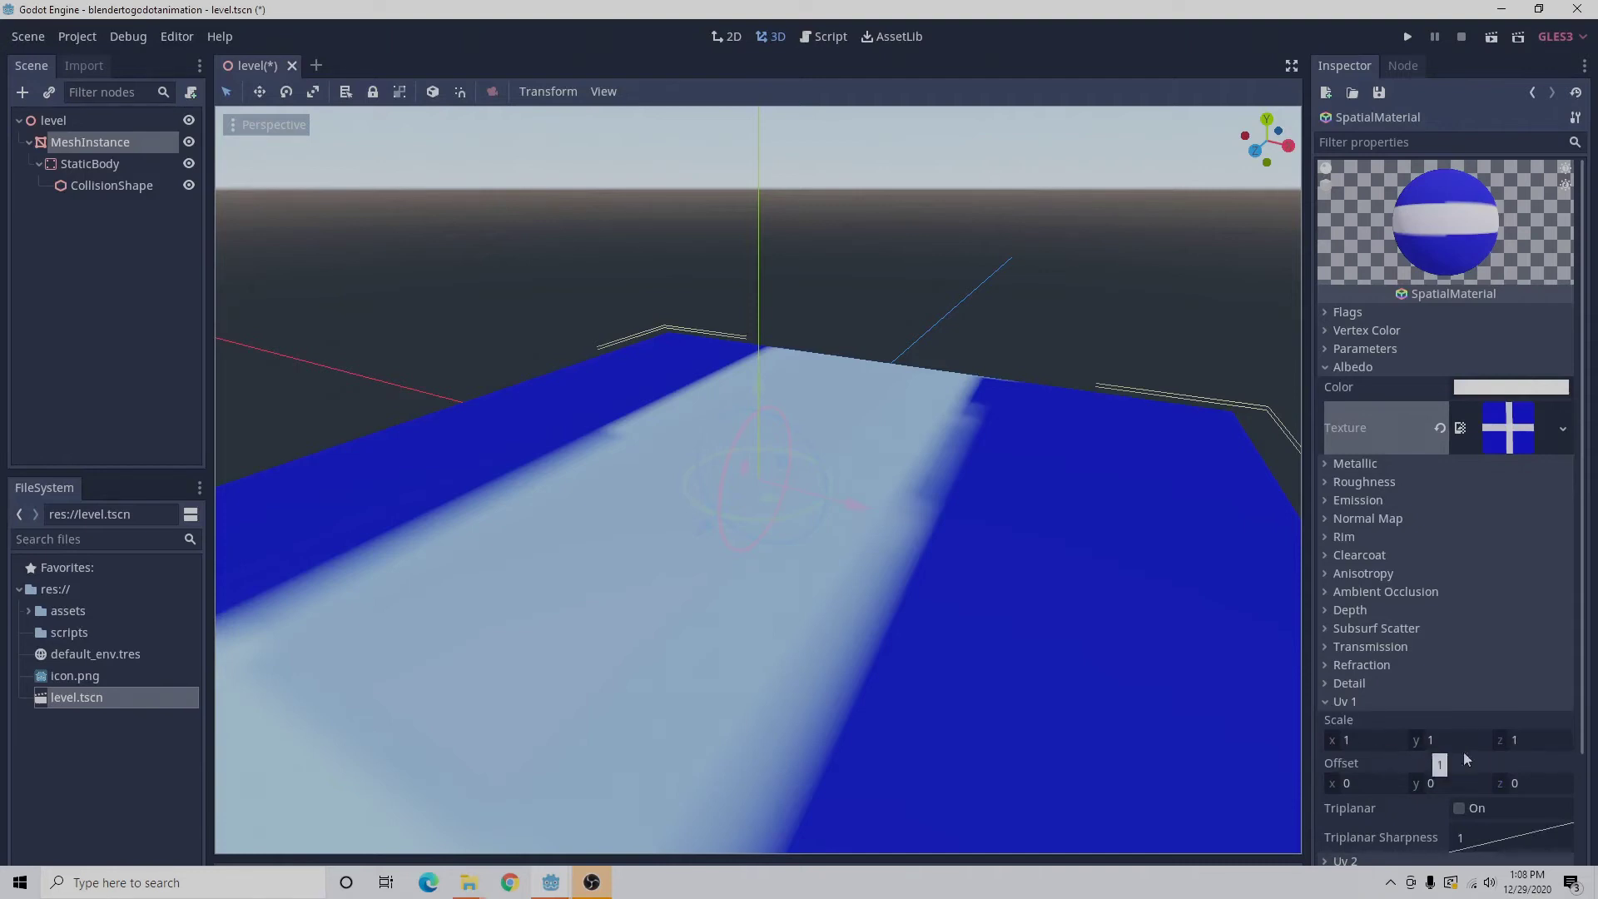
{"action": "left_click", "coordinate": [1347, 744]}
{"action": "type", "text": "00"}
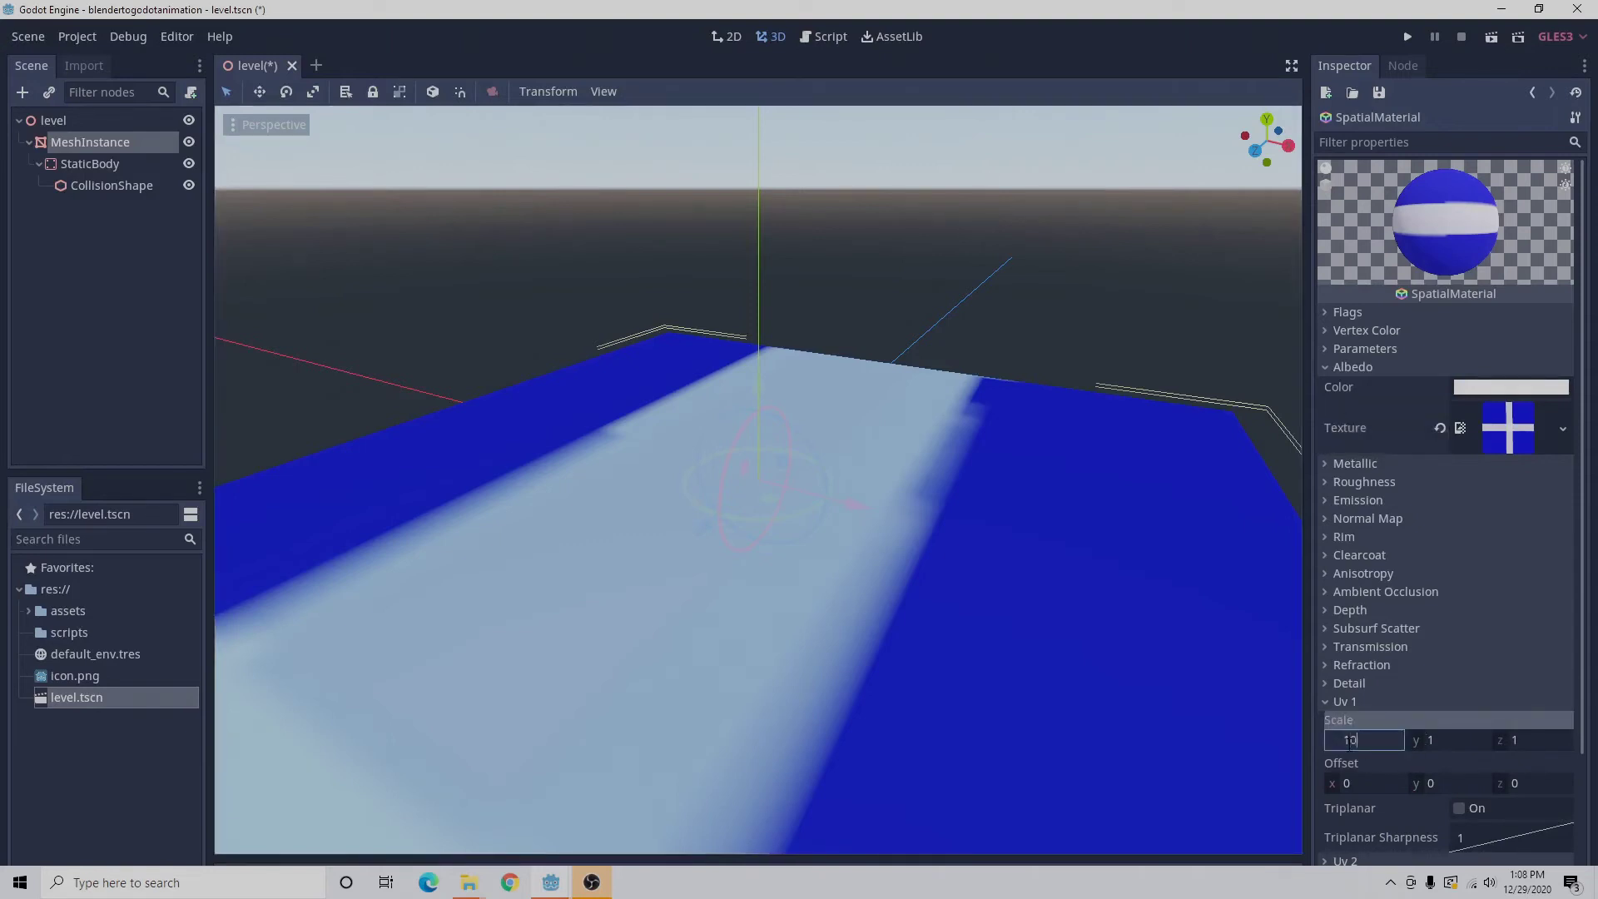
{"action": "left_click", "coordinate": [1424, 741]}
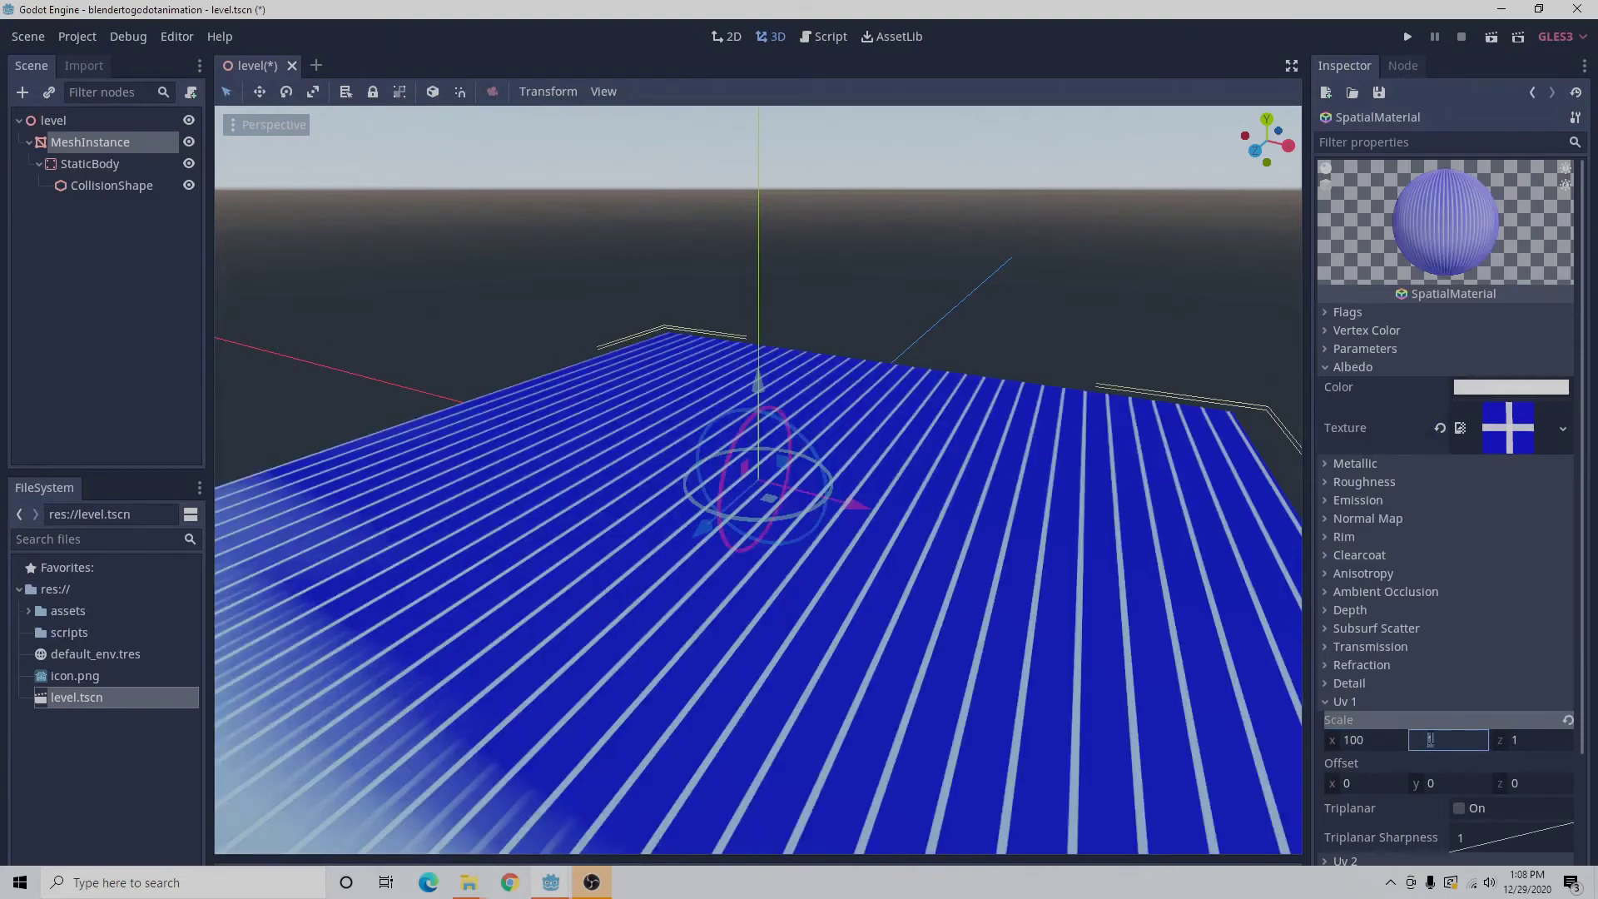
{"action": "type", "text": "100"}
{"action": "left_click", "coordinate": [1511, 741]}
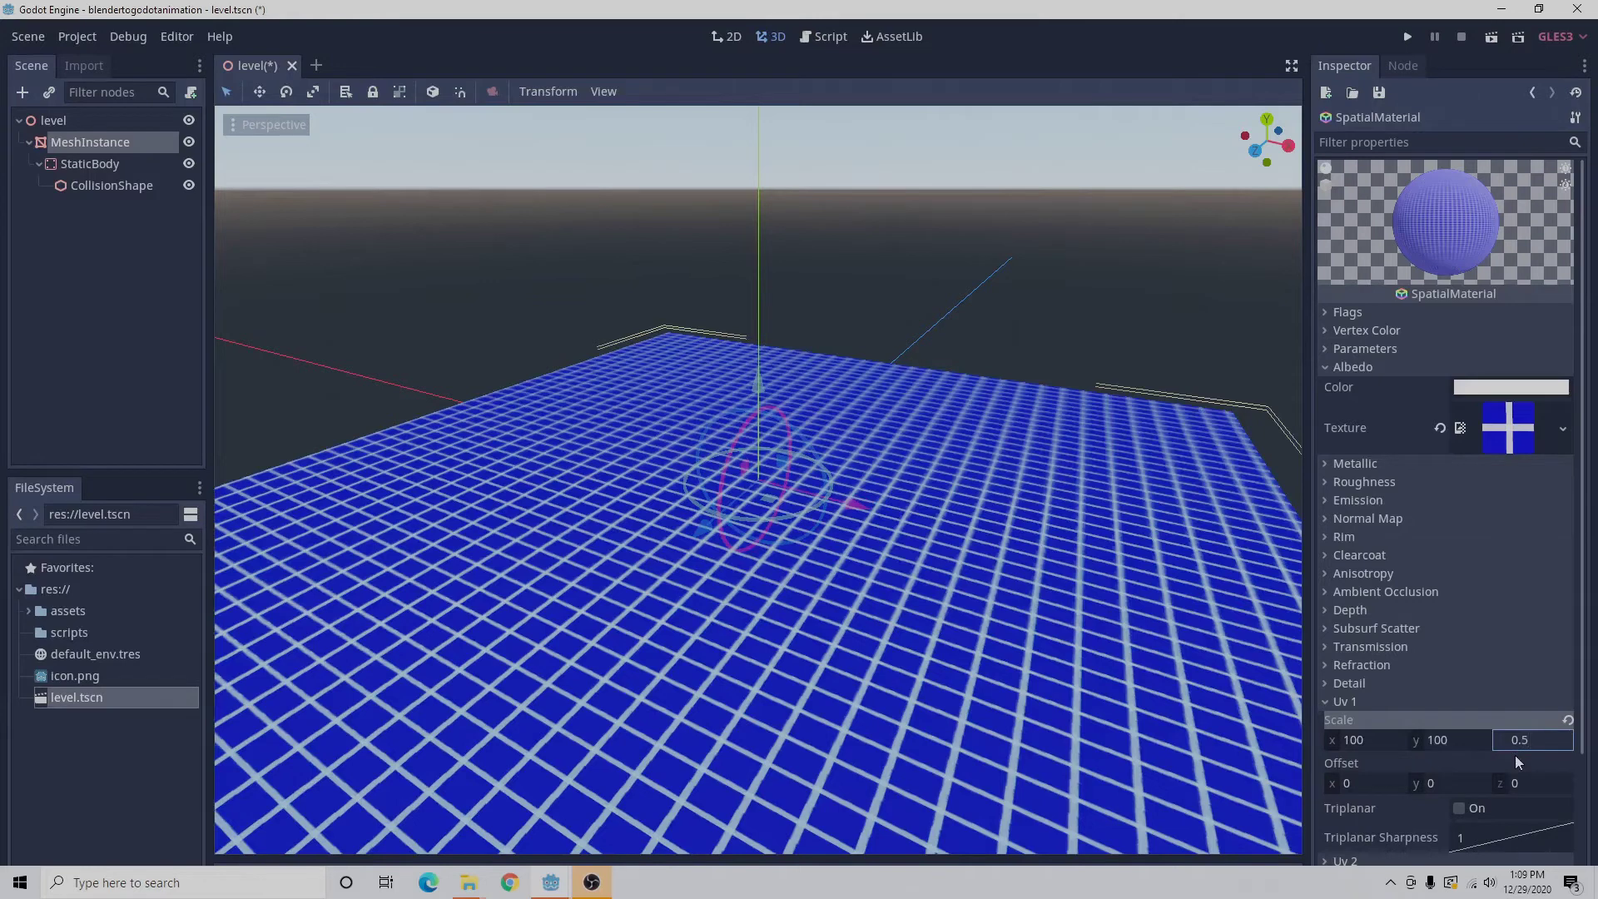
{"action": "key", "text": "Return"}
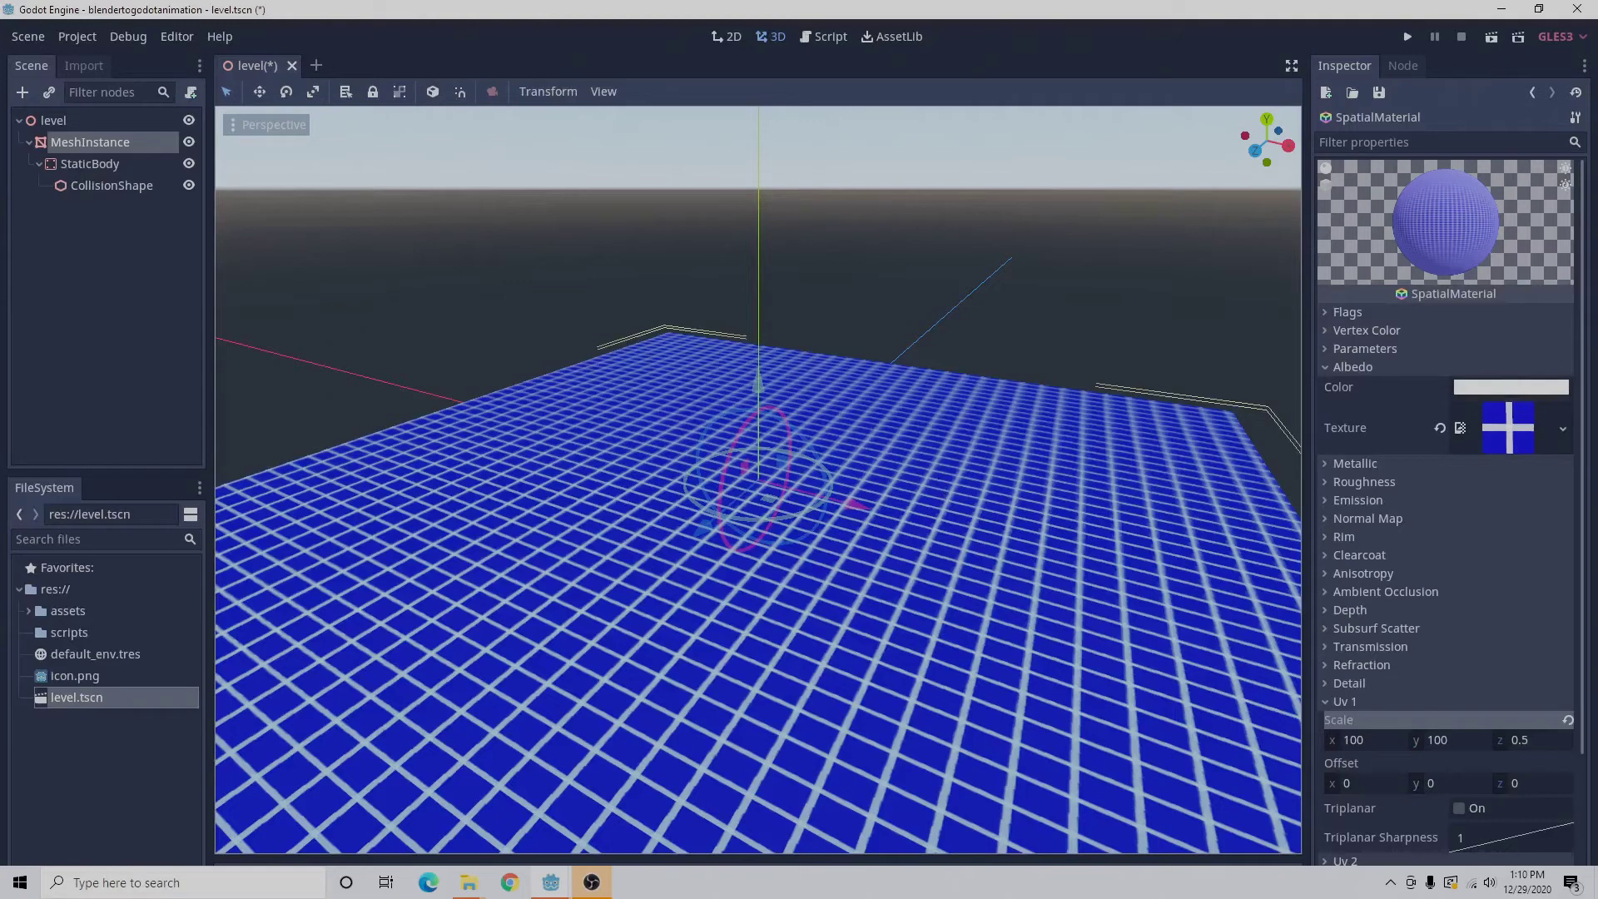
Switch to File Explorer, open the project's assets/art/player folder and place the godto animation tutorial folder window beside it.
{"action": "left_click", "coordinate": [469, 882]}
{"action": "left_click_drag", "start_coordinate": [1054, 661], "coordinate": [559, 170]}
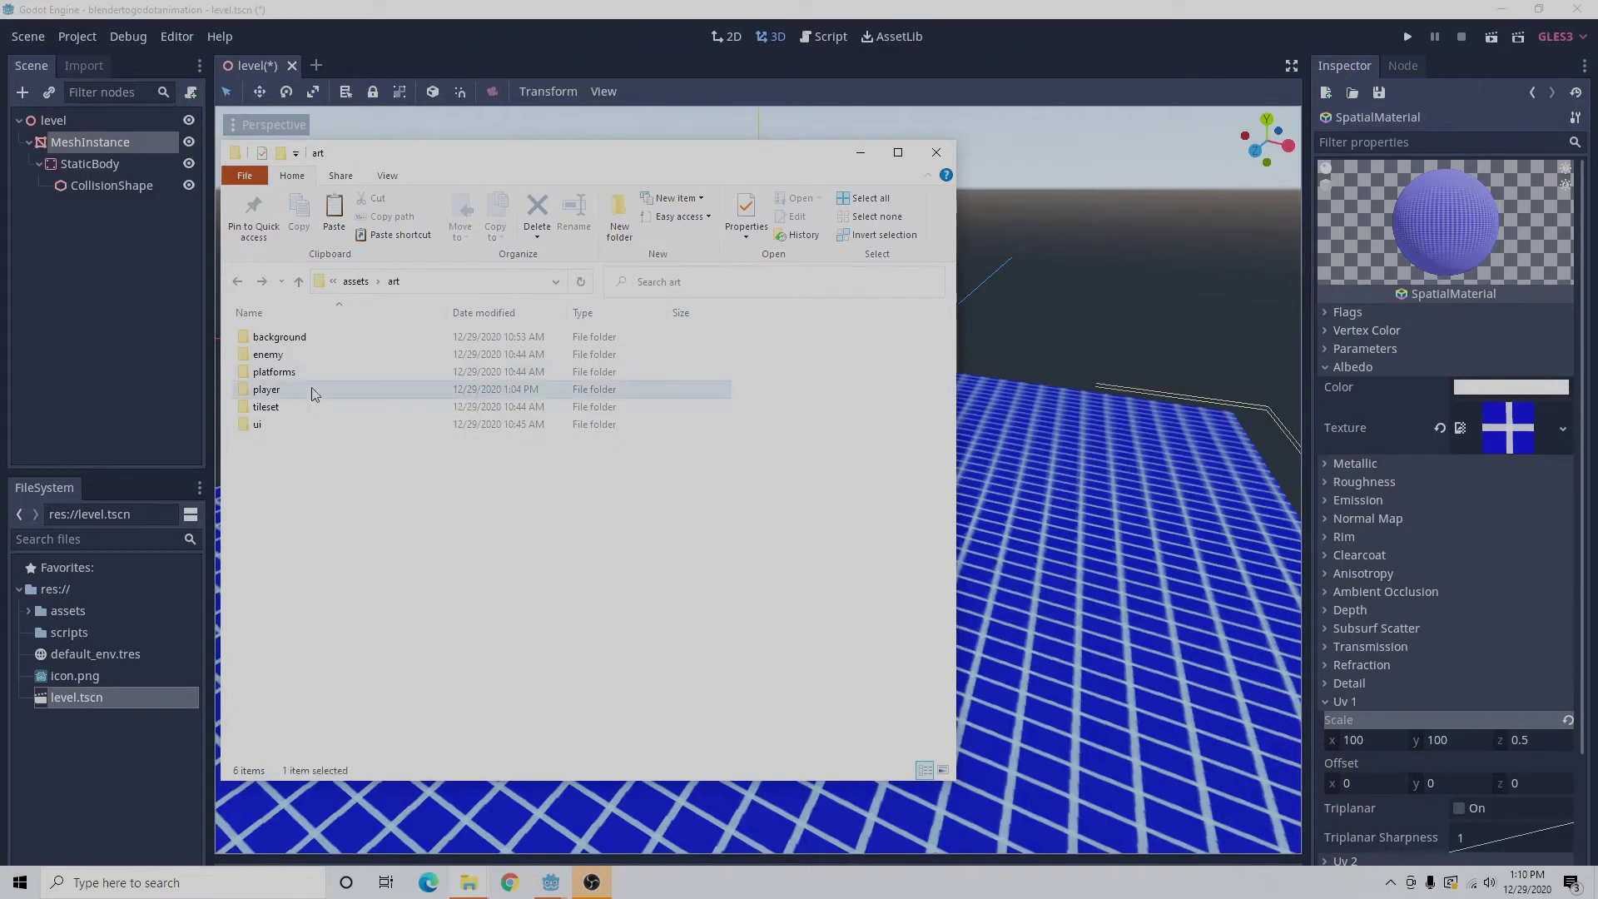
{"action": "double_click", "coordinate": [314, 388]}
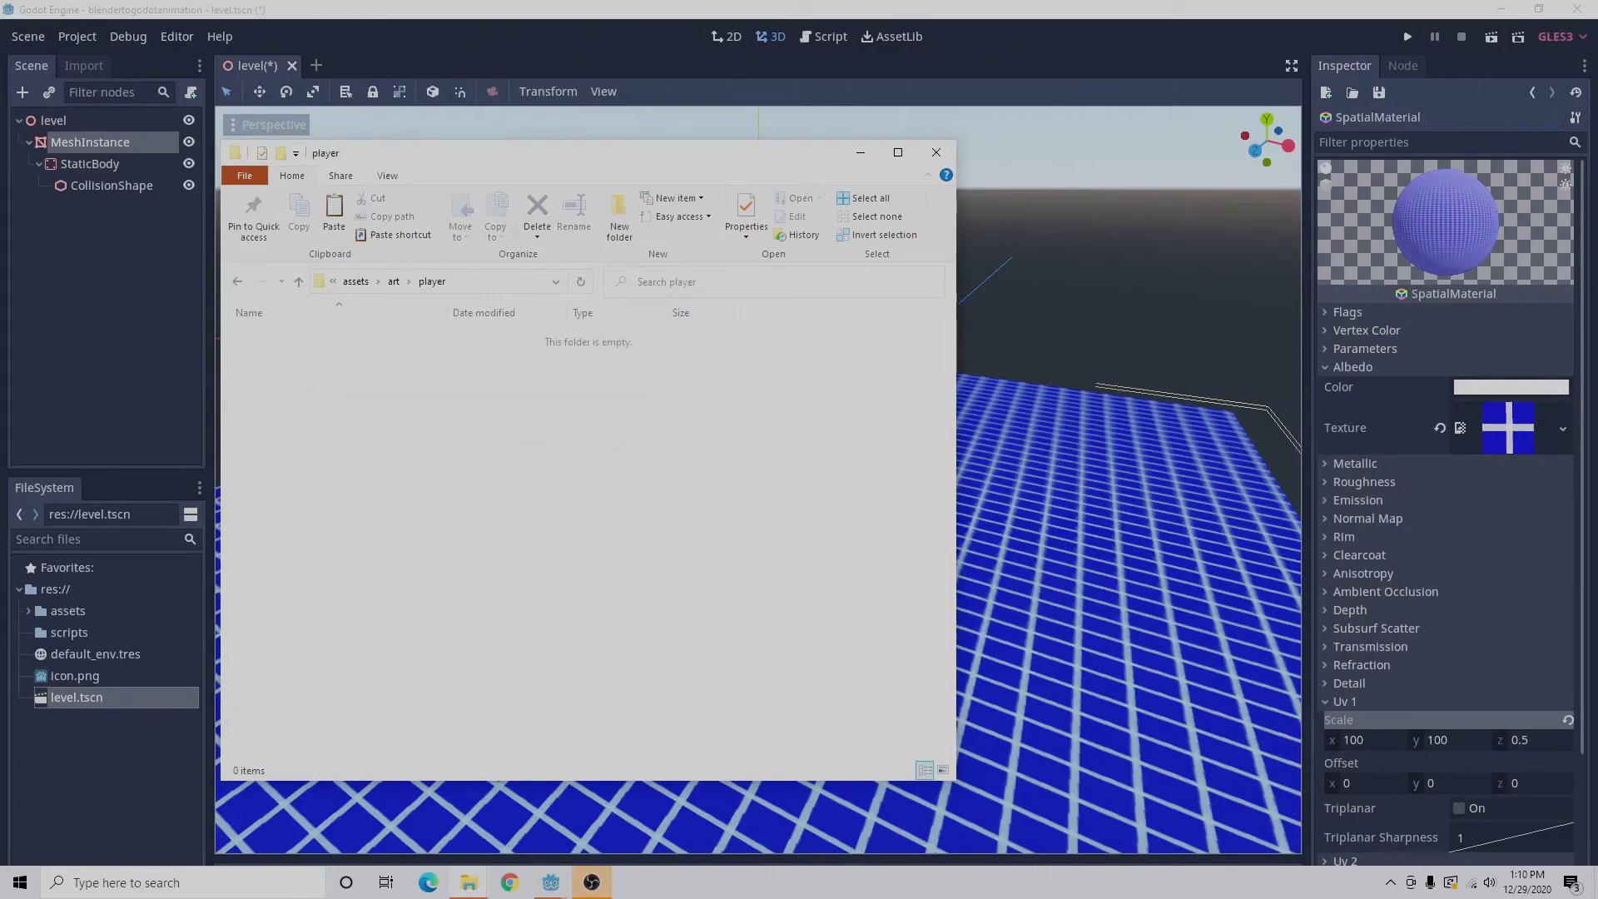
{"action": "left_click_drag", "start_coordinate": [1551, 261], "coordinate": [1036, 188]}
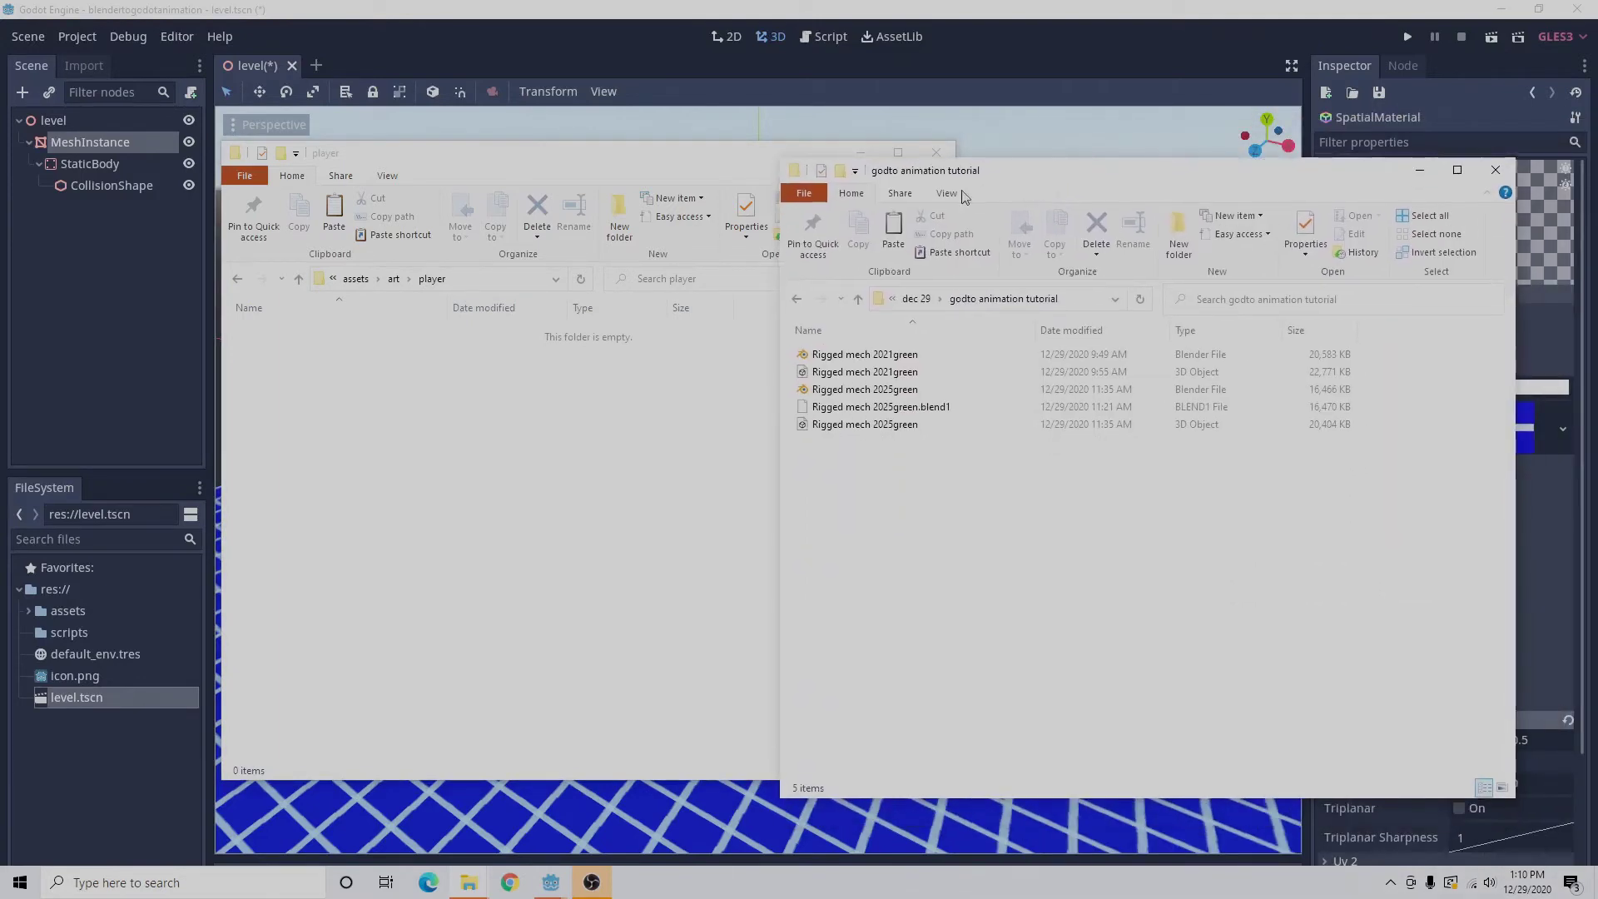
Copy the Rigged mech 2025green 3D Object file into the player folder and minimize both folder windows.
{"action": "left_click", "coordinate": [915, 426]}
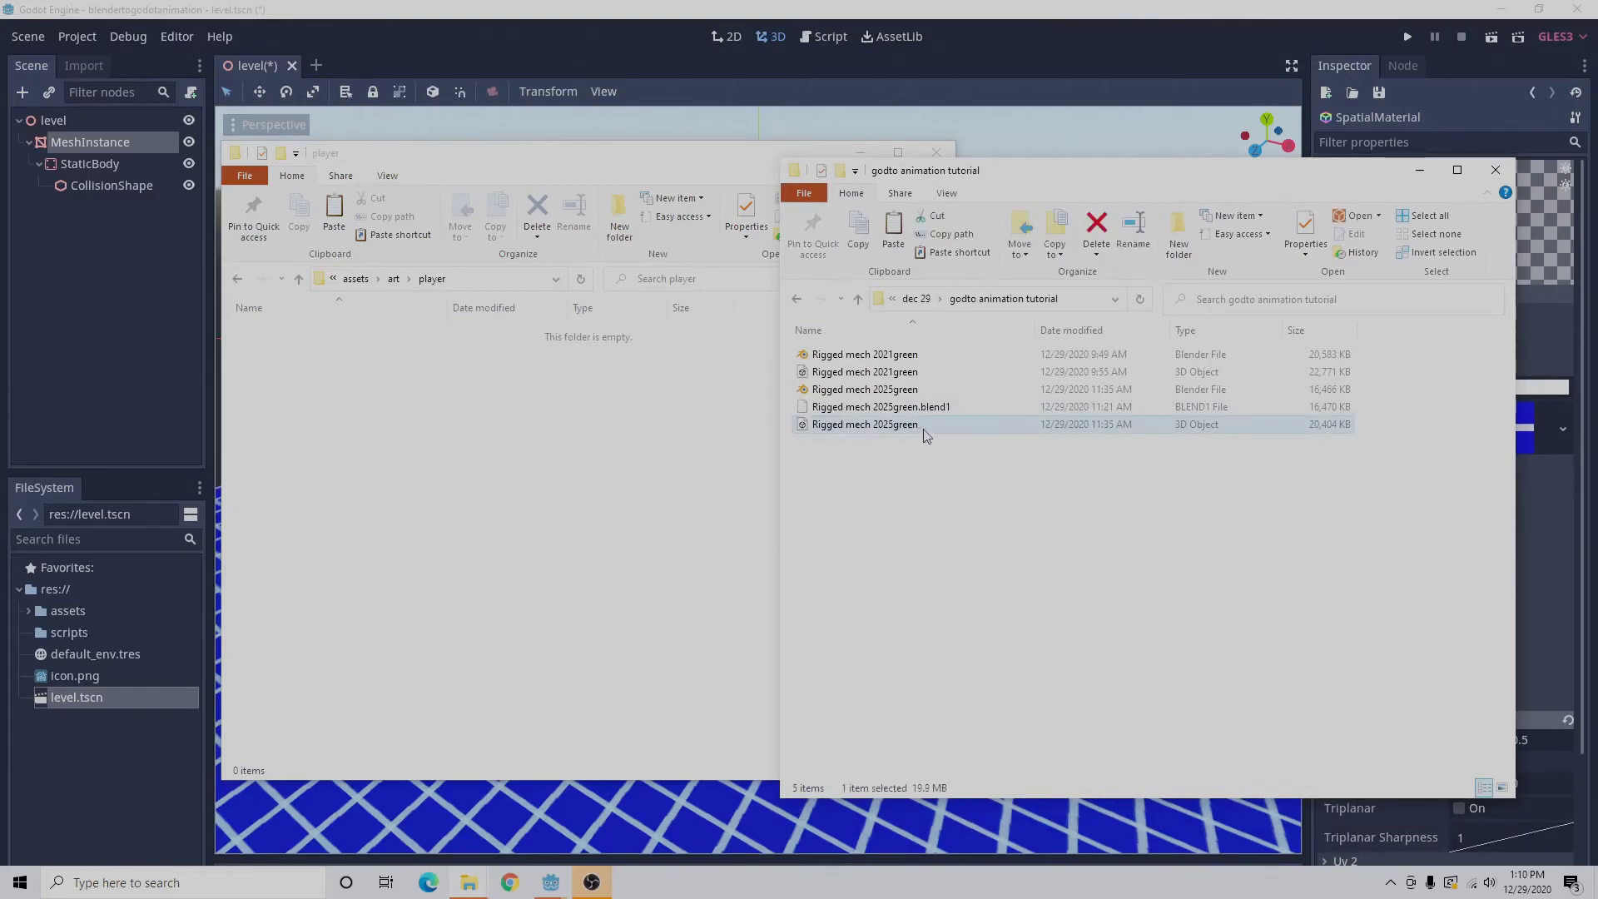
{"action": "right_click", "coordinate": [924, 431]}
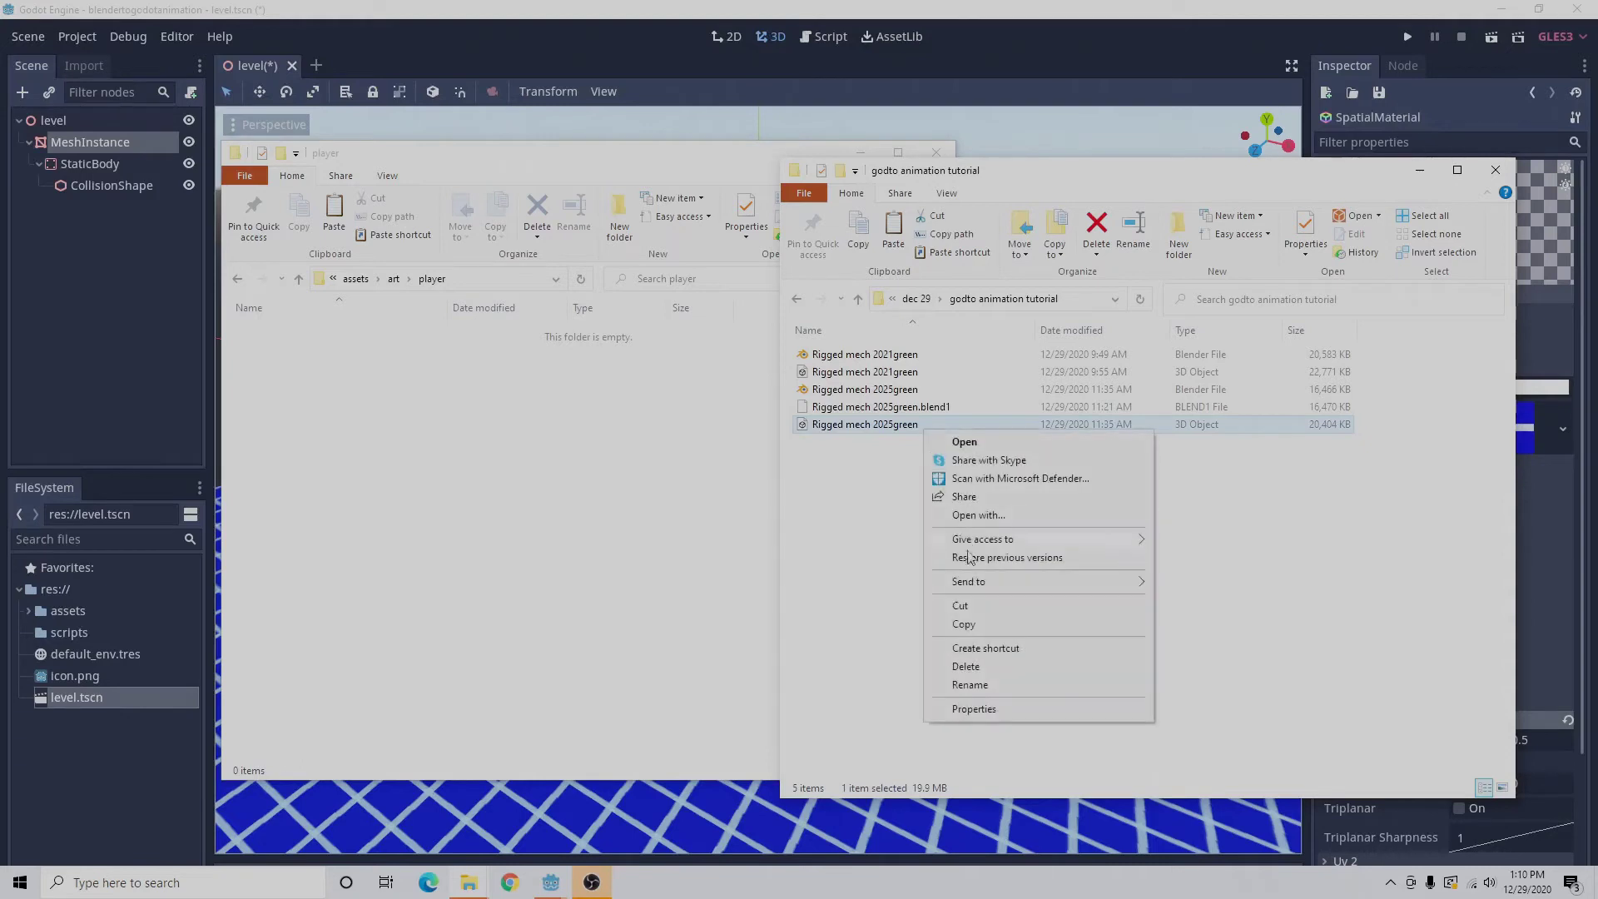
{"action": "left_click", "coordinate": [991, 624]}
{"action": "left_click", "coordinate": [691, 523]}
{"action": "right_click", "coordinate": [687, 520]}
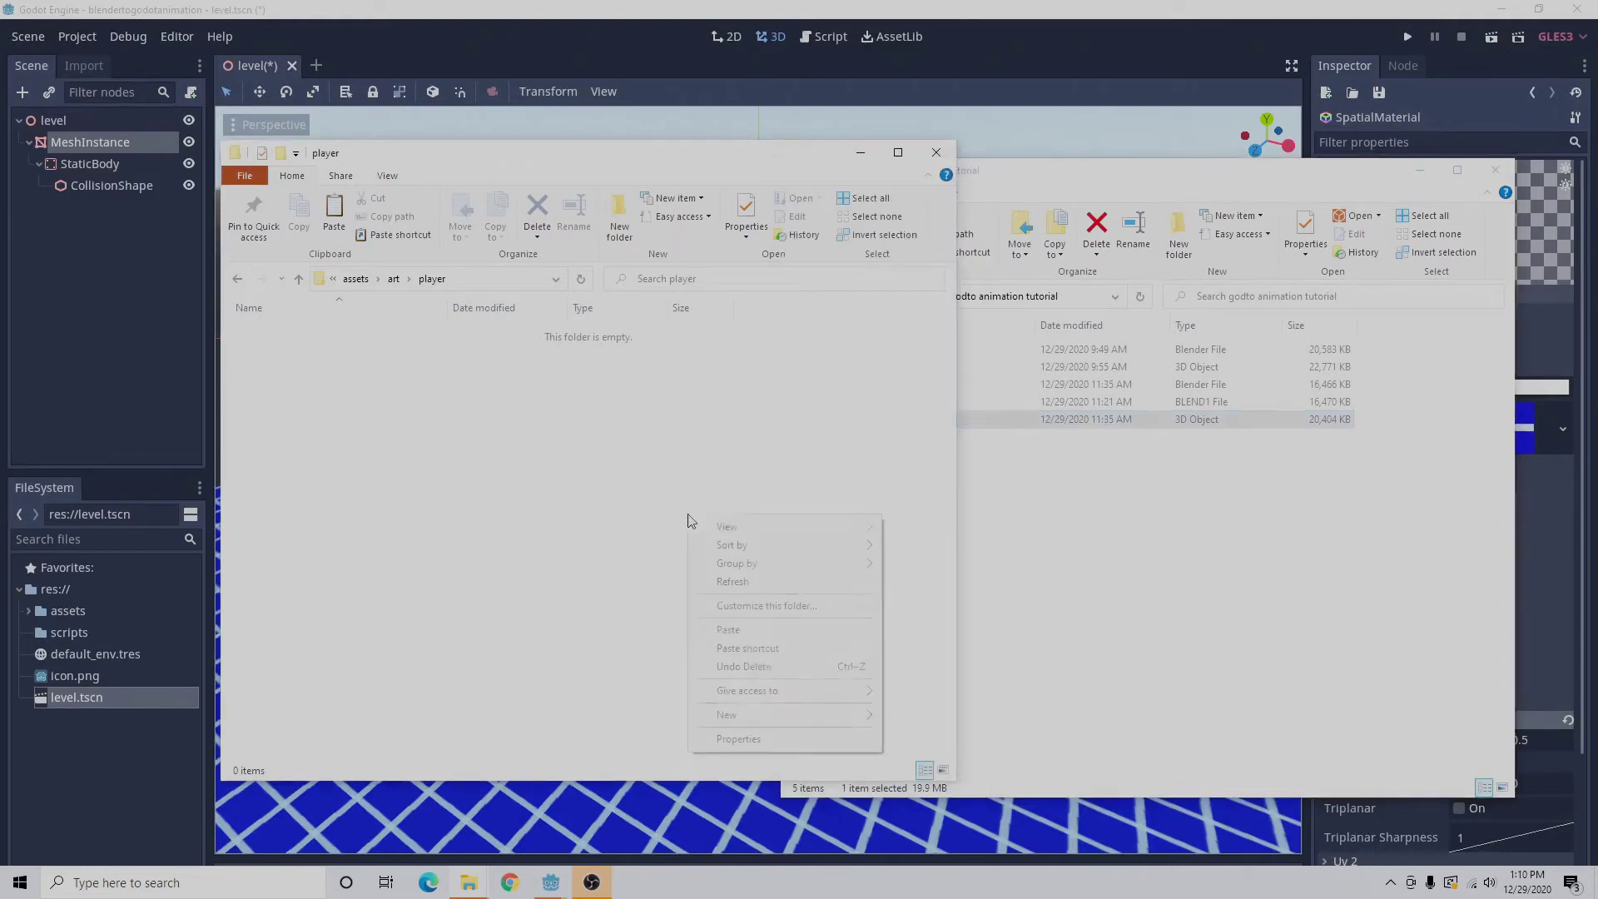
{"action": "left_click", "coordinate": [742, 630]}
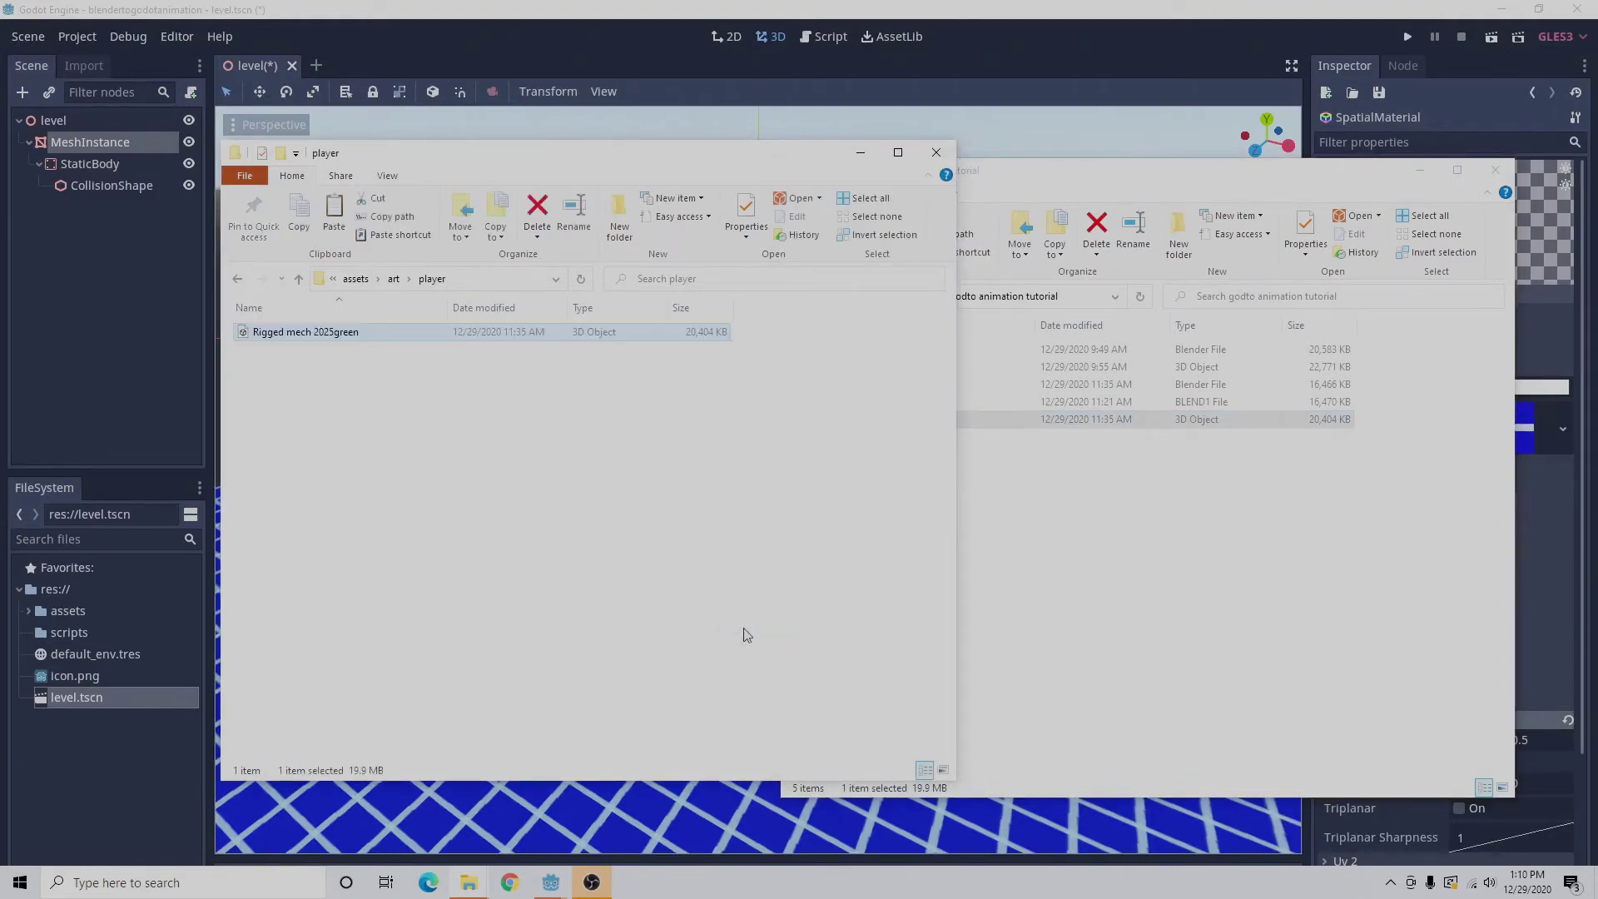
{"action": "left_click", "coordinate": [1419, 172]}
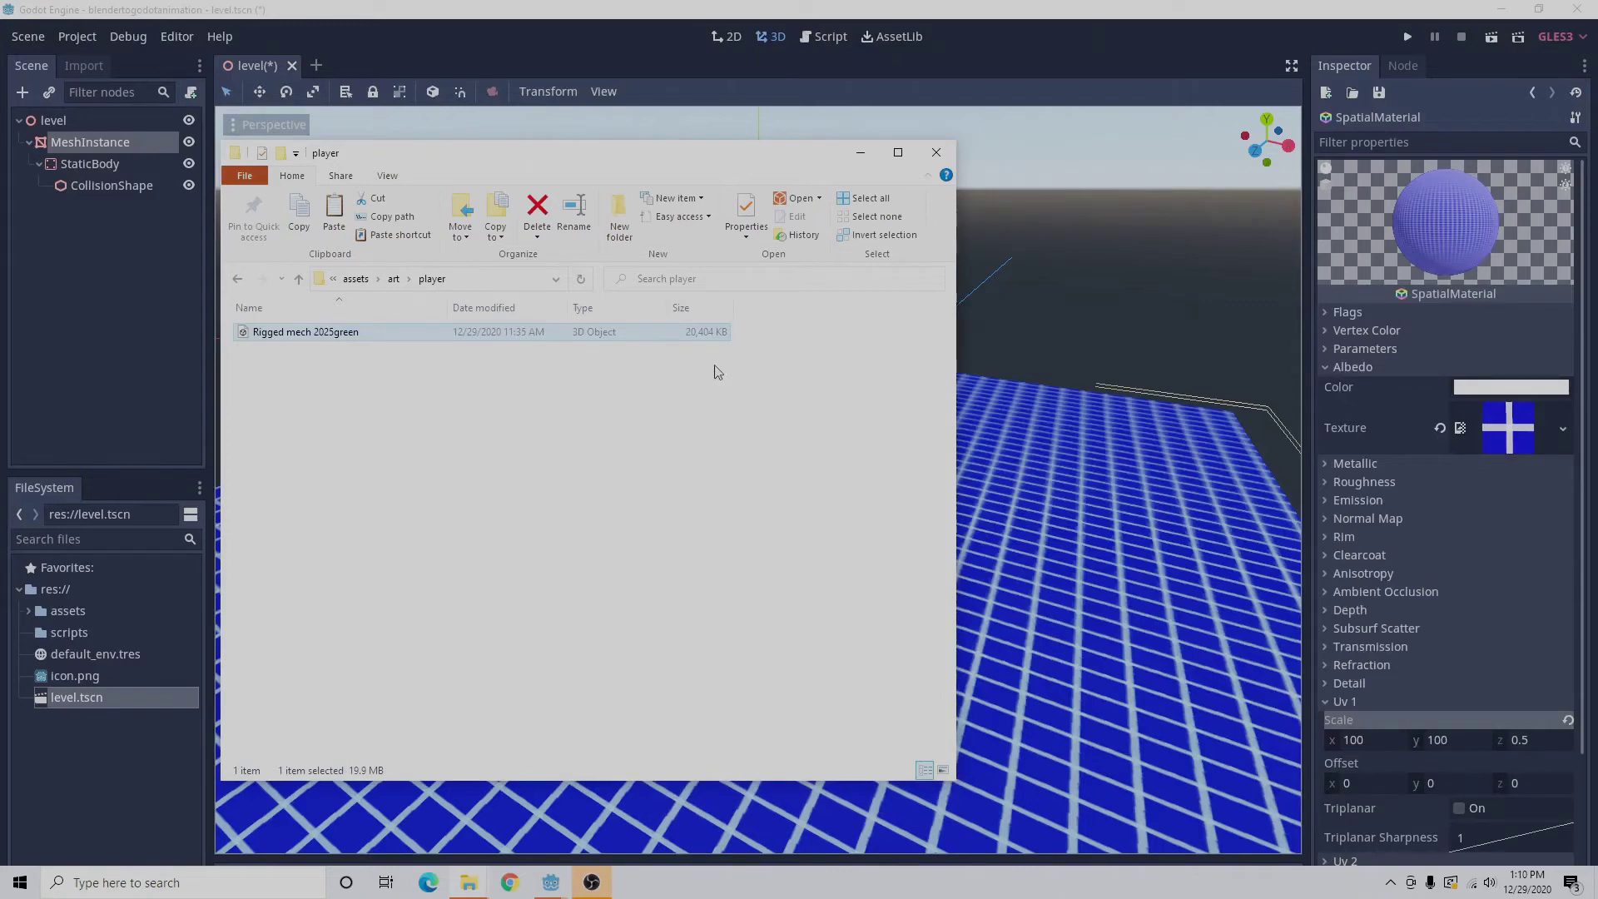
{"action": "left_click", "coordinate": [860, 153]}
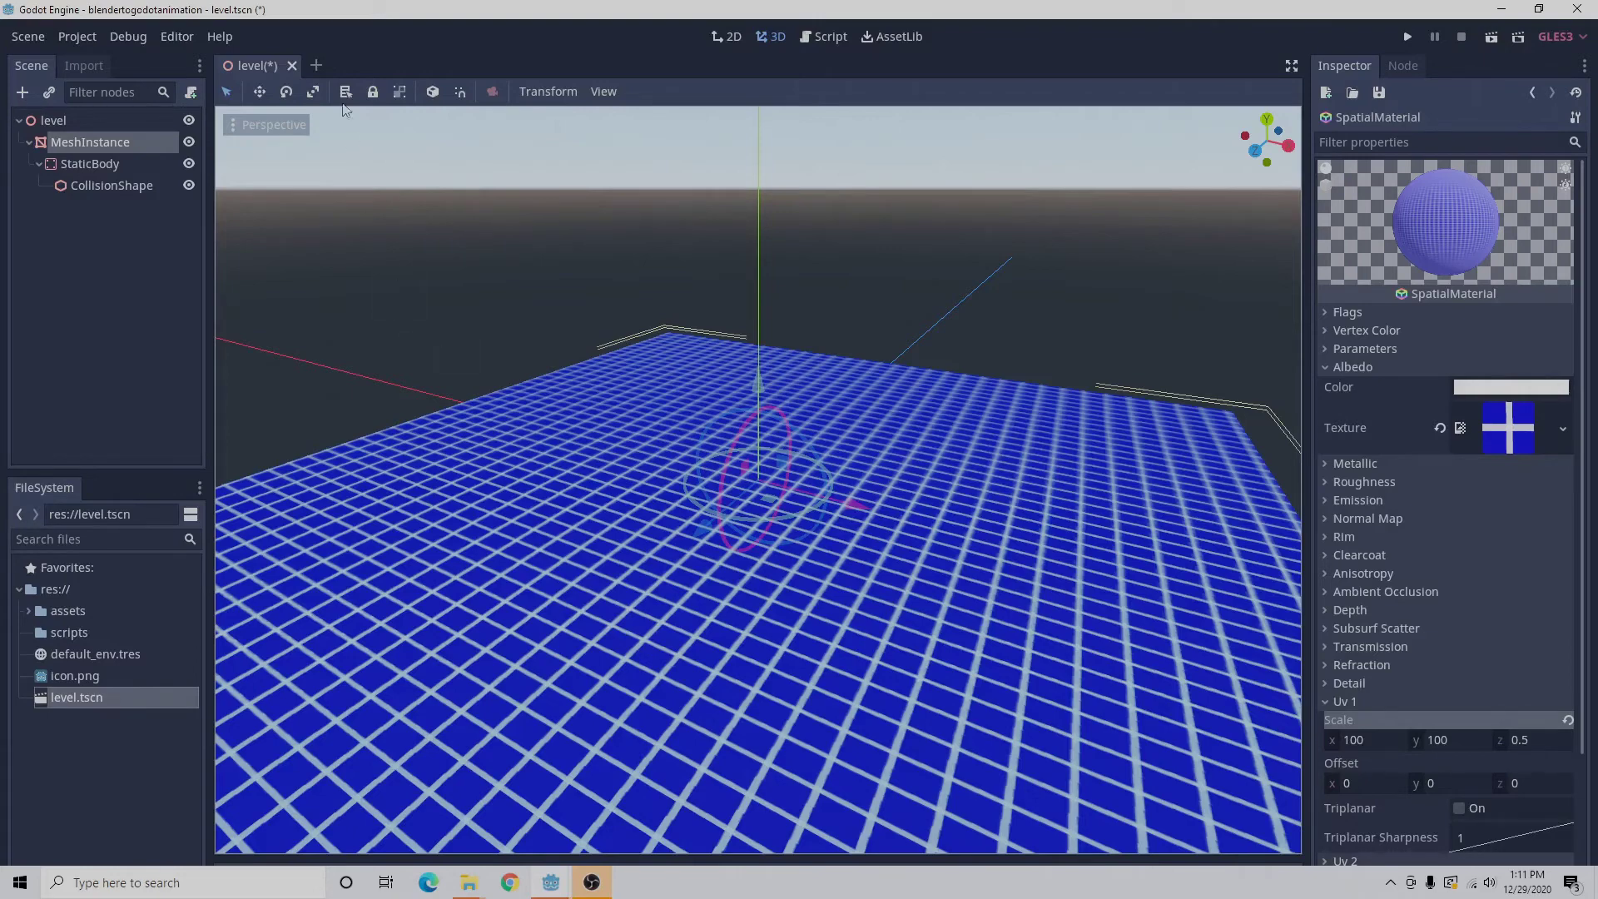
Create a new empty scene and add a KinematicBody as its root node.
{"action": "left_click", "coordinate": [316, 66]}
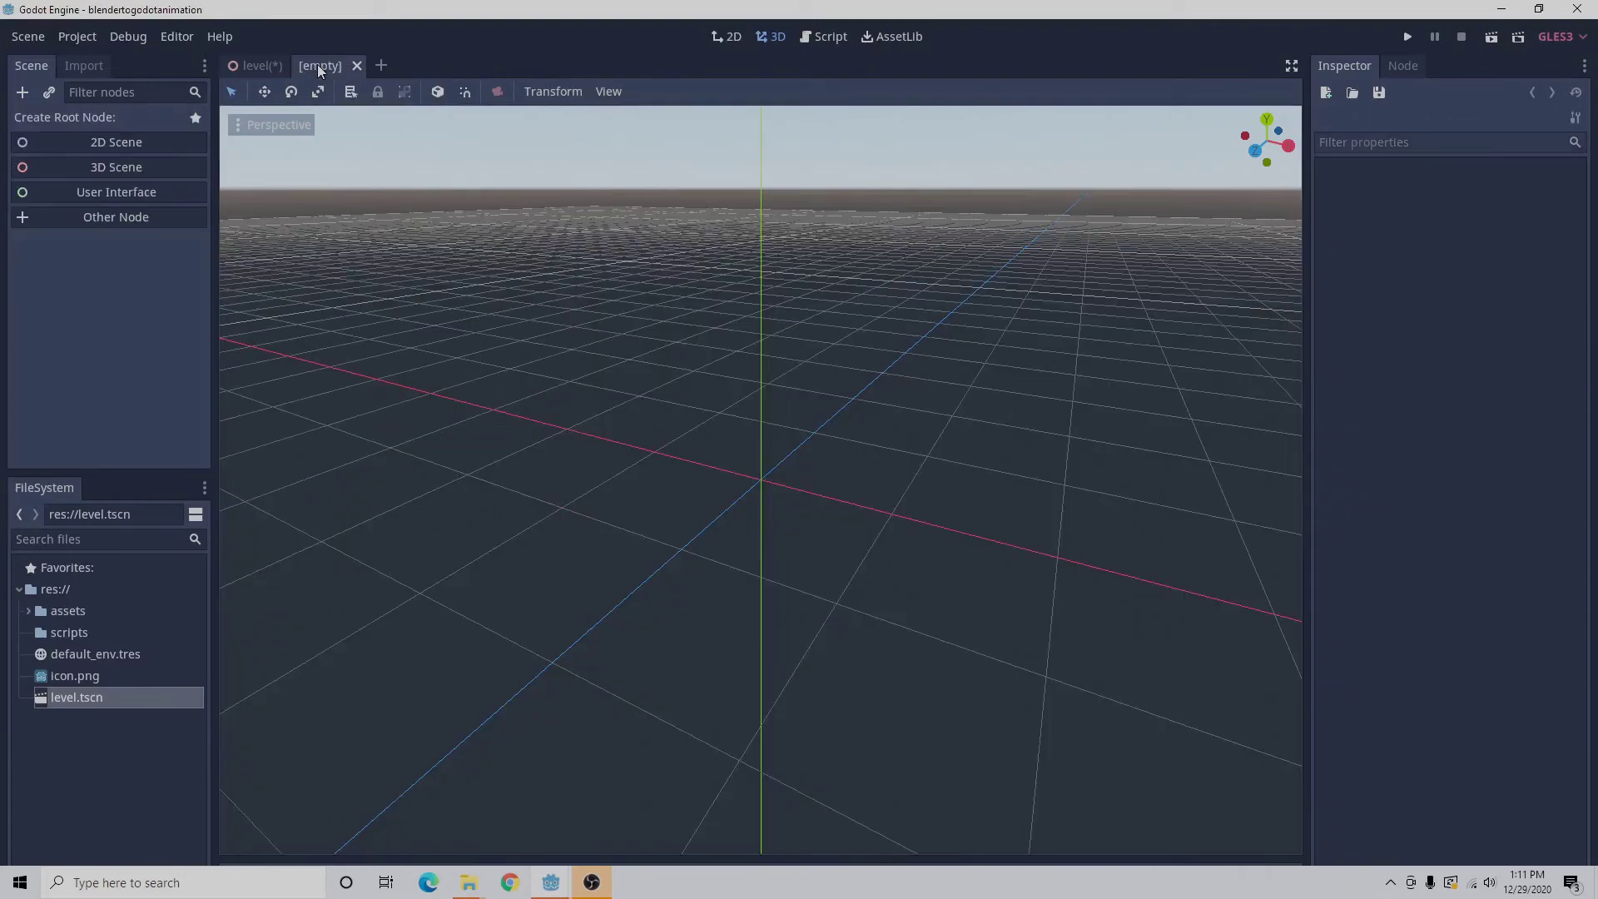
{"action": "left_click", "coordinate": [23, 93]}
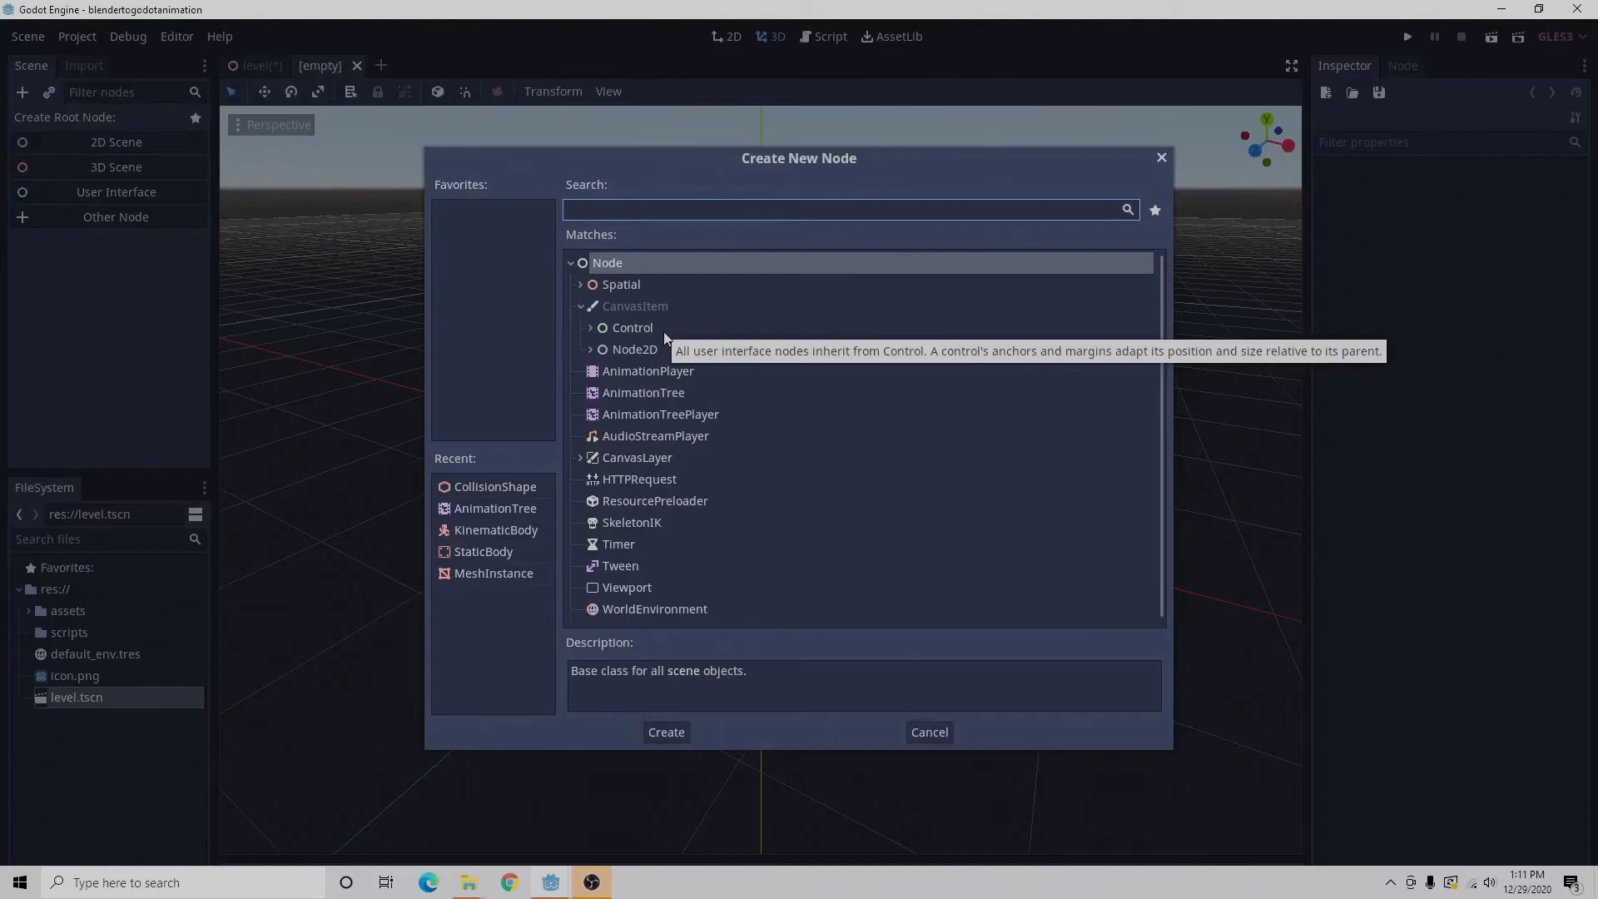
{"action": "type", "text": "kin"}
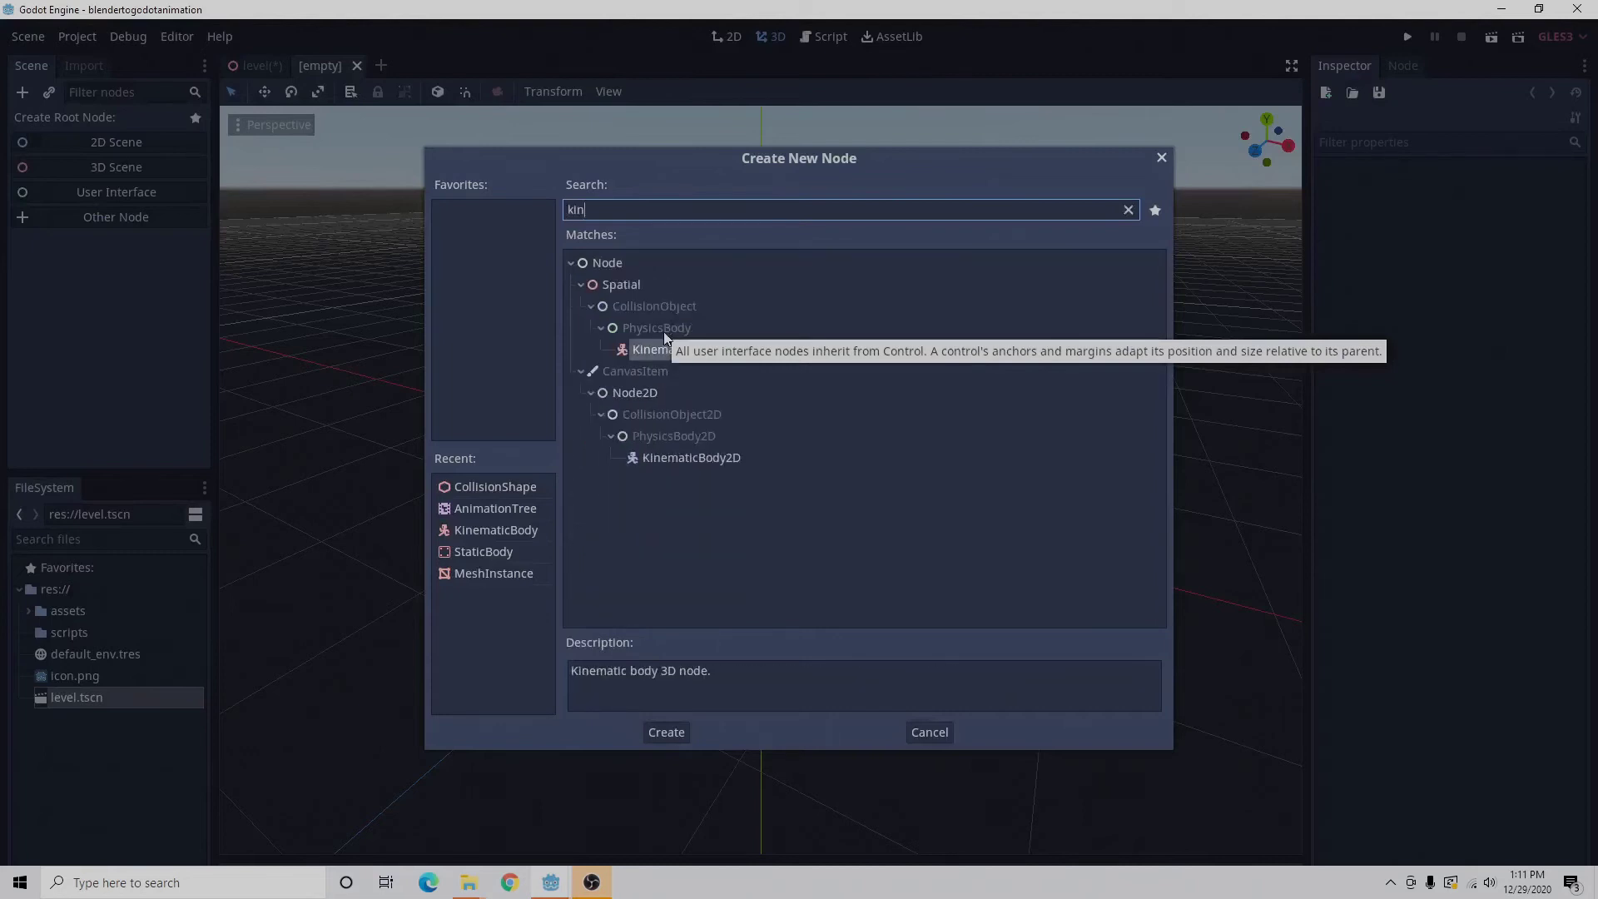
{"action": "type", "text": "e"}
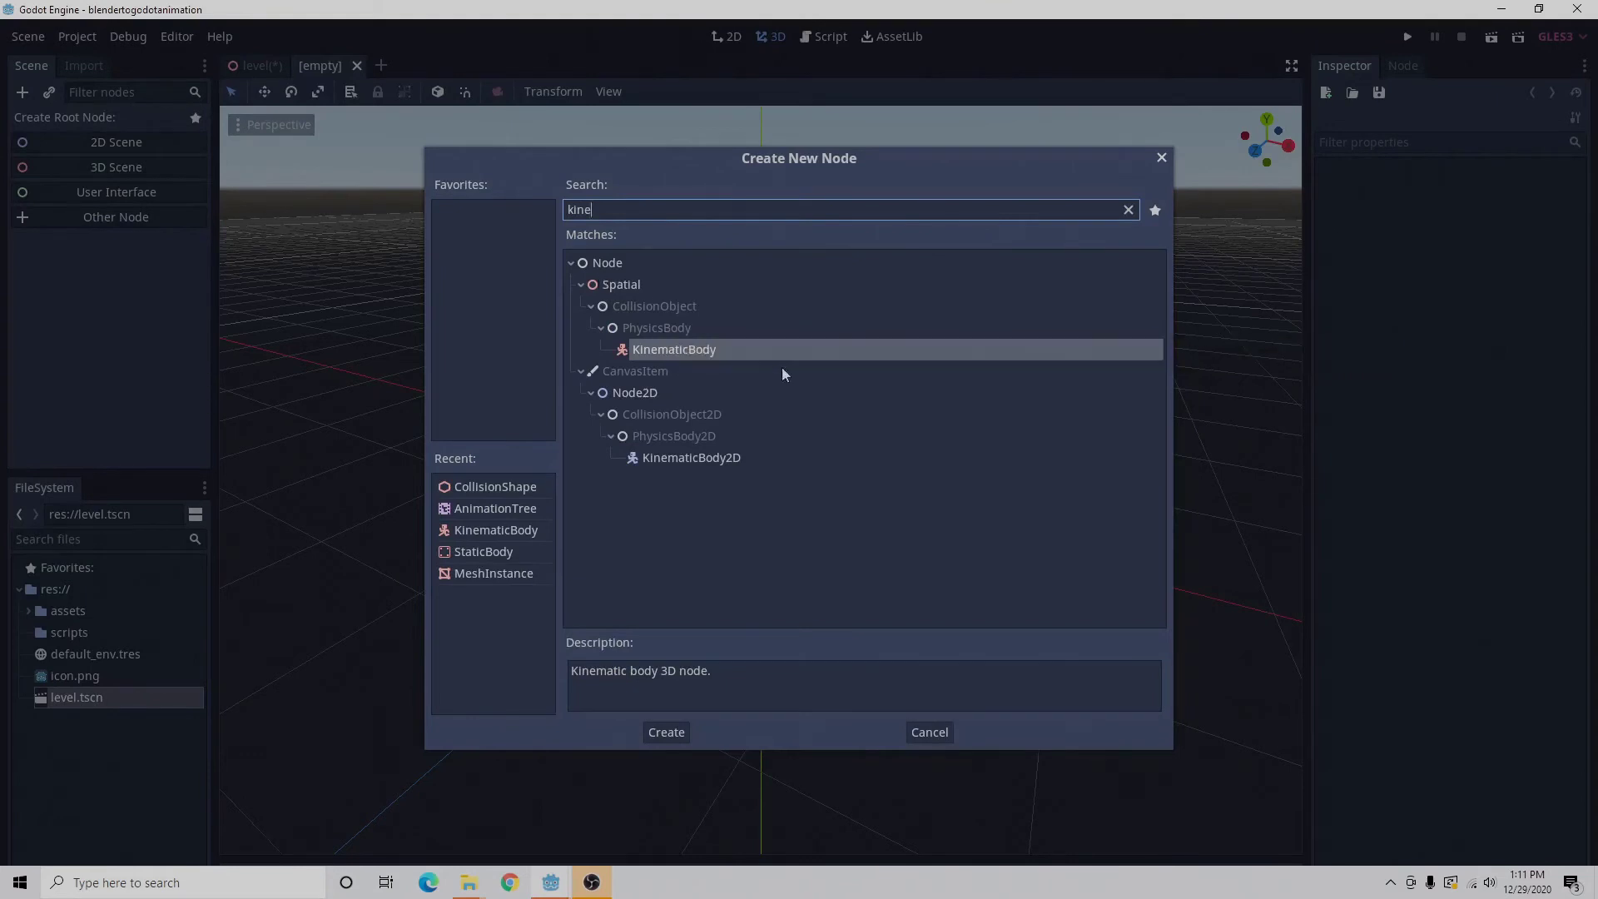
{"action": "left_click", "coordinate": [747, 348]}
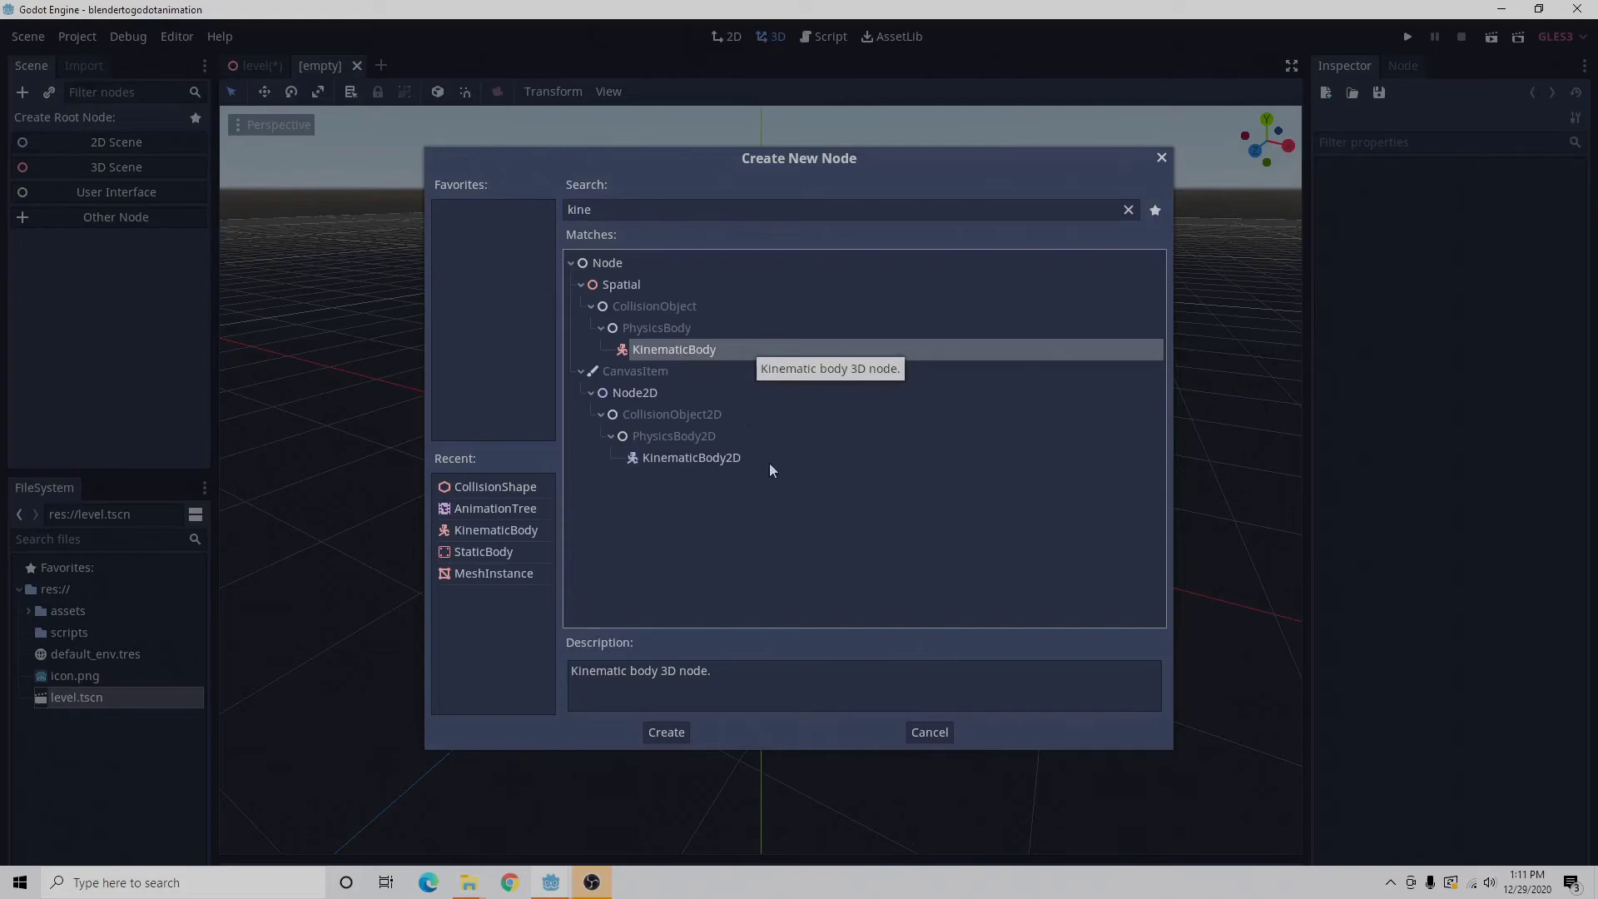
{"action": "left_click", "coordinate": [667, 733]}
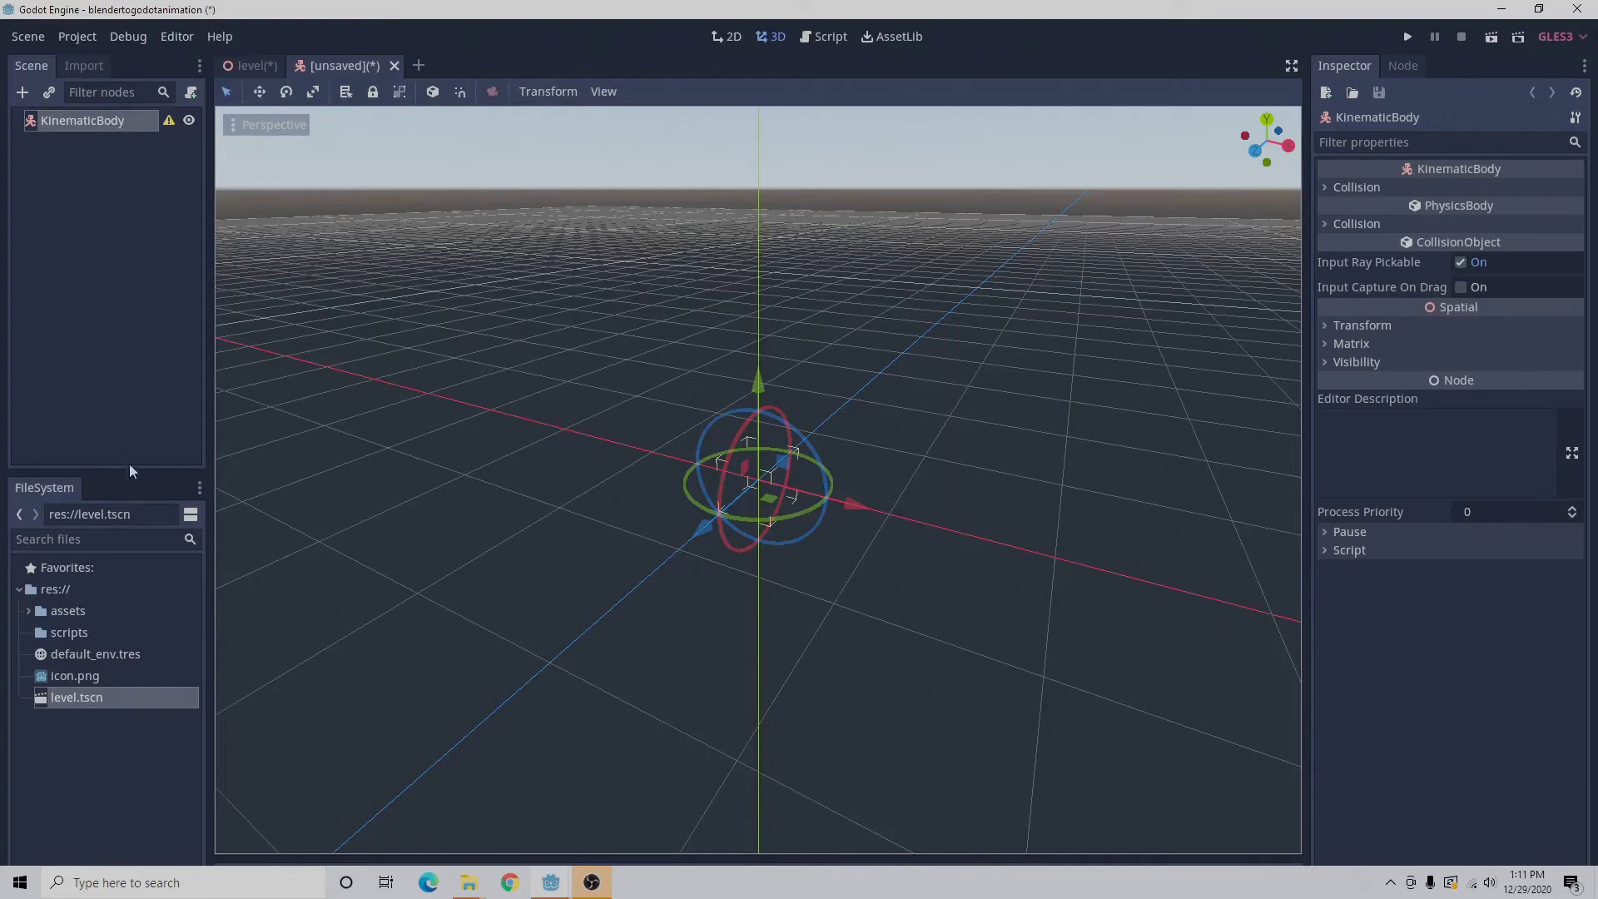
Open the imported Rigged mech 2025green.gltf from res://assets/art/player directly, without creating an inherited scene.
{"action": "left_click", "coordinate": [30, 610]}
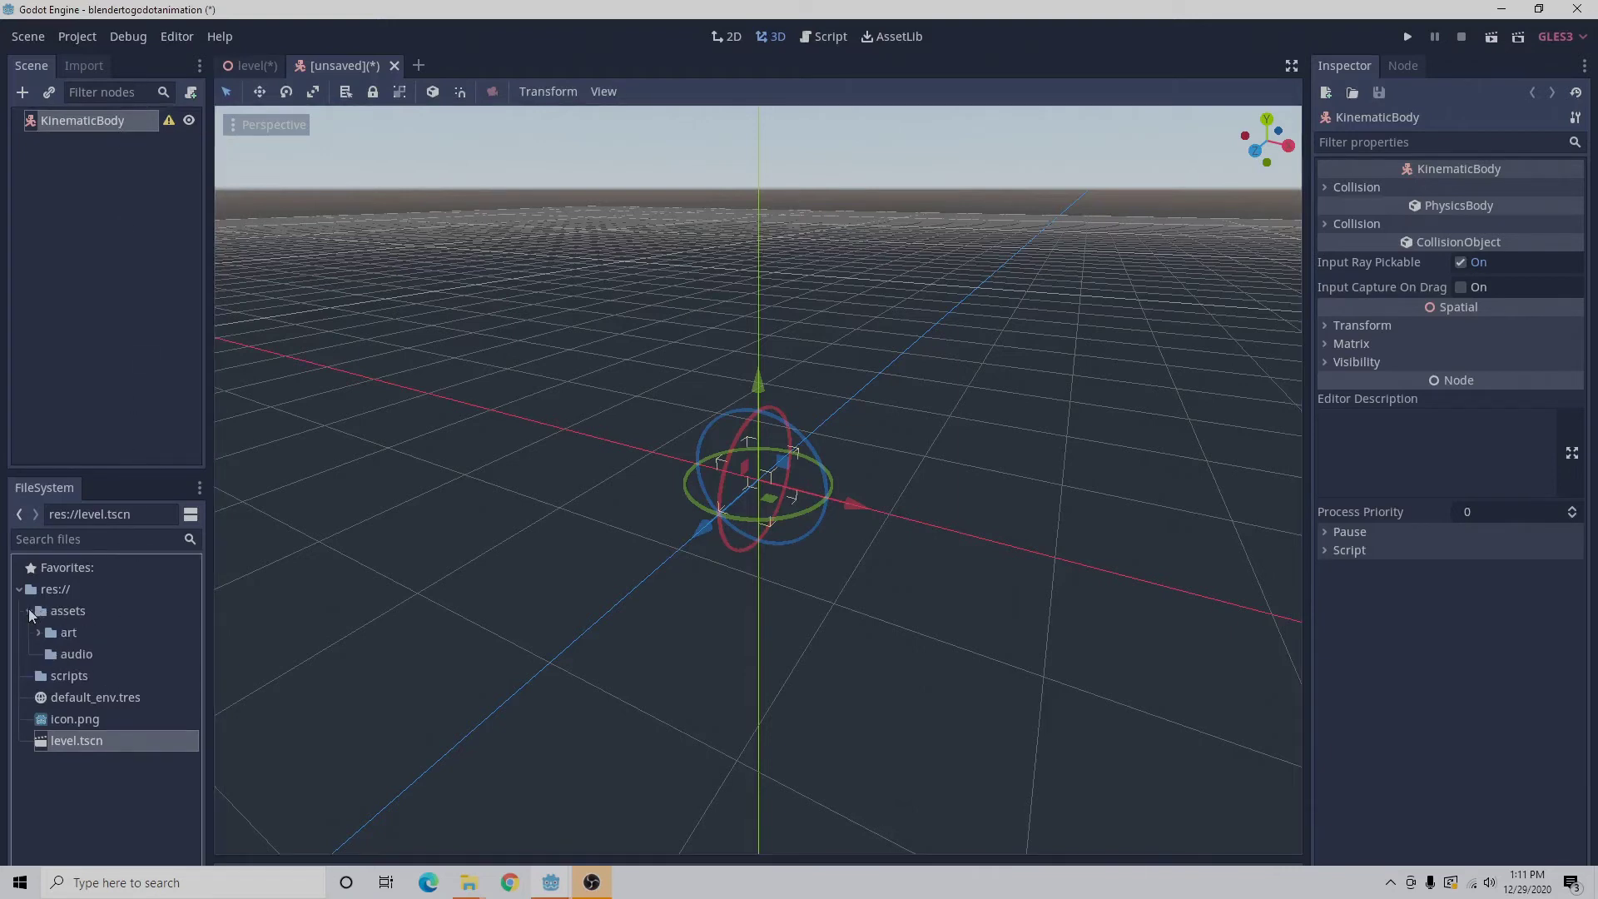
{"action": "left_click", "coordinate": [38, 632]}
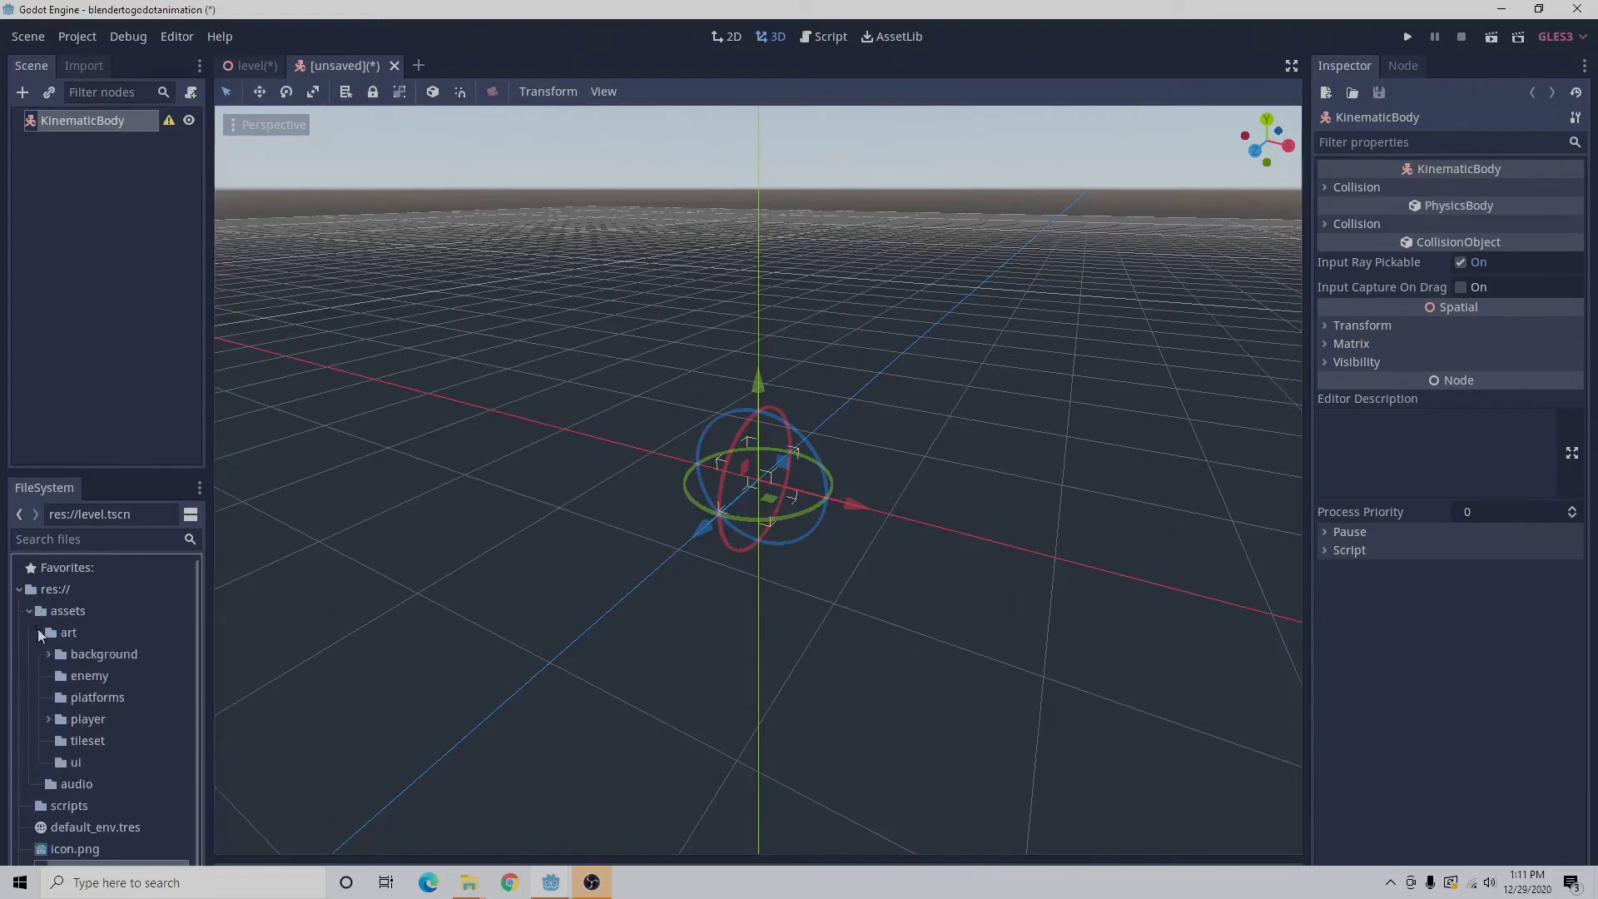
{"action": "left_click", "coordinate": [47, 717]}
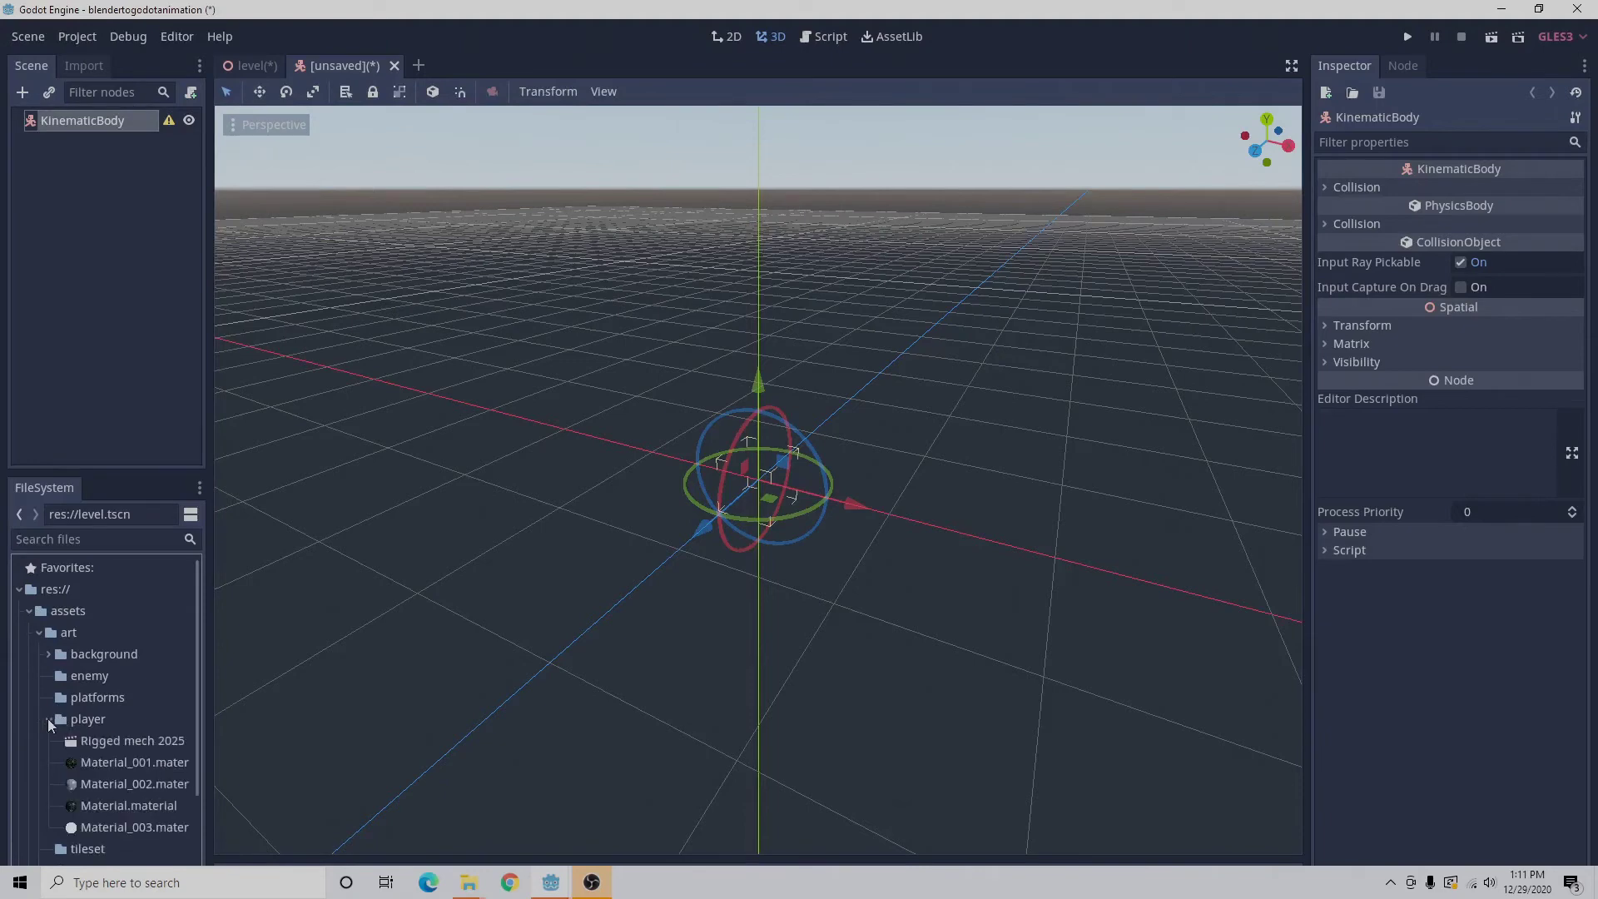
{"action": "double_click", "coordinate": [133, 740]}
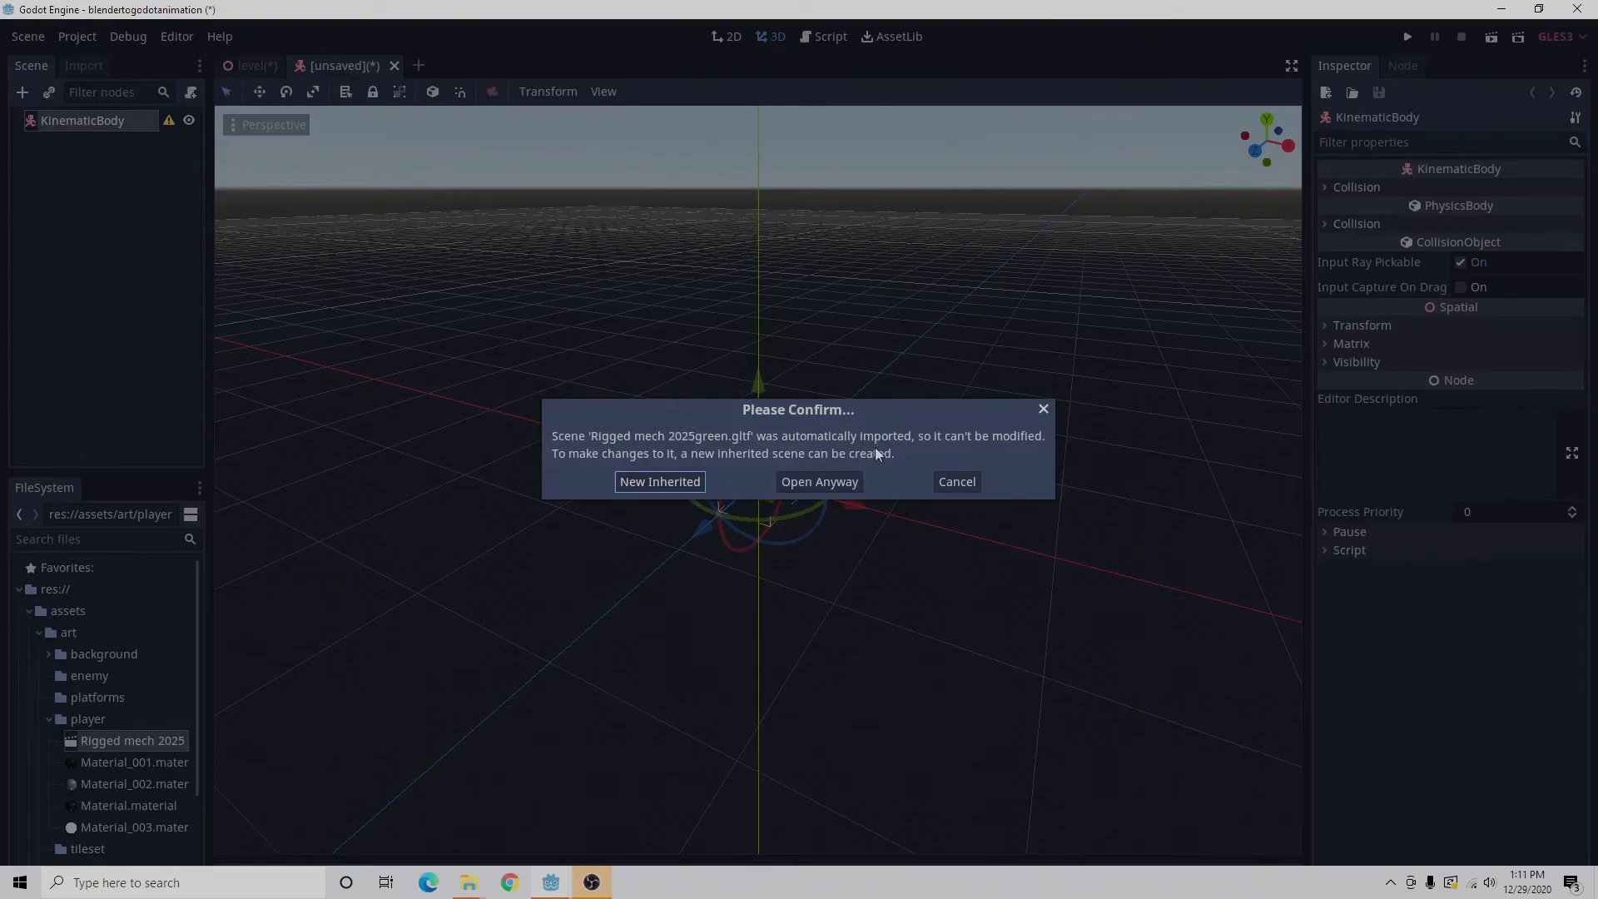
{"action": "left_click", "coordinate": [819, 482]}
{"action": "scroll", "coordinate": [862, 376], "scroll_direction": "down", "scroll_amount": 10}
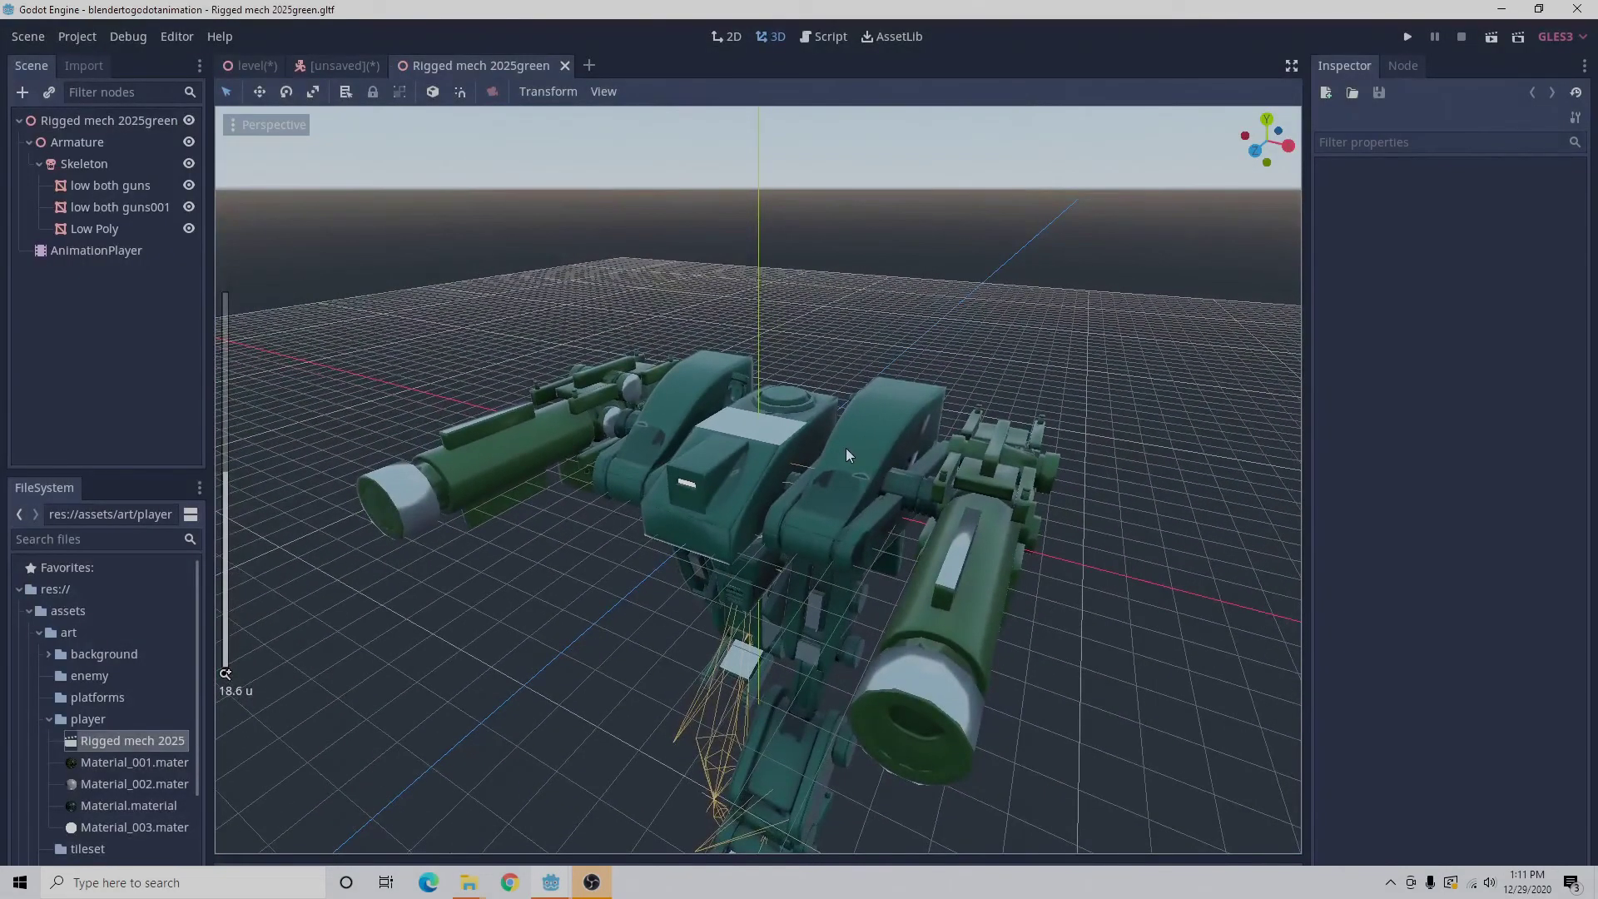
{"action": "scroll", "coordinate": [844, 445], "scroll_direction": "down", "scroll_amount": 3}
{"action": "scroll", "coordinate": [722, 334], "scroll_direction": "down", "scroll_amount": 3}
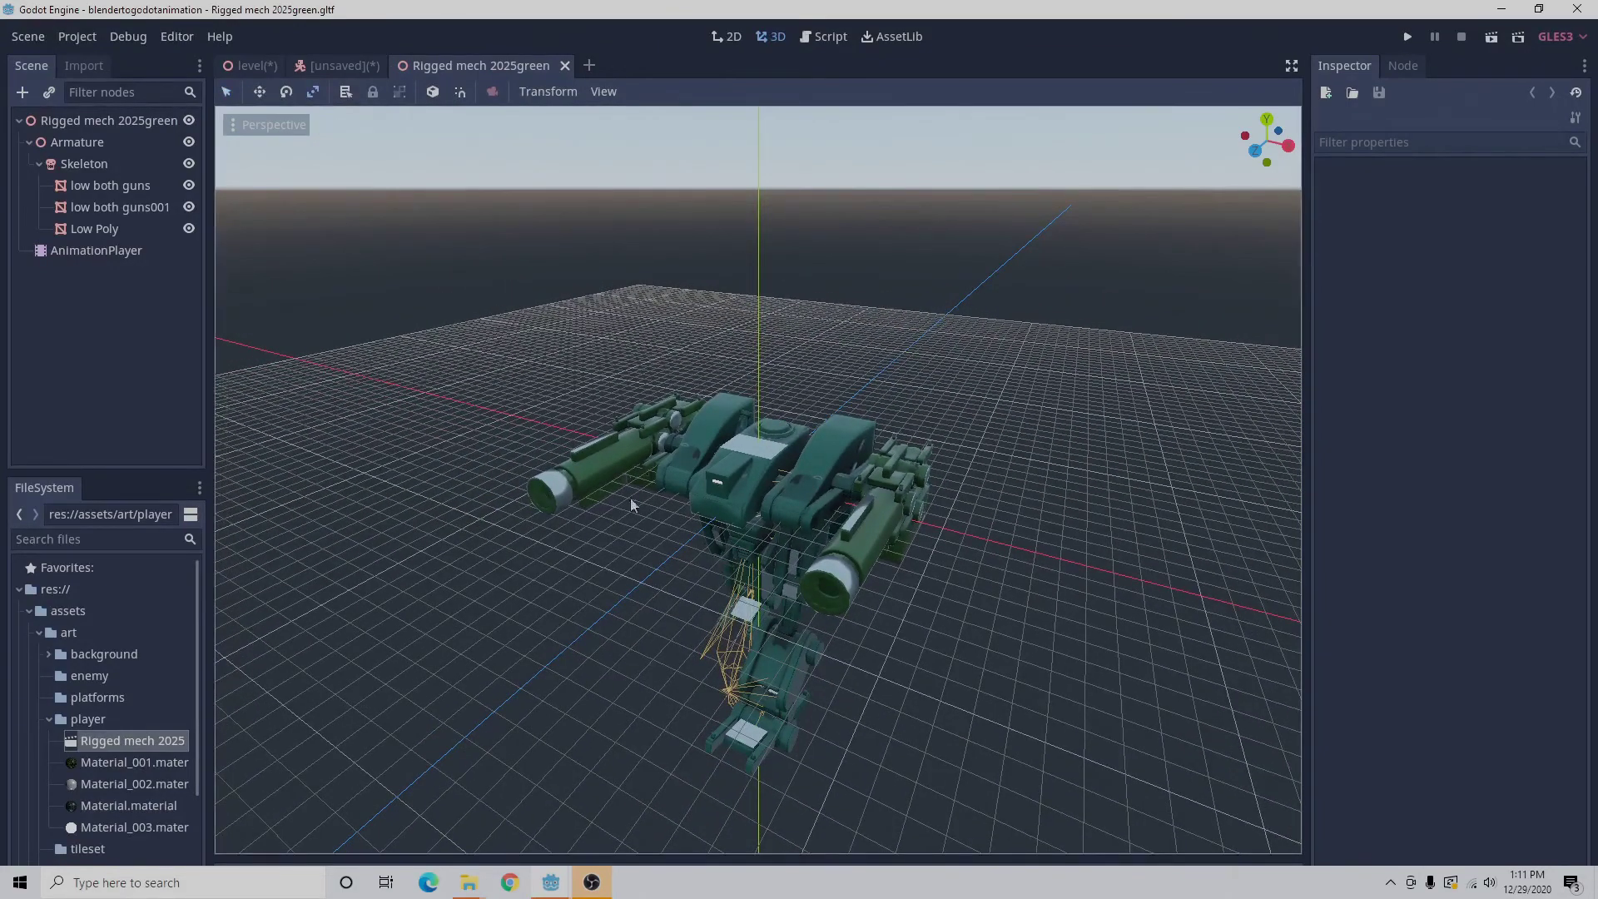
Scale the Rigged mech 2025green root node down uniformly to about 0.243, and return to the Select tool.
{"action": "left_click", "coordinate": [154, 121]}
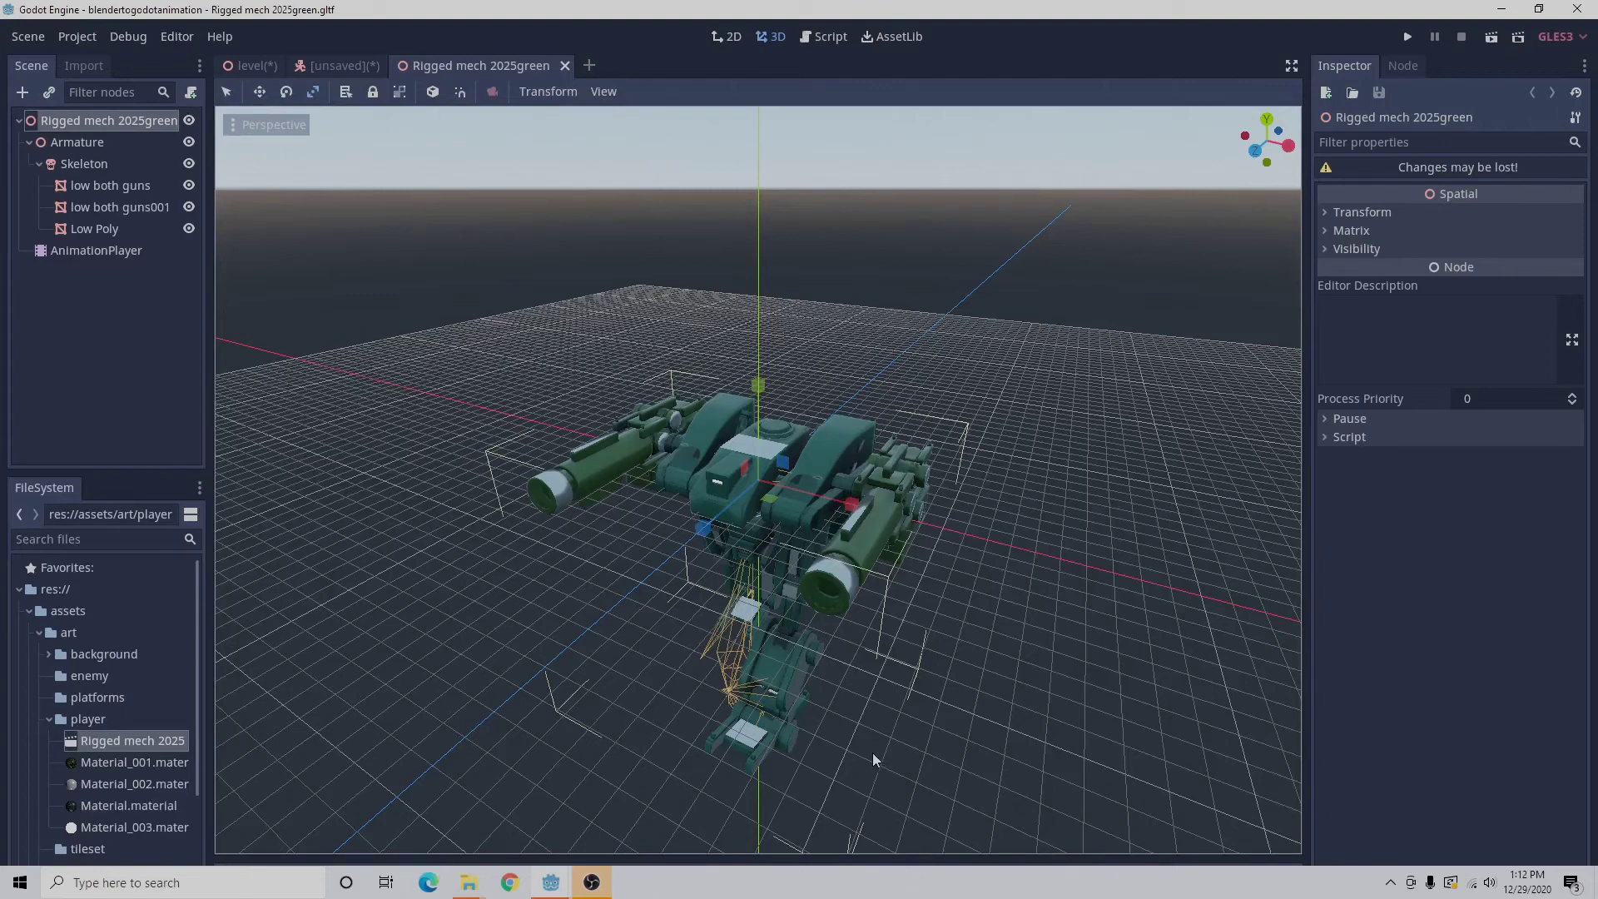
{"action": "left_click_drag", "start_coordinate": [872, 753], "coordinate": [871, 738]}
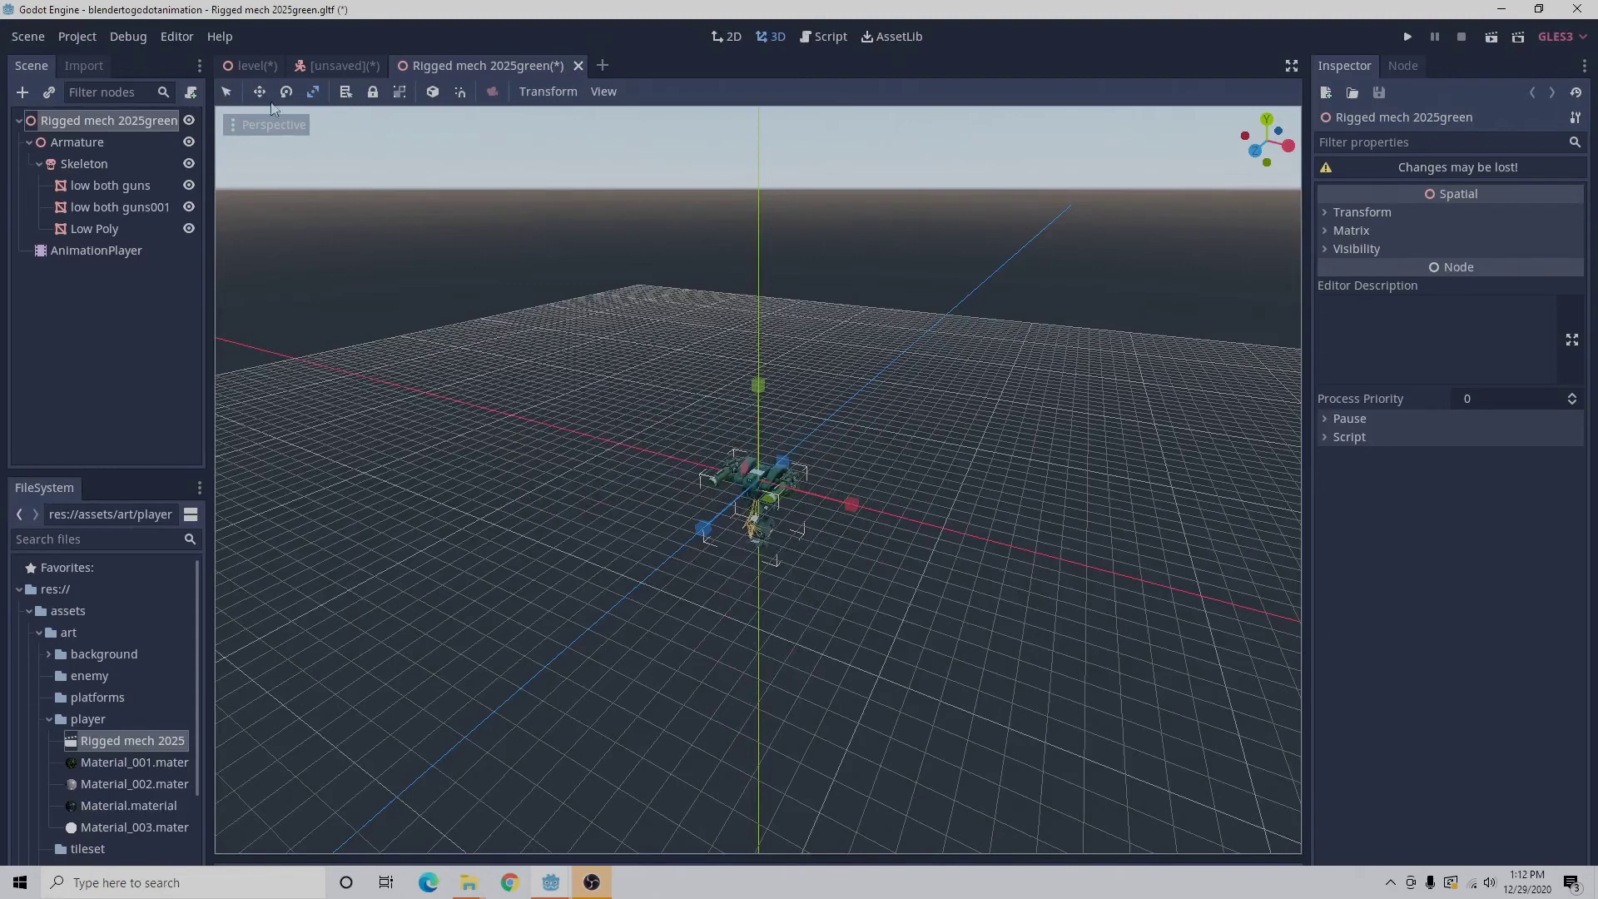
{"action": "left_click", "coordinate": [227, 94]}
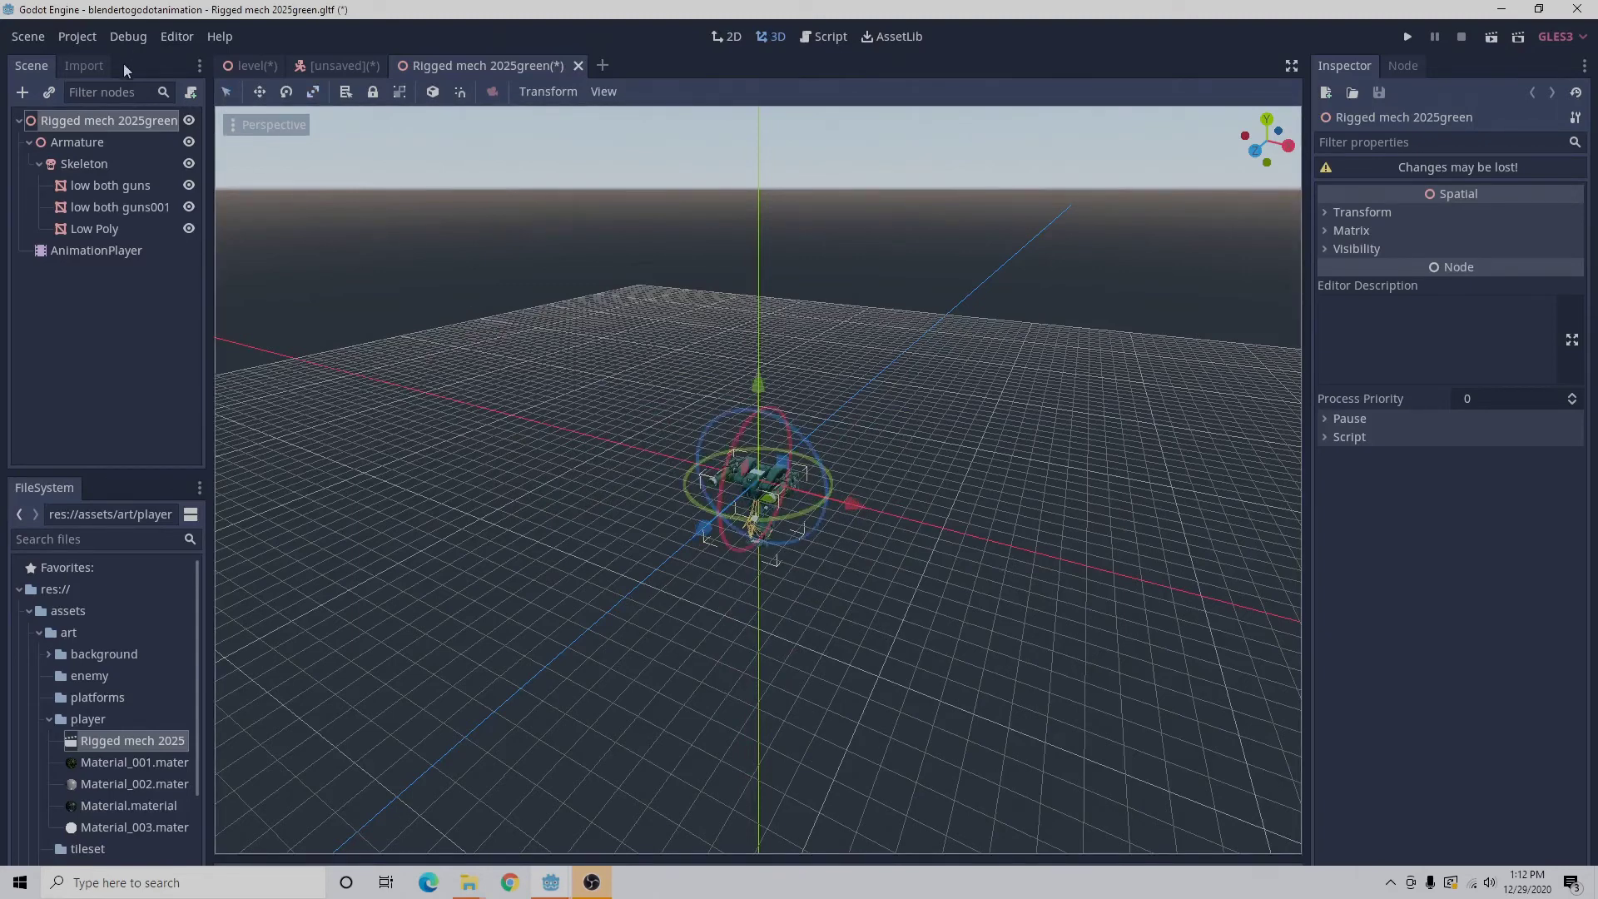
Save the mech scene as Rigged mech 2025green.tscn in res://assets/art/player and close it.
{"action": "left_click", "coordinate": [46, 39]}
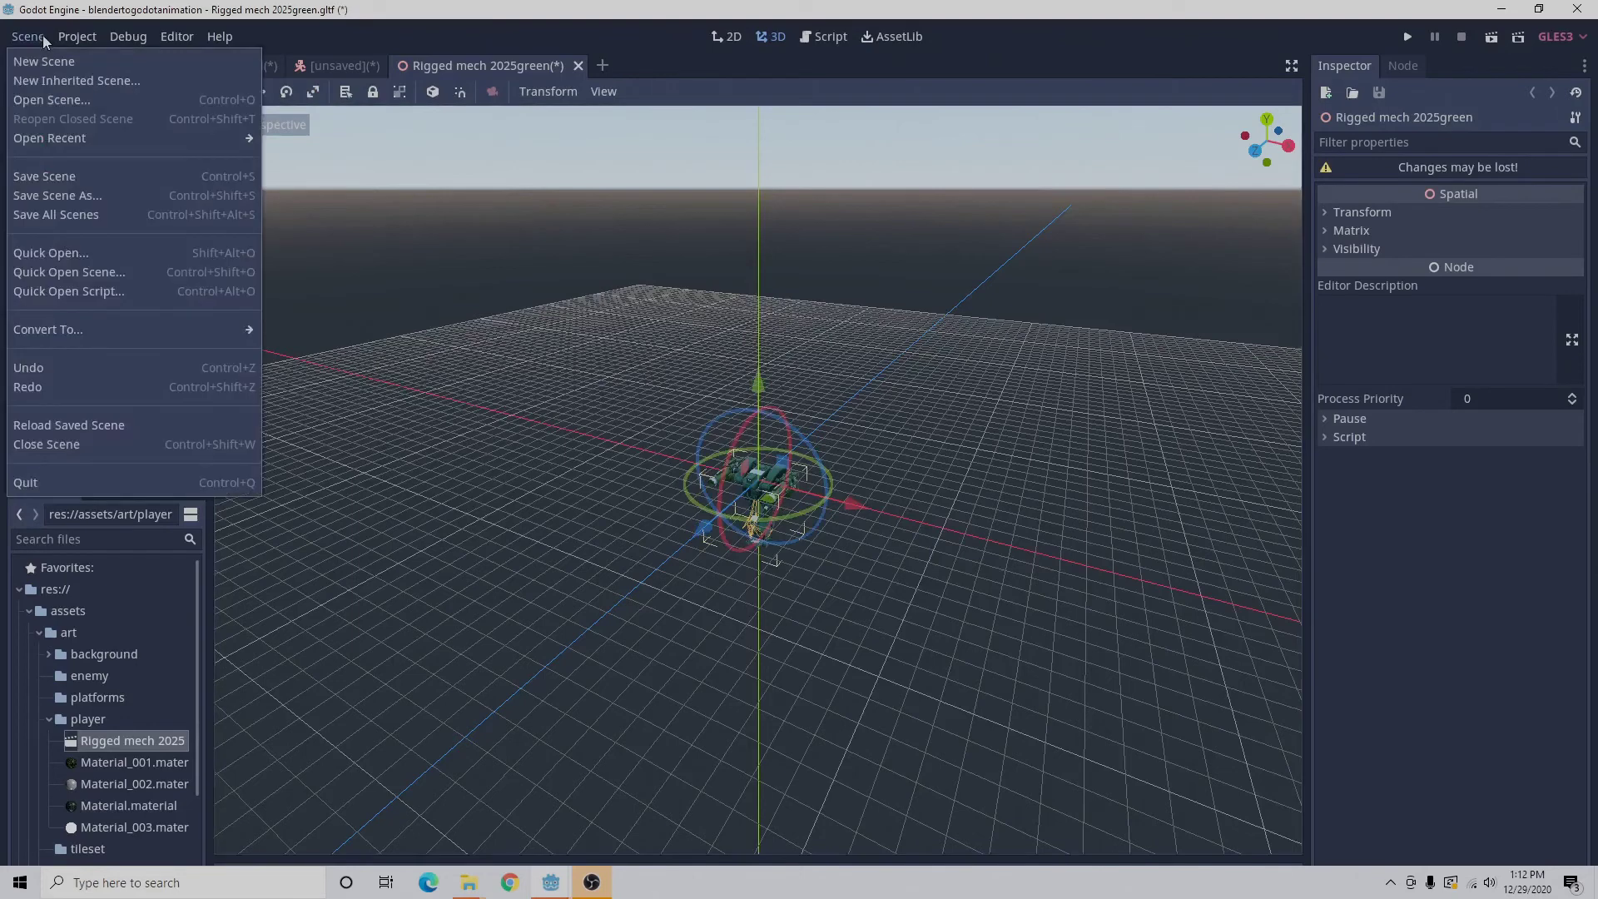
{"action": "left_click", "coordinate": [132, 200]}
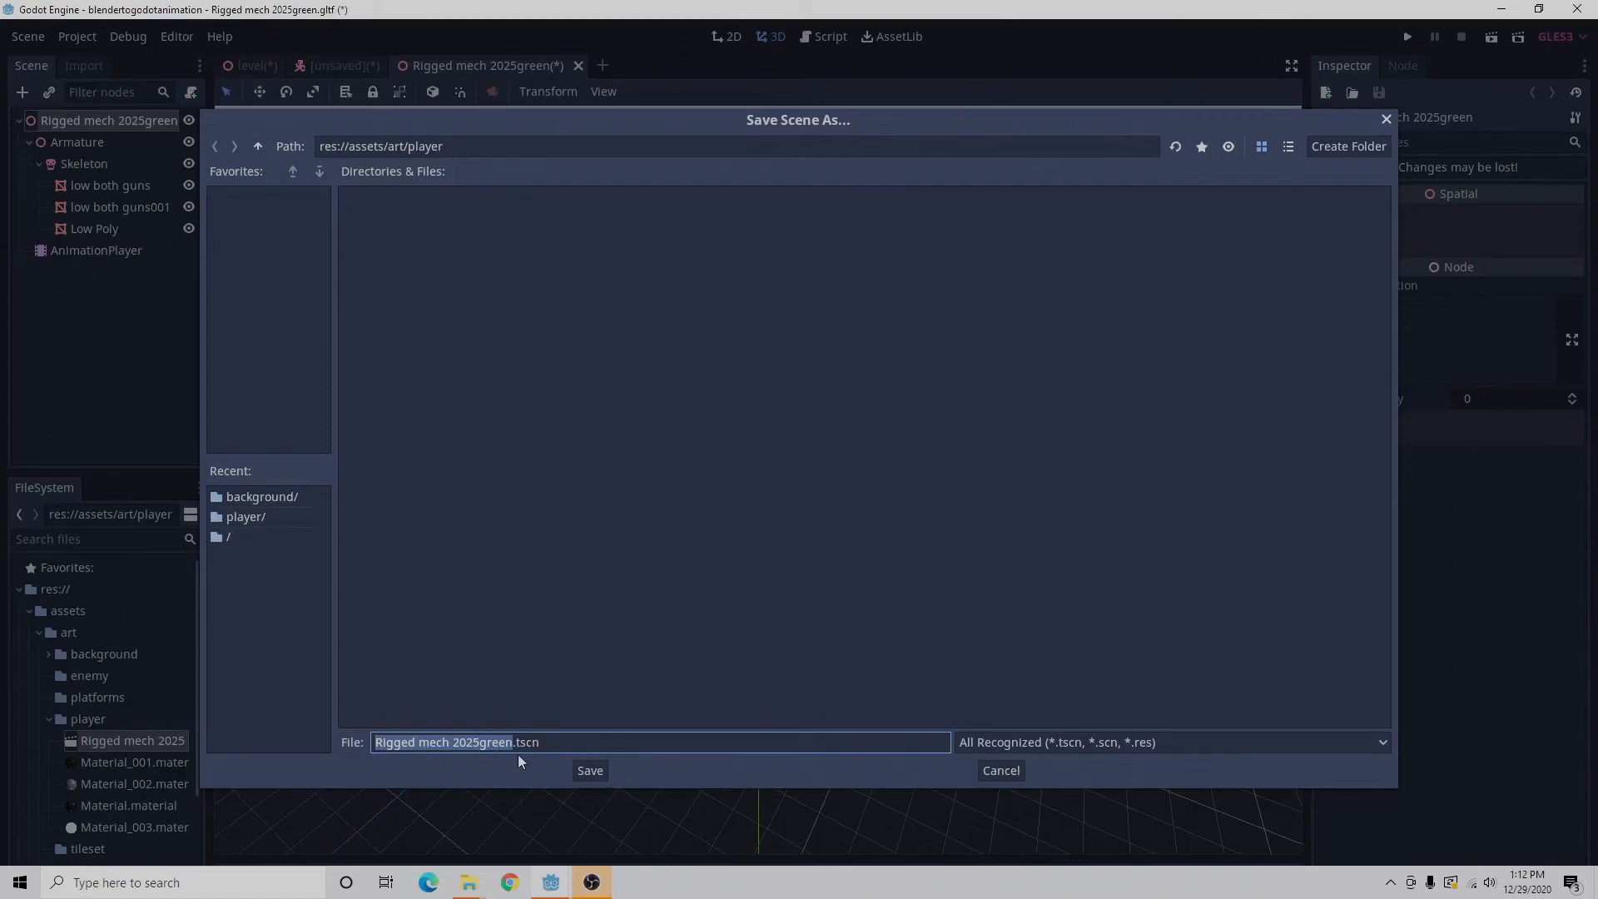
{"action": "left_click", "coordinate": [595, 772]}
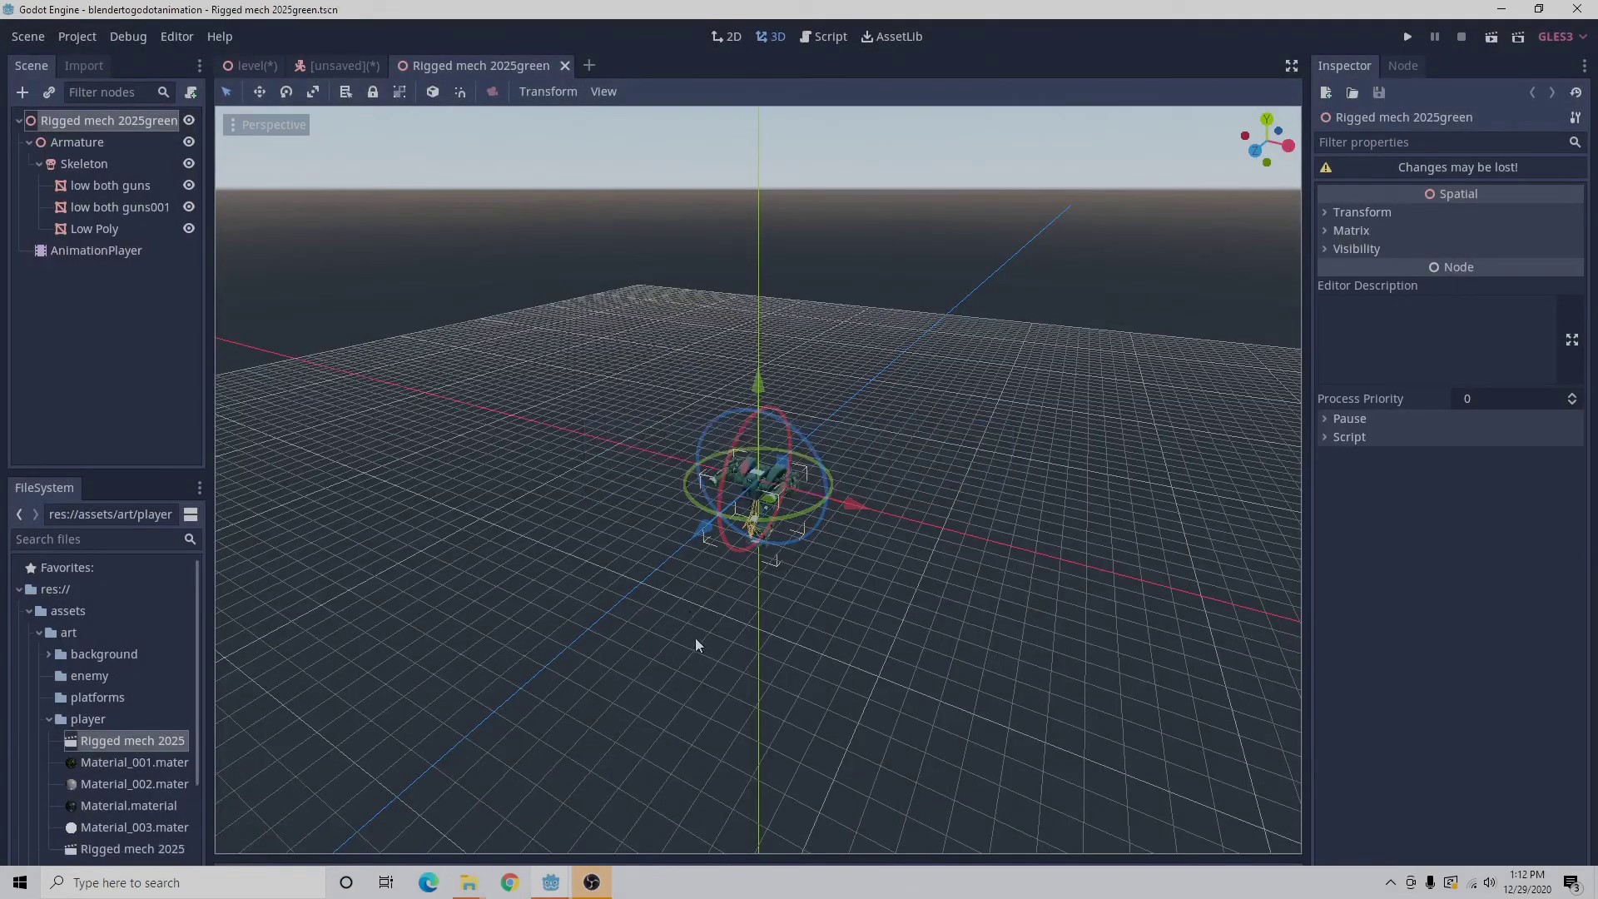
{"action": "left_click", "coordinate": [564, 66]}
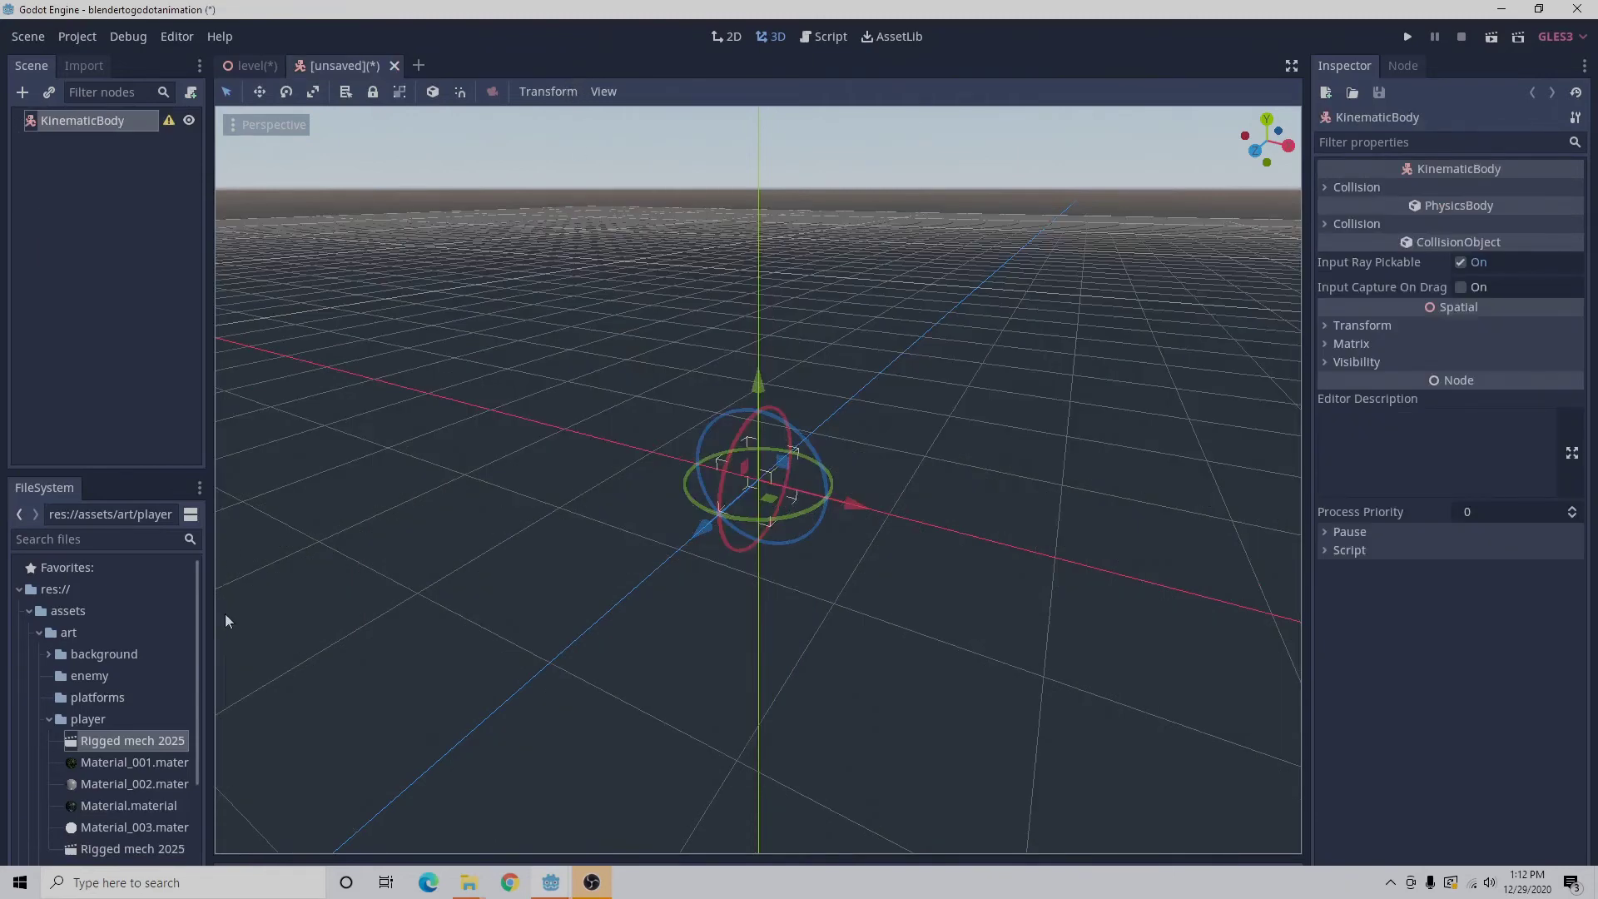
Open the saved Rigged mech 2025green.tscn from the player folder to check the mech's size, and close it again.
{"action": "left_click_drag", "start_coordinate": [200, 632], "coordinate": [201, 663]}
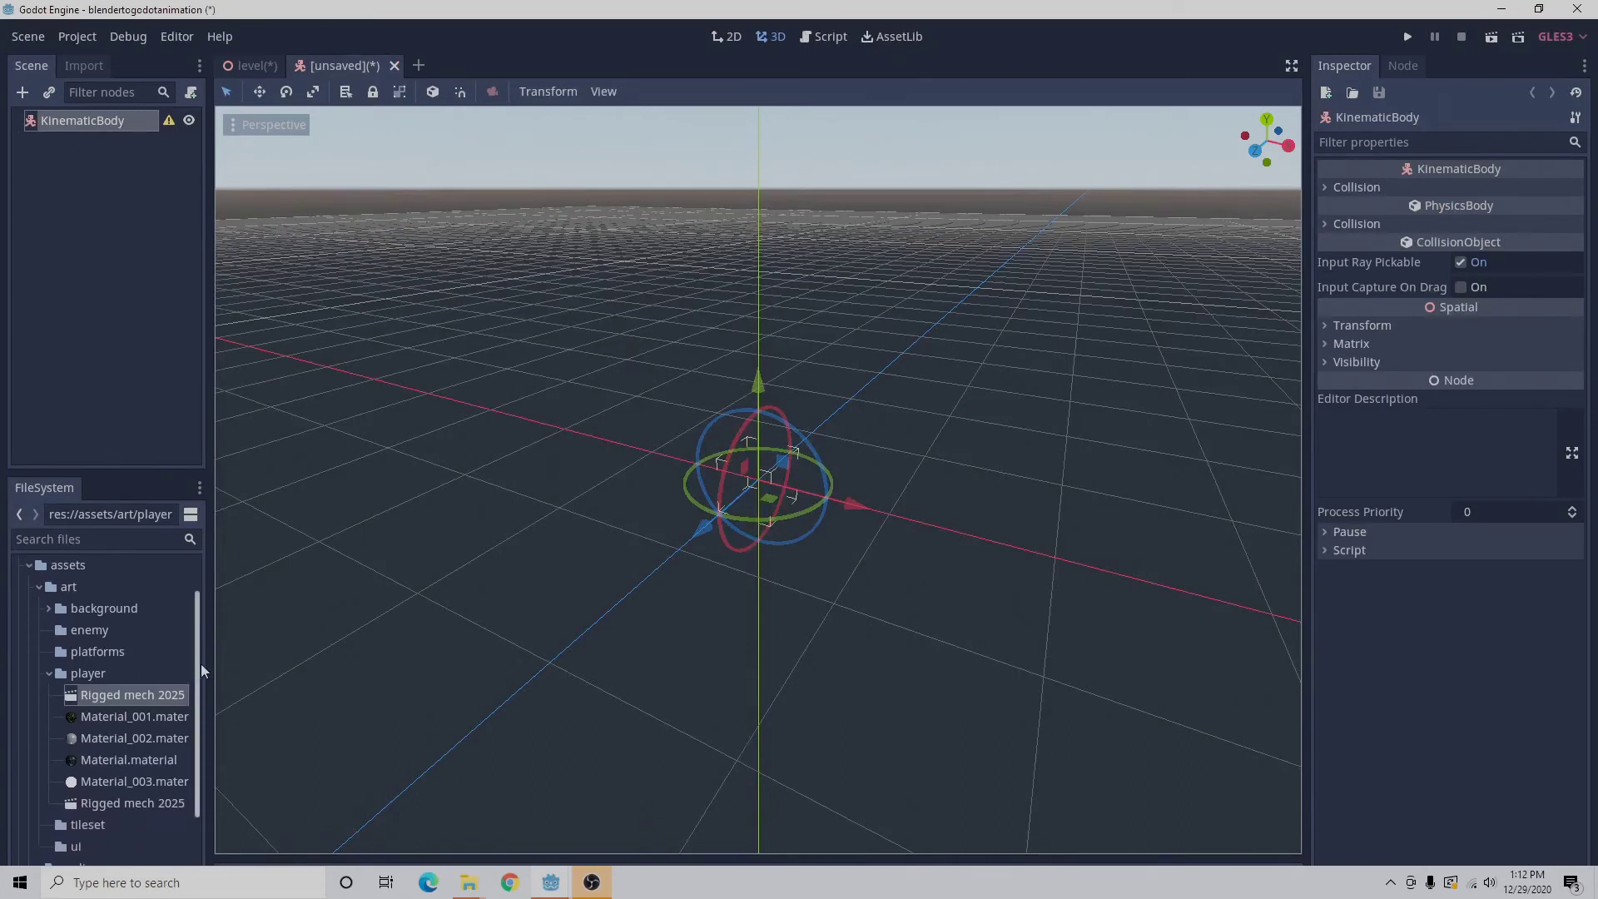
{"action": "double_click", "coordinate": [137, 801]}
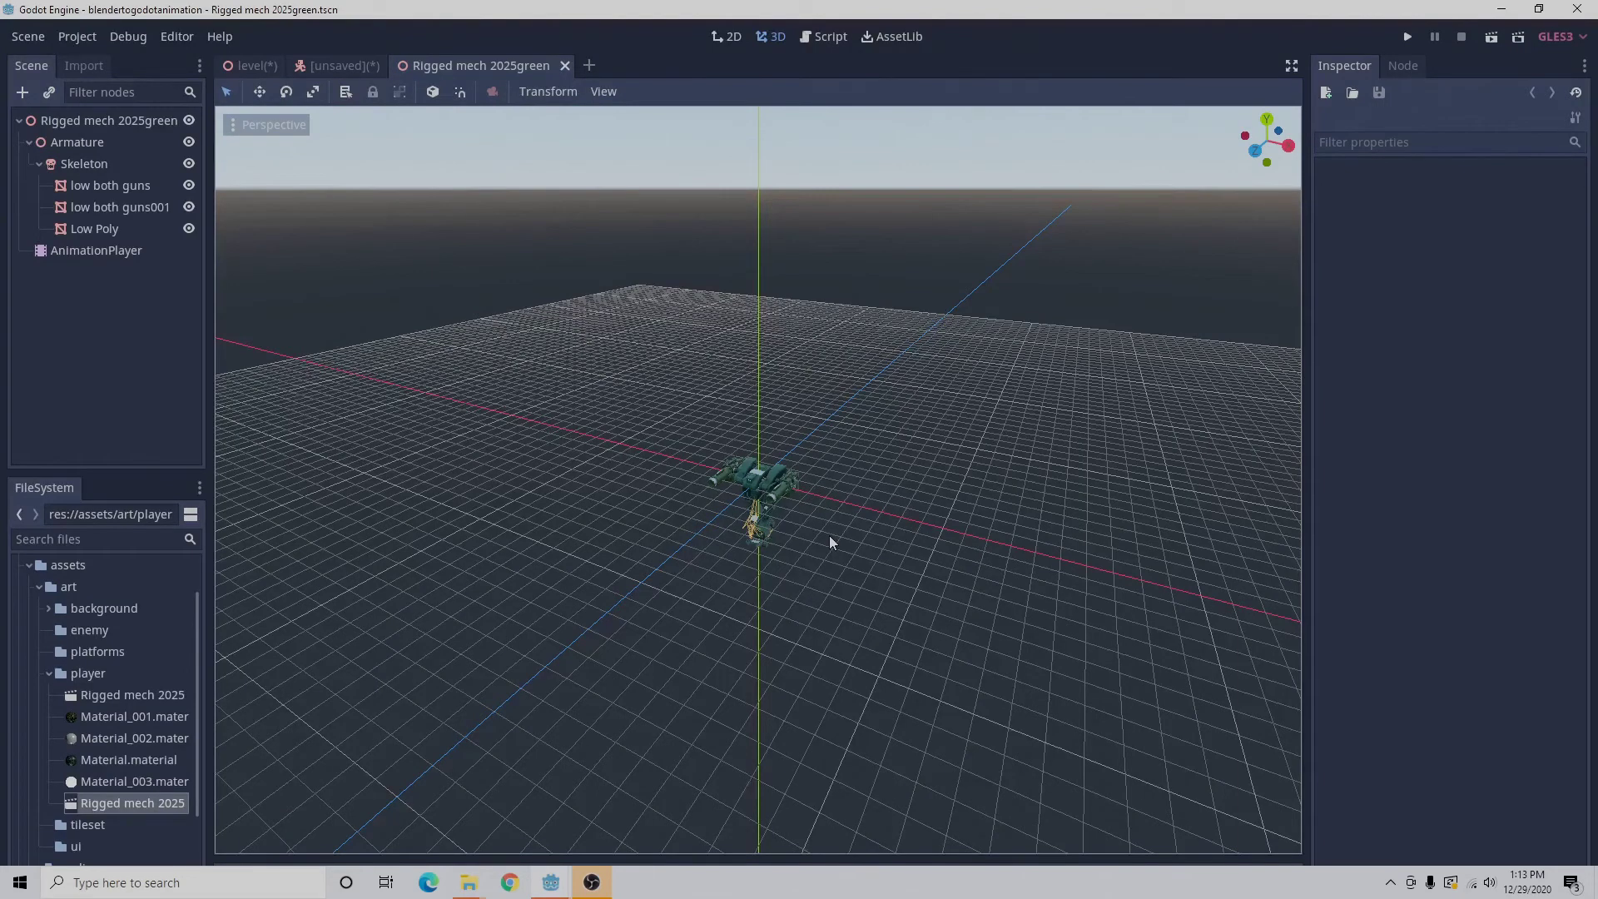
{"action": "left_click", "coordinate": [564, 66]}
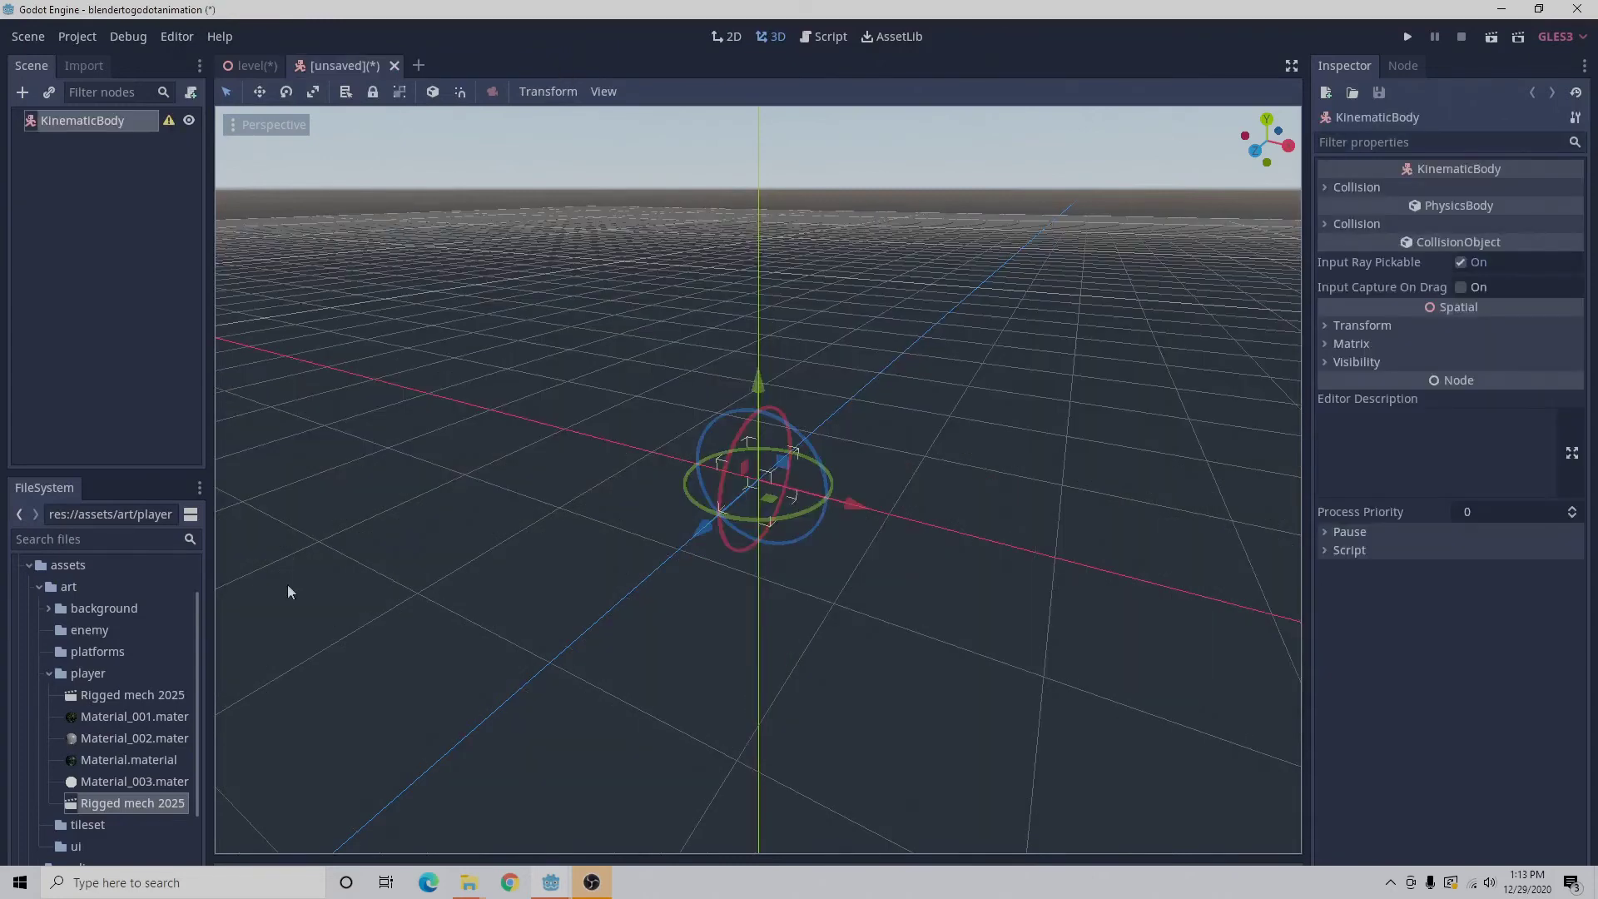
Instance the saved mech .tscn scene under the KinematicBody and set its translation to 0 in x, y and z.
{"action": "left_click_drag", "start_coordinate": [130, 802], "coordinate": [714, 487]}
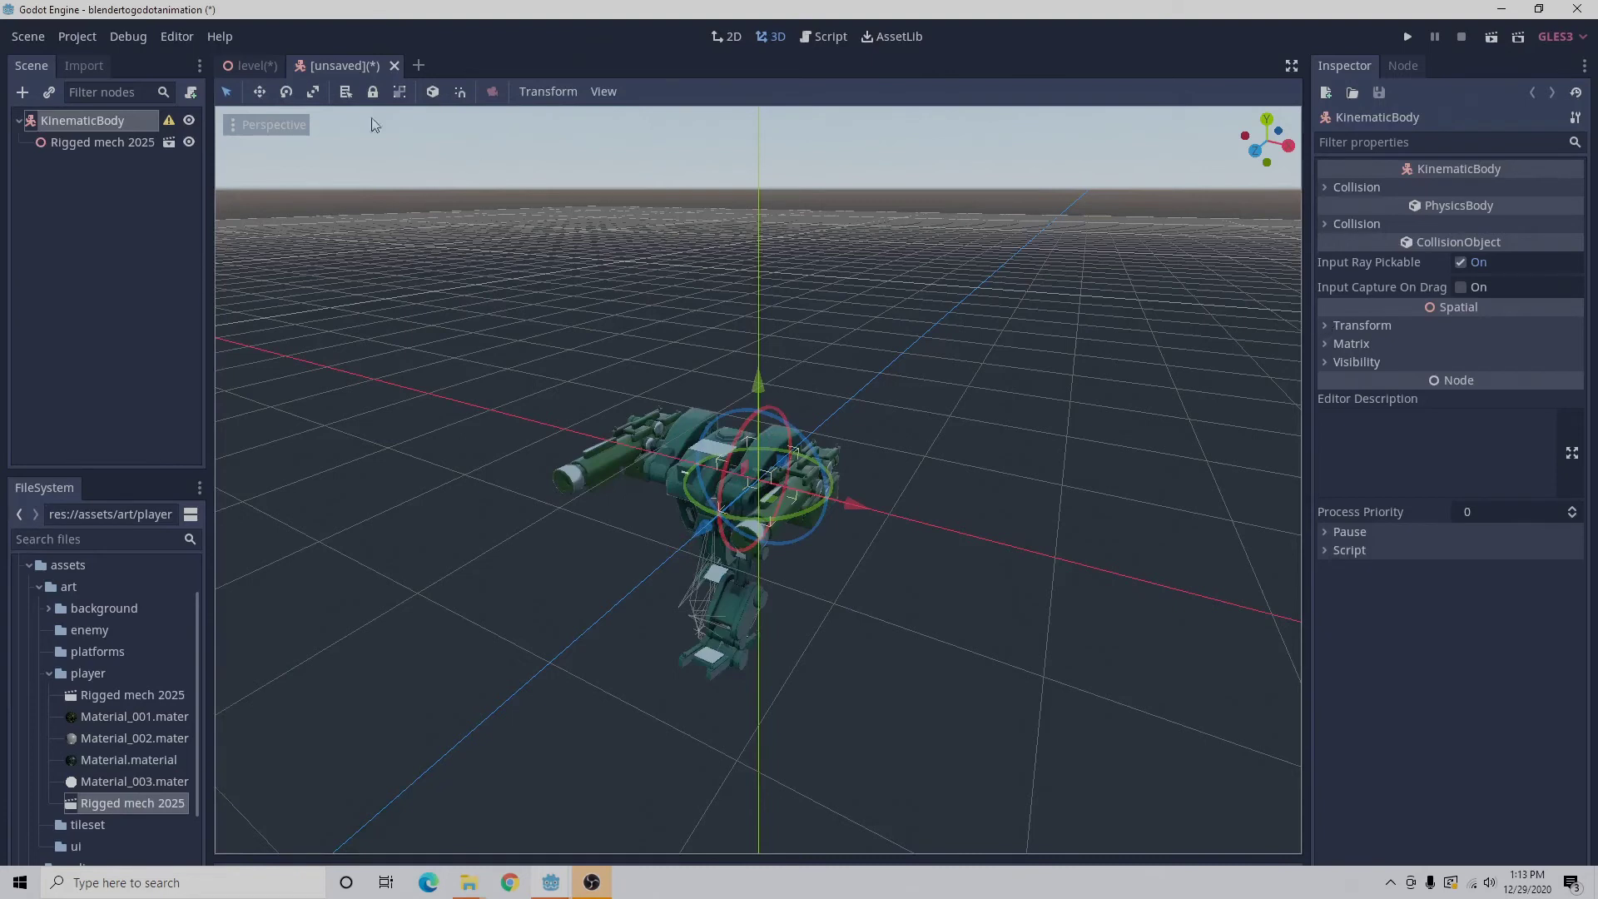
{"action": "left_click", "coordinate": [99, 143]}
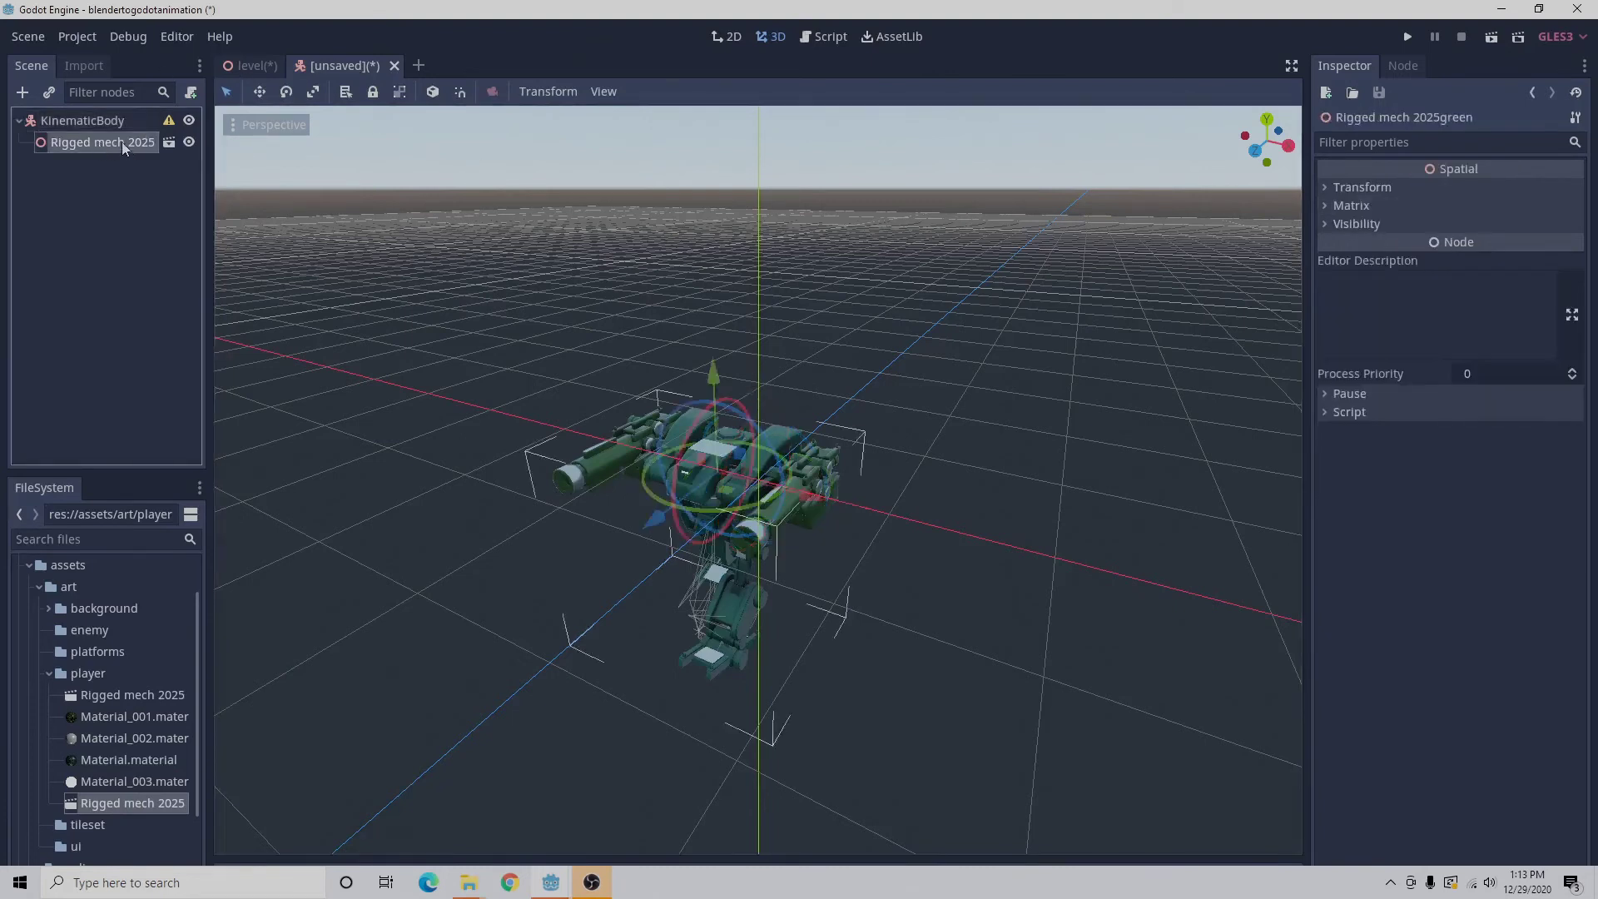
{"action": "left_click", "coordinate": [1327, 191]}
{"action": "left_click", "coordinate": [1361, 225]}
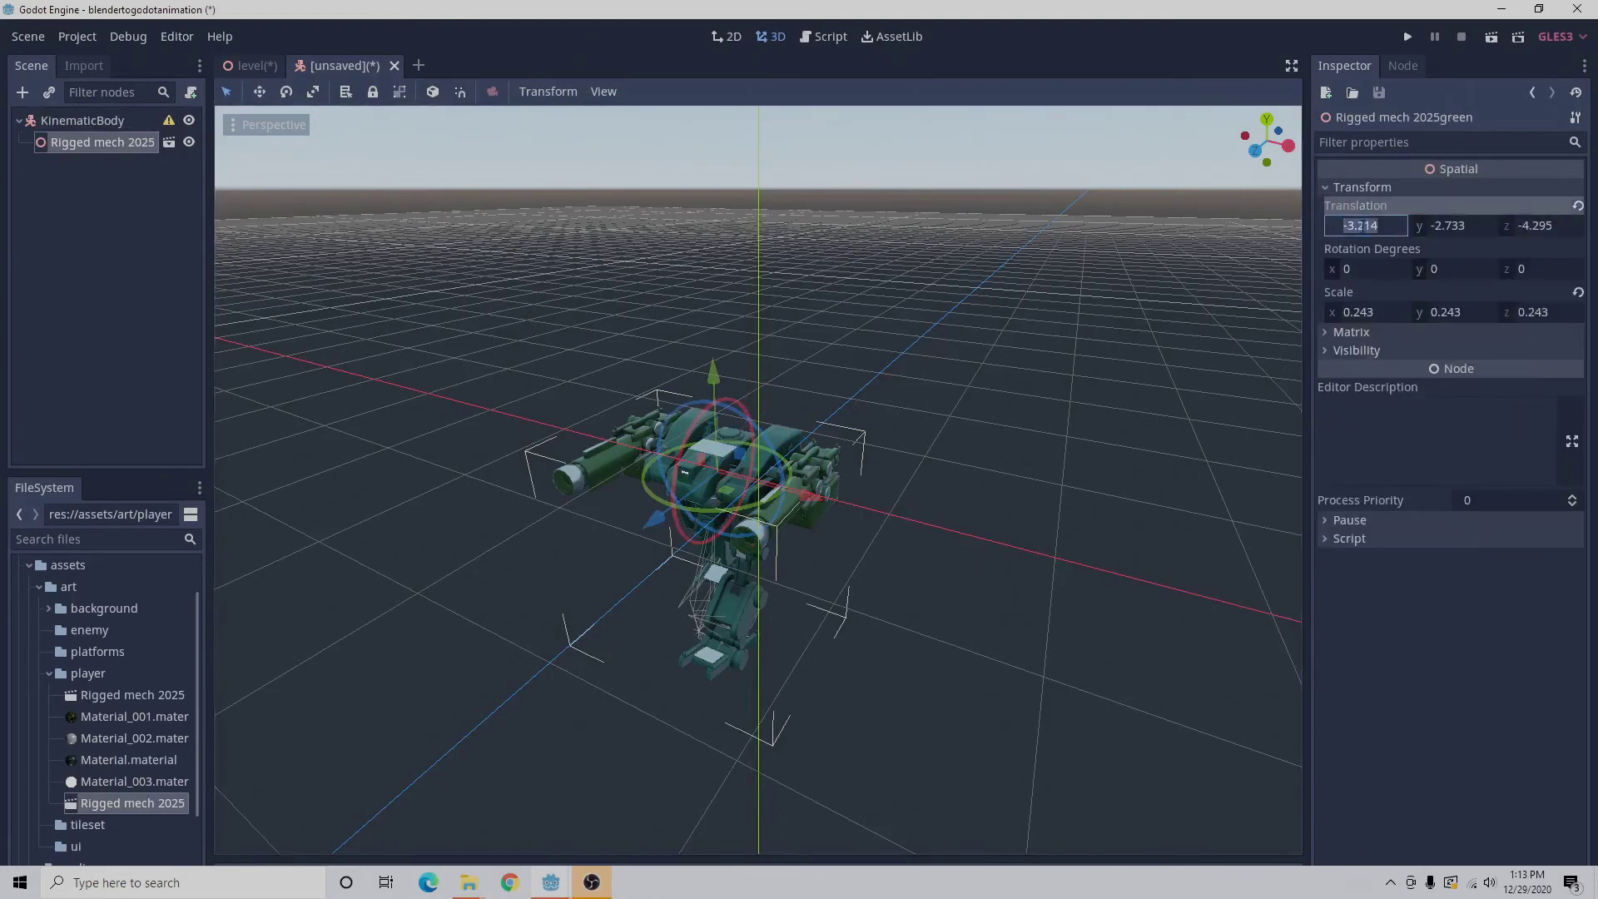
{"action": "type", "text": "0"}
{"action": "left_click", "coordinate": [1432, 231]}
{"action": "type", "text": "0"}
{"action": "left_click", "coordinate": [1529, 224]}
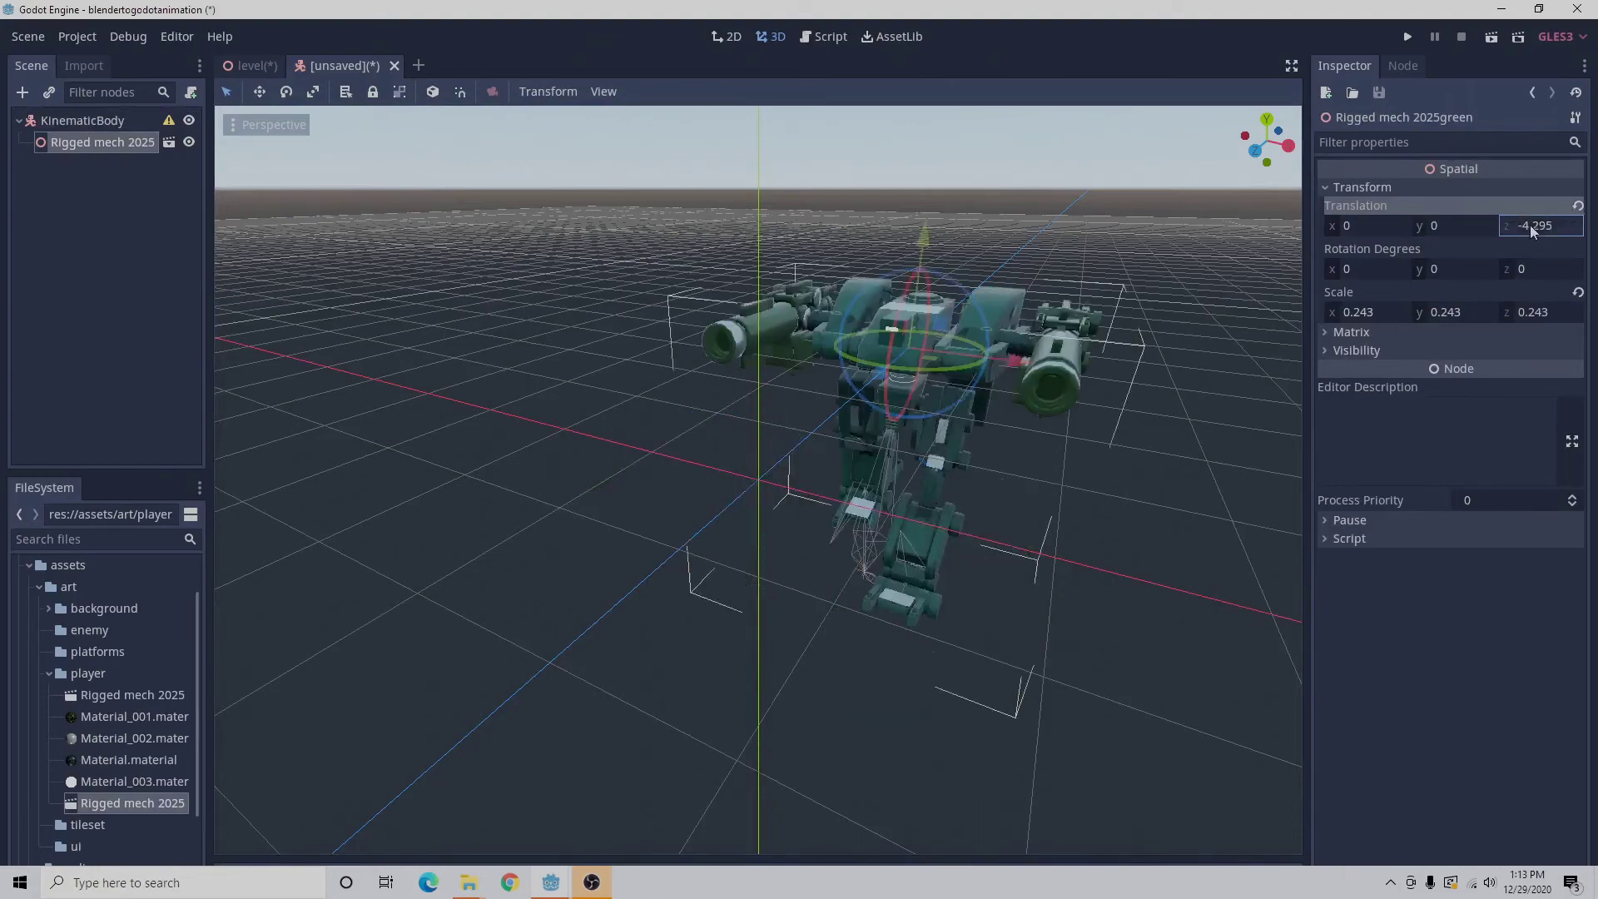
{"action": "type", "text": "0"}
{"action": "left_click", "coordinate": [1482, 624]}
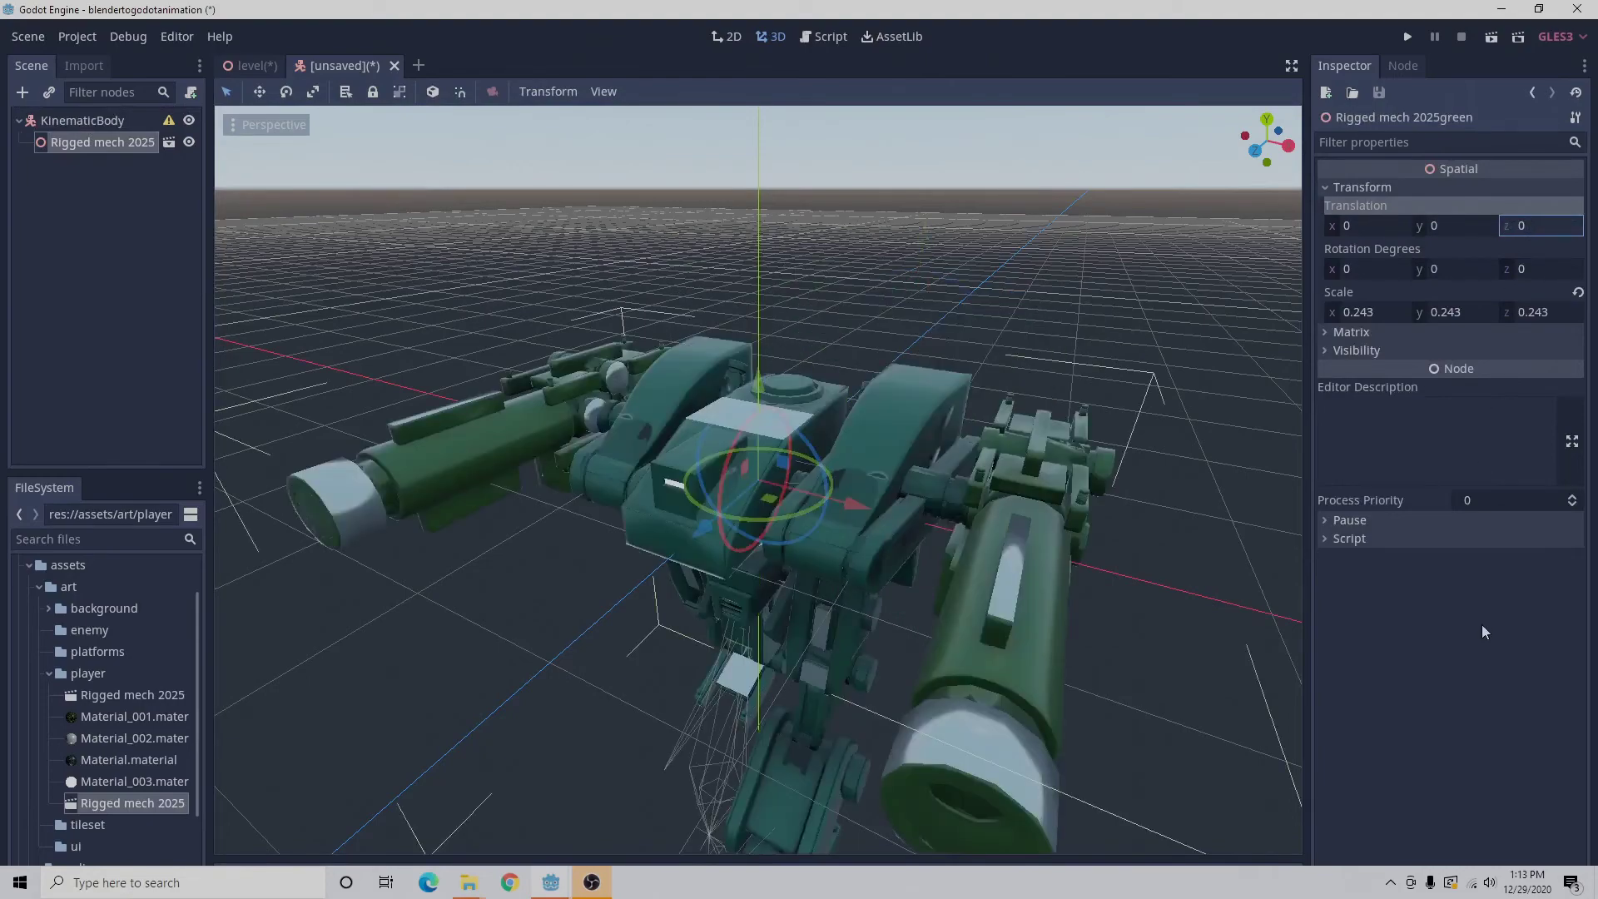
Enable Editable Children on the instanced Rigged mech 2025green node.
{"action": "scroll", "coordinate": [1157, 524], "scroll_direction": "down", "scroll_amount": 5}
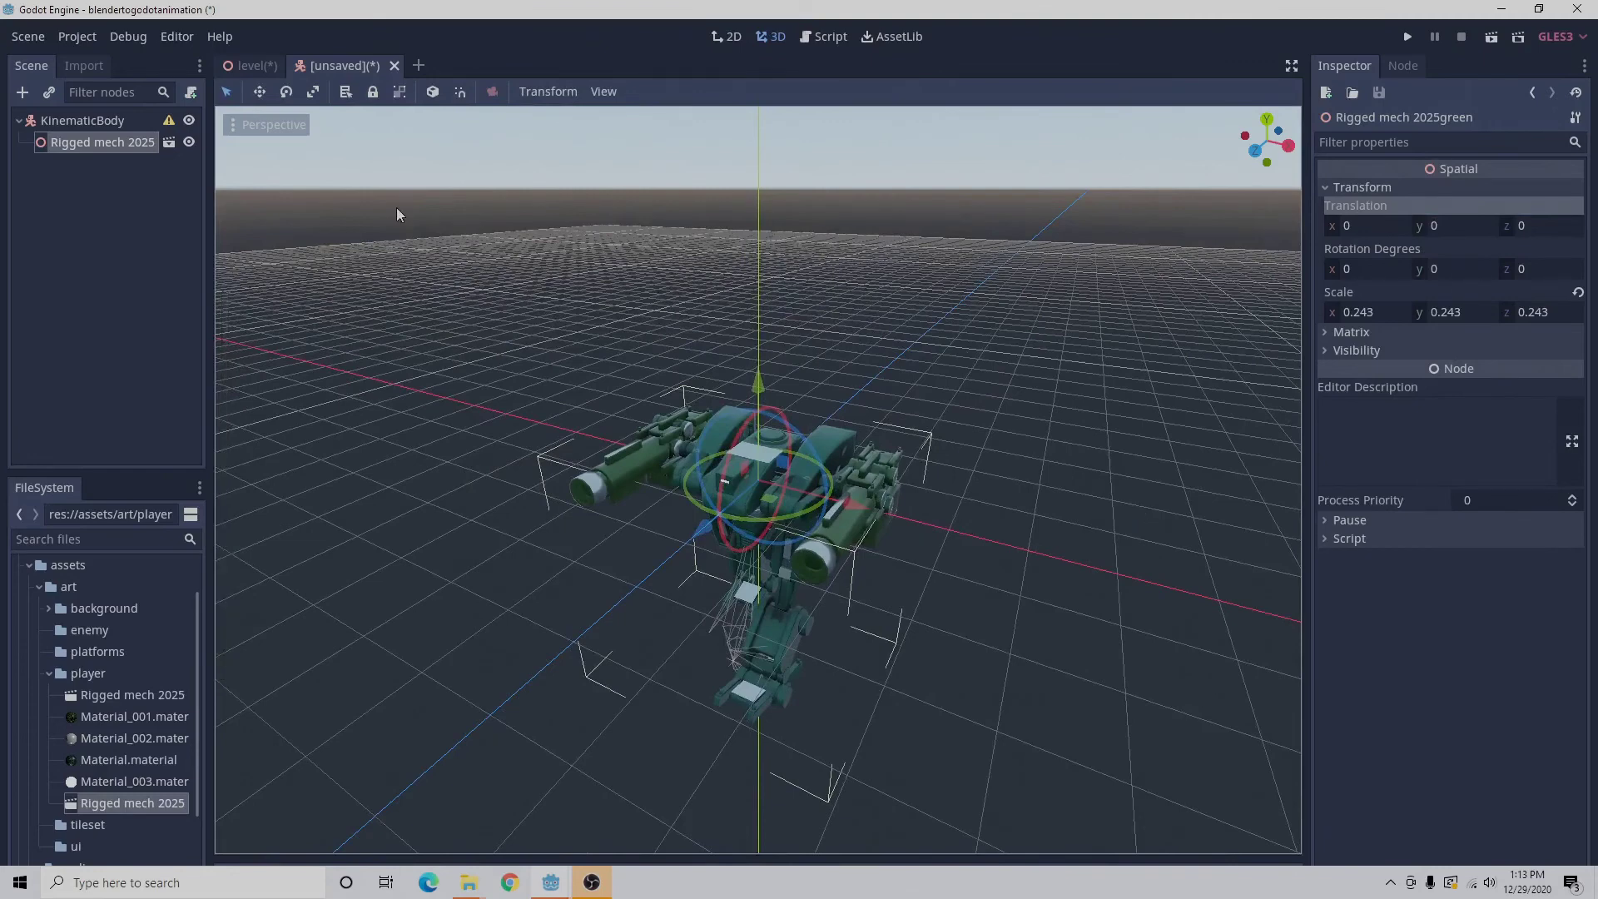
{"action": "right_click", "coordinate": [117, 143]}
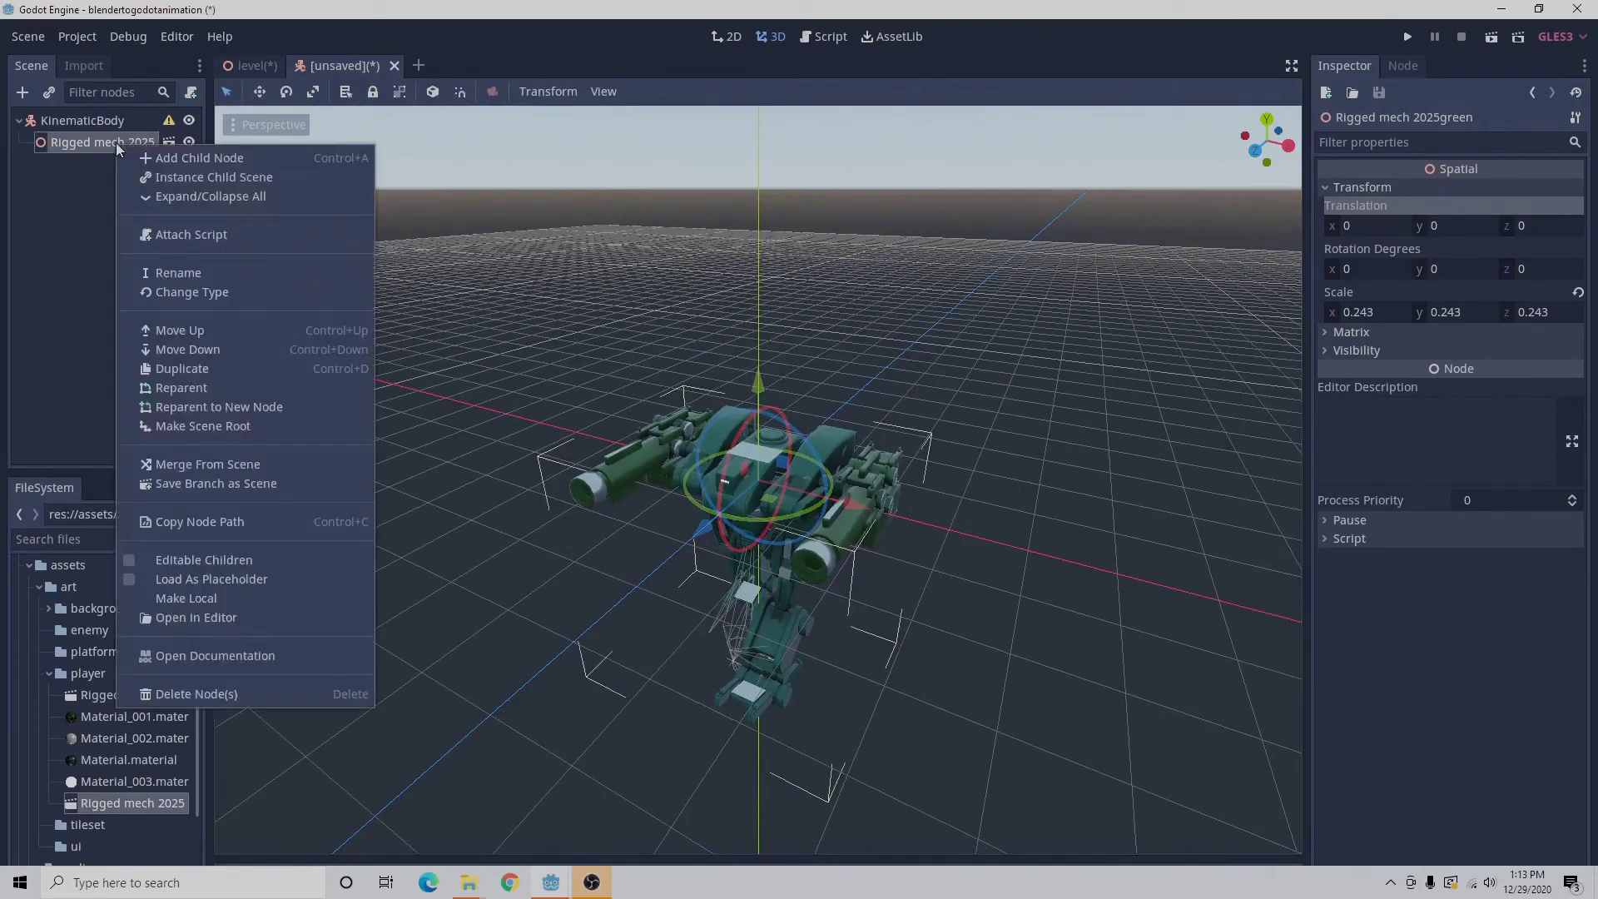
{"action": "left_click", "coordinate": [268, 557]}
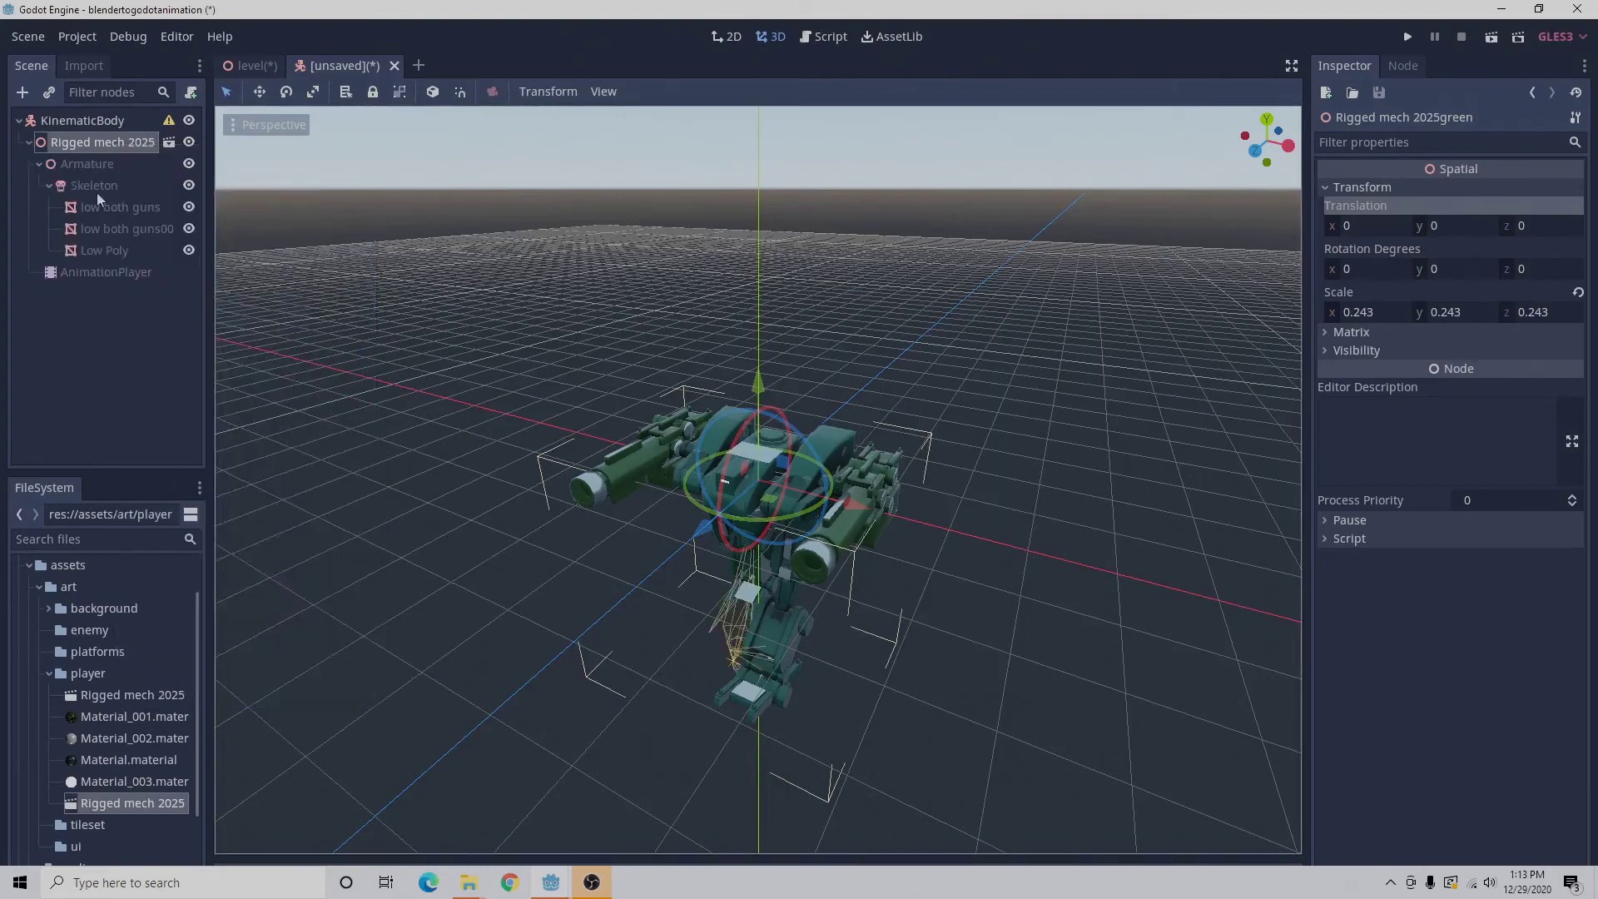
Select the mech's AnimationPlayer and choose the walk animation in it.
{"action": "left_click", "coordinate": [120, 273]}
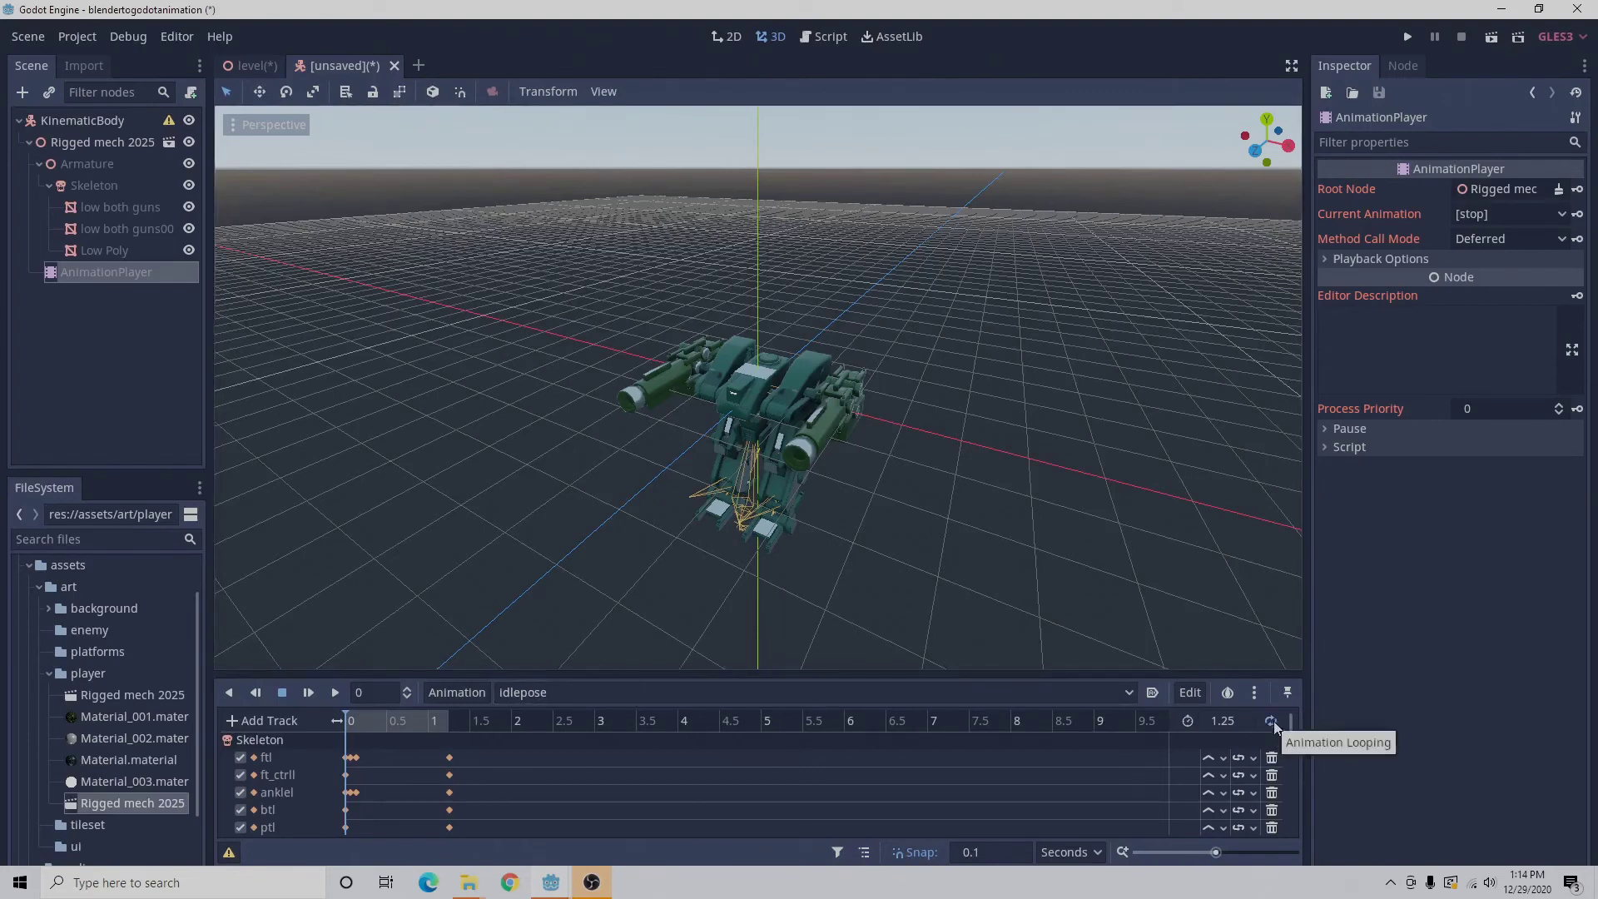
{"action": "left_click", "coordinate": [1128, 693]}
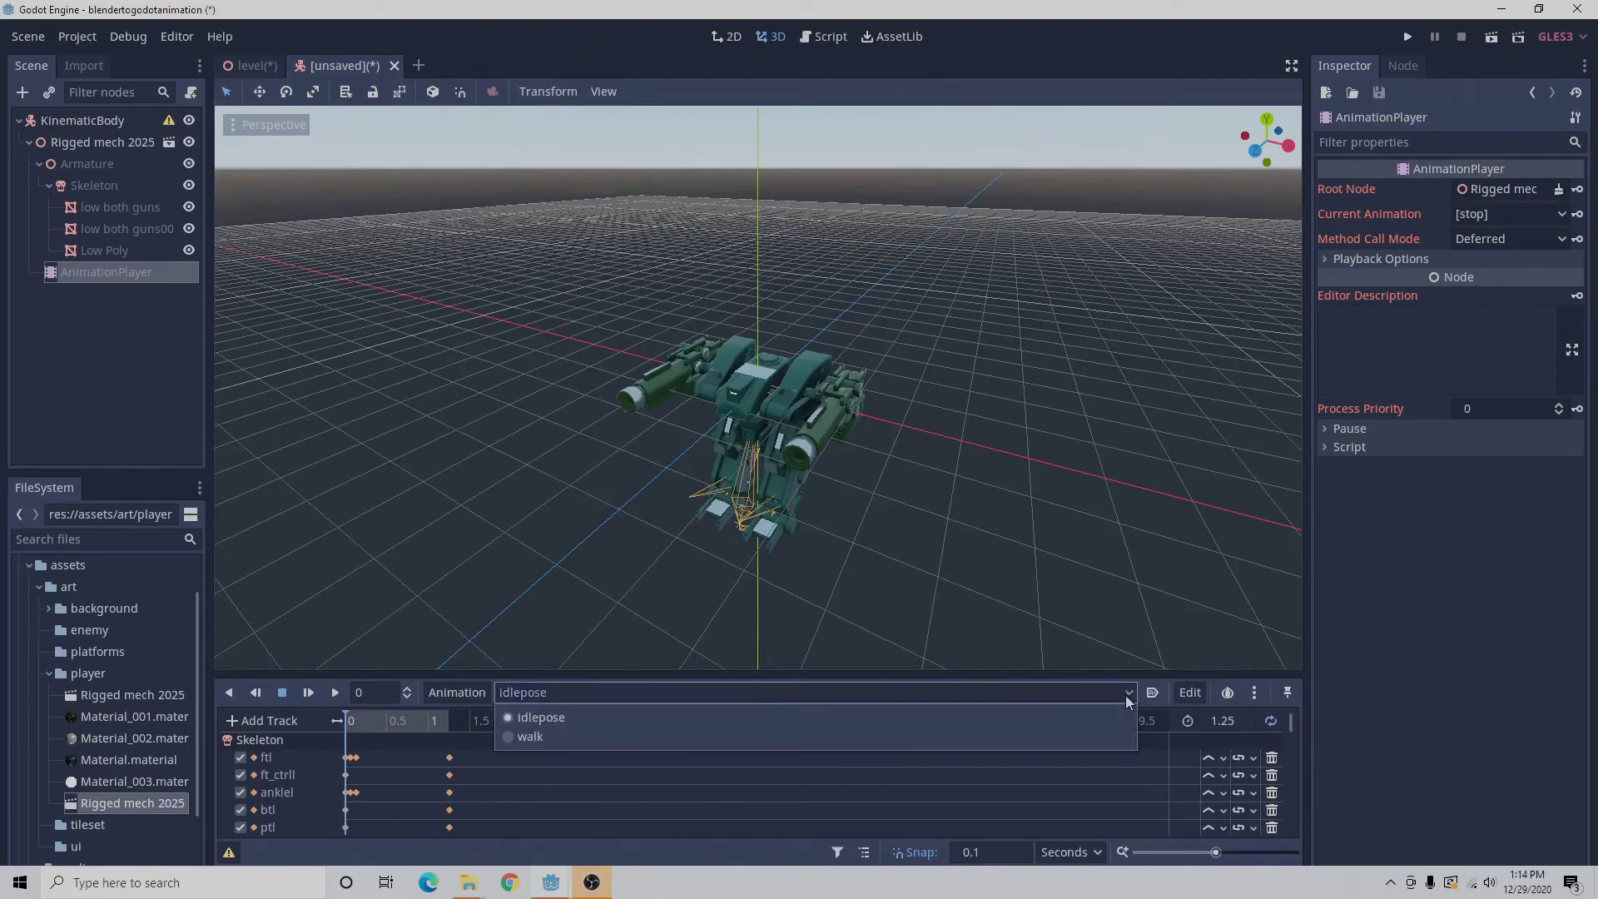
{"action": "left_click", "coordinate": [628, 734]}
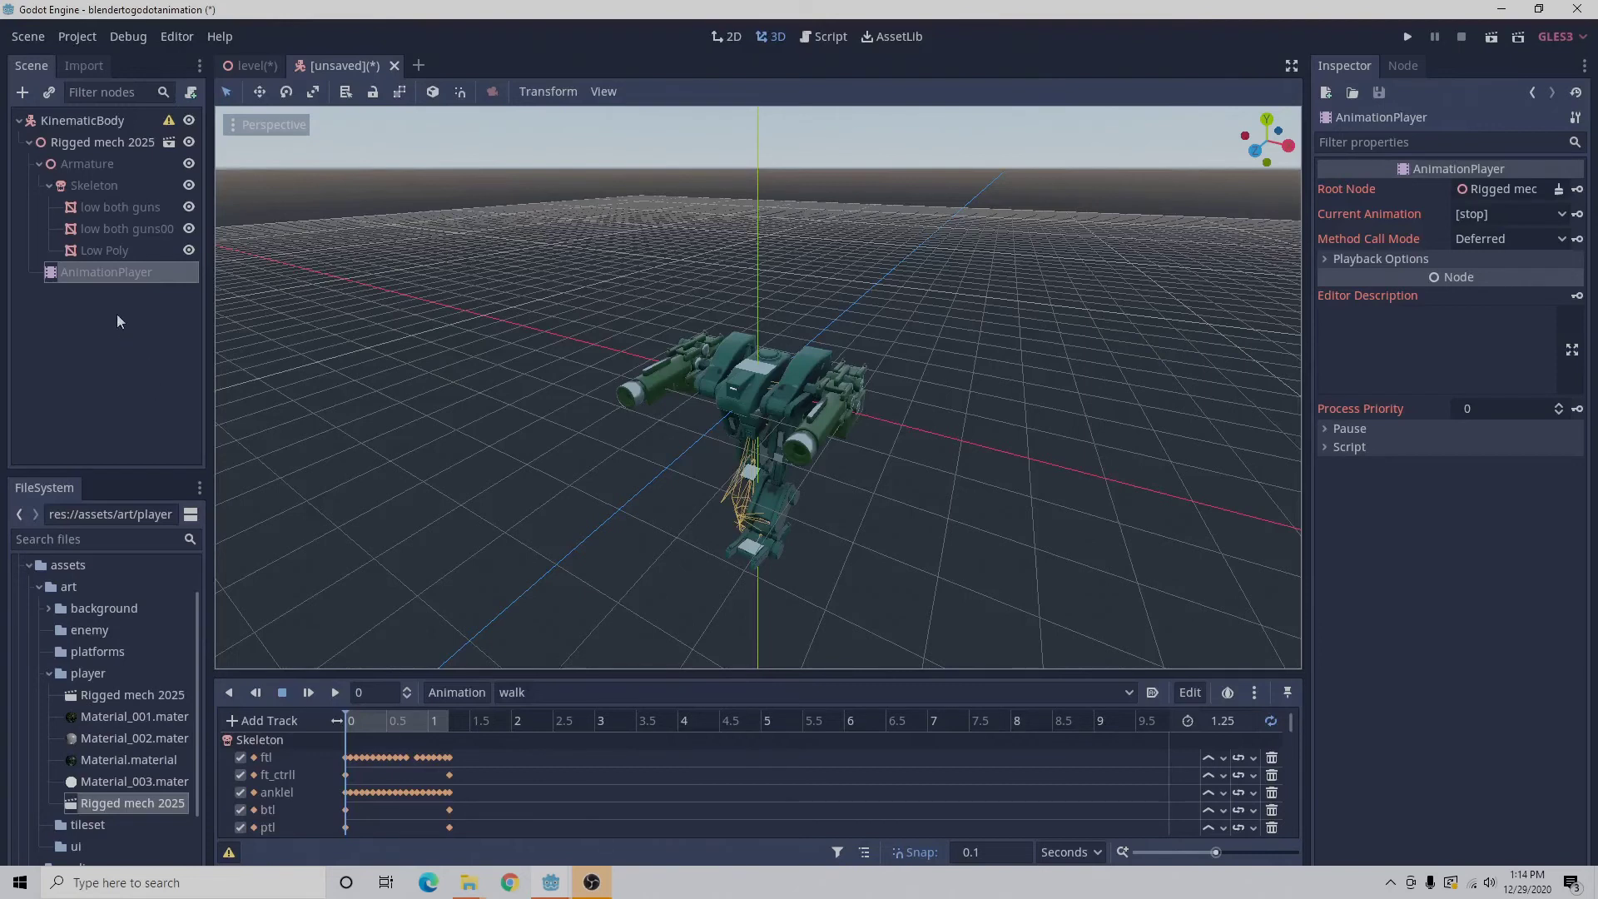
Add an AnimationTree node as a child of the KinematicBody.
{"action": "left_click", "coordinate": [75, 123]}
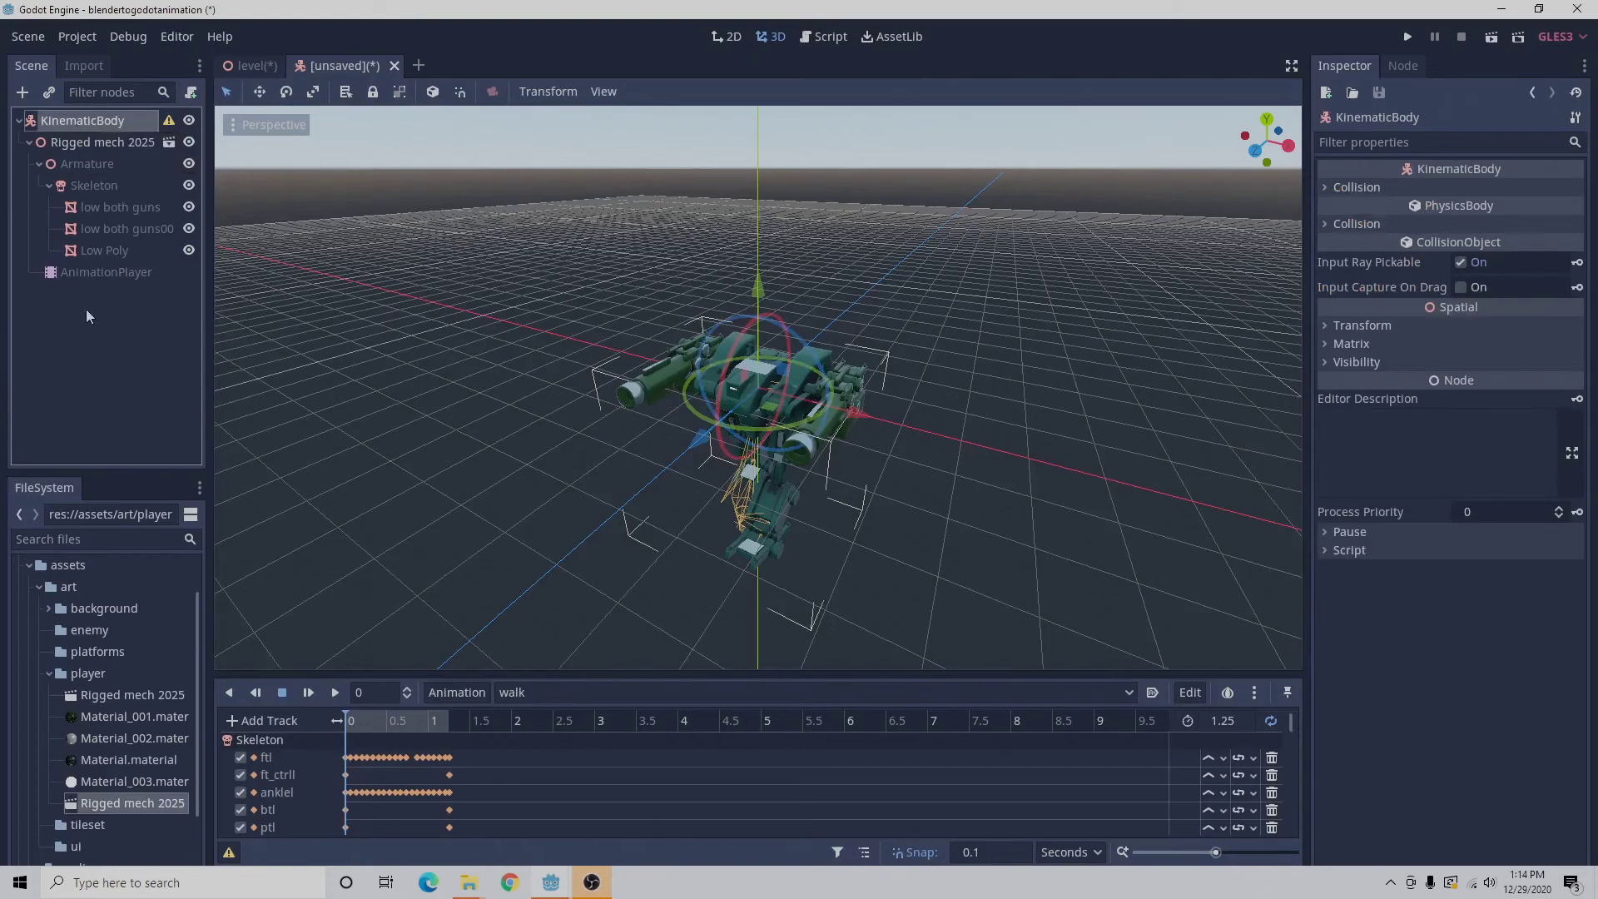
{"action": "left_click", "coordinate": [23, 92]}
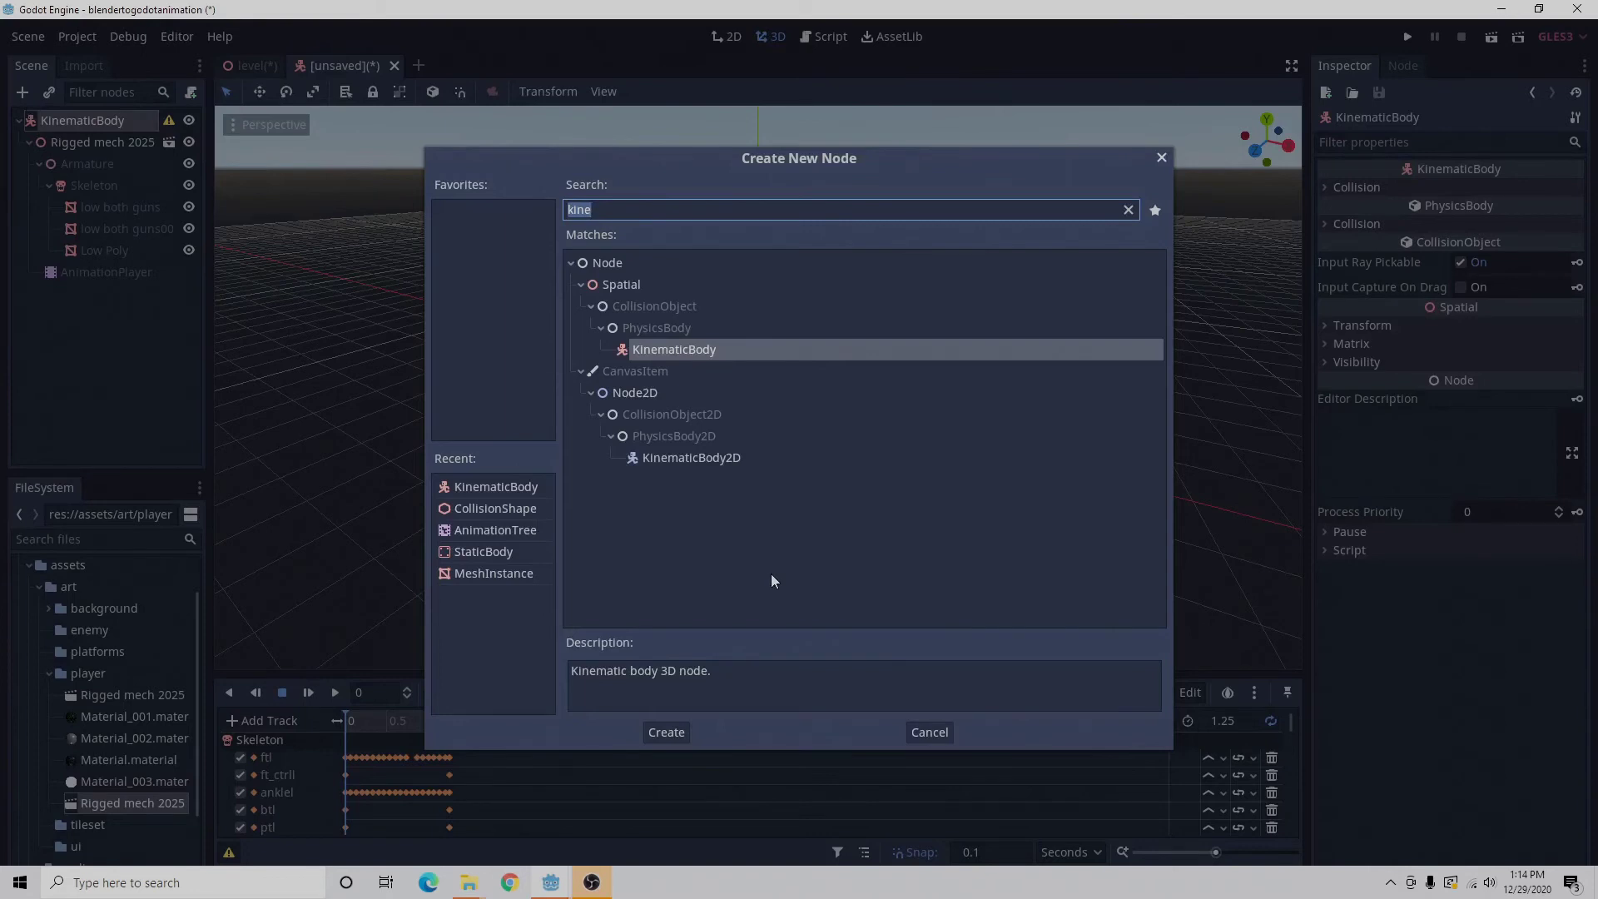
{"action": "type", "text": "anima"}
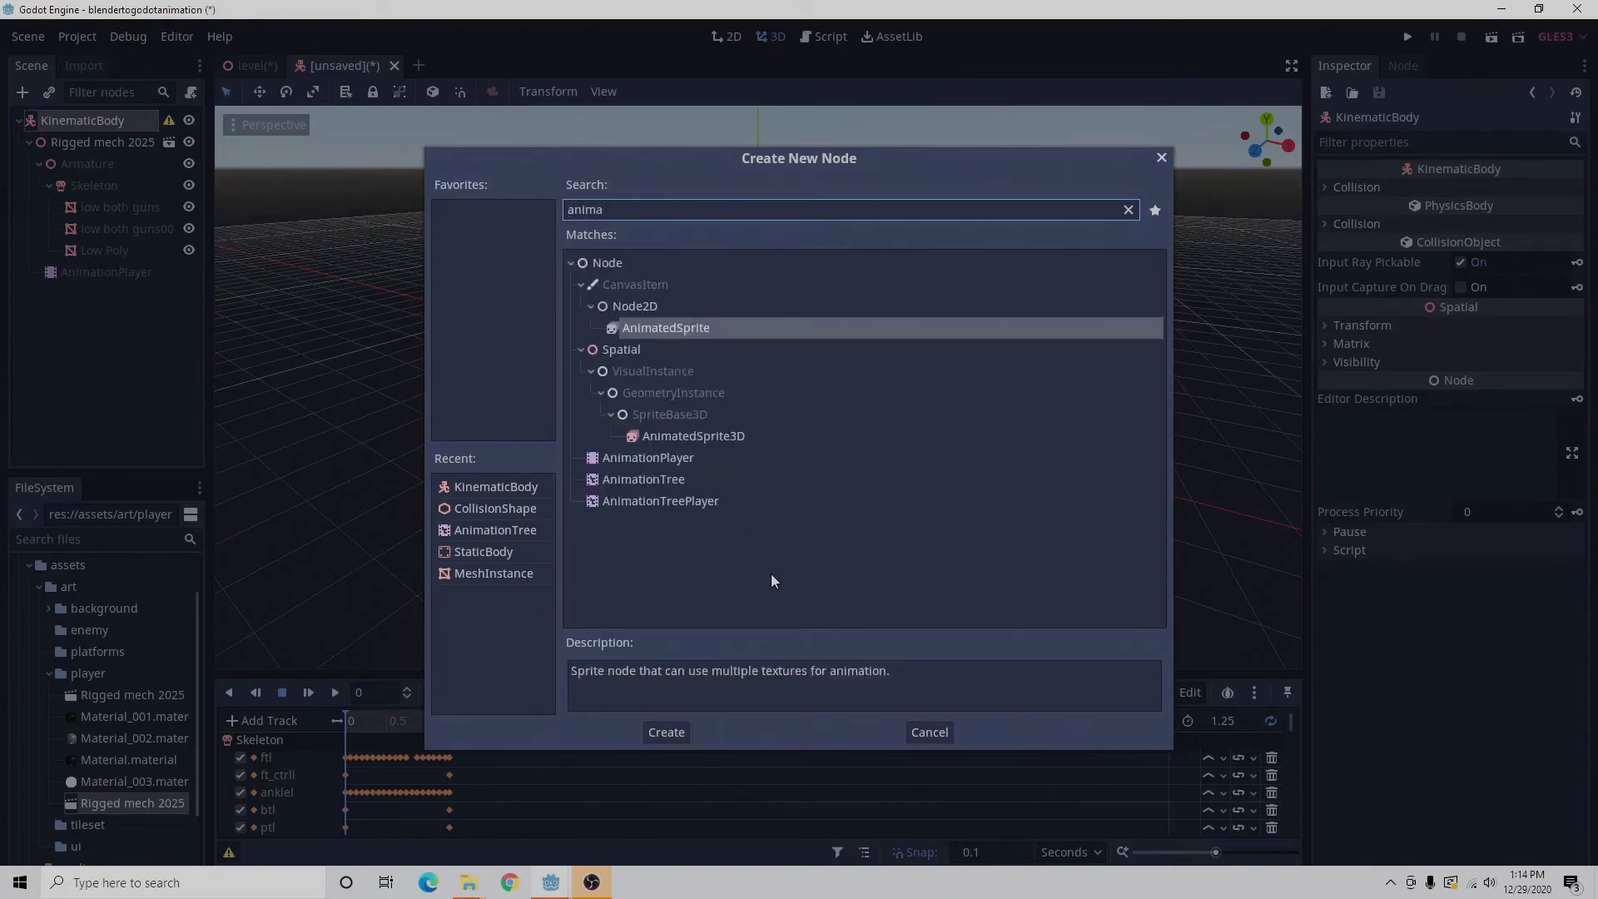
{"action": "left_click", "coordinate": [682, 478]}
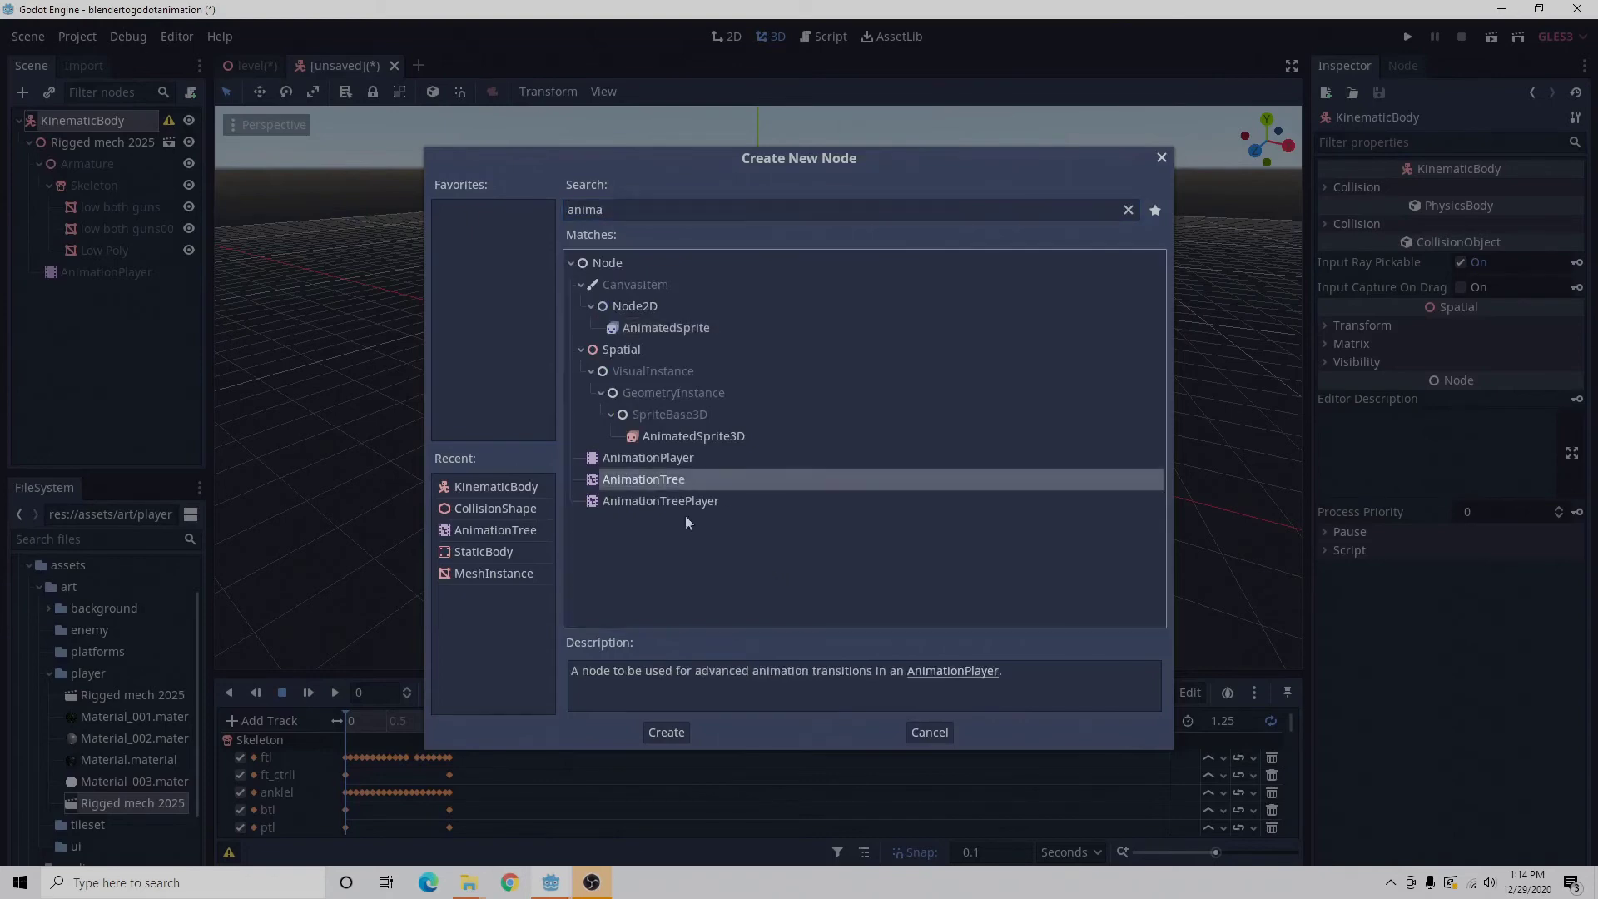
{"action": "left_click", "coordinate": [682, 732]}
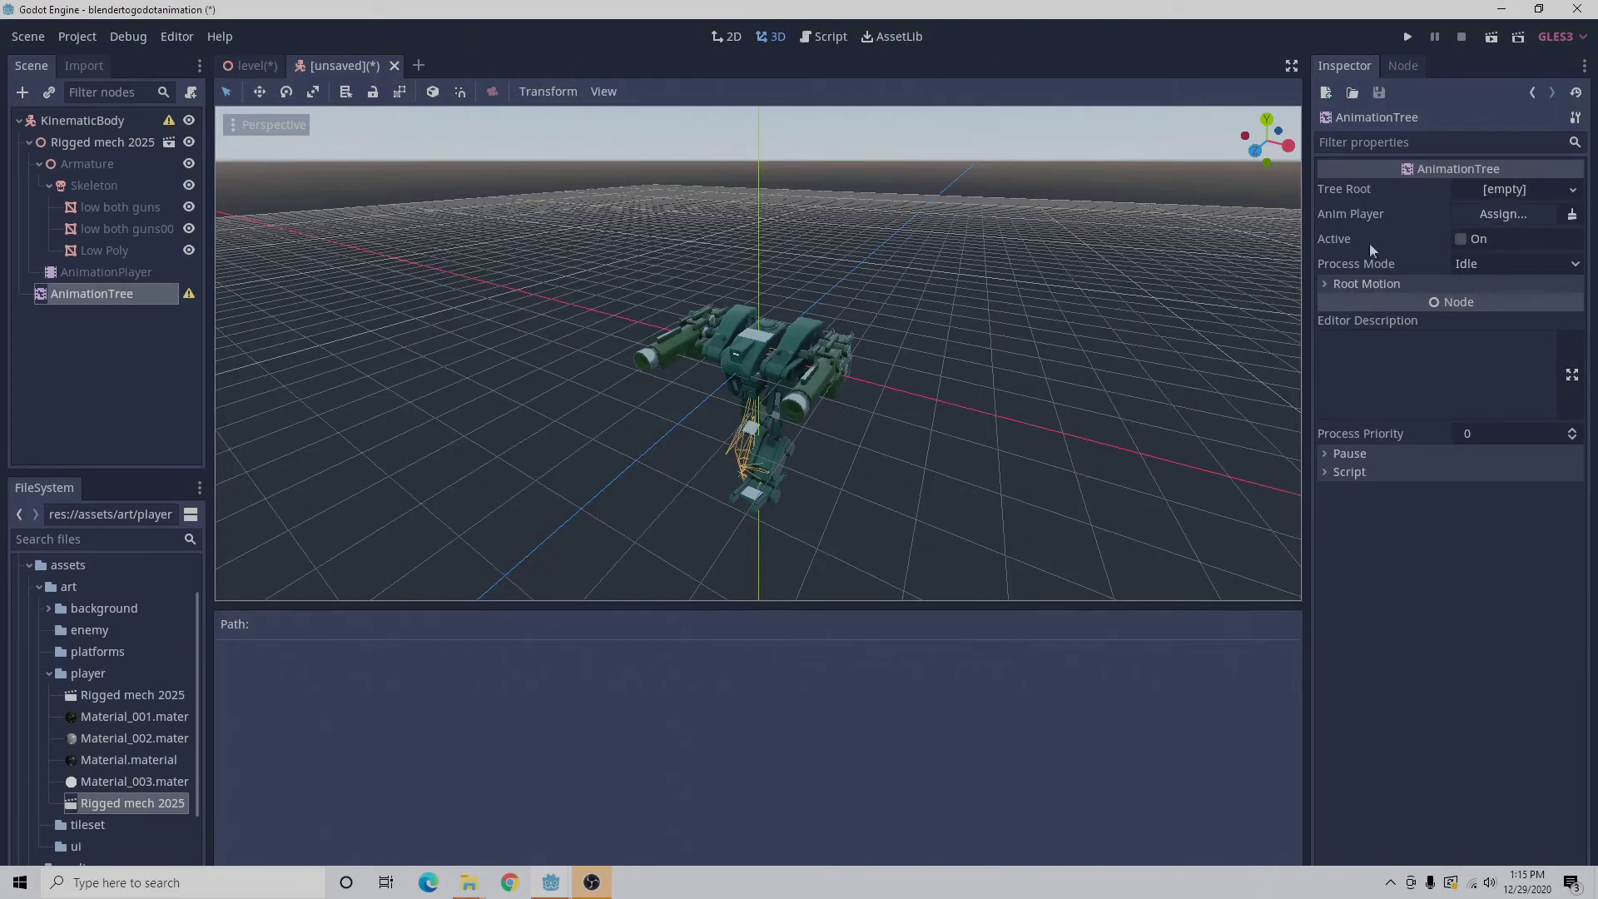
Assign the mech's AnimationPlayer as the AnimationTree's Anim Player.
{"action": "left_click", "coordinate": [1506, 217]}
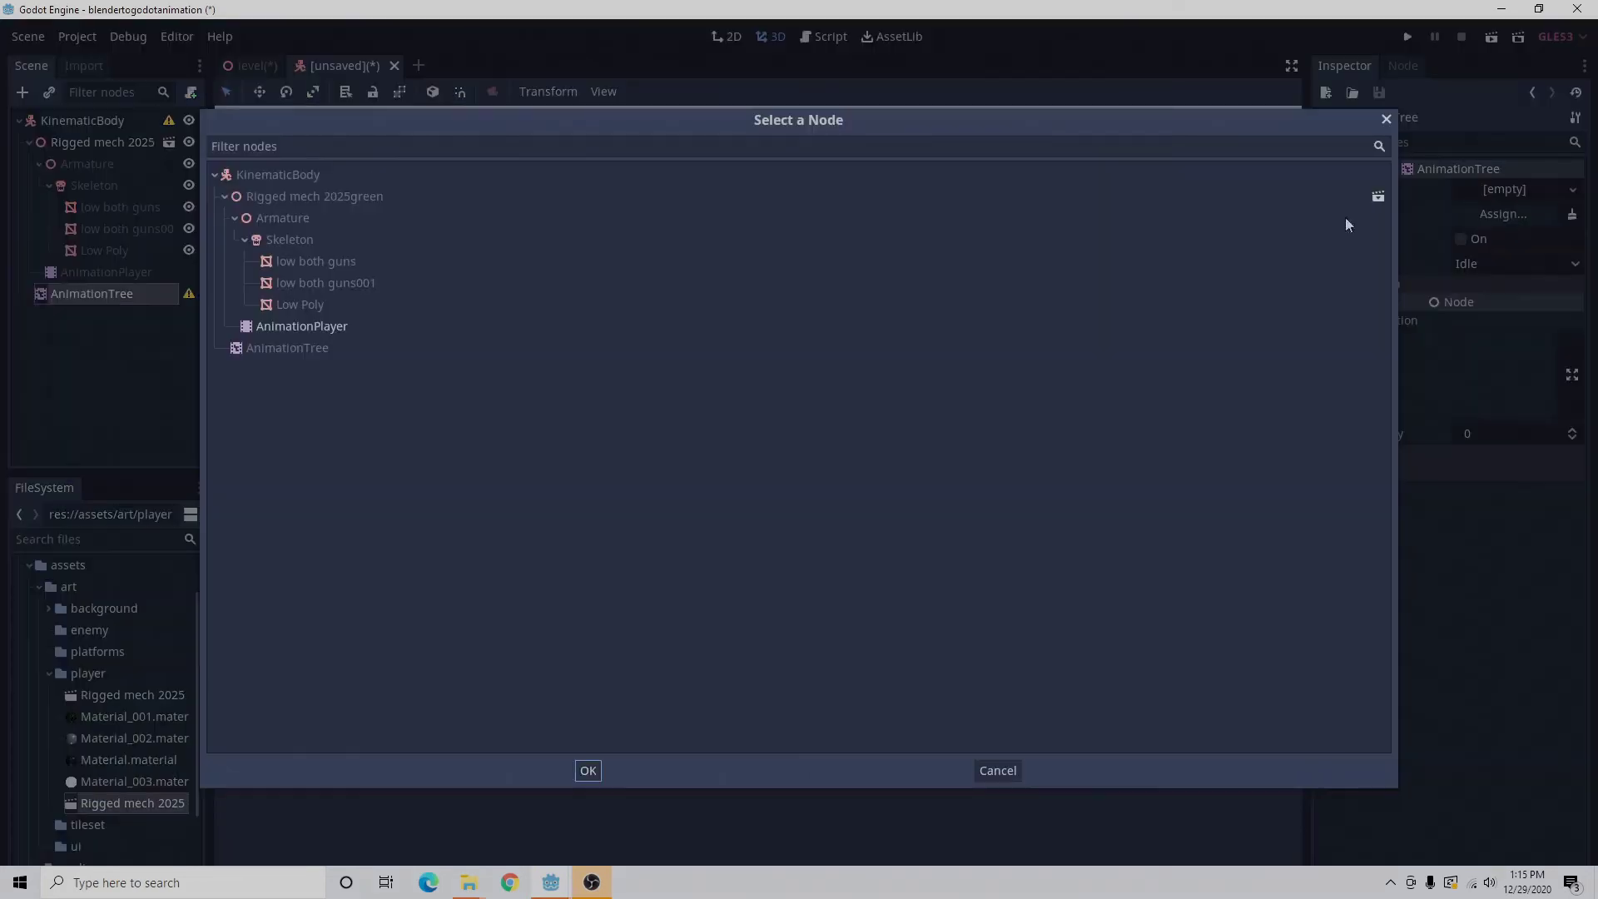
{"action": "left_click", "coordinate": [332, 327]}
{"action": "left_click", "coordinate": [590, 770]}
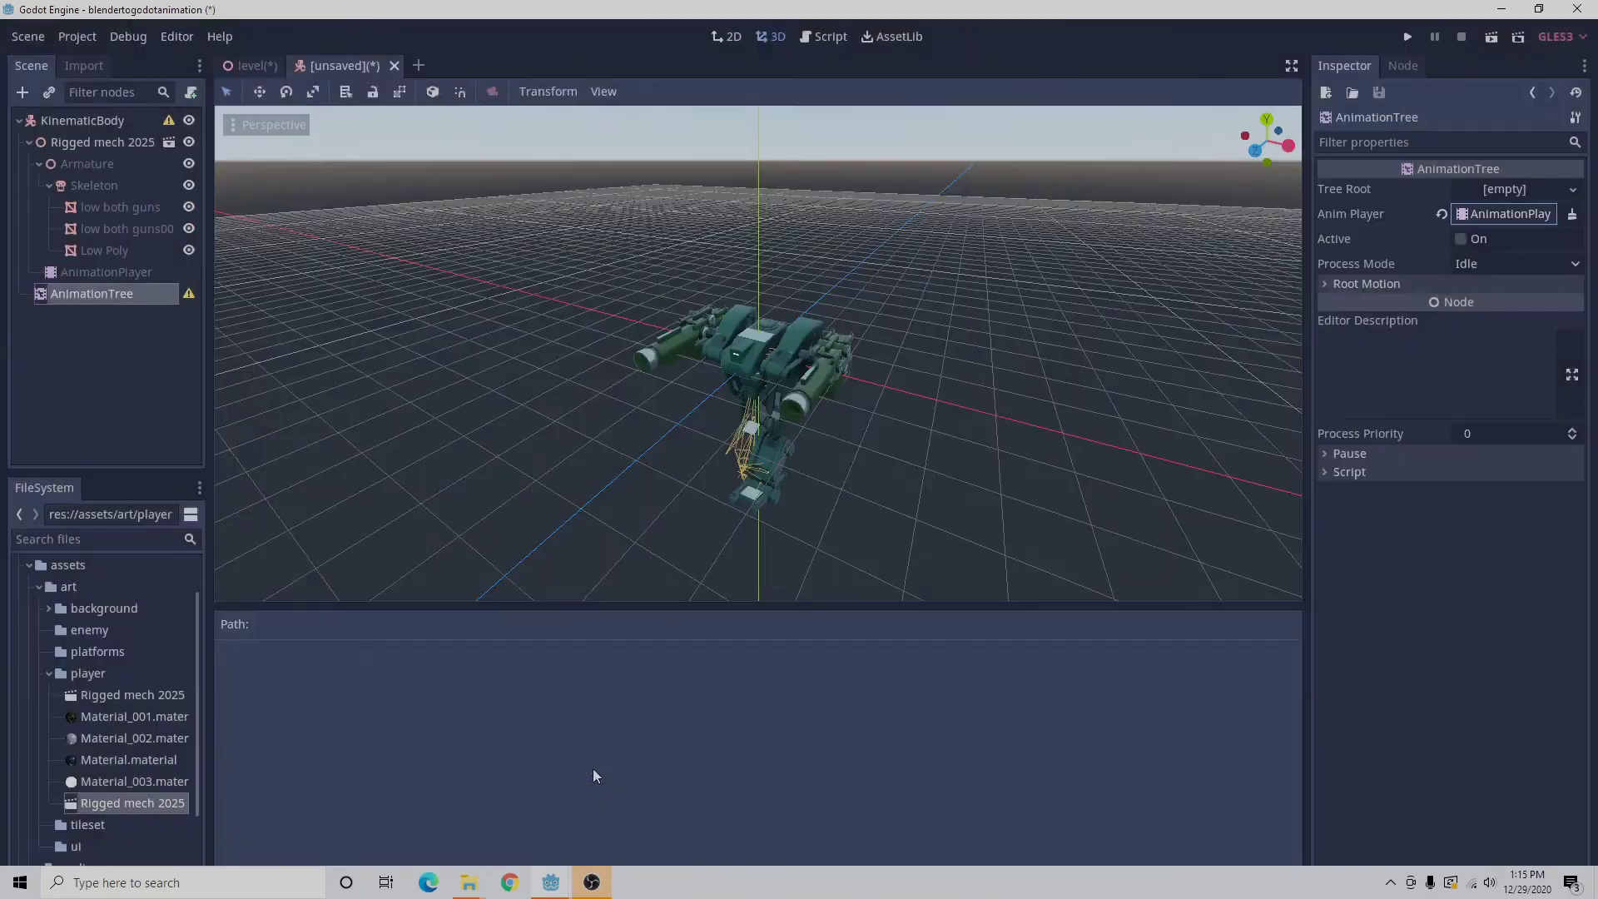
Set the AnimationTree's Tree Root to a new AnimationNodeStateMachine and make the tree active.
{"action": "left_click", "coordinate": [1495, 193]}
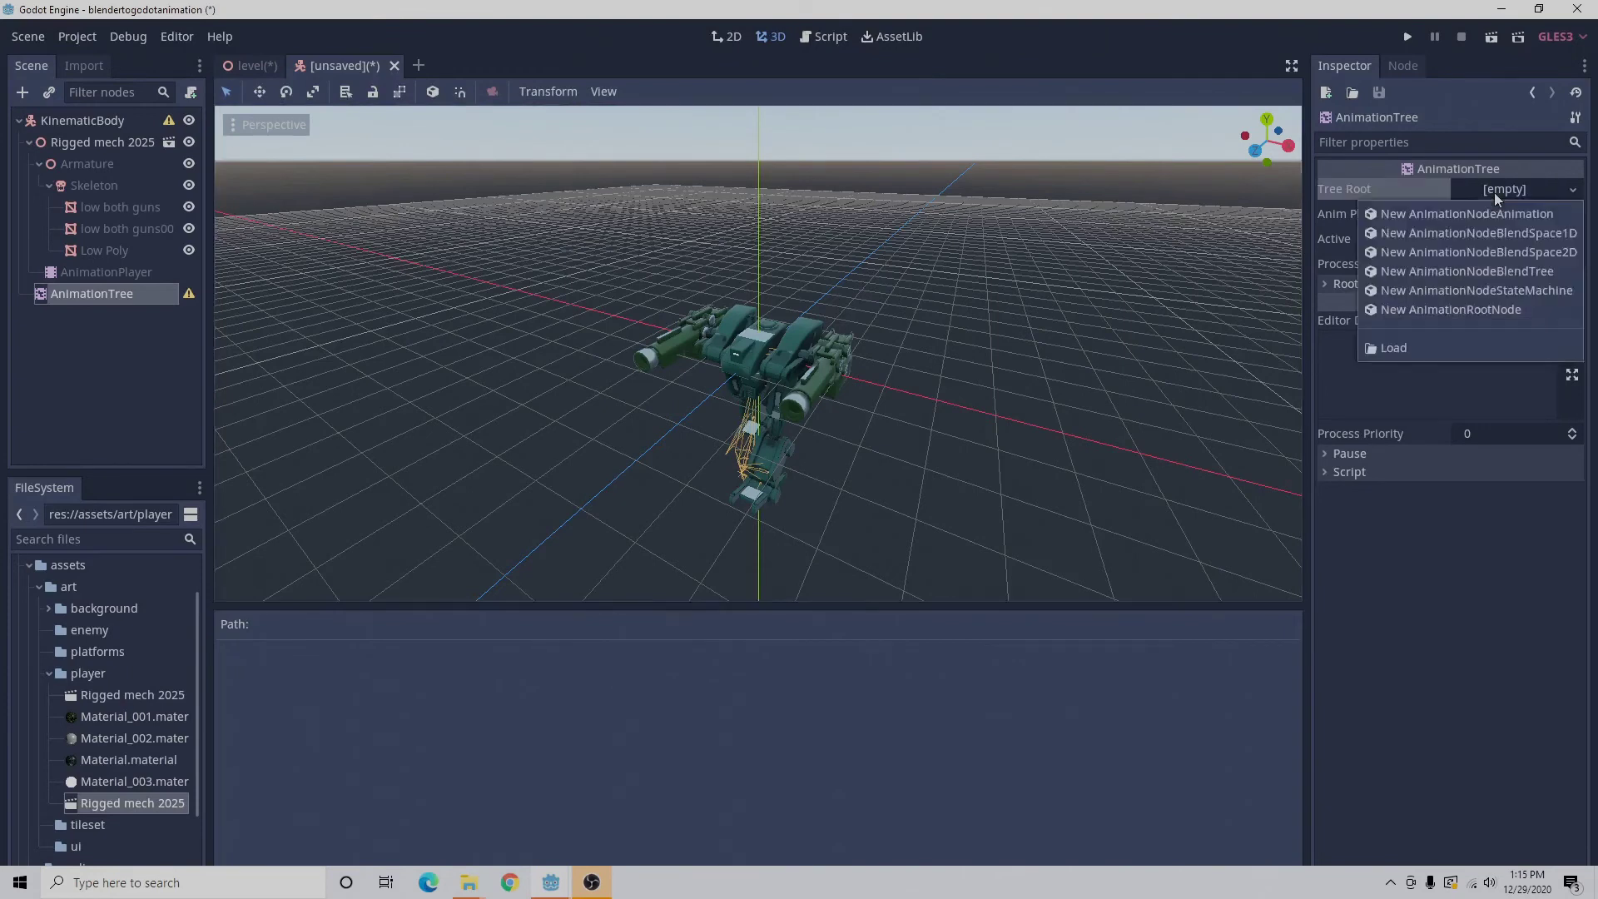
{"action": "left_click", "coordinate": [1495, 291]}
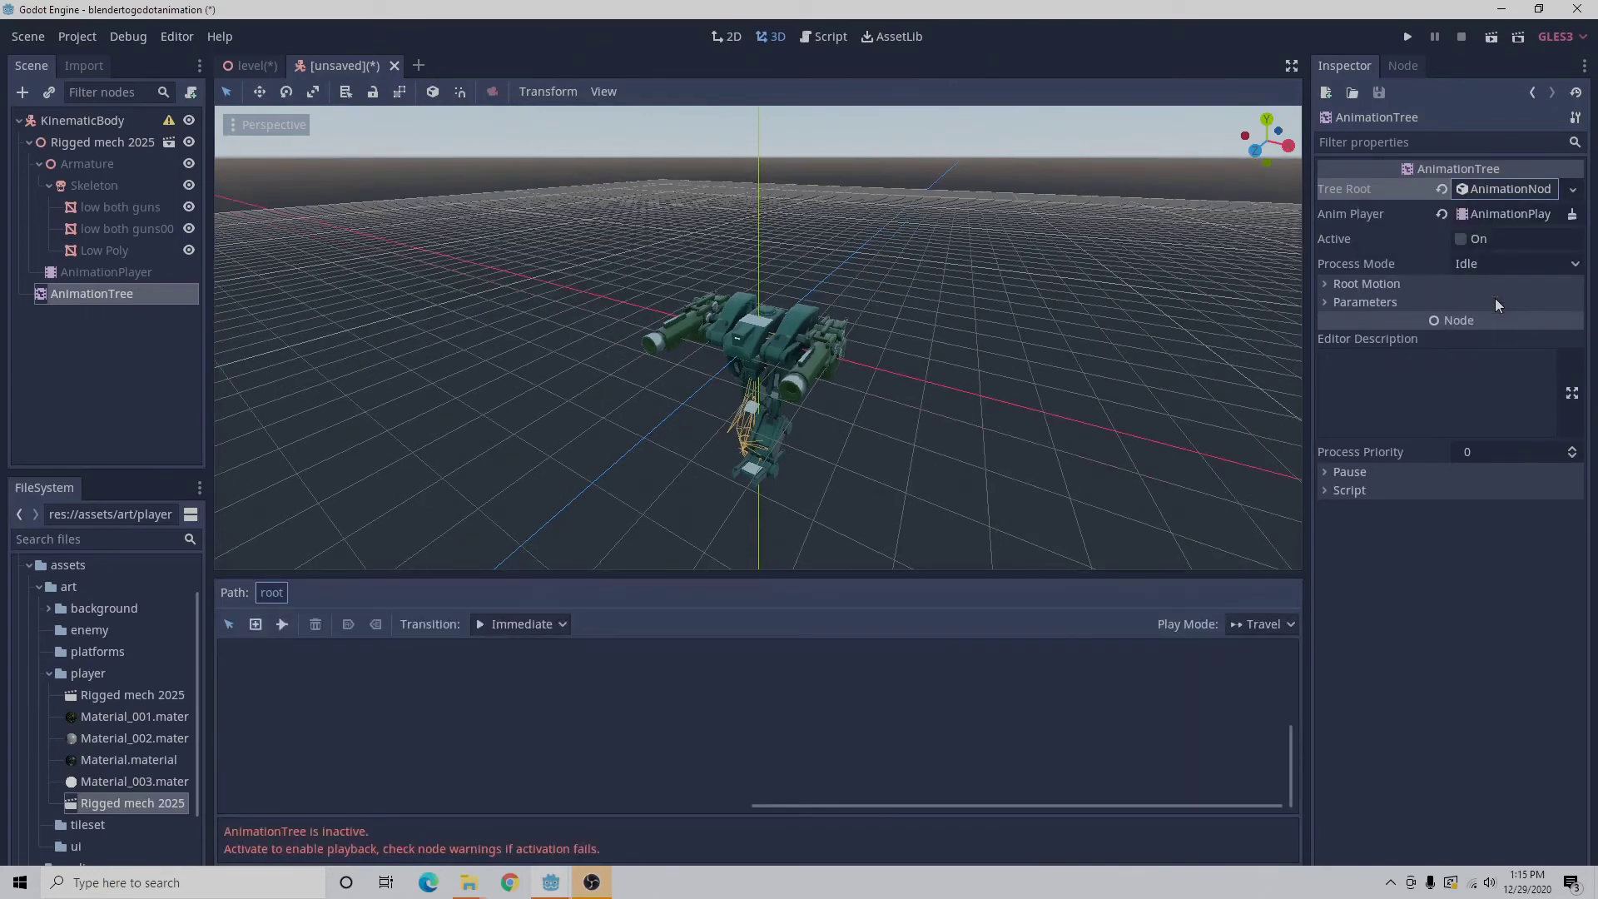
{"action": "left_click", "coordinate": [1464, 241]}
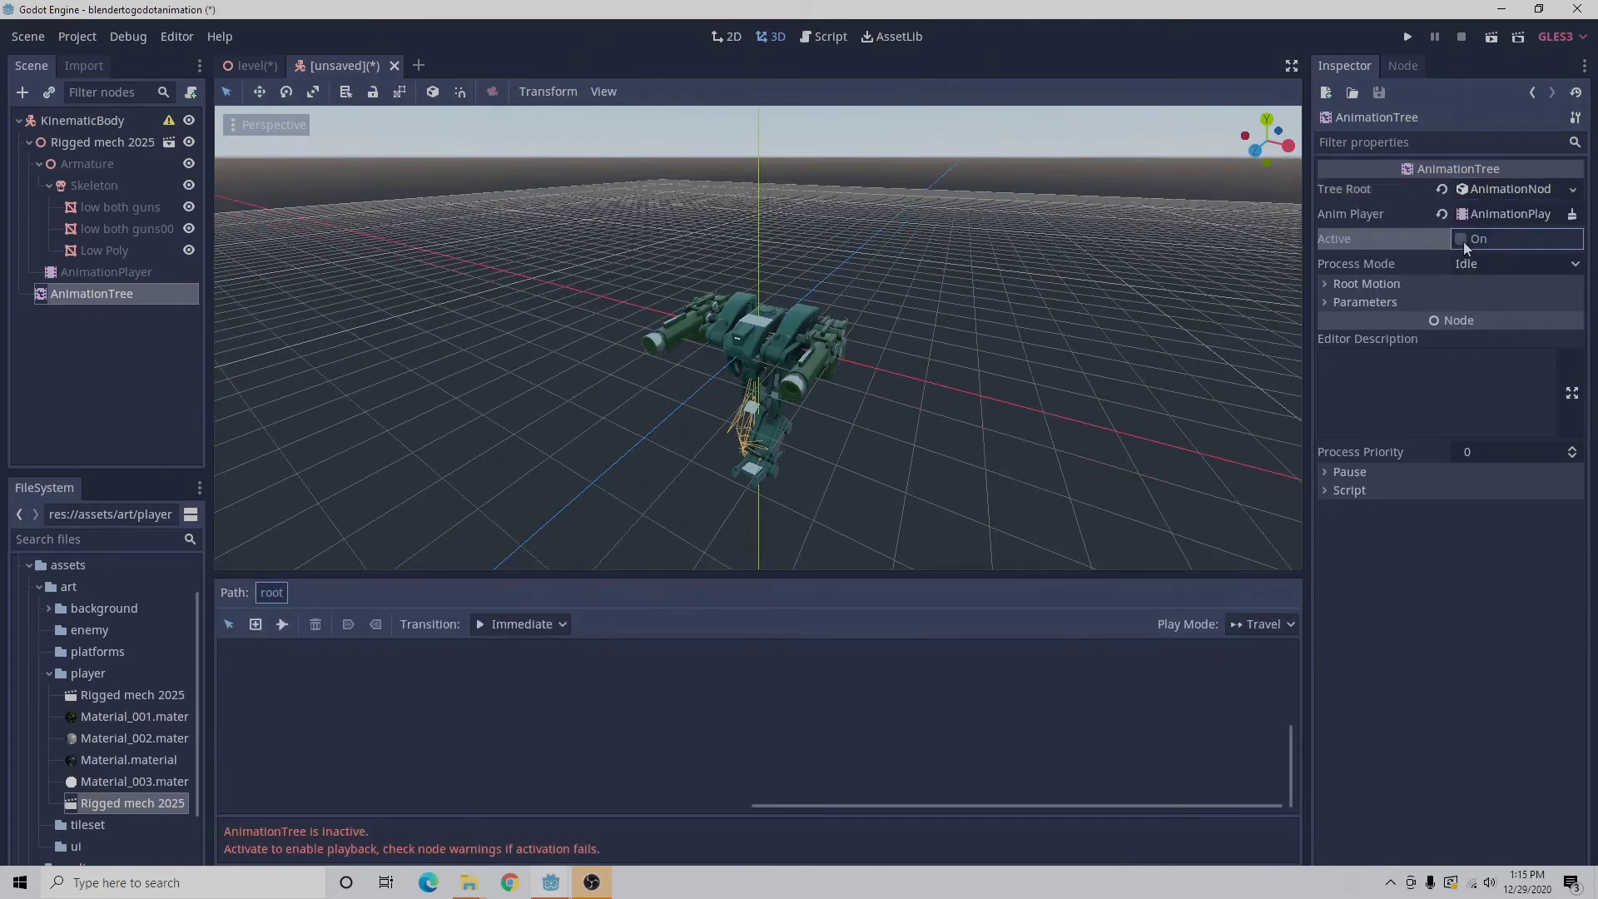
Add the Idlepose and walk animations as two separate states in the AnimationTree's state machine.
{"action": "right_click", "coordinate": [449, 717]}
{"action": "mouse_move", "coordinate": [485, 734]}
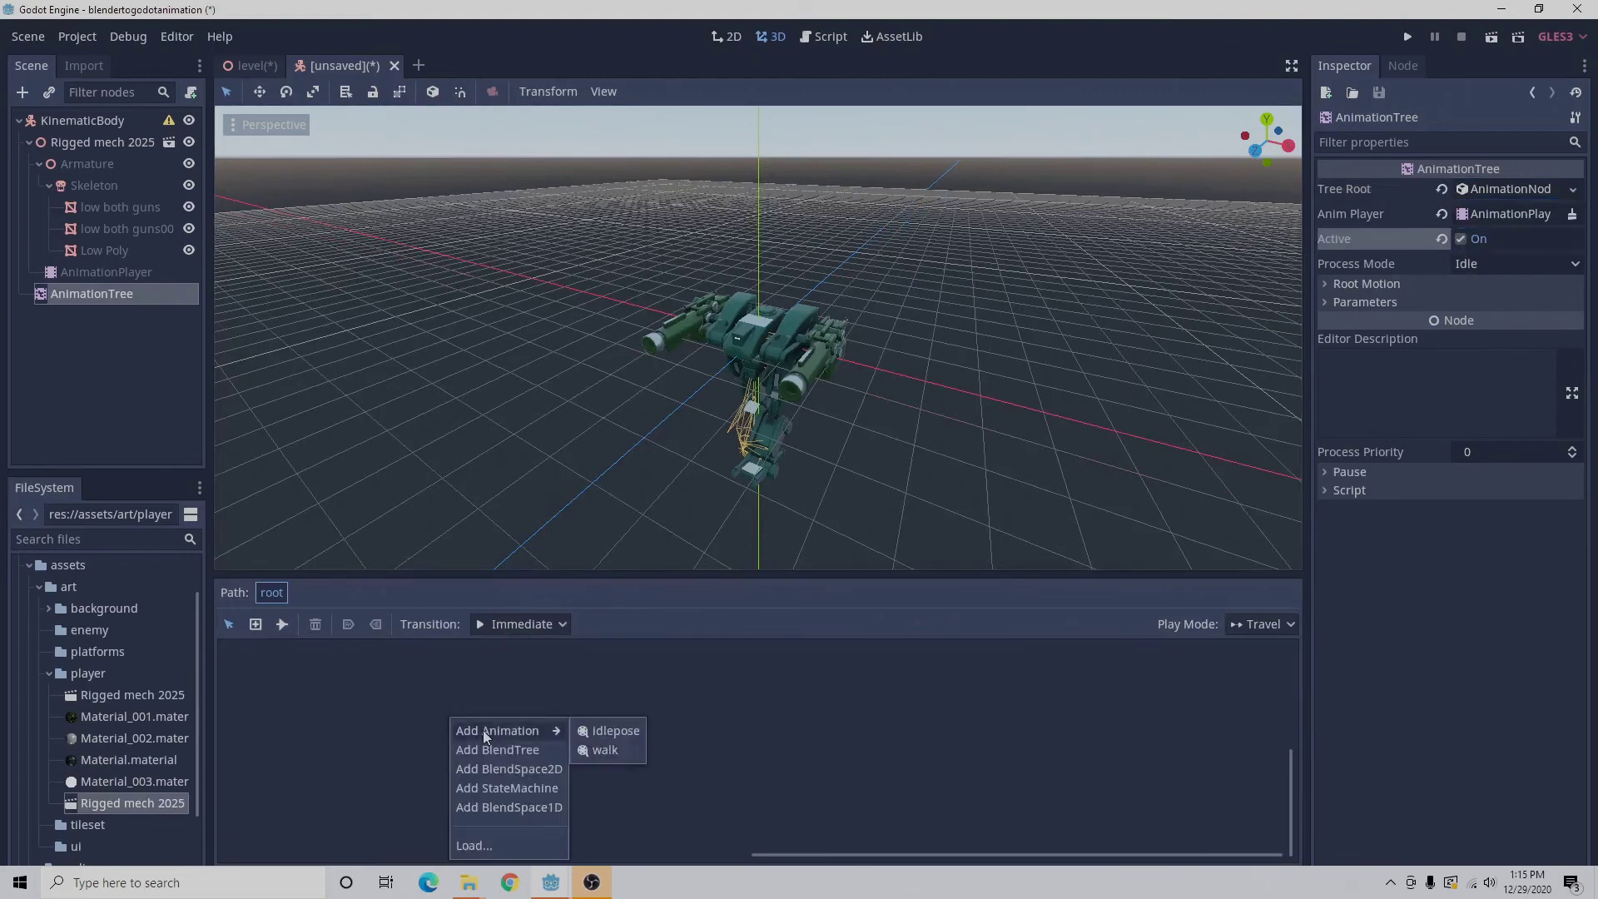
{"action": "left_click", "coordinate": [607, 730]}
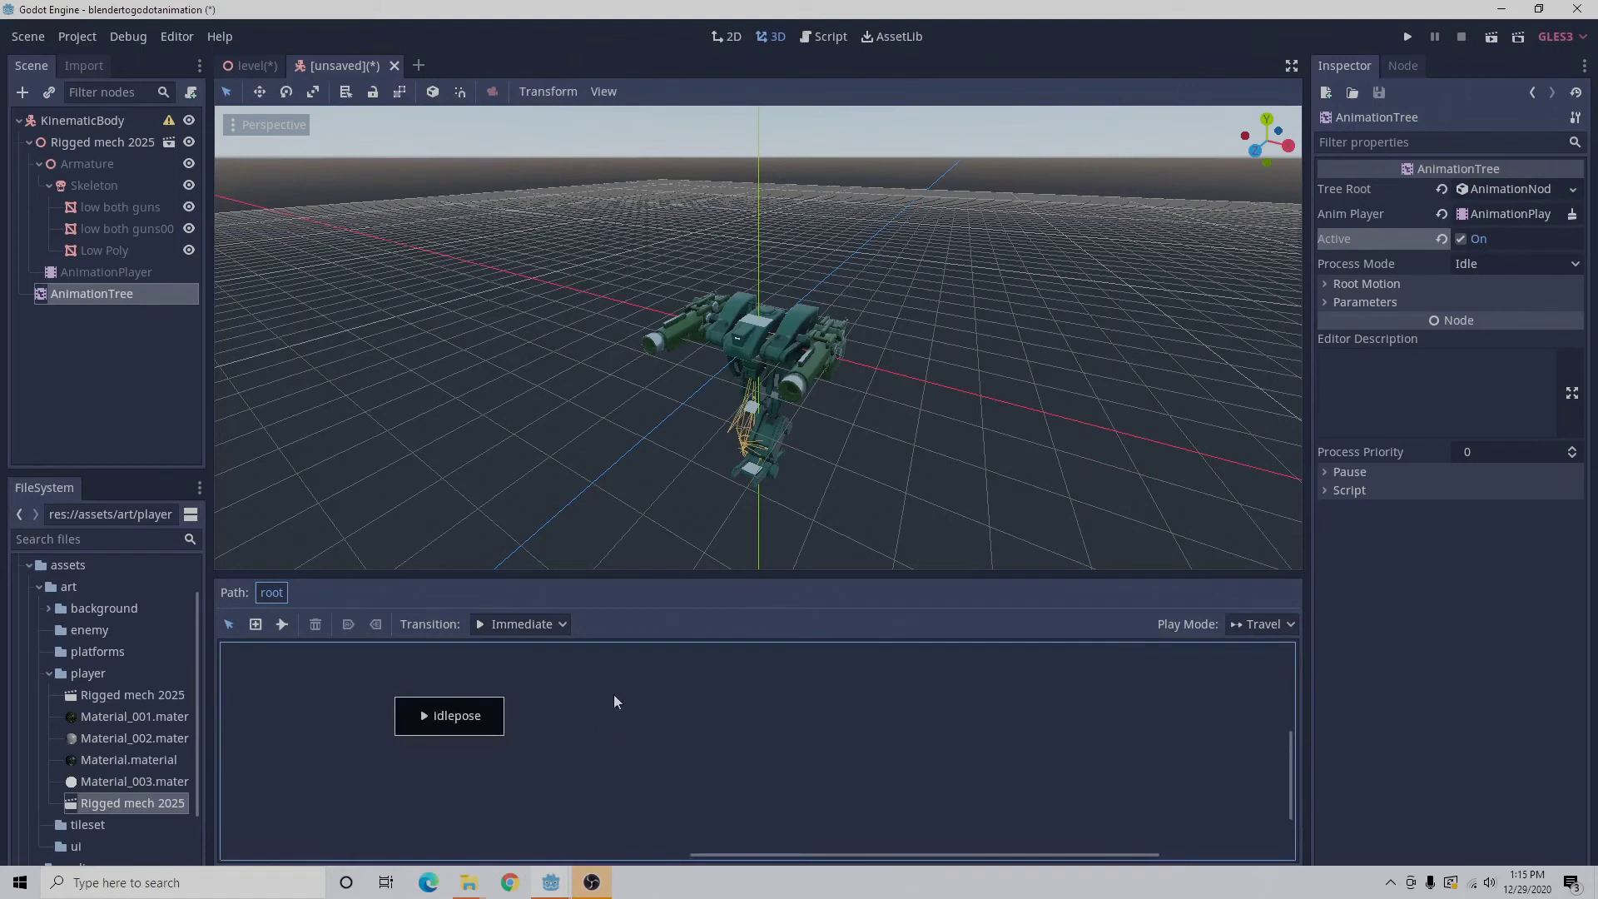
{"action": "right_click", "coordinate": [649, 693]}
{"action": "mouse_move", "coordinate": [683, 707]}
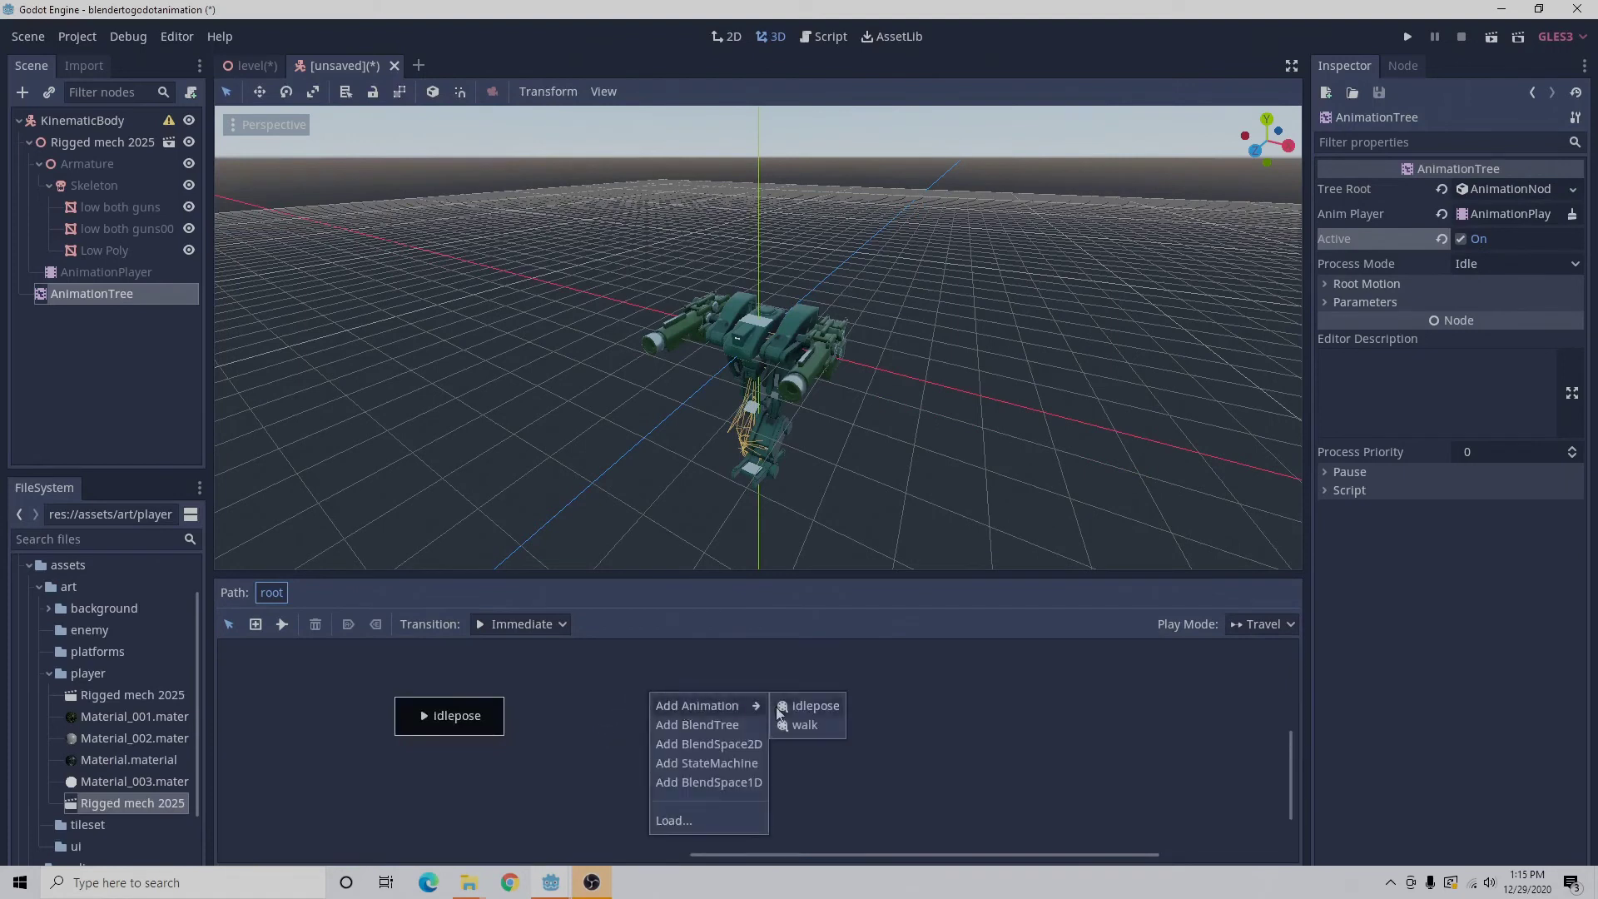
{"action": "left_click", "coordinate": [801, 727]}
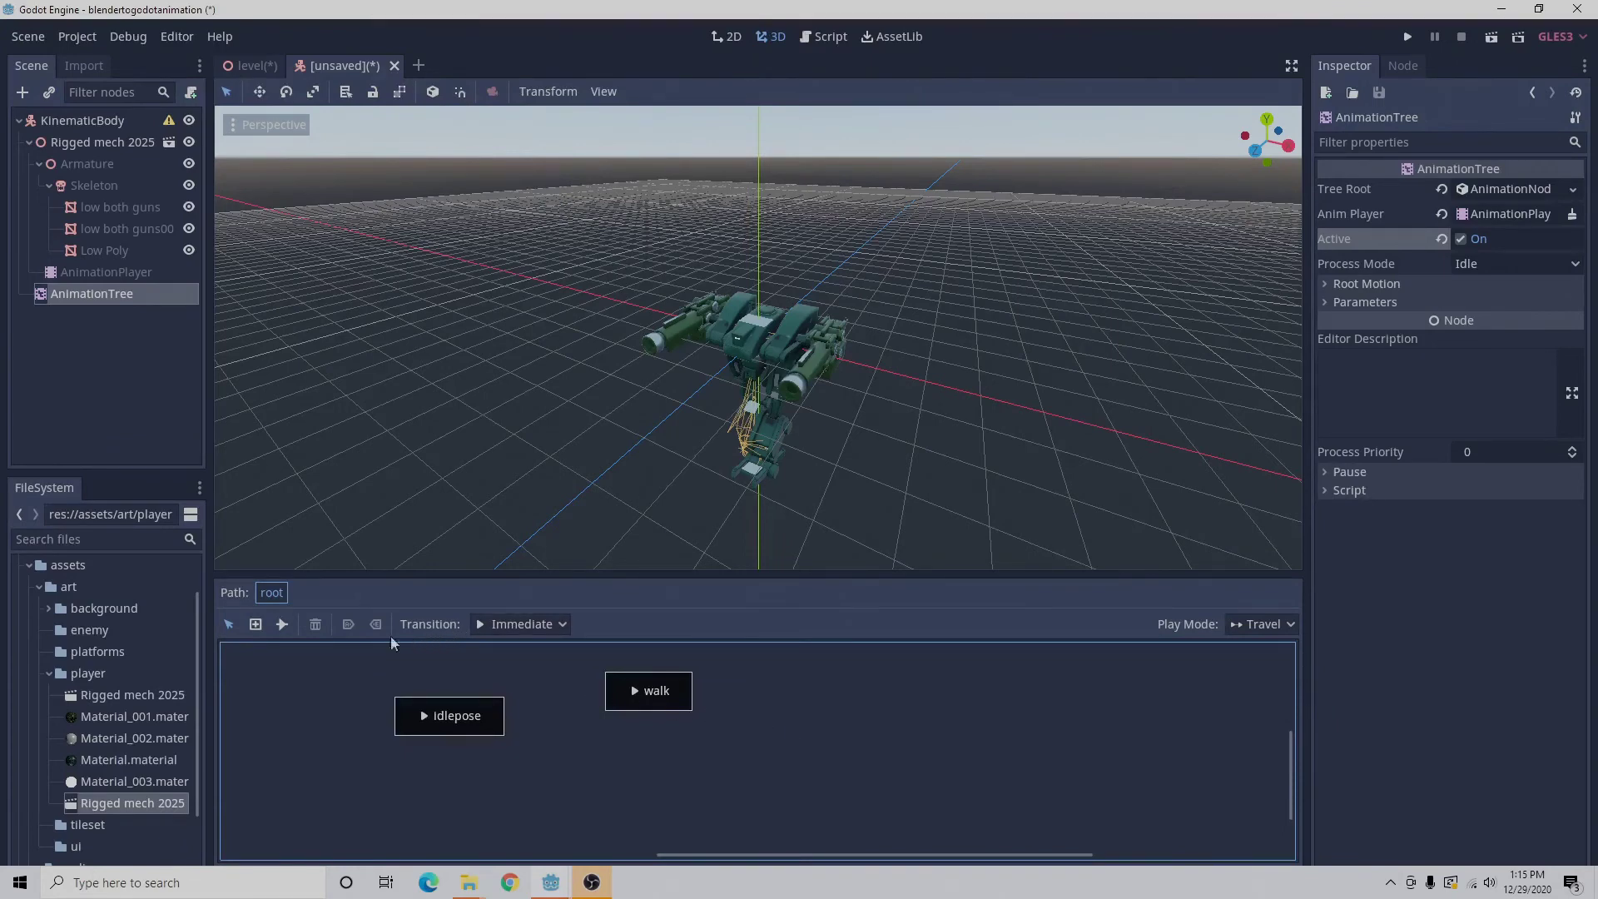
Connect Idlepose and walk with immediate transitions in both directions, and return to the selection tool.
{"action": "left_click", "coordinate": [282, 630]}
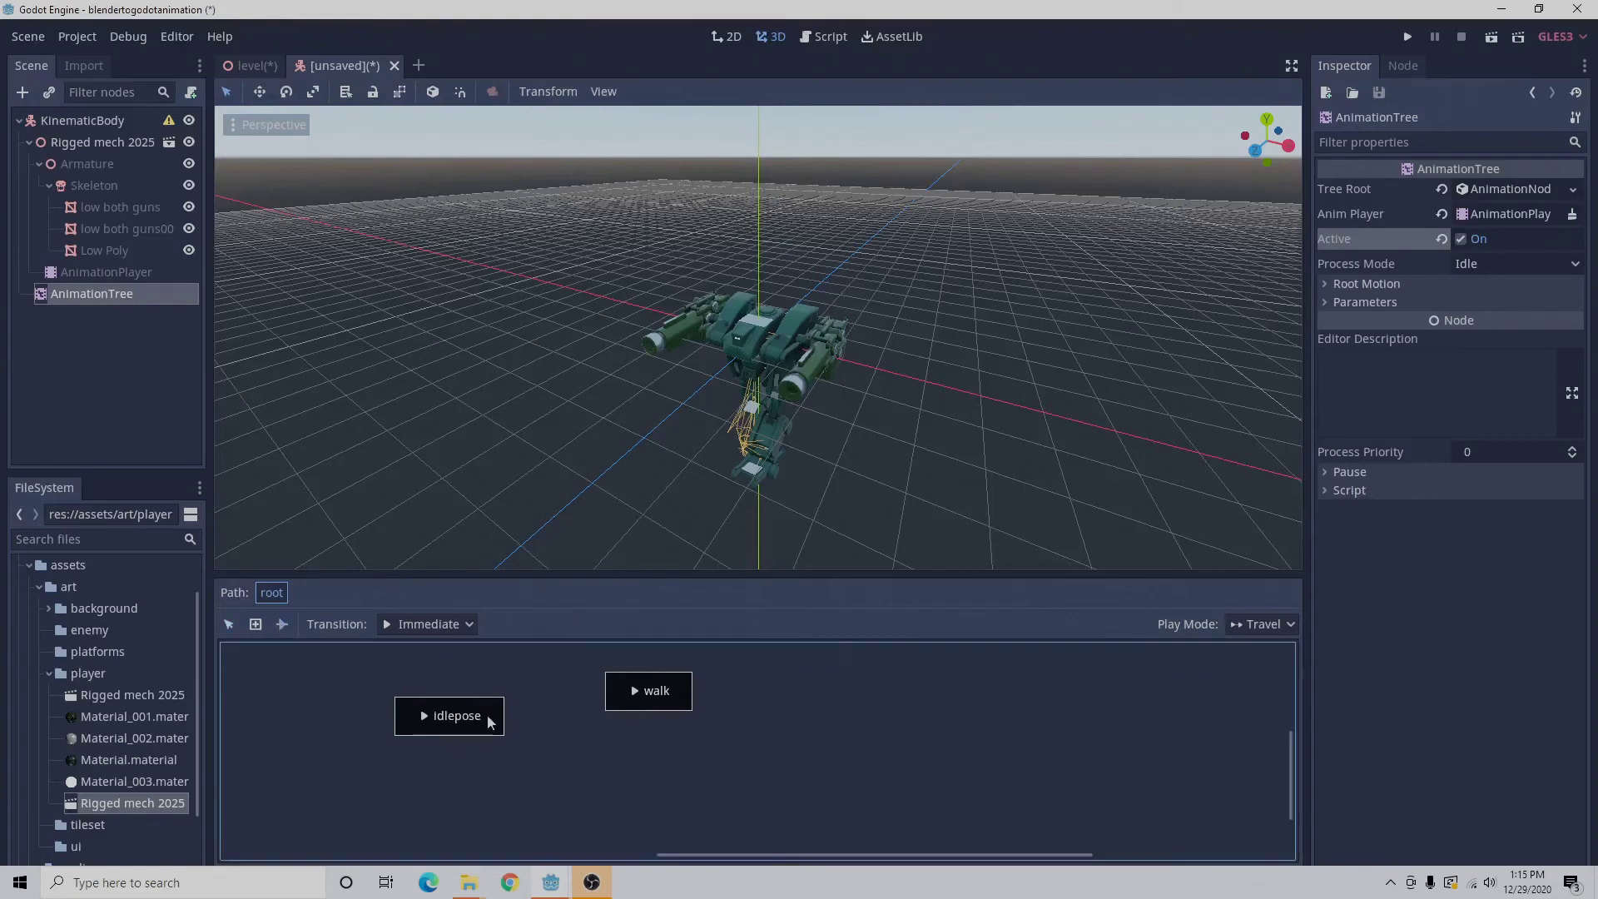
{"action": "left_click_drag", "start_coordinate": [484, 716], "coordinate": [631, 704]}
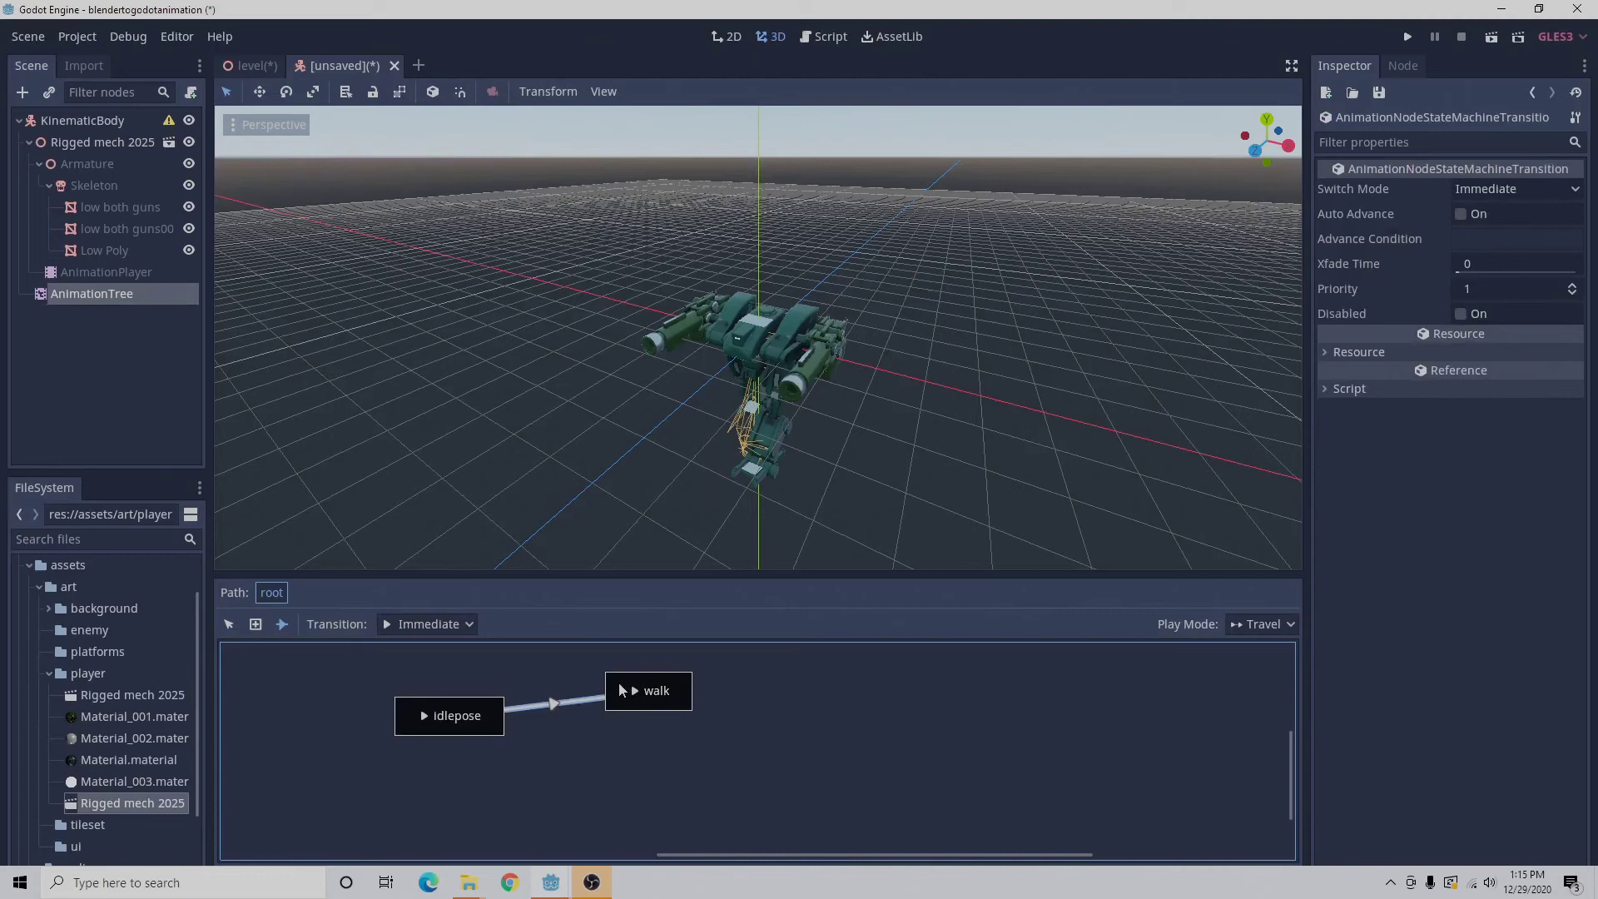
{"action": "left_click_drag", "start_coordinate": [623, 690], "coordinate": [471, 720]}
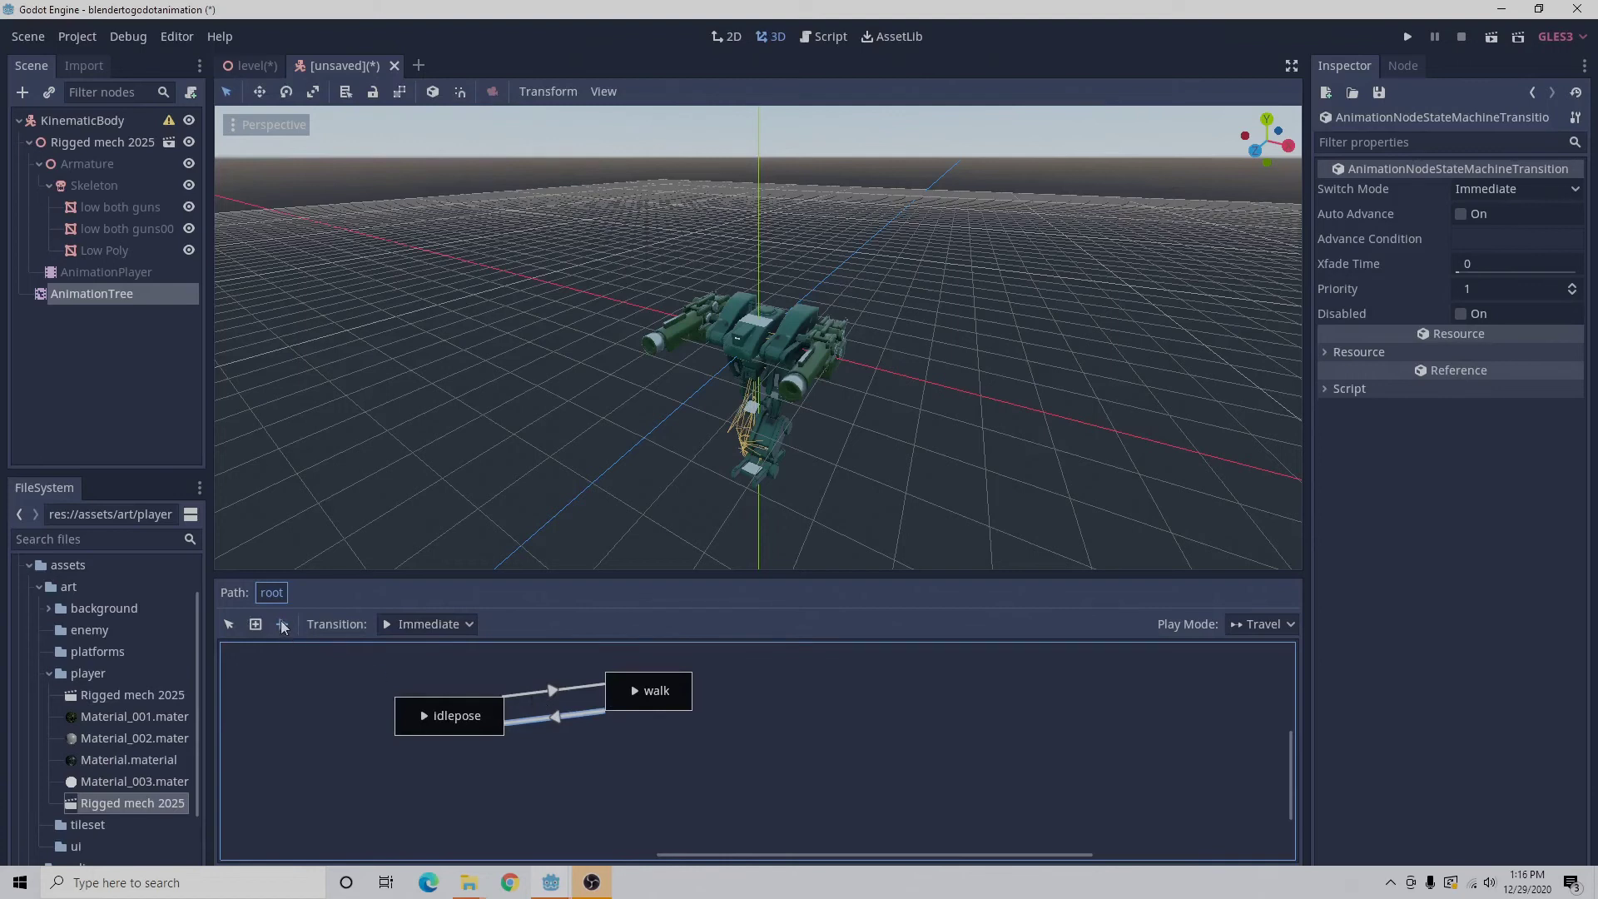
{"action": "left_click", "coordinate": [230, 630]}
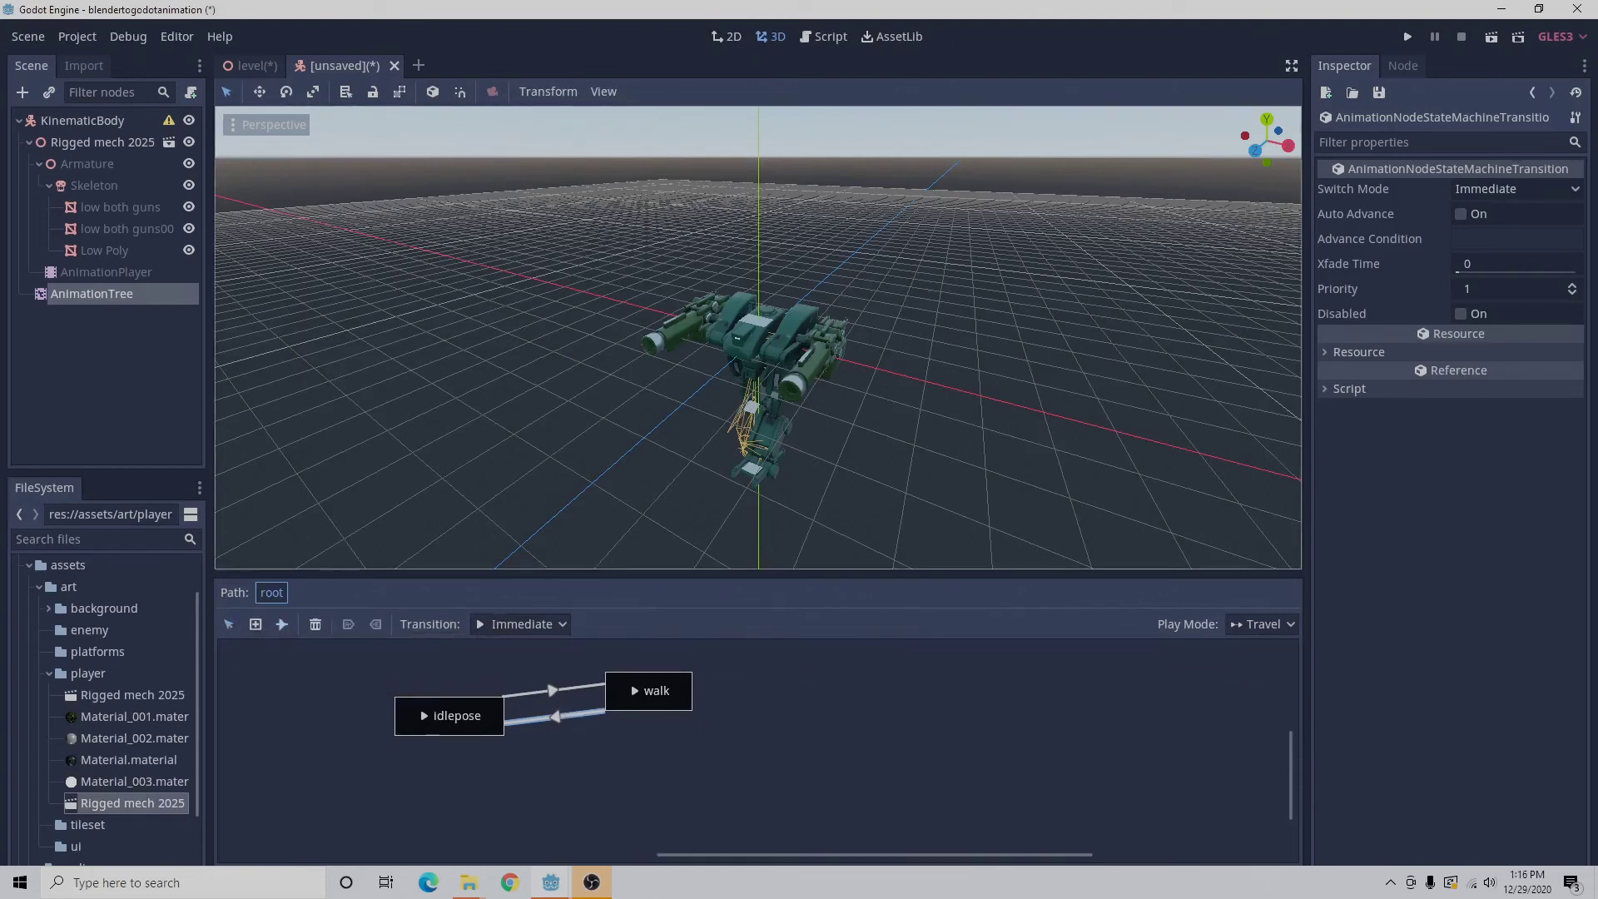
Set the Xfade Time to 0.4 on both transitions between Idlepose and walk.
{"action": "left_click", "coordinate": [1468, 266]}
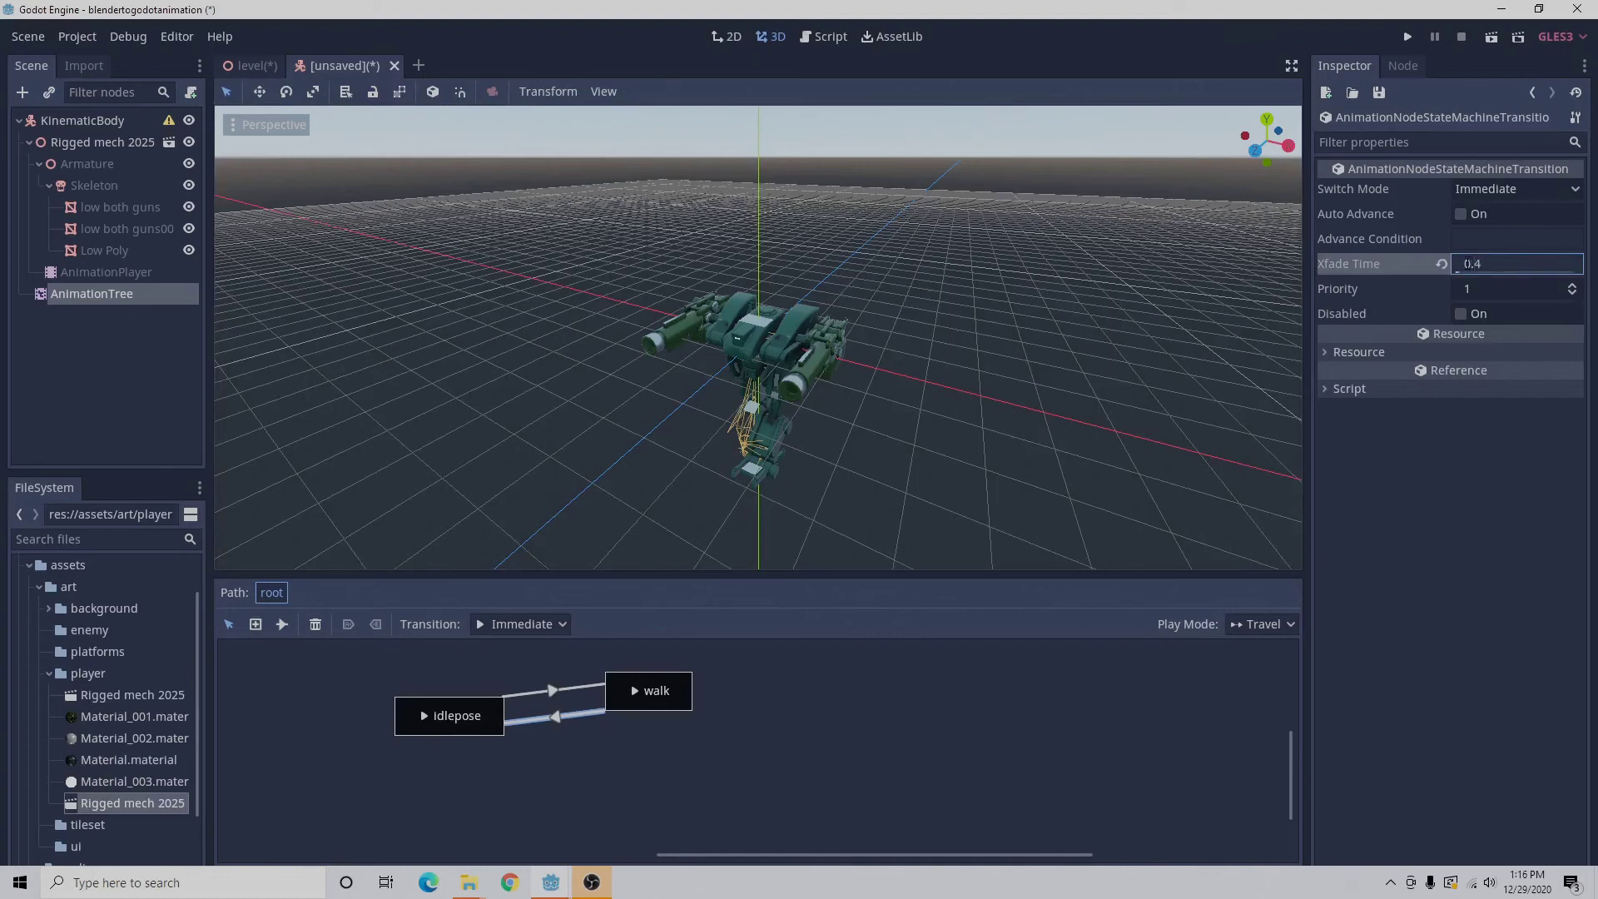
{"action": "key", "text": "Return"}
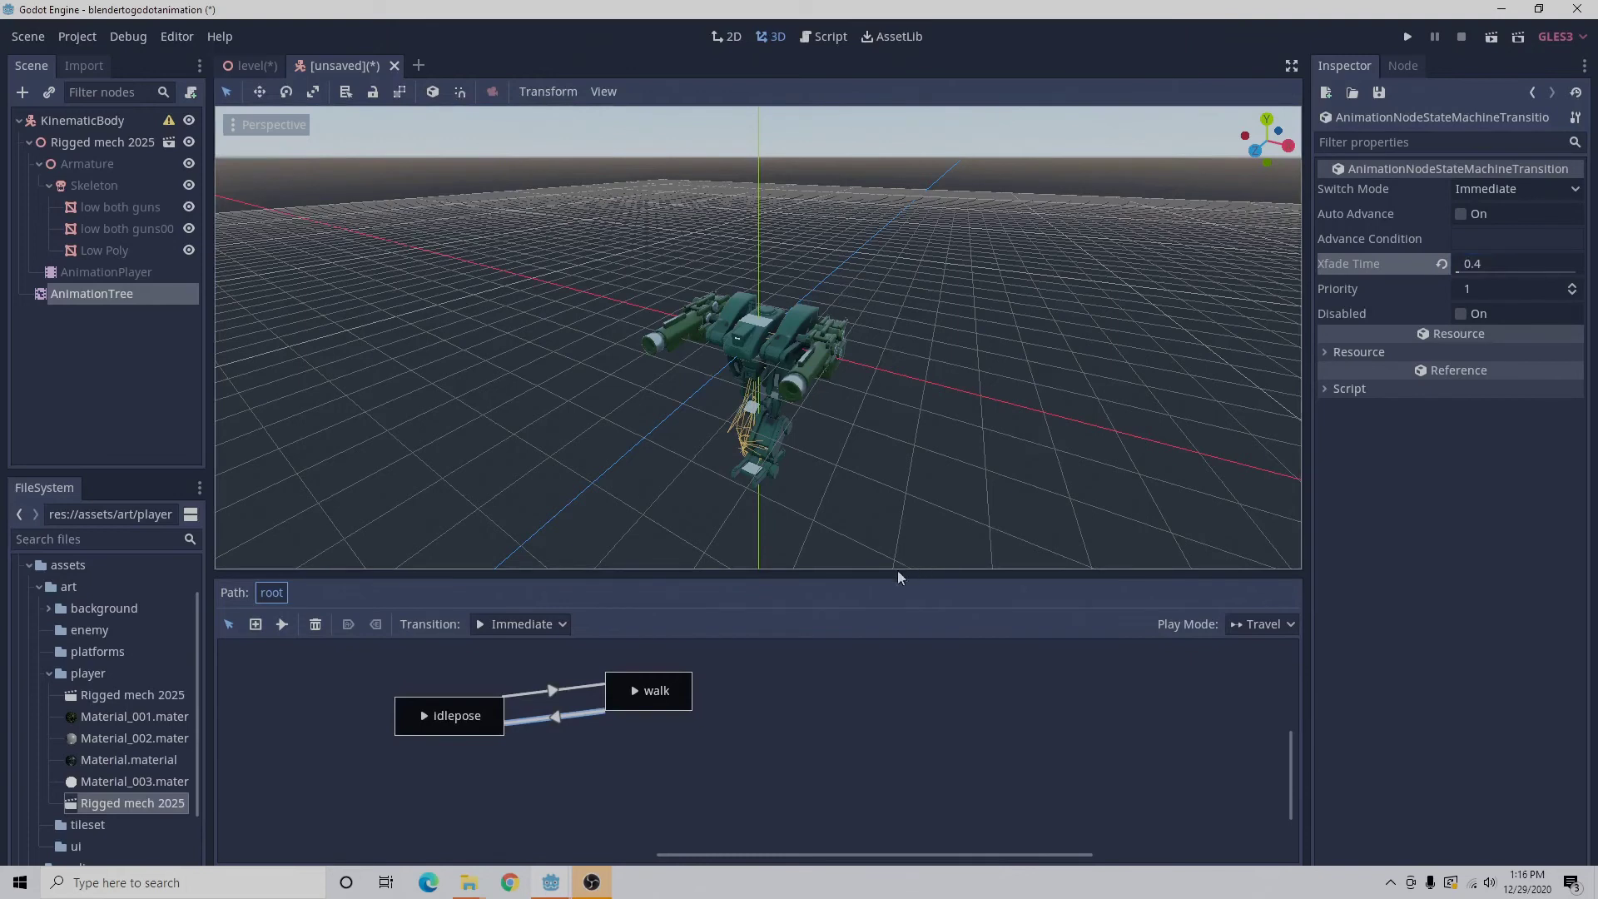
{"action": "left_click", "coordinate": [594, 691]}
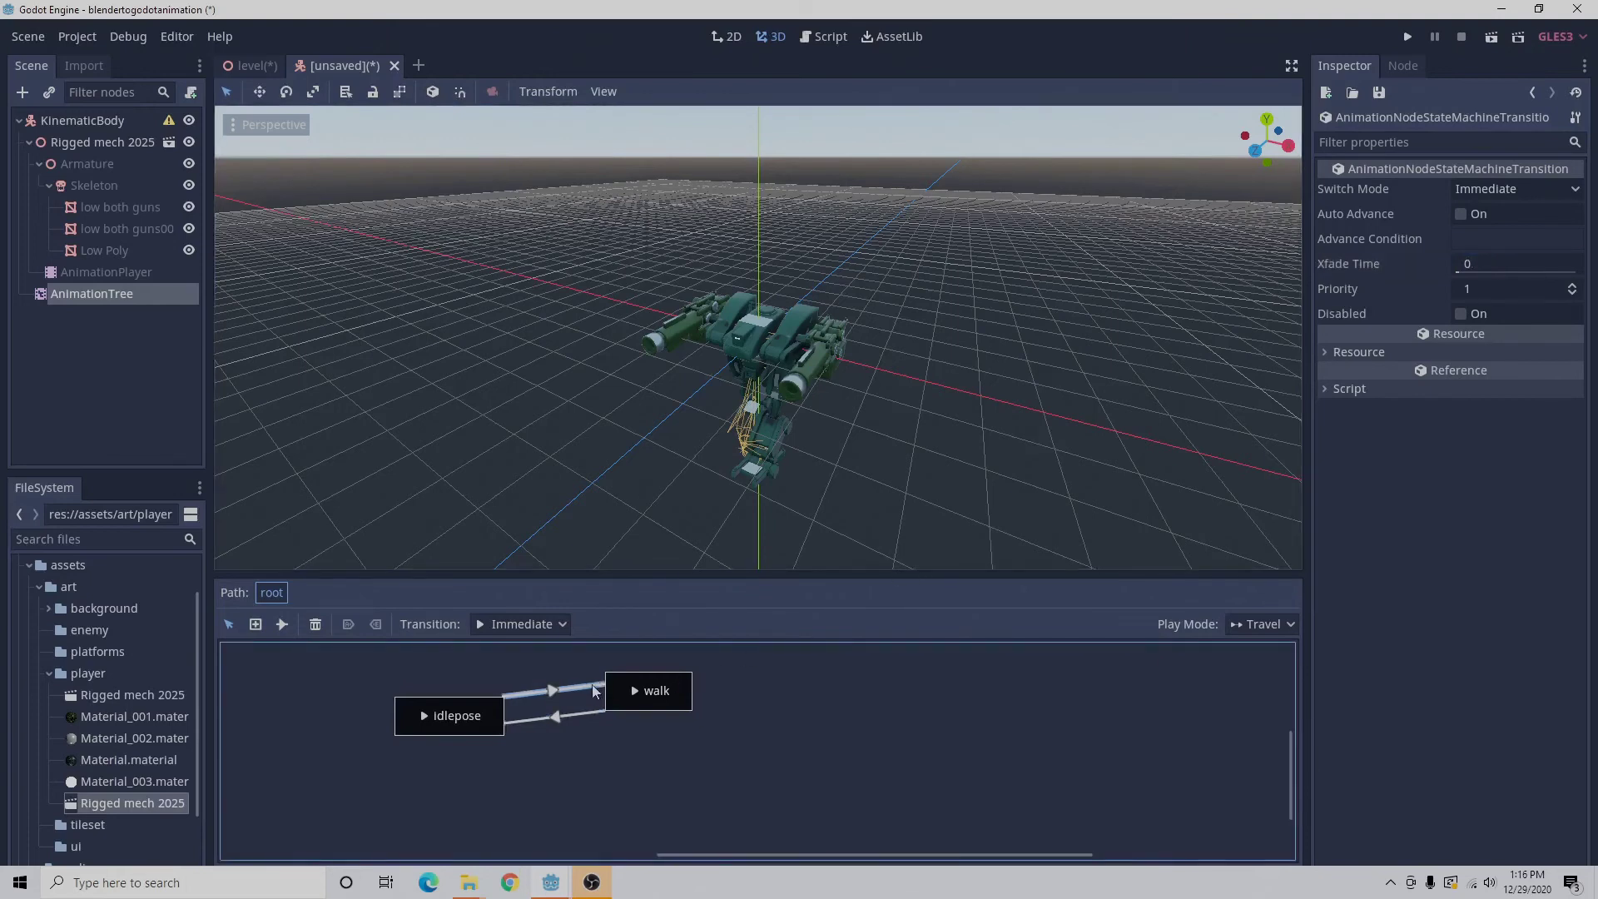
{"action": "left_click", "coordinate": [1469, 264]}
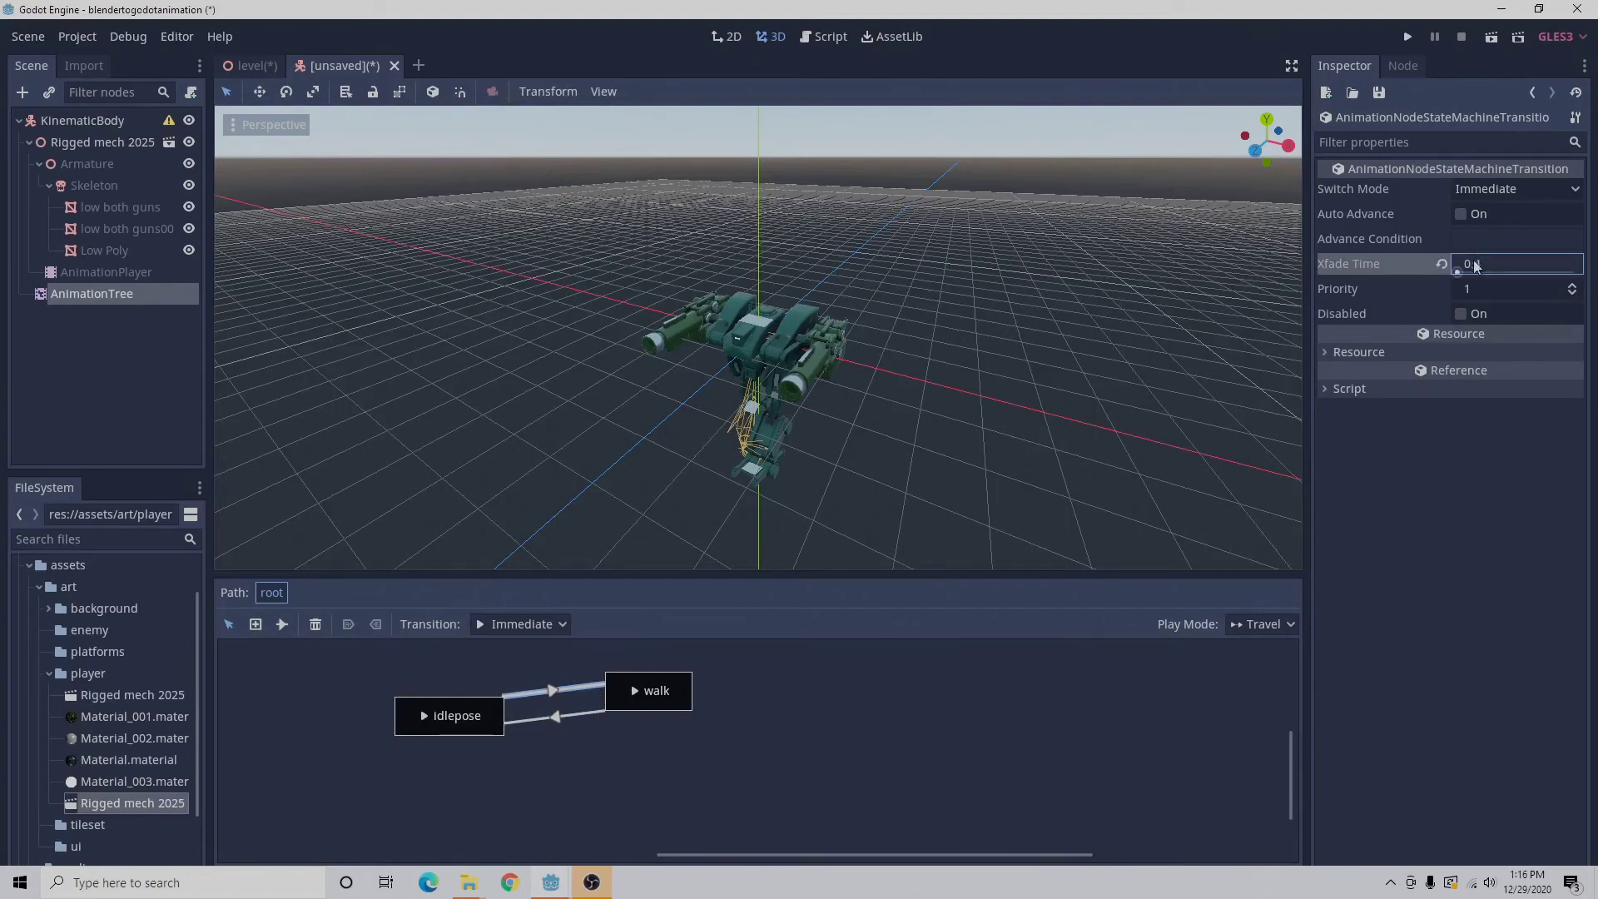
{"action": "key", "text": "Return"}
{"action": "left_click", "coordinate": [910, 651]}
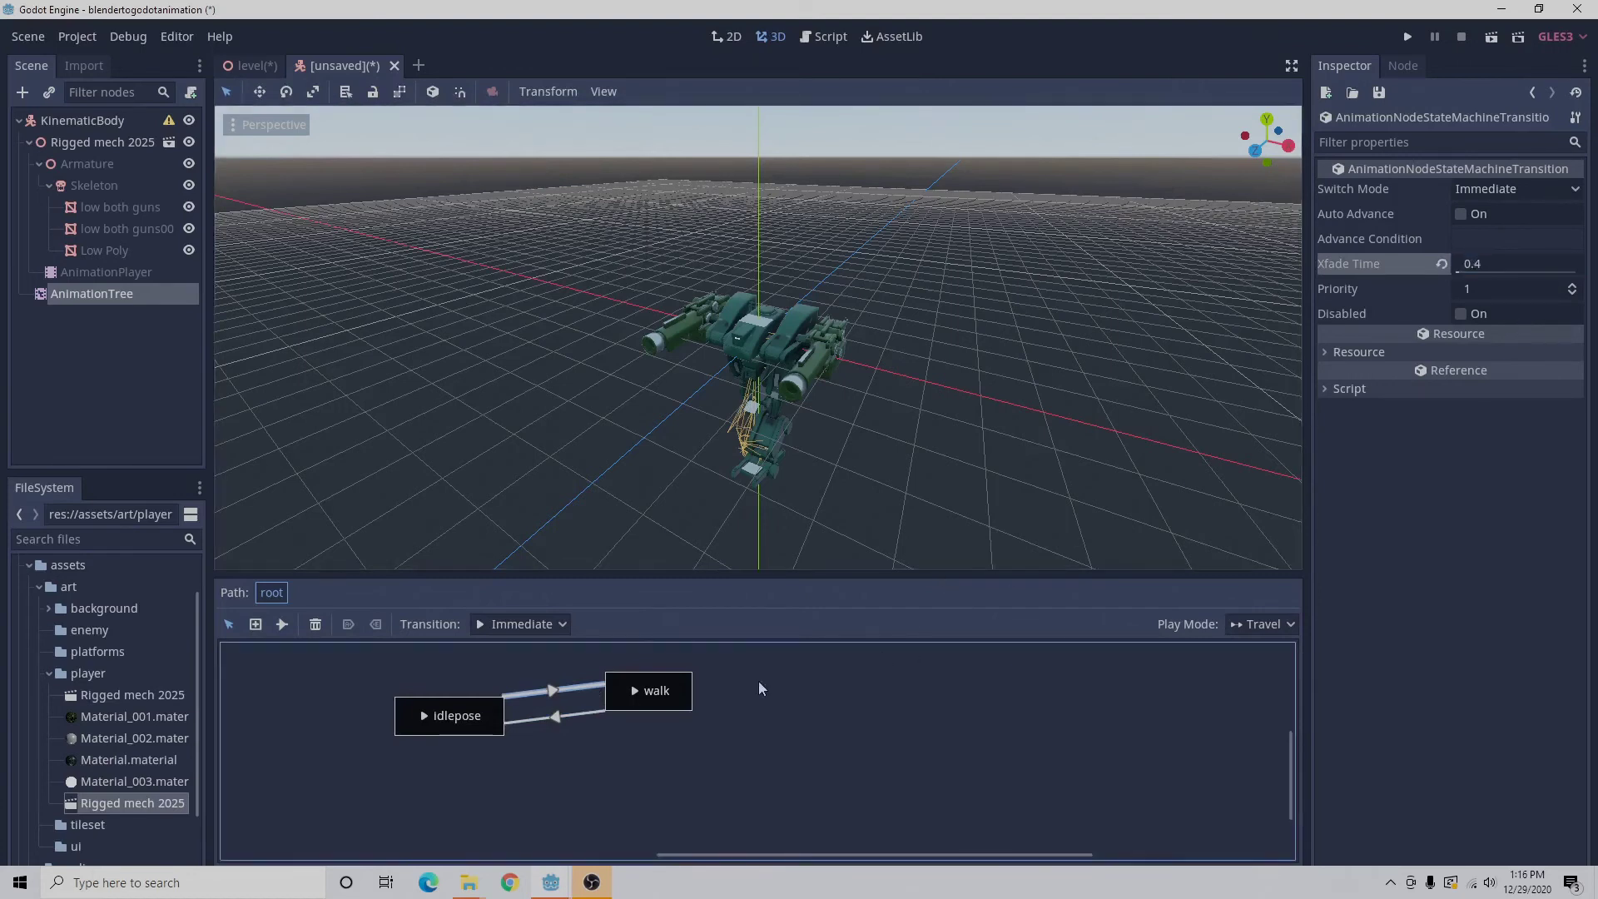
Play the Idlepose and walk states in the state machine to preview how the mech blends between them.
{"action": "left_click", "coordinate": [423, 718]}
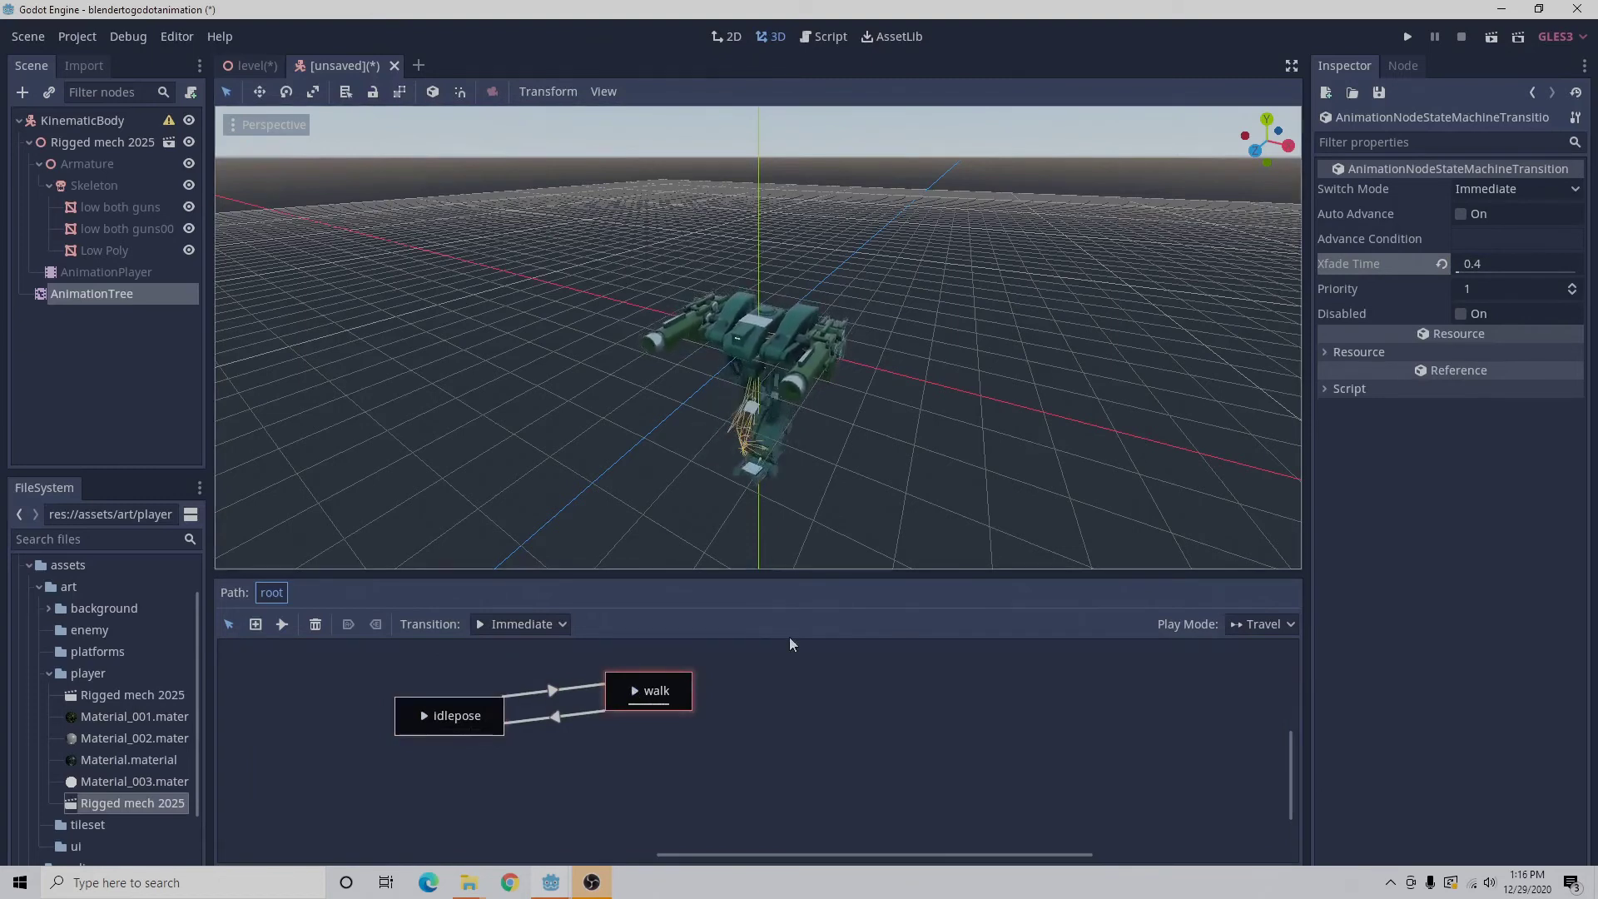
{"action": "left_click", "coordinate": [774, 658]}
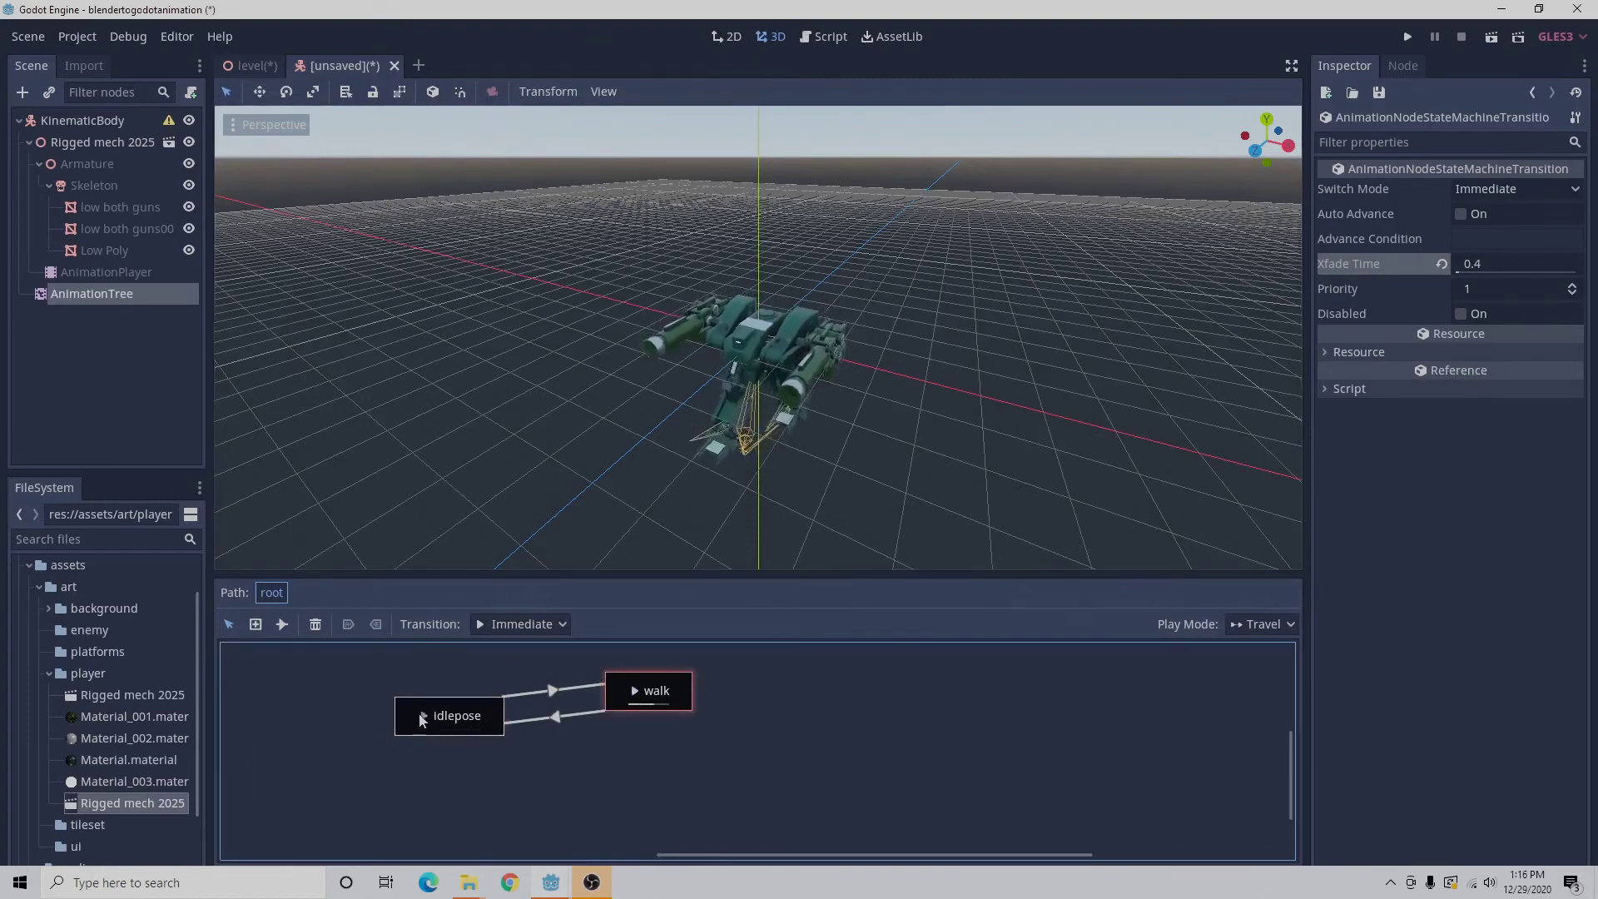
{"action": "left_click", "coordinate": [424, 718]}
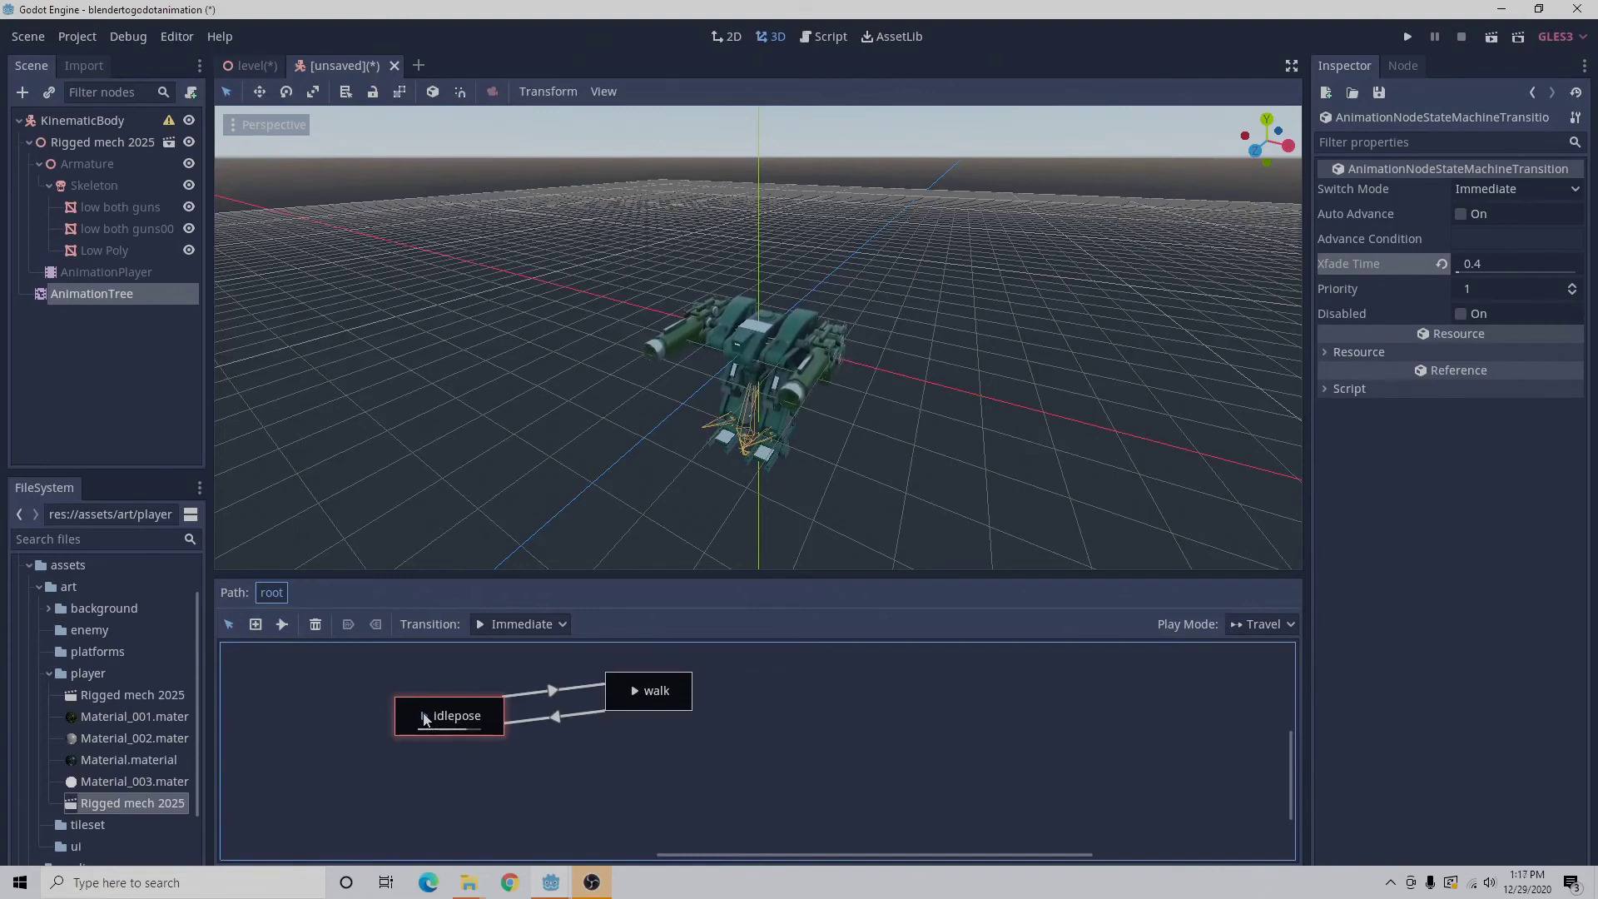
Add a CollisionShape node as a child of the KinematicBody.
{"action": "left_click", "coordinate": [71, 121]}
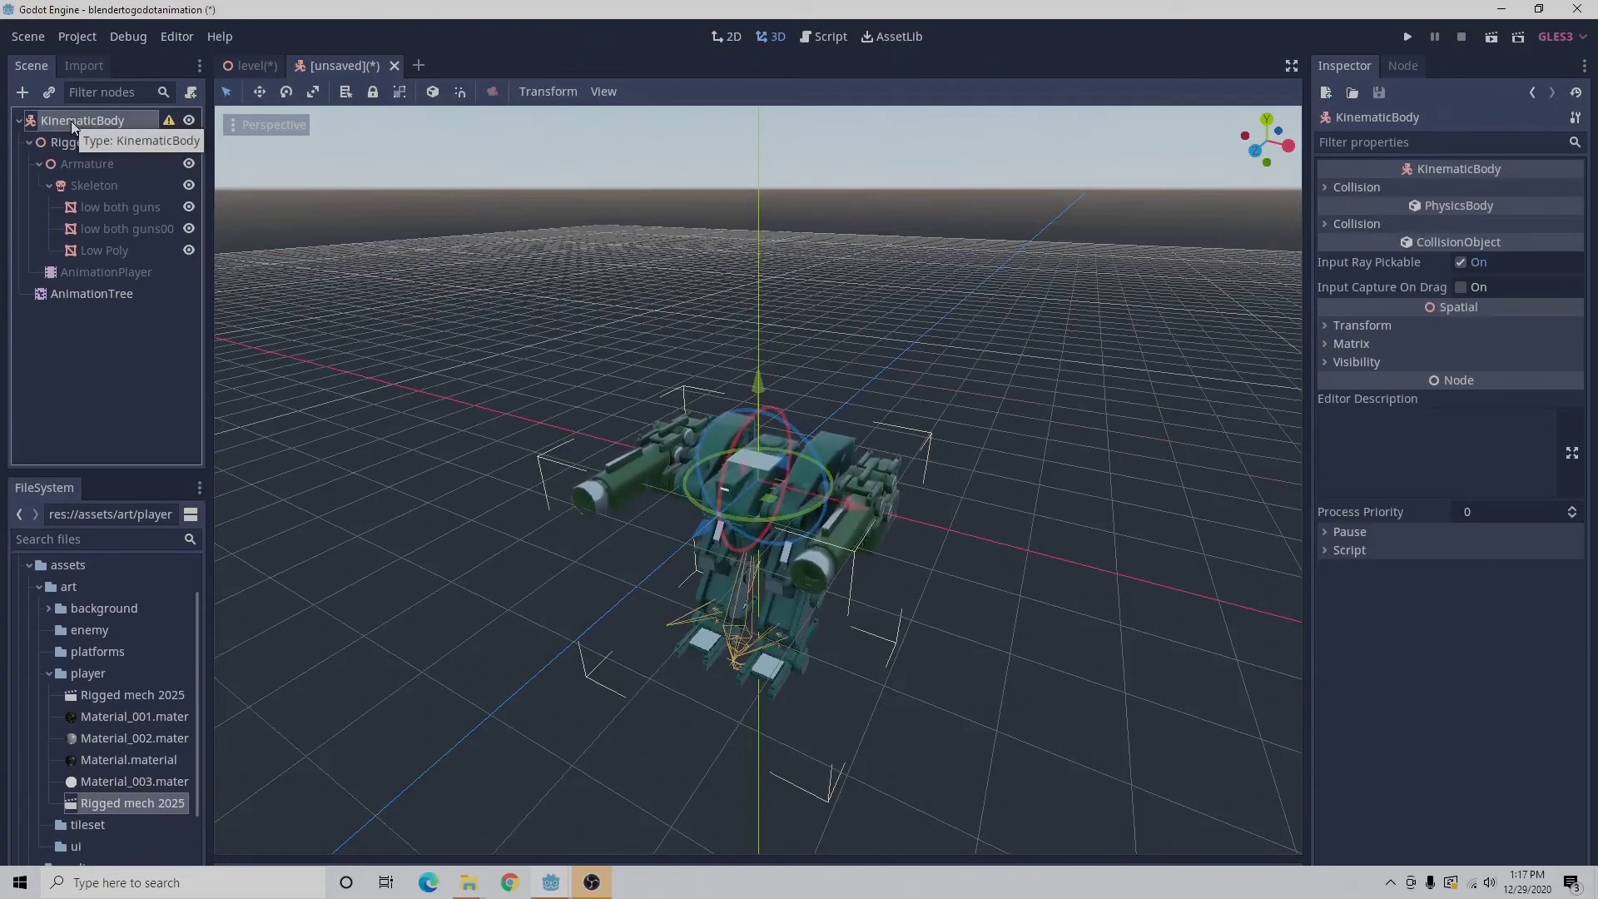
{"action": "left_click", "coordinate": [23, 94]}
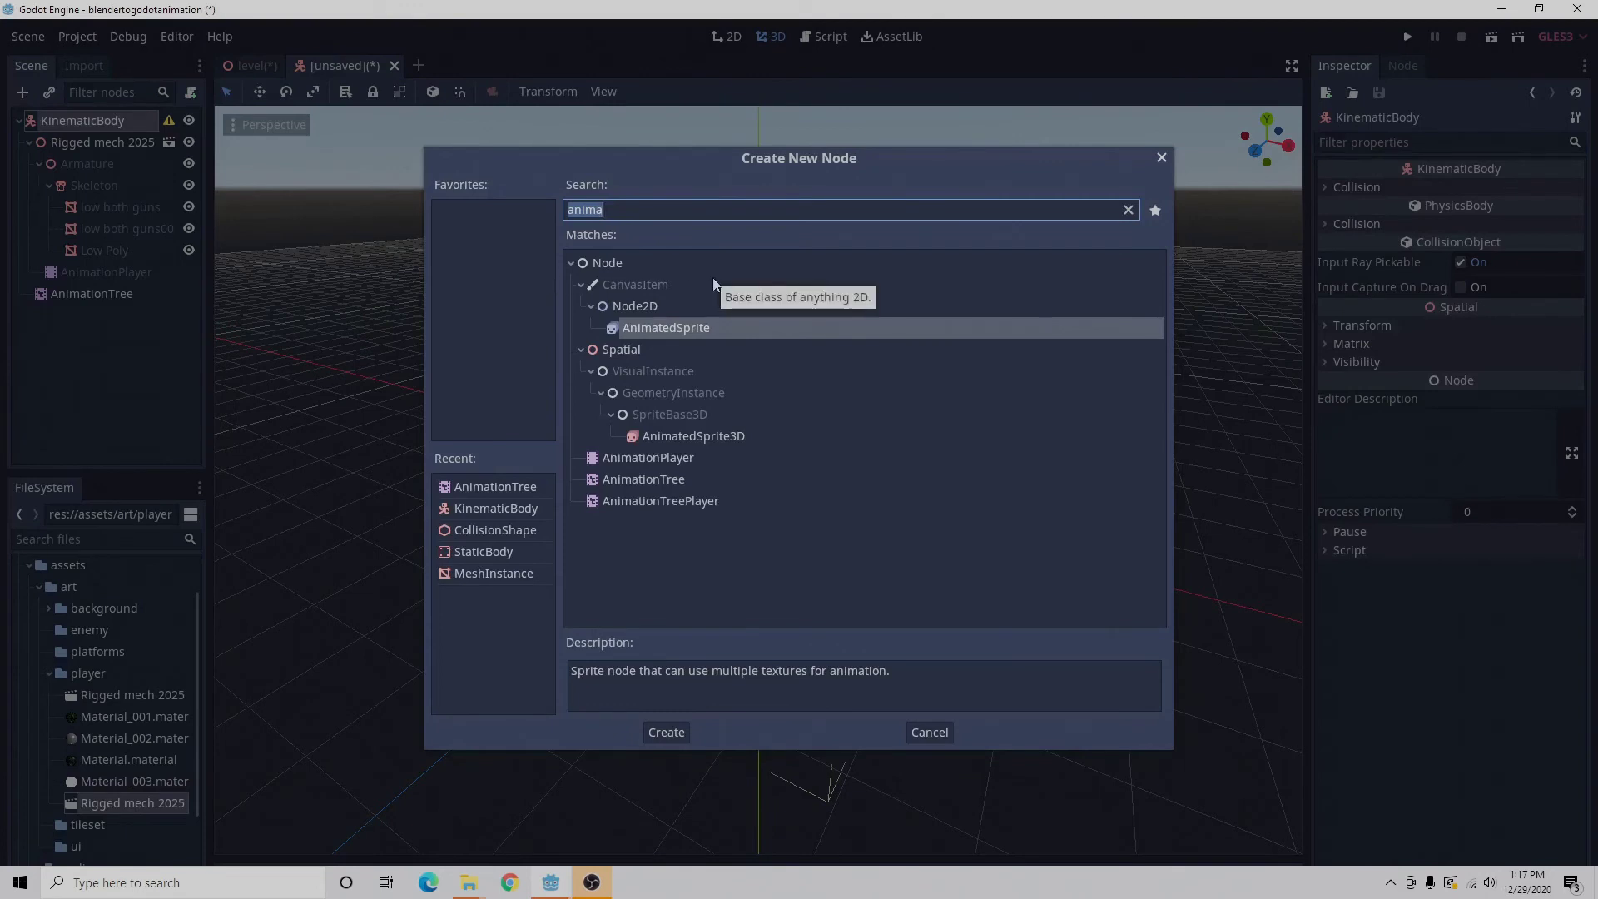
{"action": "type", "text": "coll"}
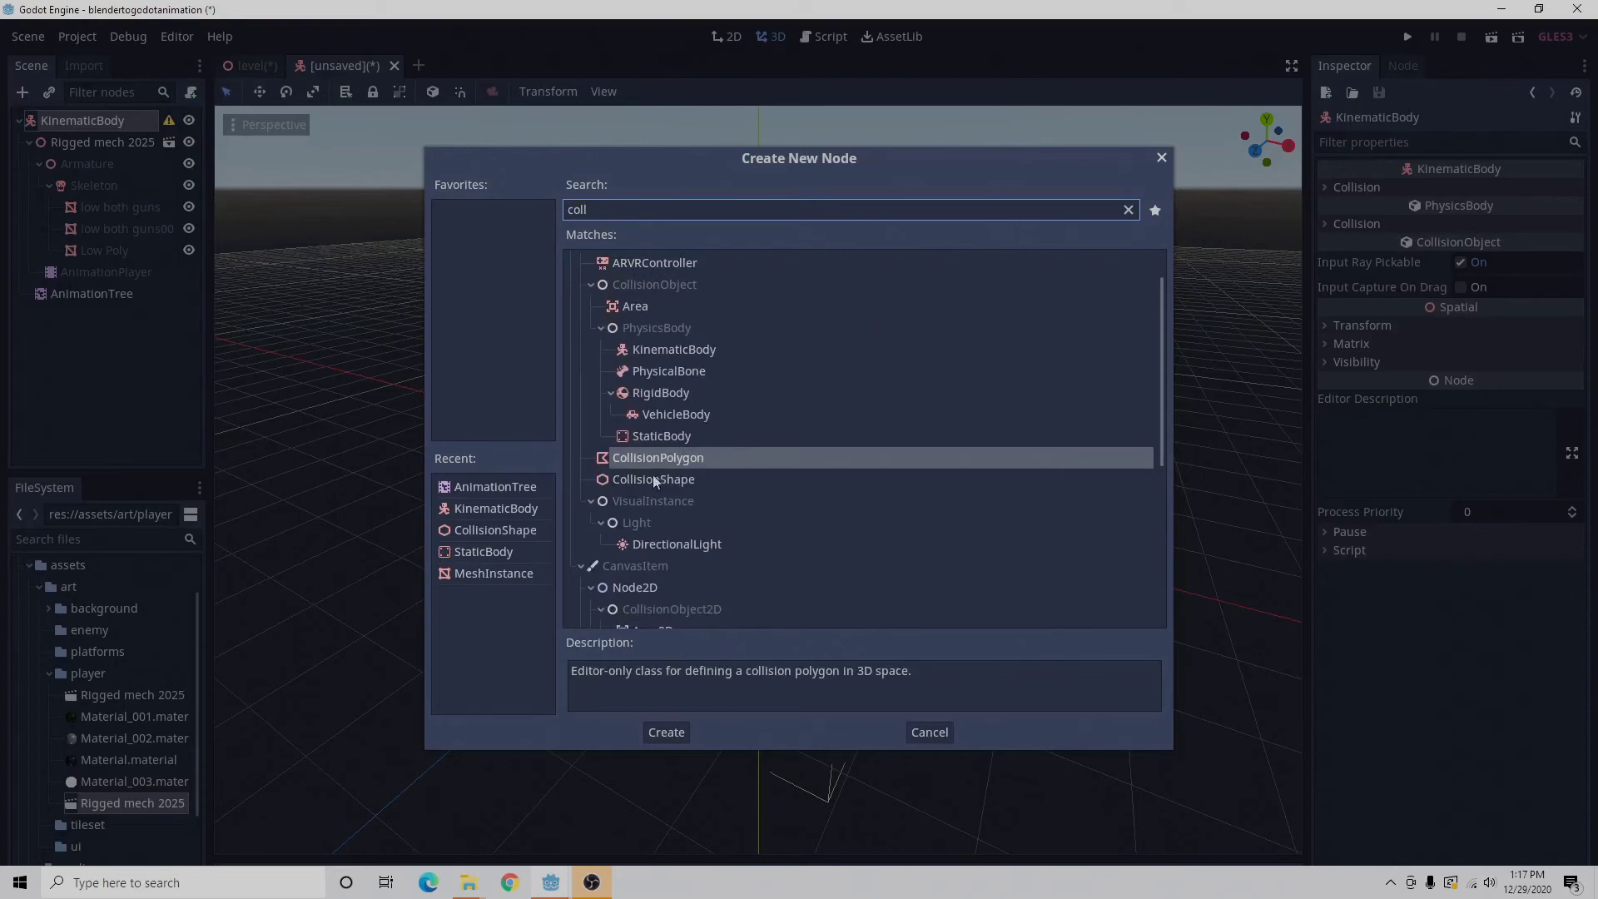
{"action": "left_click", "coordinate": [703, 481]}
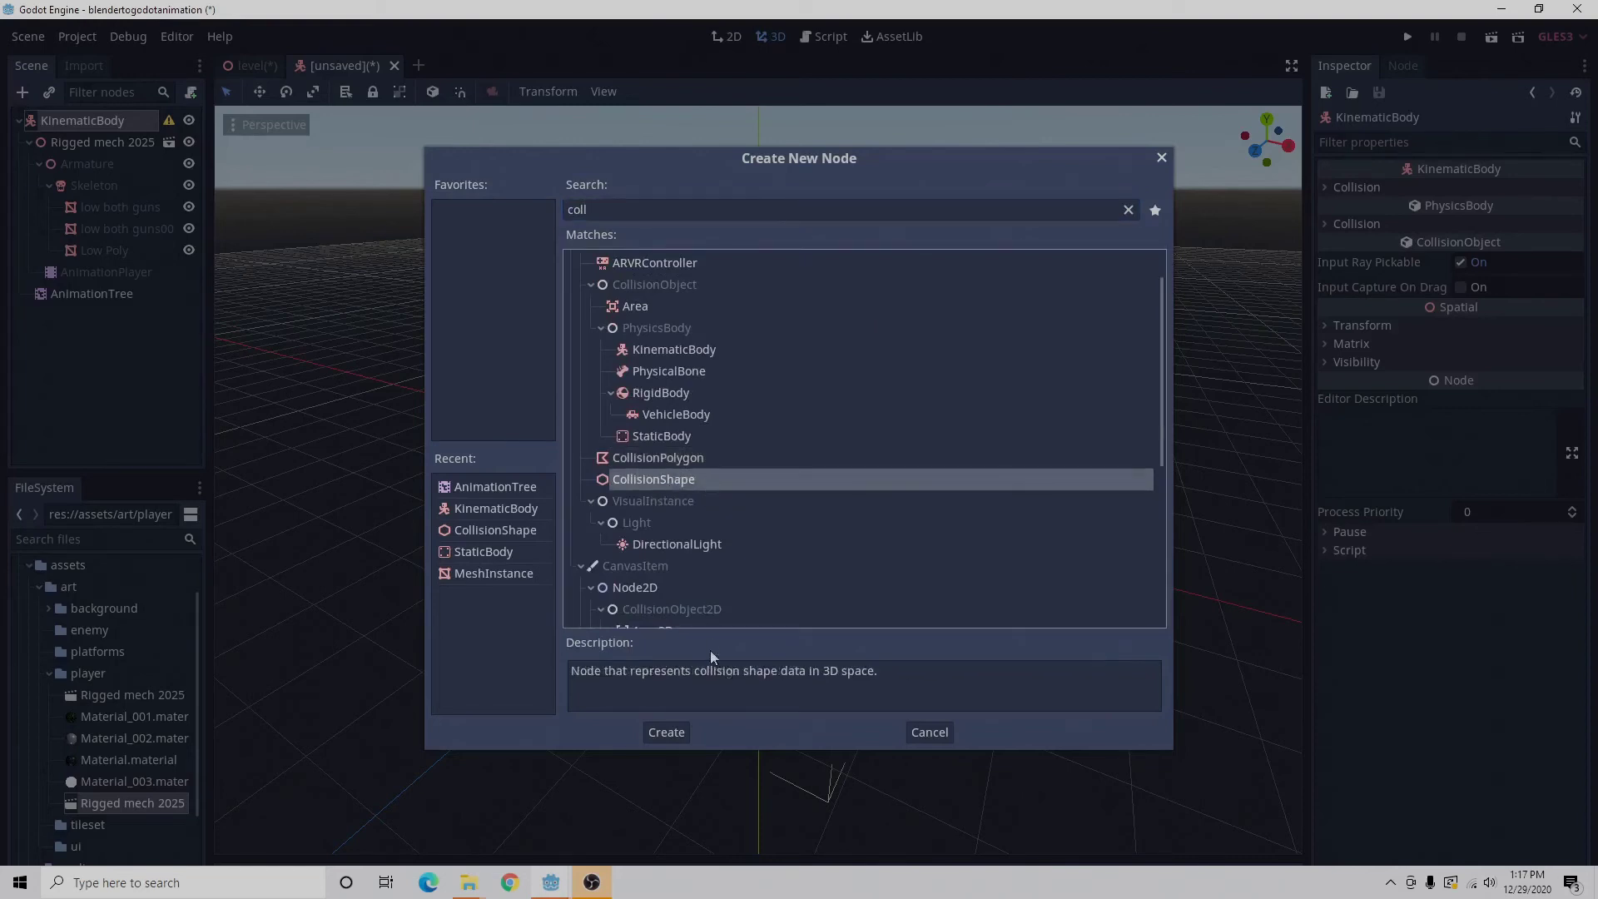
{"action": "left_click", "coordinate": [683, 731]}
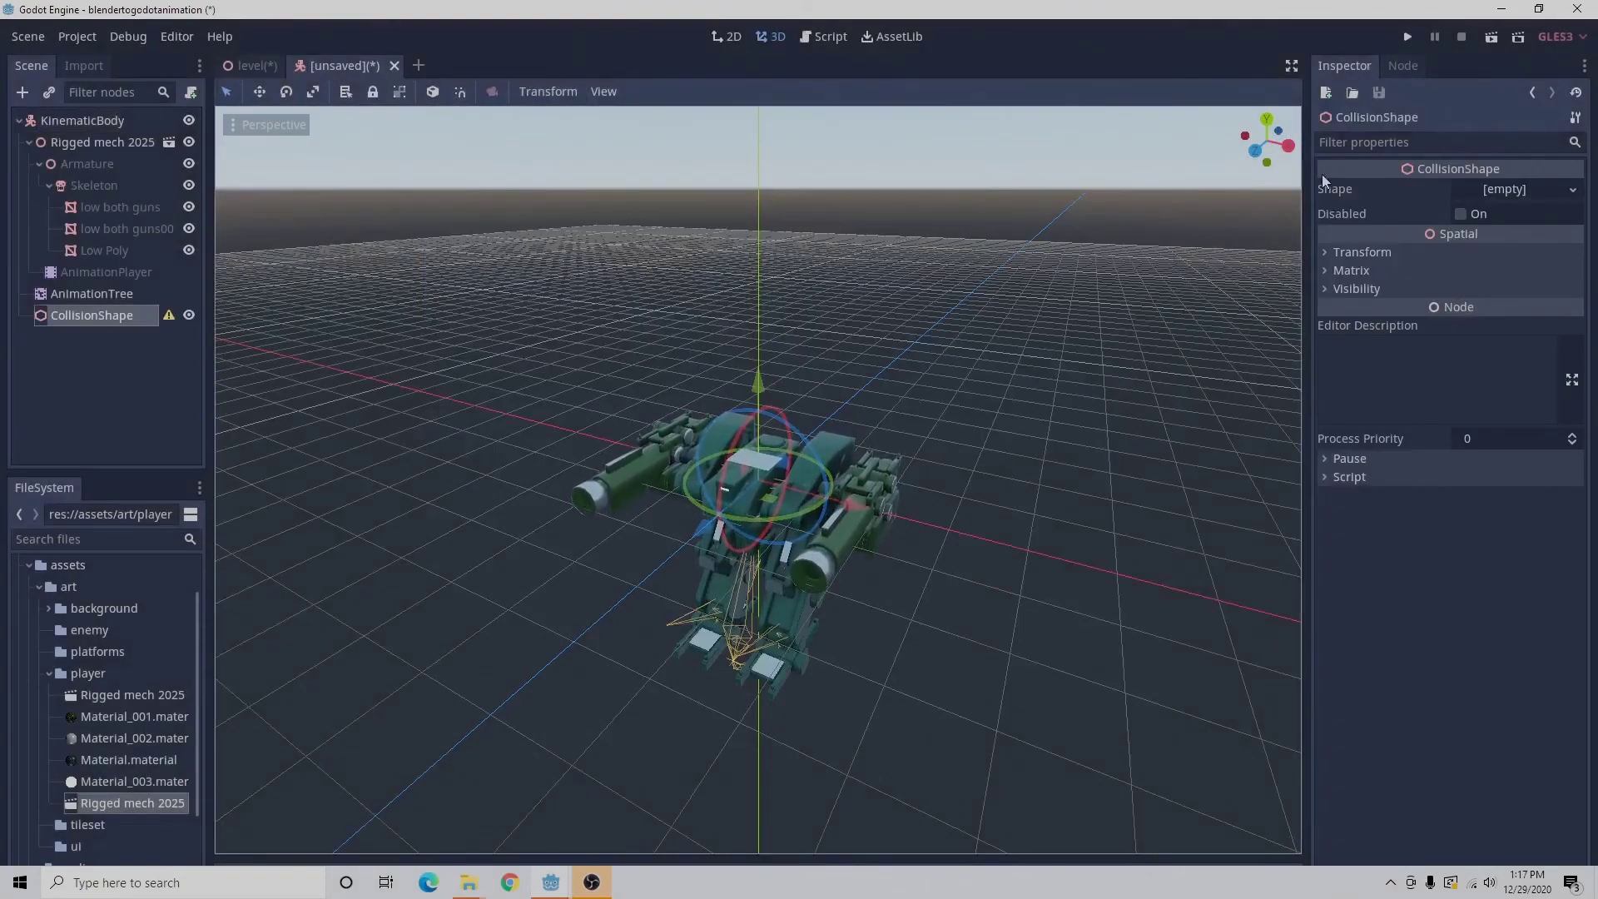
Give the CollisionShape a new CapsuleShape and set its x rotation to 90 degrees.
{"action": "left_click", "coordinate": [1571, 190]}
{"action": "left_click", "coordinate": [1540, 229]}
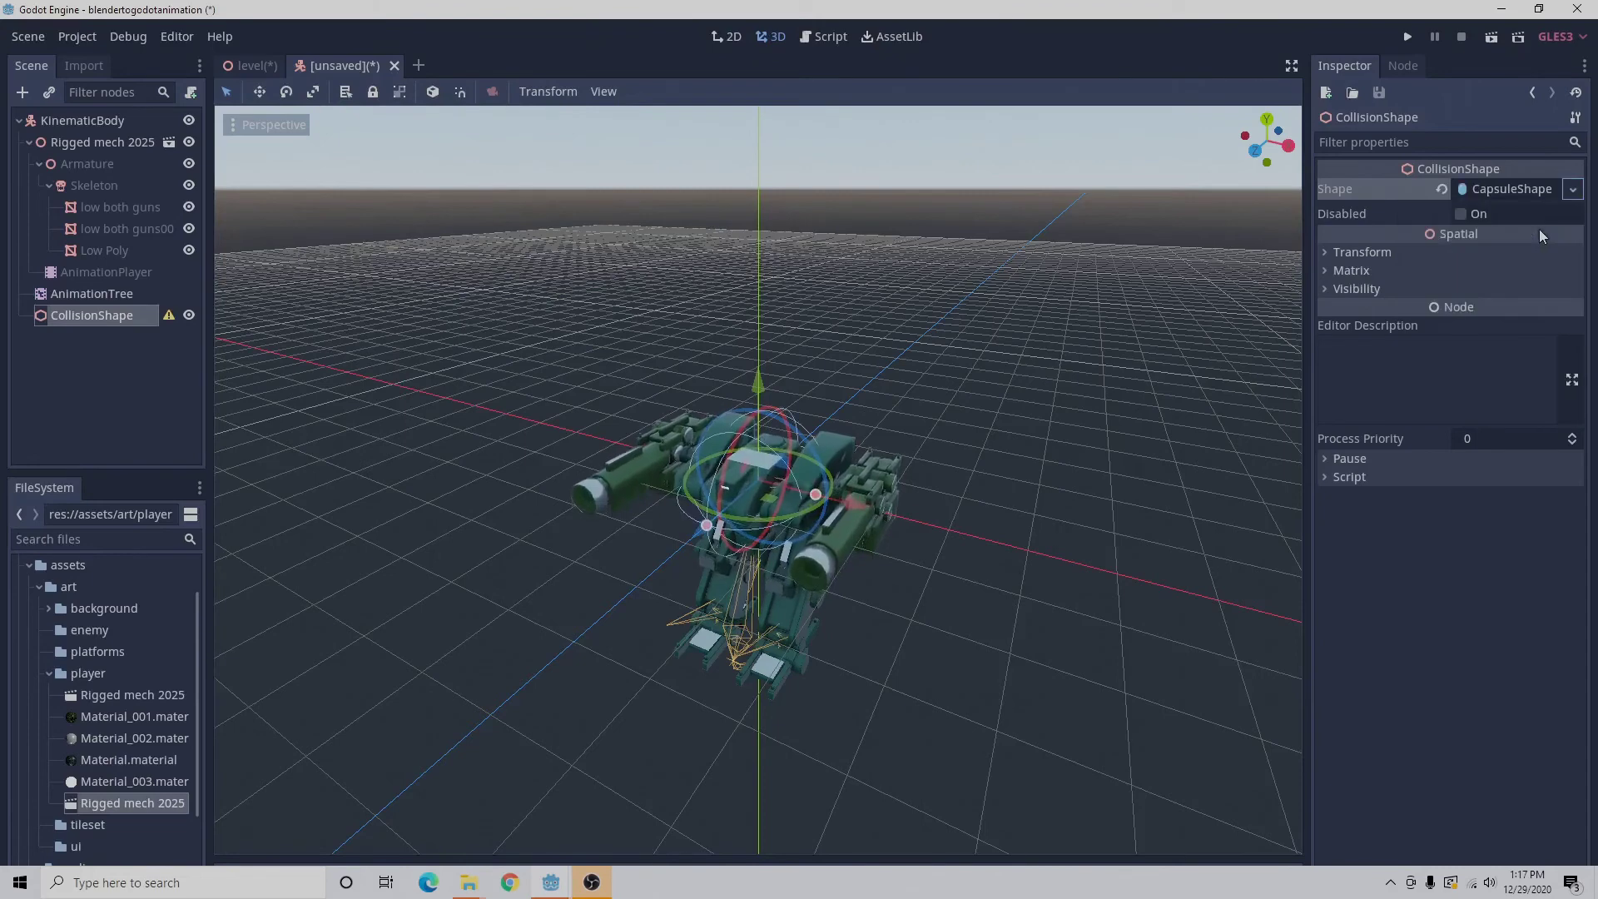
{"action": "left_click", "coordinate": [1325, 254]}
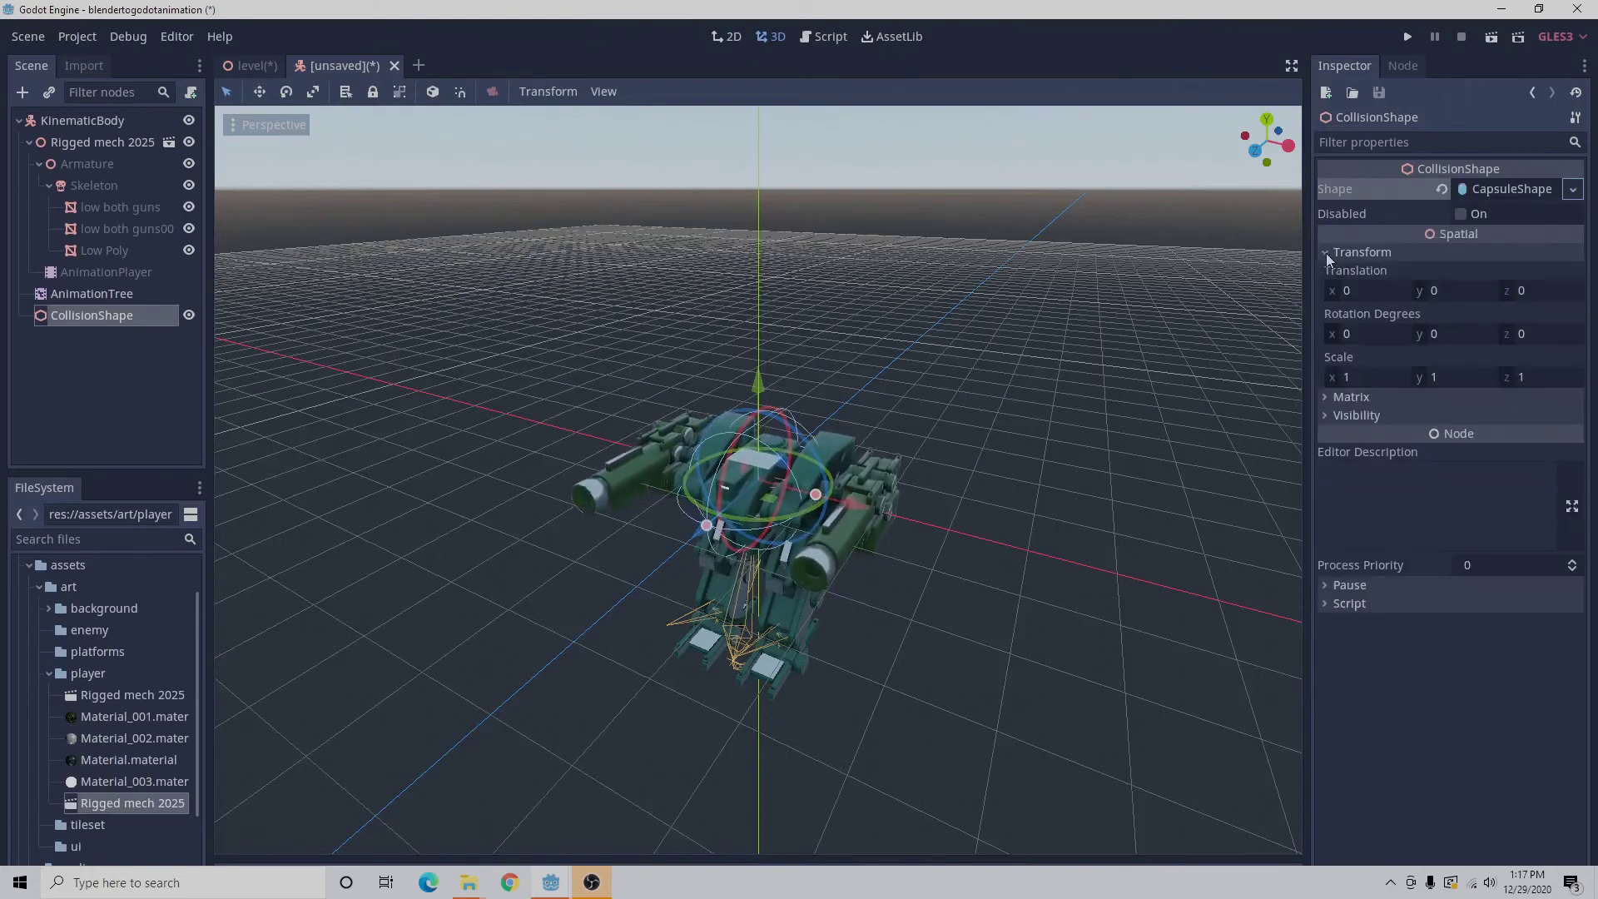
{"action": "left_click", "coordinate": [1349, 336]}
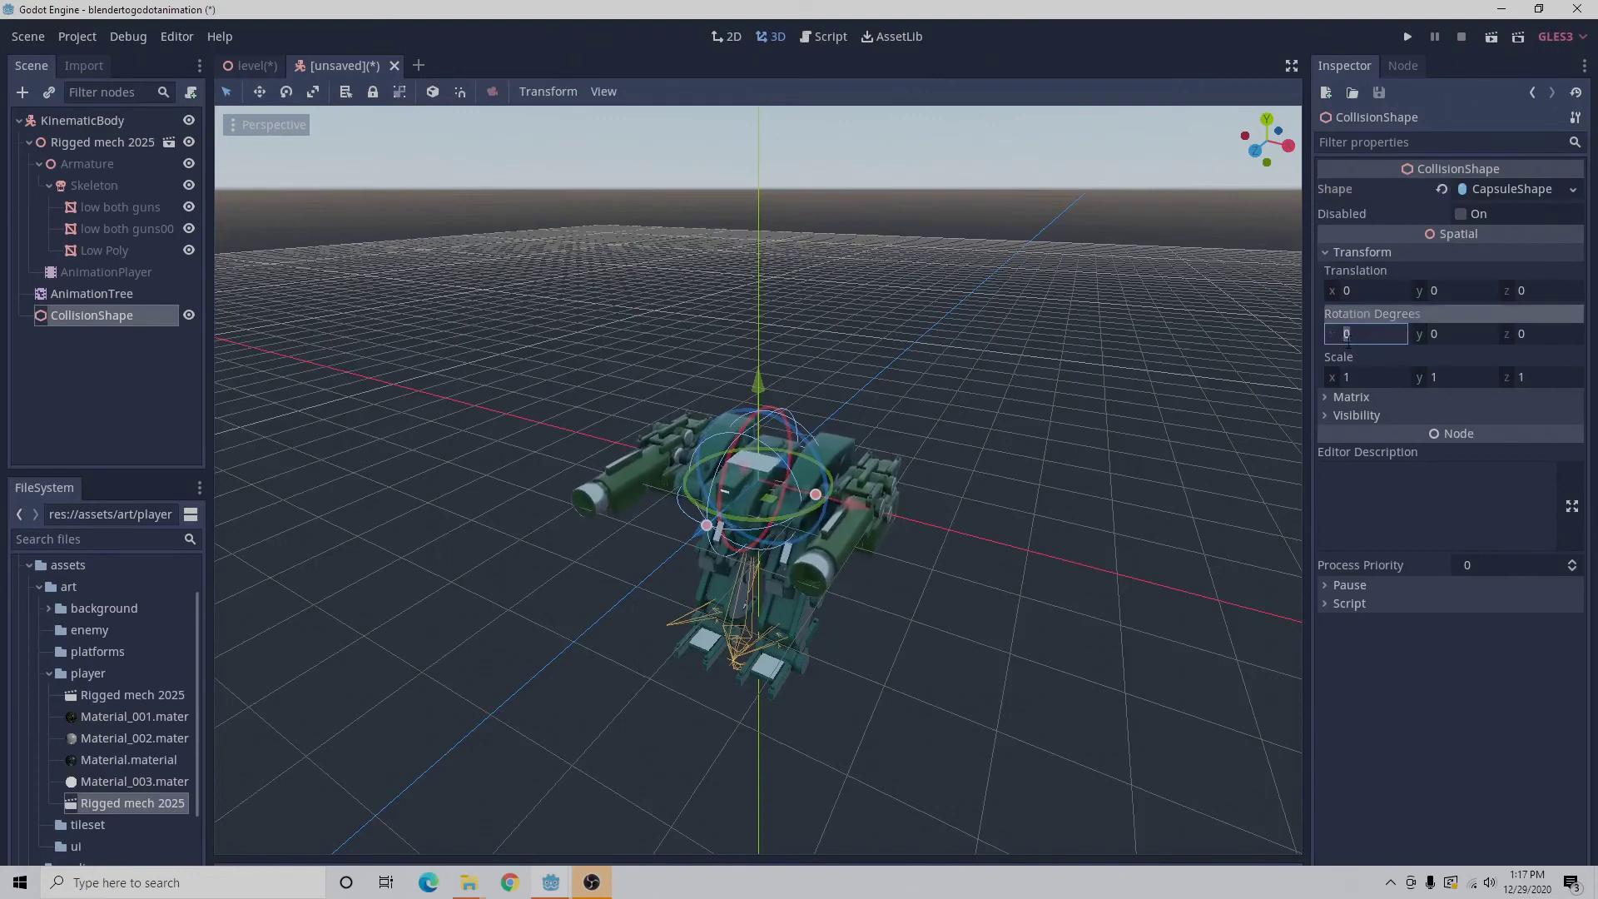
{"action": "type", "text": "90"}
{"action": "key", "text": "Return"}
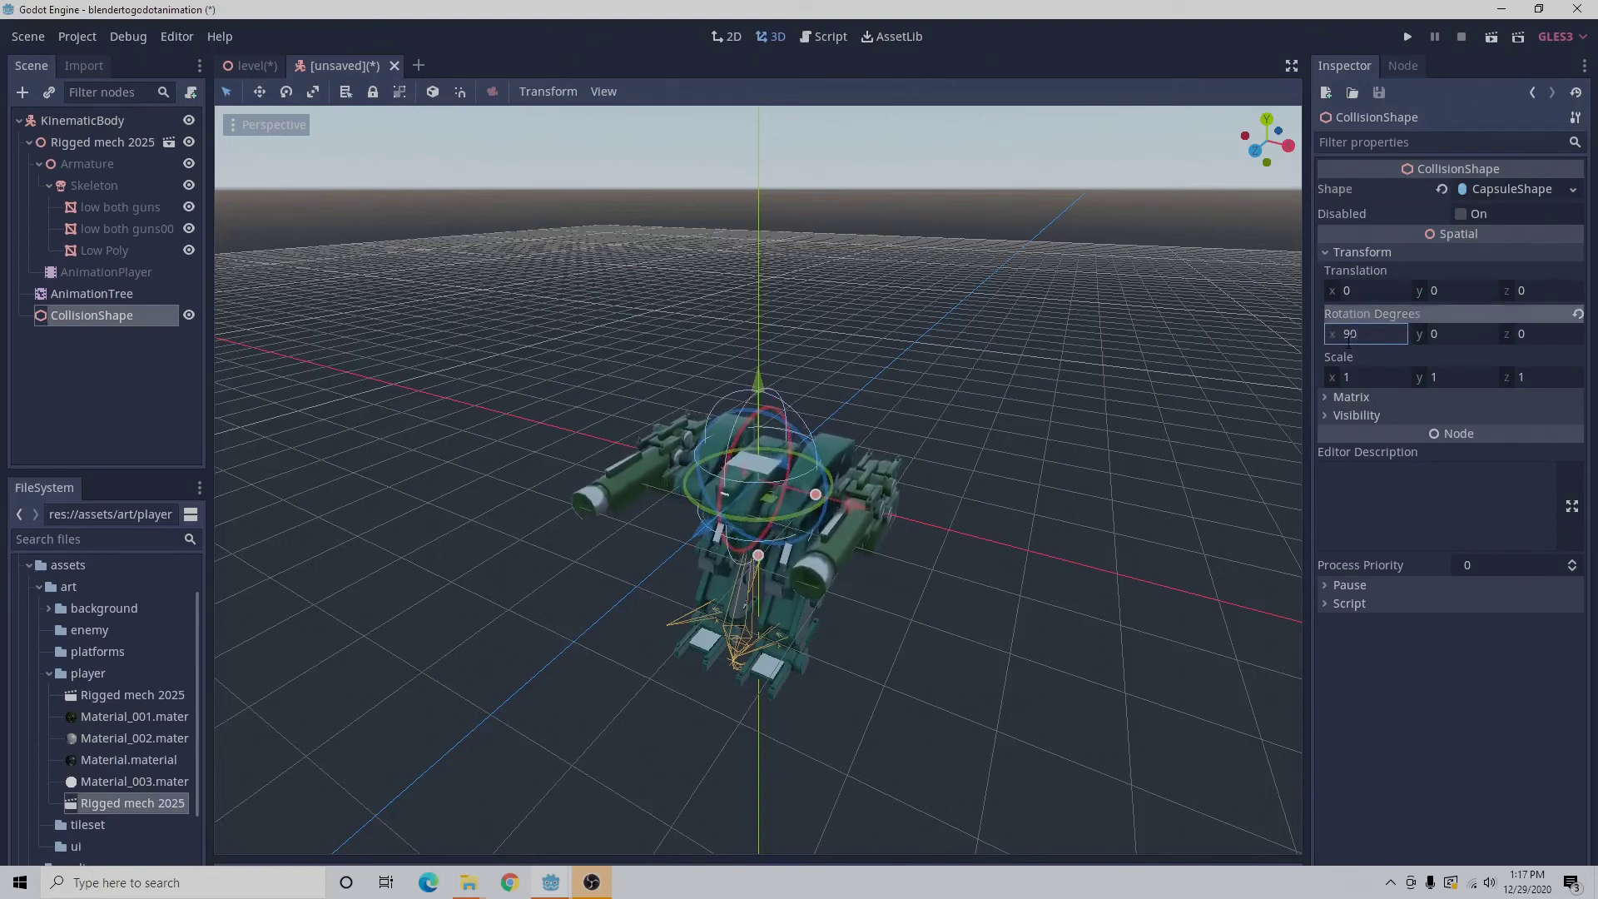
Set the collision capsule's height to about 2.56 and its radius to about 1.3.
{"action": "left_click", "coordinate": [1522, 188]}
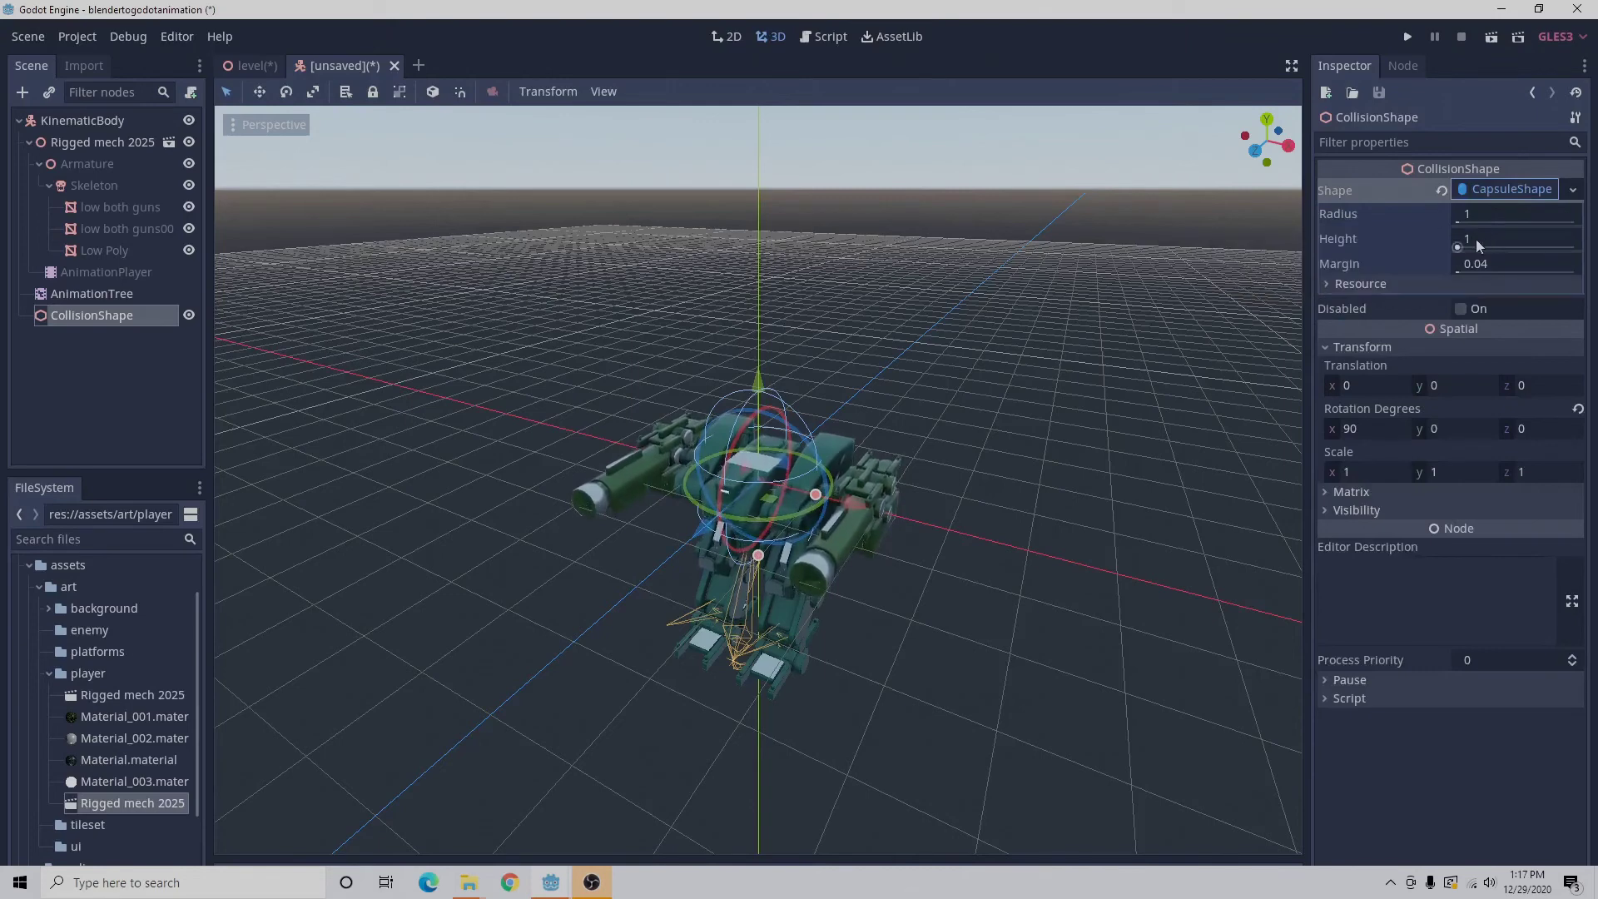
{"action": "left_click_drag", "start_coordinate": [1465, 247], "coordinate": [1465, 247]}
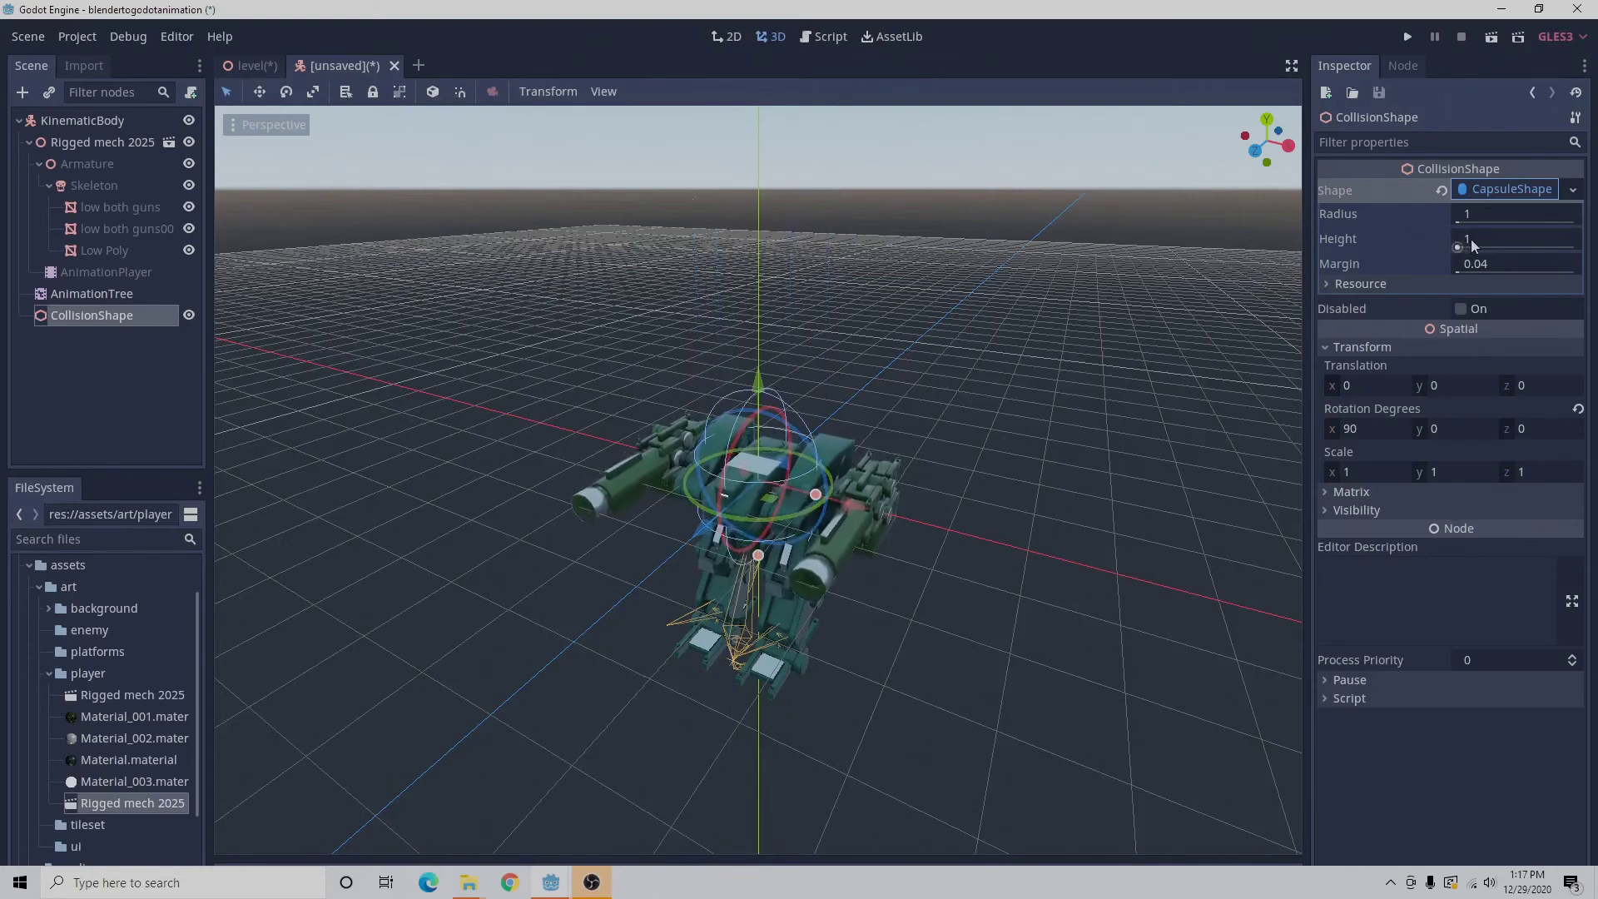
{"action": "left_click", "coordinate": [1465, 247]}
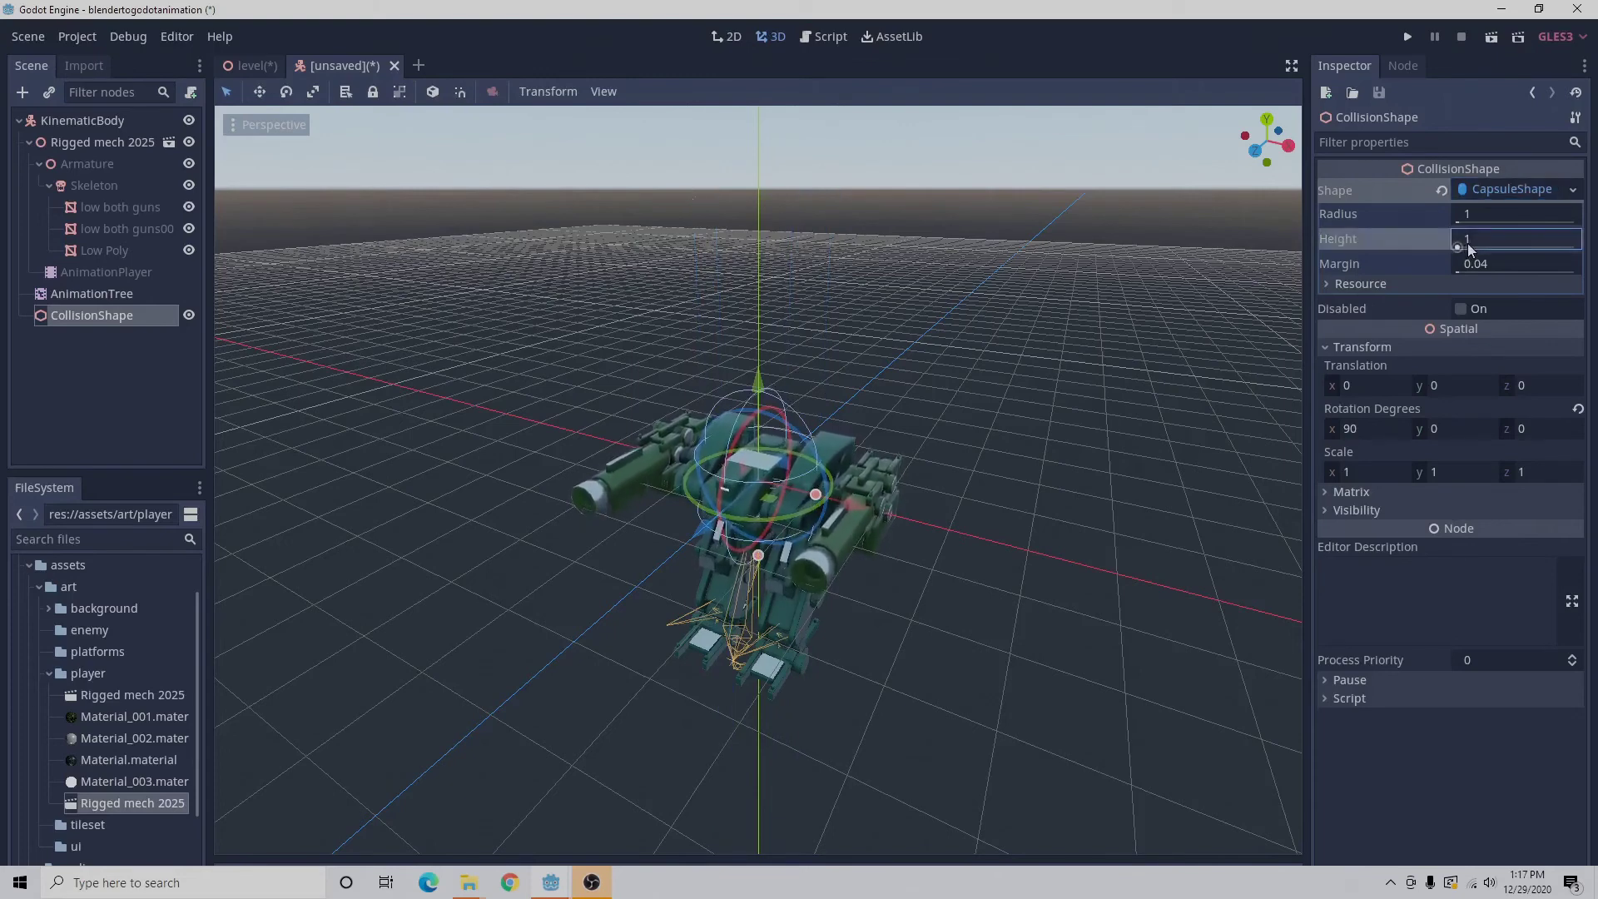
{"action": "left_click_drag", "start_coordinate": [1465, 247], "coordinate": [1468, 228]}
{"action": "left_click", "coordinate": [1468, 225]}
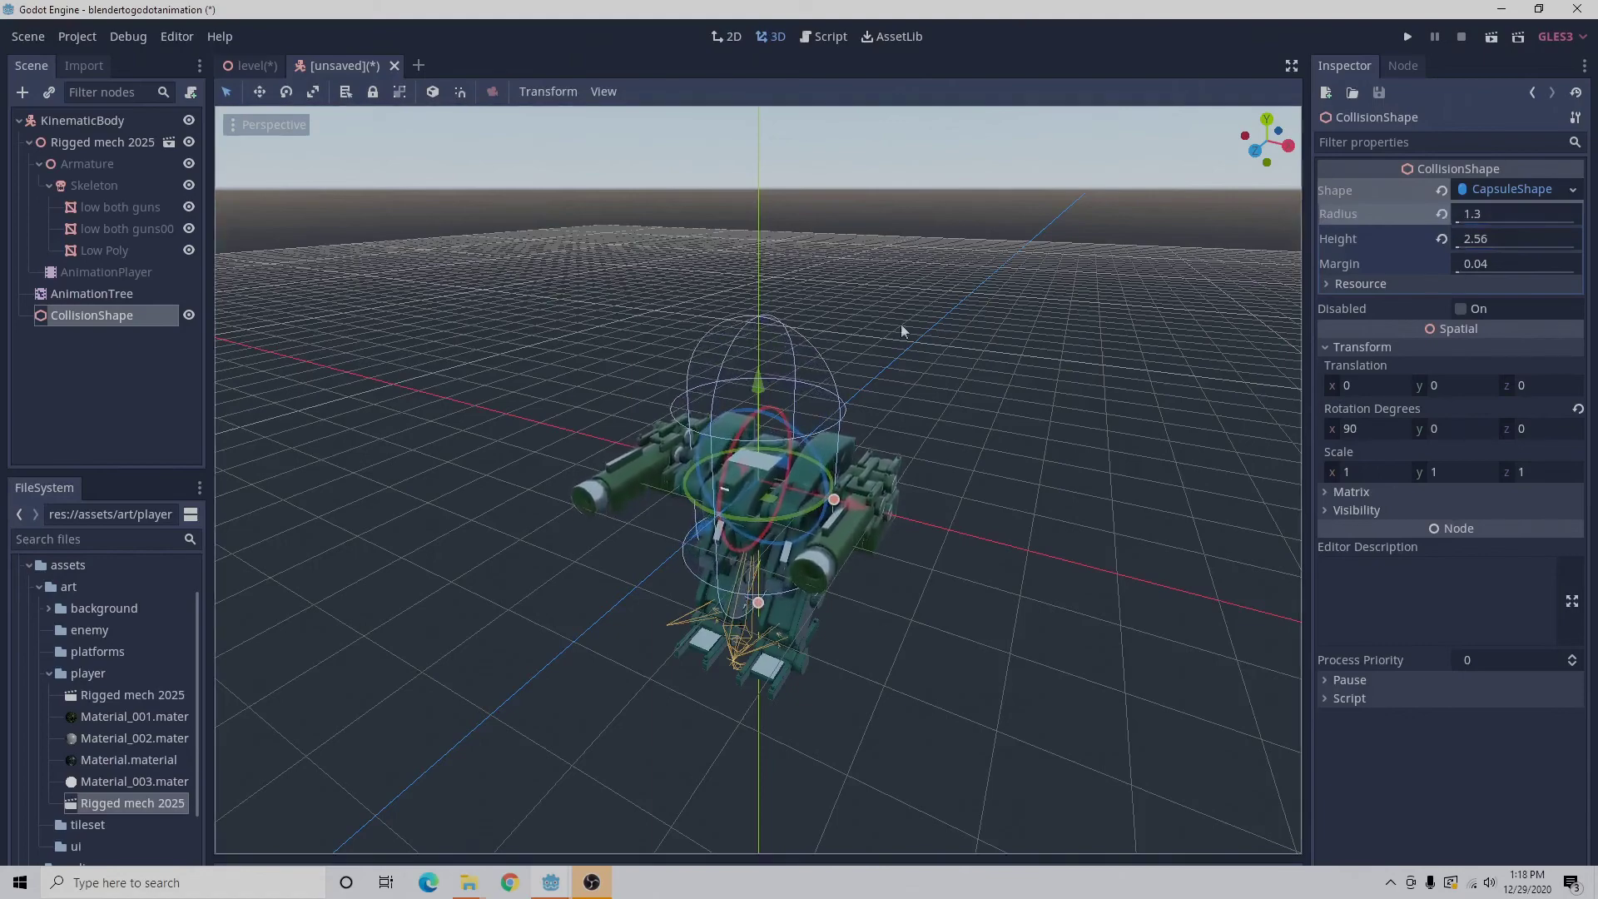
Lower the CollisionShape along the vertical axis to a y translation of about -0.704, aligning it with the mech's body.
{"action": "middle_click_drag", "start_coordinate": [791, 408], "coordinate": [824, 397]}
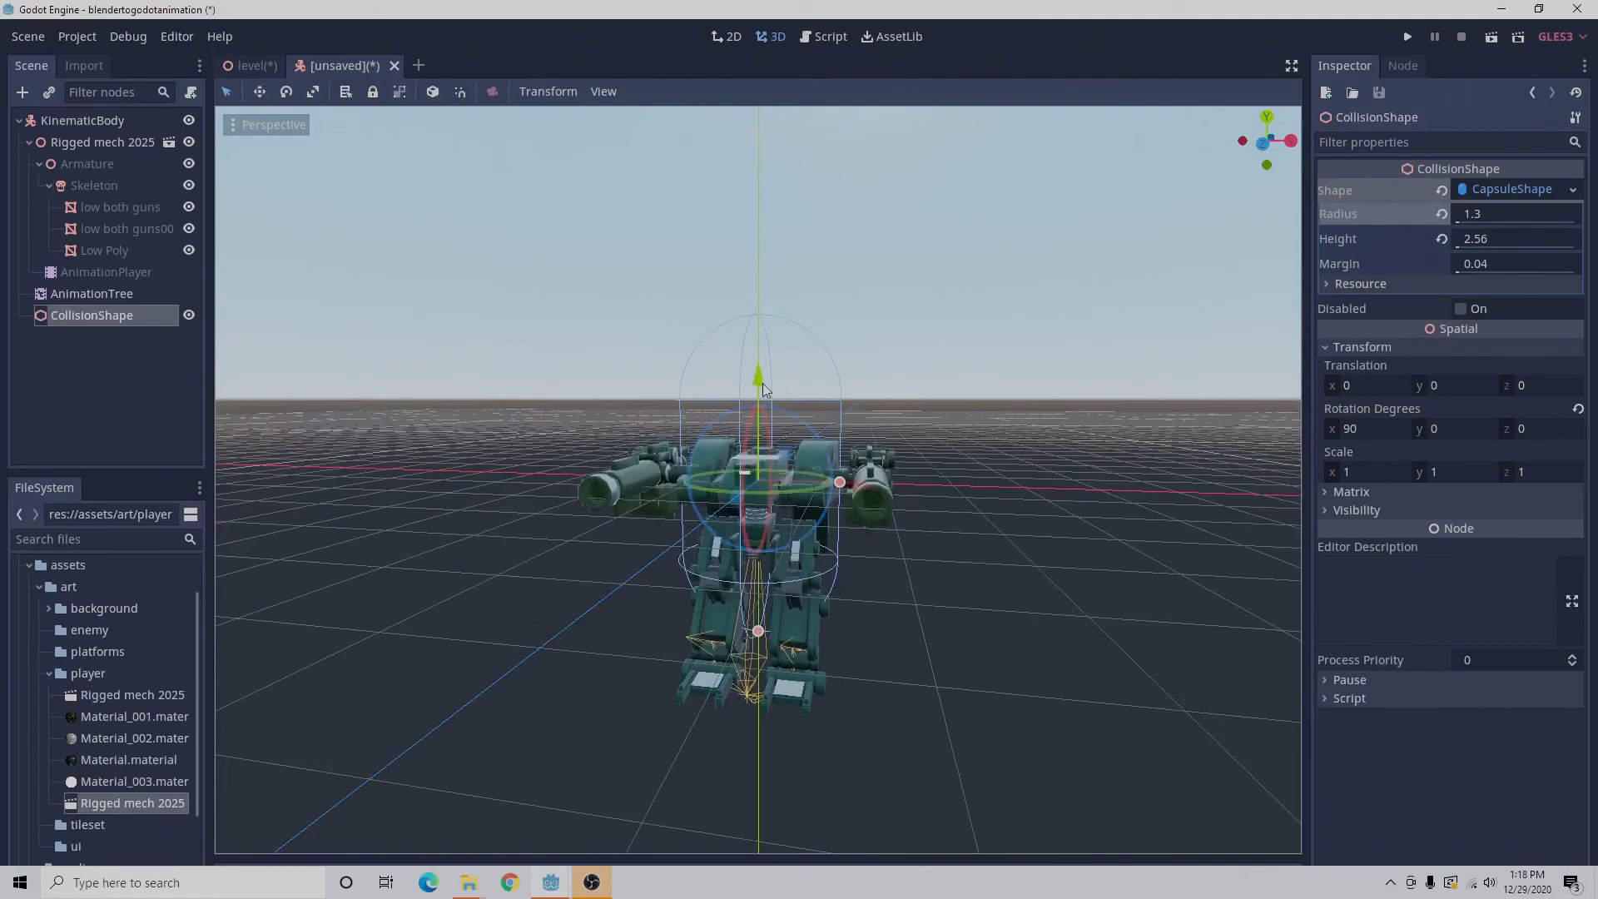
{"action": "left_click_drag", "start_coordinate": [763, 382], "coordinate": [774, 454]}
{"action": "middle_click_drag", "start_coordinate": [832, 458], "coordinate": [863, 438]}
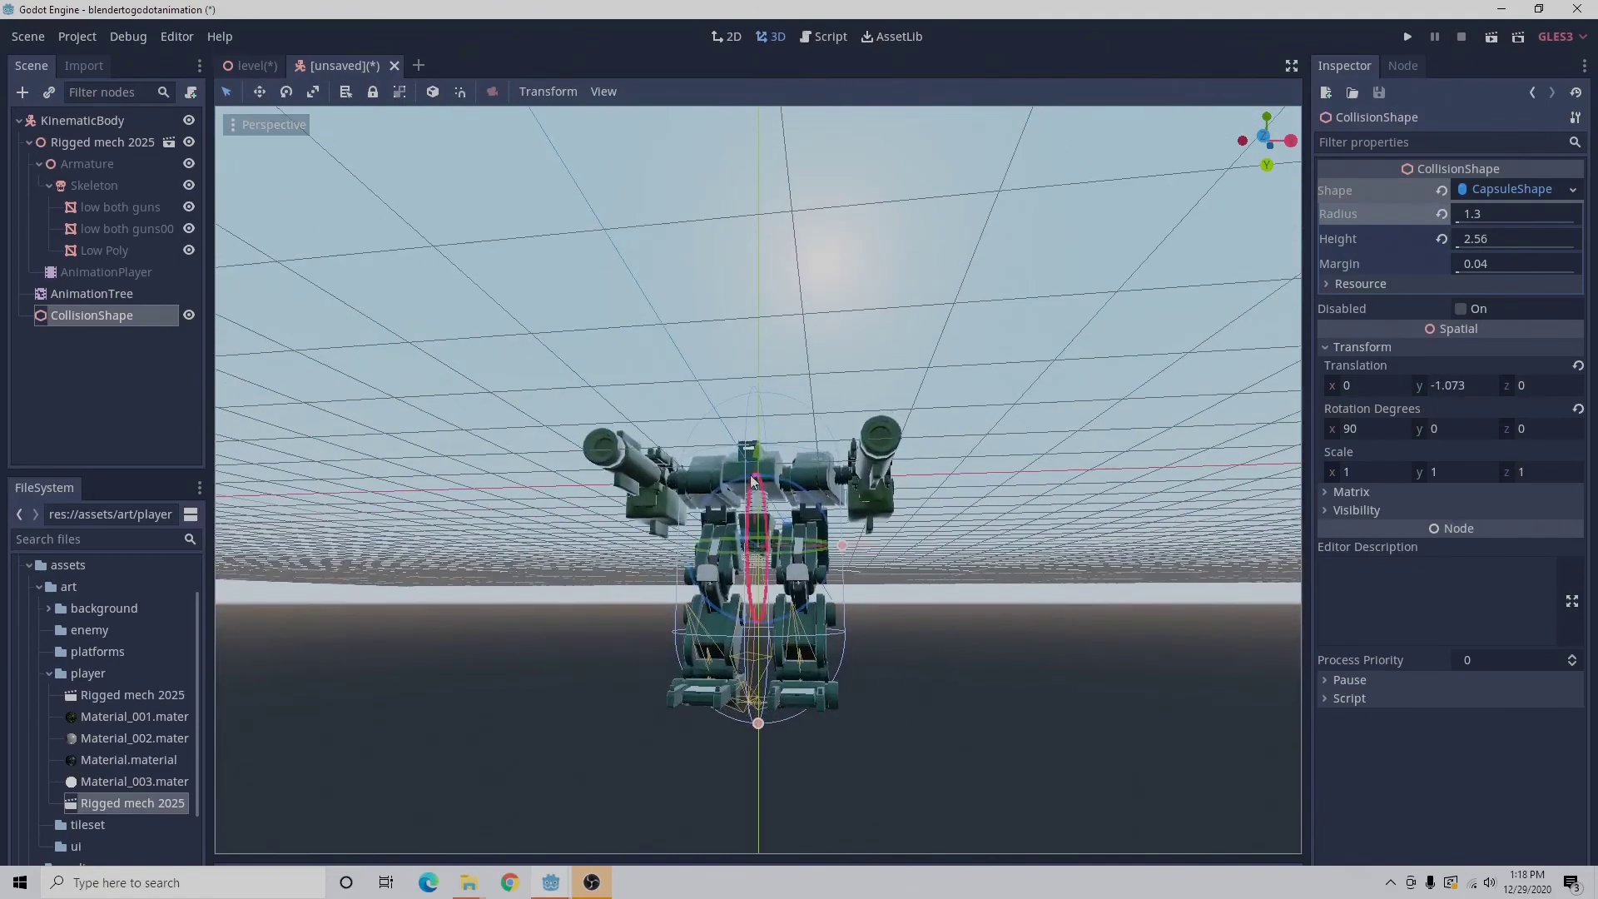
{"action": "left_click_drag", "start_coordinate": [760, 468], "coordinate": [764, 434]}
{"action": "middle_click_drag", "start_coordinate": [785, 441], "coordinate": [795, 487]}
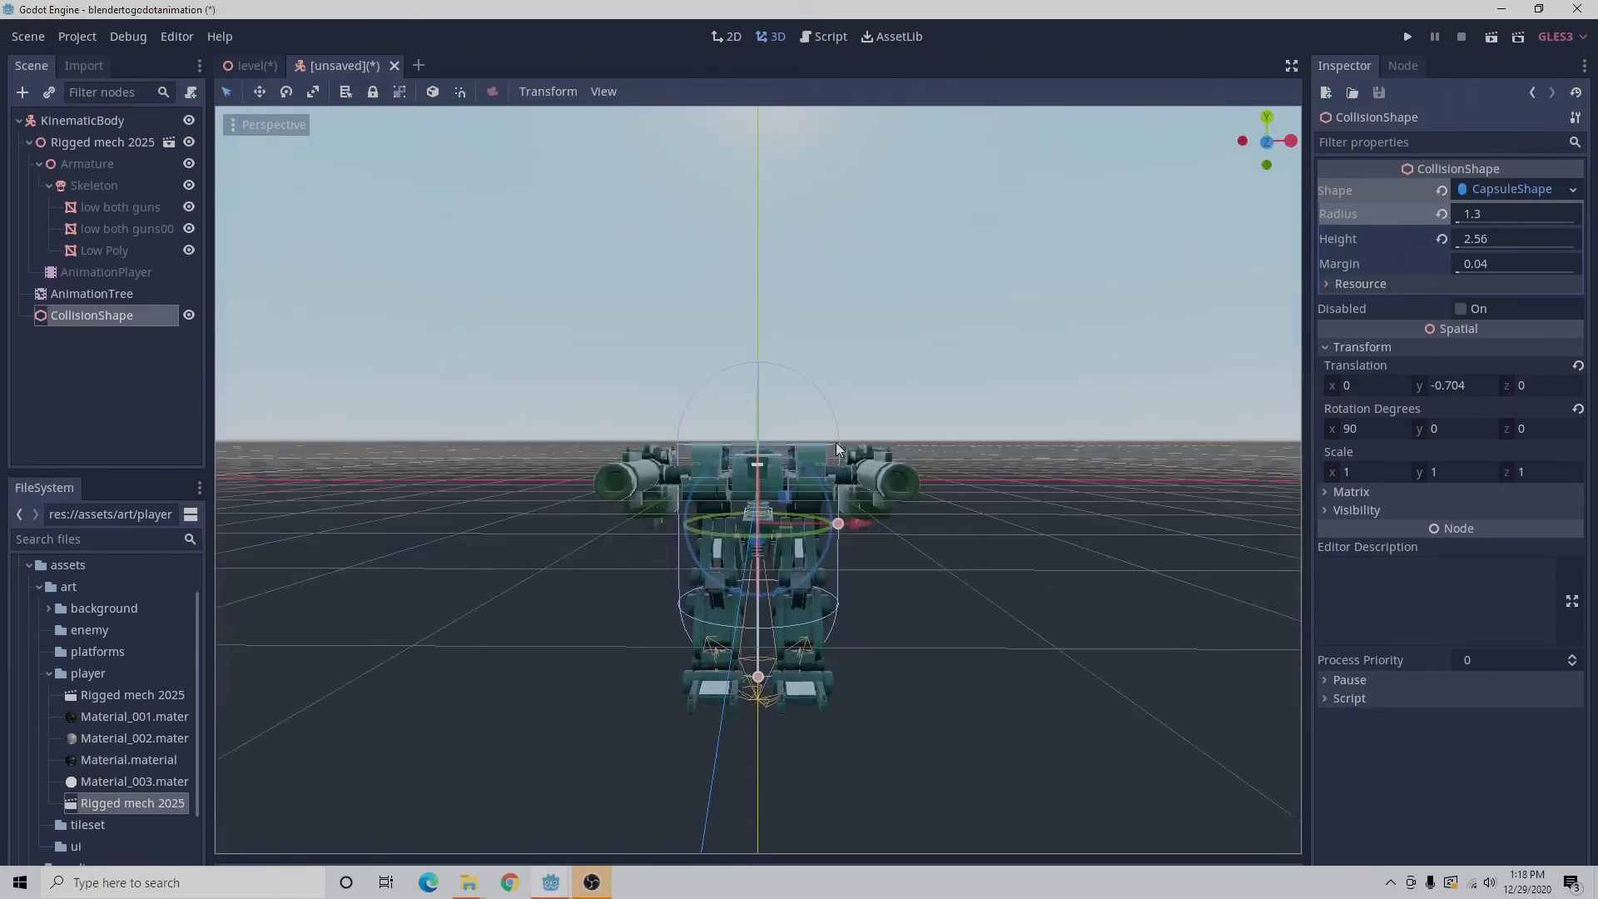
Shorten the collision capsule to a height of about 2.04 and lower it to a y translation of about -1.079.
{"action": "left_click", "coordinate": [1473, 241]}
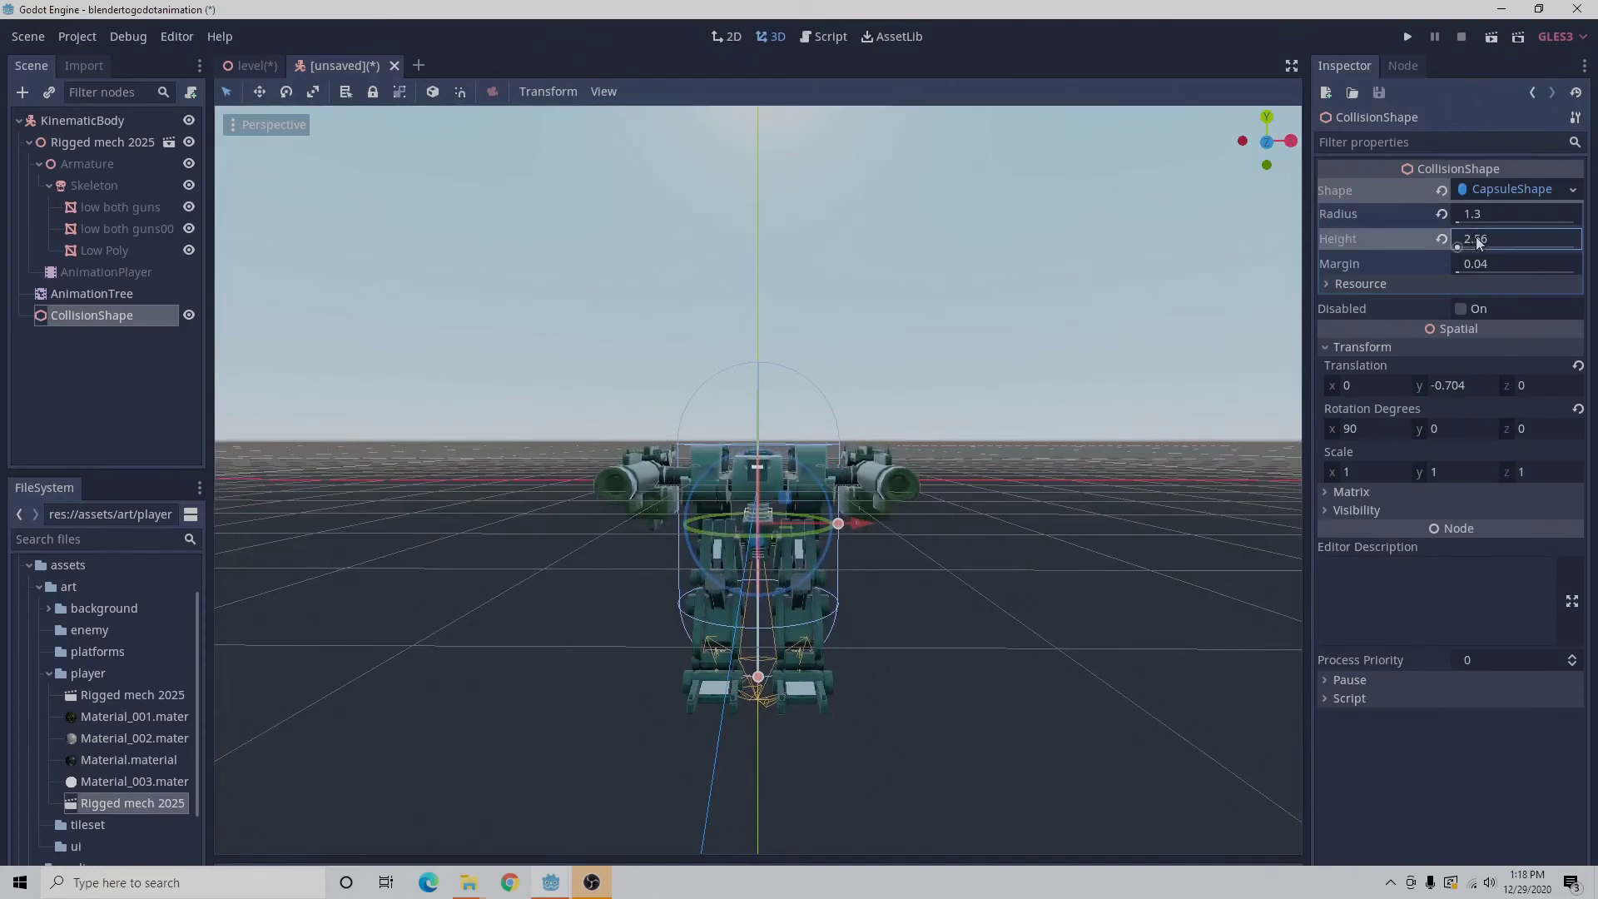
{"action": "left_click_drag", "start_coordinate": [1475, 247], "coordinate": [1452, 247]}
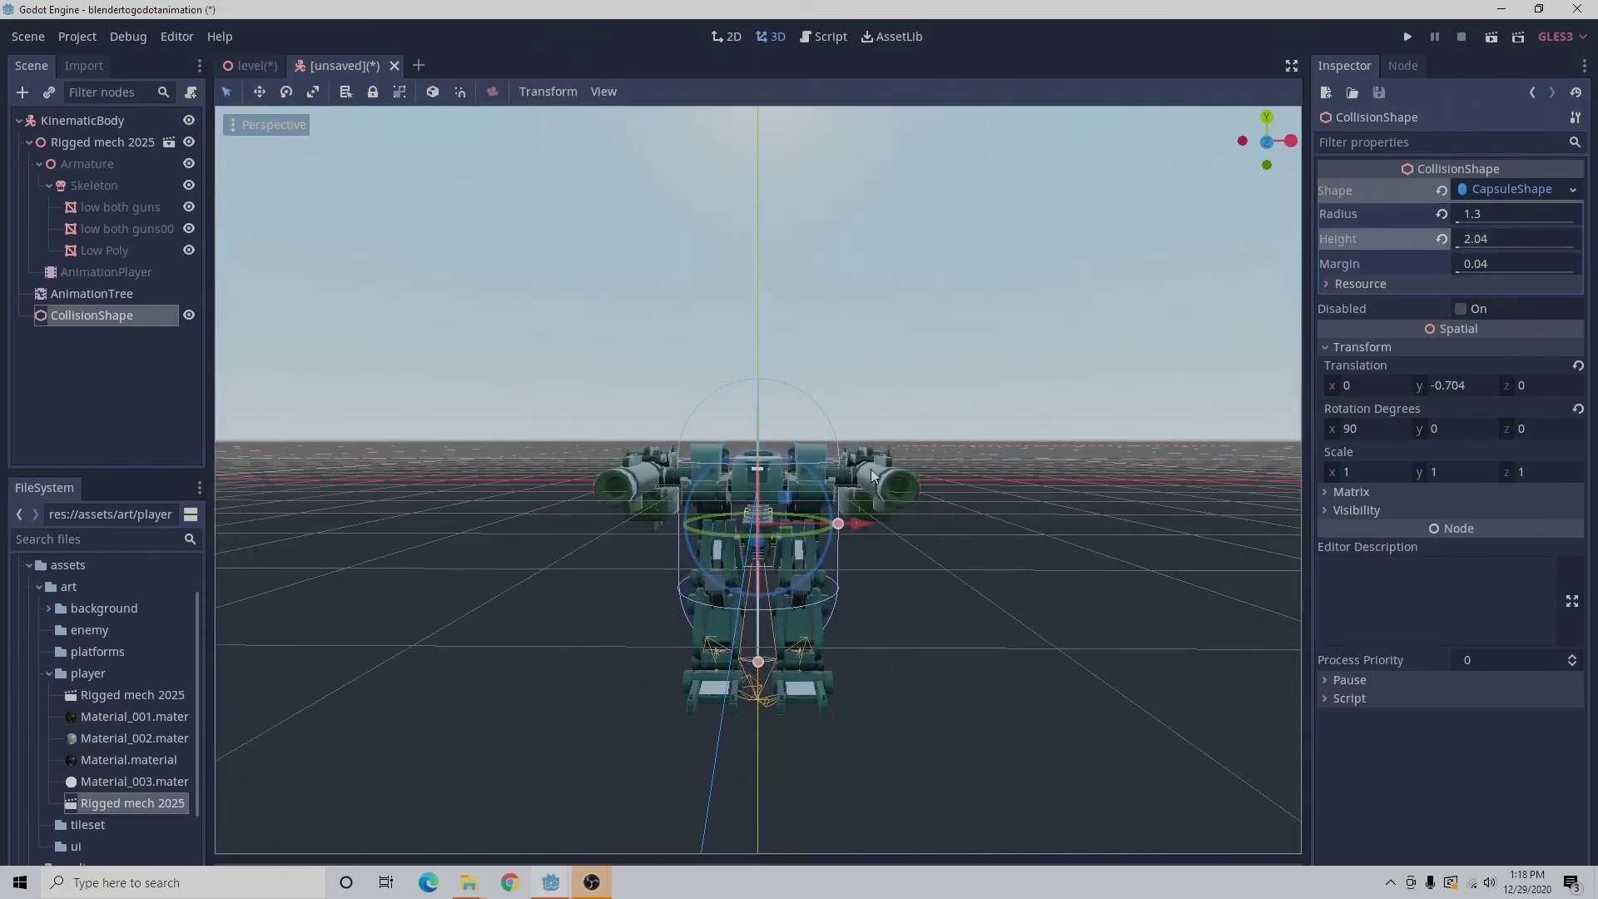
{"action": "middle_click_drag", "start_coordinate": [870, 468], "coordinate": [767, 439]}
{"action": "left_click_drag", "start_coordinate": [761, 426], "coordinate": [767, 450]}
{"action": "middle_click_drag", "start_coordinate": [768, 449], "coordinate": [912, 543]}
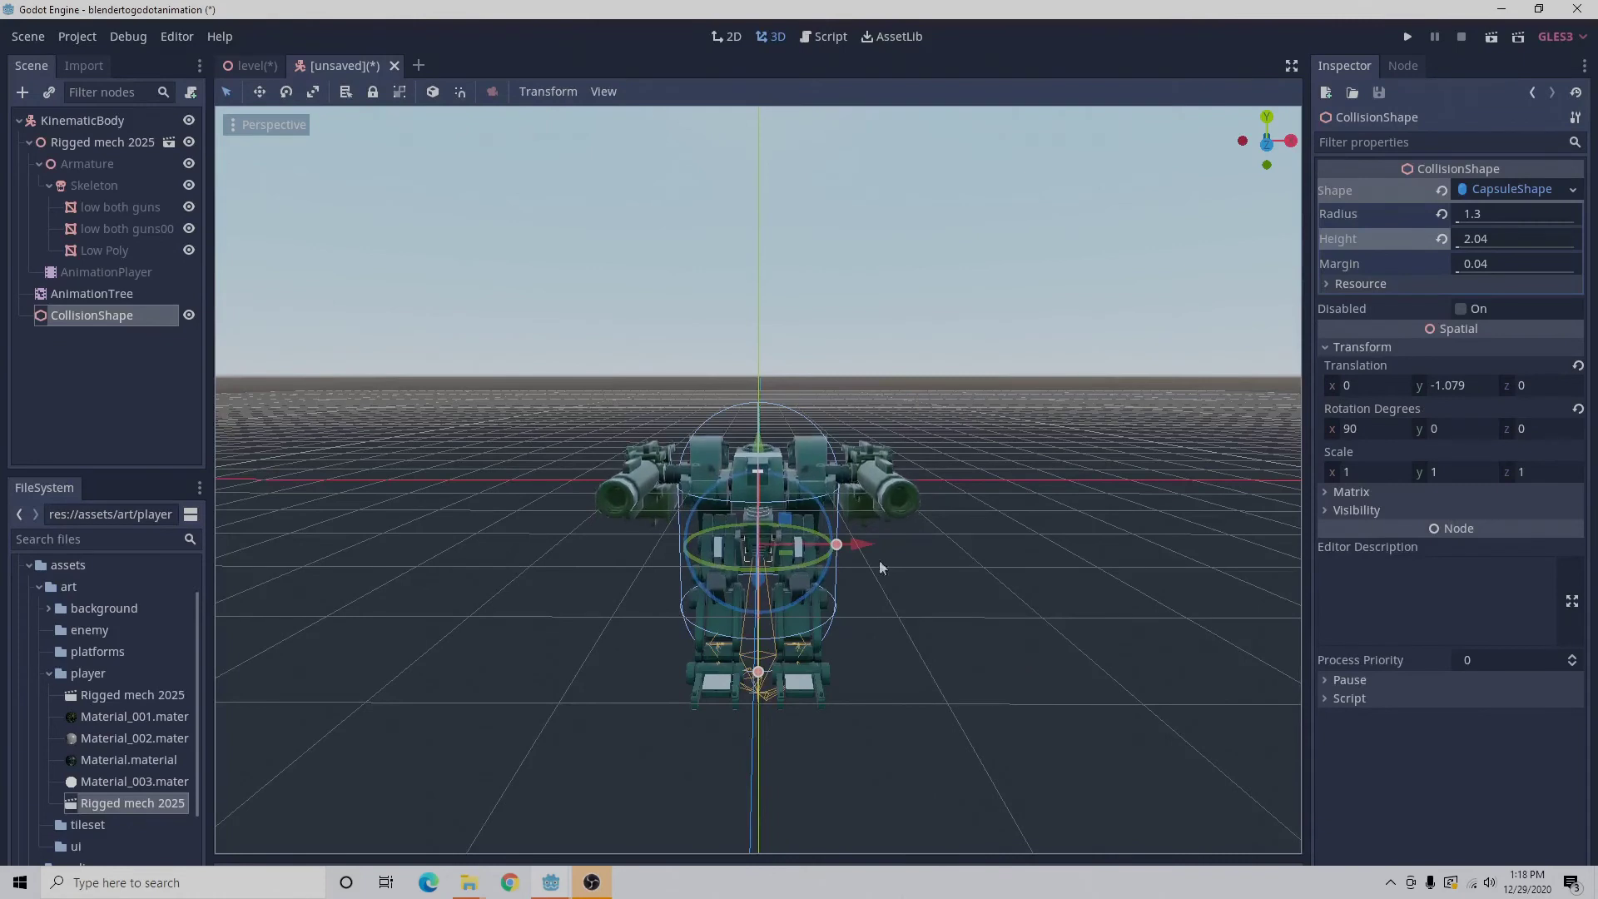
Rename the root KinematicBody node to player.
{"action": "left_click", "coordinate": [27, 36]}
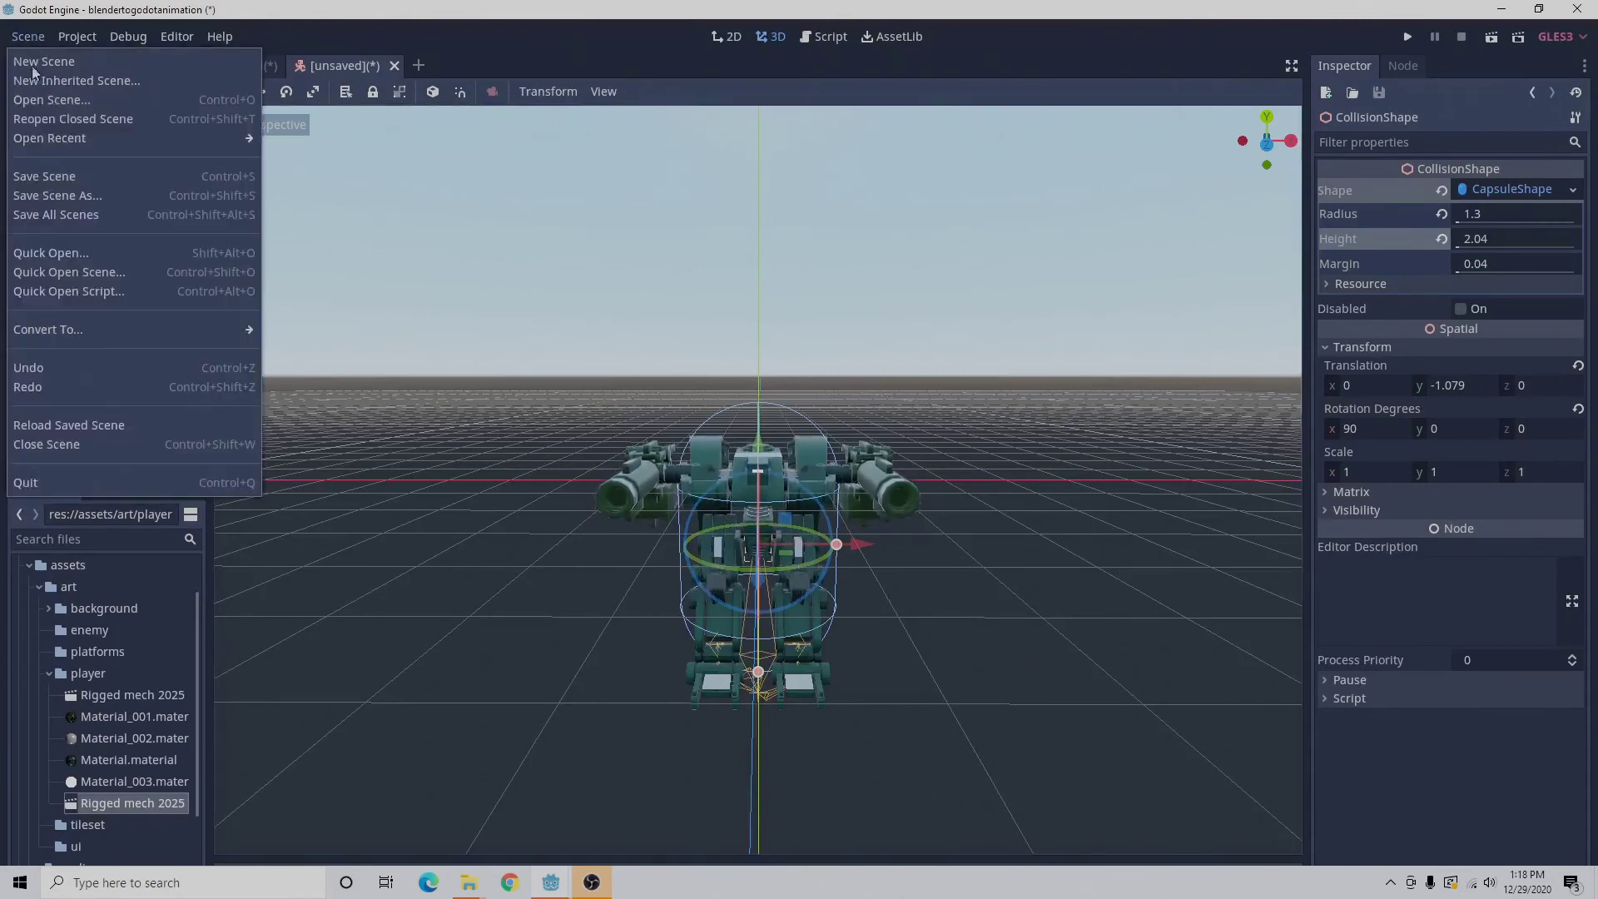
{"action": "left_click", "coordinate": [512, 60]}
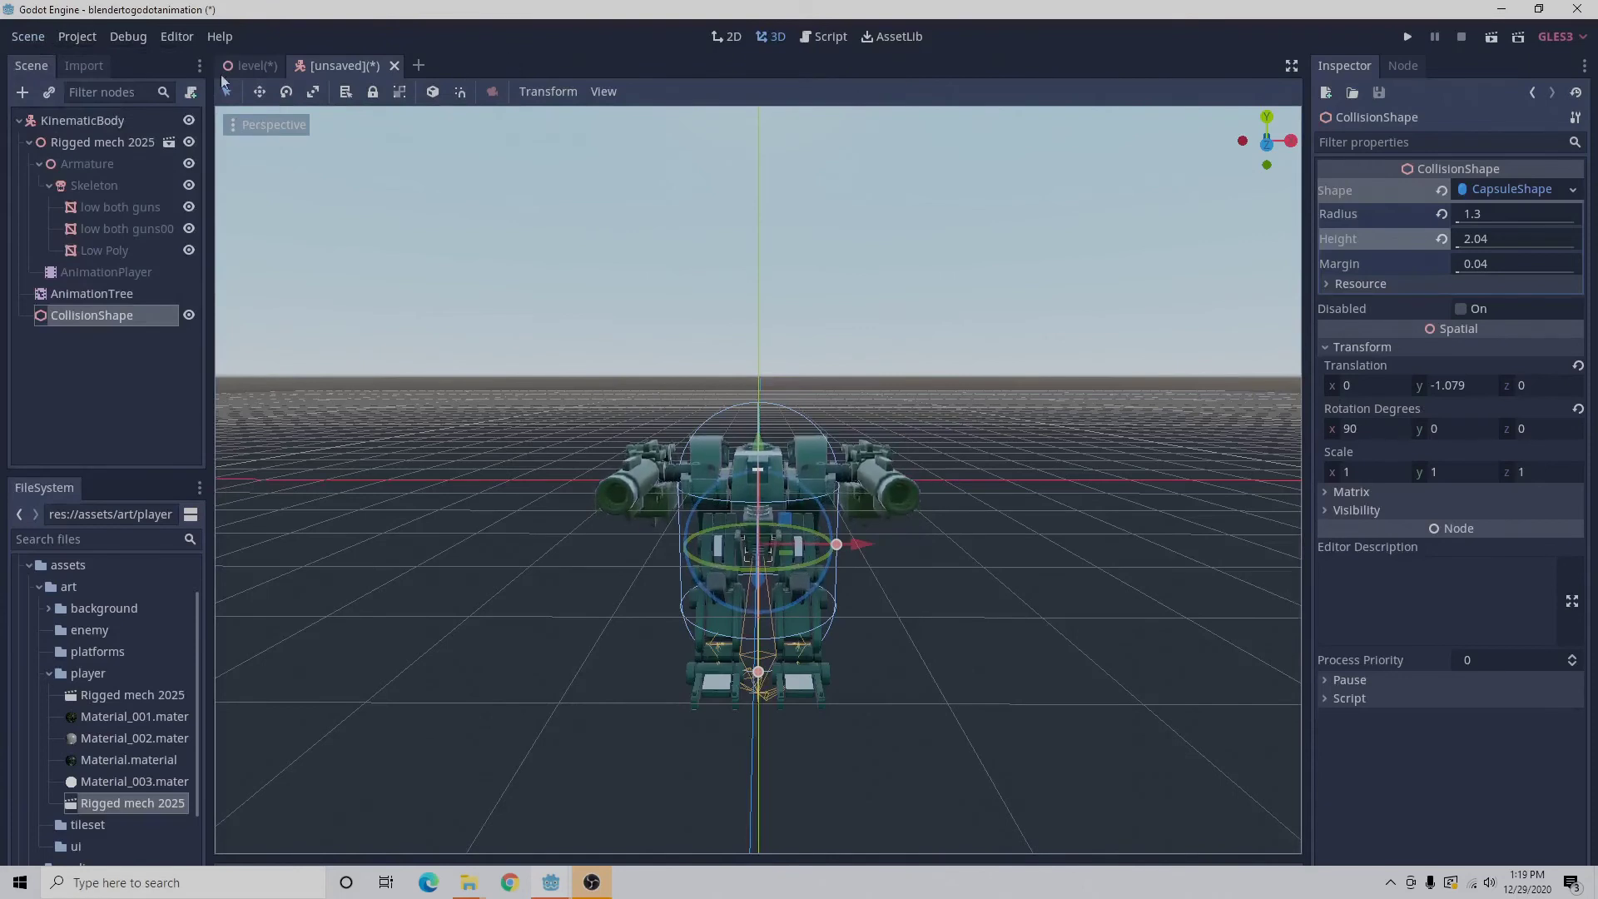
{"action": "double_click", "coordinate": [83, 118]}
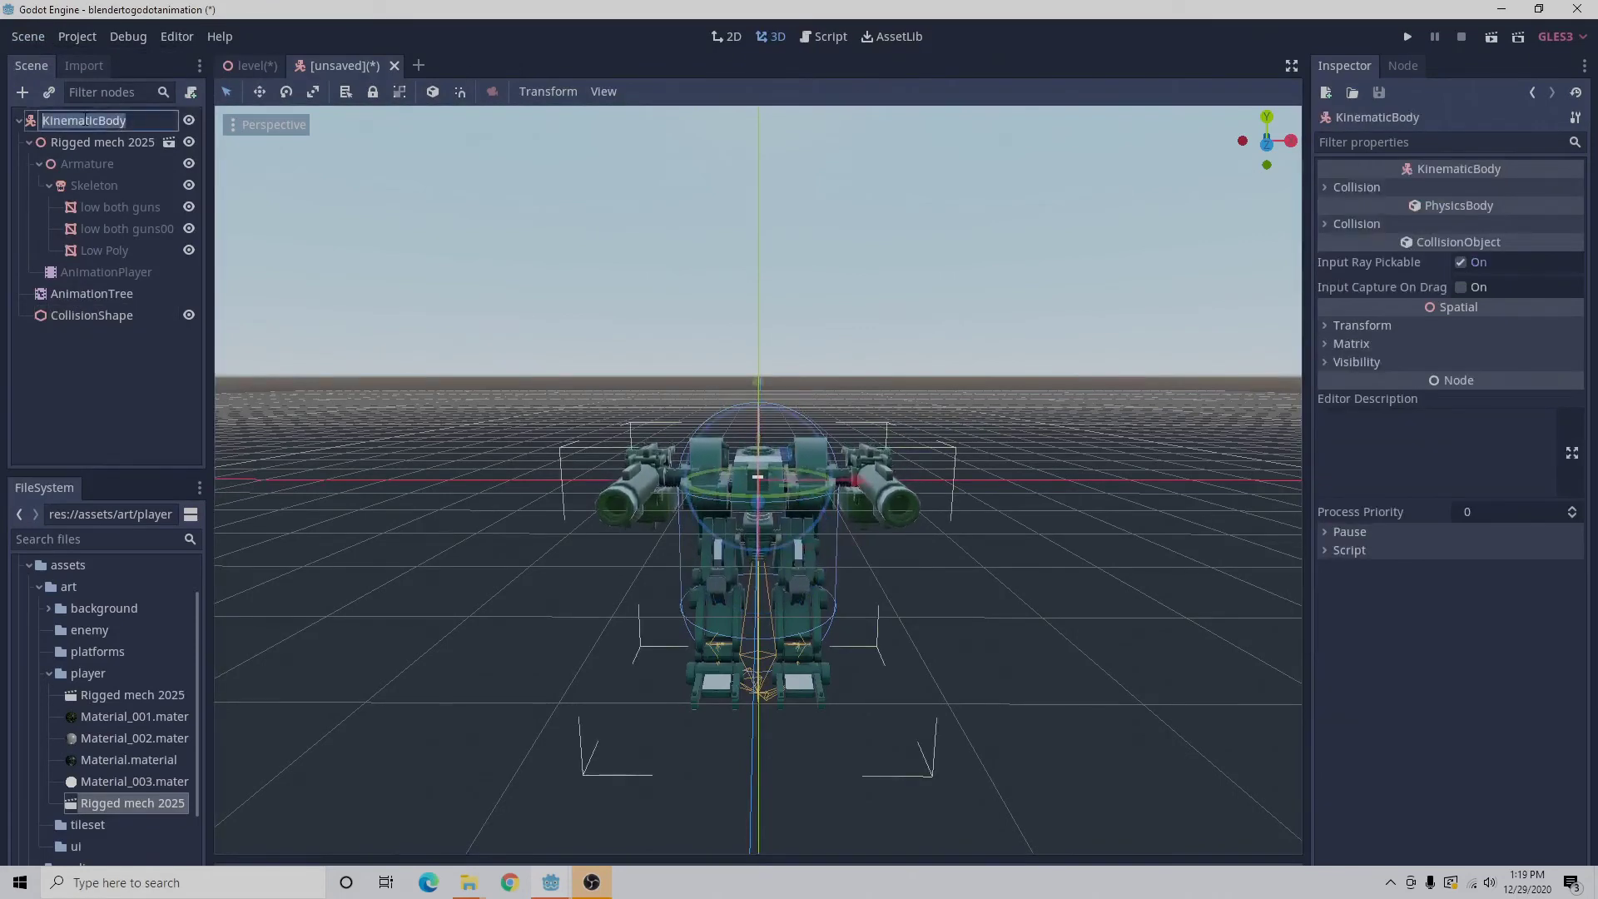
{"action": "type", "text": "player"}
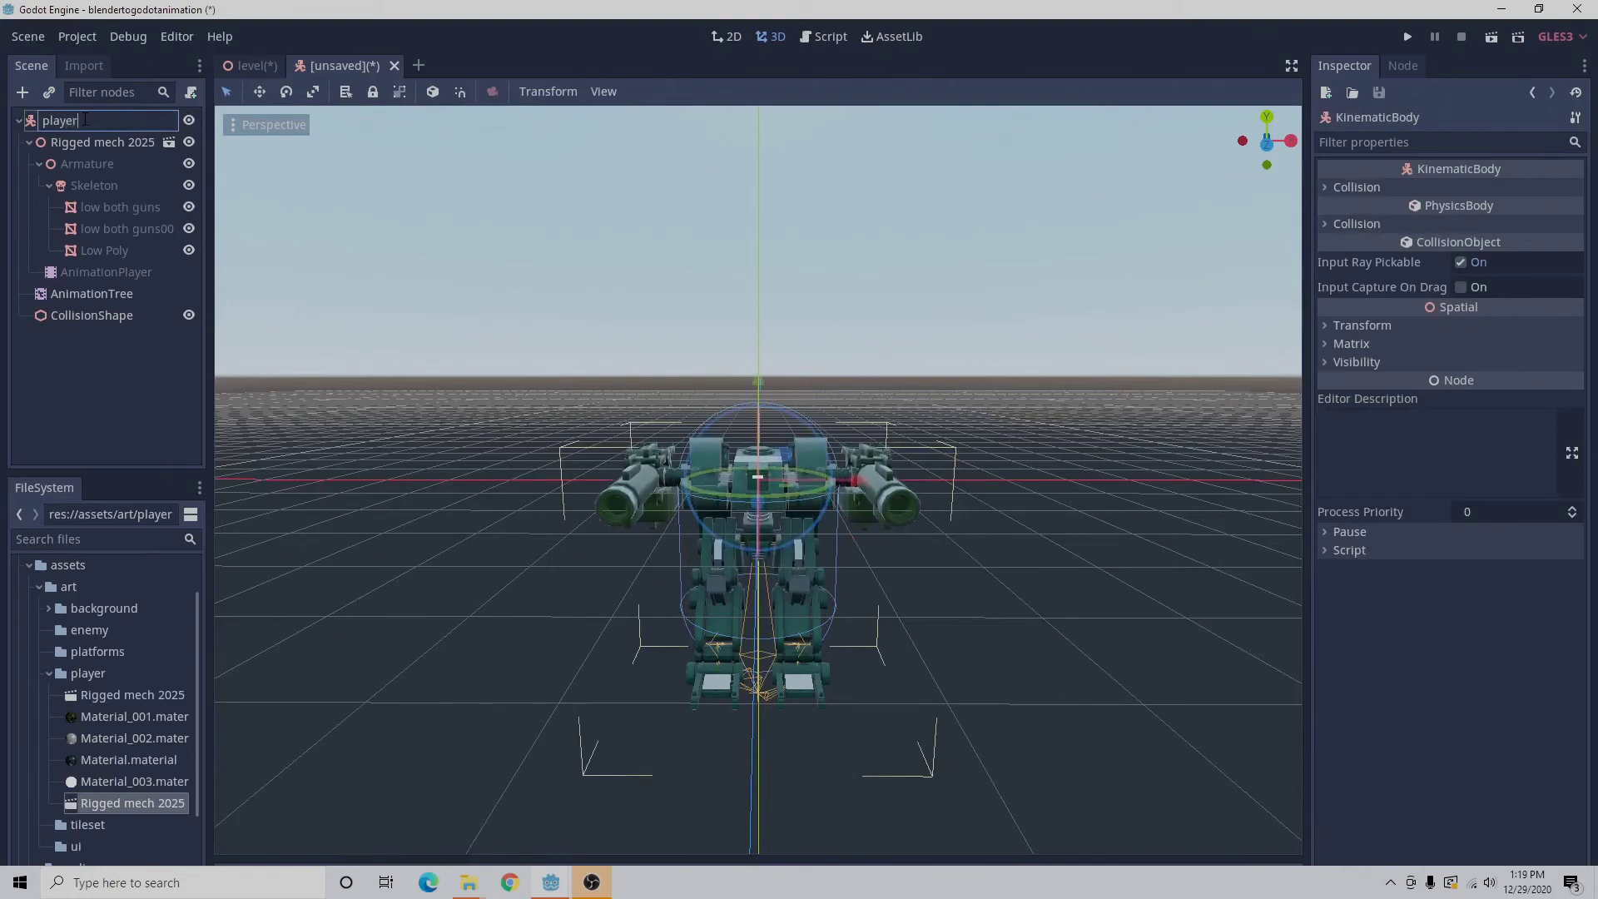
{"action": "key", "text": "Return"}
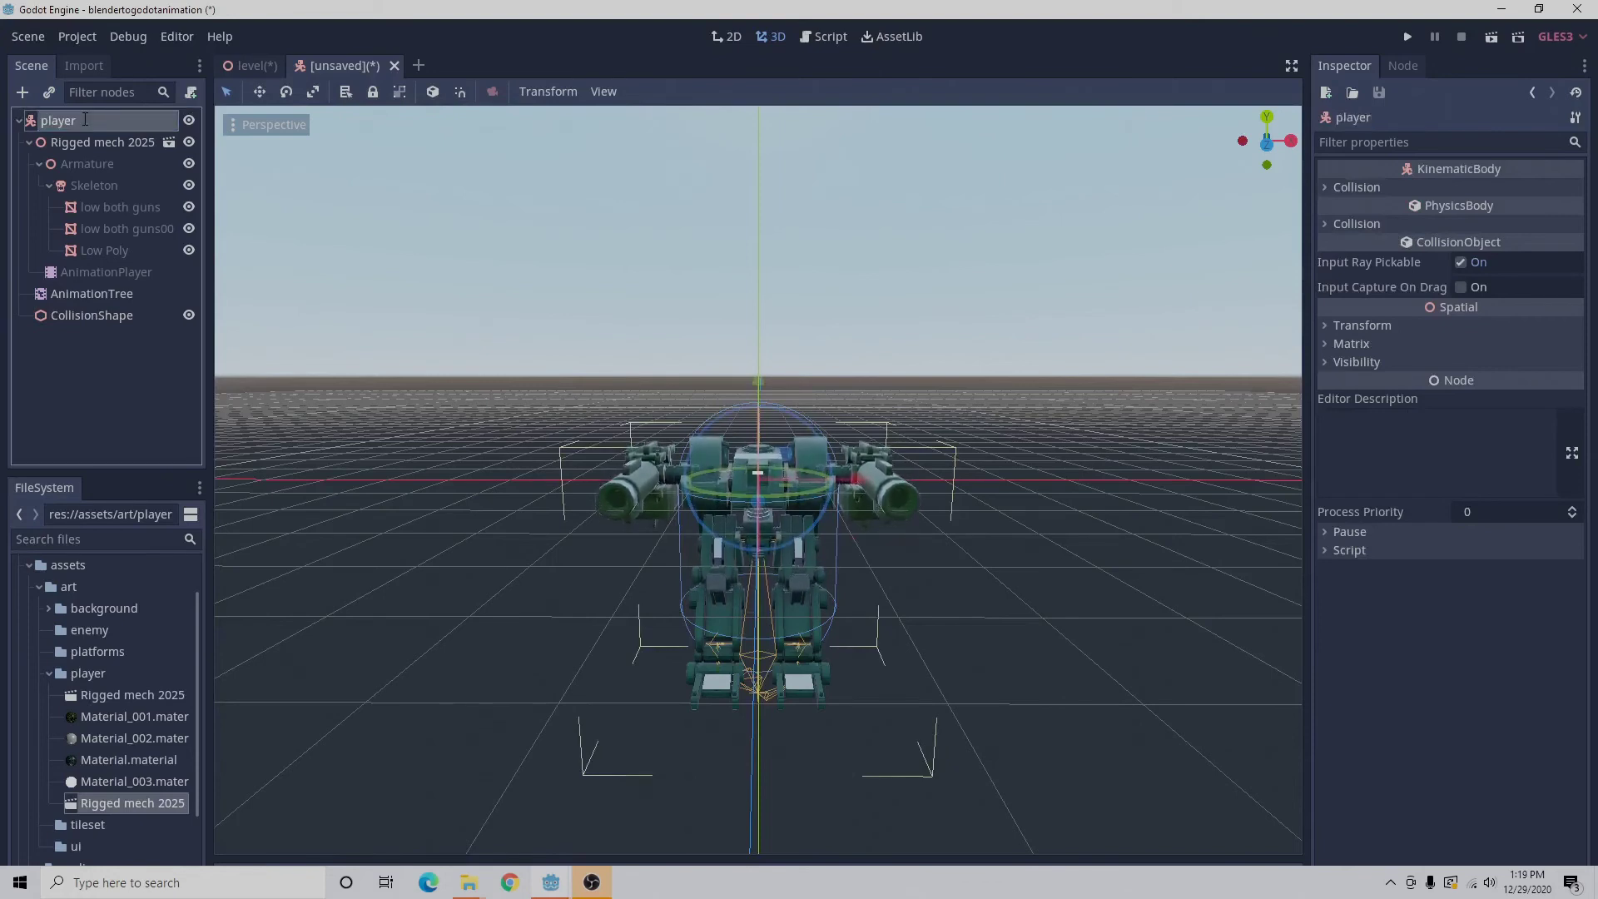
Save the mech scene as player.tscn in res://assets/art/player.
{"action": "left_click", "coordinate": [27, 35]}
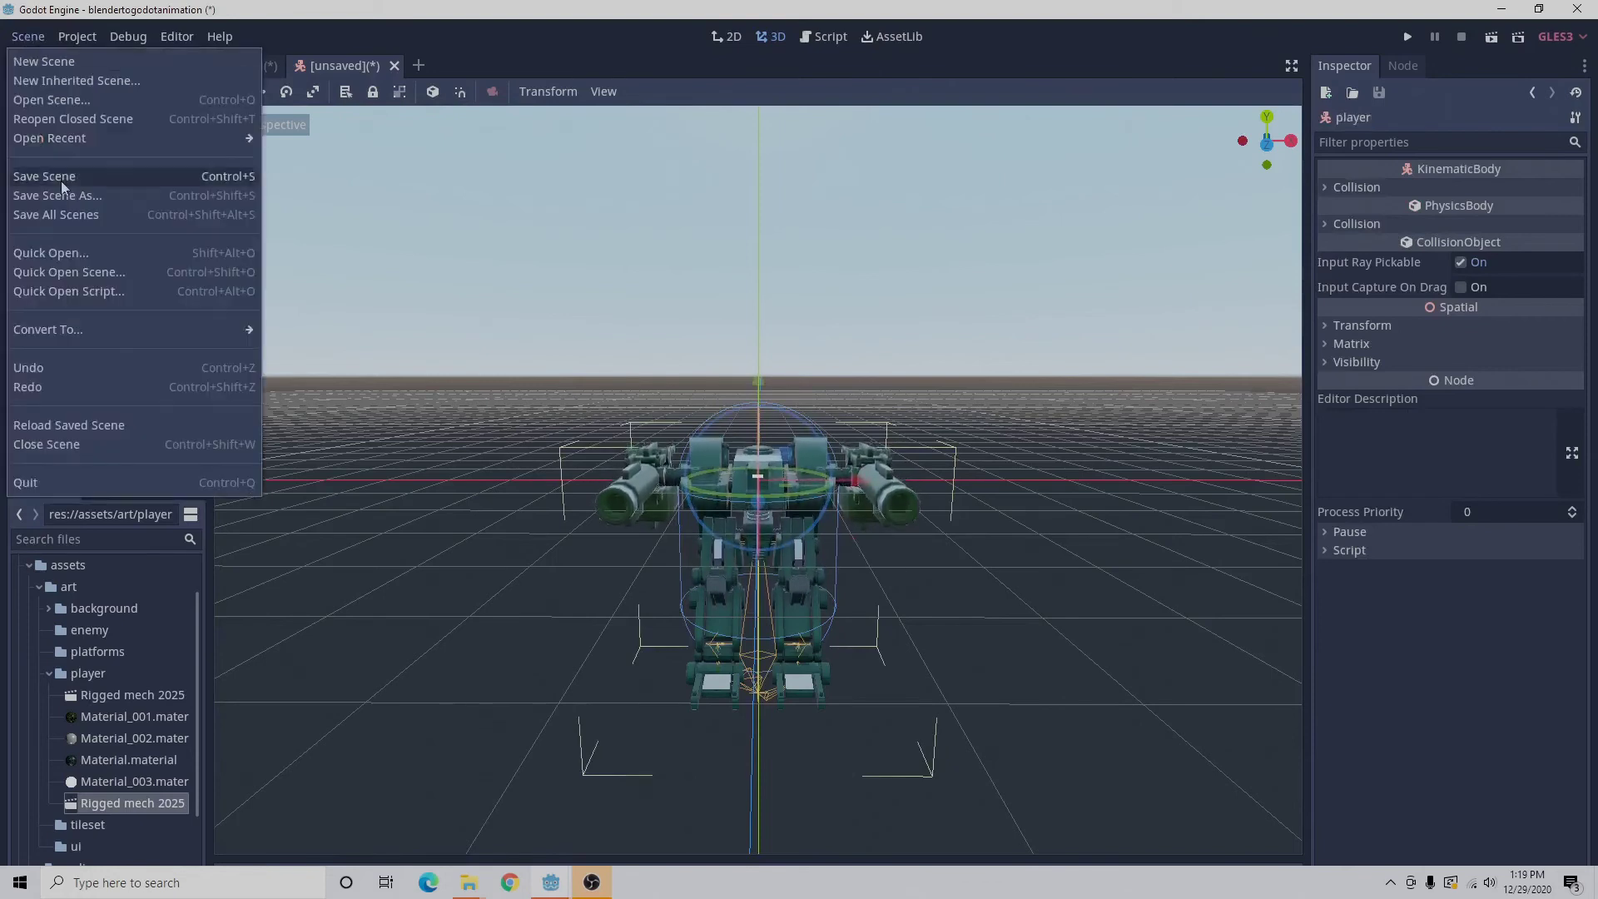
{"action": "left_click", "coordinate": [102, 192]}
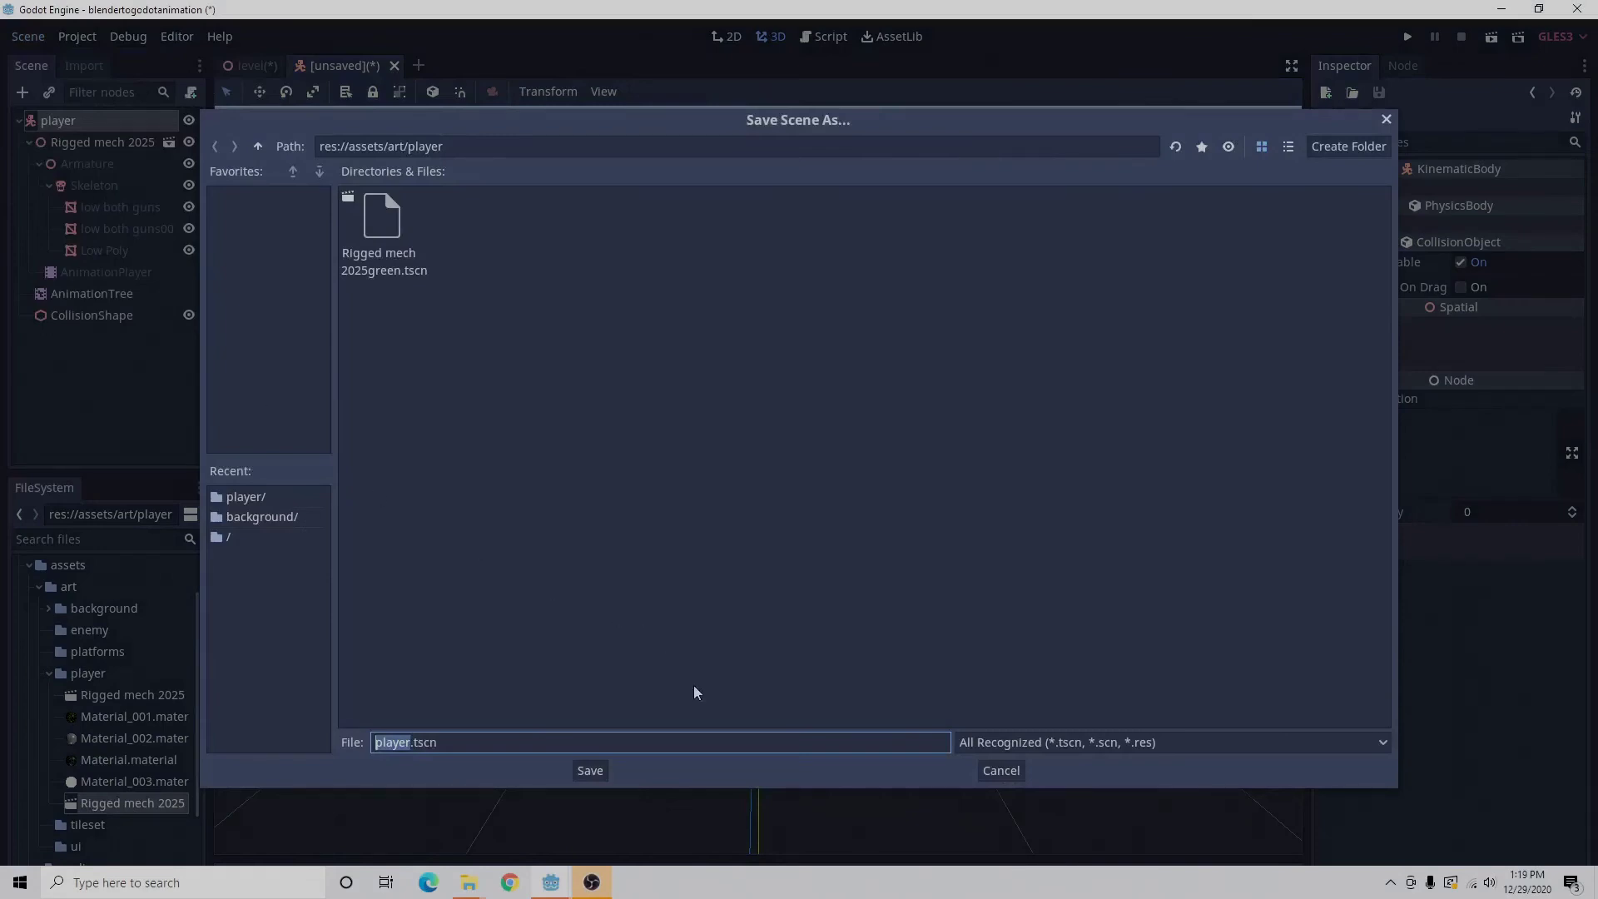
{"action": "left_click", "coordinate": [590, 770]}
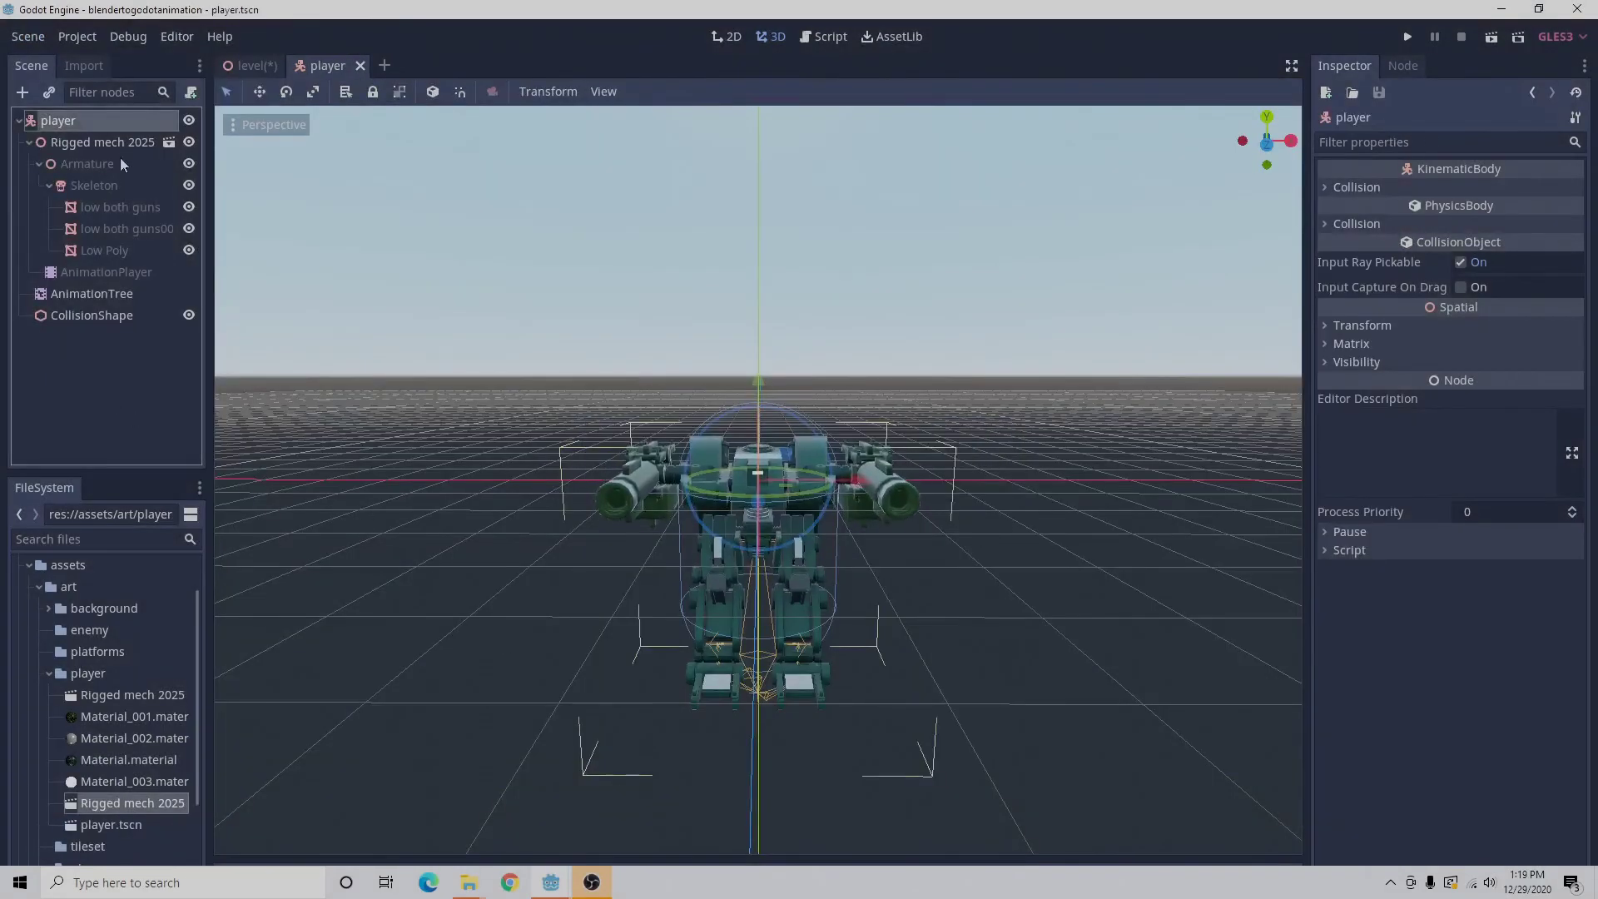
Save the level scene as level.tscn in res://assets/art/player.
{"action": "left_click", "coordinate": [254, 66]}
{"action": "left_click", "coordinate": [26, 36]}
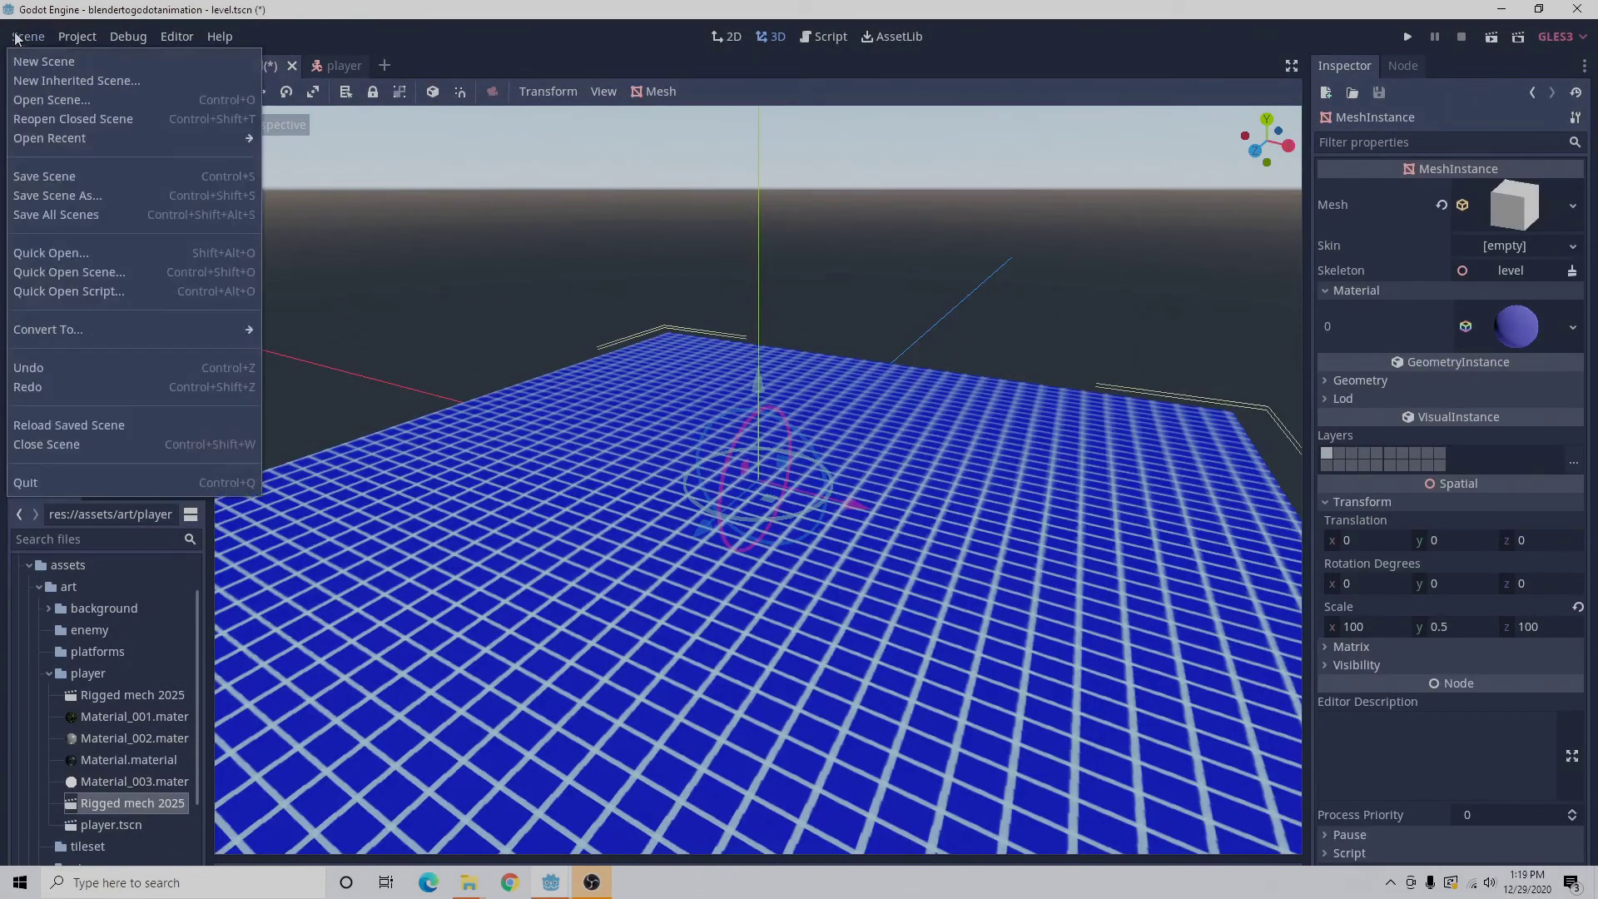
{"action": "left_click", "coordinate": [104, 194]}
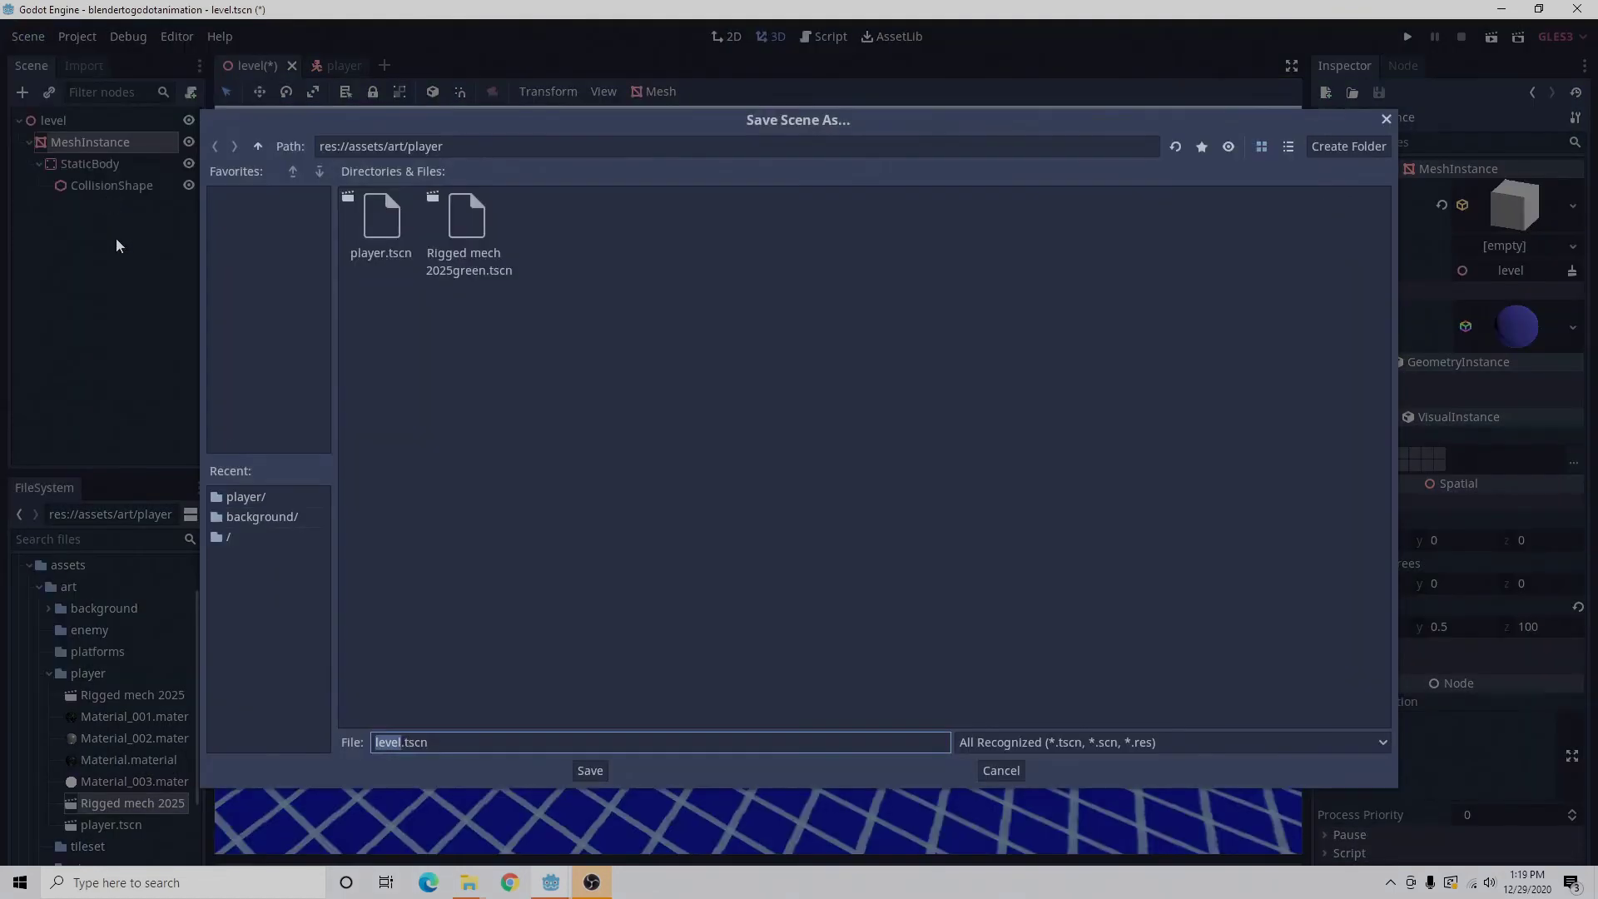
{"action": "left_click", "coordinate": [589, 771]}
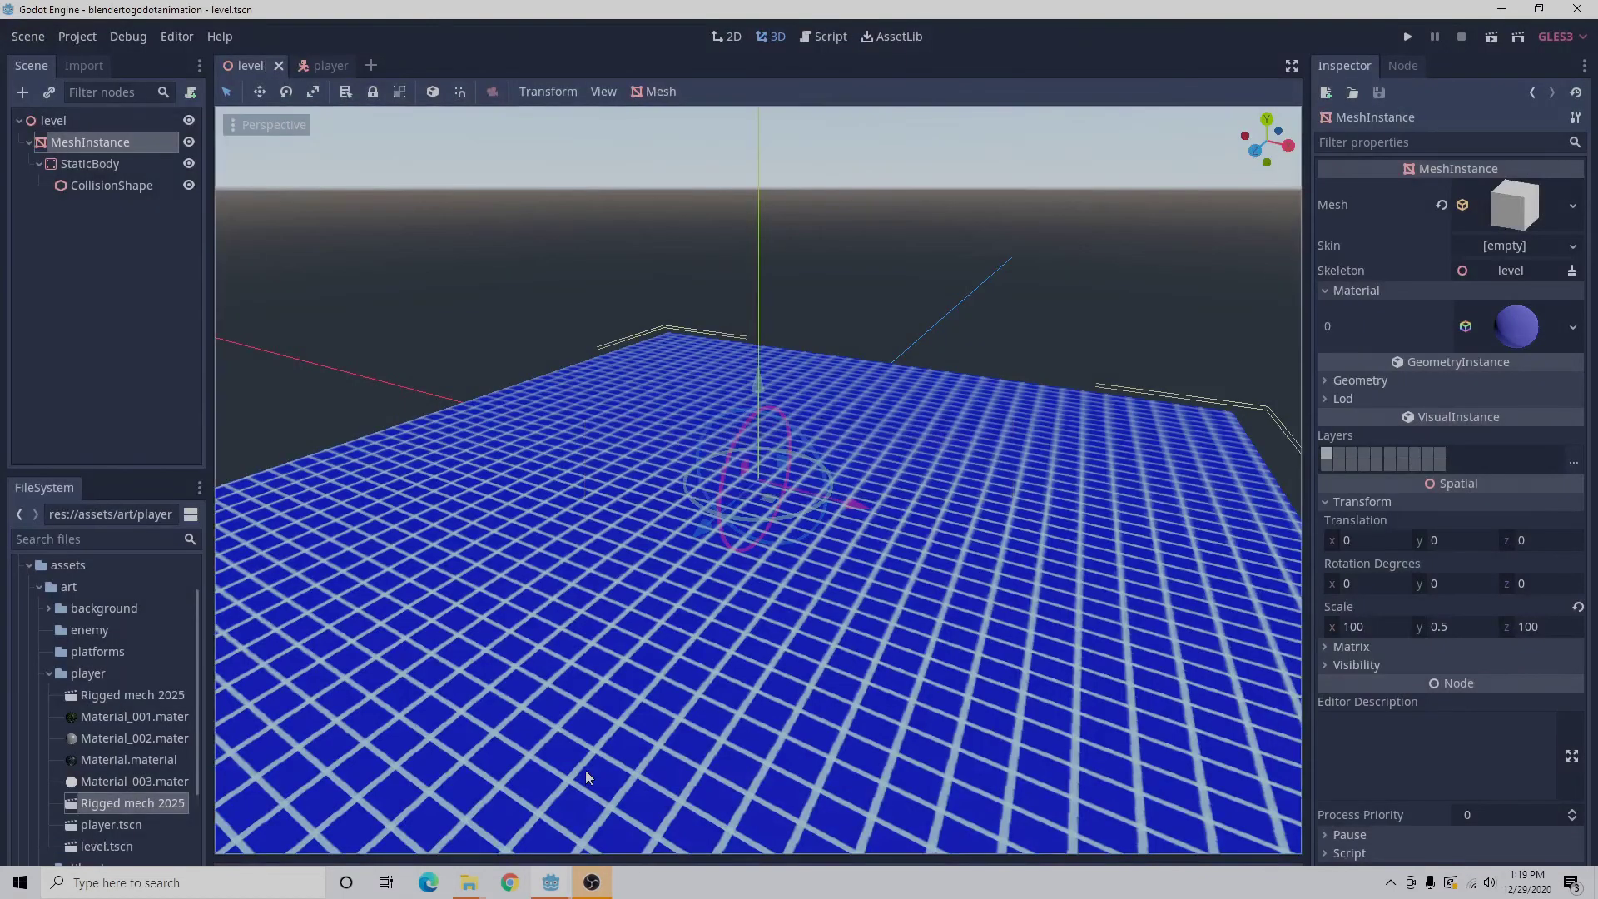
Attach a new GDScript, player.gd, with the default template to the player scene's root node.
{"action": "left_click", "coordinate": [324, 67]}
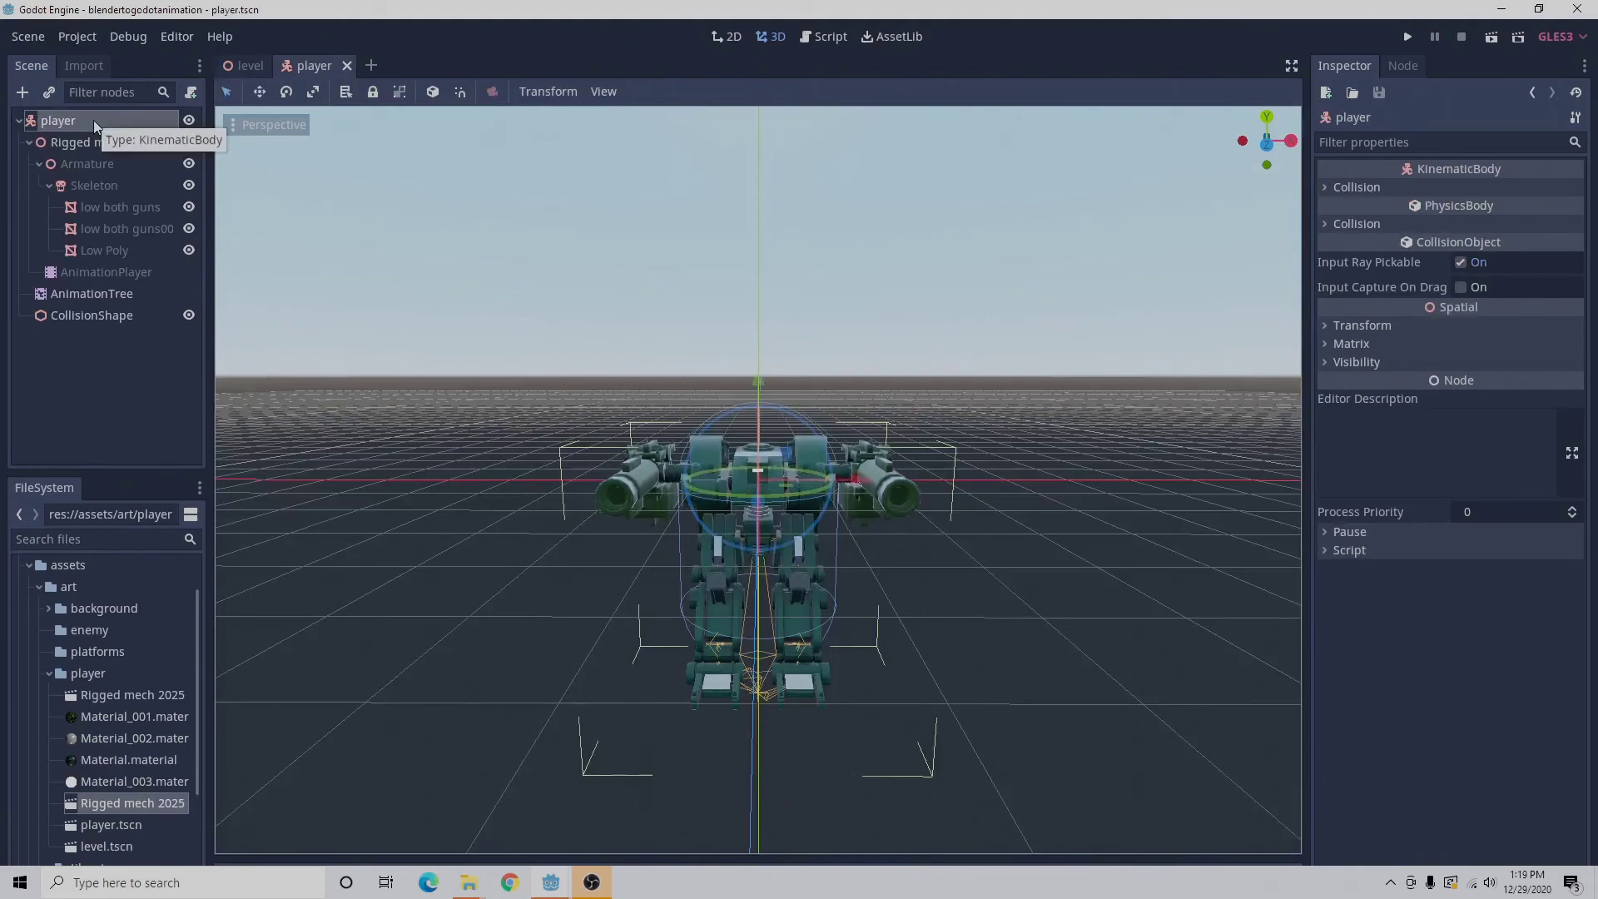
{"action": "left_click", "coordinate": [190, 92]}
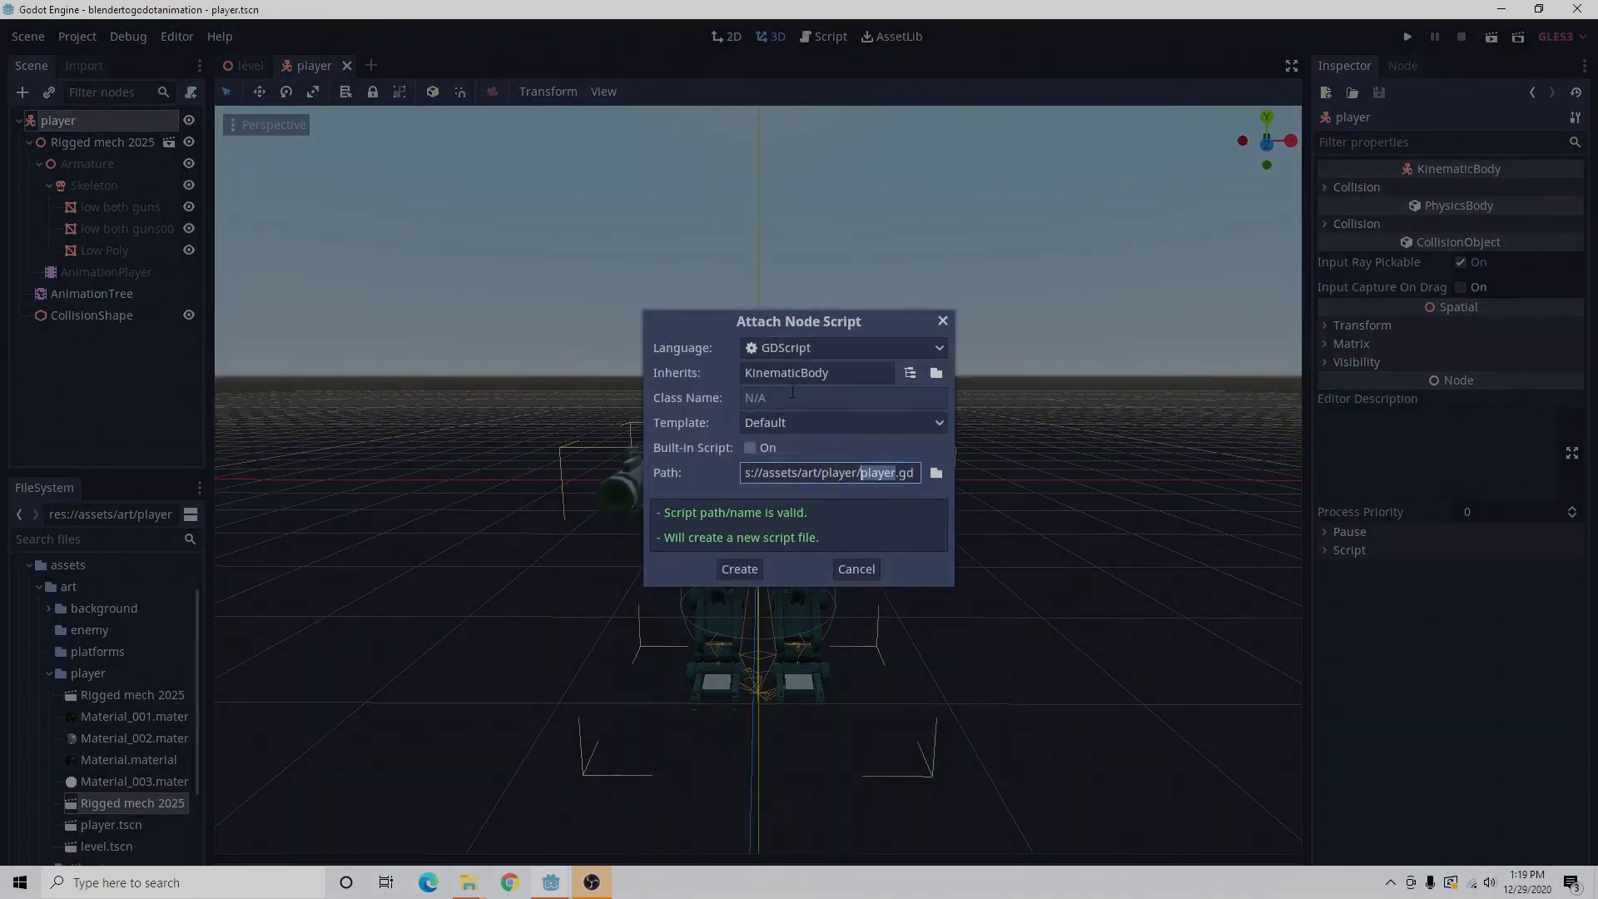
{"action": "left_click", "coordinate": [738, 569]}
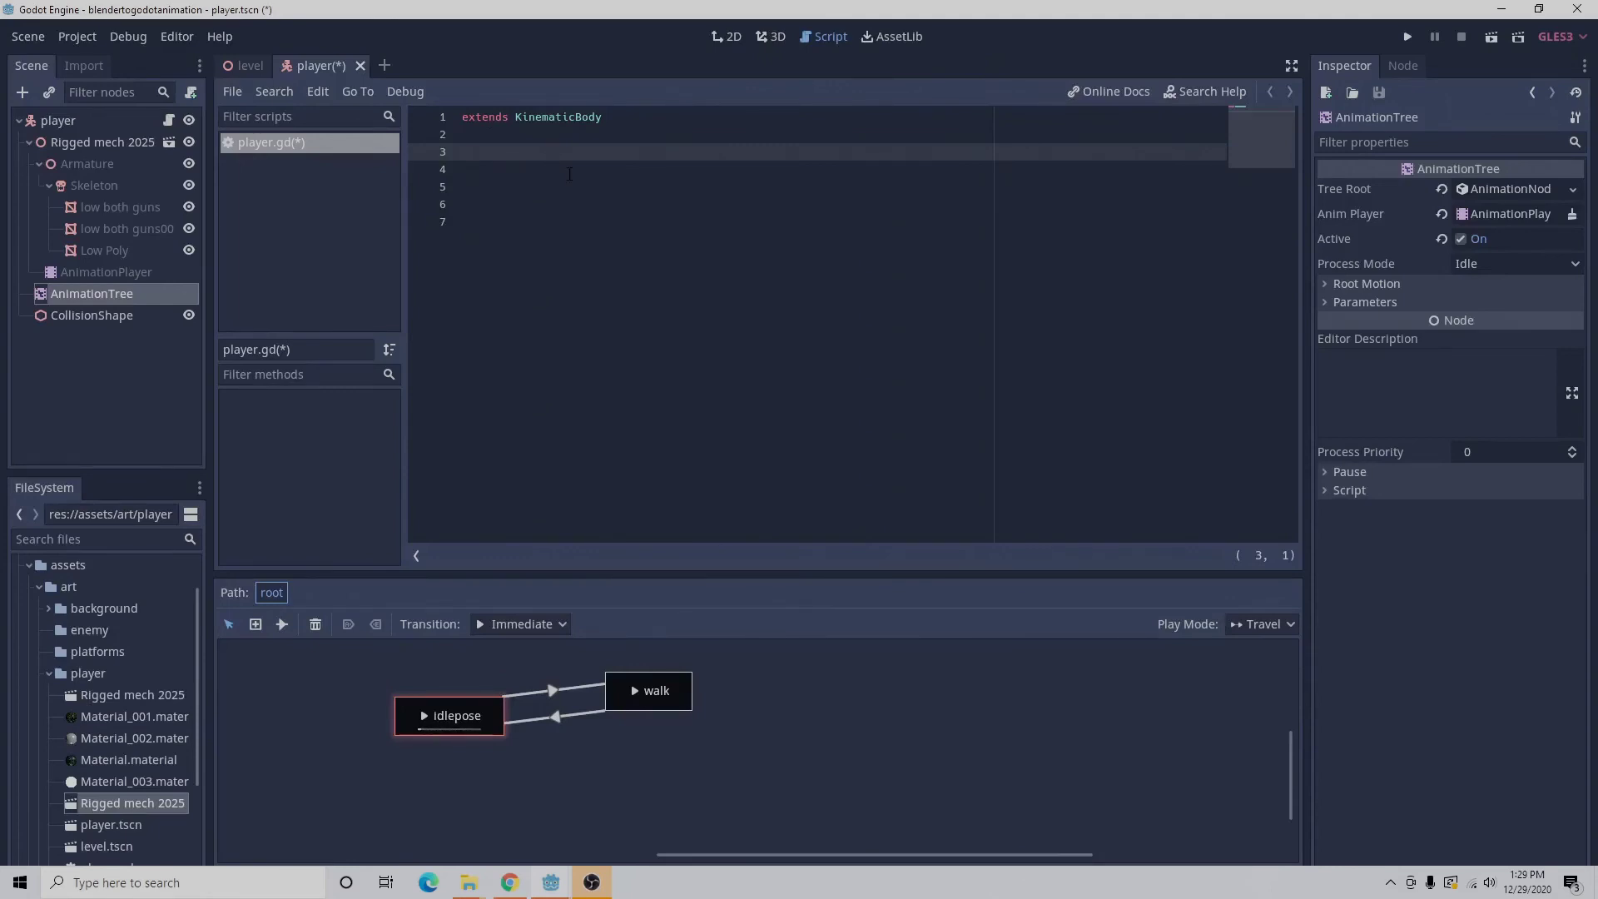
Write player.gd with an exported animationtree NodePath, an onready _anim_tree, and _physics_process travelling to "walk" when ui_up is just pressed, else "idlepose".
{"action": "type", "text": "export(NodePath) var animationtree  onready var _anim_tree = get_node(animationtree)  func _physics_process(delta): \tif Input.is_action_just_pressed(\"ui_up\"): \t\t_anim_tree[\"parameters/playback\"].travel(\"walk\") \telse: \t\t_anim_tree[\"parameters/playback\"].travel(\"idlepose\")"}
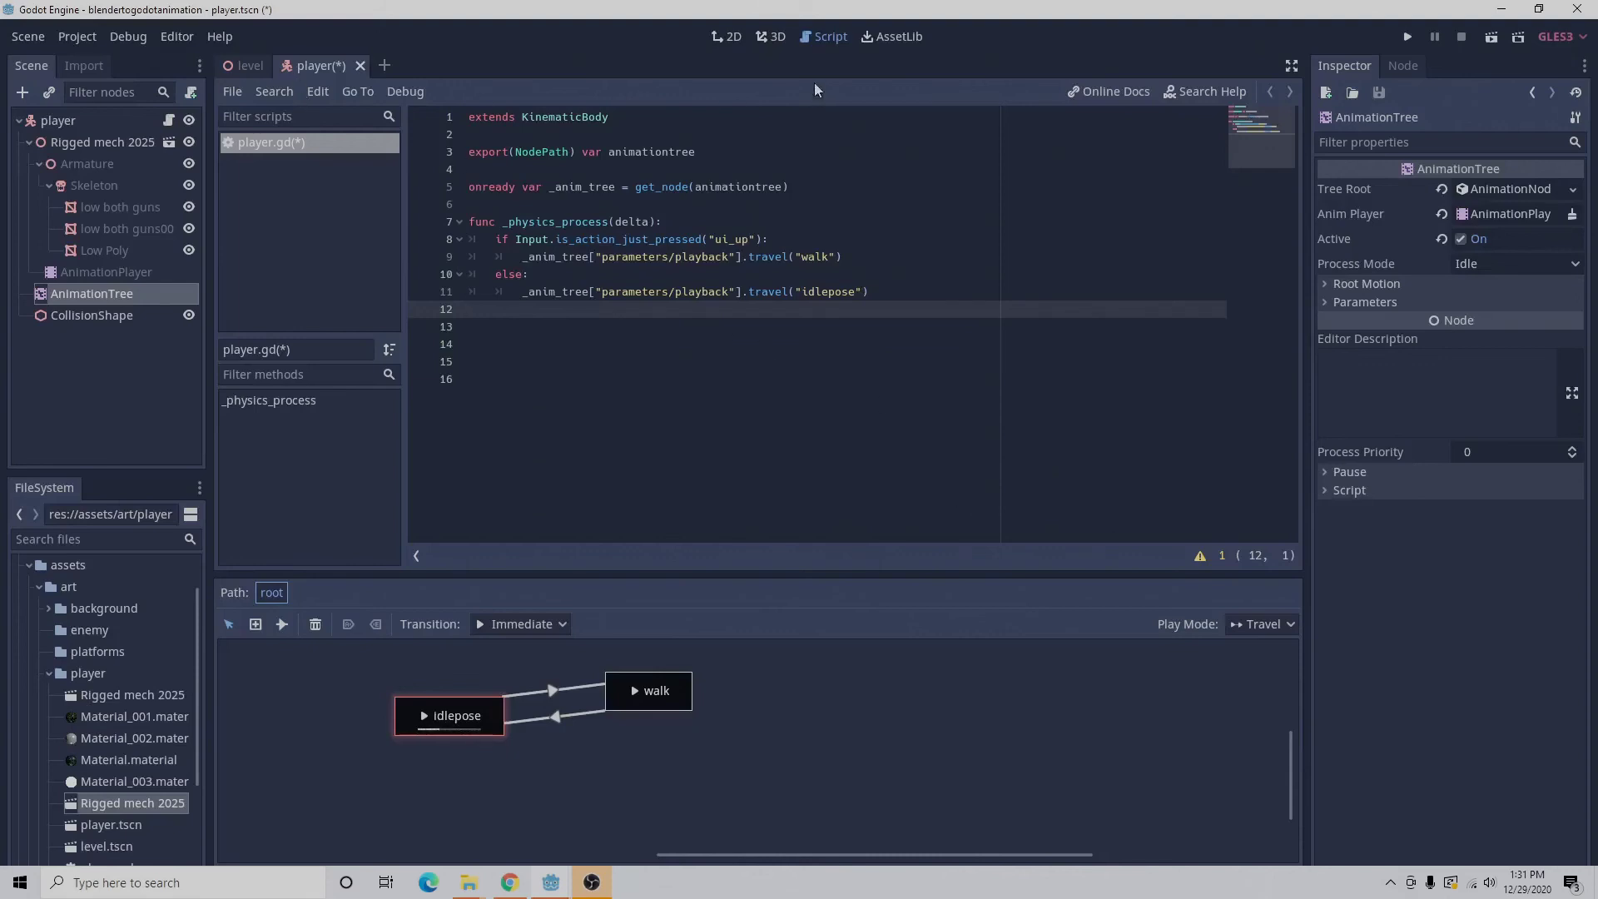
Make the Idlepose state the autoplay start of the AnimationTree's state machine and save the player scene.
{"action": "left_click", "coordinate": [772, 37]}
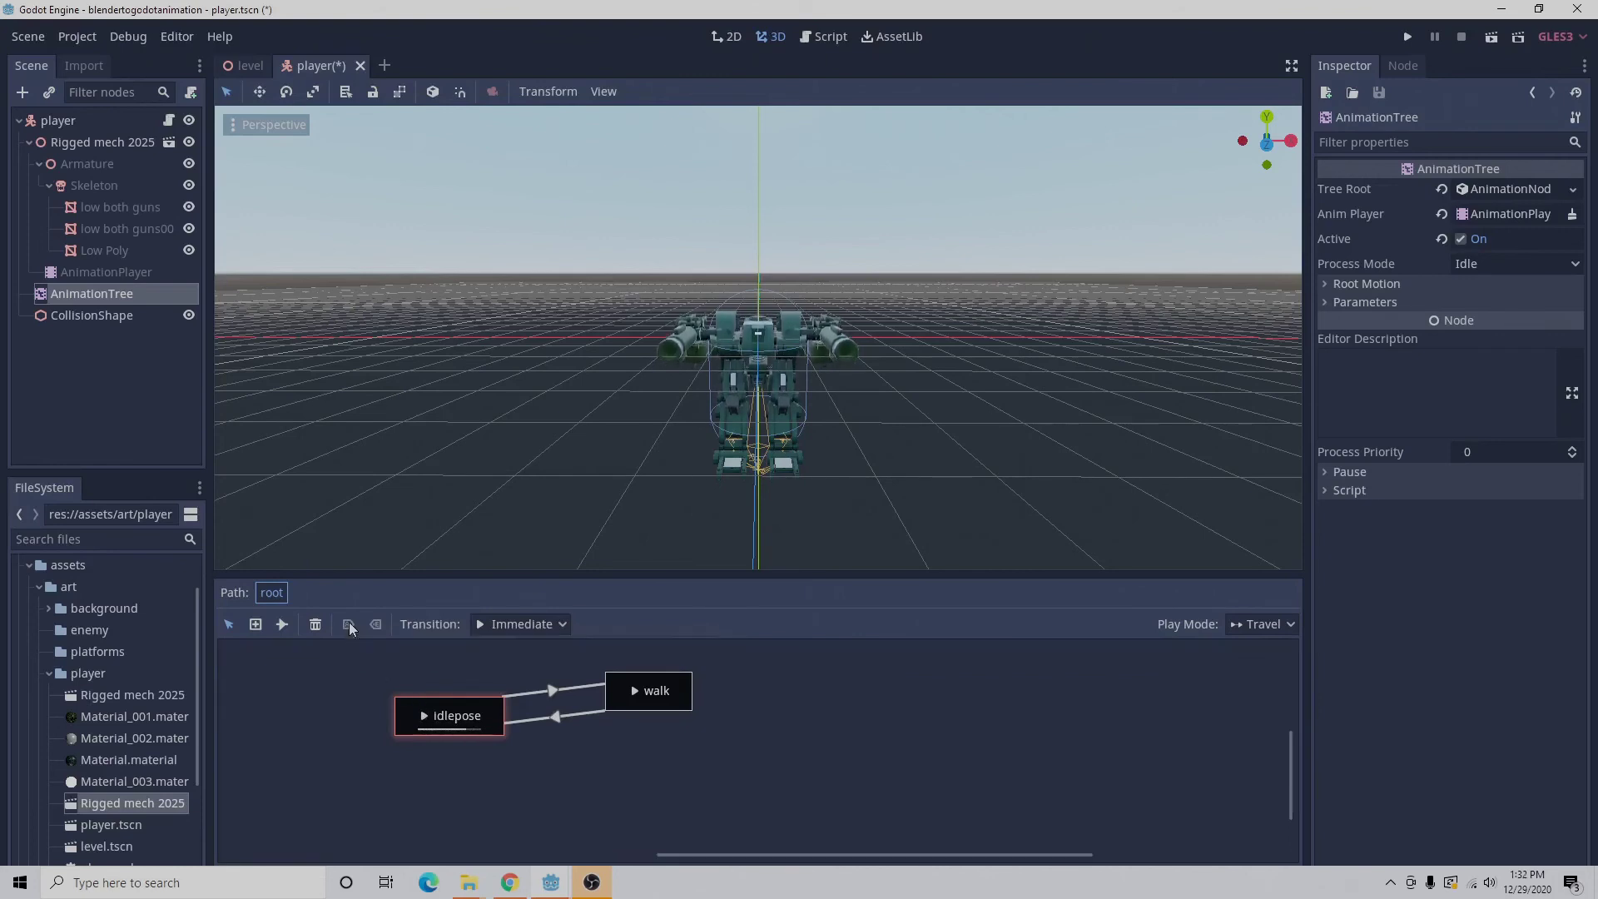
{"action": "left_click", "coordinate": [394, 687]}
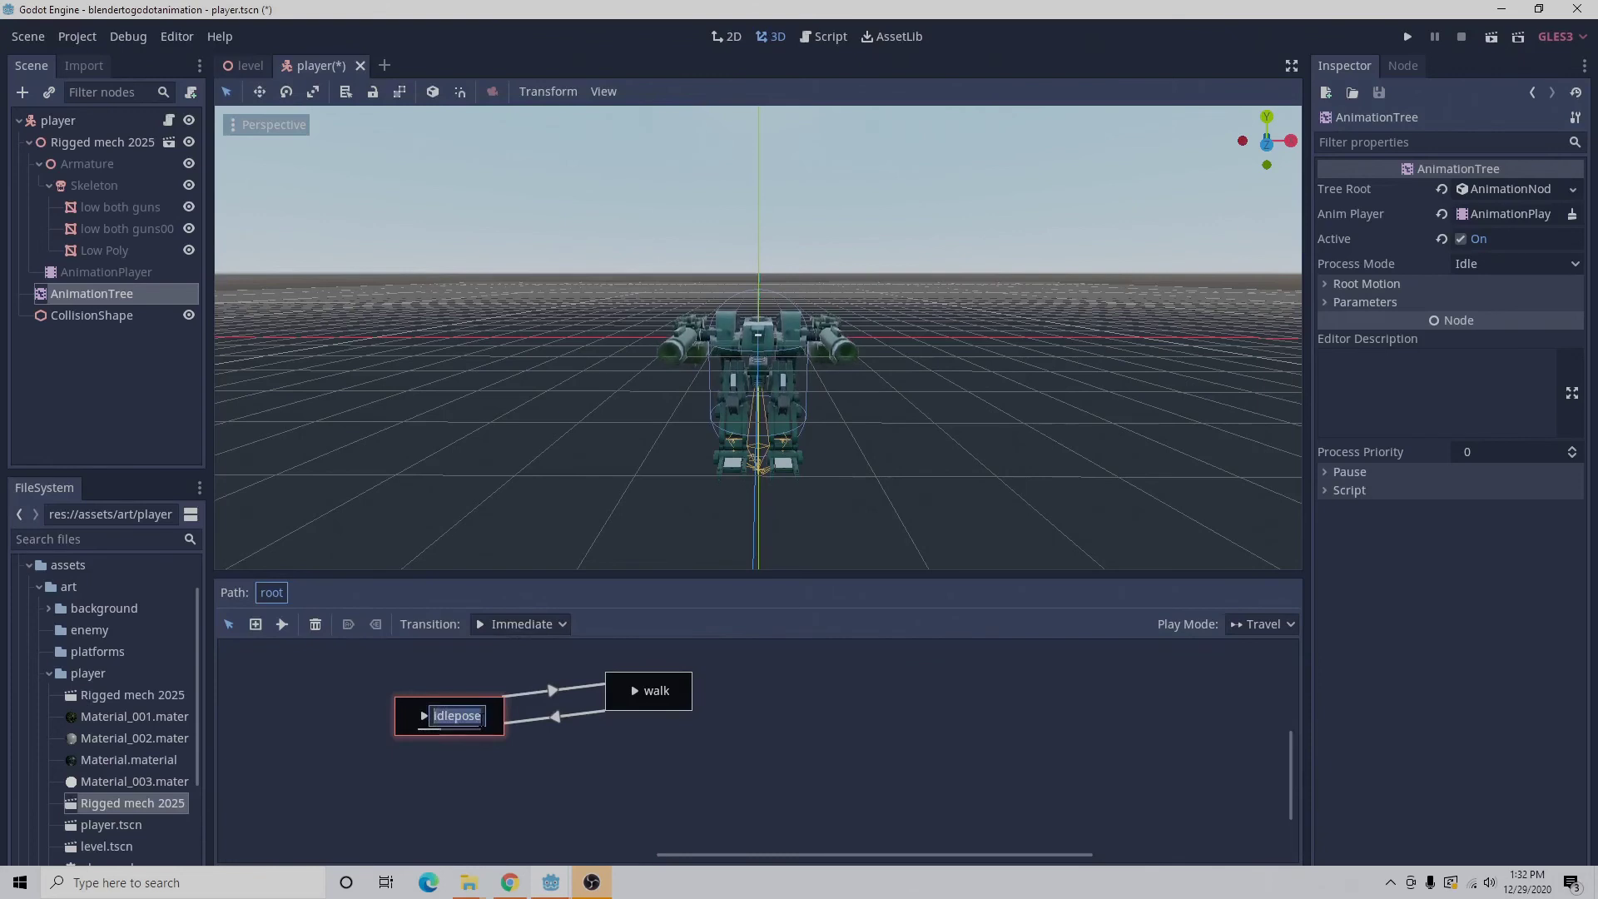
{"action": "left_click", "coordinate": [406, 713]}
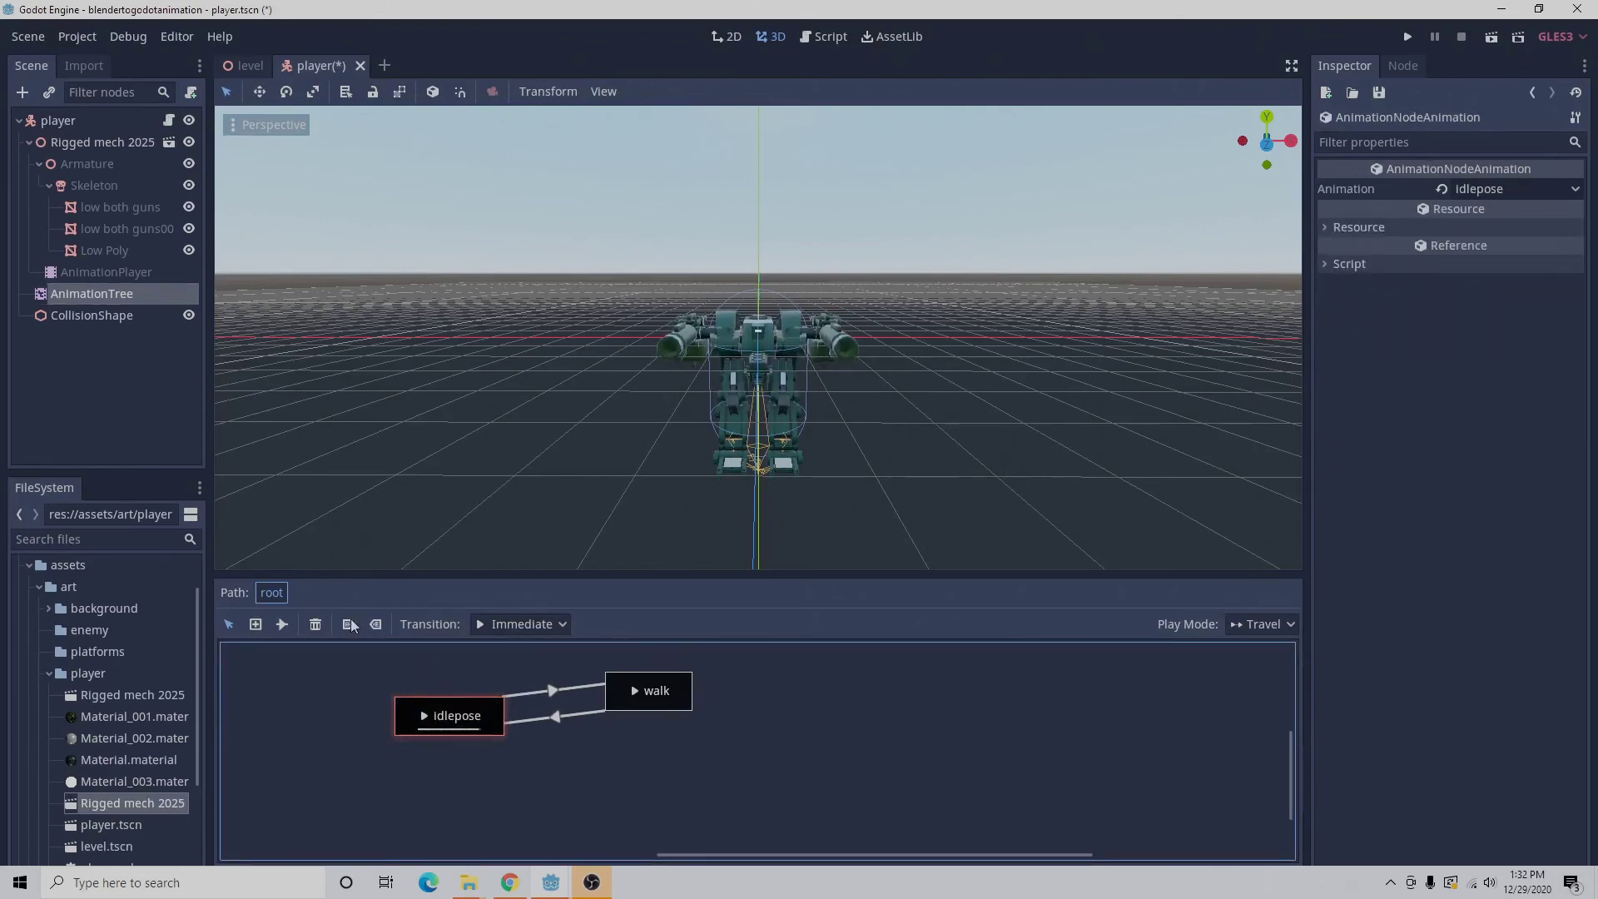
{"action": "left_click", "coordinate": [349, 625]}
{"action": "left_click", "coordinate": [430, 713]}
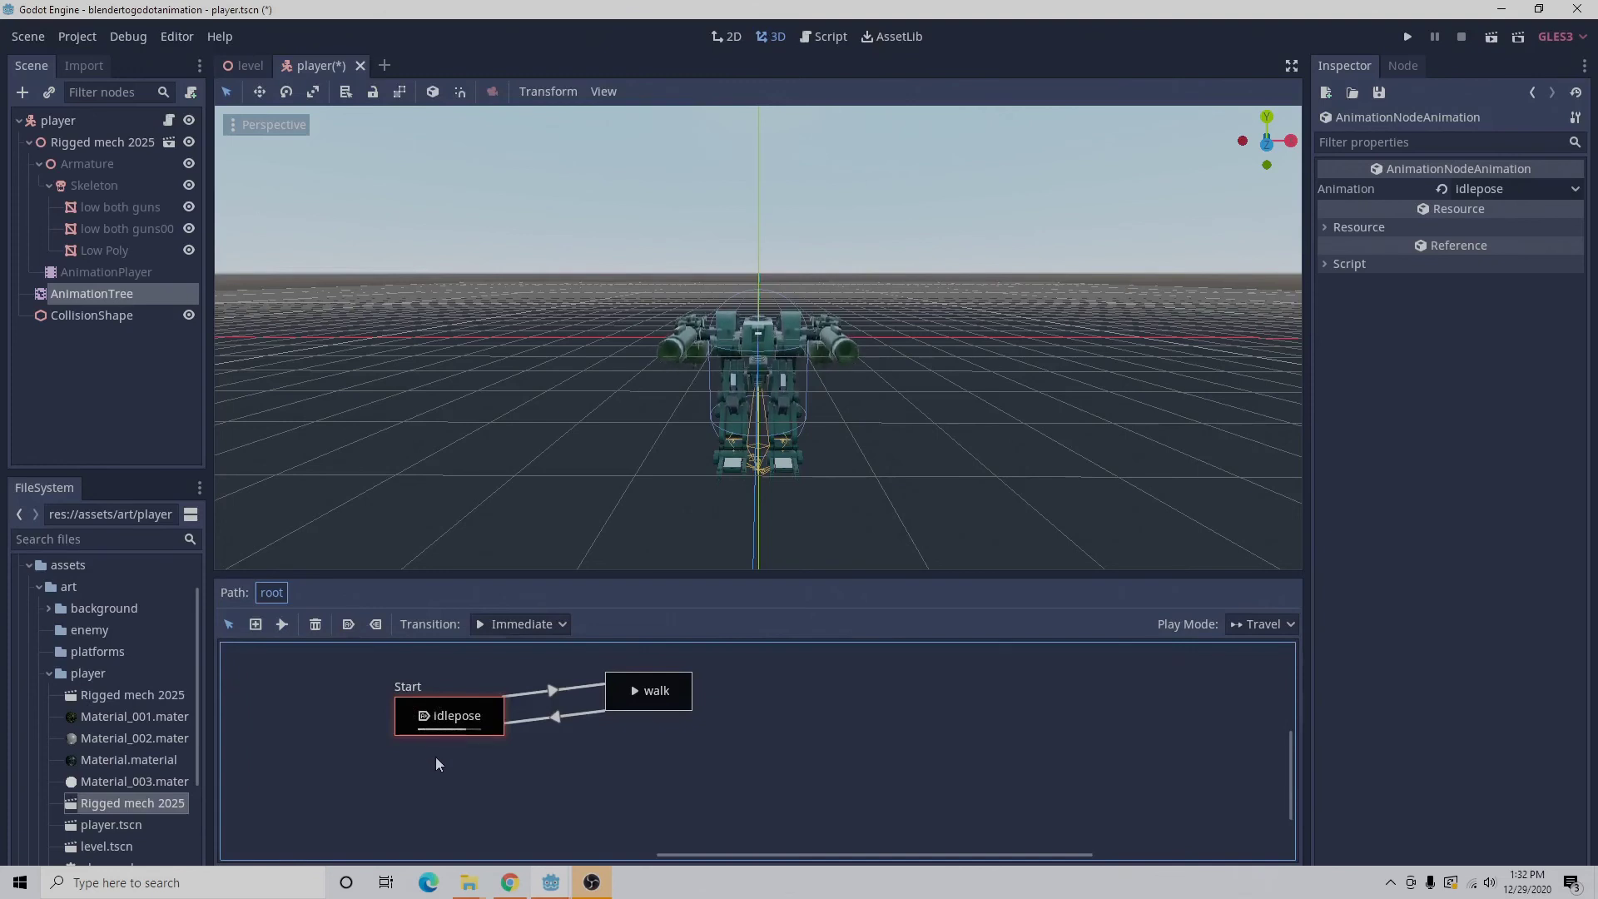
{"action": "key", "text": "ctrl+s"}
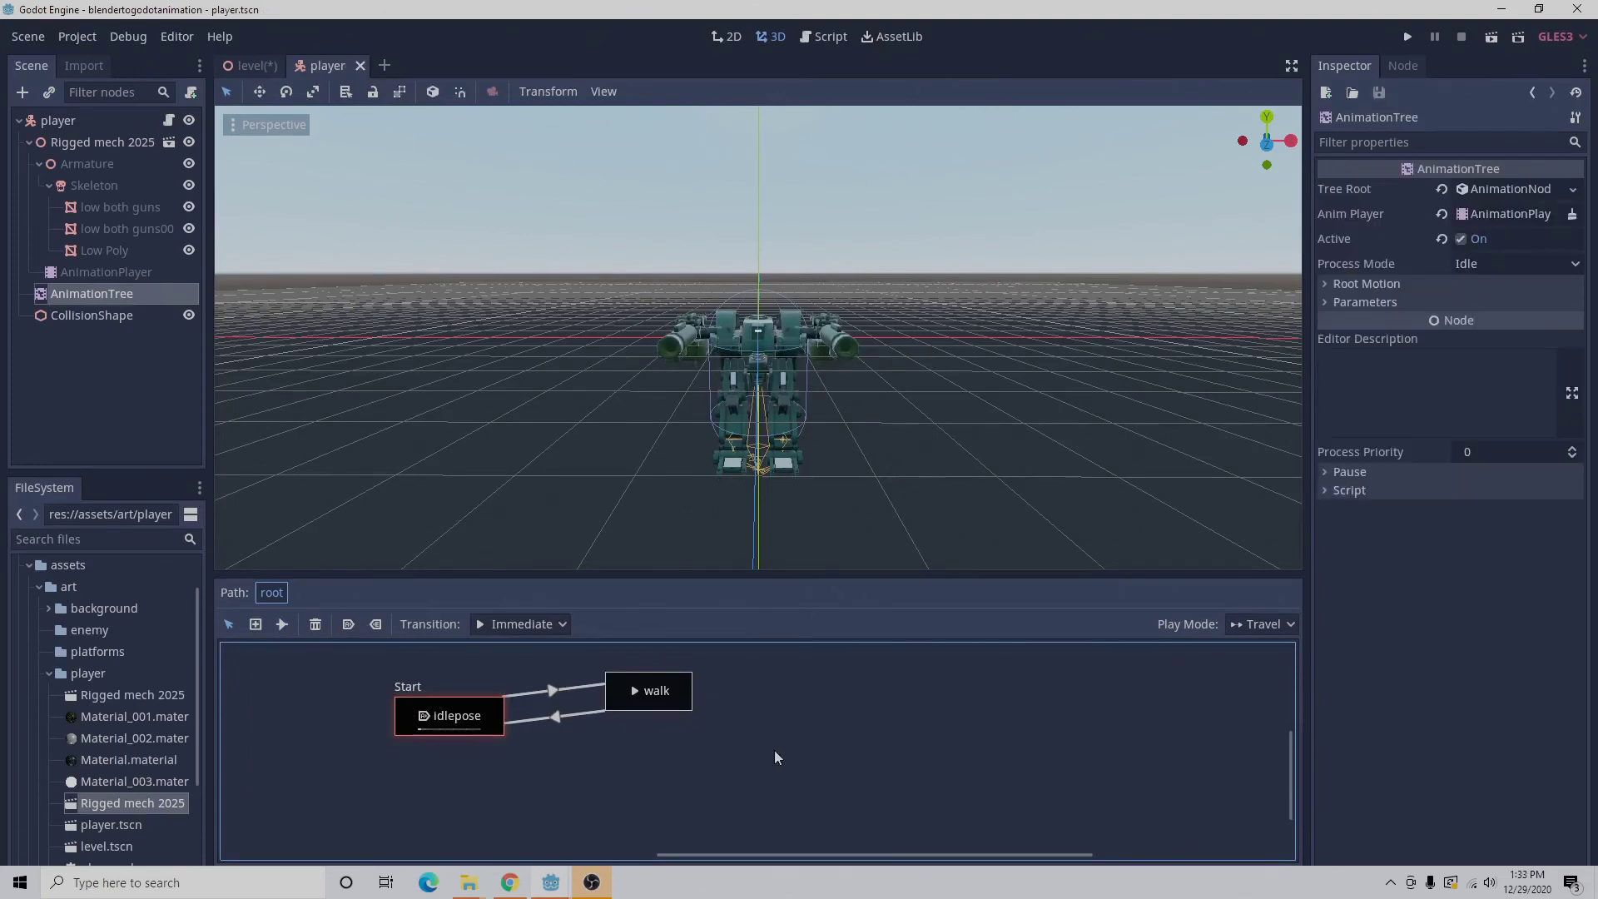
Instance assets/art/player/player.tscn as a child of the level scene's root node.
{"action": "left_click", "coordinate": [261, 70]}
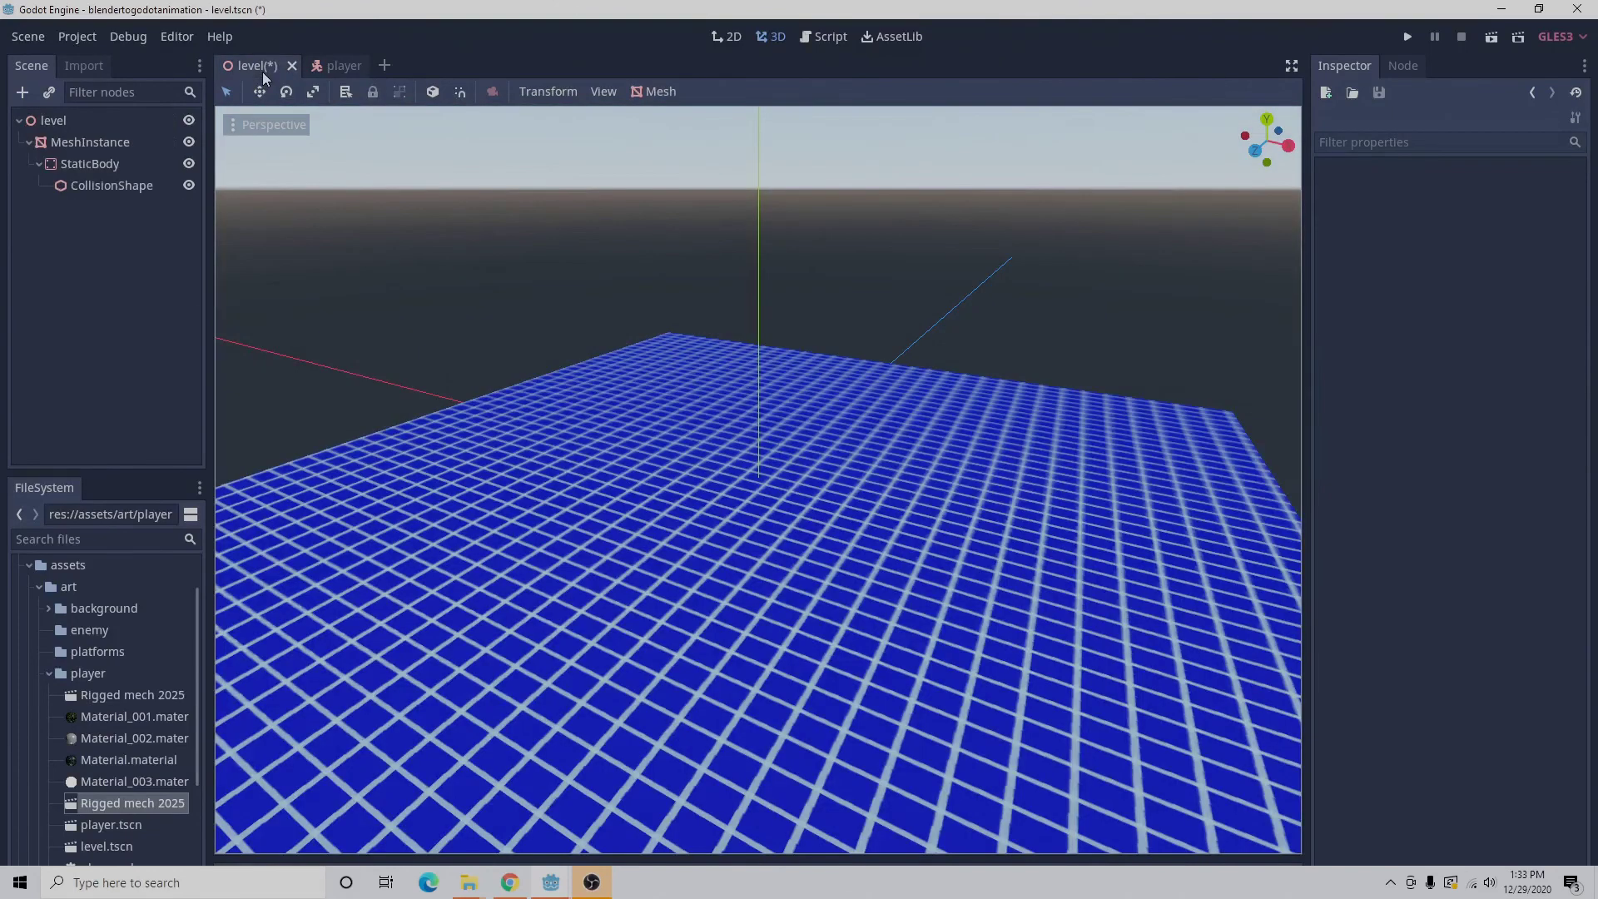
{"action": "left_click", "coordinate": [58, 120]}
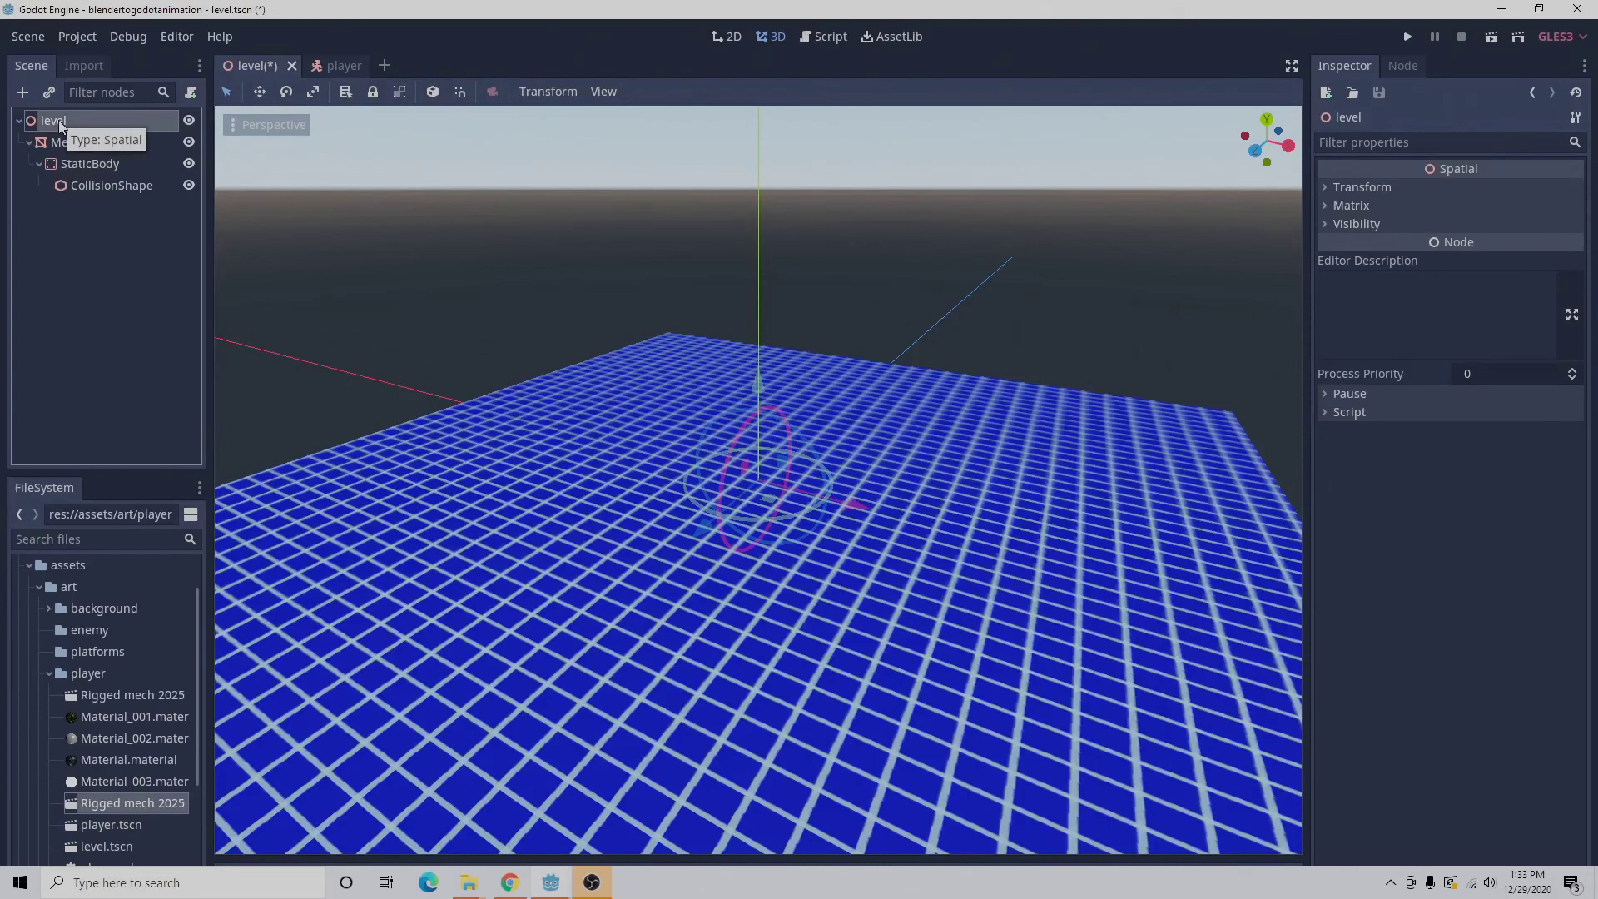
{"action": "left_click", "coordinate": [49, 91]}
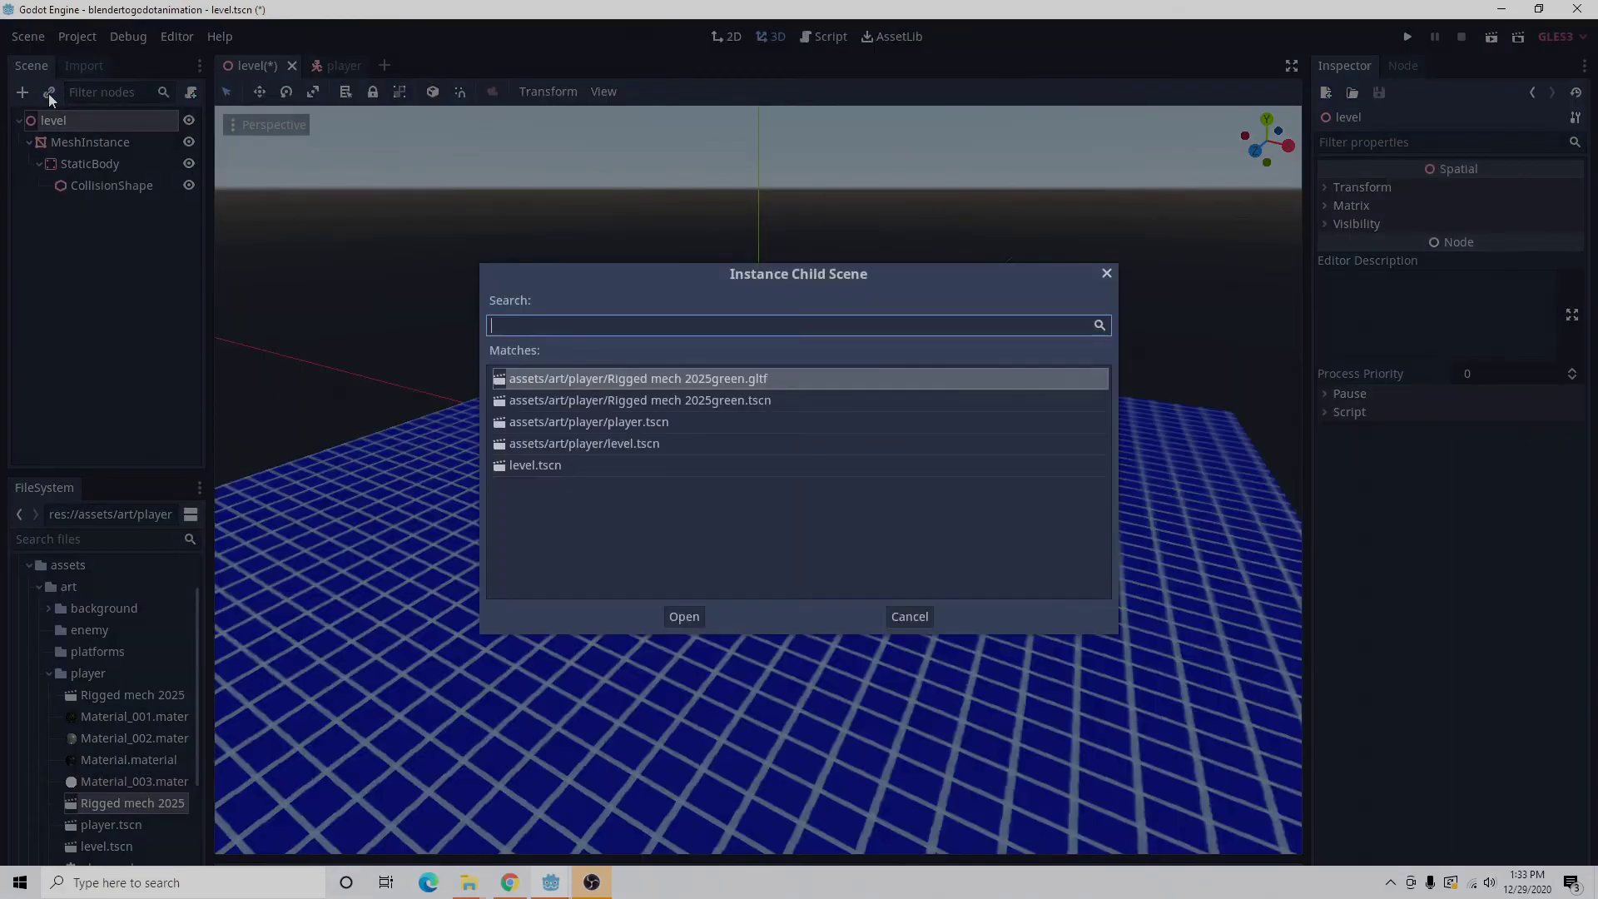
{"action": "left_click", "coordinate": [618, 422]}
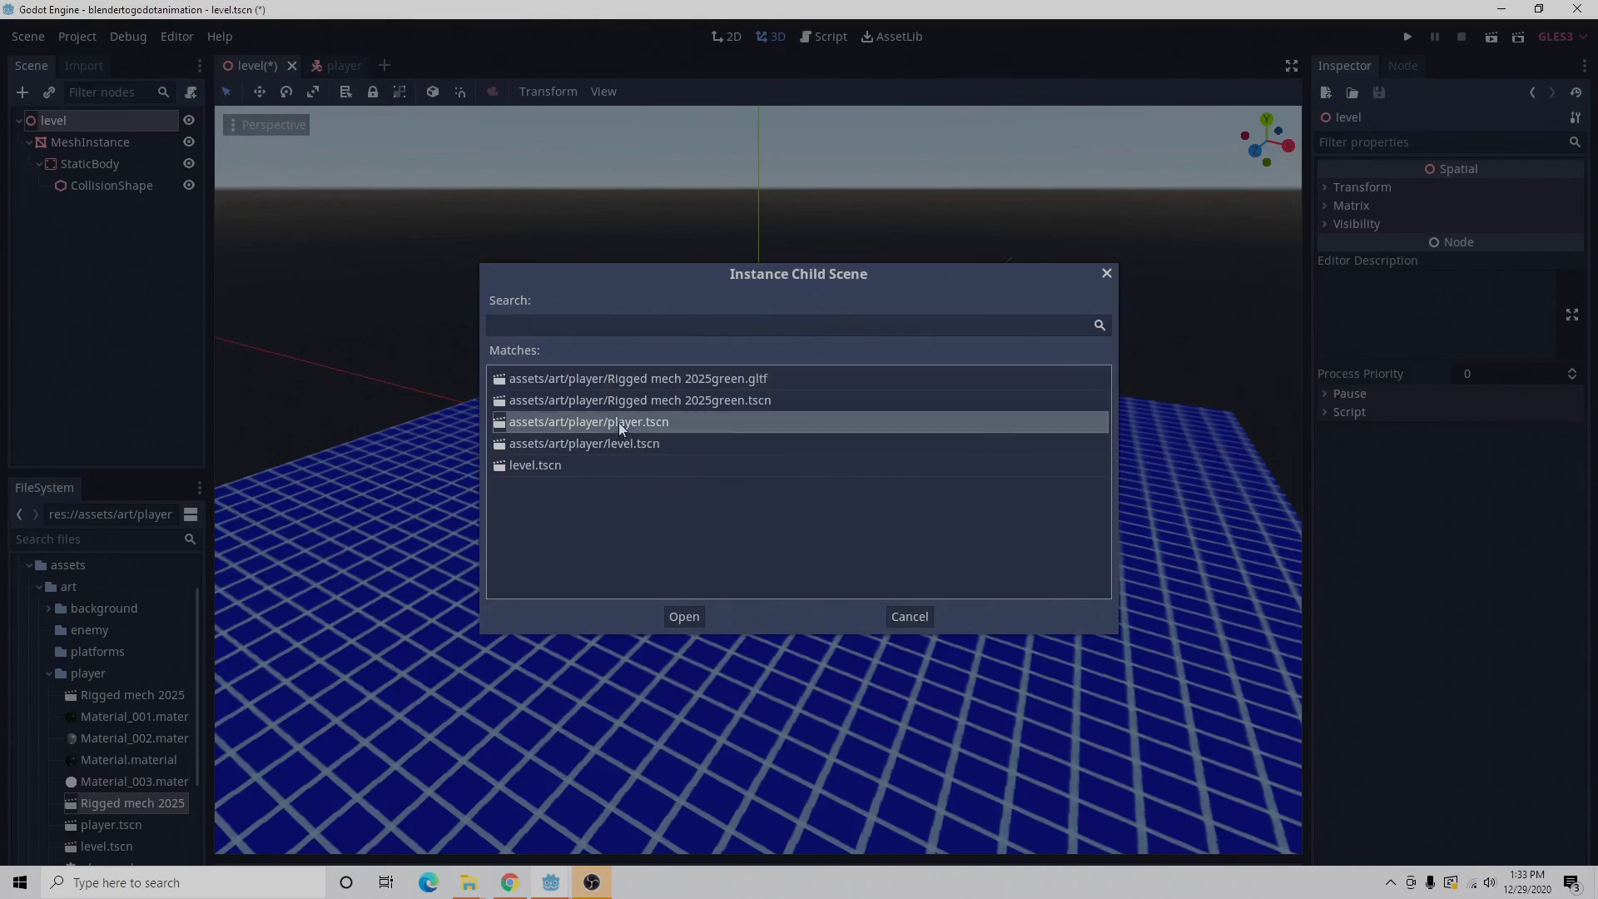
{"action": "left_click", "coordinate": [695, 623]}
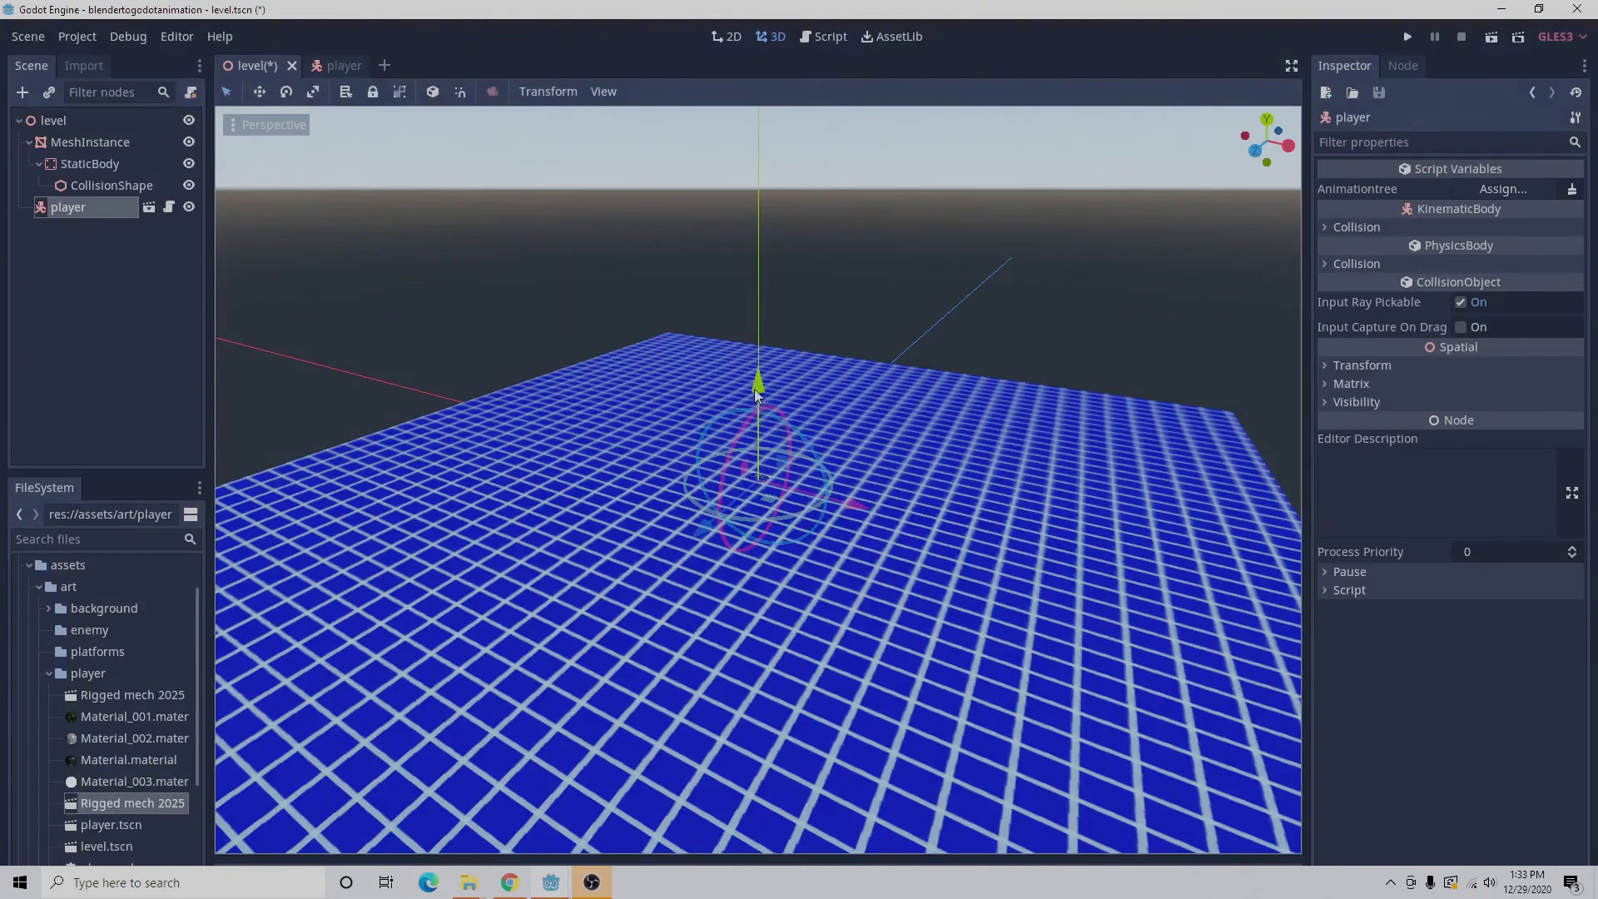
Raise the player instance vertically so the mech stands above the blue tiled floor of the level scene.
{"action": "left_click_drag", "start_coordinate": [758, 386], "coordinate": [758, 375]}
{"action": "scroll", "coordinate": [767, 553], "scroll_direction": "up", "scroll_amount": 3}
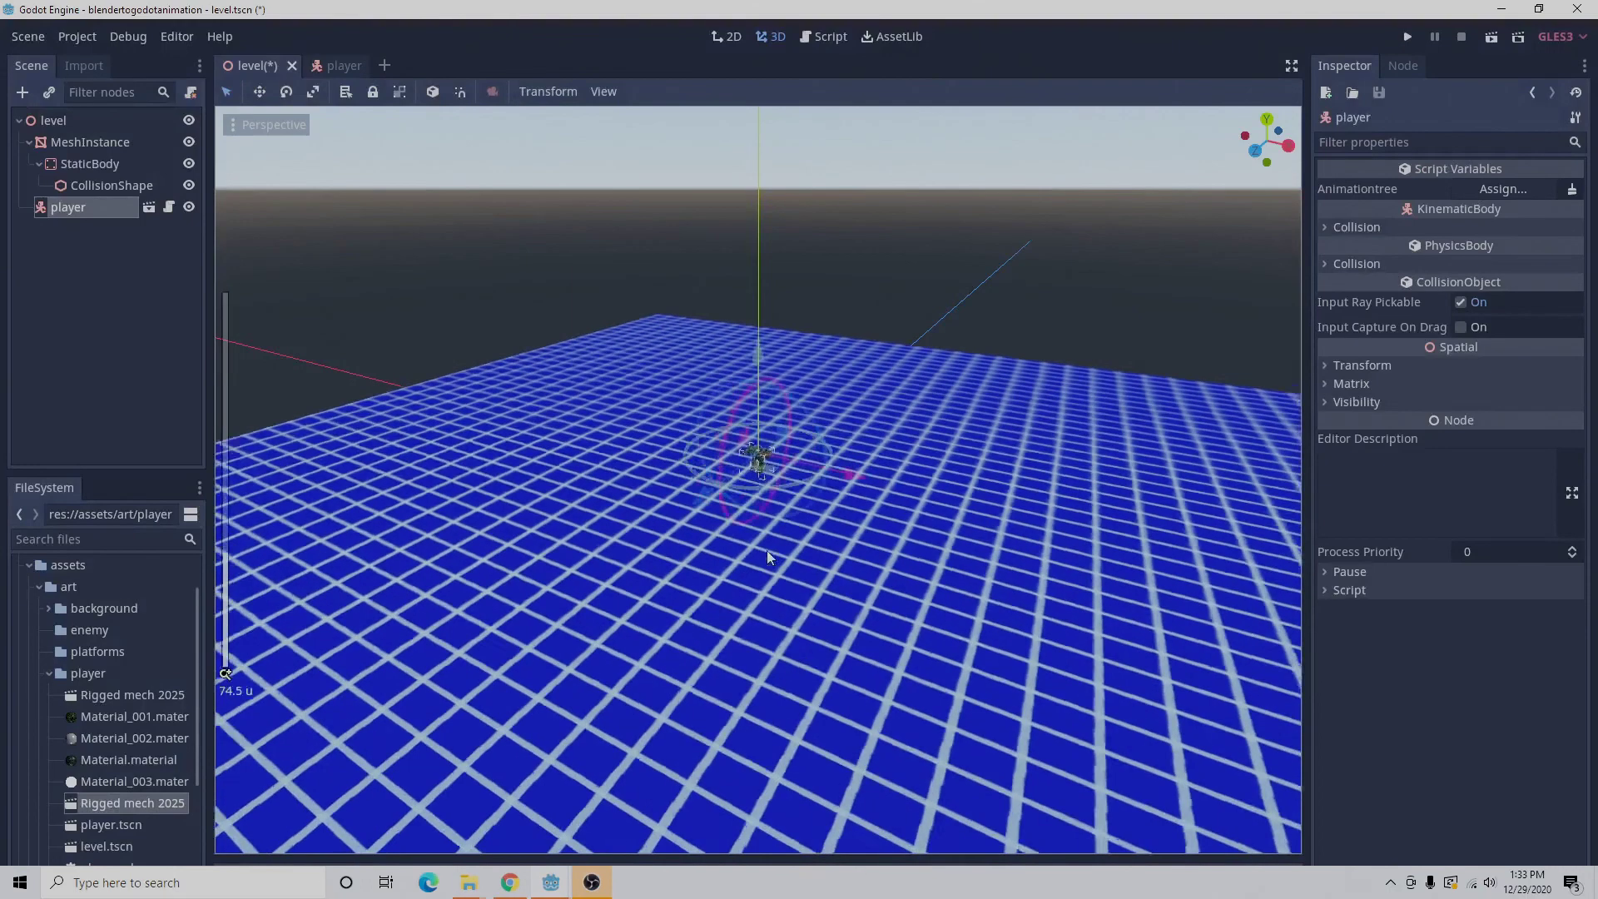
{"action": "scroll", "coordinate": [767, 553], "scroll_direction": "up", "scroll_amount": 15}
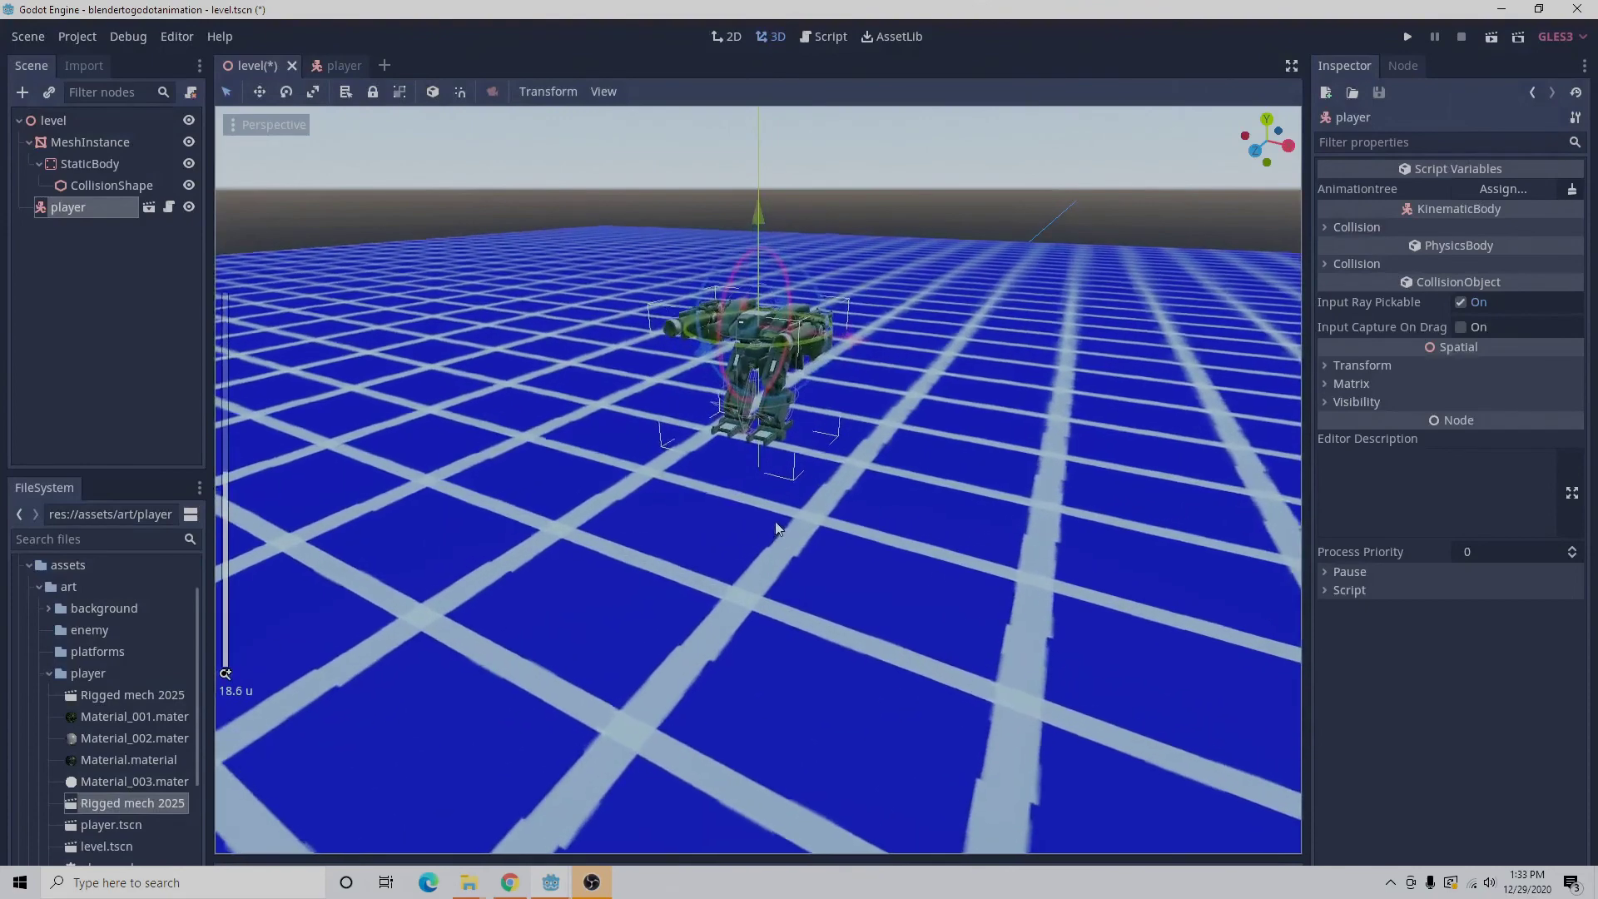
{"action": "scroll", "coordinate": [797, 445], "scroll_direction": "down", "scroll_amount": 2}
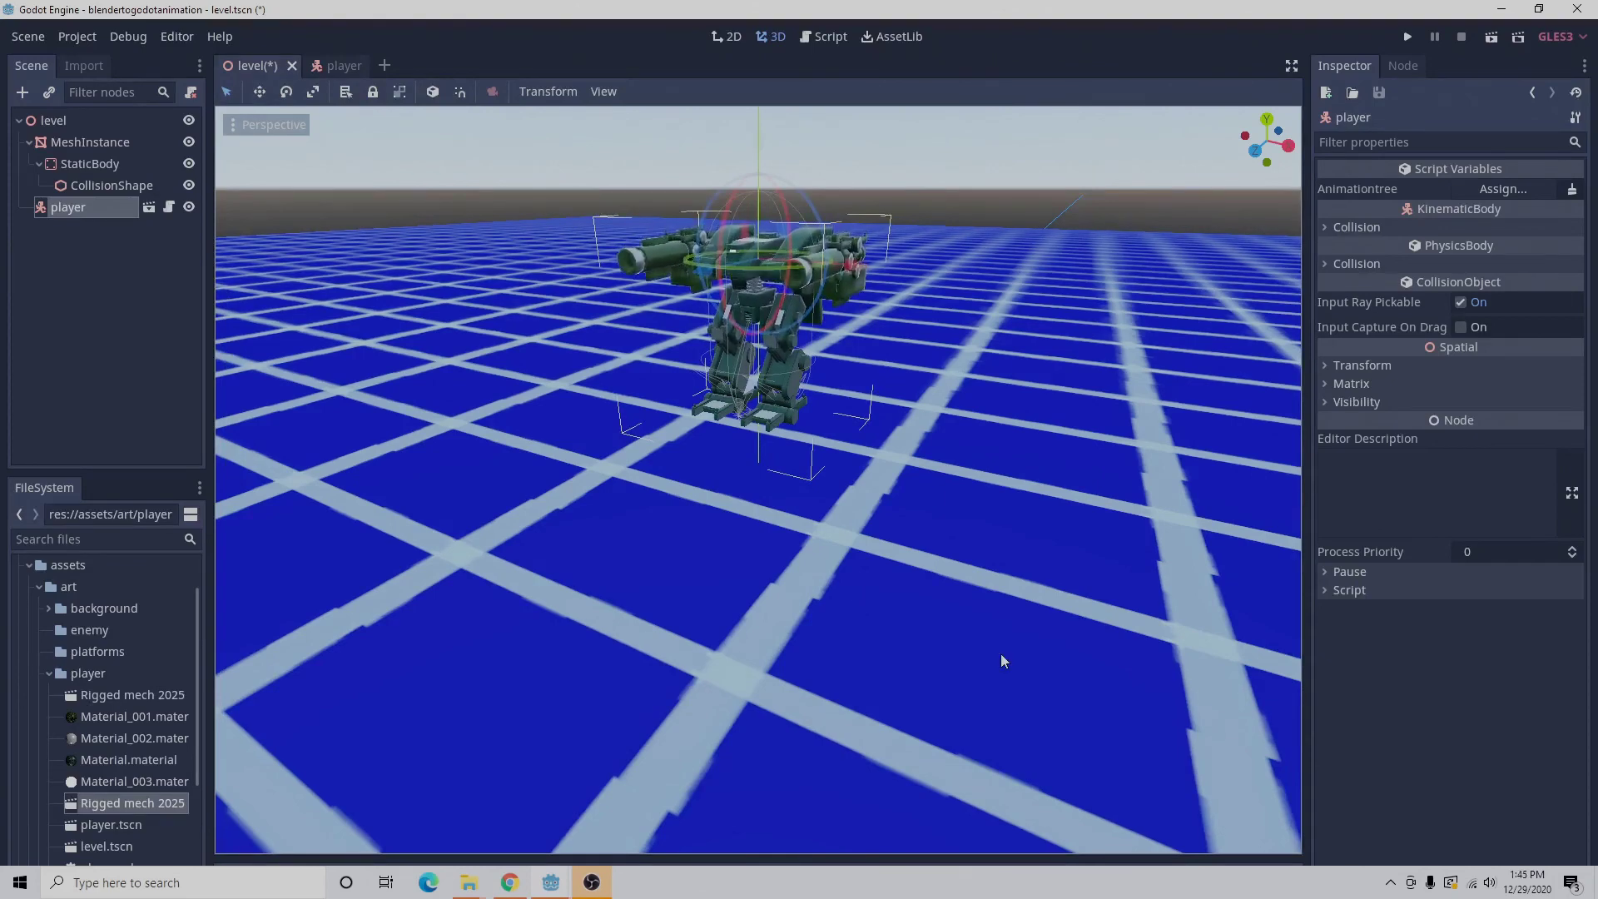
In the player scene, assign the AnimationTree node to the root's Animationtree script variable and save the scene.
{"action": "left_click", "coordinate": [337, 69]}
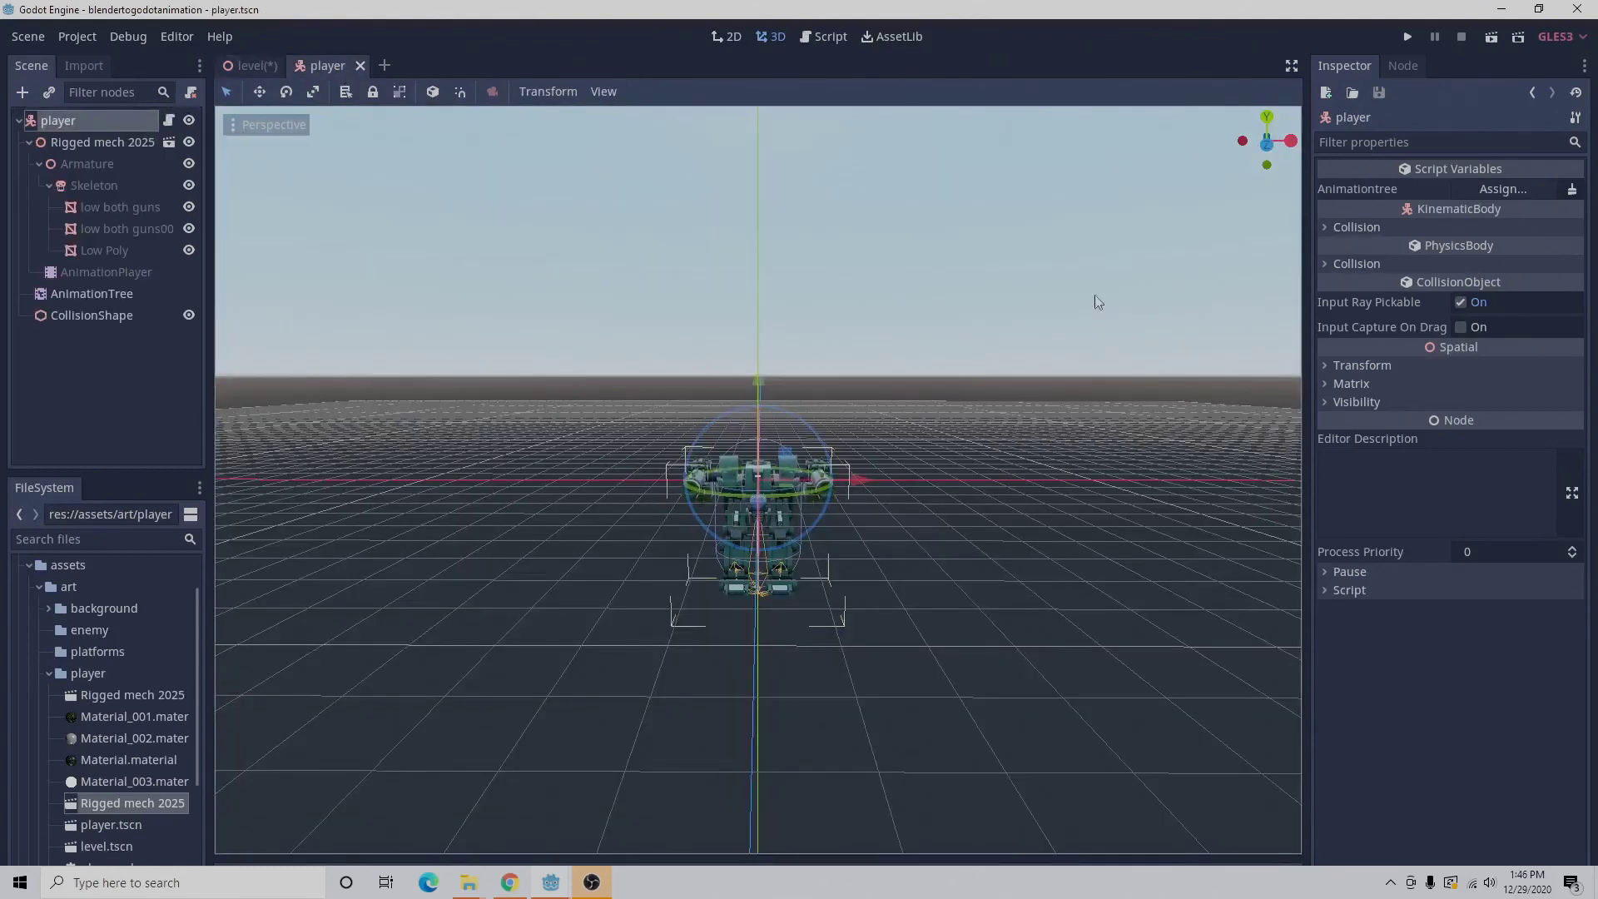
{"action": "left_click", "coordinate": [1502, 190]}
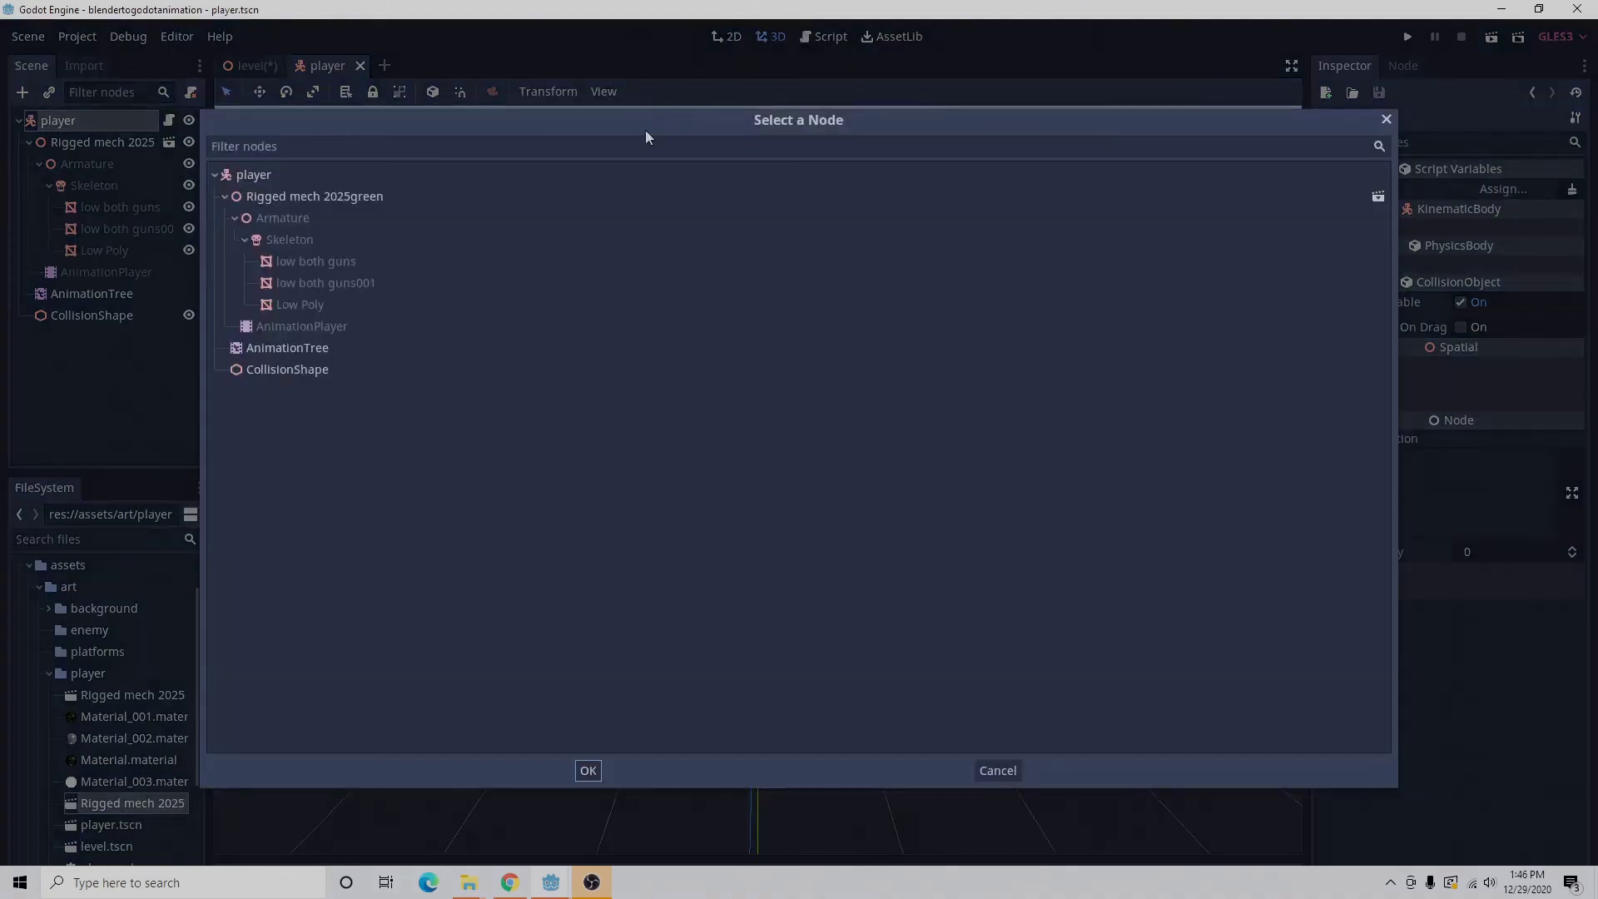
{"action": "left_click", "coordinate": [324, 352]}
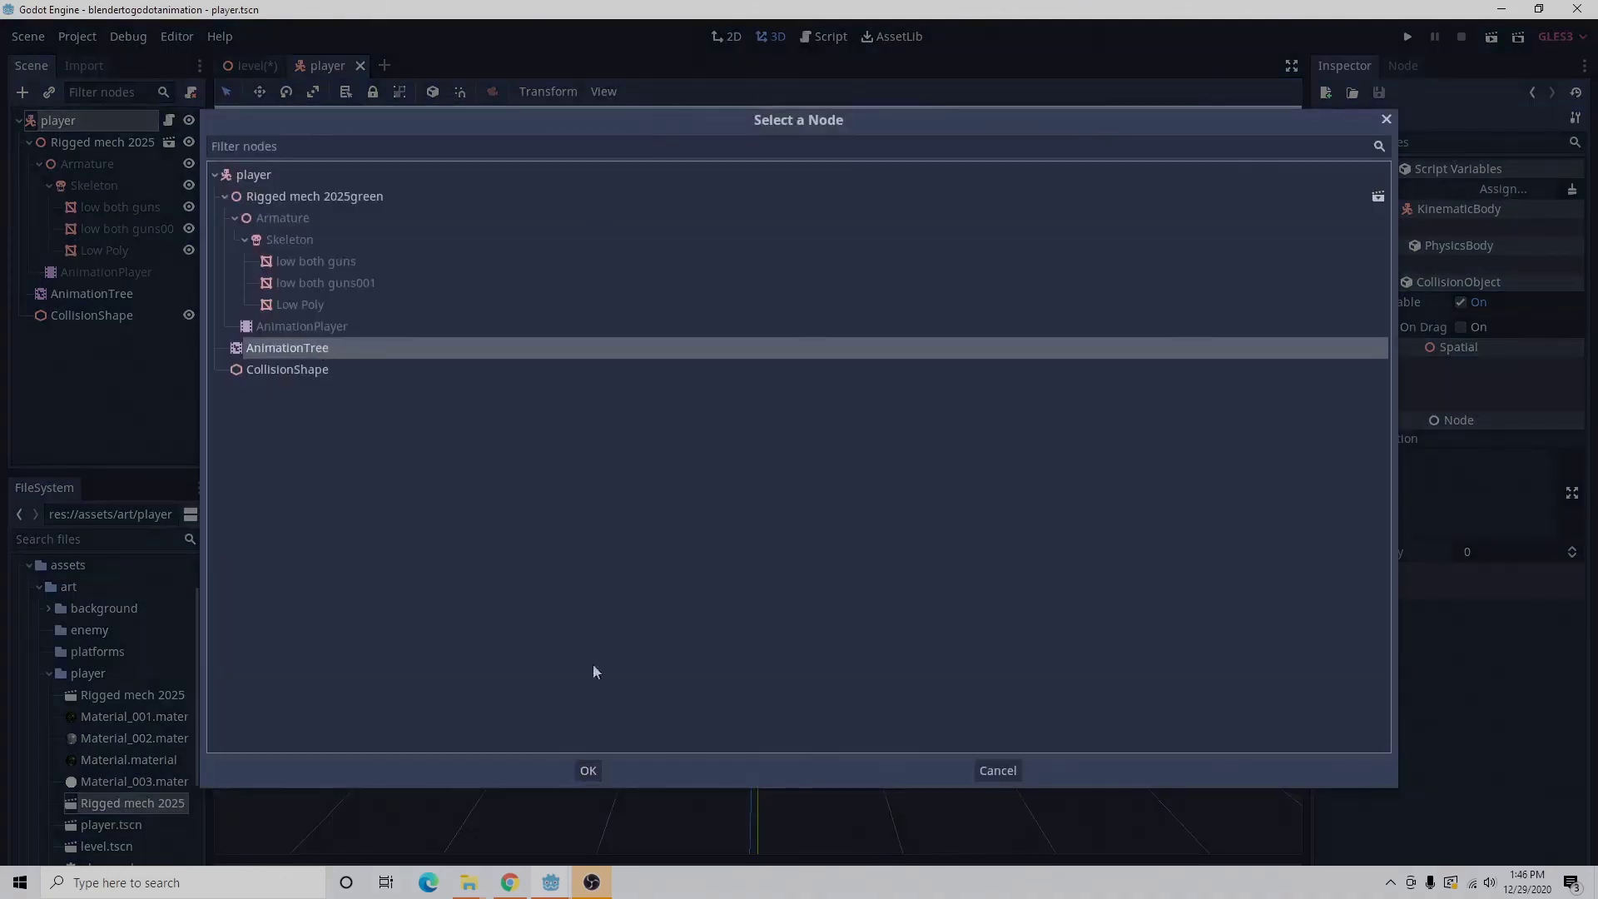
{"action": "left_click", "coordinate": [588, 770]}
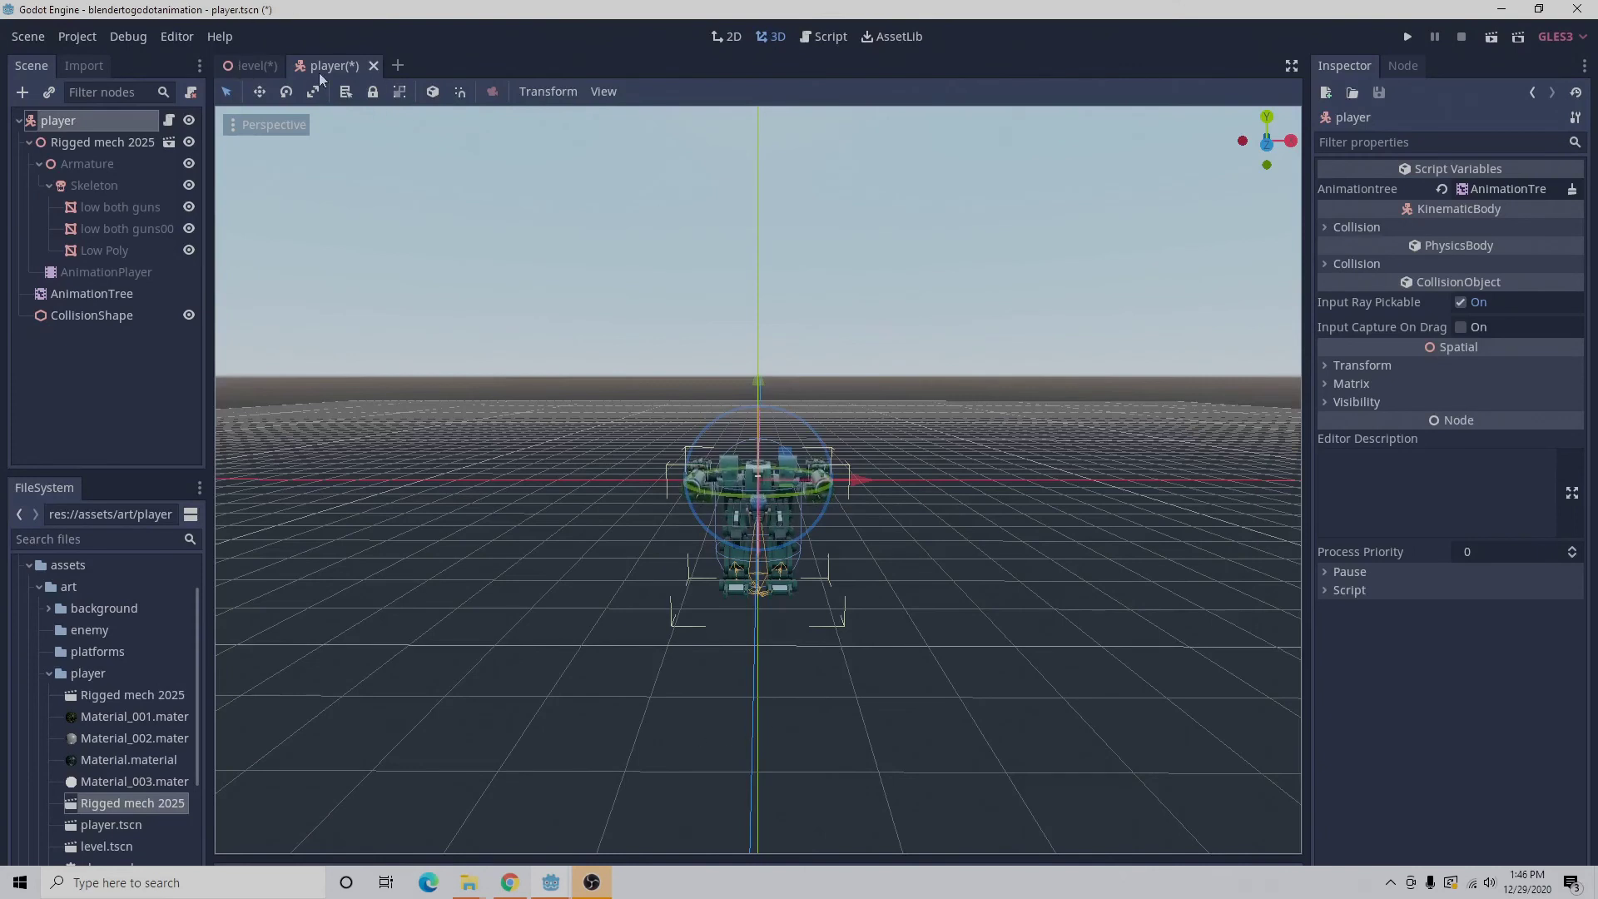
{"action": "left_click", "coordinate": [50, 37]}
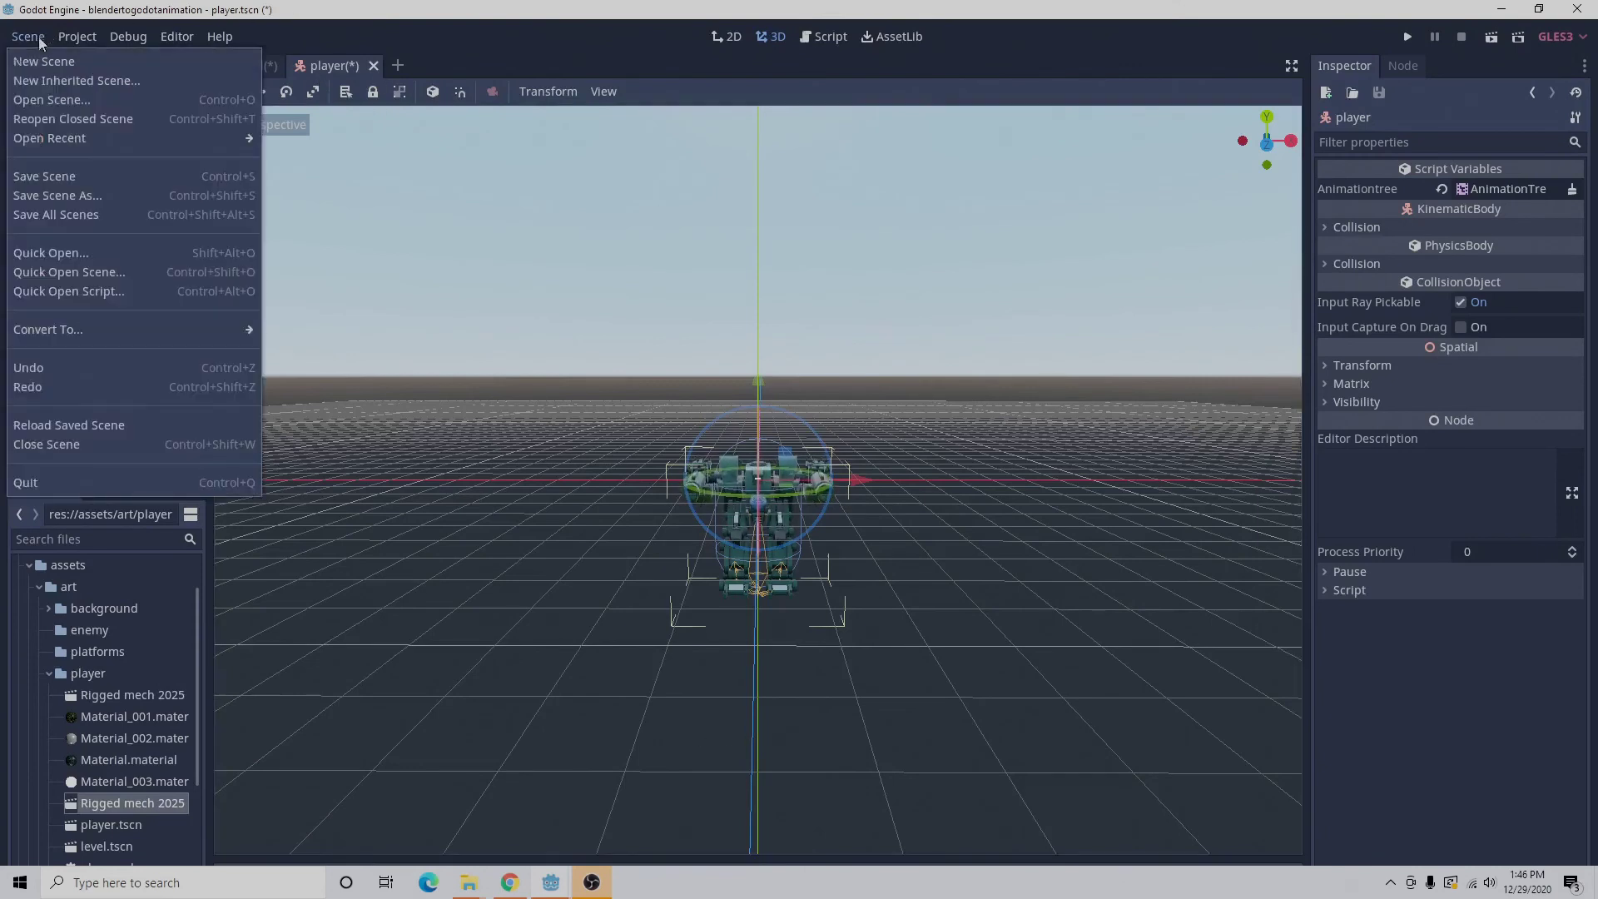
{"action": "left_click", "coordinate": [80, 177]}
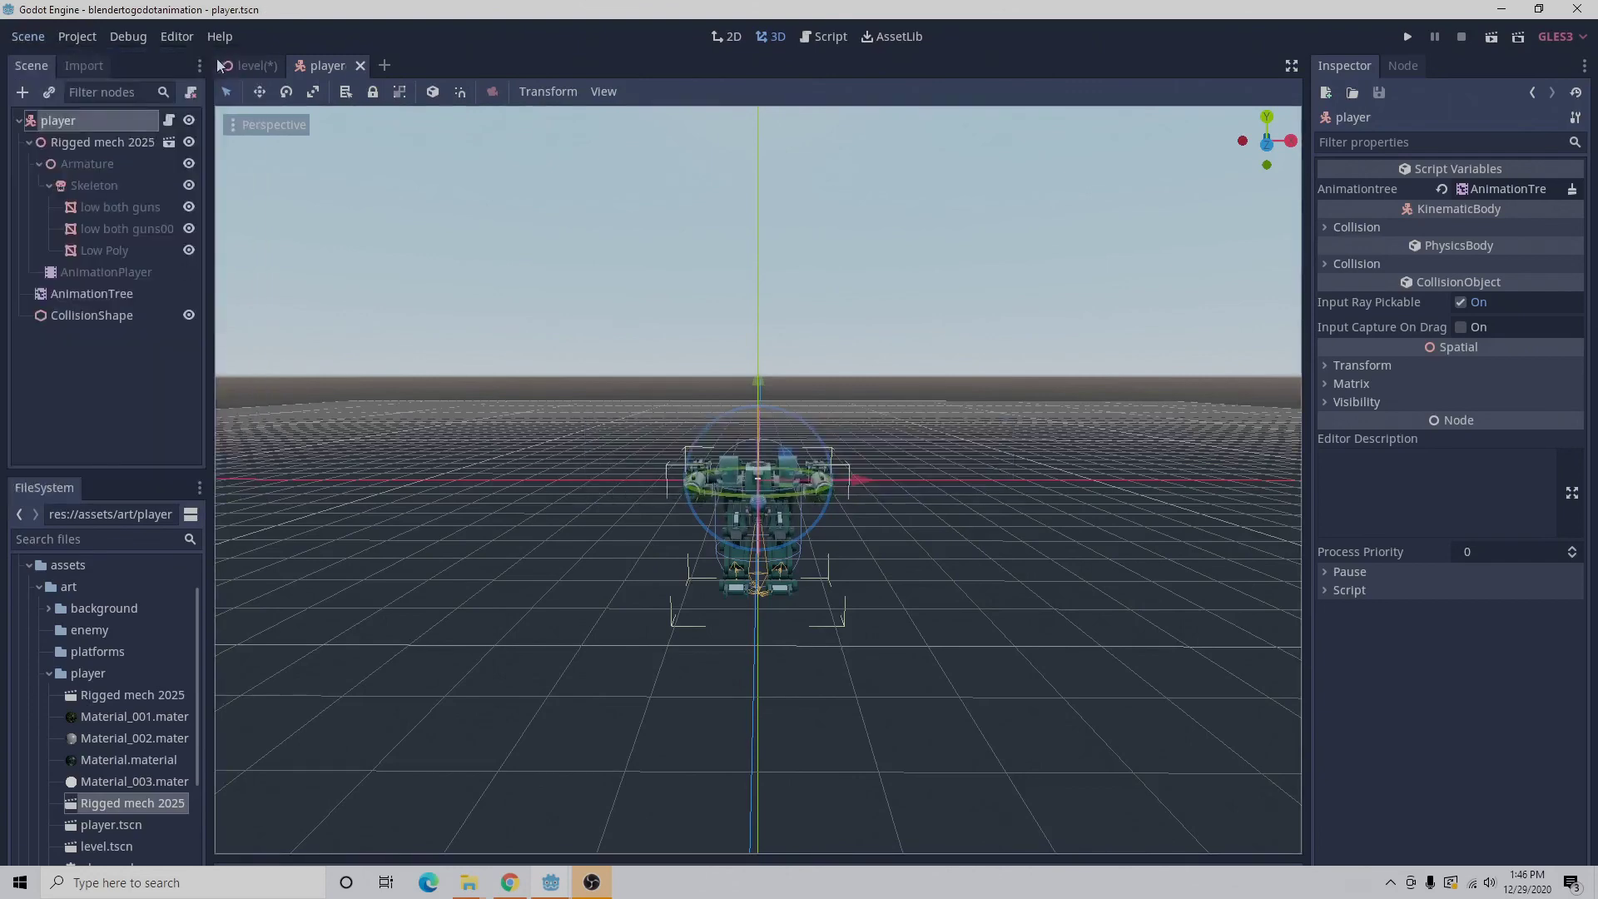
Add a Camera node as a child of the level scene's root node.
{"action": "left_click", "coordinate": [250, 67]}
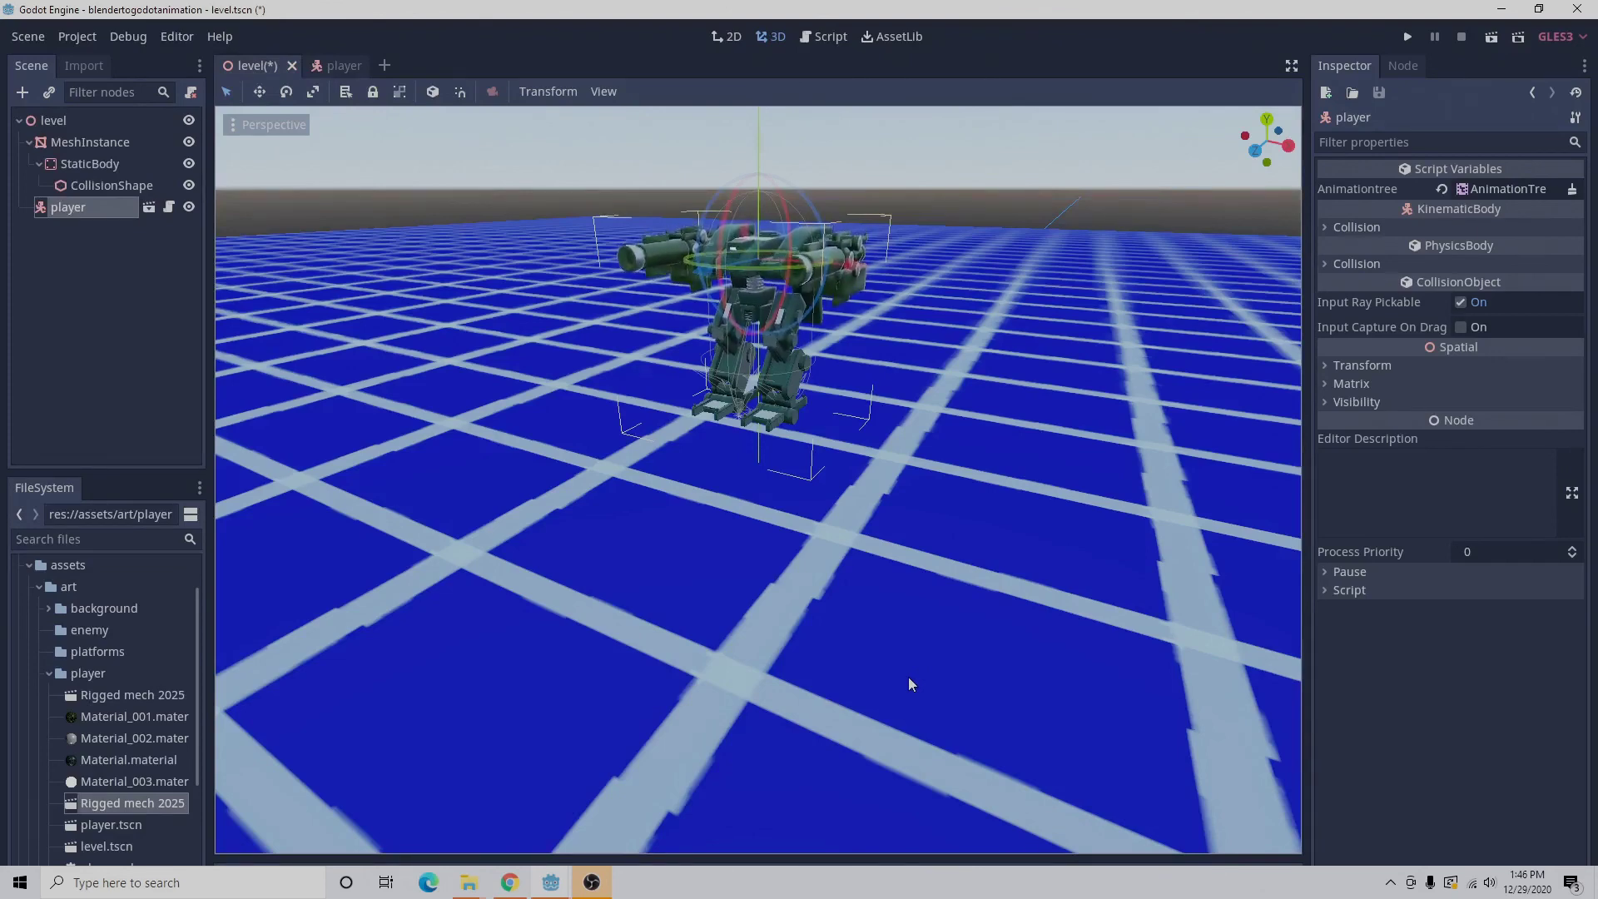
{"action": "left_click", "coordinate": [65, 123]}
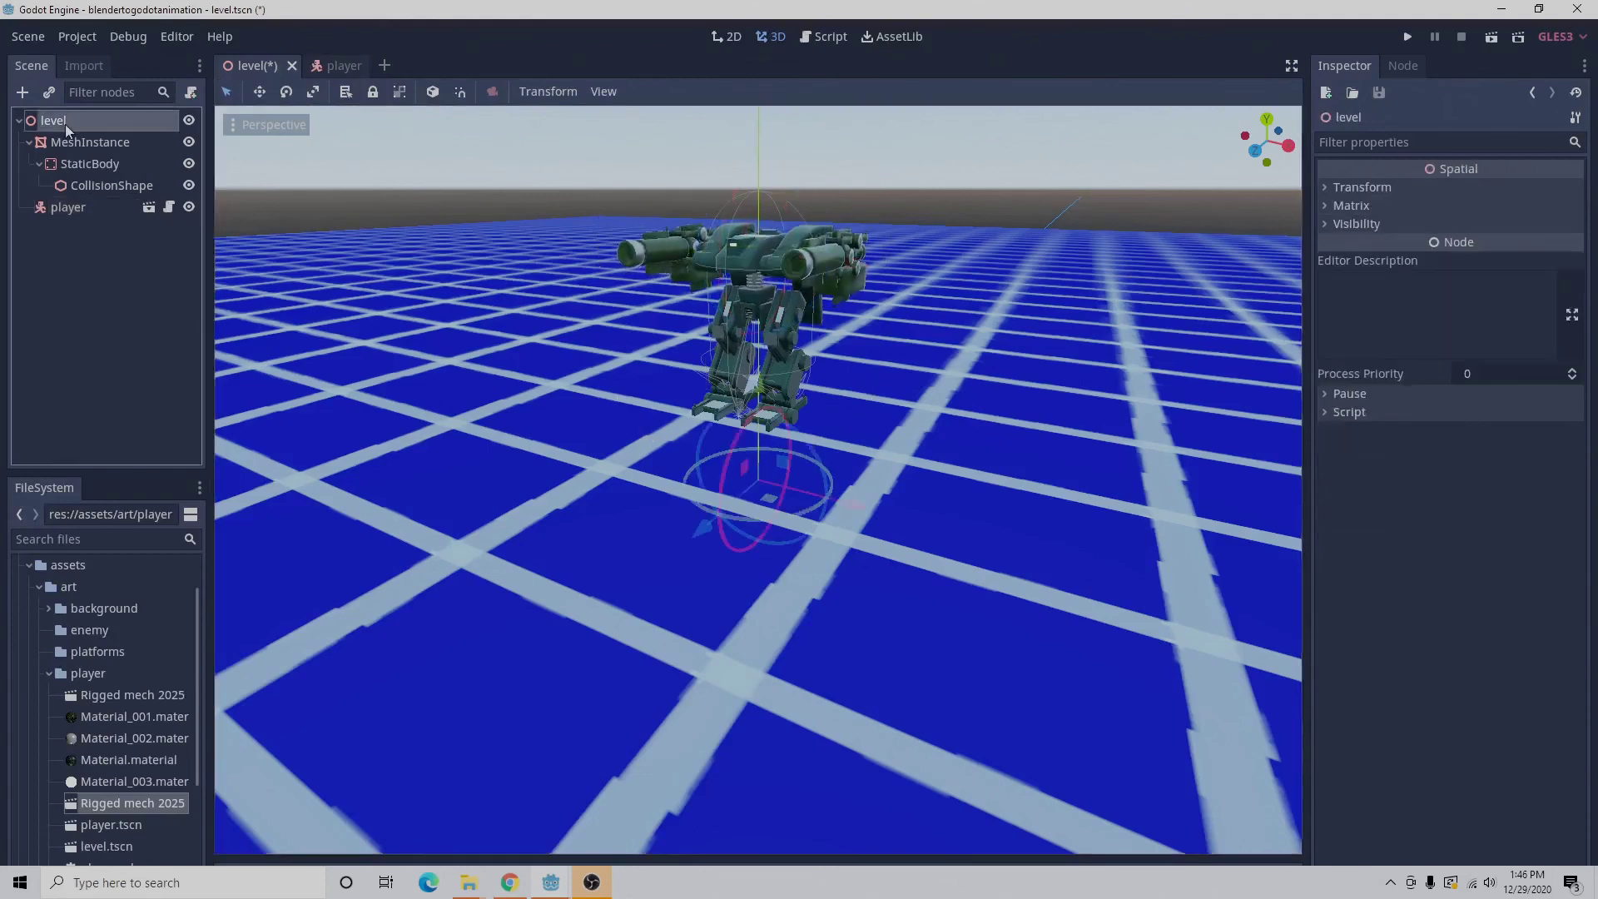
{"action": "left_click", "coordinate": [23, 92]}
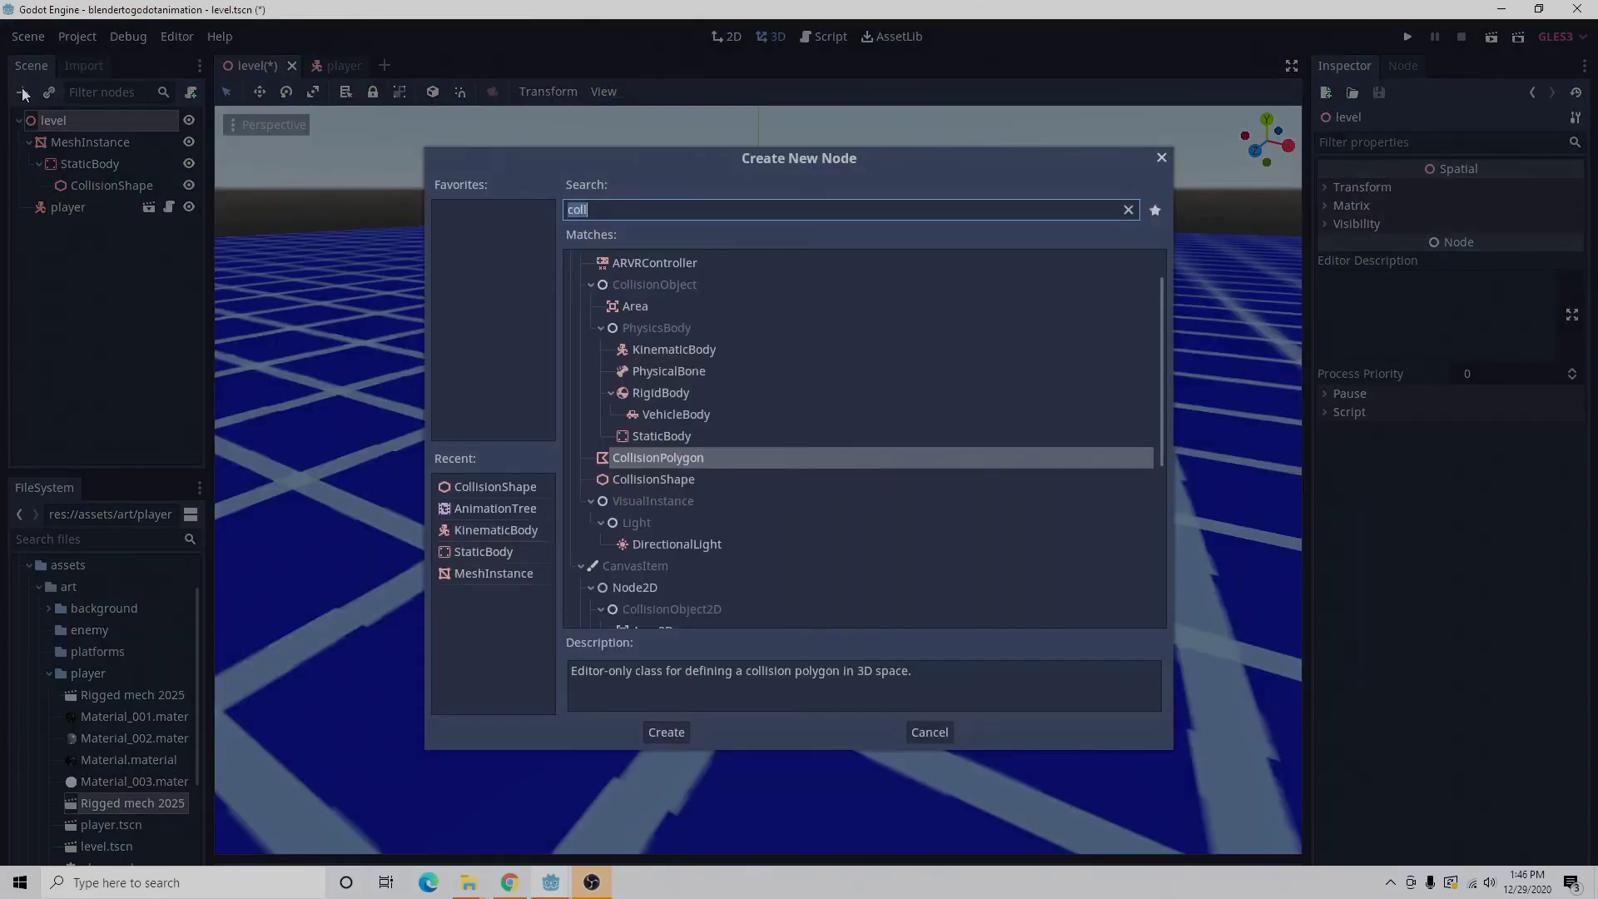
{"action": "type", "text": "came"}
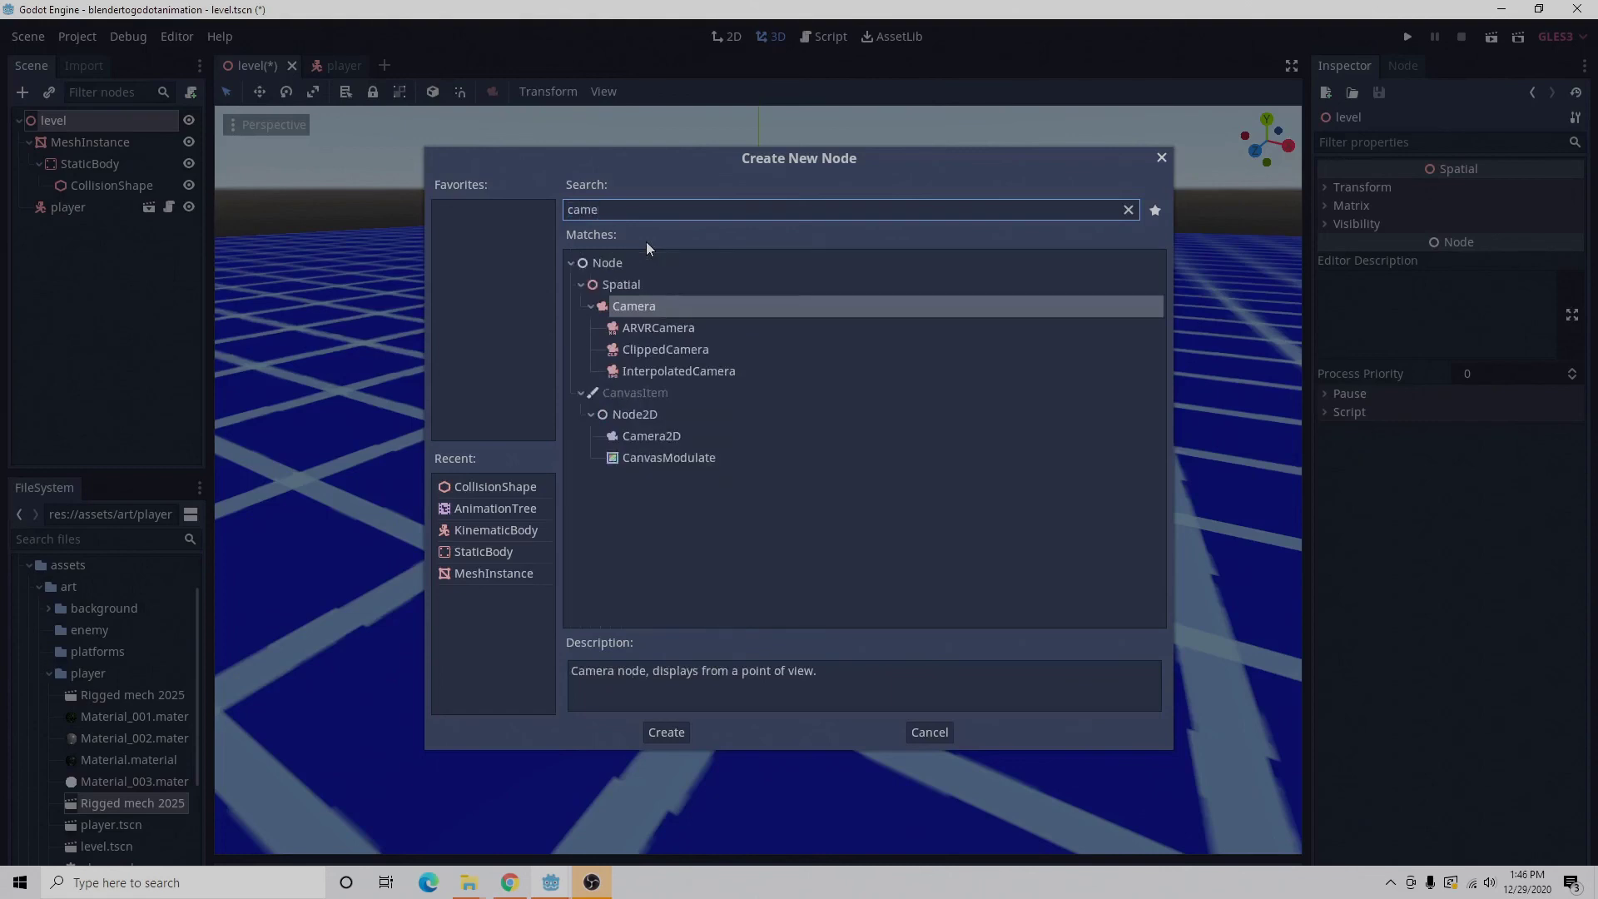
{"action": "left_click", "coordinate": [655, 306]}
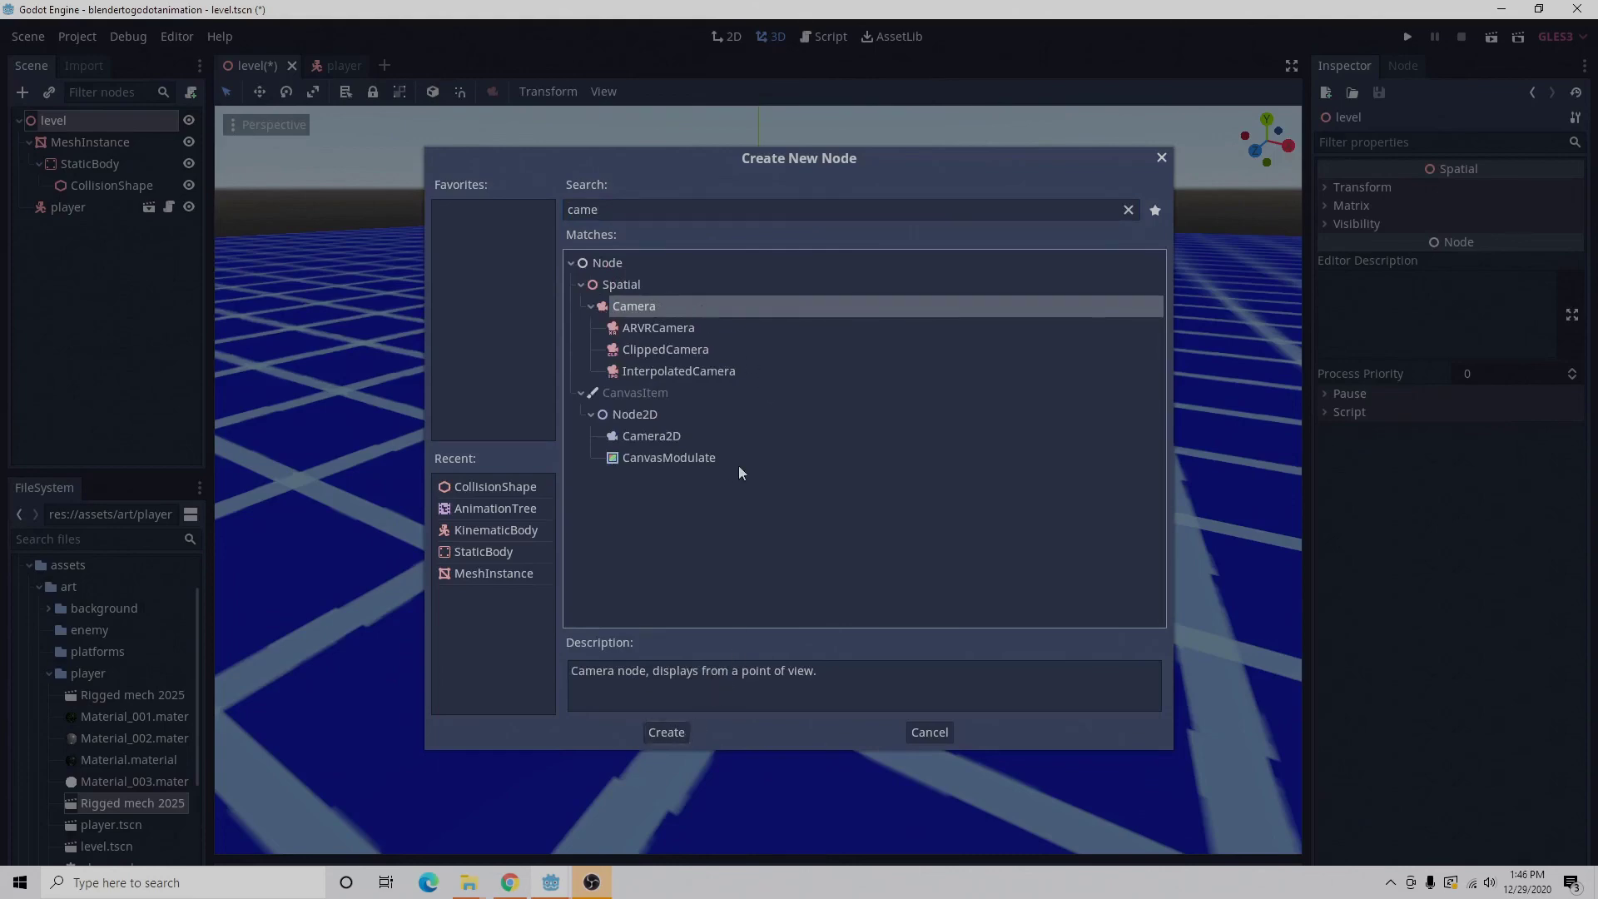
{"action": "left_click", "coordinate": [680, 730]}
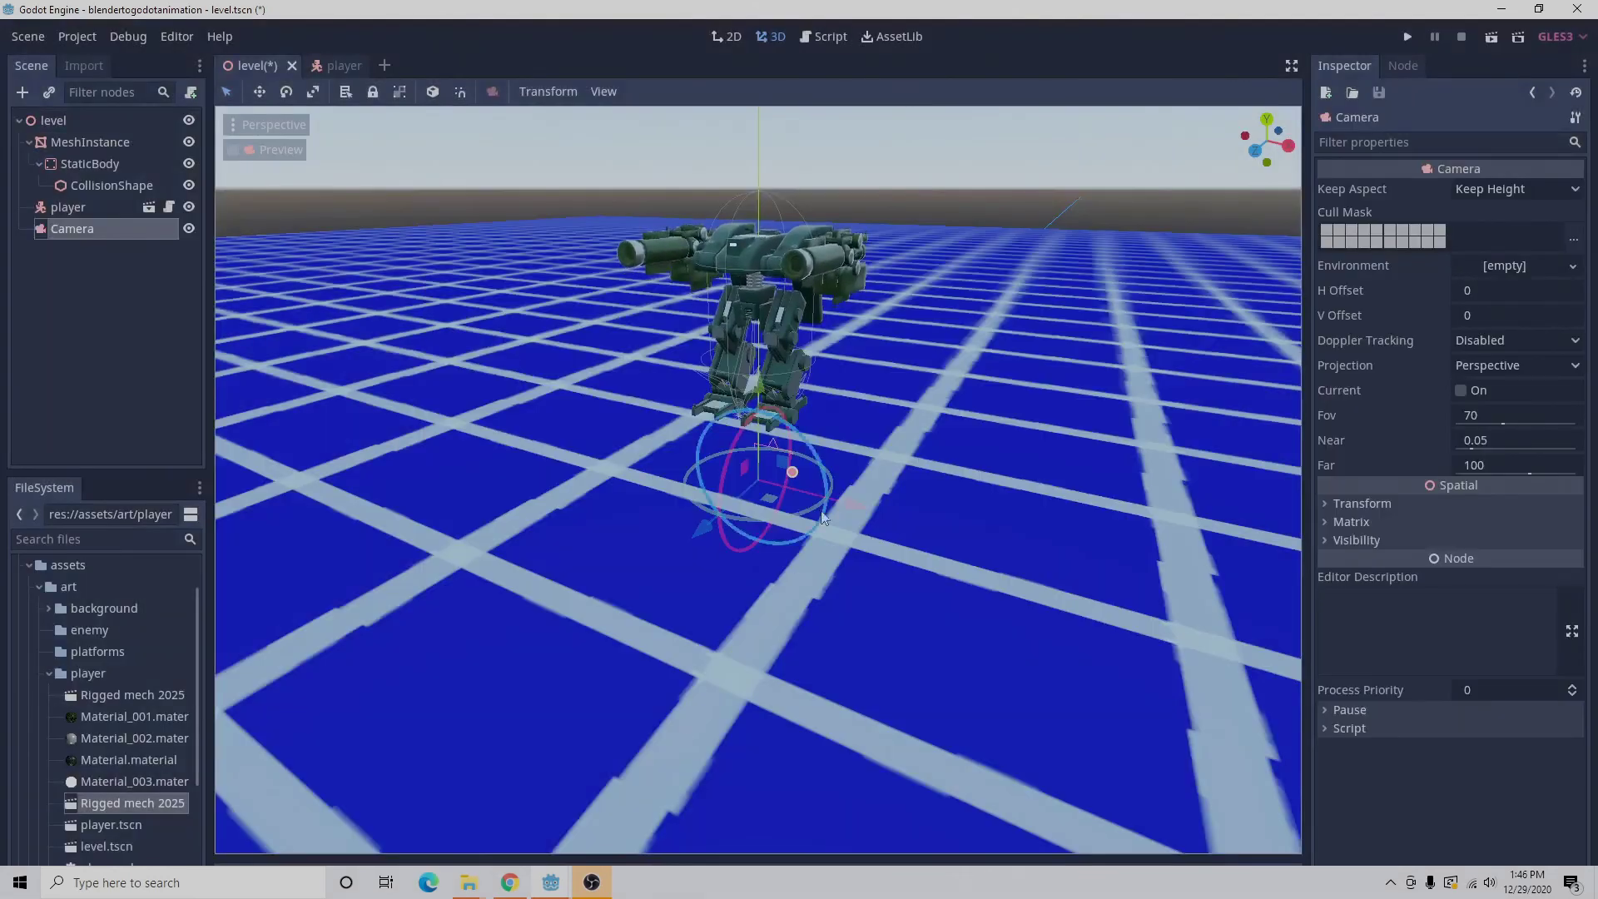
Move the camera out in front of the mech and raise it to leg height, checking the framing in the camera preview.
{"action": "middle_click_drag", "start_coordinate": [821, 443], "coordinate": [749, 499]}
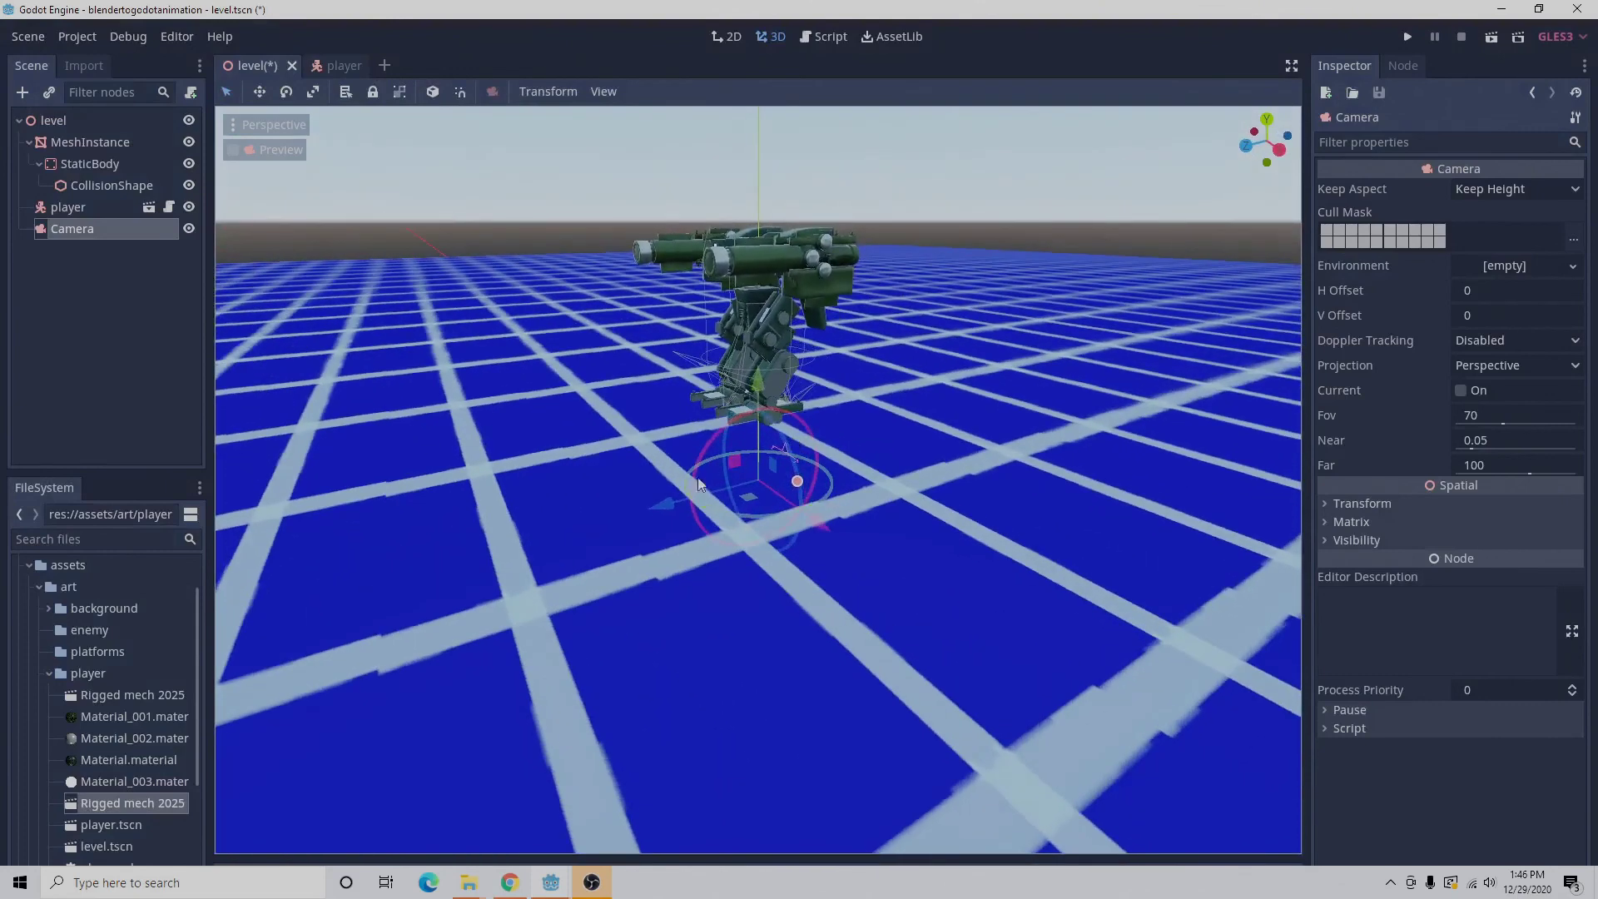
{"action": "left_click_drag", "start_coordinate": [716, 507], "coordinate": [441, 541]}
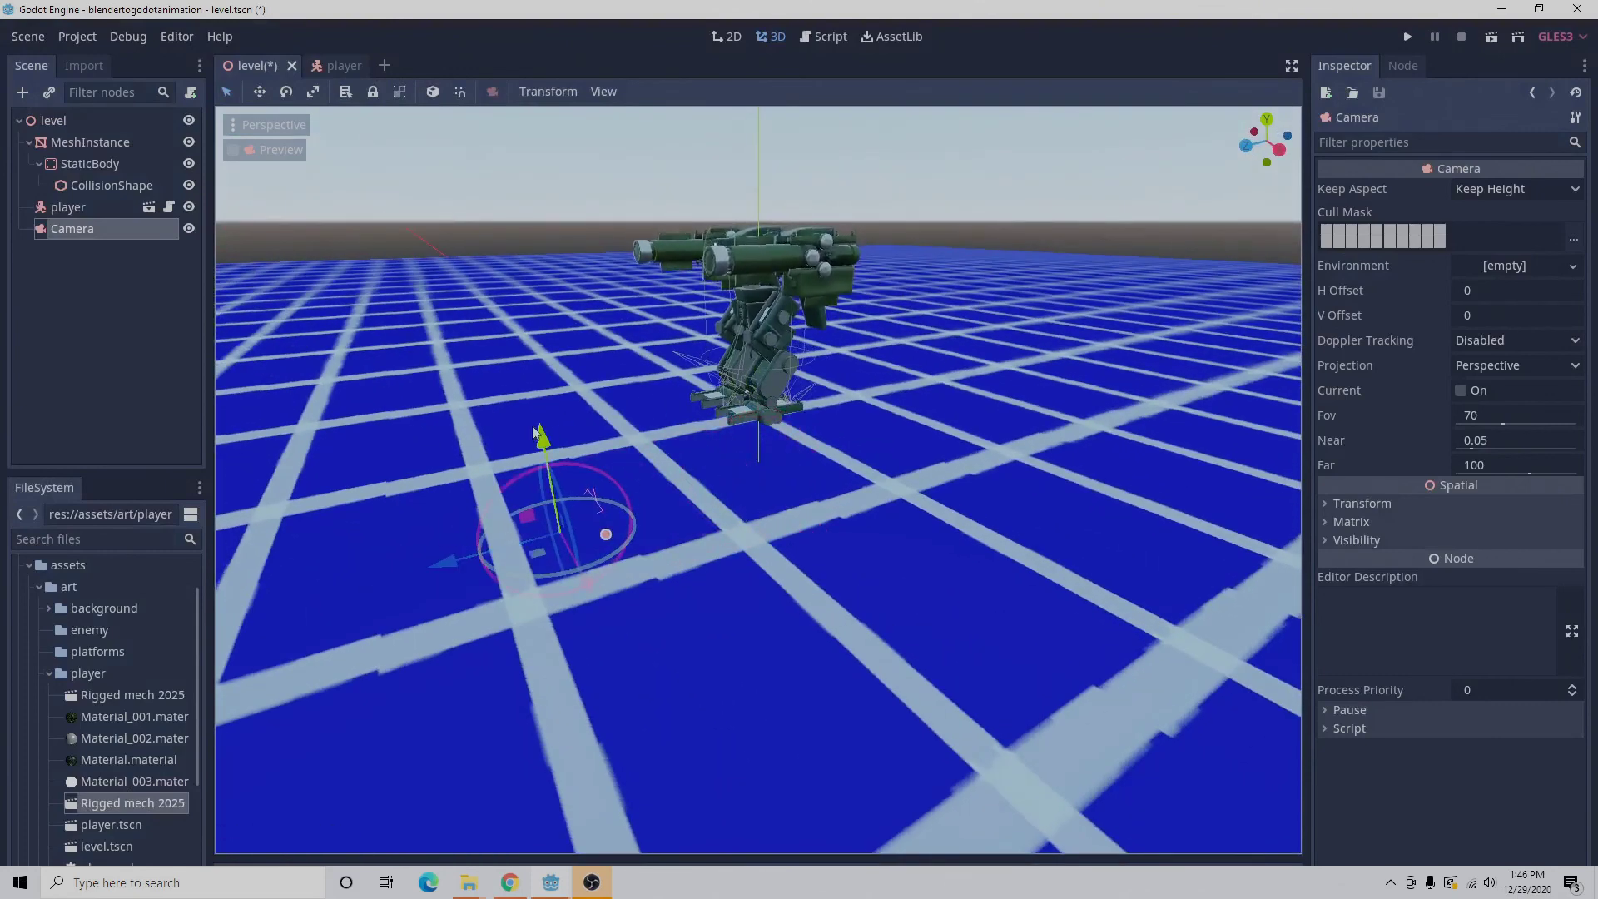
{"action": "left_click_drag", "start_coordinate": [541, 435], "coordinate": [515, 216]}
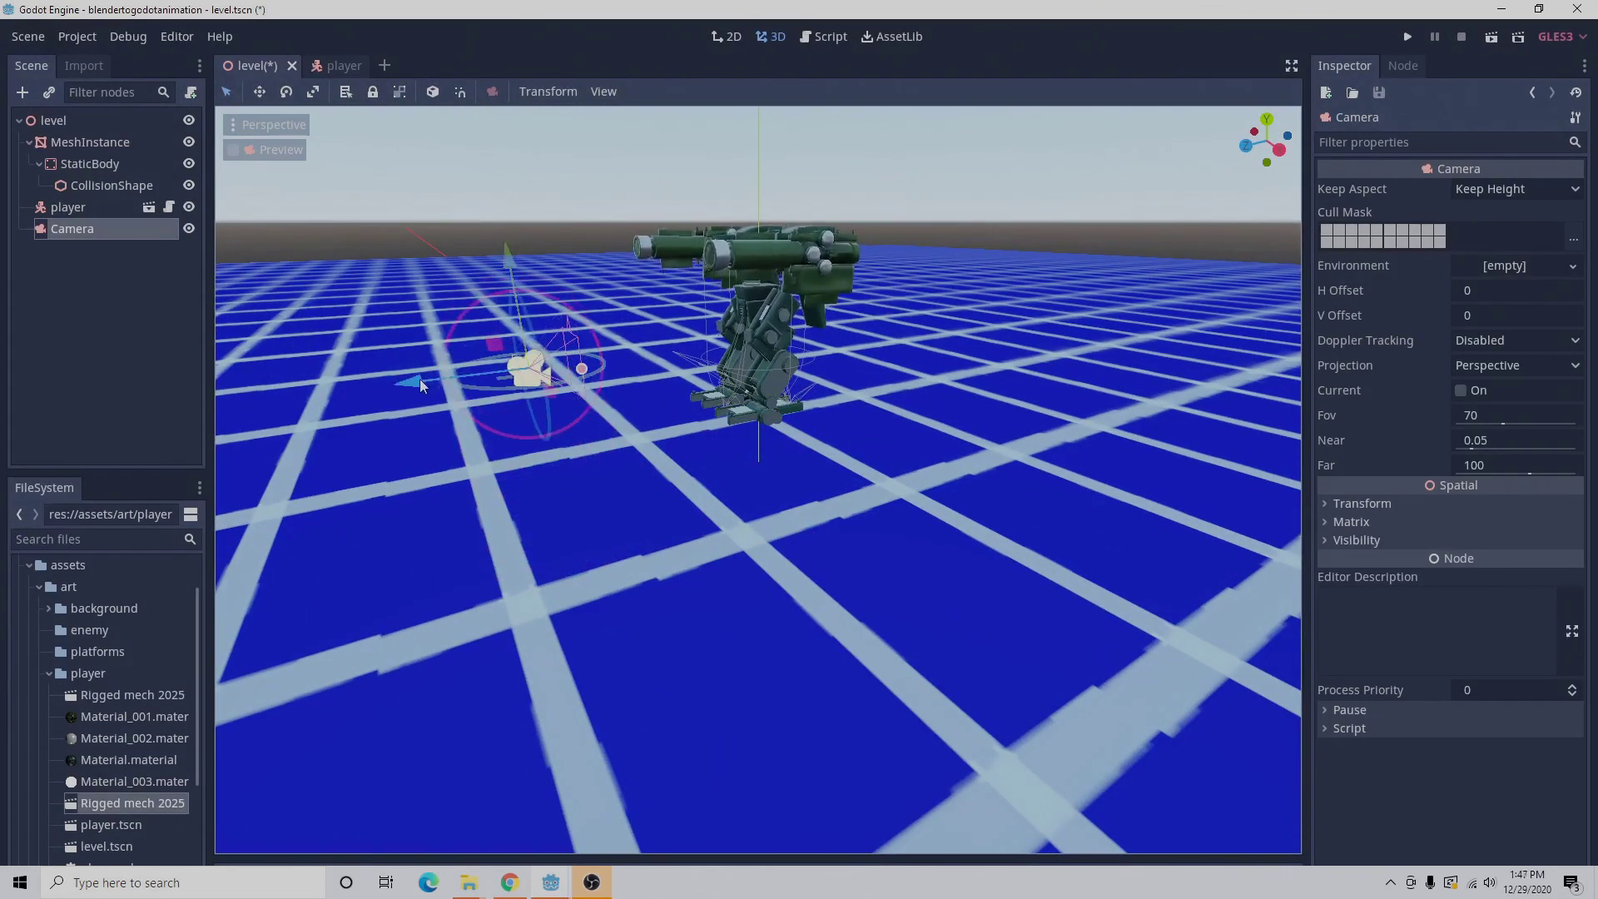
{"action": "left_click_drag", "start_coordinate": [420, 378], "coordinate": [274, 379]}
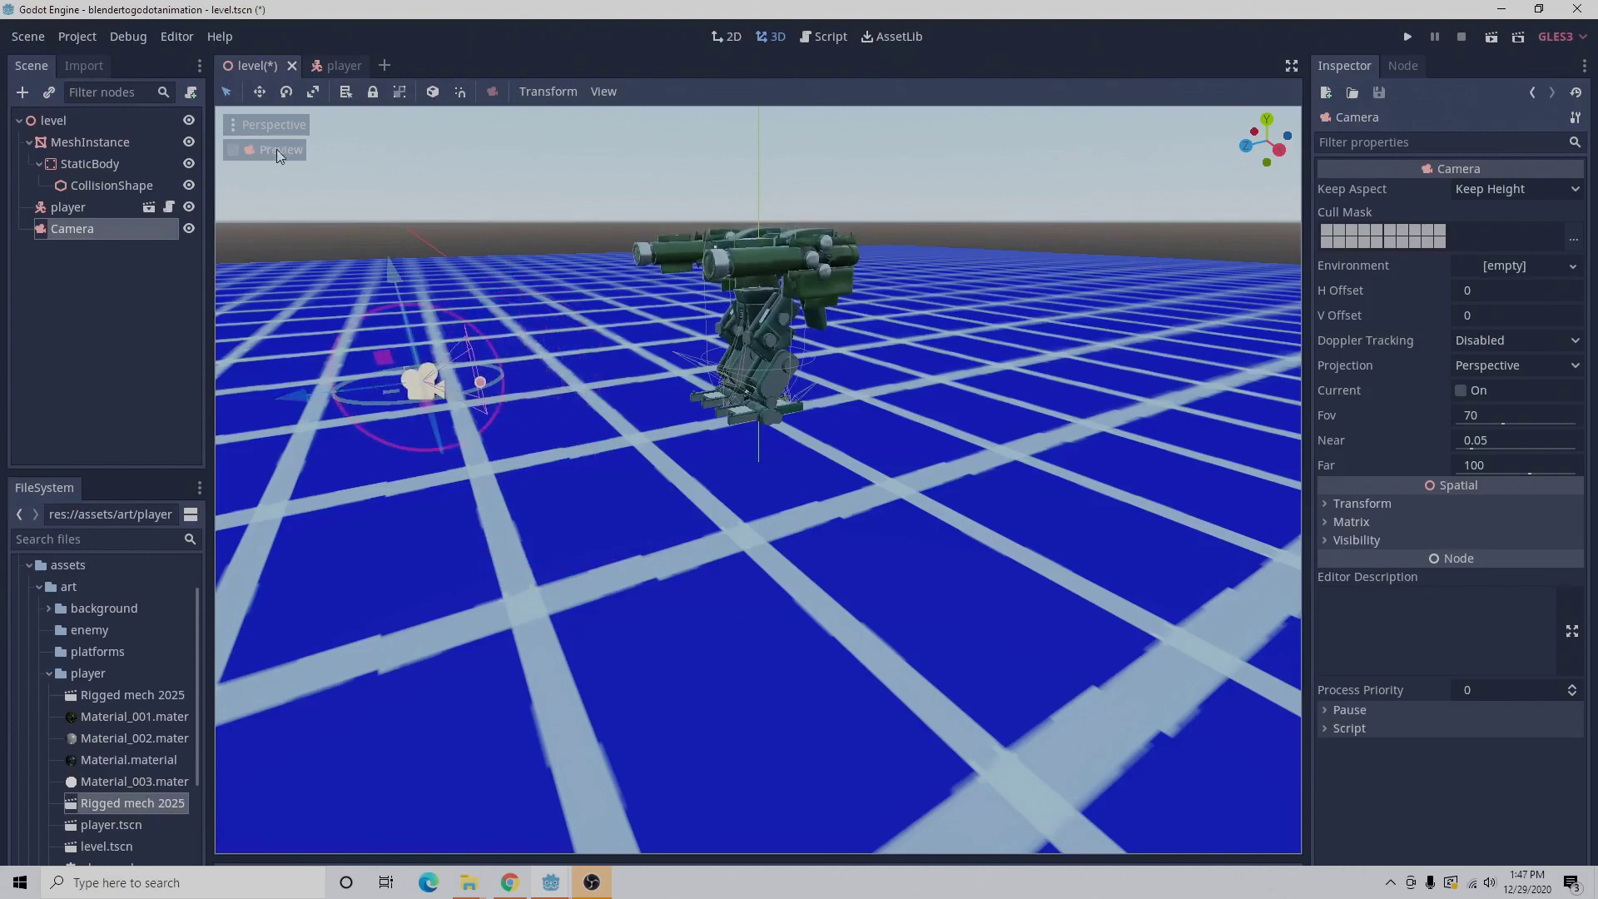
{"action": "left_click", "coordinate": [272, 154]}
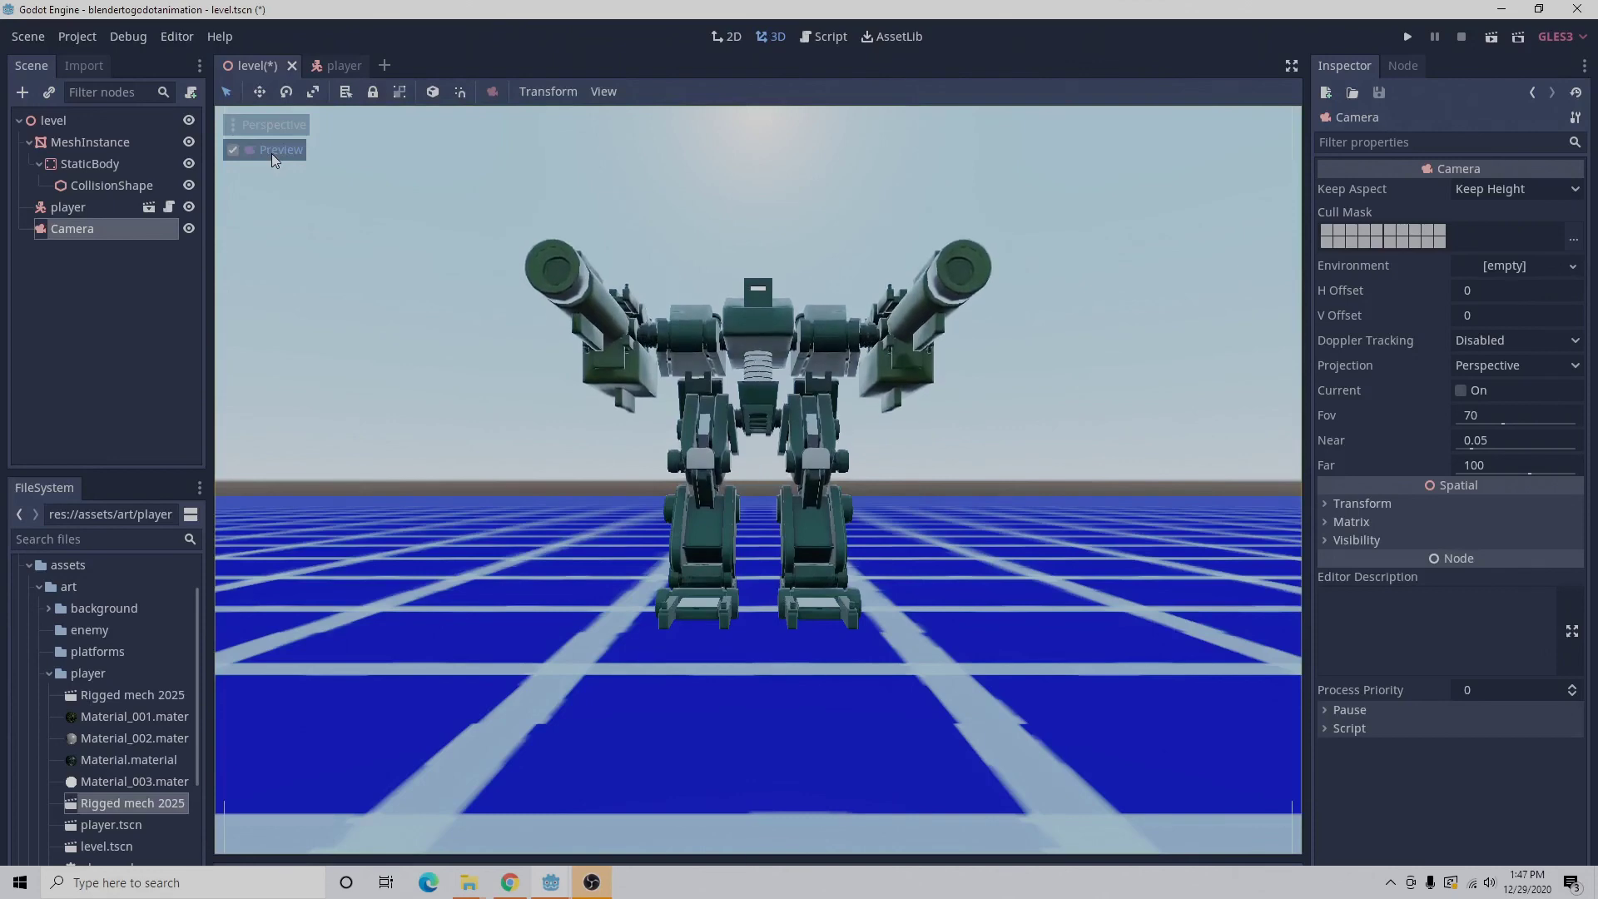
{"action": "left_click", "coordinate": [272, 153]}
Raise the camera further, move it slightly back and tilt it down towards the mech, and check the camera preview.
{"action": "scroll", "coordinate": [446, 312], "scroll_direction": "down", "scroll_amount": 2}
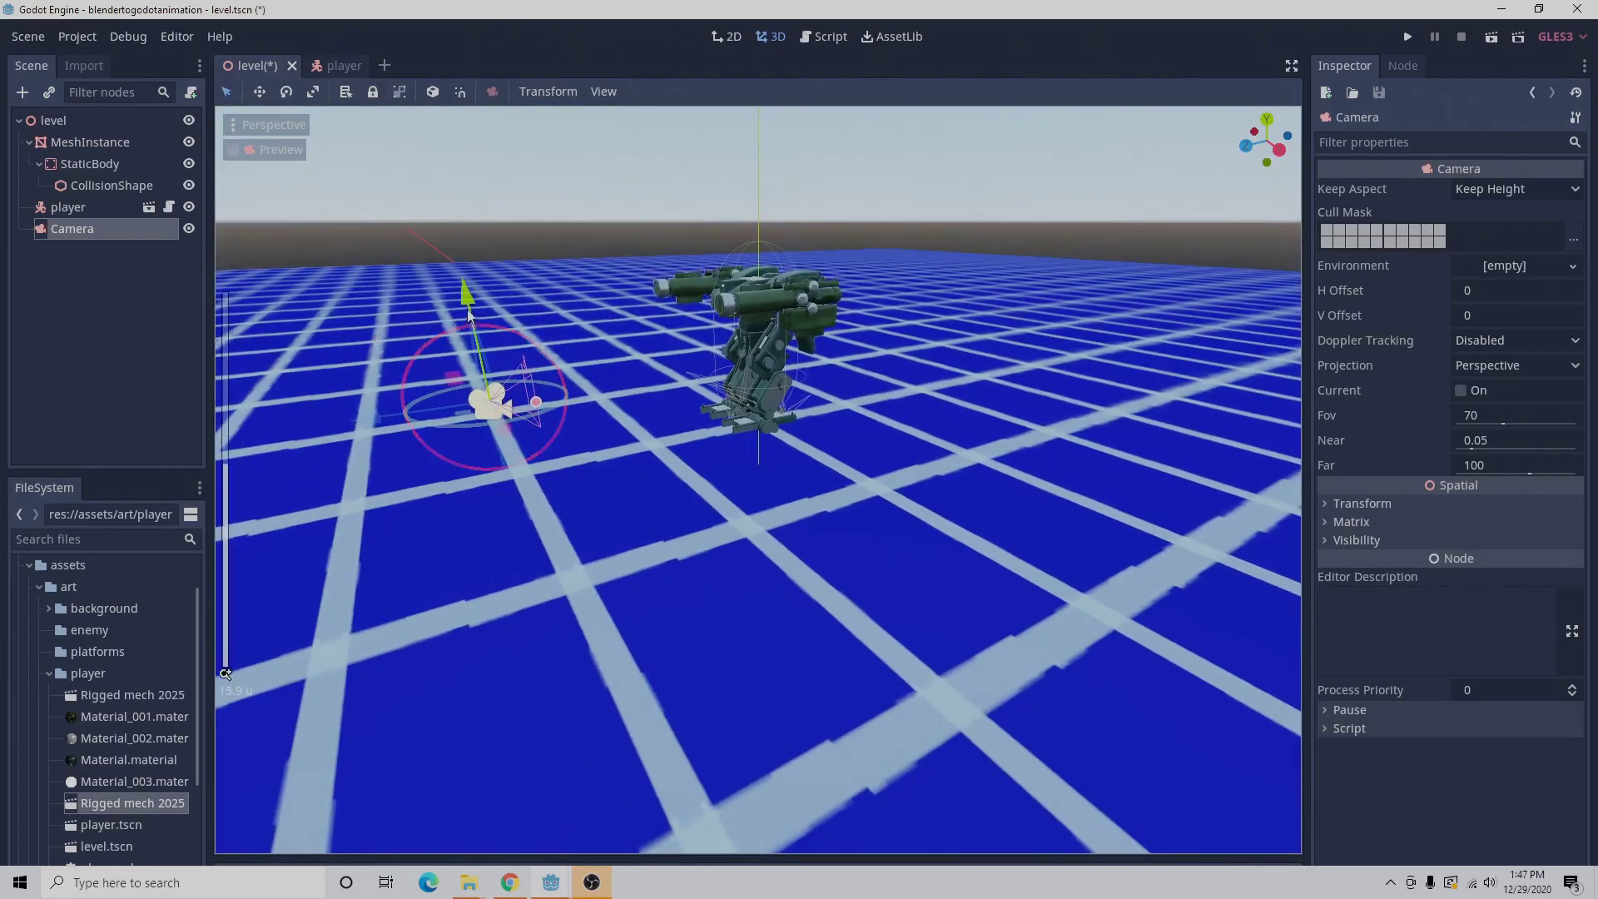
{"action": "left_click_drag", "start_coordinate": [471, 309], "coordinate": [463, 217]}
{"action": "scroll", "coordinate": [443, 343], "scroll_direction": "down", "scroll_amount": 2}
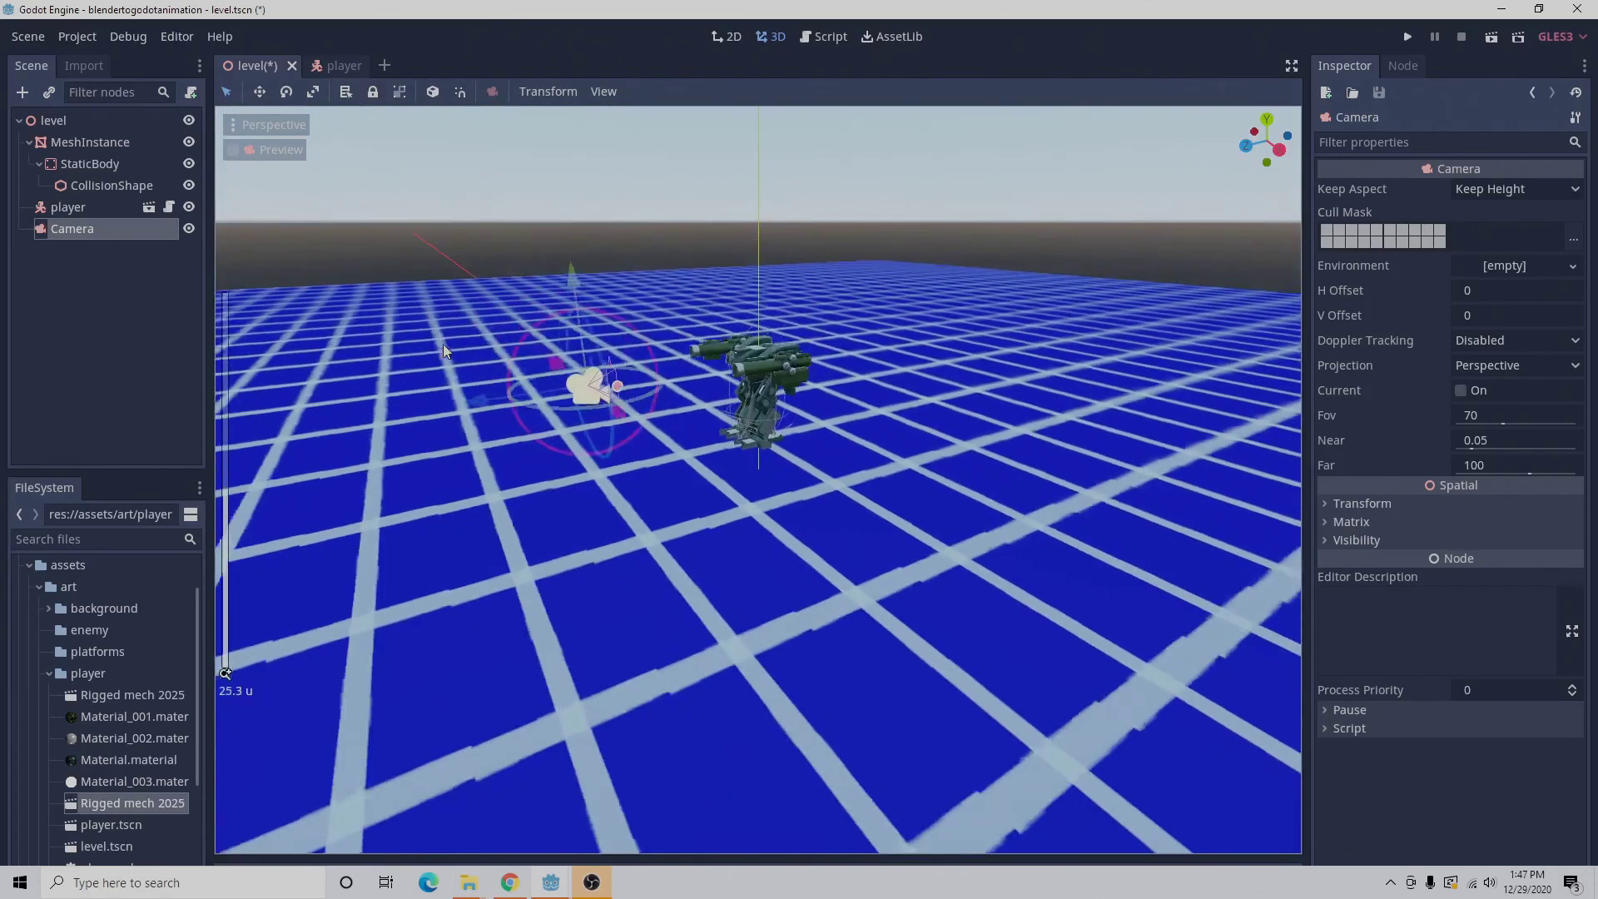
{"action": "left_click_drag", "start_coordinate": [471, 398], "coordinate": [437, 418]}
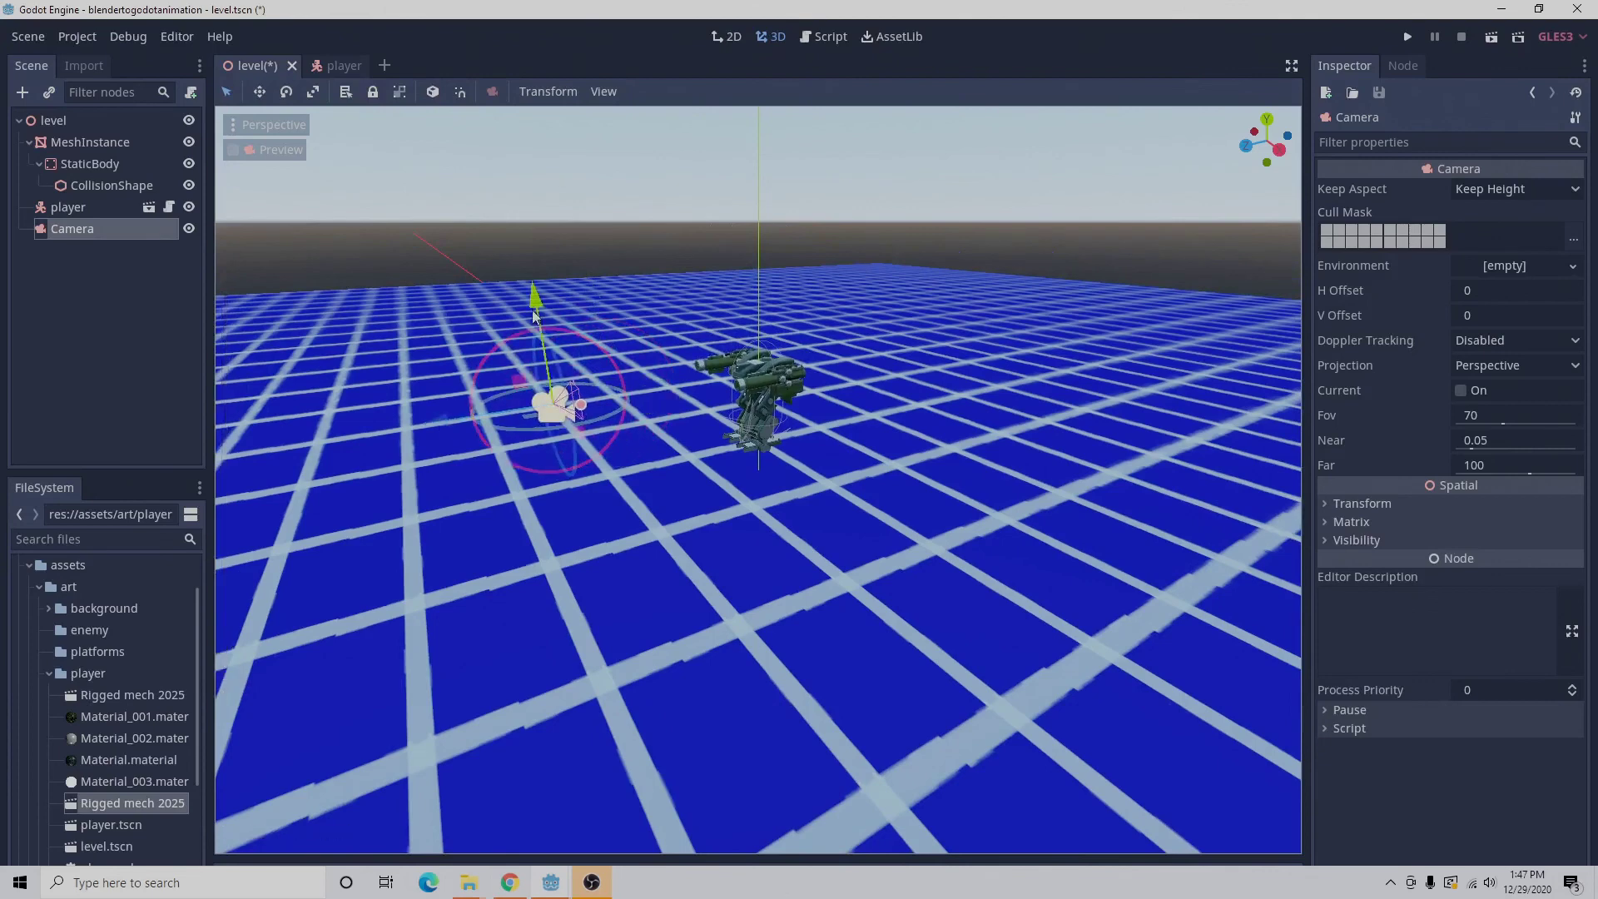
{"action": "left_click_drag", "start_coordinate": [587, 344], "coordinate": [596, 332]}
{"action": "left_click", "coordinate": [283, 151]}
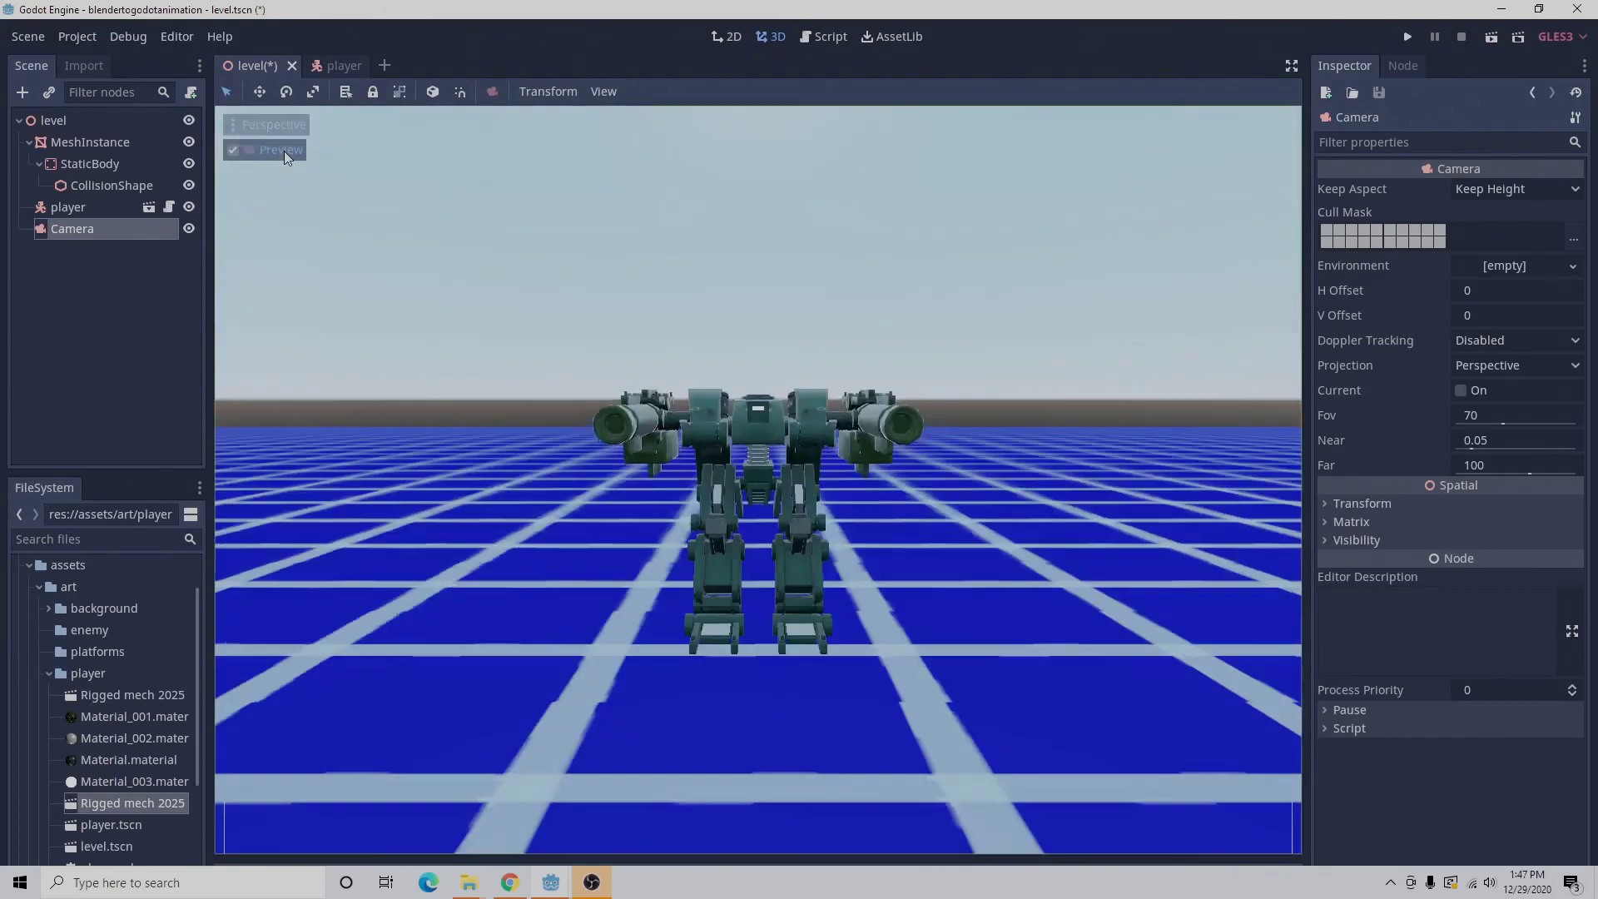
{"action": "left_click", "coordinate": [283, 151]}
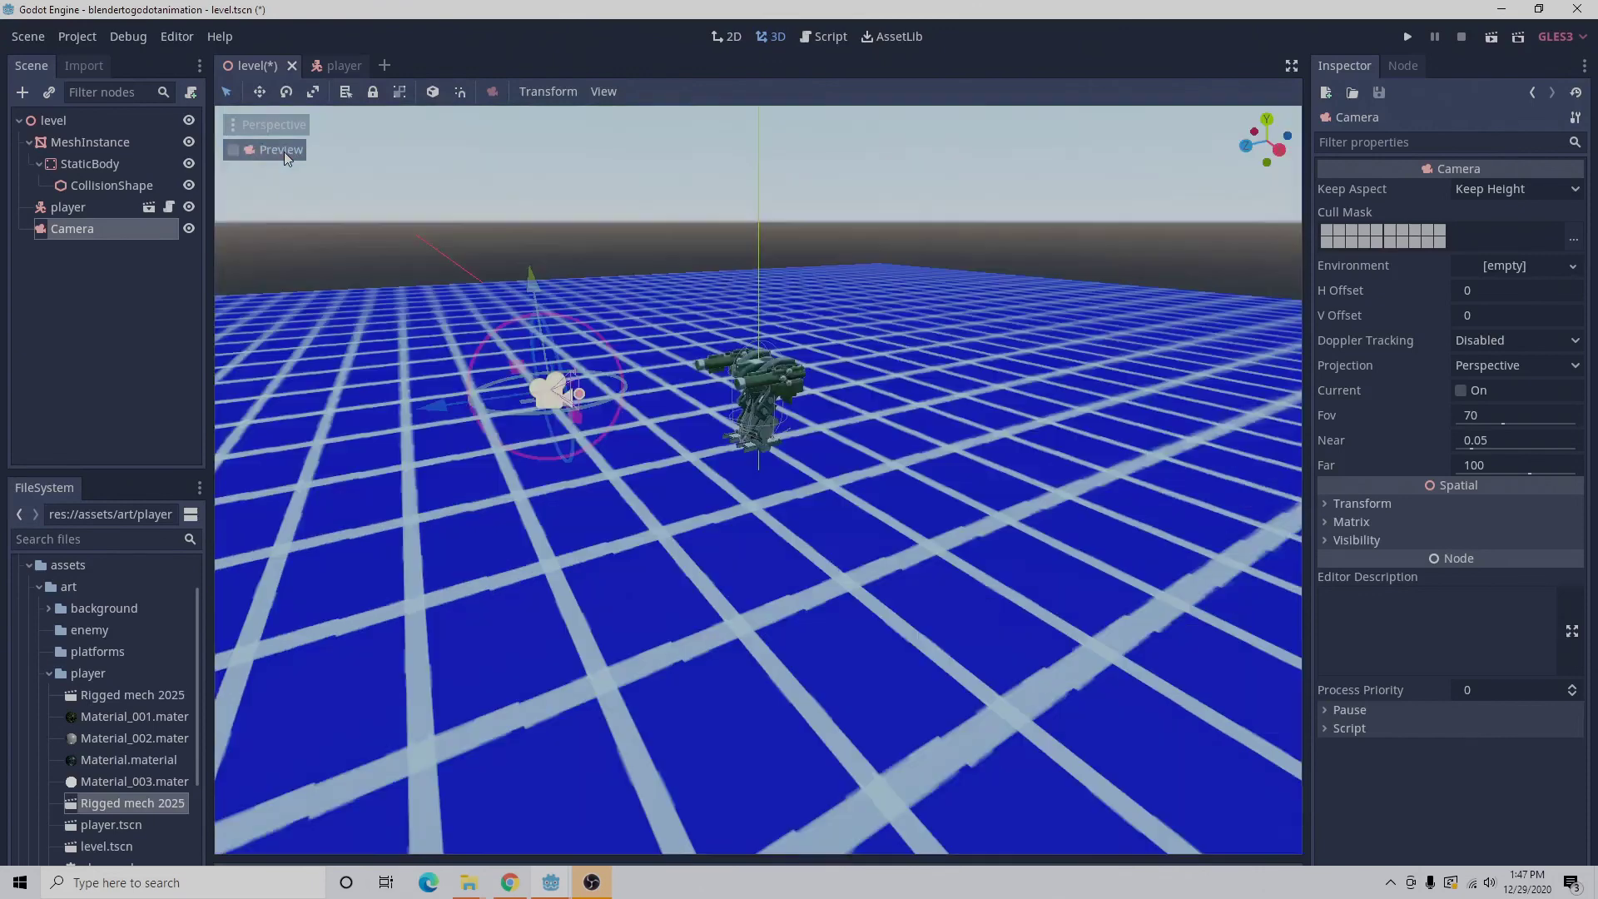
Move the camera about 3.1 units farther back along Z, raise it, tilt it down a little more and check the preview.
{"action": "left_click_drag", "start_coordinate": [458, 397], "coordinate": [366, 404]}
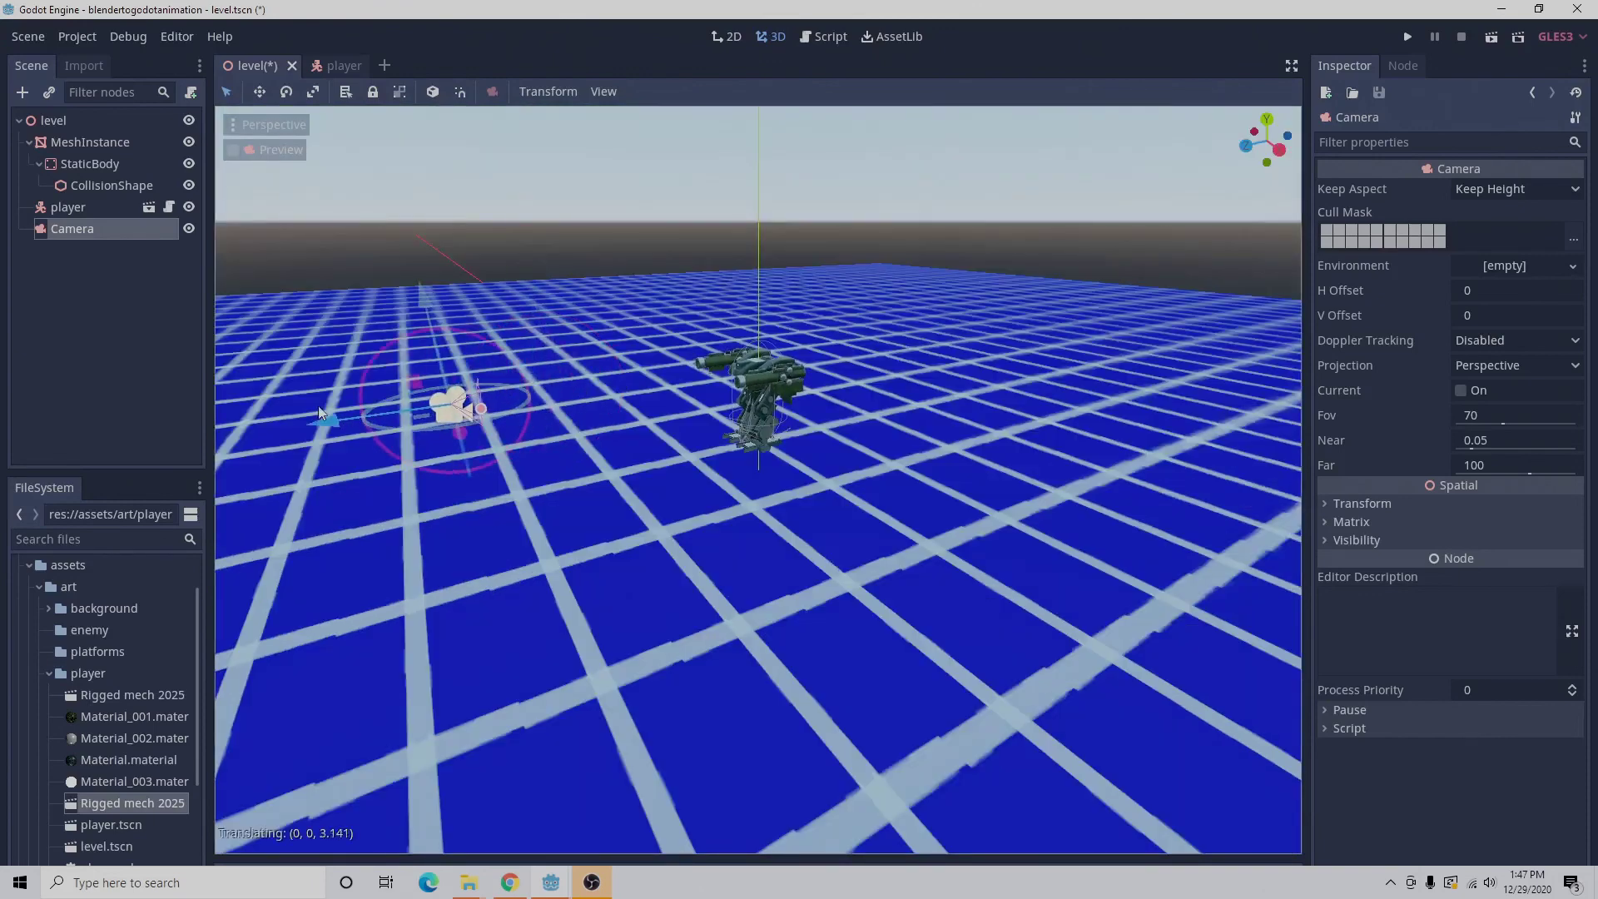
{"action": "left_click_drag", "start_coordinate": [428, 320], "coordinate": [427, 268]}
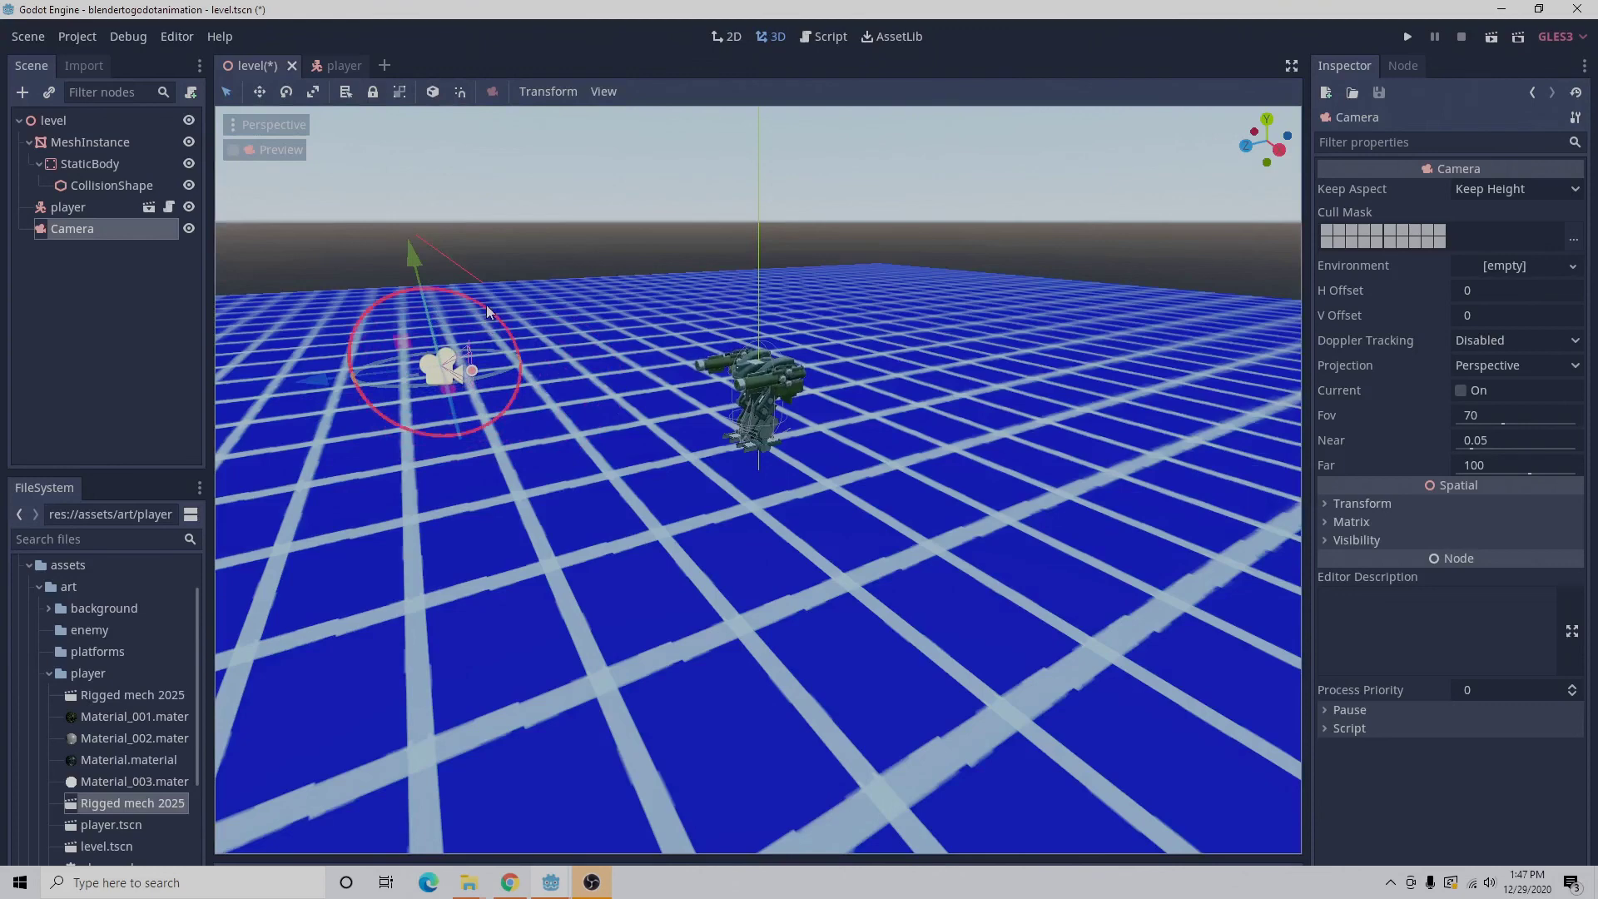
{"action": "left_click_drag", "start_coordinate": [489, 321], "coordinate": [502, 332]}
{"action": "left_click", "coordinate": [288, 150]}
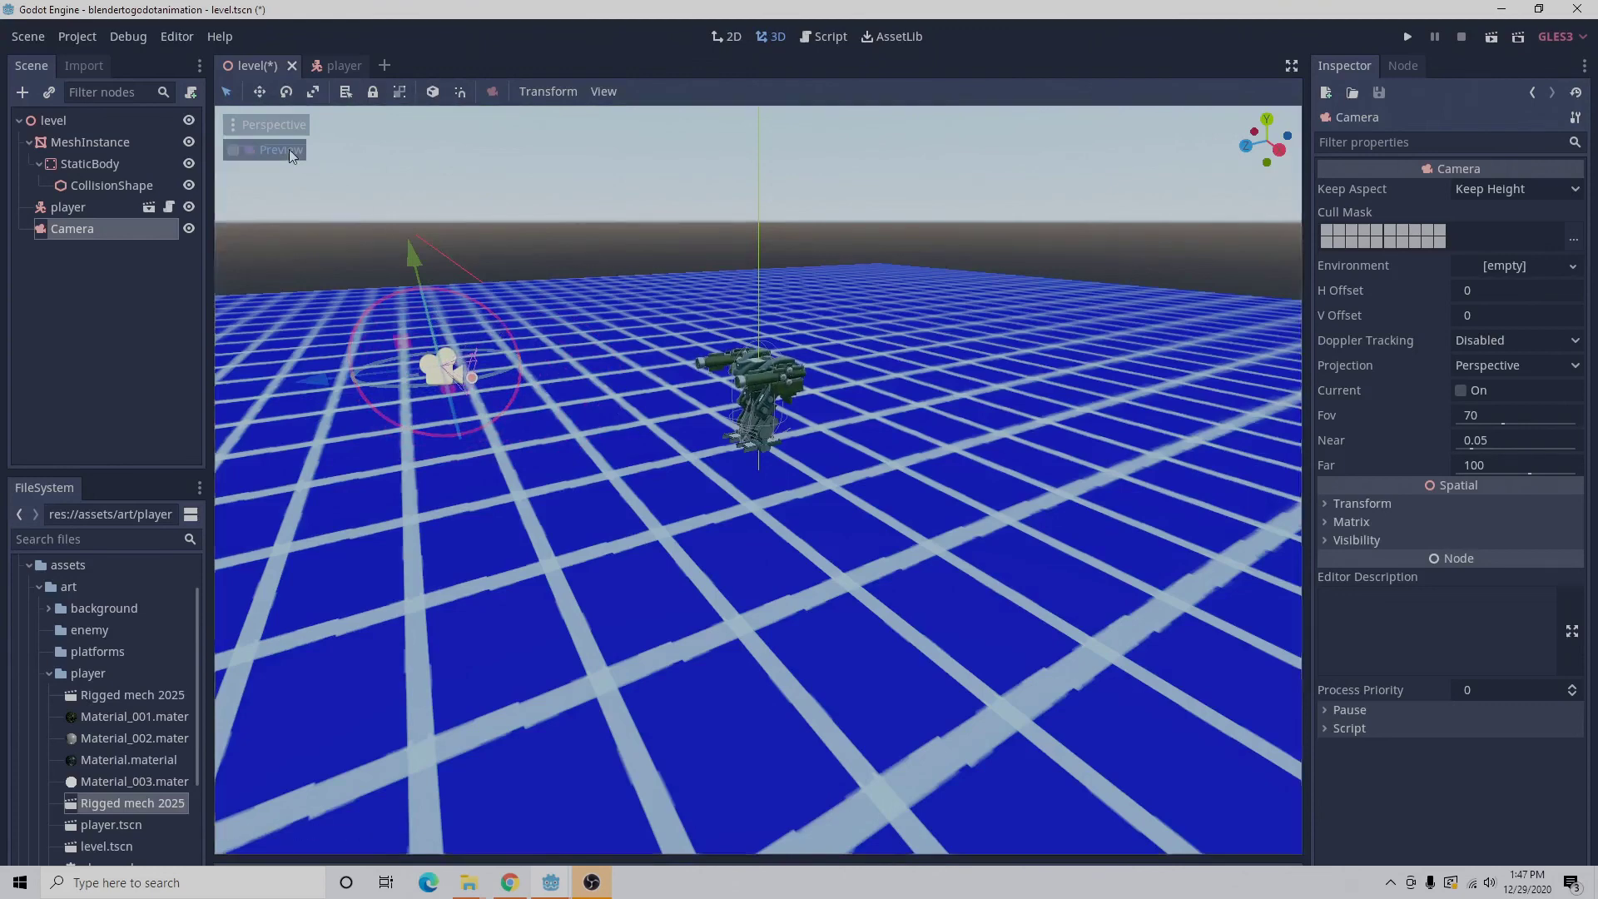
{"action": "left_click", "coordinate": [288, 150]}
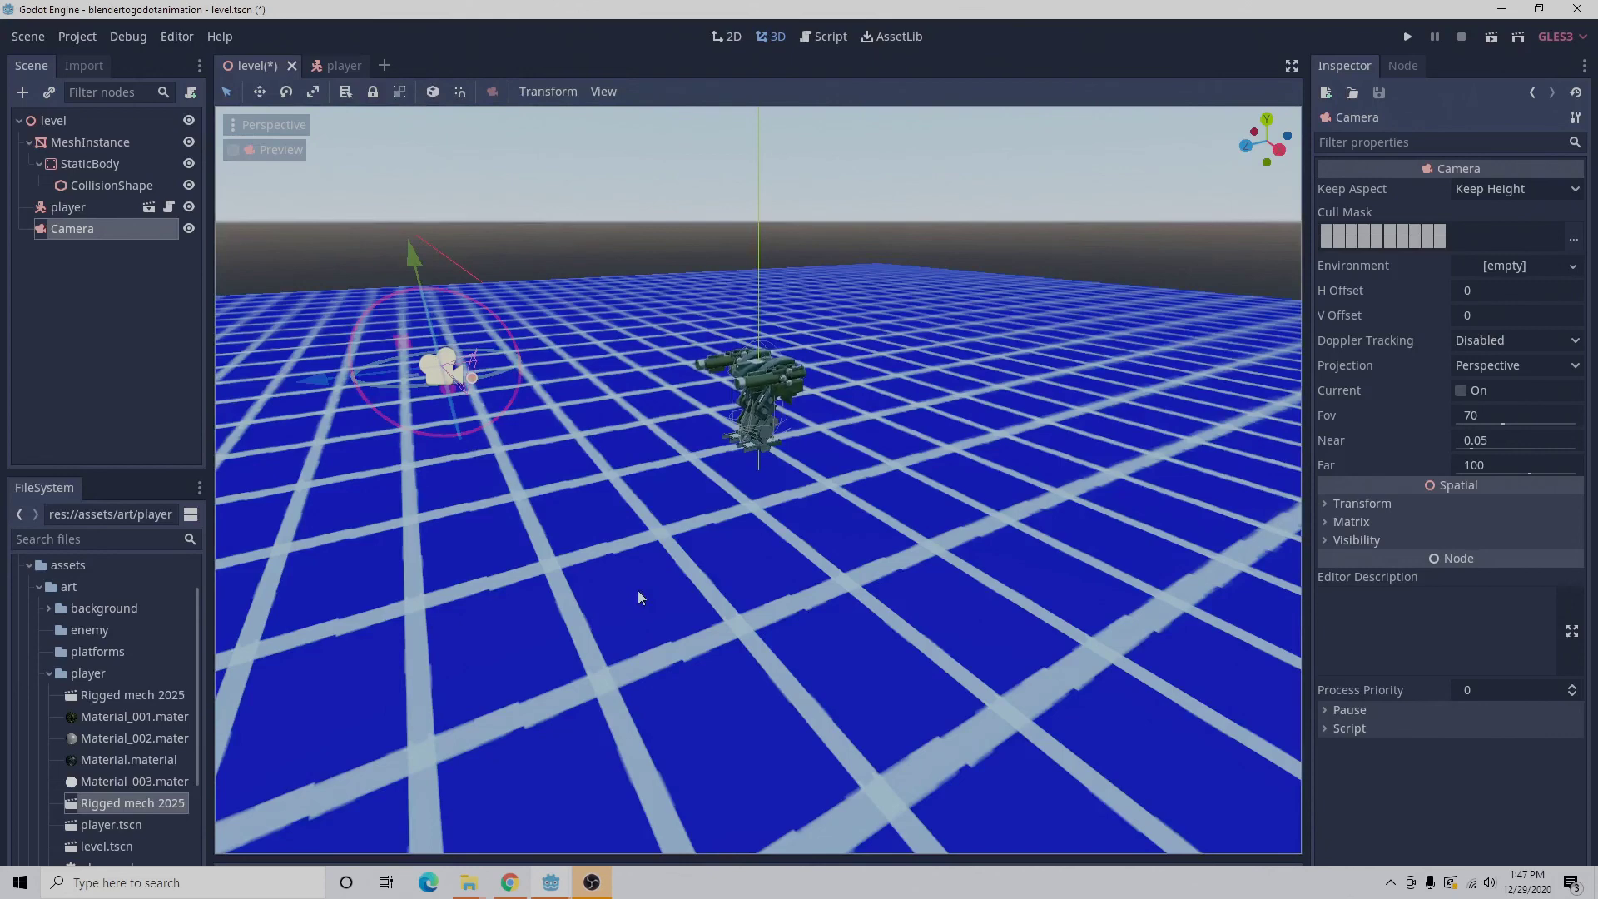
Run the level scene to test the mech's animation through the new camera, and close the game window.
{"action": "key", "text": "F5"}
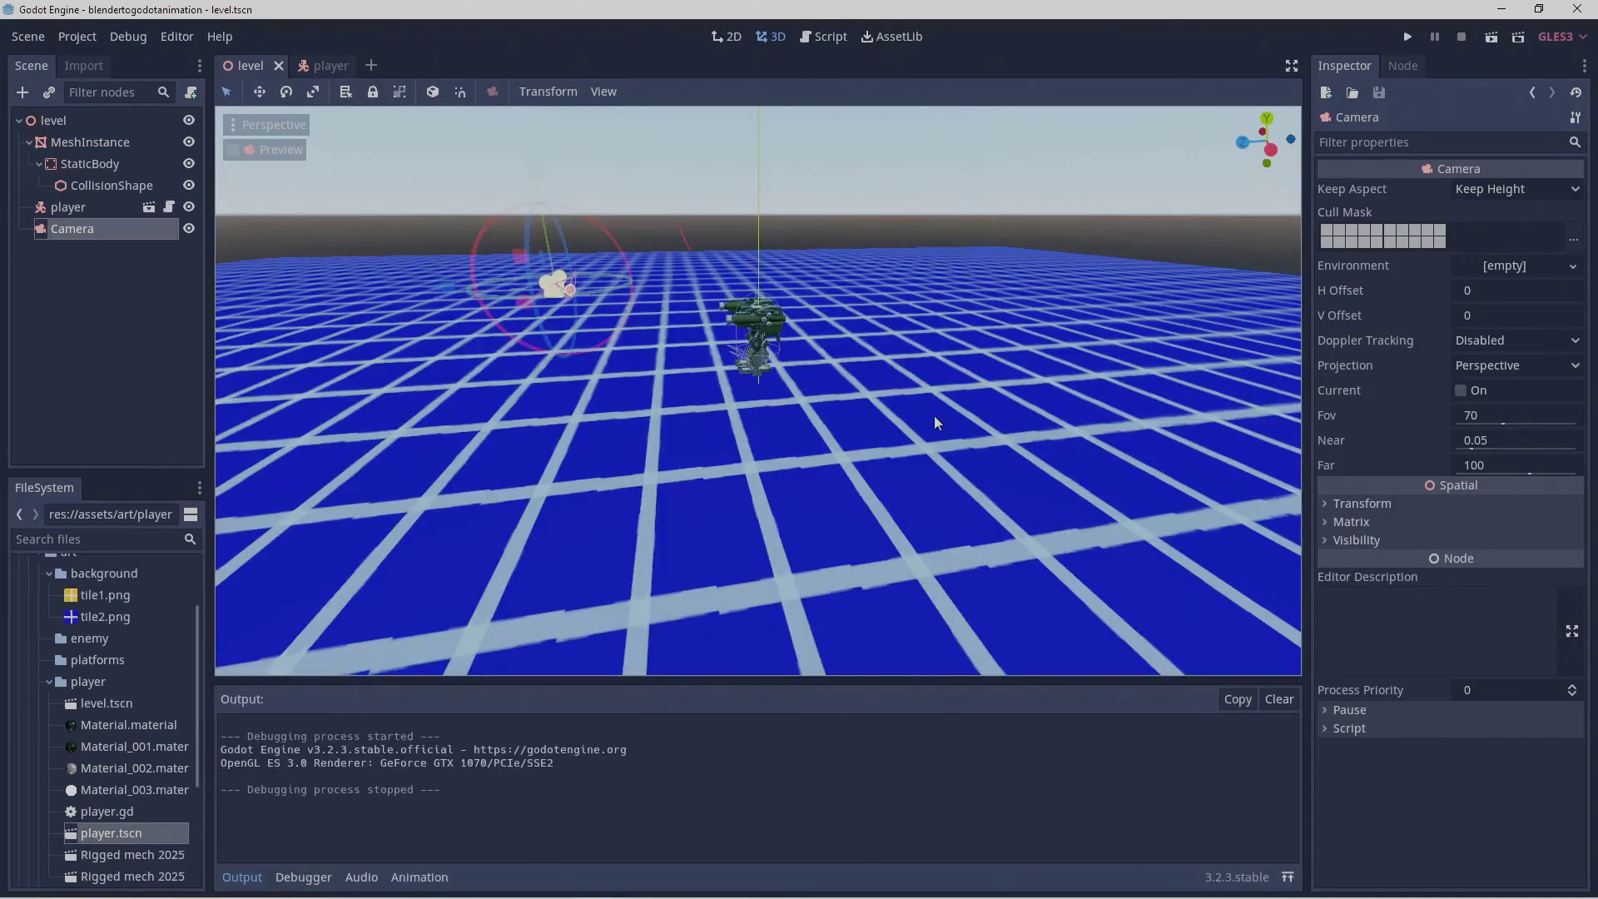
{"action": "left_click", "coordinate": [1491, 36]}
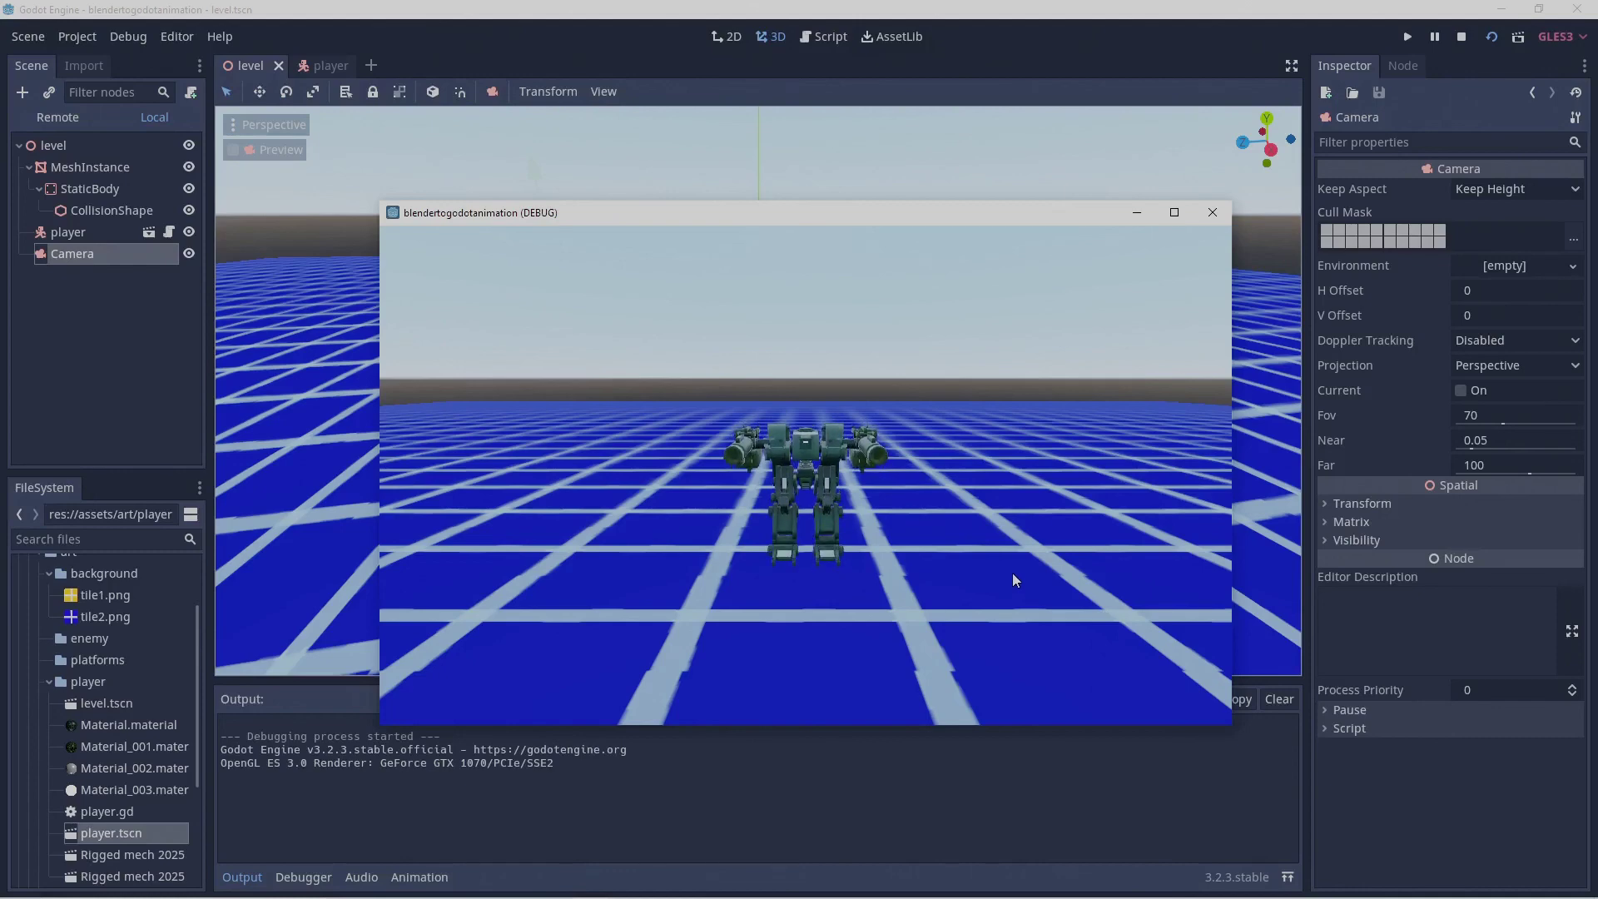
{"action": "left_click", "coordinate": [1211, 214]}
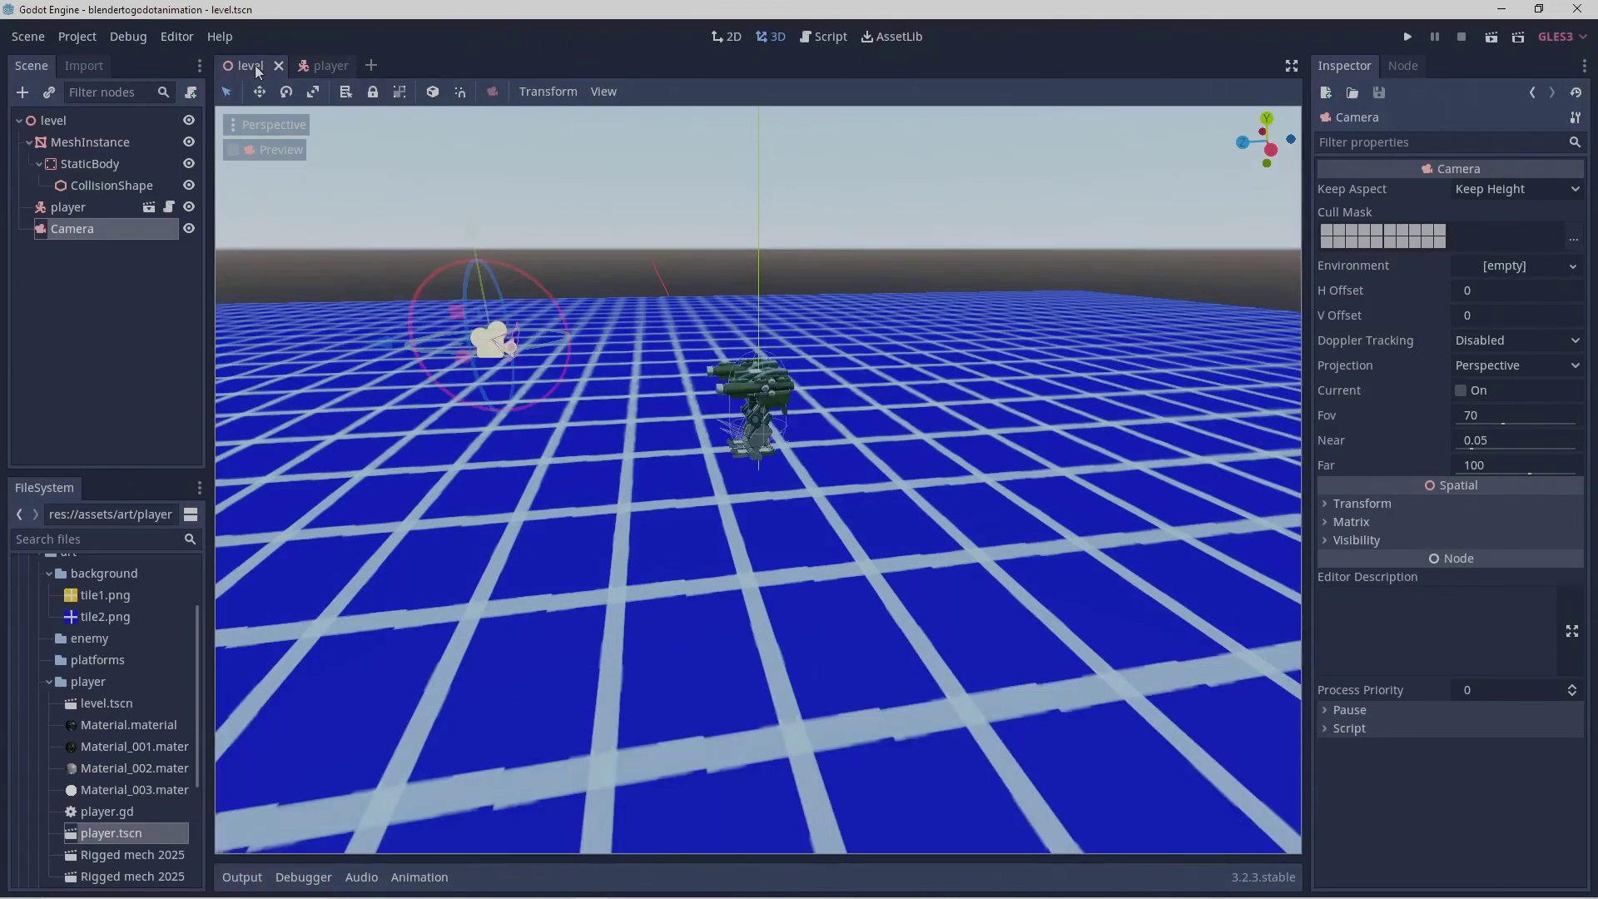
In the player scene, make the instanced Rigged mech 2025green node local.
{"action": "left_click", "coordinate": [333, 68]}
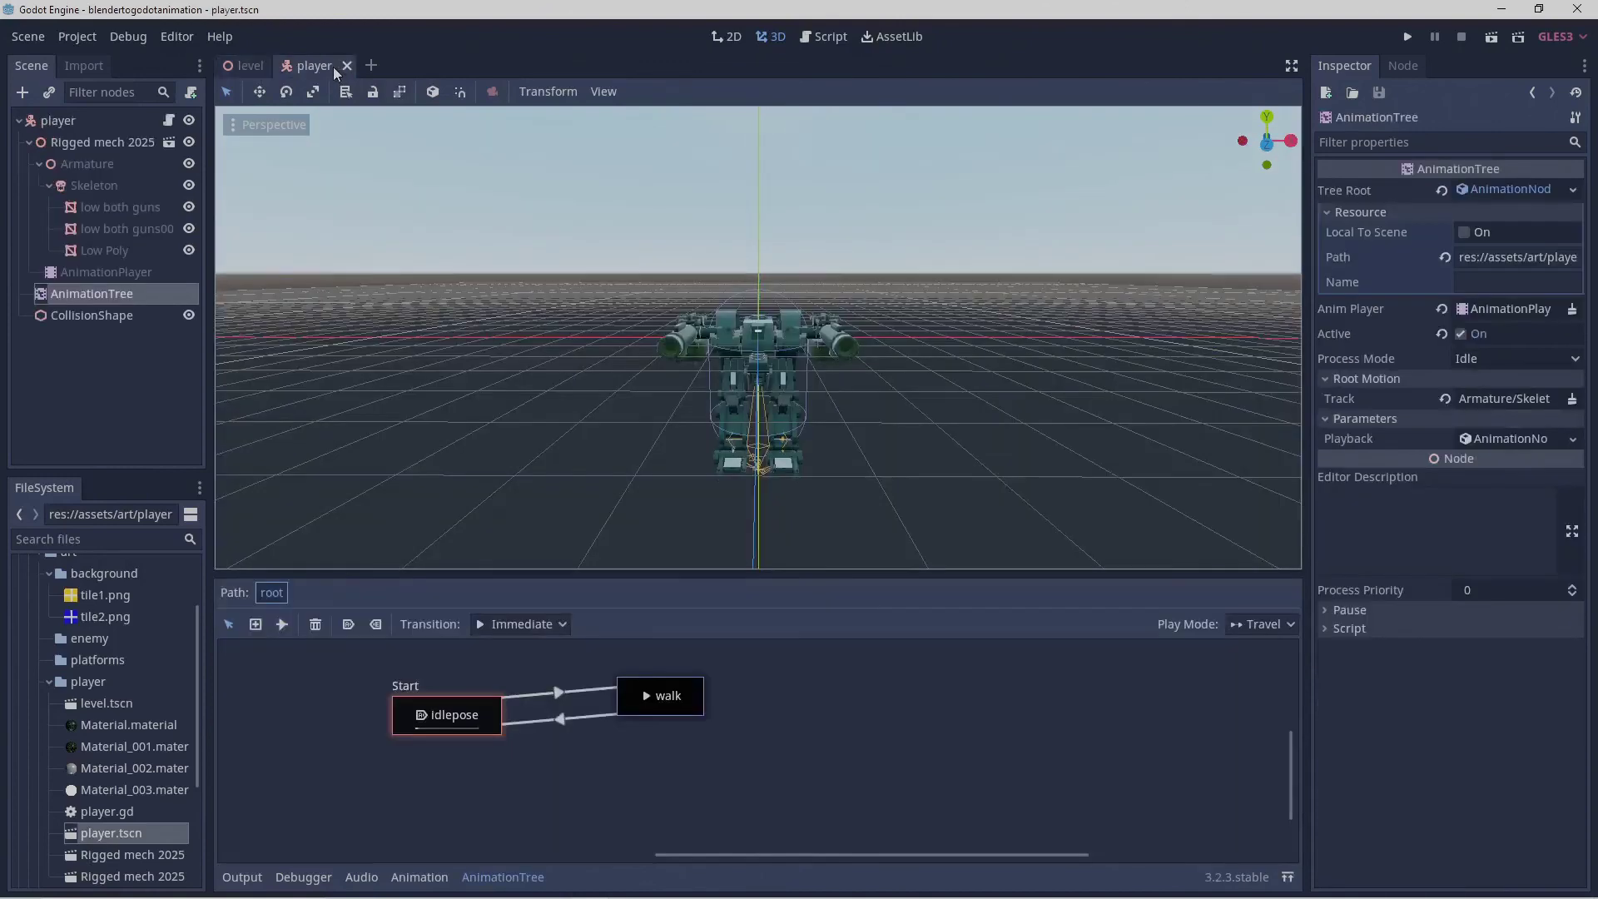
{"action": "left_click", "coordinate": [112, 140]}
{"action": "right_click", "coordinate": [112, 140]}
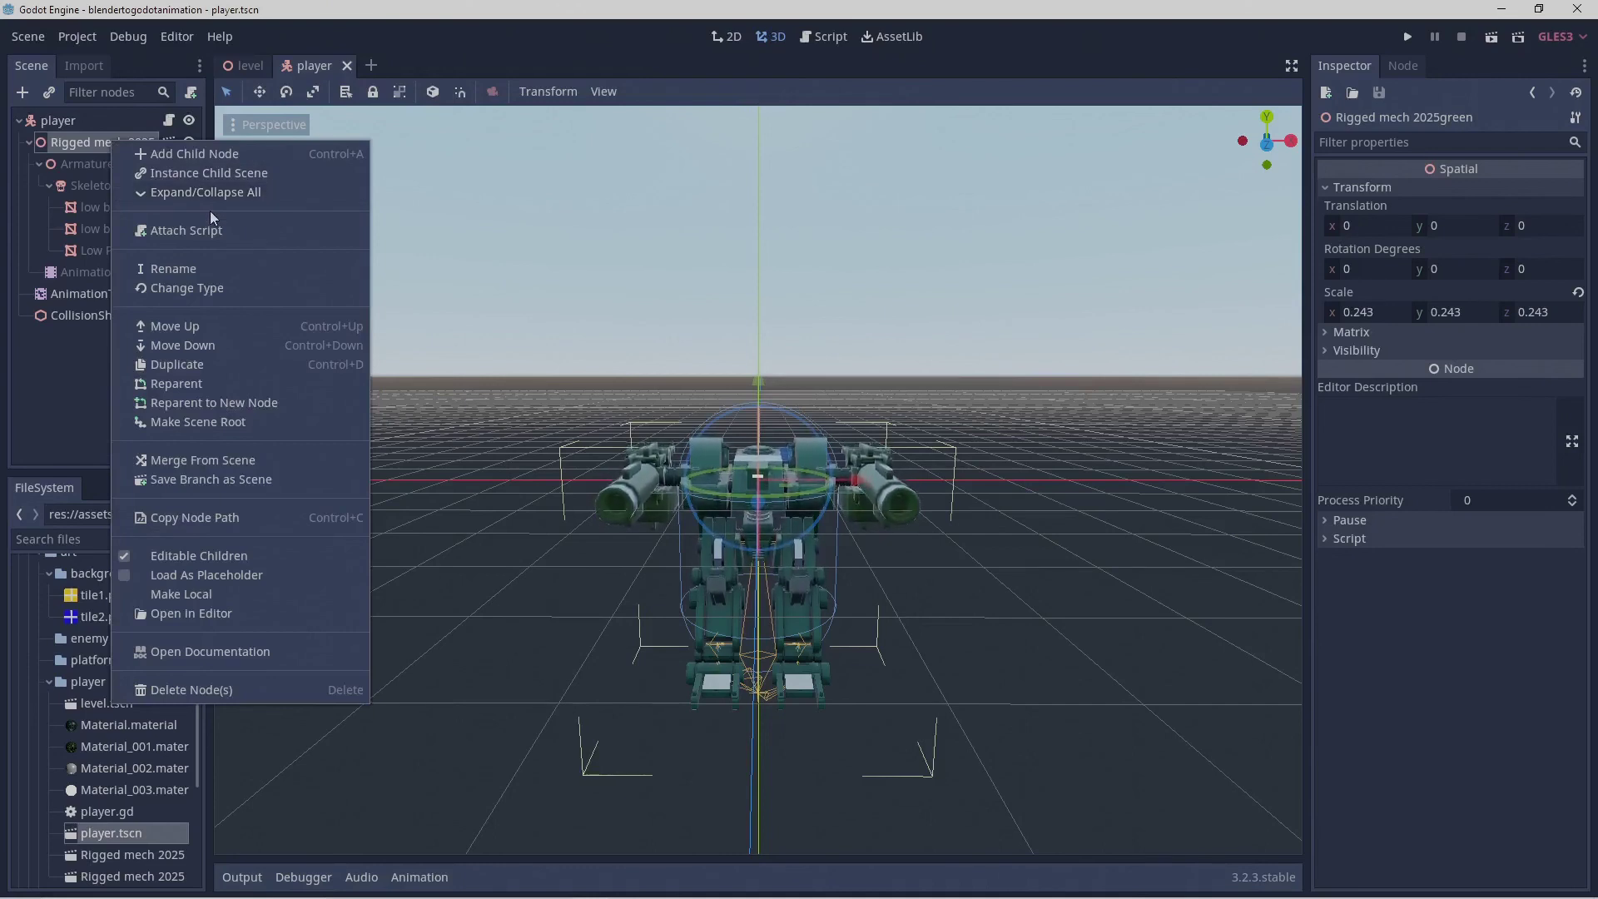
{"action": "left_click", "coordinate": [246, 599]}
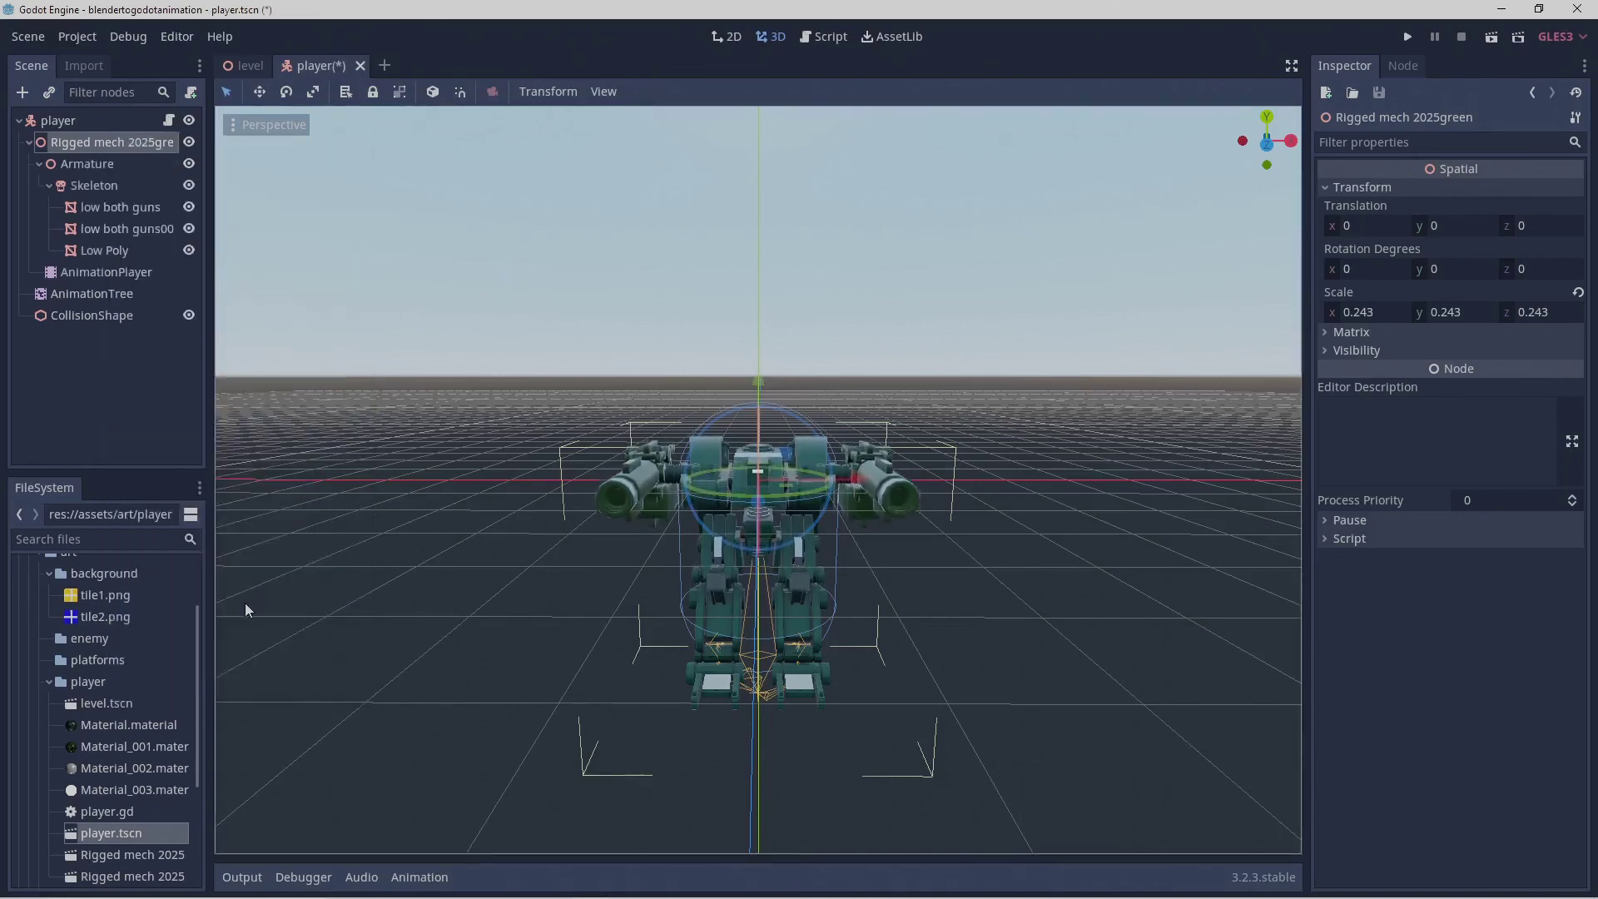
Return to the level scene, run it again to test the localized mech, and close the game window.
{"action": "left_click", "coordinate": [248, 65]}
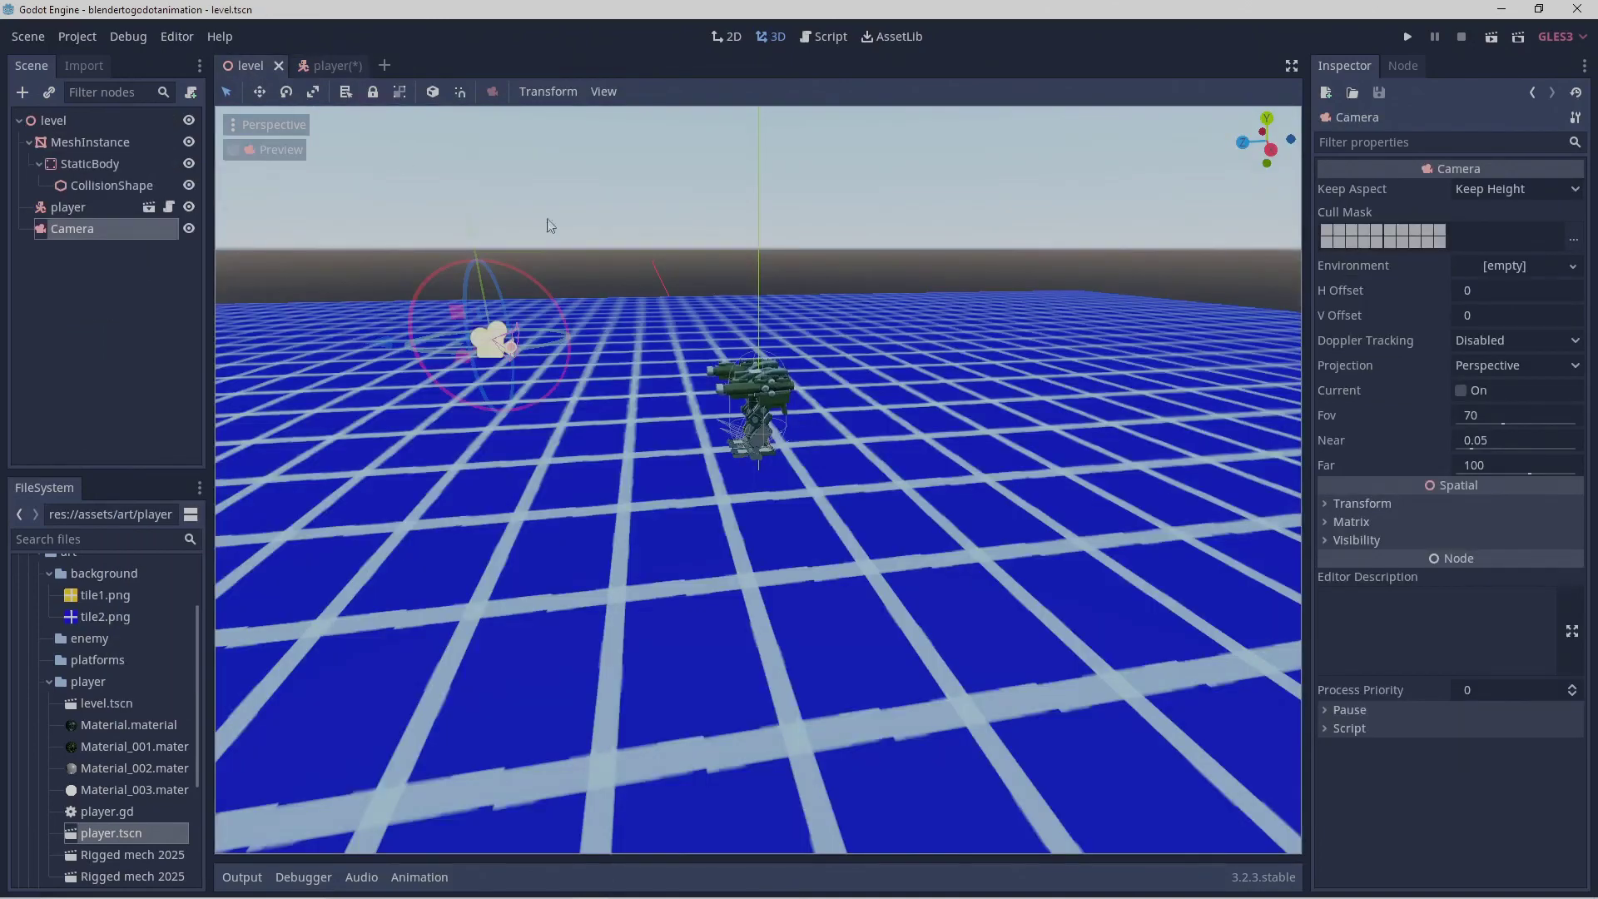
{"action": "left_click", "coordinate": [1492, 39]}
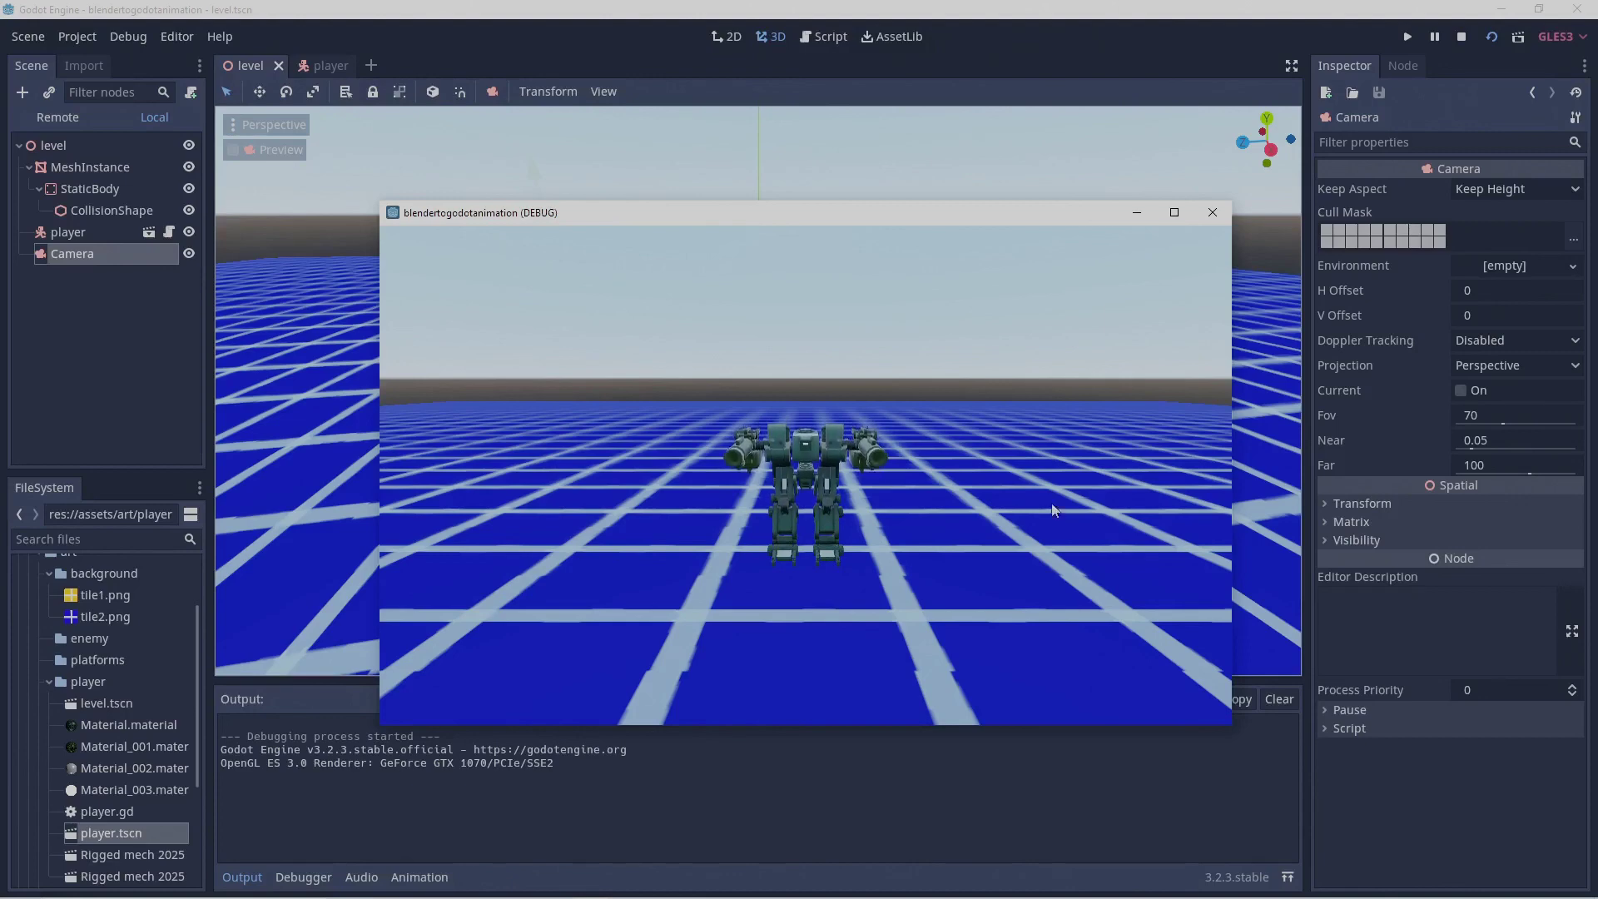
{"action": "left_click", "coordinate": [1212, 213]}
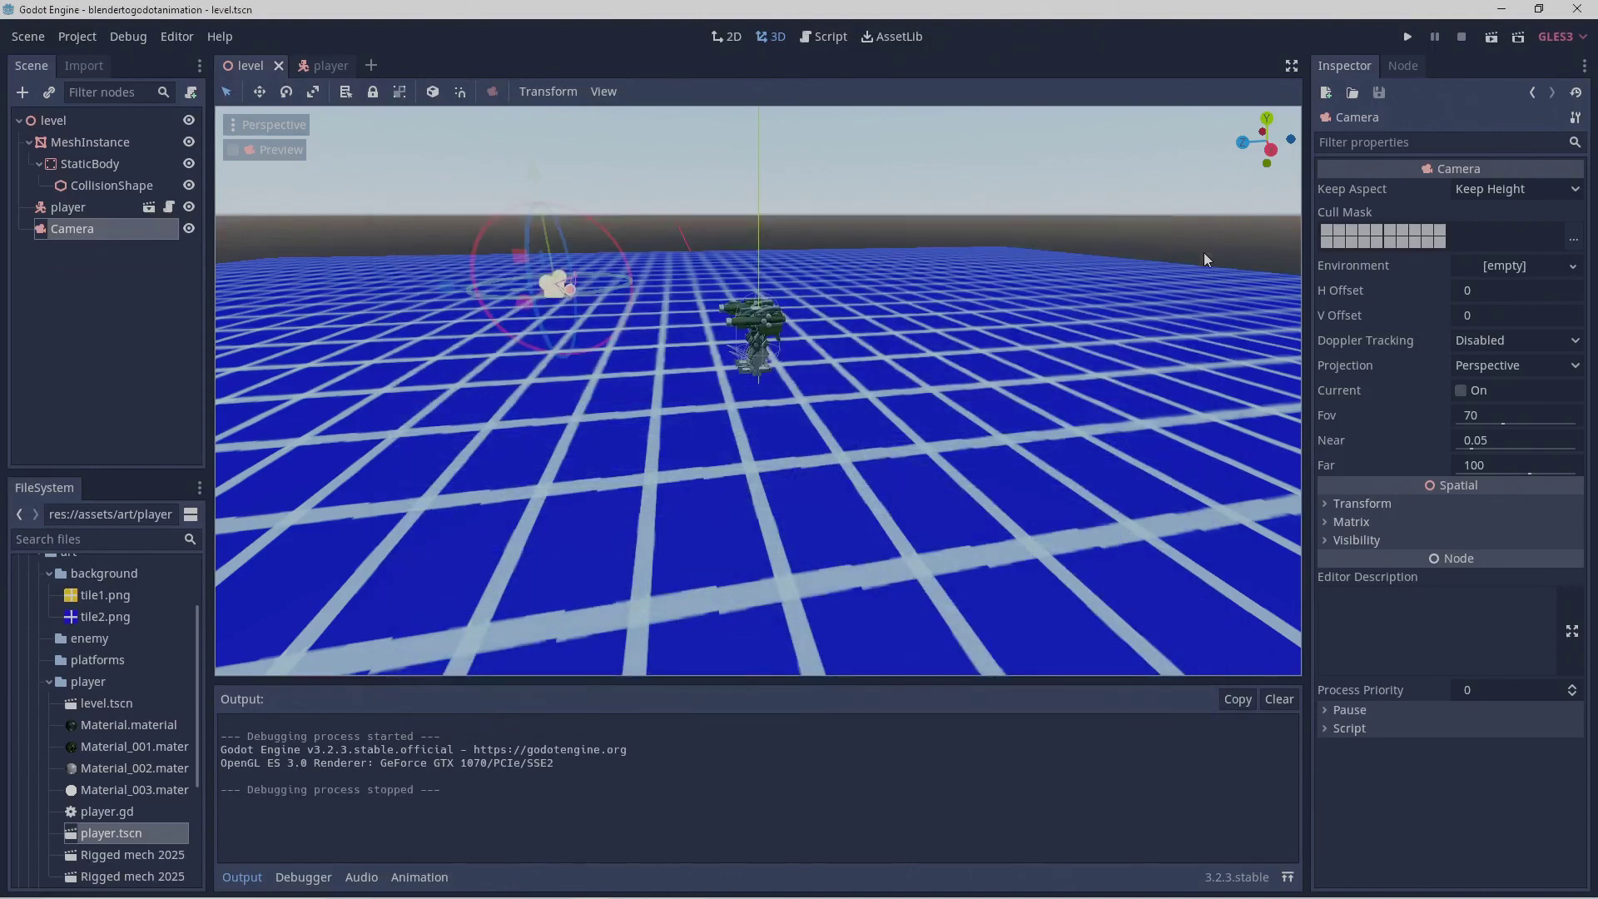